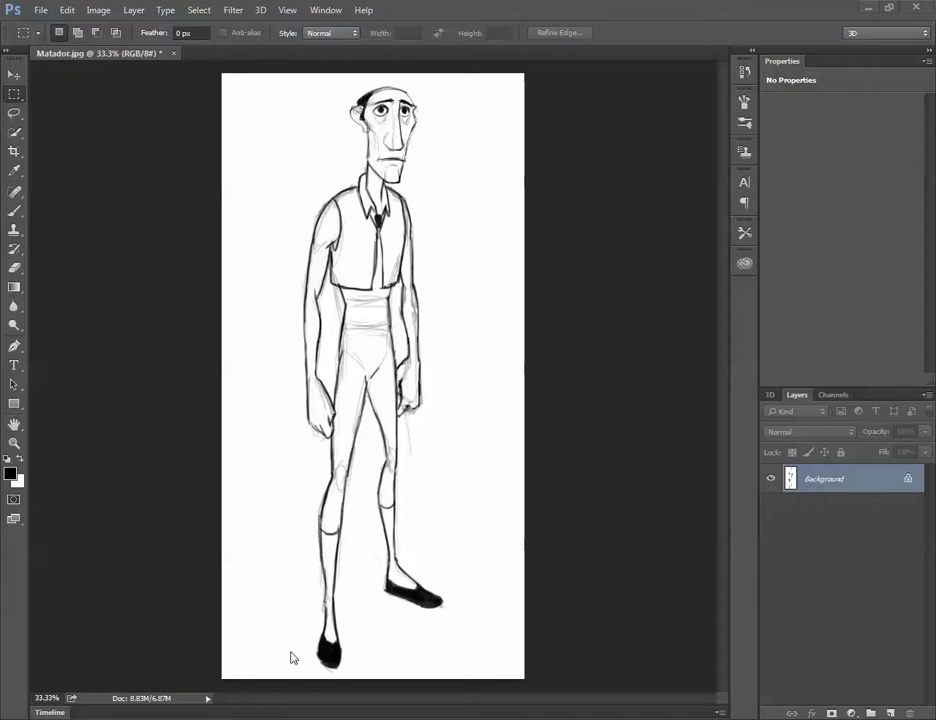
Step: Switch to Maya and delete the stretched sphere with the cross texture from the scene
mouse_move(298, 705)
left_click(340, 670)
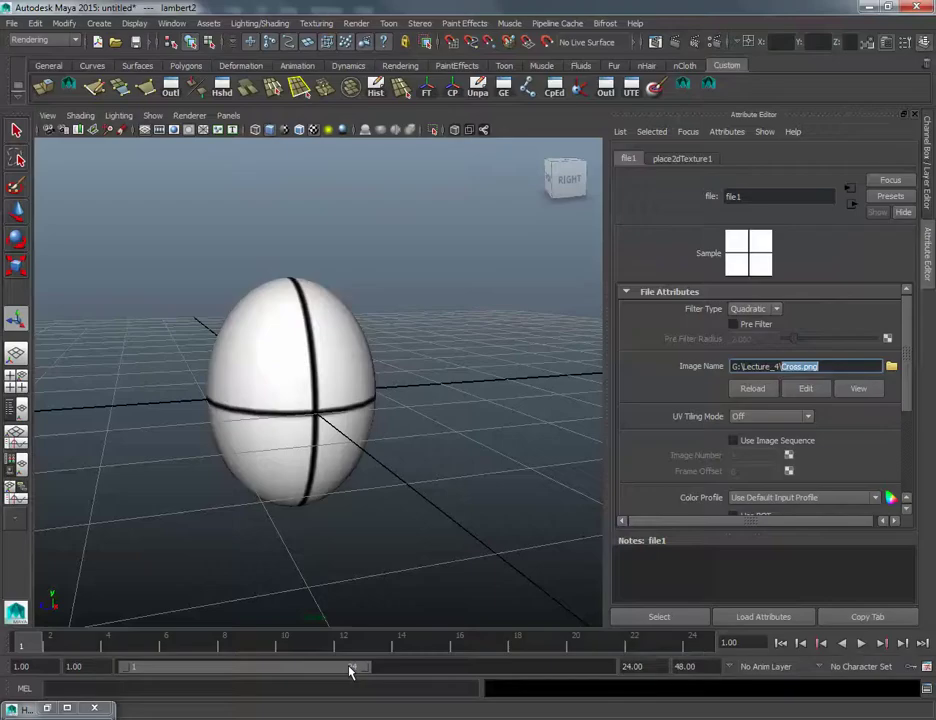
left_click(275, 400)
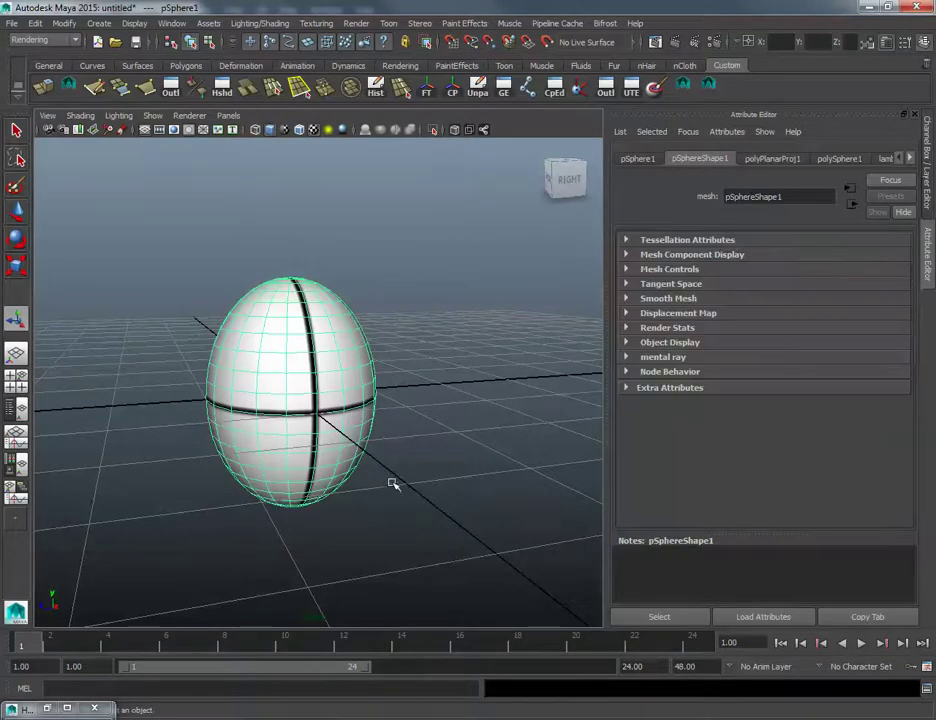
key("Delete")
Step: Go through the four-view layout and maximize the front orthographic view
left_click_drag(343, 384, 420, 350, "alt")
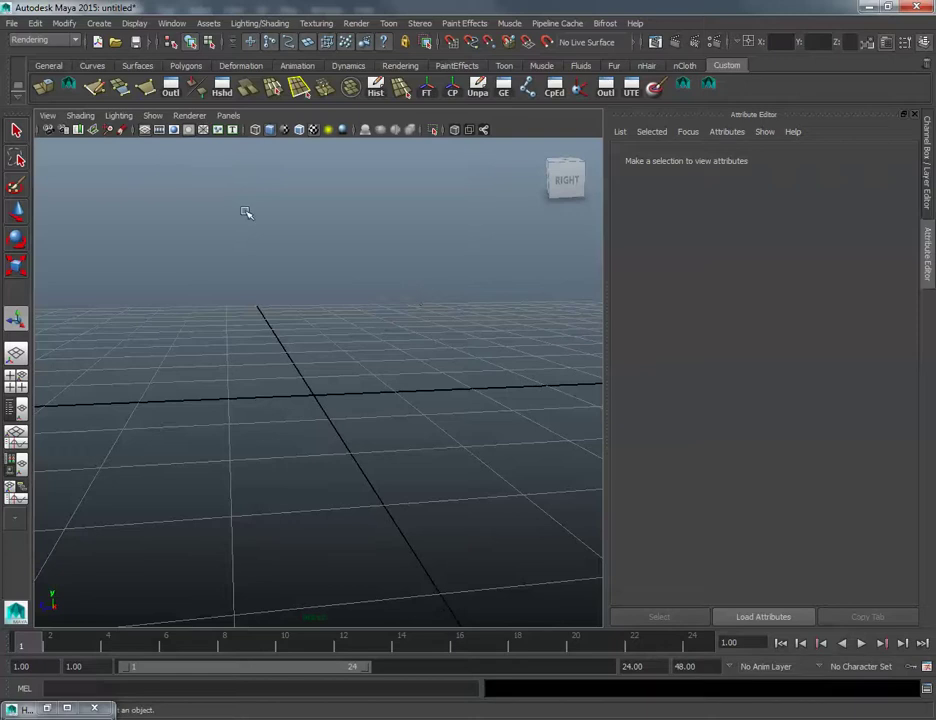
left_click_drag(246, 211, 251, 217, "alt")
left_click(47, 116)
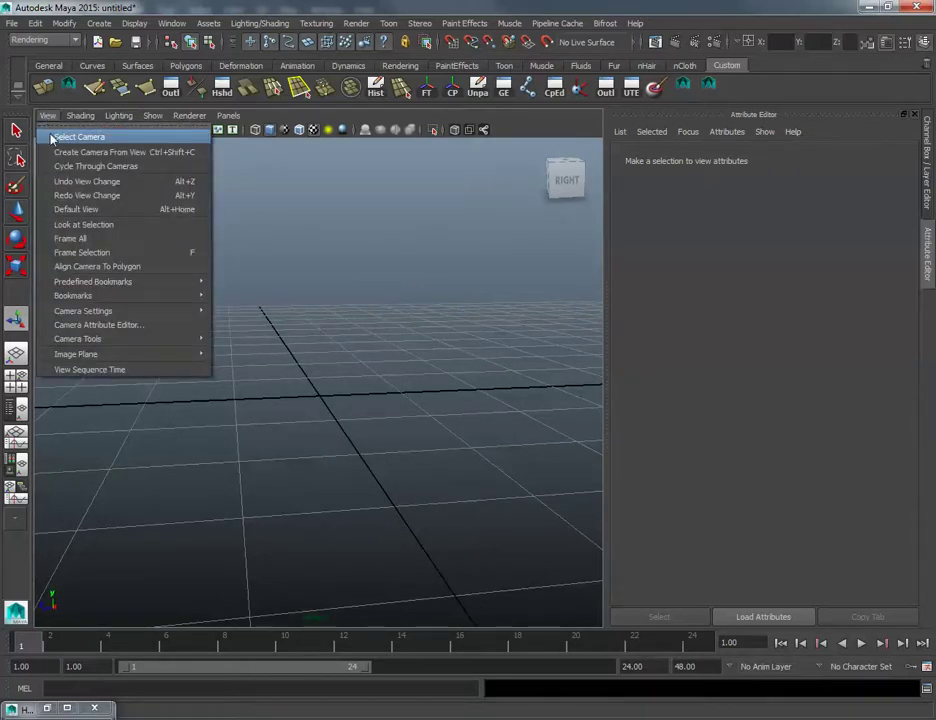
left_click(539, 284)
left_click_drag(539, 284, 476, 235, "alt")
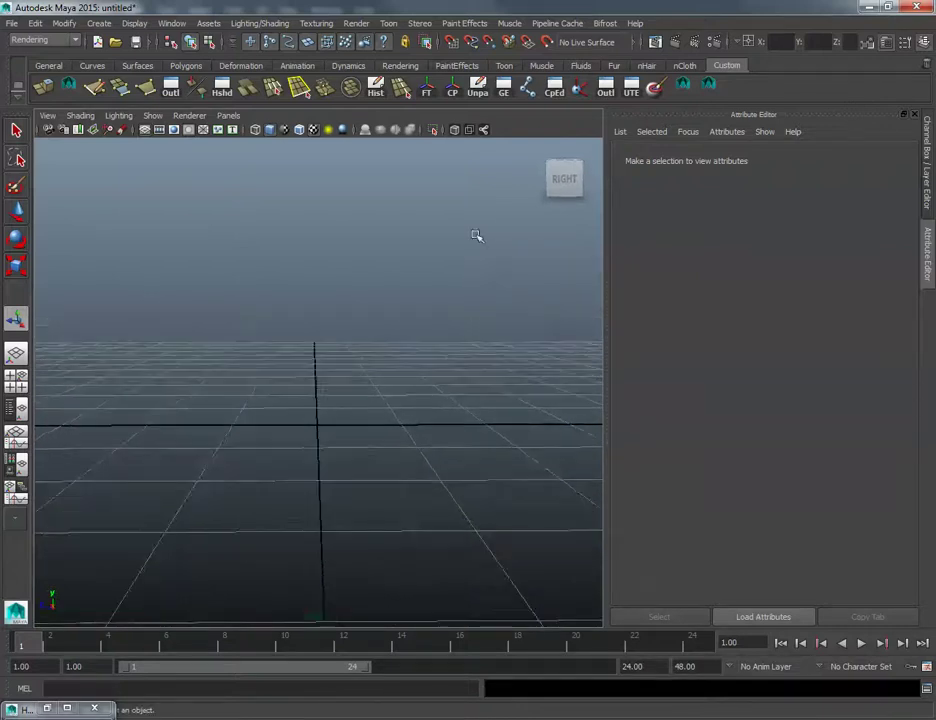
key("space")
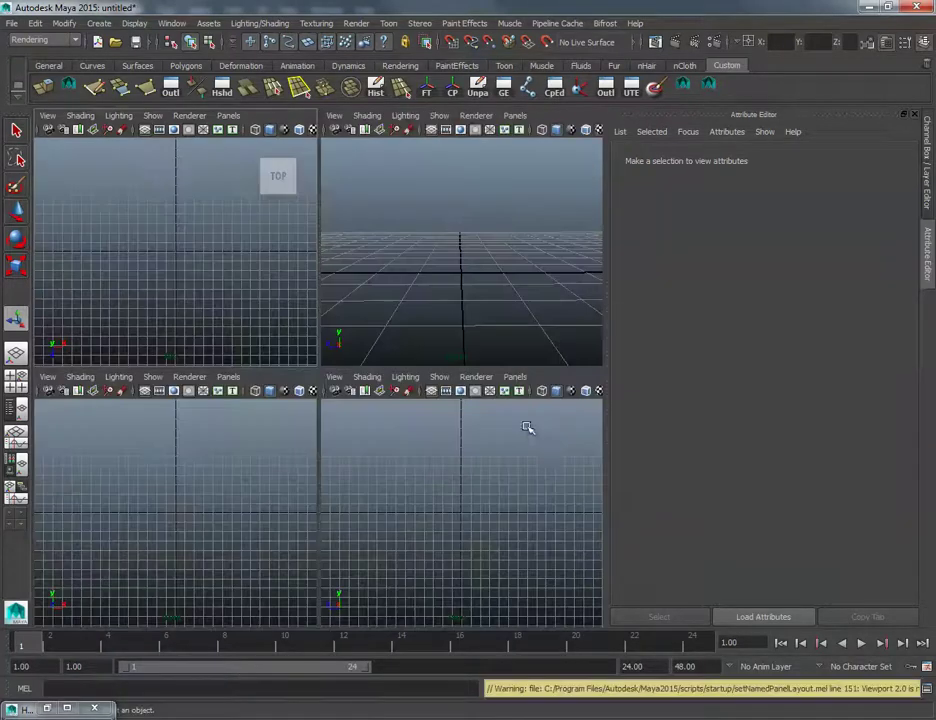
key("space")
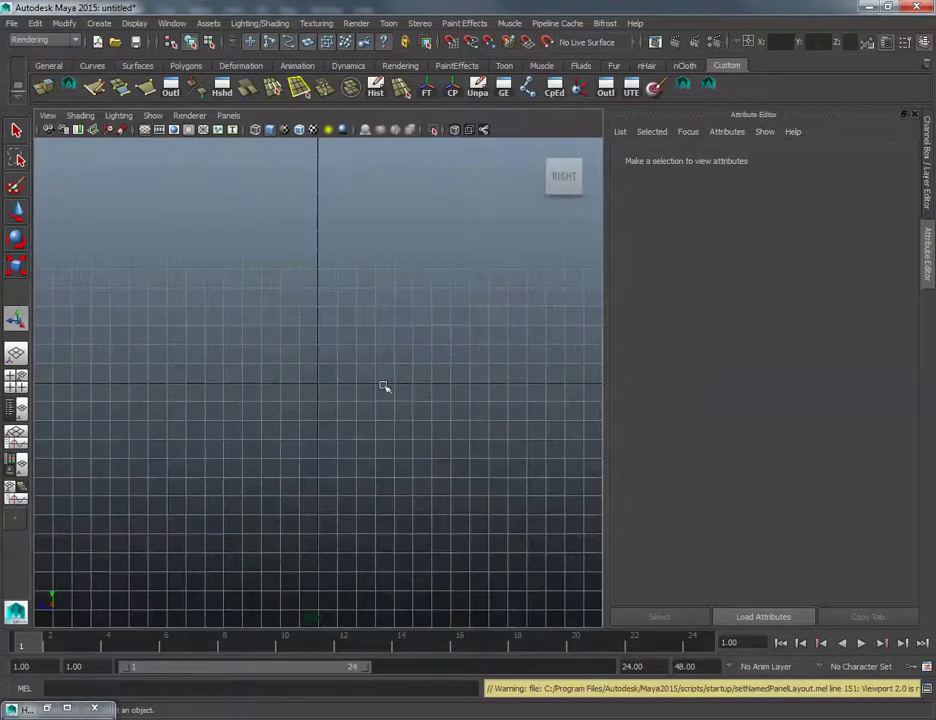
key("space")
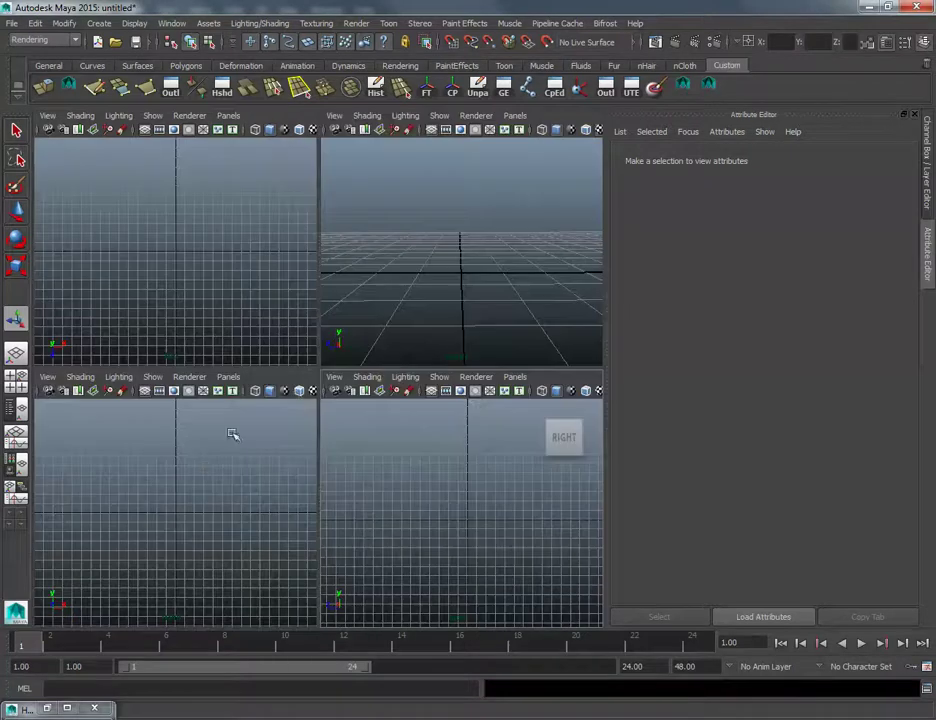
key("space")
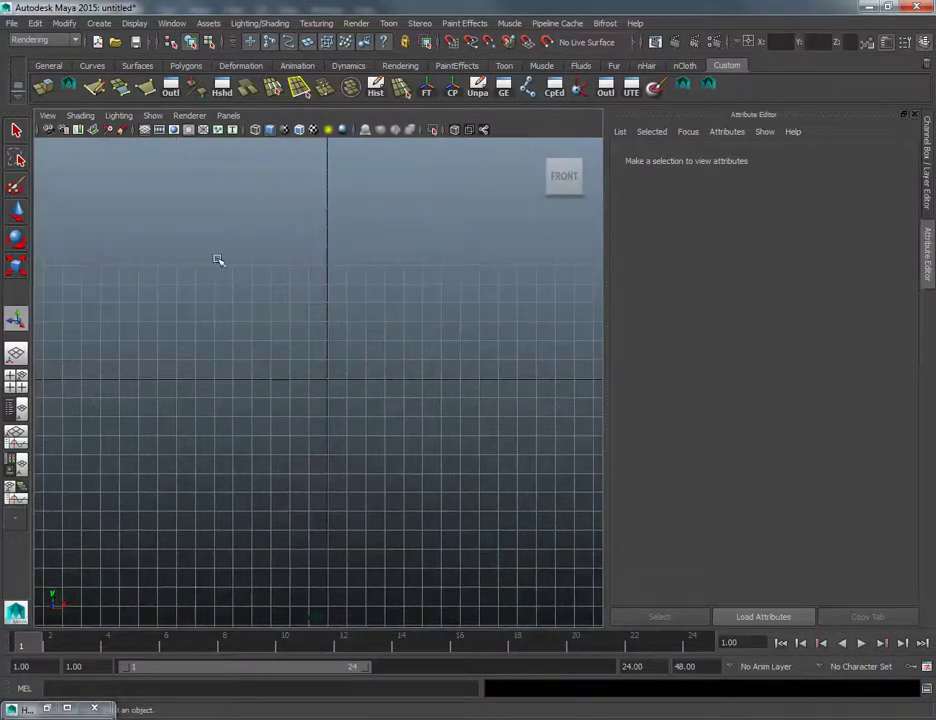
Step: Select the front camera and create an image plane for it in its Environment attributes
left_click(47, 115)
left_click(75, 135)
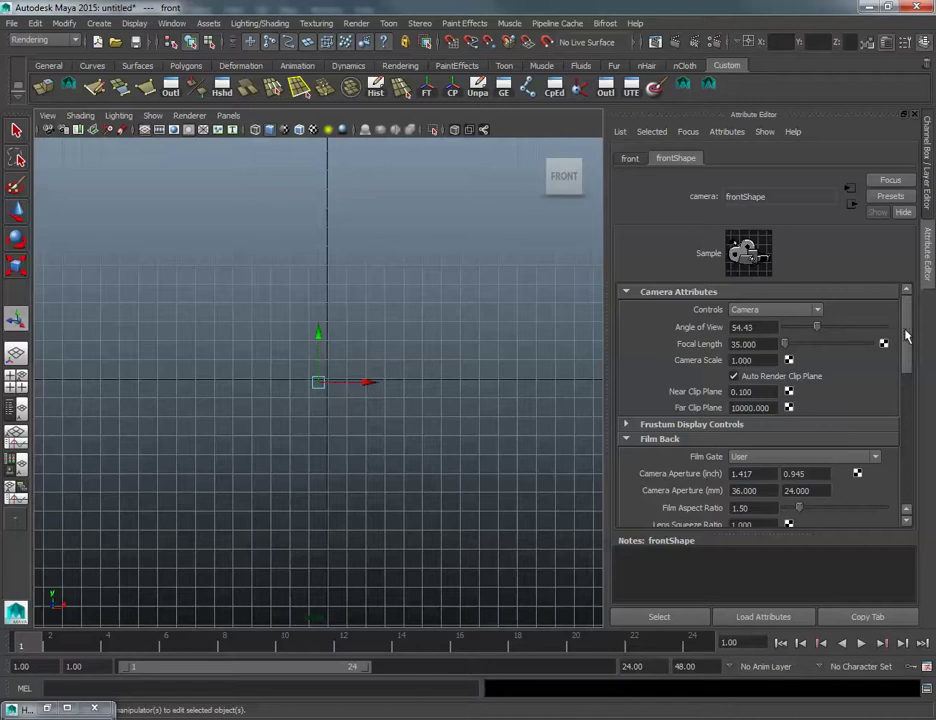
left_click_drag(909, 338, 909, 447)
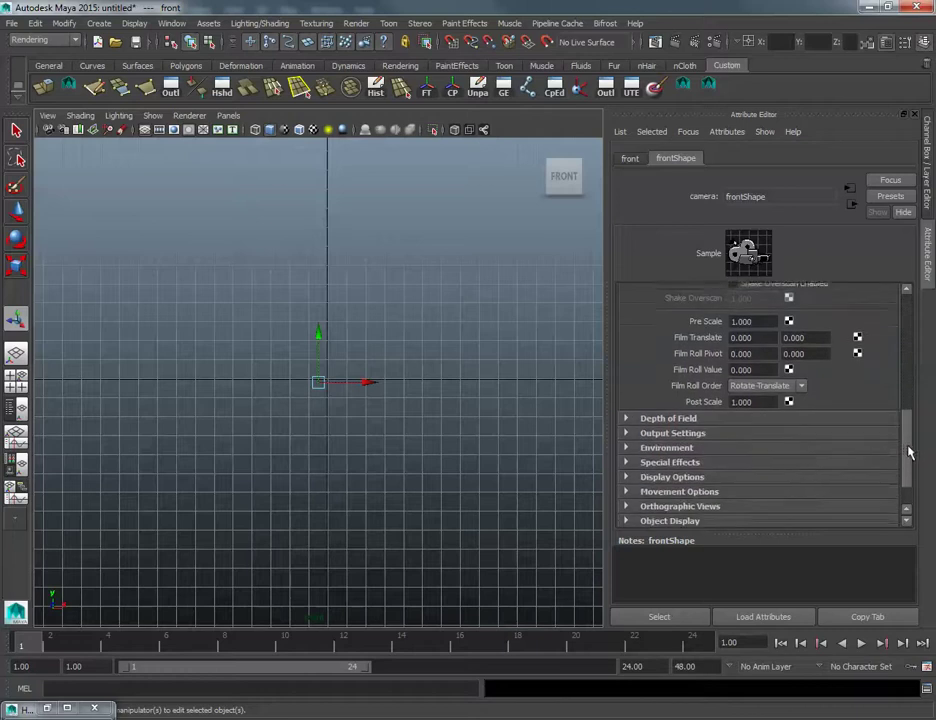
left_click(767, 450)
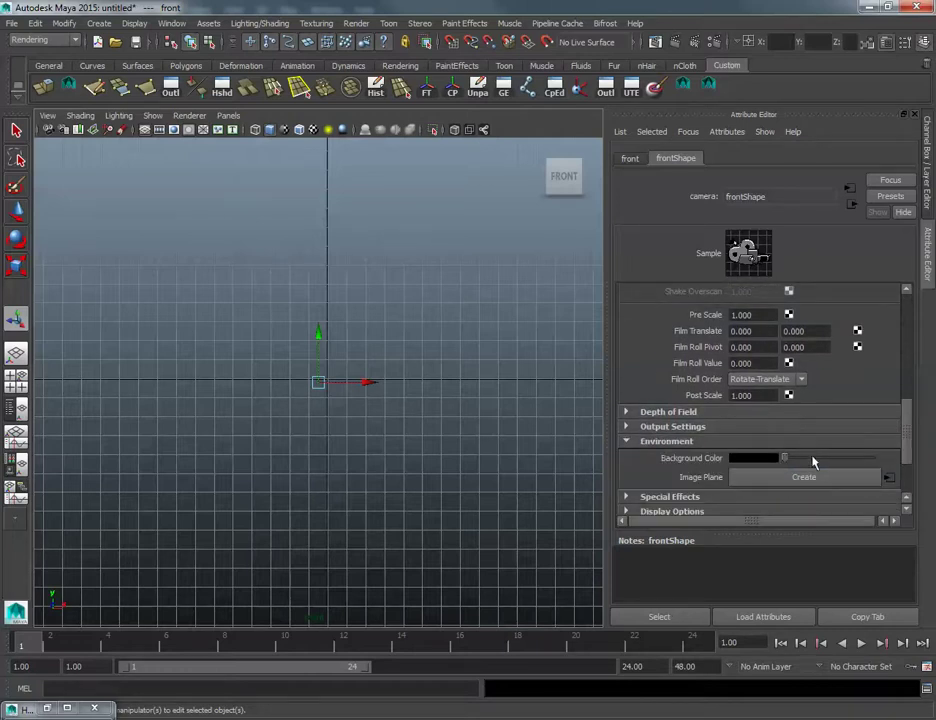
left_click(806, 478)
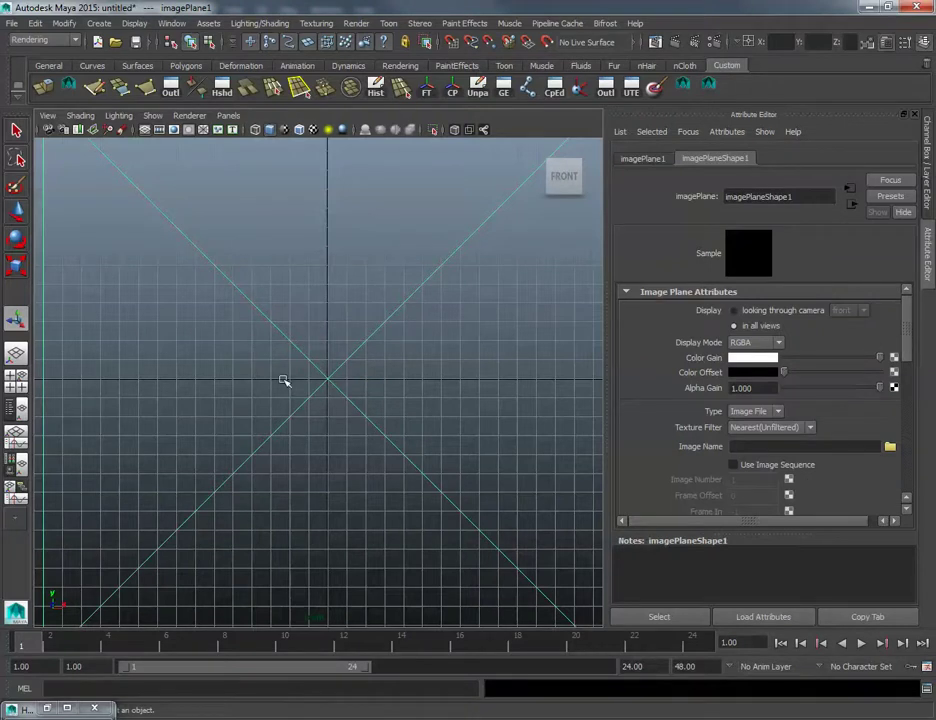
Step: Load Matador.jpg from G:\Lecture_4 into the image plane and lower its Alpha Gain to 0.183
left_click(889, 449)
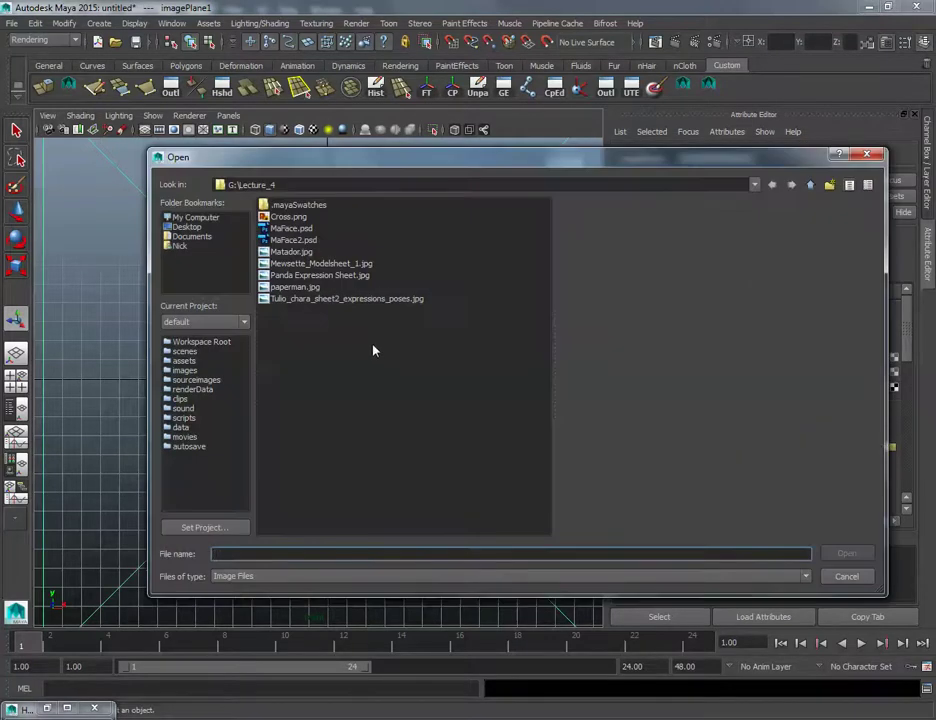
left_click(321, 254)
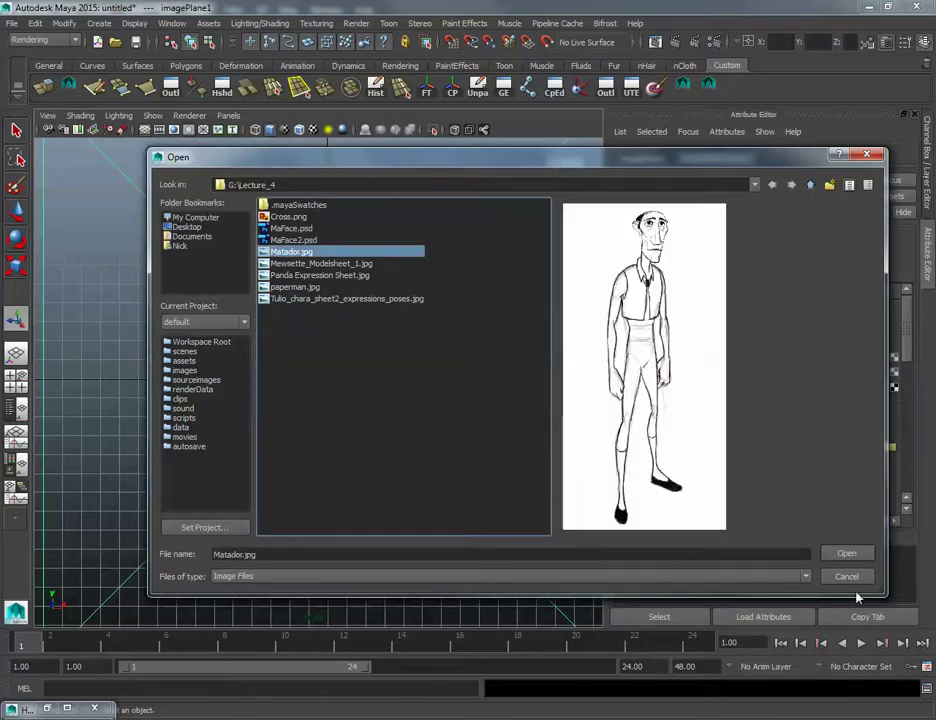
left_click(845, 554)
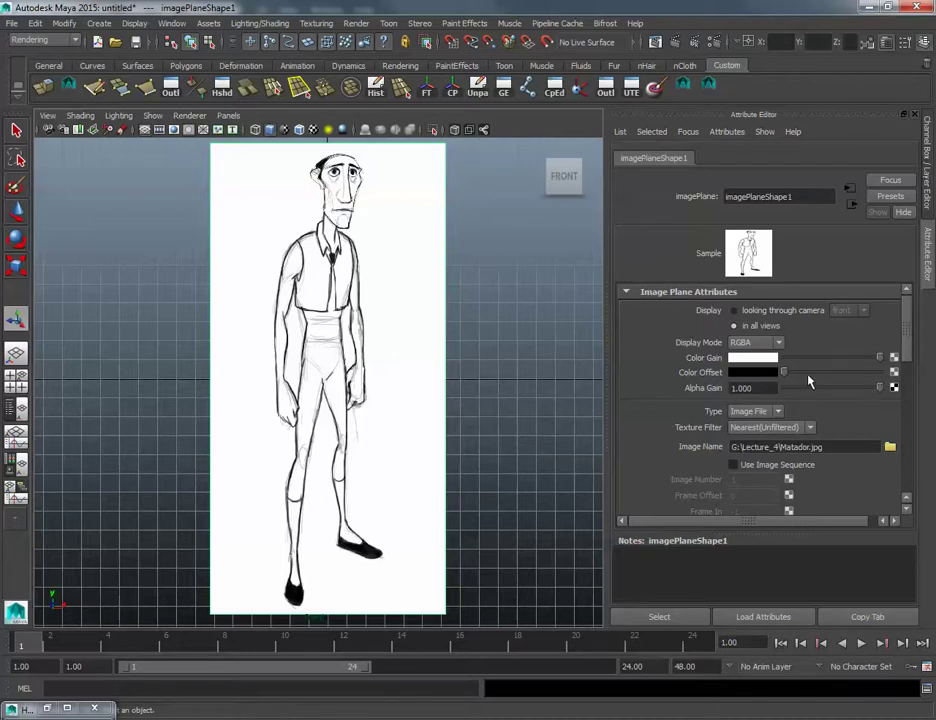
left_click_drag(838, 387, 800, 389)
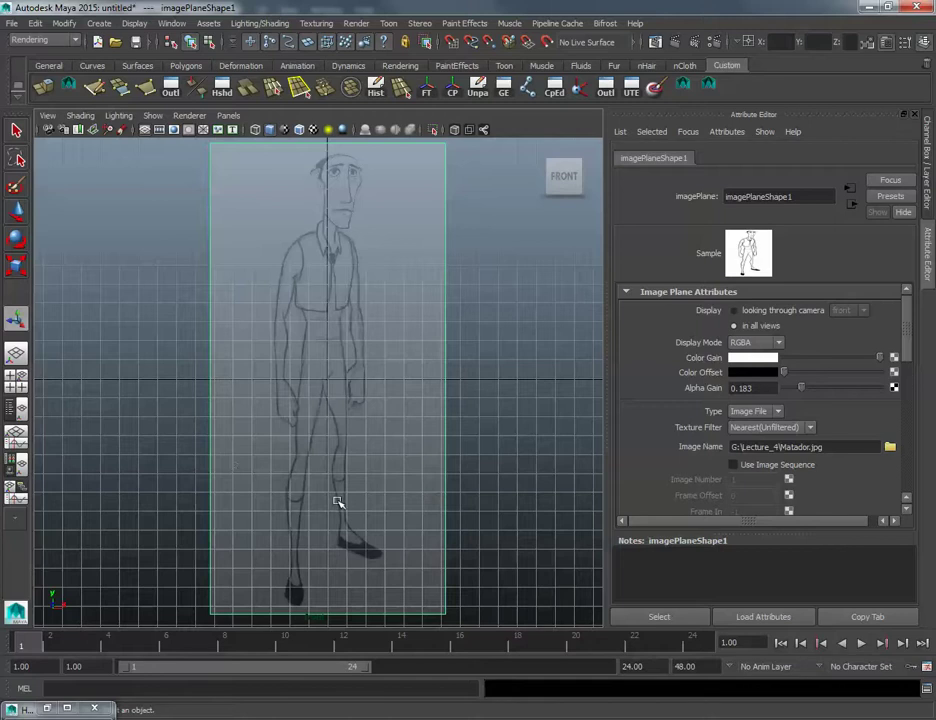
Step: Examine how the character image plane sits in the front and perspective views
middle_click_drag(384, 428, 357, 390, "alt")
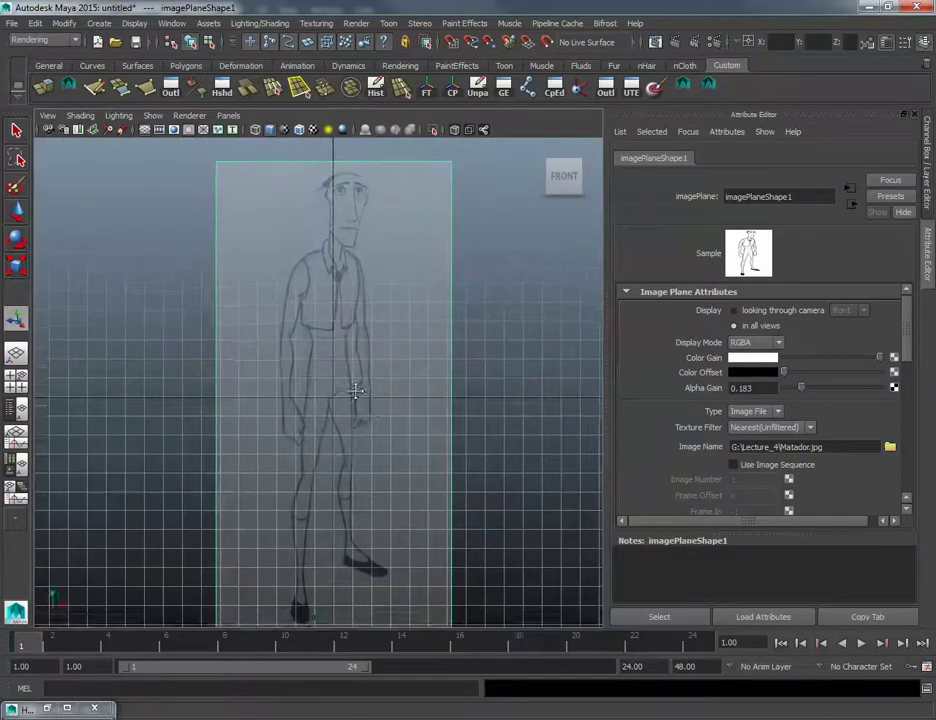
key("space")
key("space")
mouse_move(449, 288)
left_mouse_down("alt")
mouse_move(249, 326)
mouse_move(363, 326)
mouse_move(324, 359)
mouse_move(257, 368)
mouse_move(323, 399)
mouse_move(359, 389)
mouse_move(309, 422)
mouse_move(265, 401)
mouse_move(194, 410)
mouse_move(309, 420)
mouse_move(216, 415)
mouse_move(355, 413)
mouse_move(278, 390)
mouse_move(377, 471)
left_mouse_up("alt")
key("w")
key("space")
key("space")
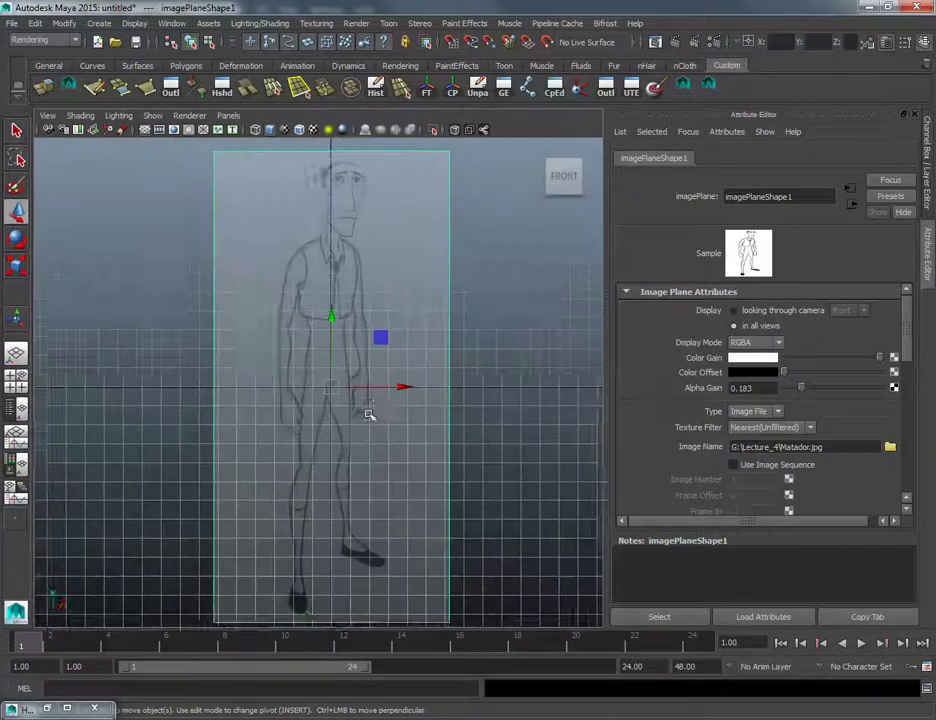
middle_click_drag(370, 413, 340, 405, "alt")
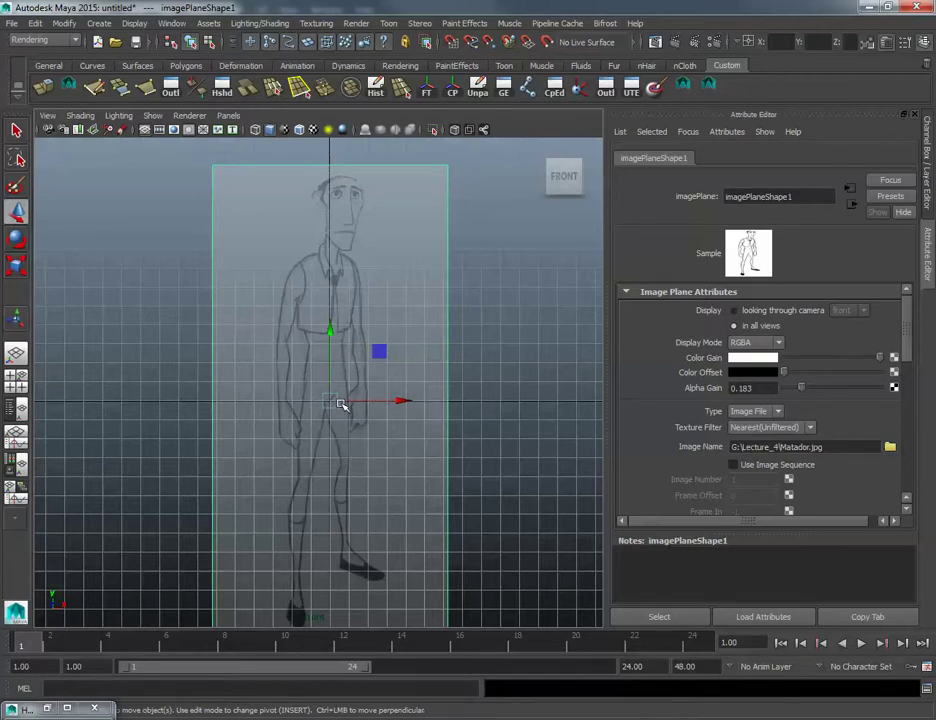
middle_click_drag(340, 406, 358, 382, "alt")
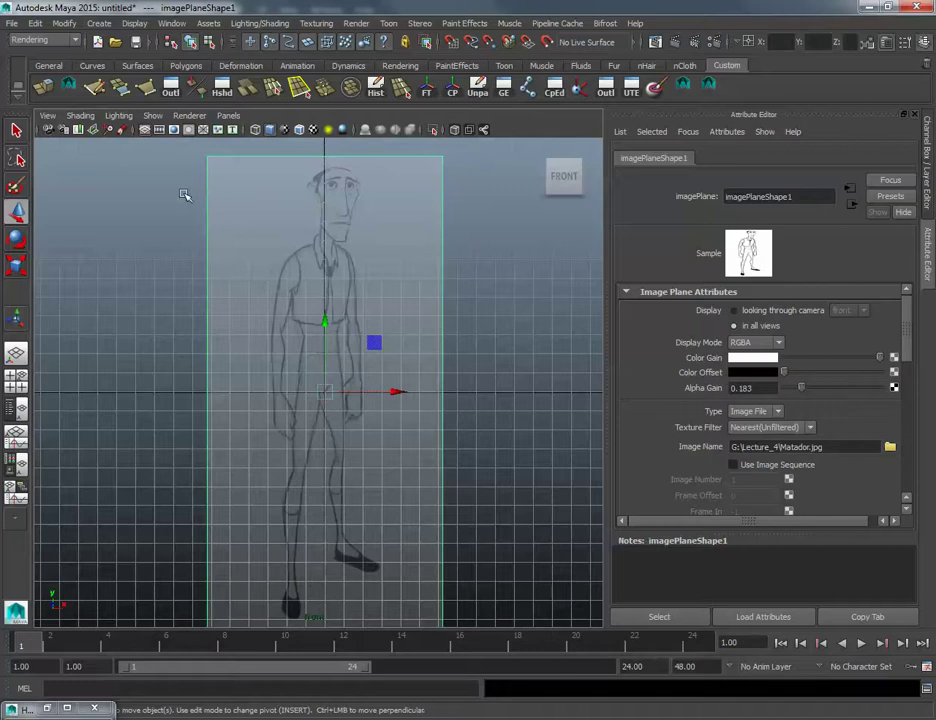
Step: Create a polygon cube and place it beside the character's hip in the front view
key("space")
left_click(107, 173)
mouse_move(138, 212)
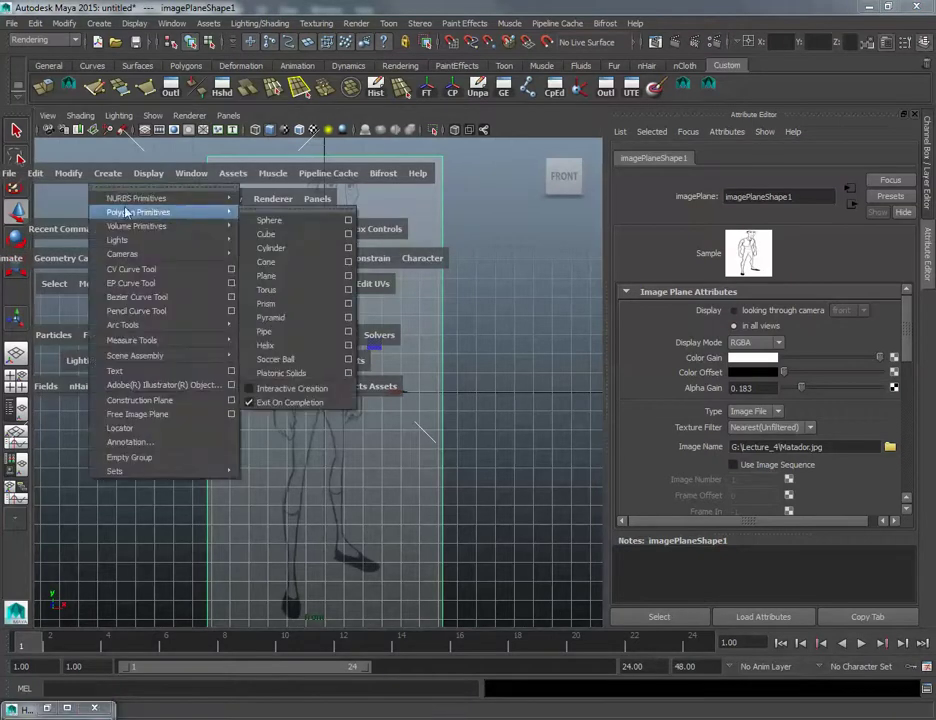
left_click(280, 234)
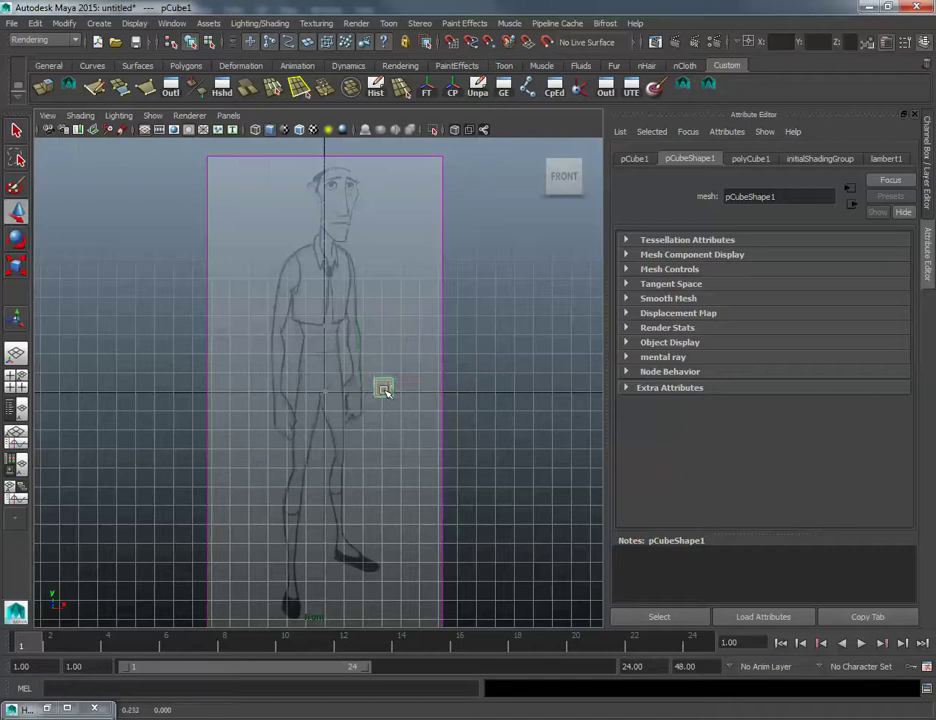
left_click_drag(372, 384, 378, 377)
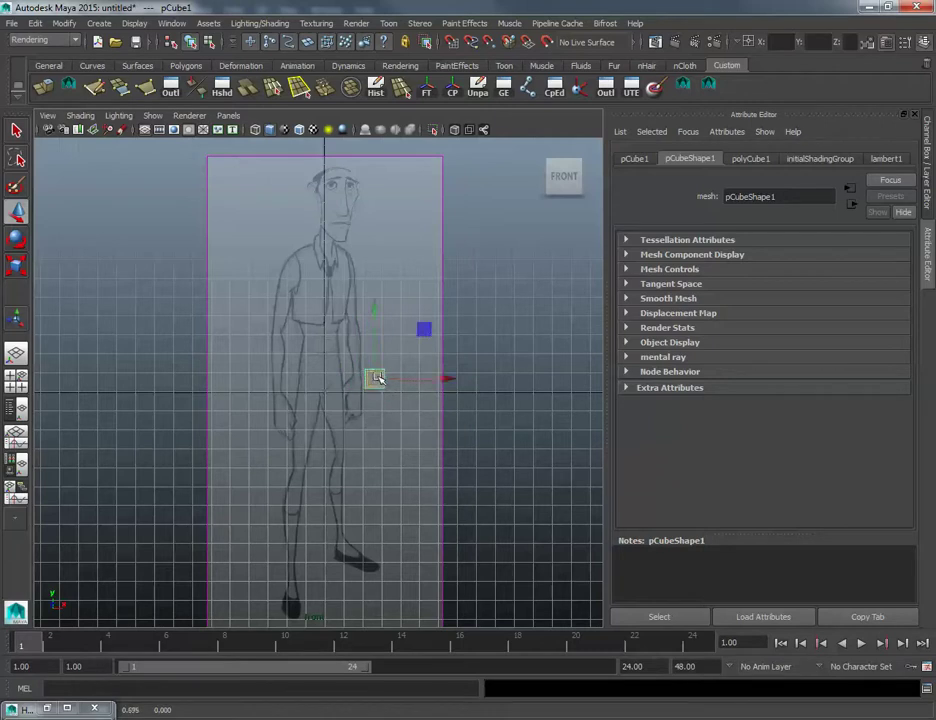
right_click_drag(377, 378, 322, 378)
left_click_drag(395, 380, 288, 173)
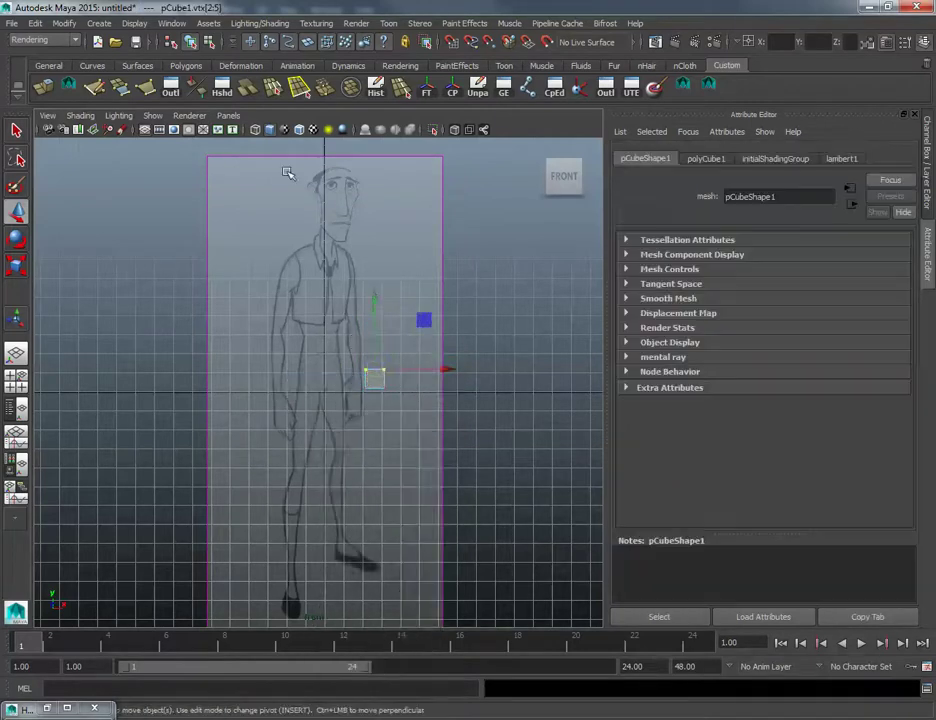
left_click(209, 42)
left_click(190, 42)
Step: Scale the cube up uniformly and shift it slightly so it sits beside the drawn pelvis
key("r")
left_click_drag(375, 379, 387, 377)
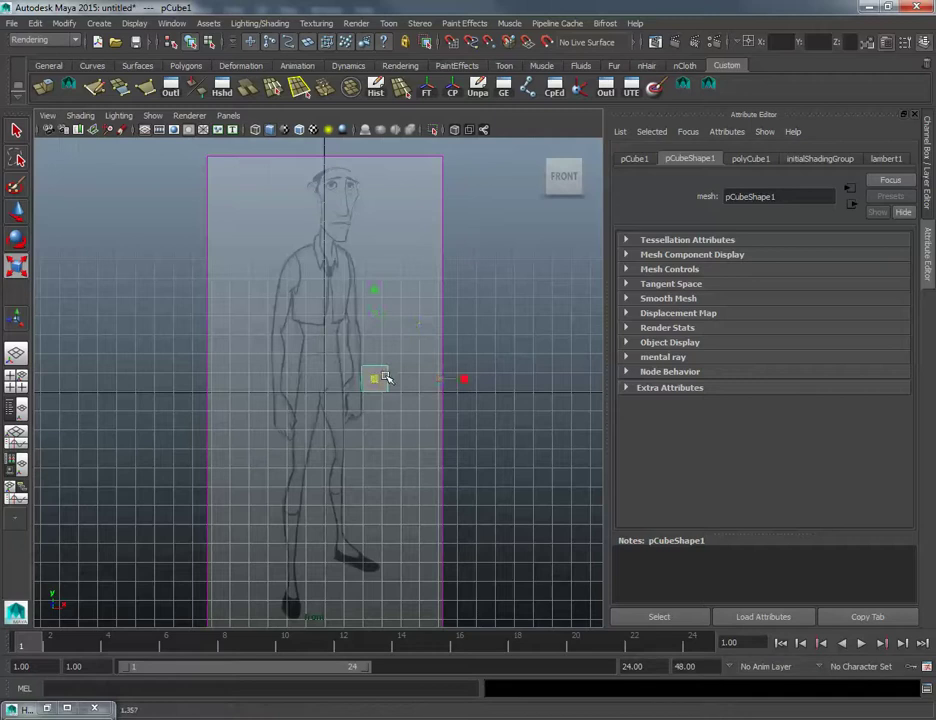
key("w")
left_click_drag(380, 373, 385, 370)
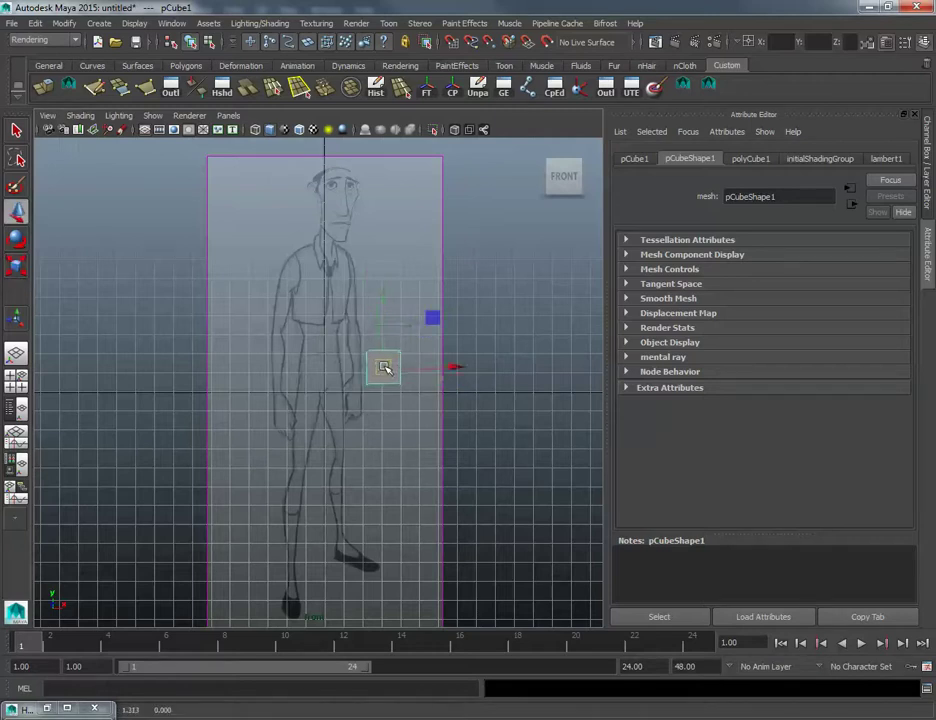
Step: Scale the cube's top vertices inward and raise them to form a taller, upward-tapering pelvis block
right_click_drag(385, 369, 342, 366)
left_click_drag(347, 333, 420, 367)
key("r")
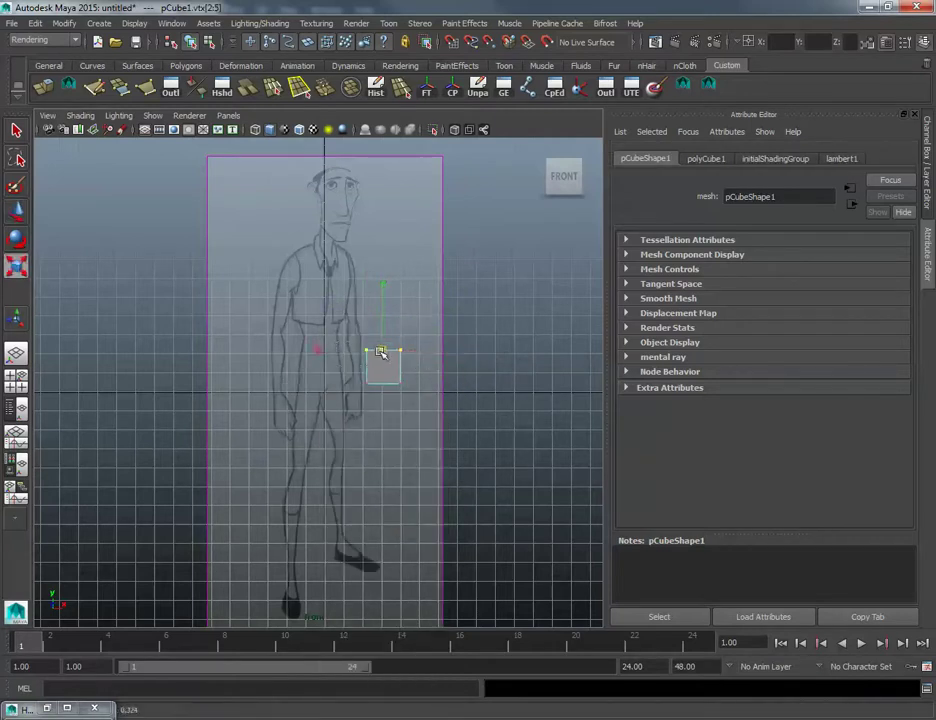
key("w")
left_click_drag(388, 325, 382, 307)
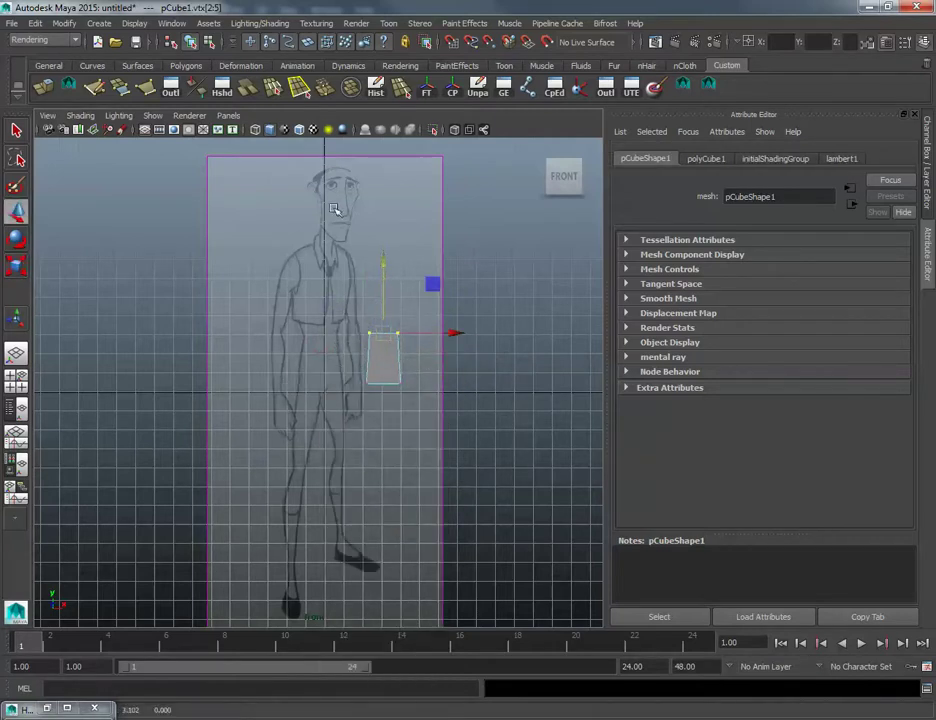
left_click(199, 41)
Step: Duplicate the tapered block, move the copy directly above it and narrow the copy's base to match the waist
key("ctrl+d")
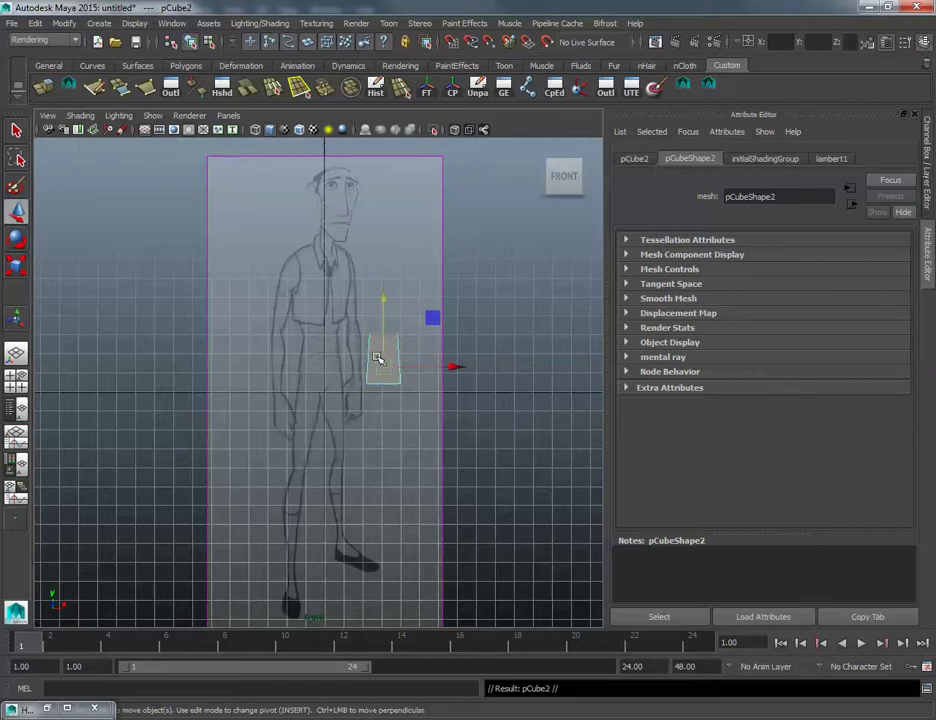
left_click_drag(385, 320, 379, 274)
right_click_drag(386, 299, 330, 299)
key("r")
left_click_drag(432, 365, 451, 267)
Step: Raise the upper block's top vertices to shoulder height and scale them outward to form a chest shape
key("w")
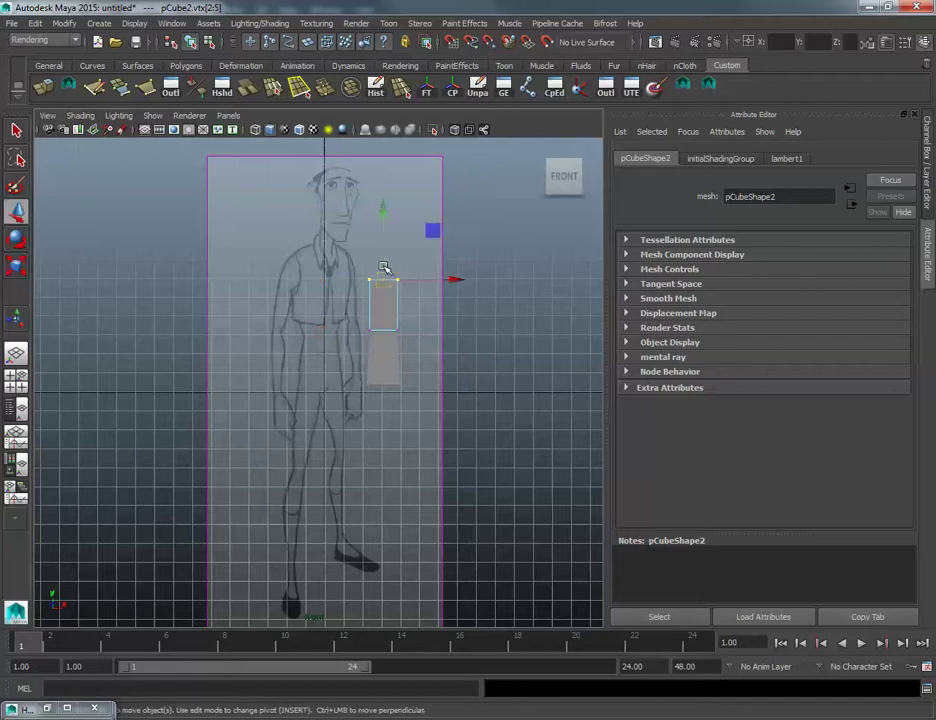
left_click_drag(384, 268, 384, 244)
key("r")
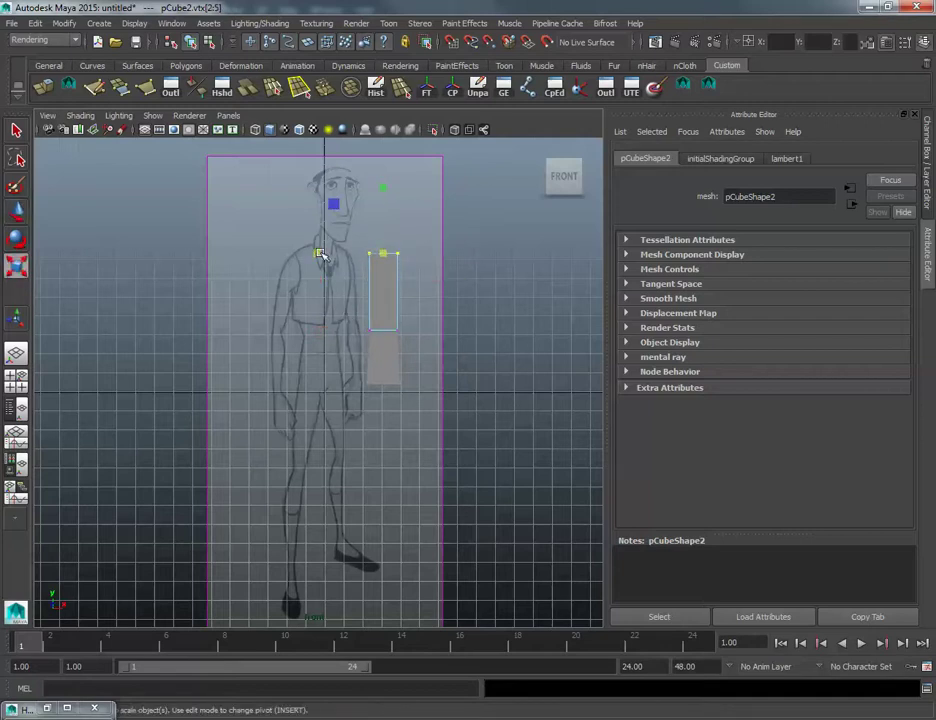
left_click_drag(320, 254, 266, 255)
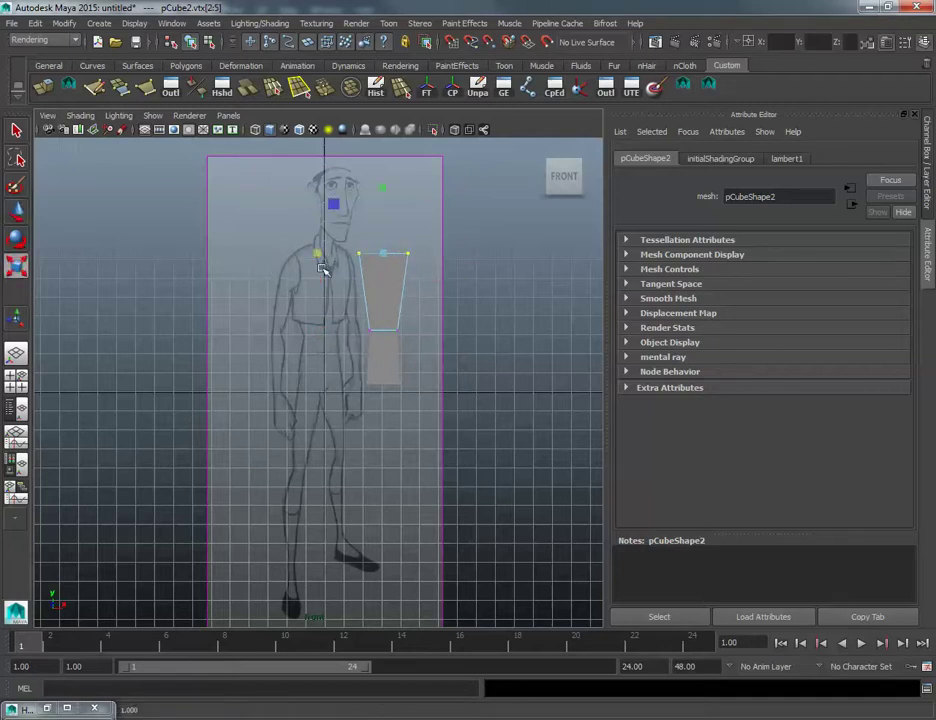
key("F8")
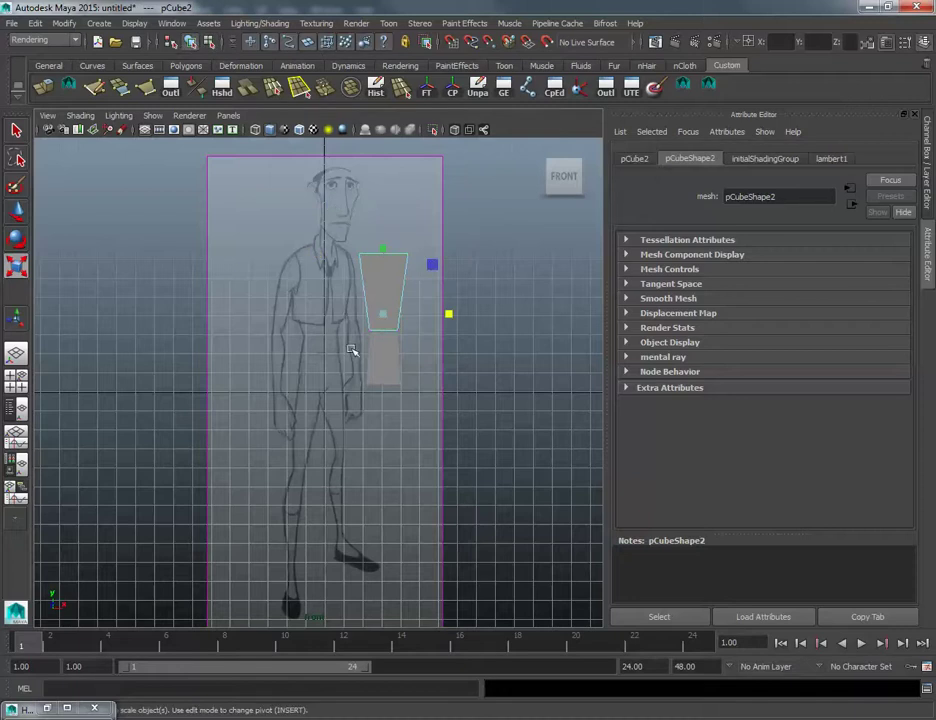
Step: Create a new polygon cube and place it just below the pelvis block as the start of the thigh
left_click(379, 370)
middle_click_drag(345, 378, 342, 373, "alt")
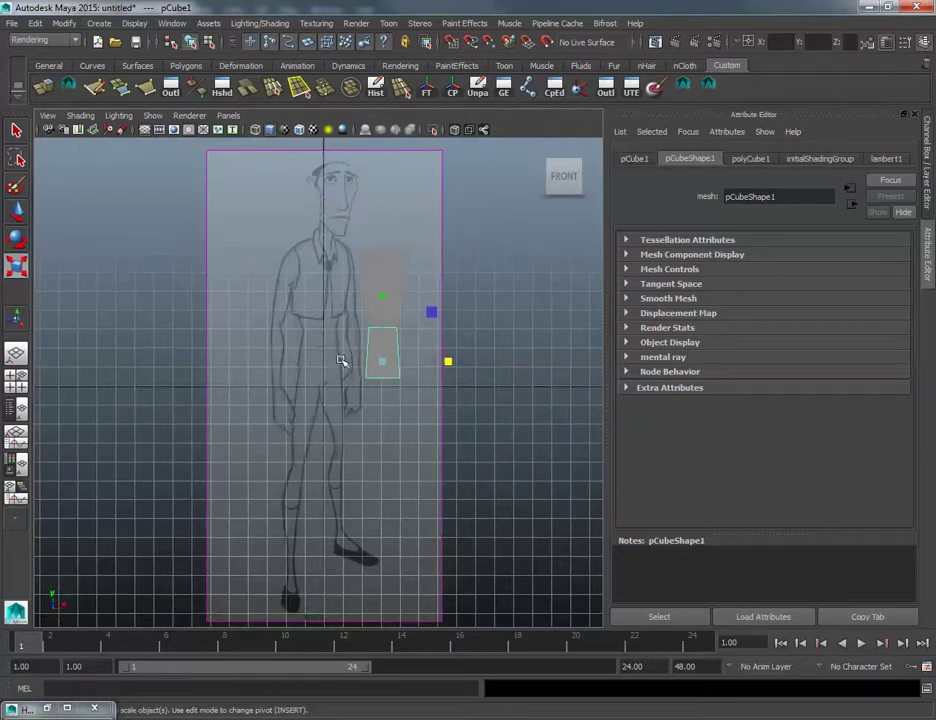
key("space")
left_click(233, 293)
mouse_move(270, 332)
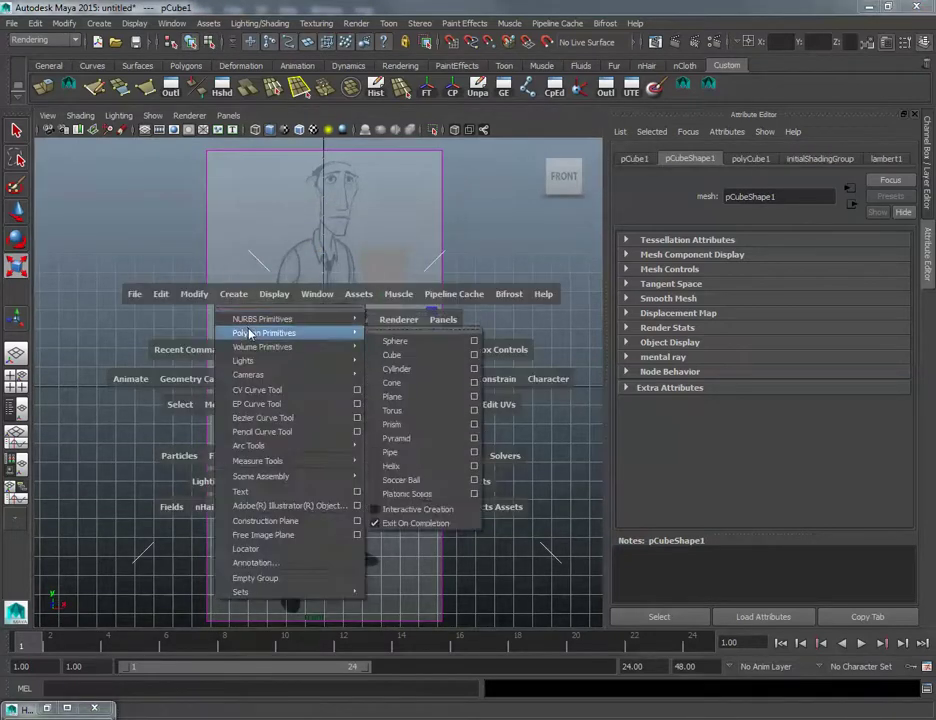
left_click(399, 356)
key("w")
left_click_drag(329, 387, 375, 398)
Step: Pull the new cube's bottom vertices down to knee height to form a long thigh block
key("r")
right_click_drag(386, 398, 324, 403)
left_click_drag(392, 400, 354, 416)
key("w")
left_click_drag(374, 341, 377, 398)
Step: Narrow the thigh block's bottom vertices at the knee and raise its top vertices to overlap the pelvis block
key("r")
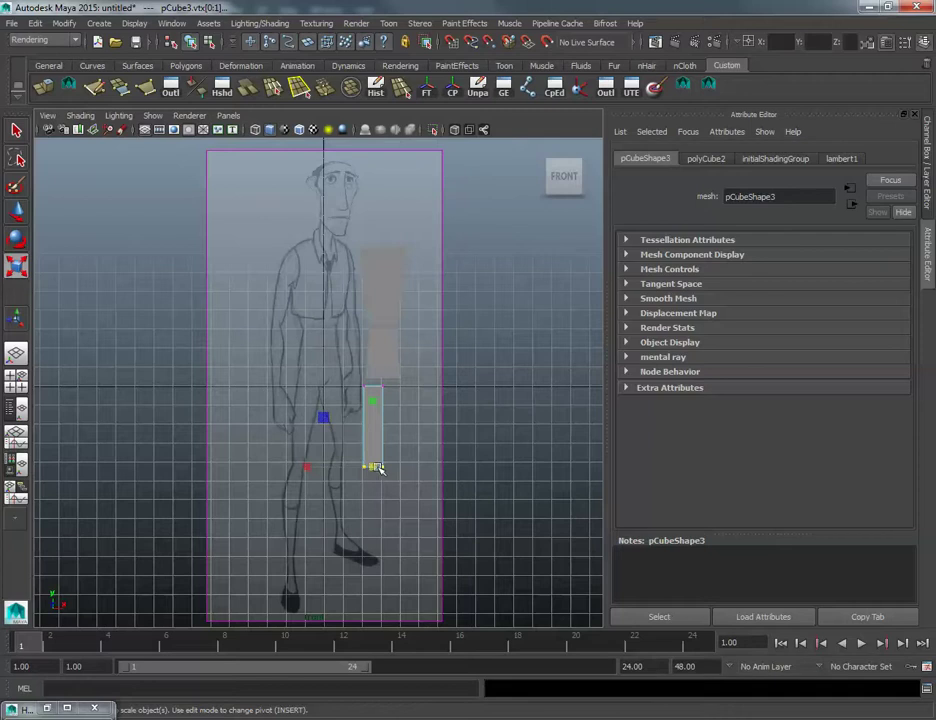
left_click_drag(377, 468, 371, 471)
key("w")
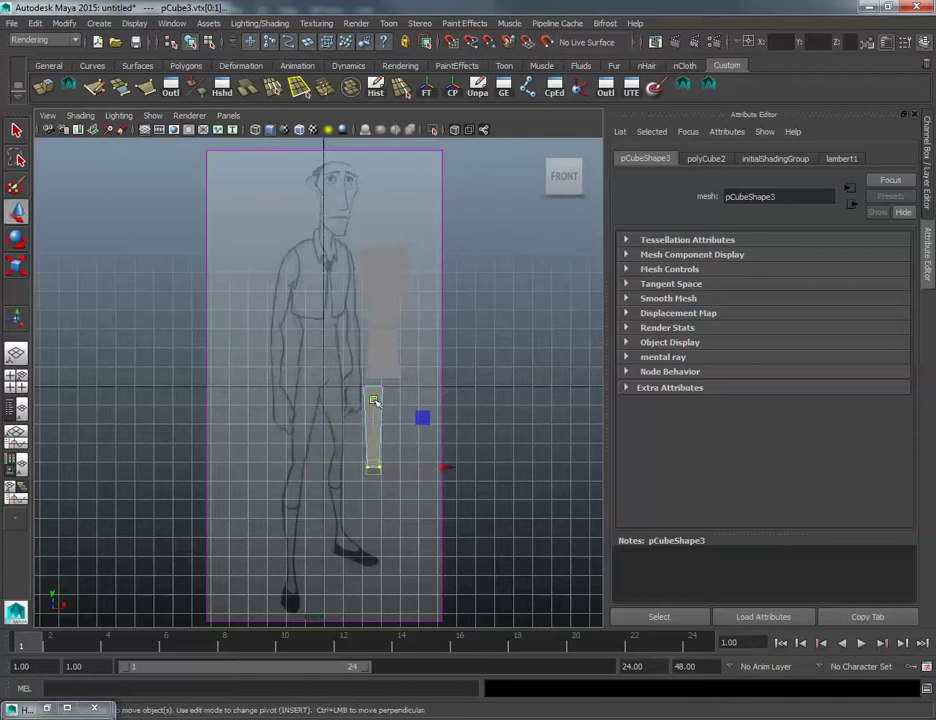
left_click_drag(424, 417, 352, 370)
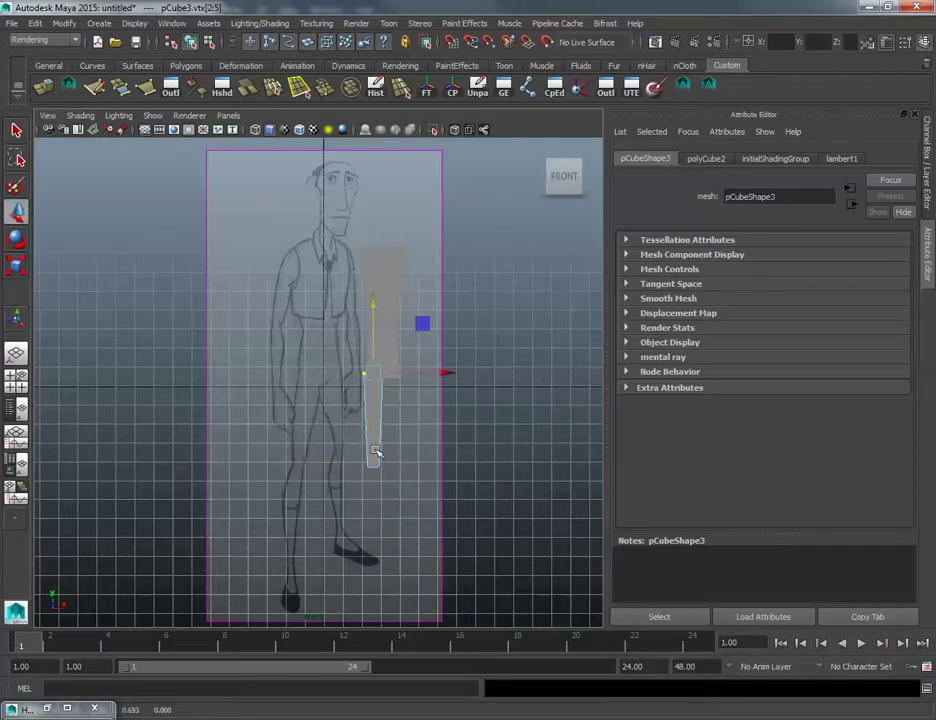
left_click_drag(409, 497, 372, 428)
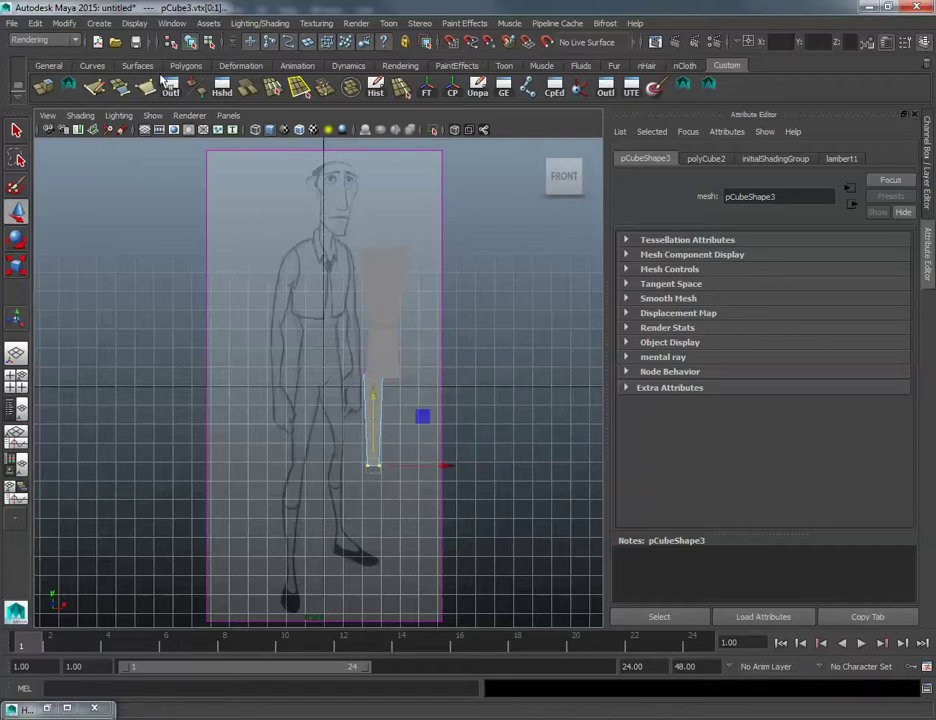
left_click(189, 42)
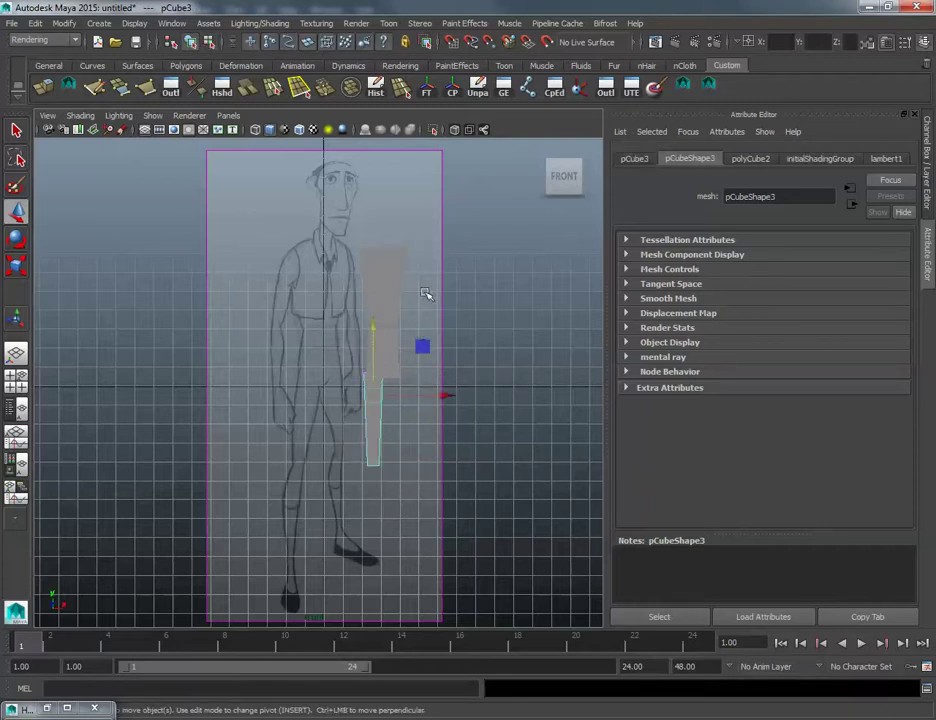
Step: Duplicate the thigh block, move the copy below it as the shin, and narrow and raise the copy's top to meet the knee
key("ctrl+d")
left_click_drag(372, 338, 390, 442)
right_click_drag(375, 402, 323, 412)
left_click_drag(417, 491, 358, 460)
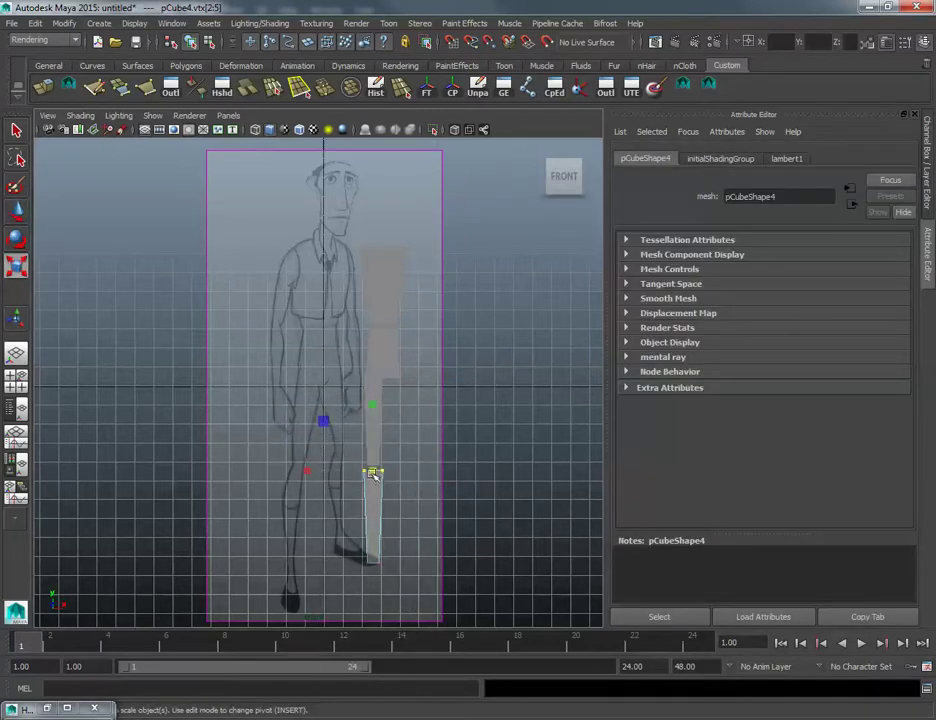
key("w")
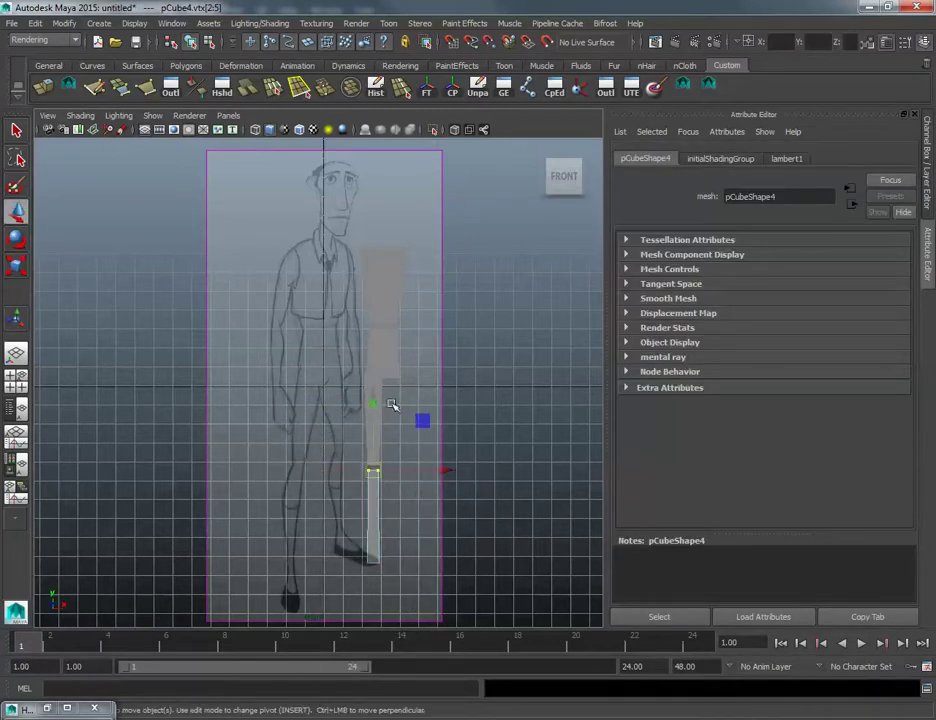
left_click_drag(375, 408, 372, 393)
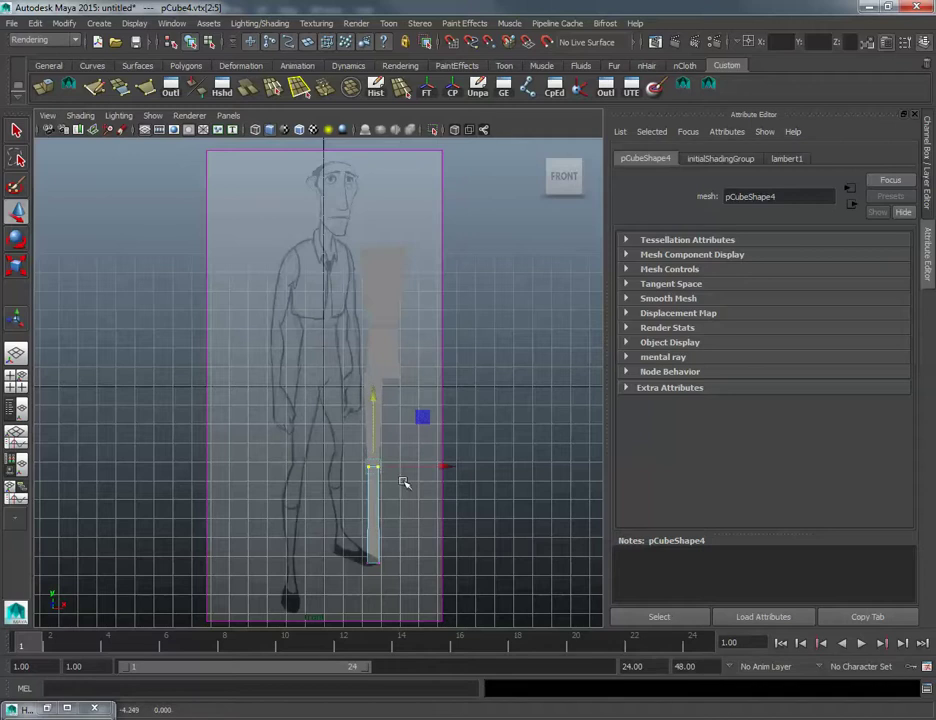
left_click_drag(337, 562, 407, 597)
key("r")
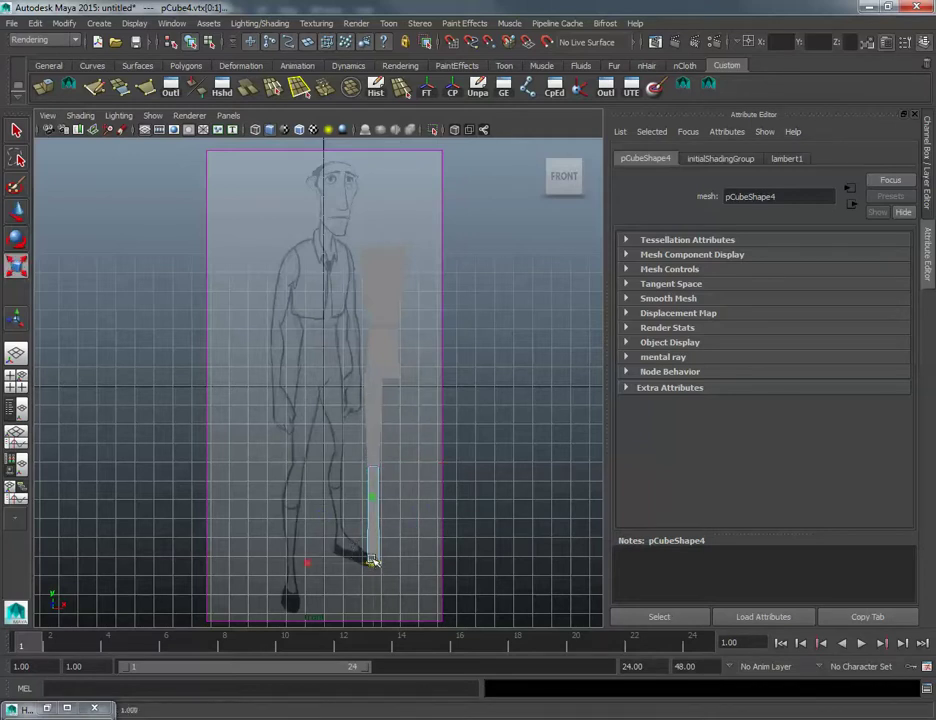
key("ctrl+z")
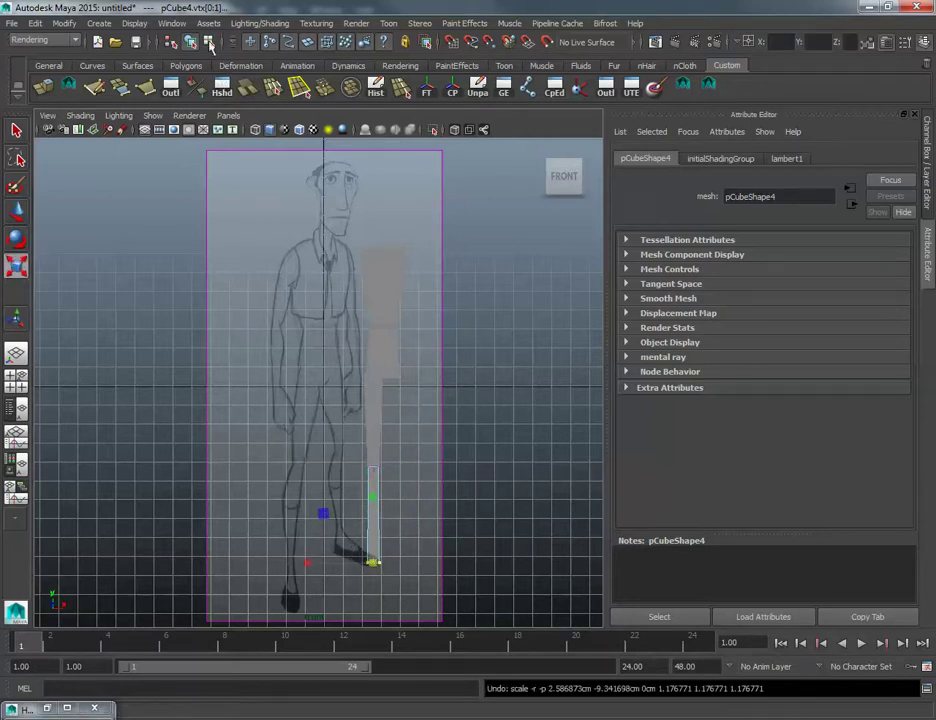
Step: Cut the shin block's faces across its middle along the ZX plane
key("F8")
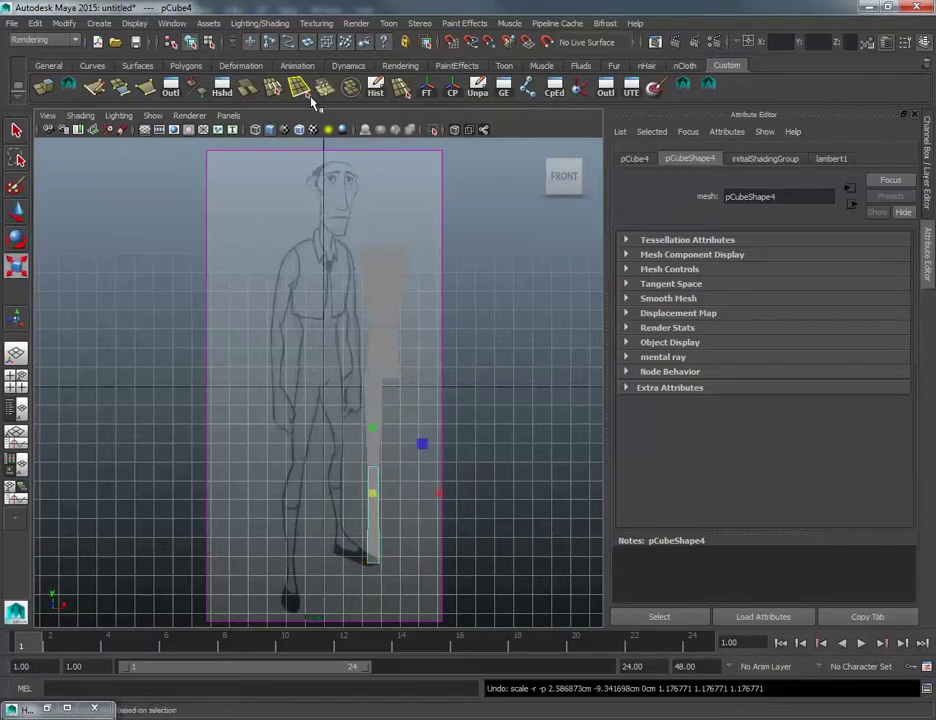
double_click(243, 88)
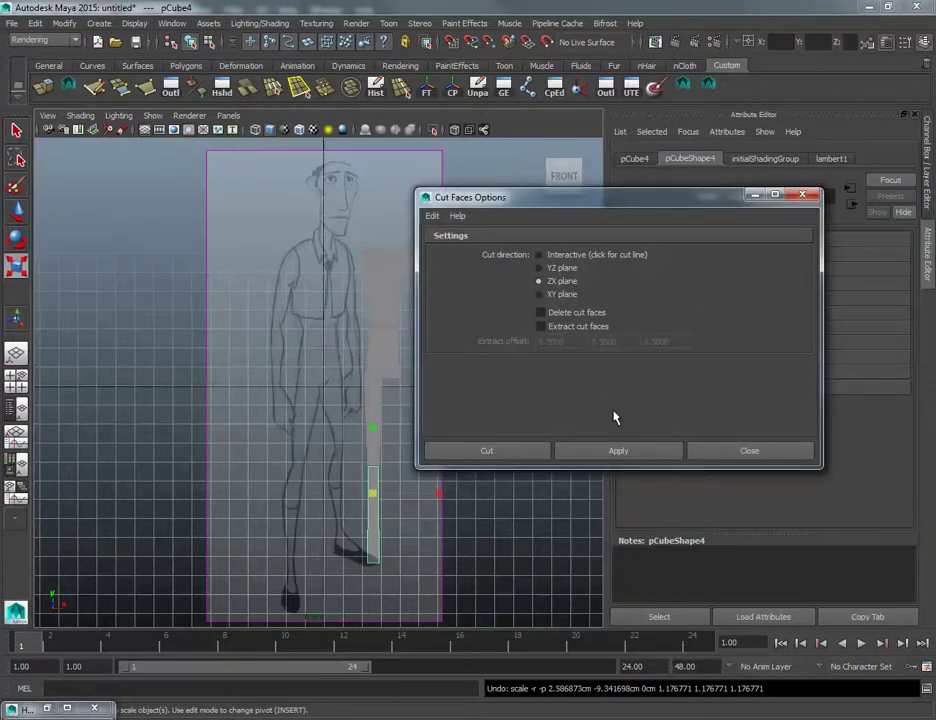
left_click(619, 451)
left_click(785, 452)
key("q")
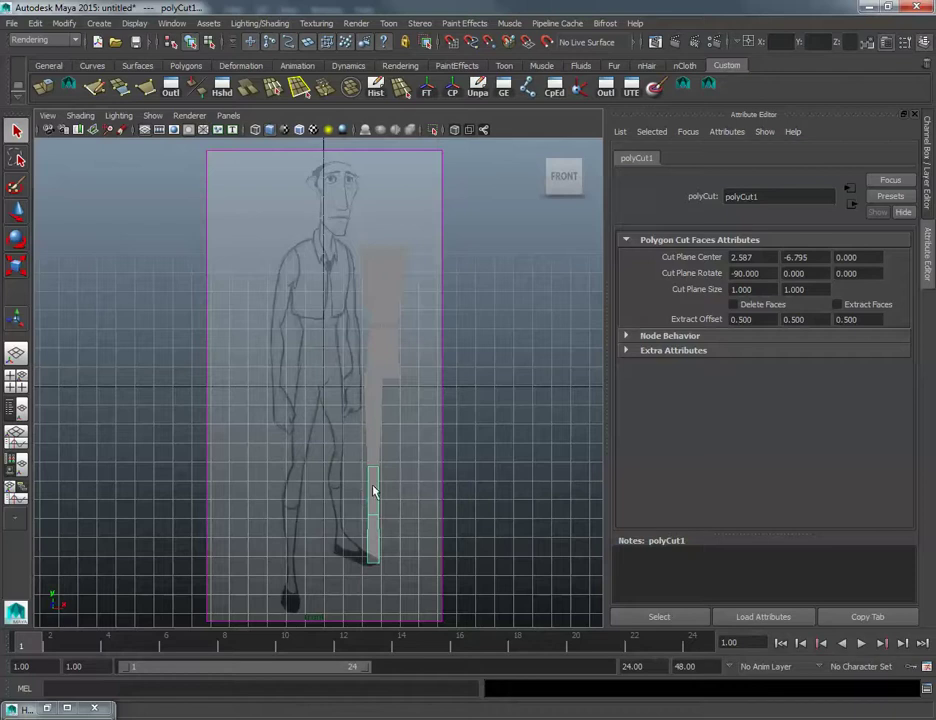
Step: Widen the shin's new middle vertices and raise them to form the calf bulge below the knee
right_click_drag(372, 401, 318, 399)
left_click_drag(349, 501, 384, 517)
key("w")
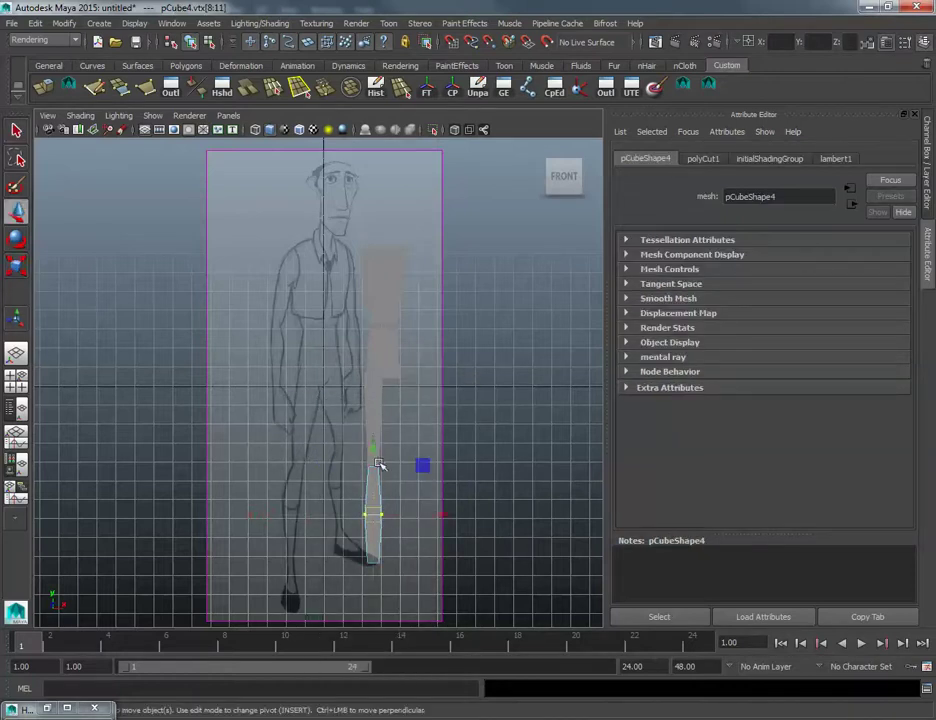
left_click_drag(374, 470, 375, 441)
Step: Scale the shin's bottom vertices inward to form a narrow ankle and adjust their height
left_click_drag(415, 579, 354, 550)
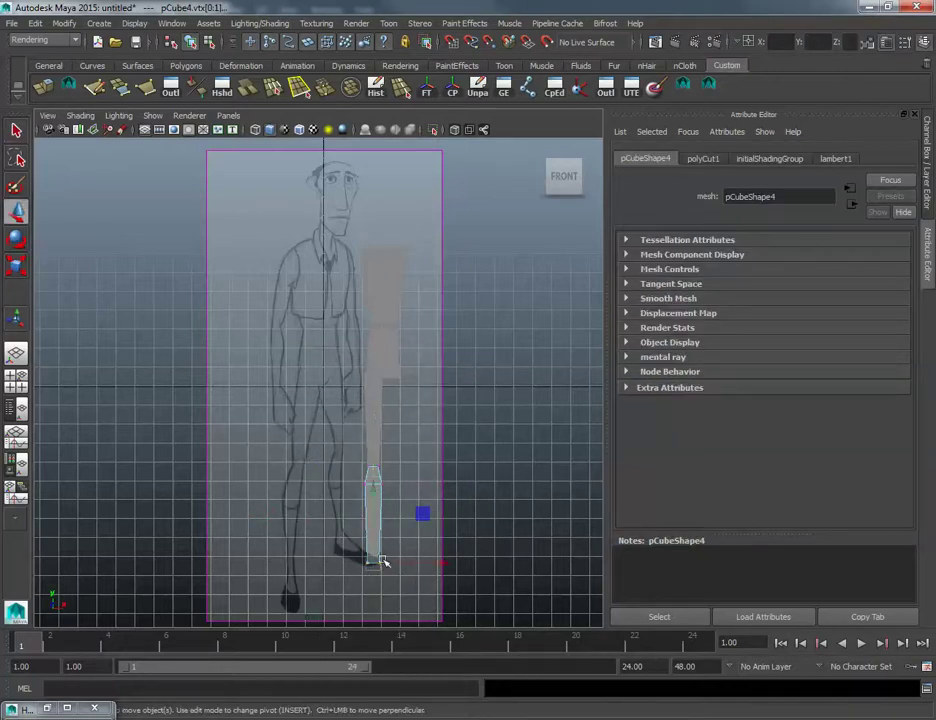
key("r")
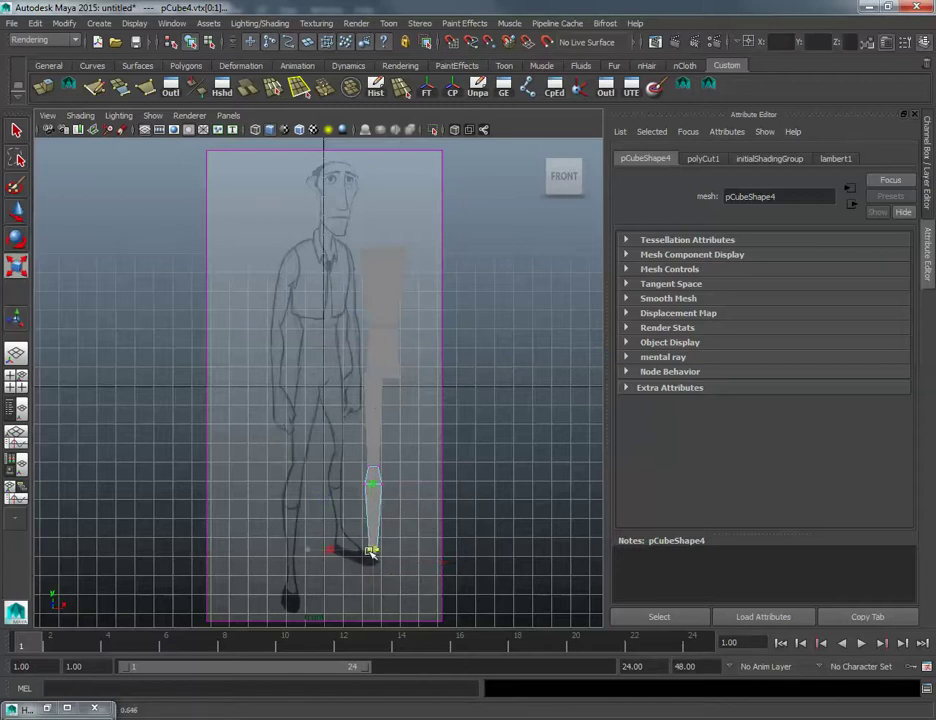
key("w")
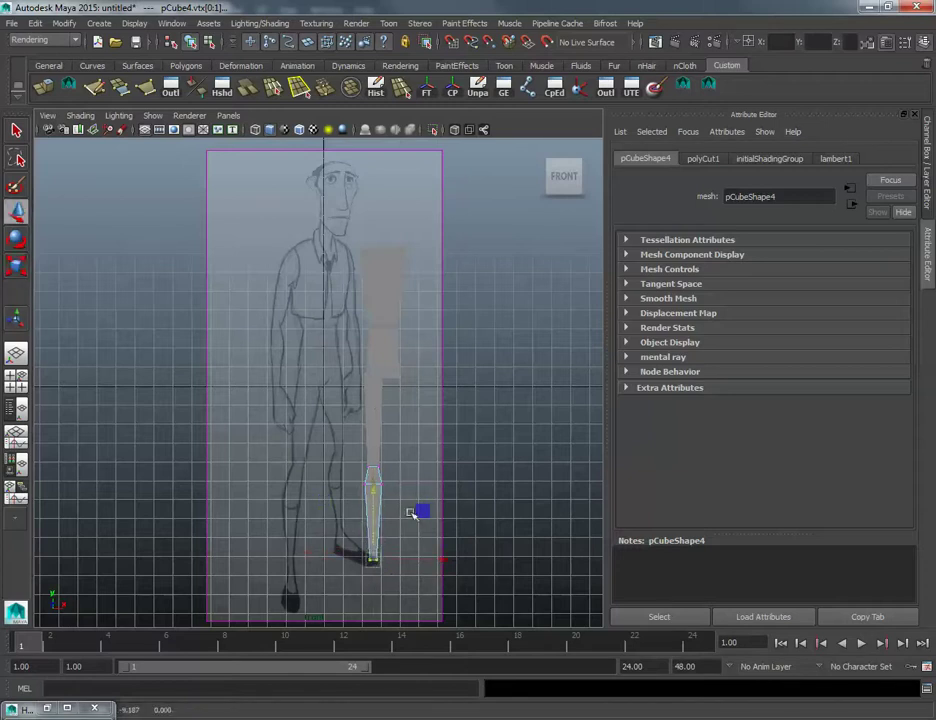
left_click(190, 41)
Step: Create another polygon cube and place it directly below the ankle for the foot
key("space")
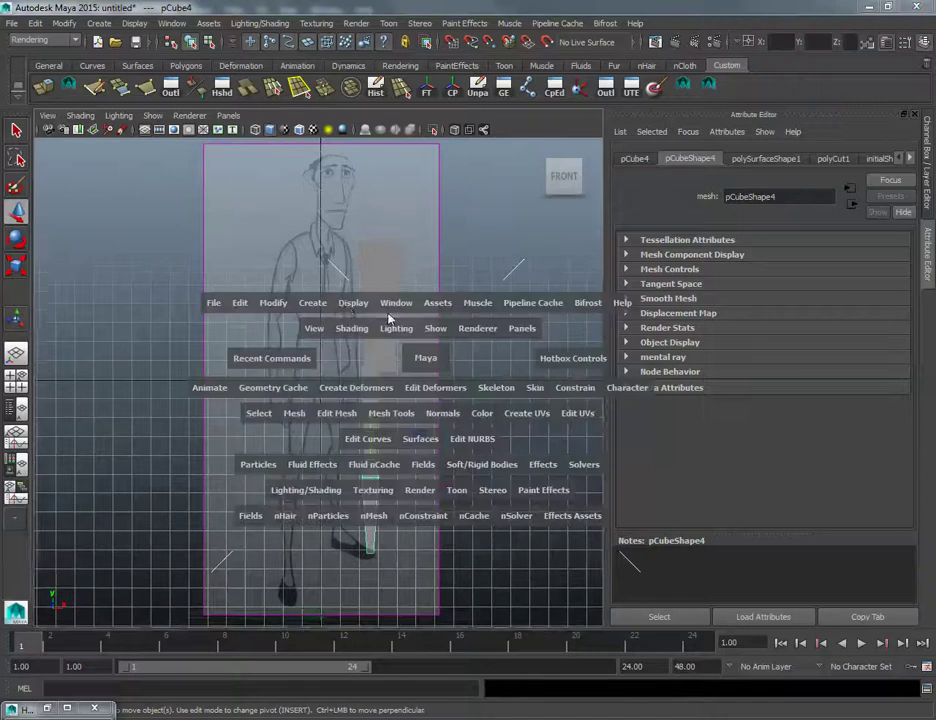
left_click(312, 302)
mouse_move(325, 344)
left_click(470, 363)
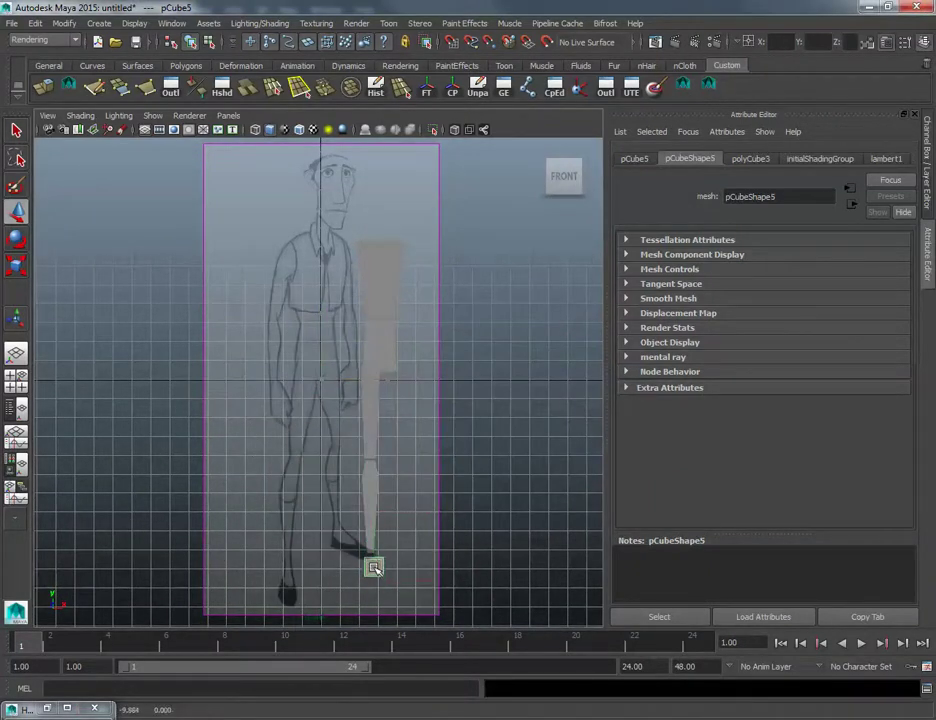
Step: Taper the foot cube's top vertices up to the ankle and lower its bottom vertices slightly
right_click(374, 402)
left_click(314, 400)
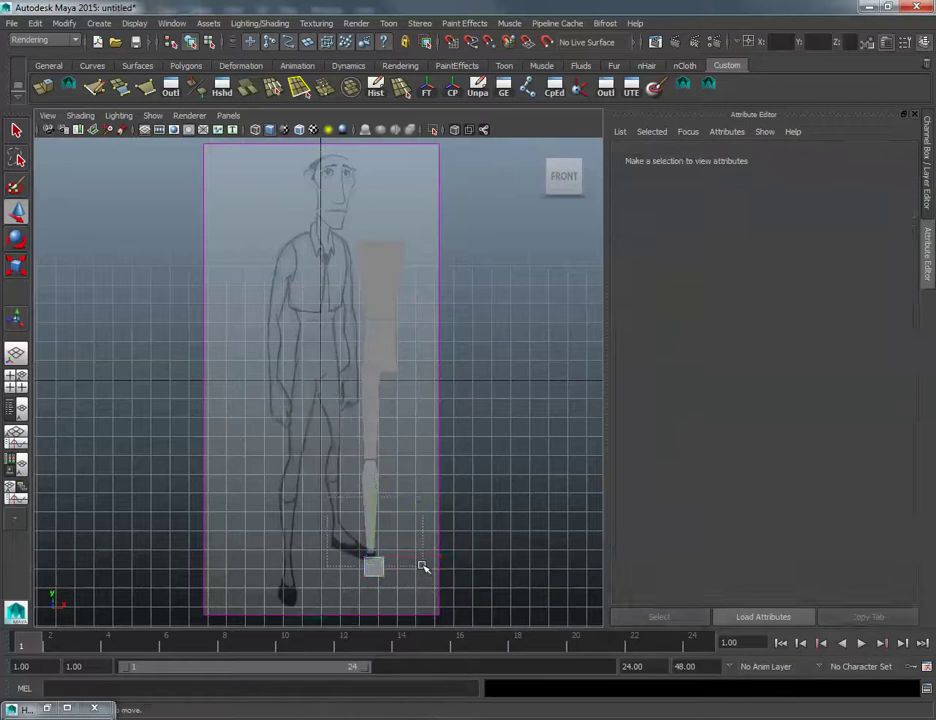
left_click(374, 563)
key("w")
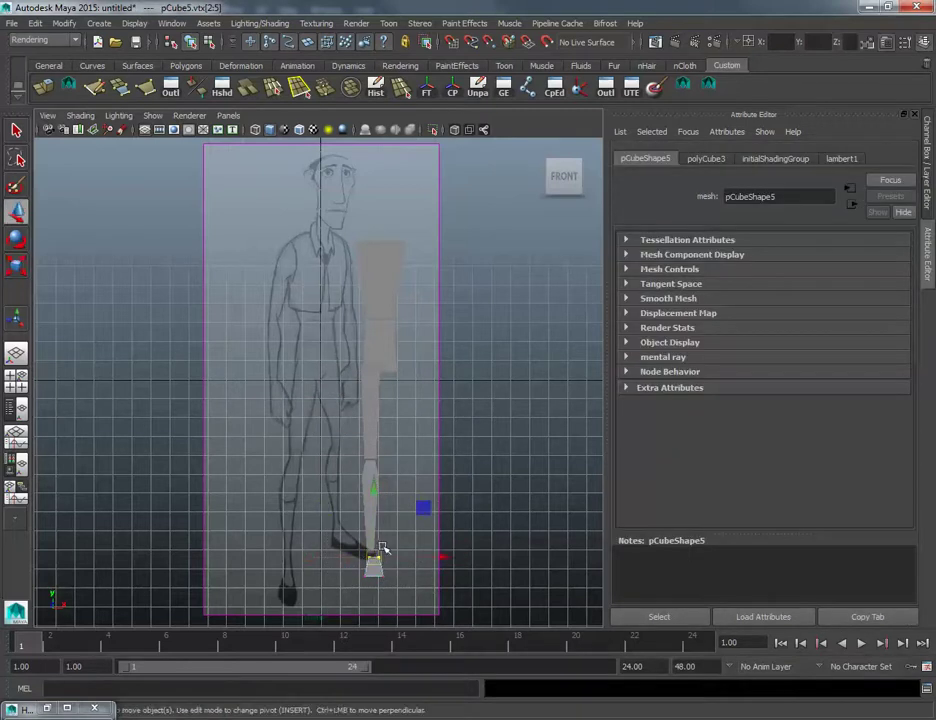
left_click_drag(373, 548, 374, 544)
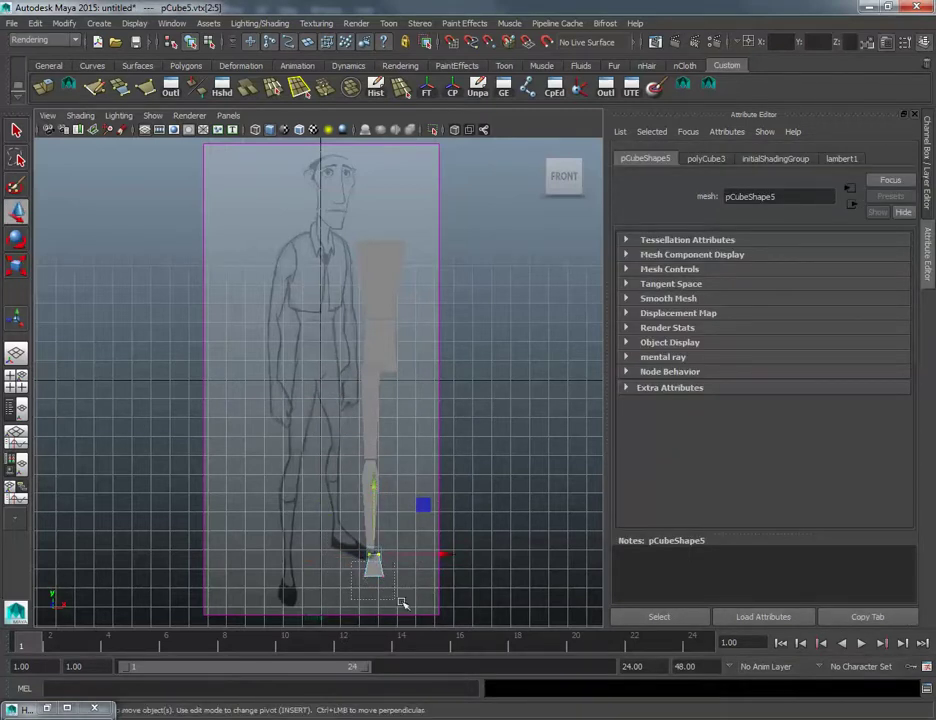
left_click_drag(408, 598, 352, 566)
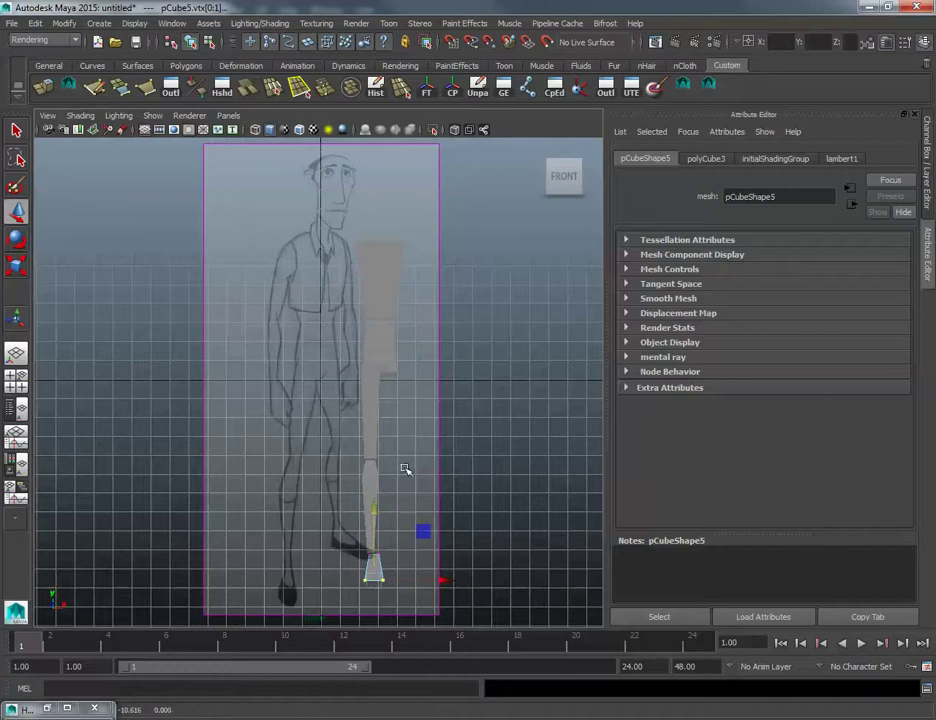
Step: Scale the thigh block's bottom vertices further inward to match the shin's width at the knee
middle_click_drag(389, 384, 391, 411, "alt")
left_click(376, 441)
right_click_drag(374, 402, 313, 403)
key("r")
left_click_drag(376, 488, 371, 488)
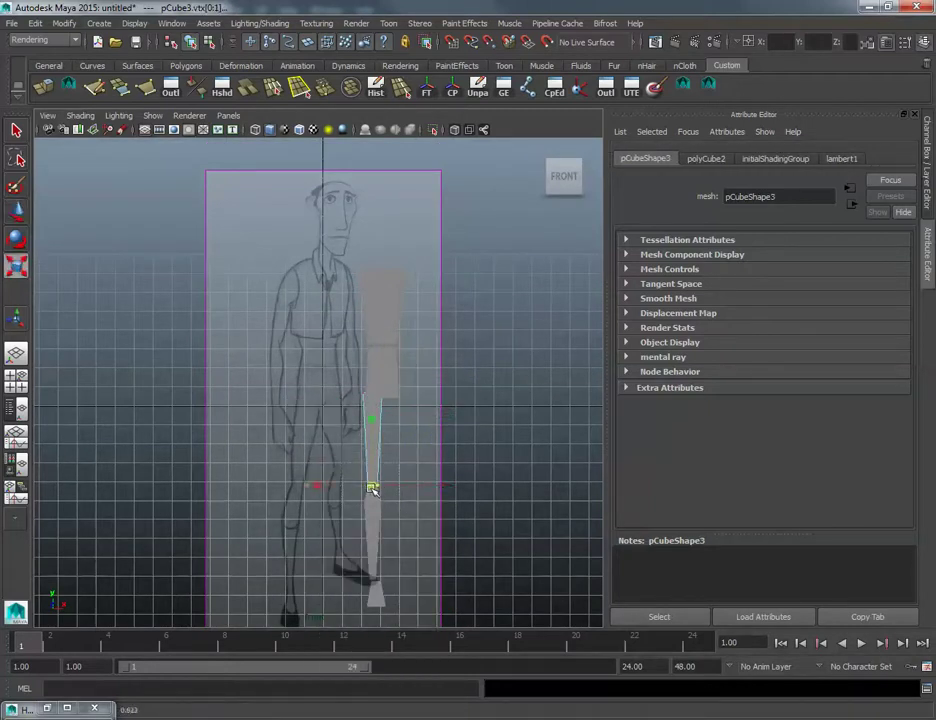
key("q")
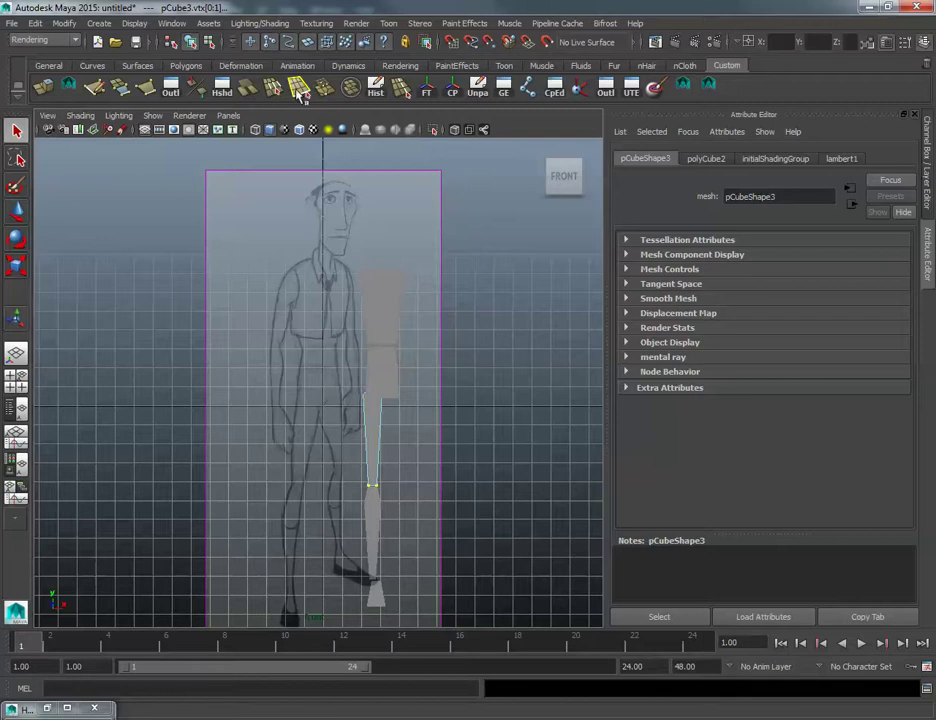
Step: Cut the thigh block's faces across its middle along the ZX plane
left_click(190, 41)
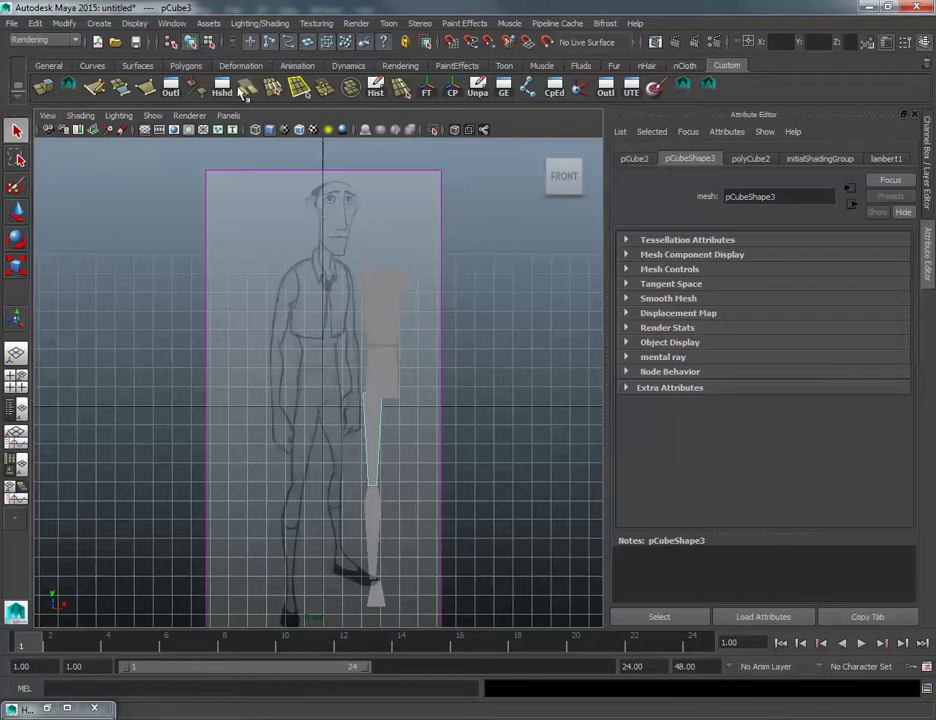
double_click(248, 88)
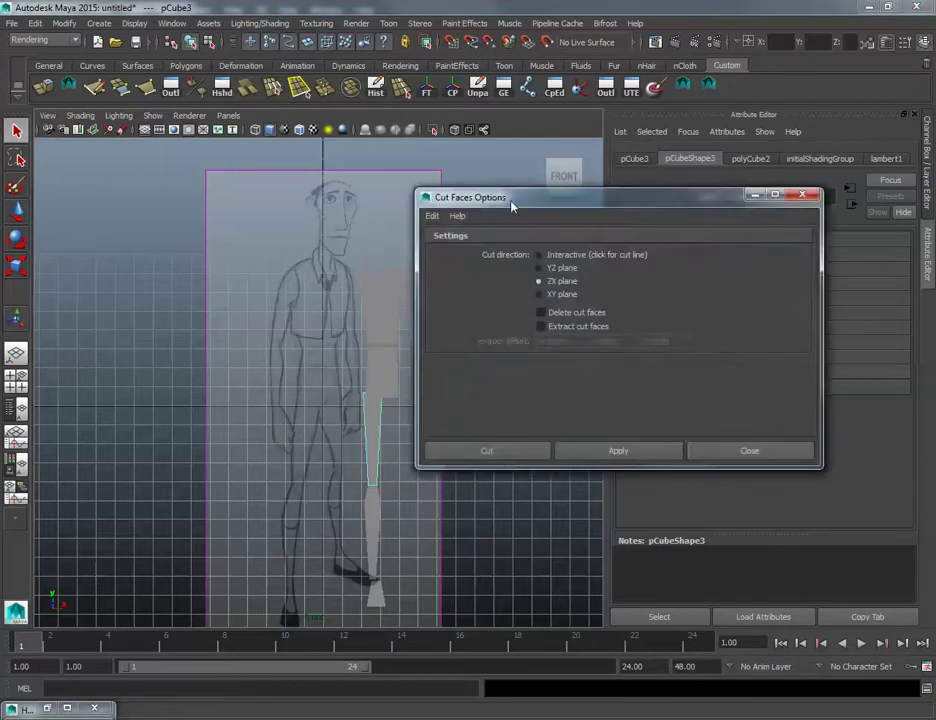
left_click_drag(511, 205, 497, 203)
left_click(603, 448)
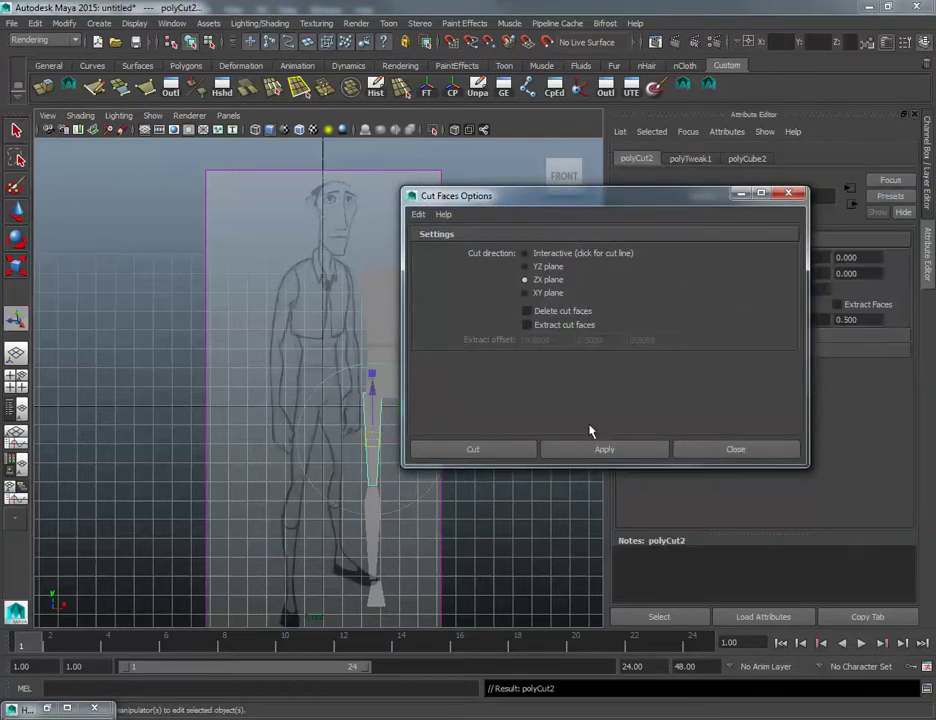
left_click(700, 451)
Step: Scale the thigh's new middle vertices outward to give the upper leg a fuller shape
scroll(355, 460, "up", 5)
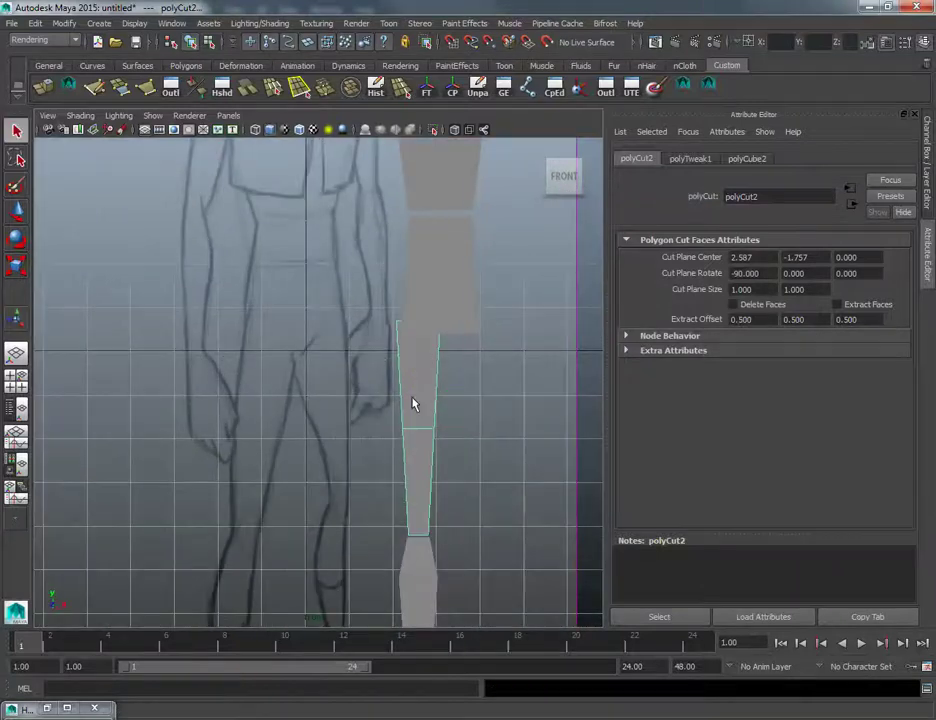
right_click_drag(413, 398, 370, 397)
key("r")
left_click_drag(476, 452, 418, 428)
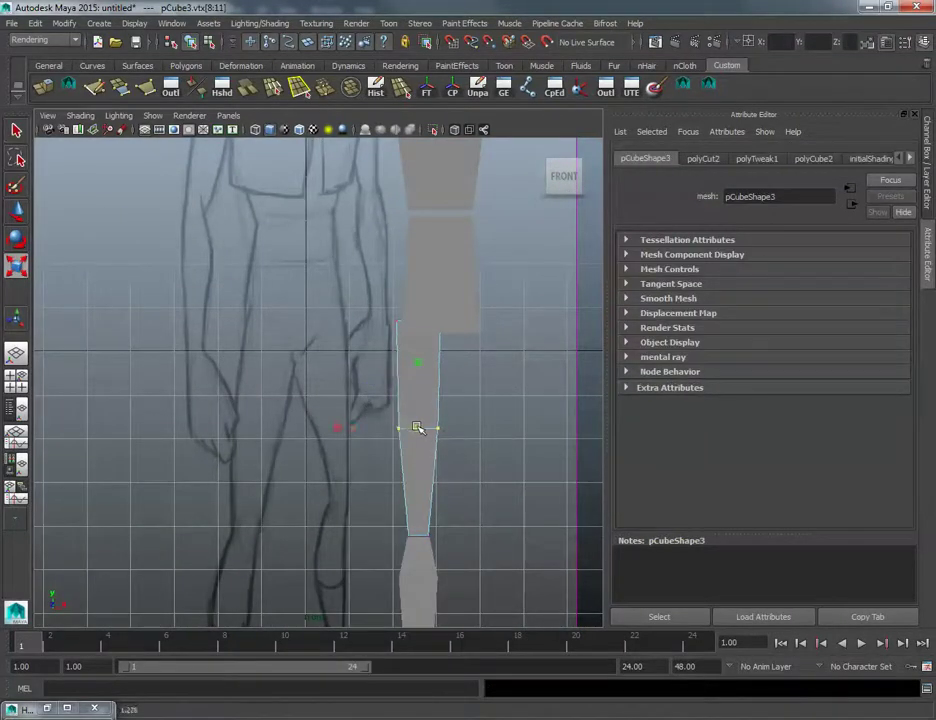
scroll(417, 428, "down", 4)
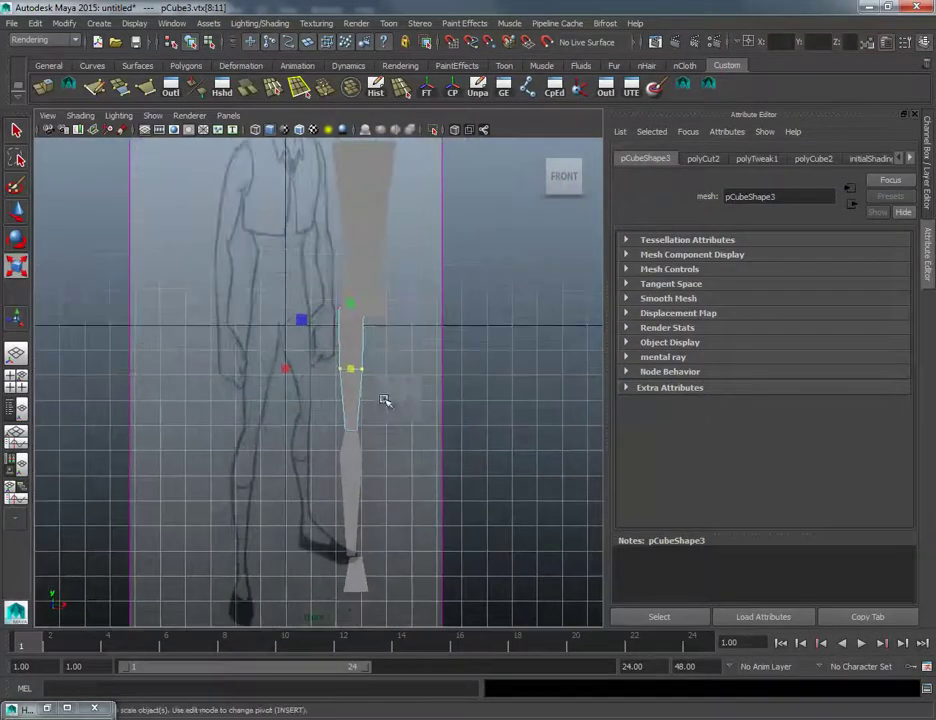
mouse_move(376, 425)
middle_mouse_down("alt")
mouse_move(382, 443)
mouse_move(375, 437)
middle_mouse_up("alt")
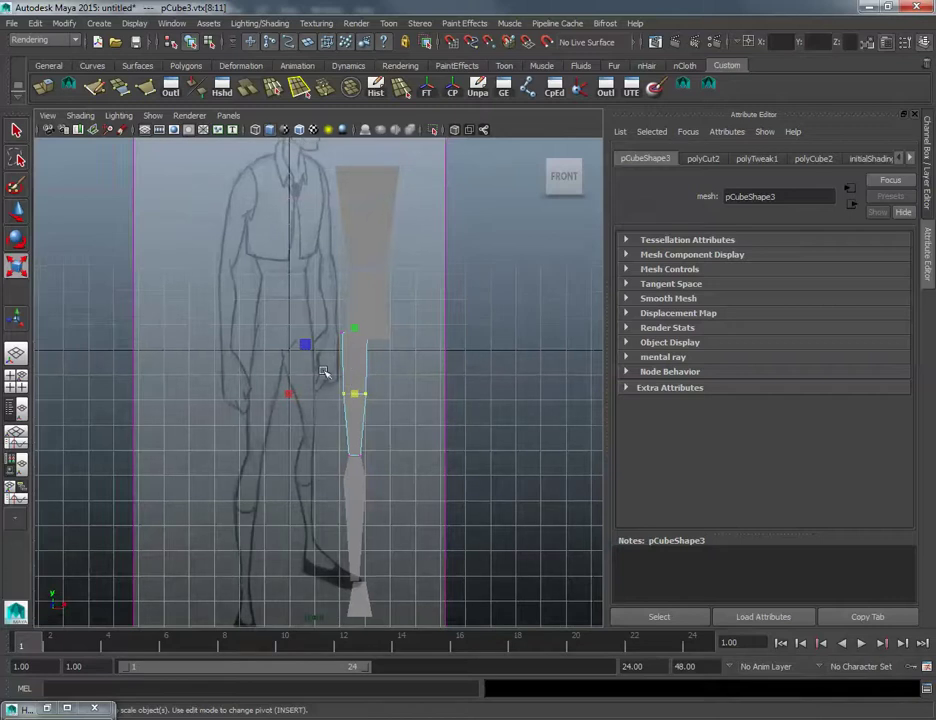
middle_click_drag(343, 381, 362, 400, "alt")
middle_click_drag(367, 326, 362, 365, "alt")
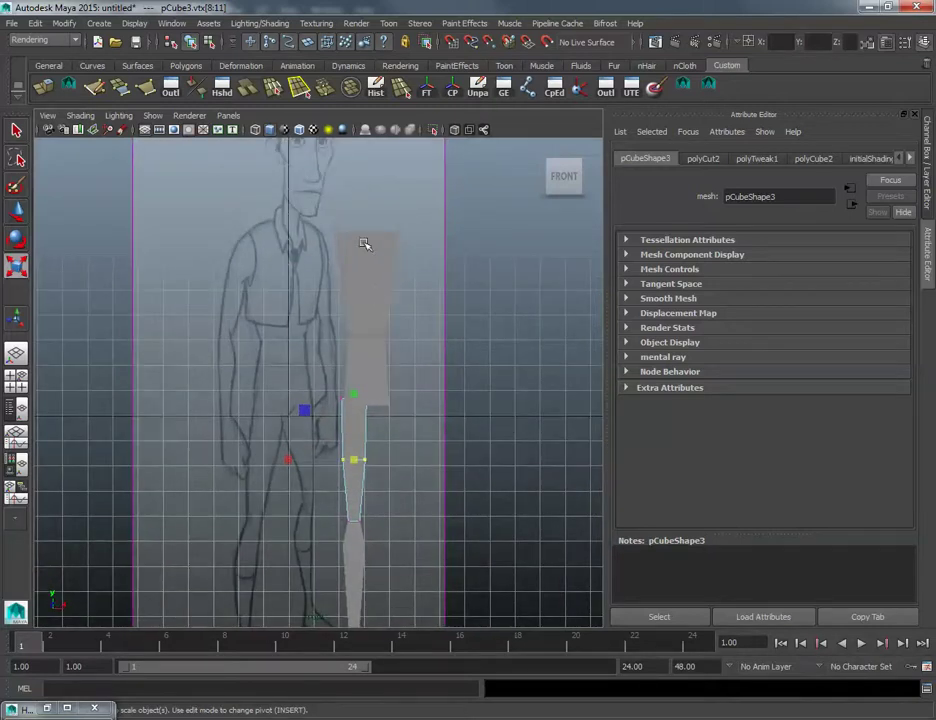
Step: Shift the foot cube slightly sideways so it sits centred under the shin block
middle_click_drag(395, 329, 378, 241, "alt")
mouse_move(367, 338)
middle_mouse_down("alt")
mouse_move(355, 328)
mouse_move(360, 359)
middle_mouse_up("alt")
left_click(340, 584)
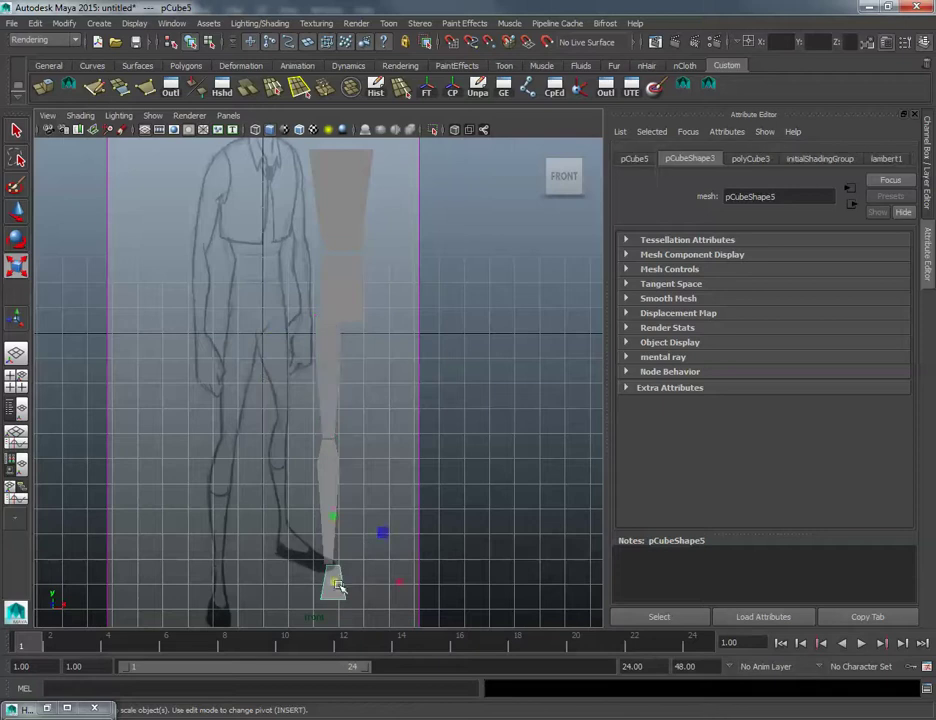
key("w")
left_click_drag(364, 582, 359, 582)
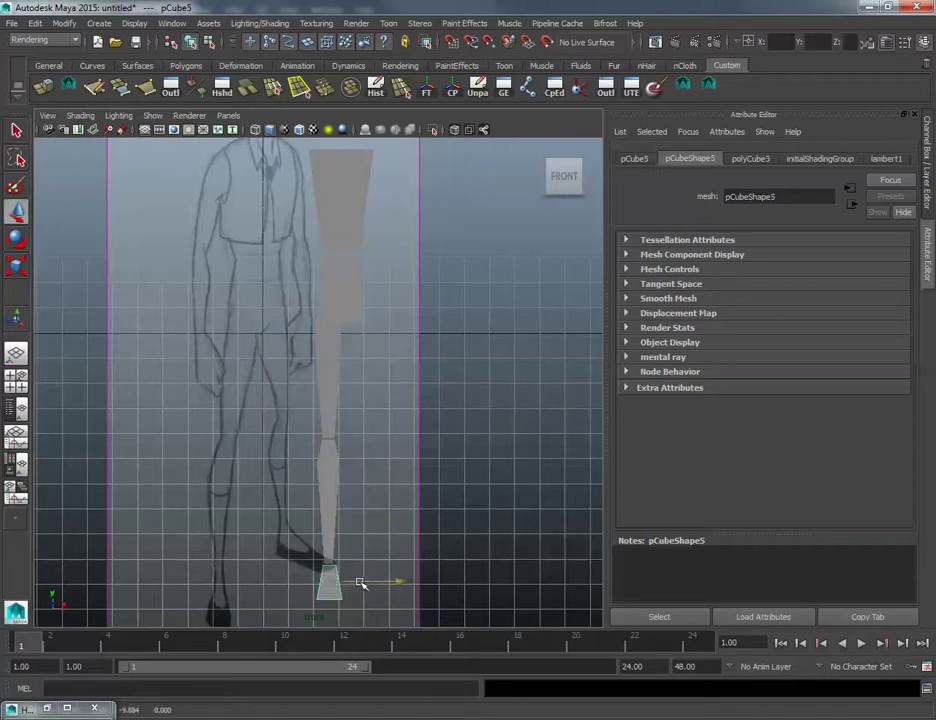
Step: Duplicate the thigh block and place the copy over the drawn chest as the start of an arm
middle_click_drag(333, 395, 339, 444, "alt")
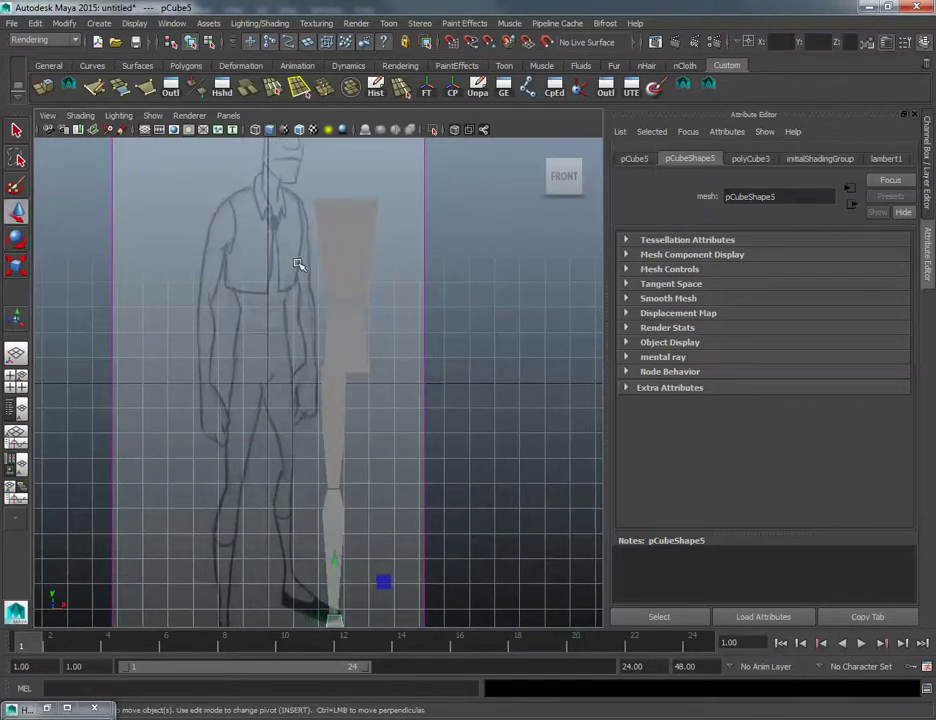
left_click(312, 398)
left_click(329, 401)
key("ctrl+d")
mouse_move(336, 403)
left_mouse_down()
mouse_move(282, 311)
mouse_move(268, 254)
left_mouse_up()
middle_click_drag(268, 256, 310, 312, "alt")
Step: Rotate and slim the duplicated block, placing it diagonally beside the torso's upper corner as the upper arm
key("e")
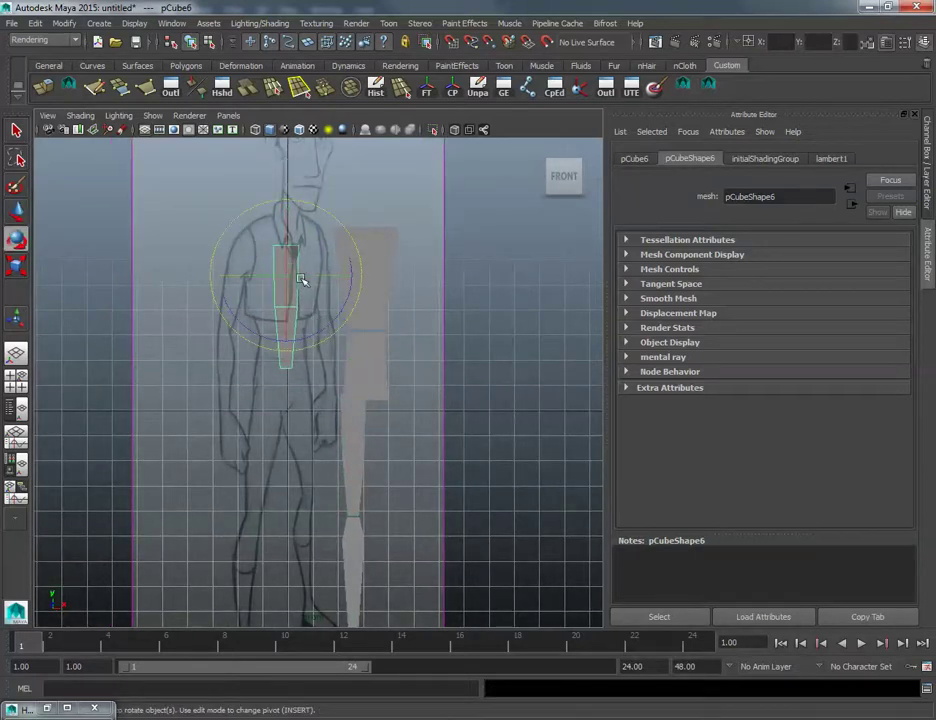
left_click_drag(330, 216, 349, 245)
key("w")
mouse_move(288, 272)
left_mouse_down()
mouse_move(322, 262)
mouse_move(305, 272)
left_mouse_up()
key("r")
key("w")
key("e")
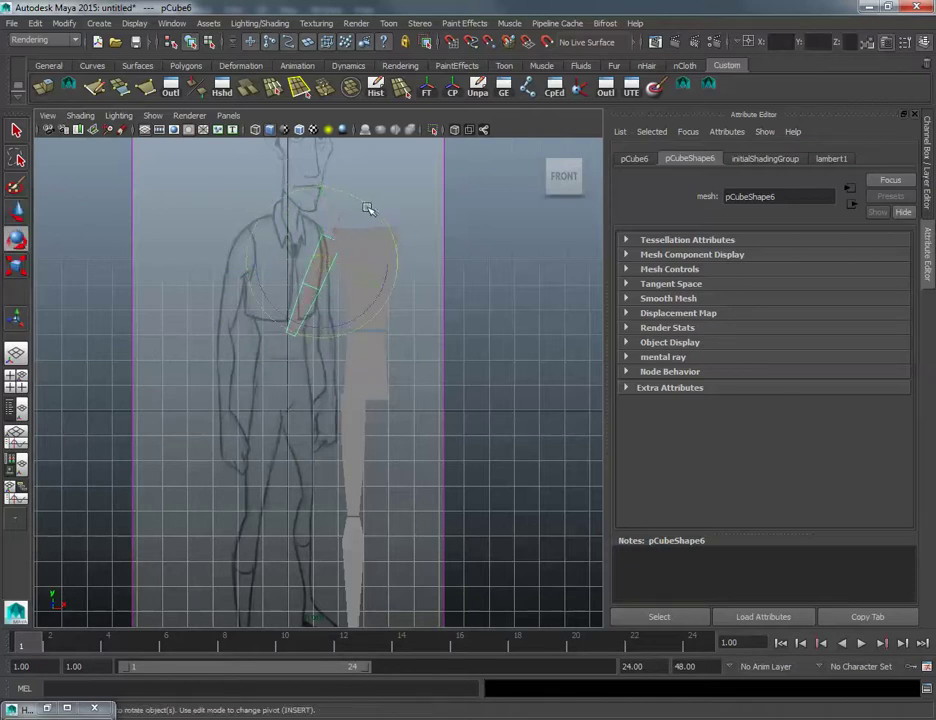
key("w")
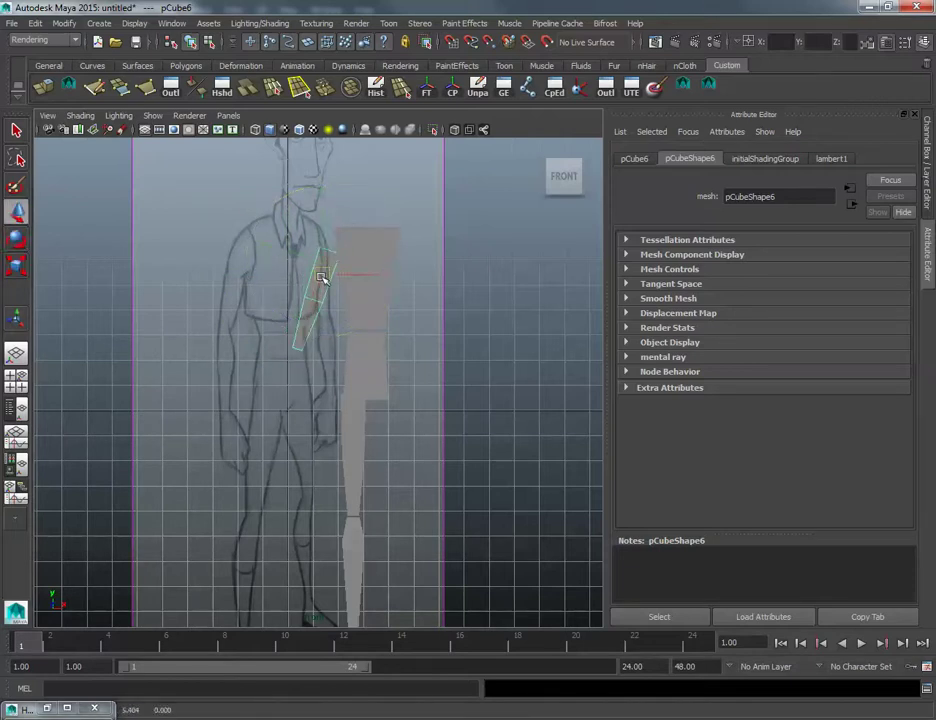
Step: Create a polygon sphere and move it to the shoulder at the top of the upper arm block
key("space")
left_click(212, 228)
mouse_move(292, 267)
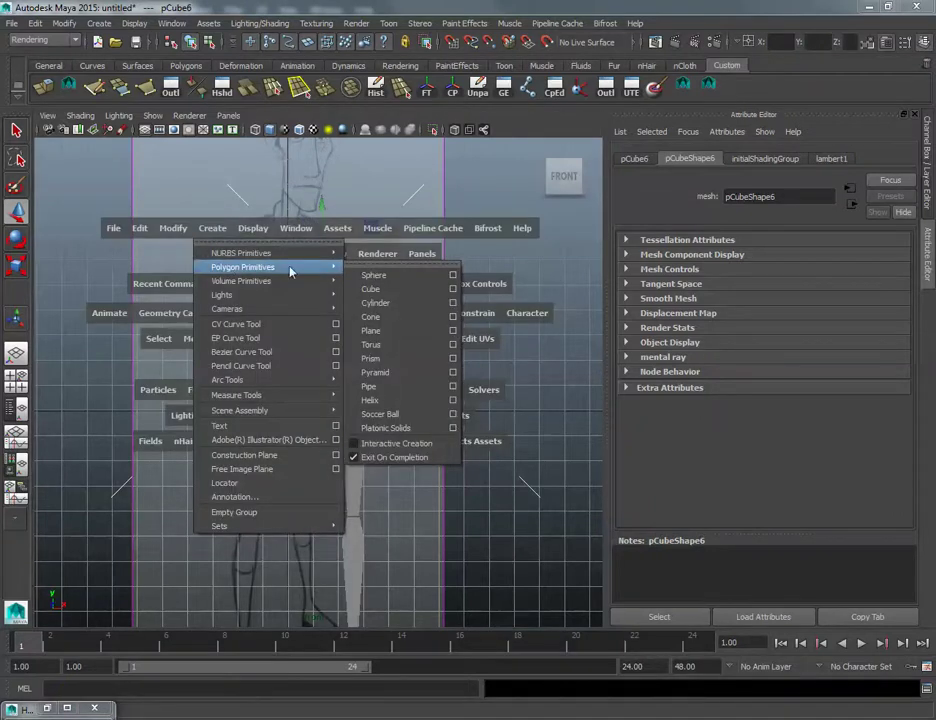
left_click(372, 278)
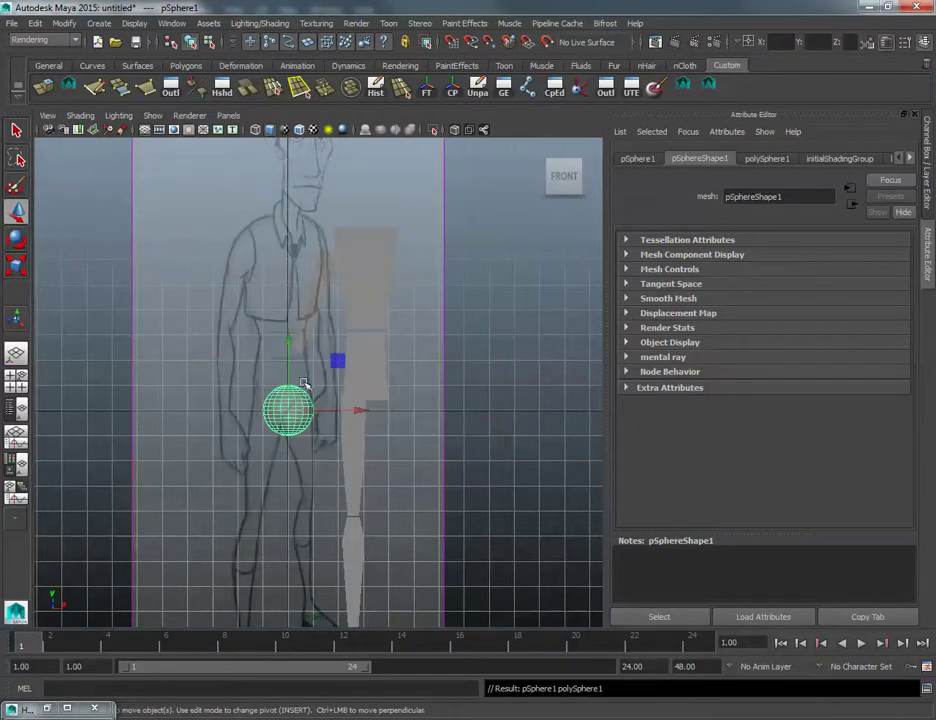
left_click_drag(288, 411, 329, 257)
Step: Scale the shoulder sphere down, tilt it along the arm and seat it against the torso's upper corner
key("r")
left_click_drag(330, 195, 343, 161)
left_click_drag(330, 257, 307, 261)
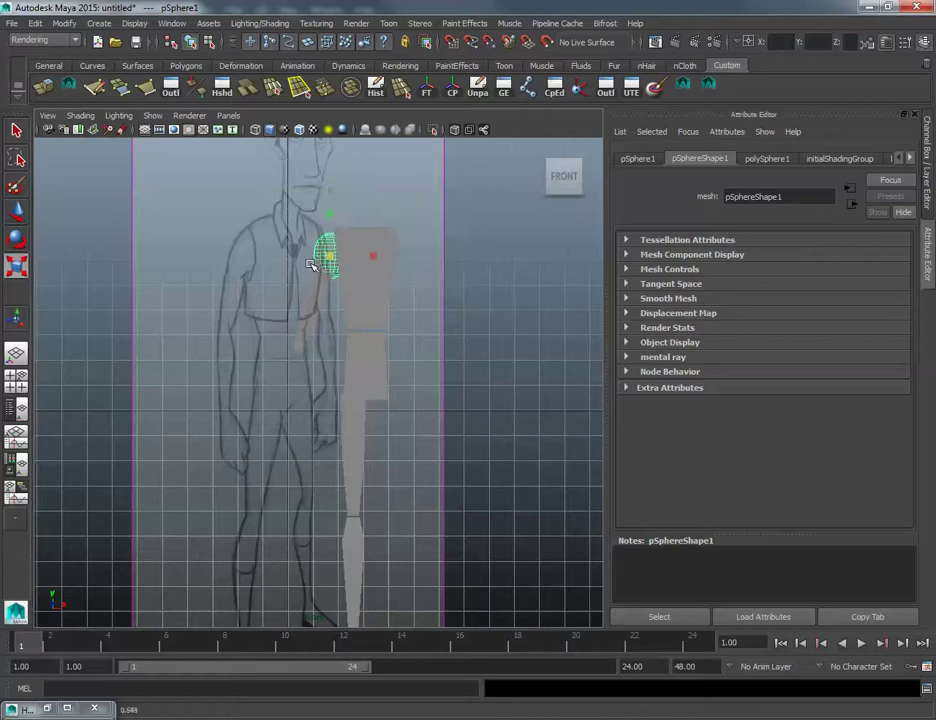
key("e")
left_click_drag(370, 194, 385, 210)
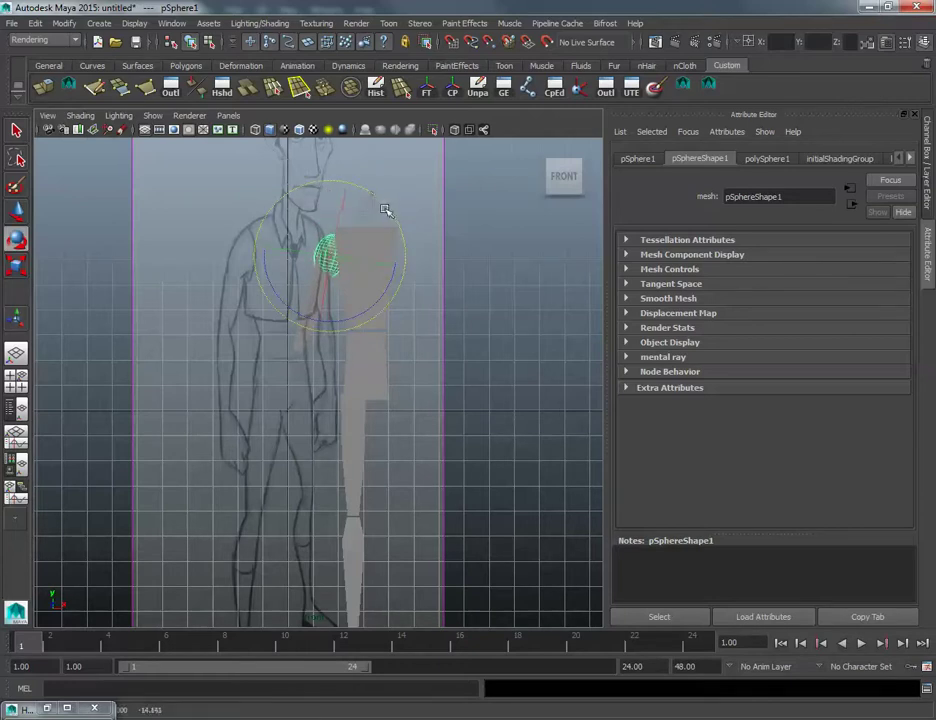
key("w")
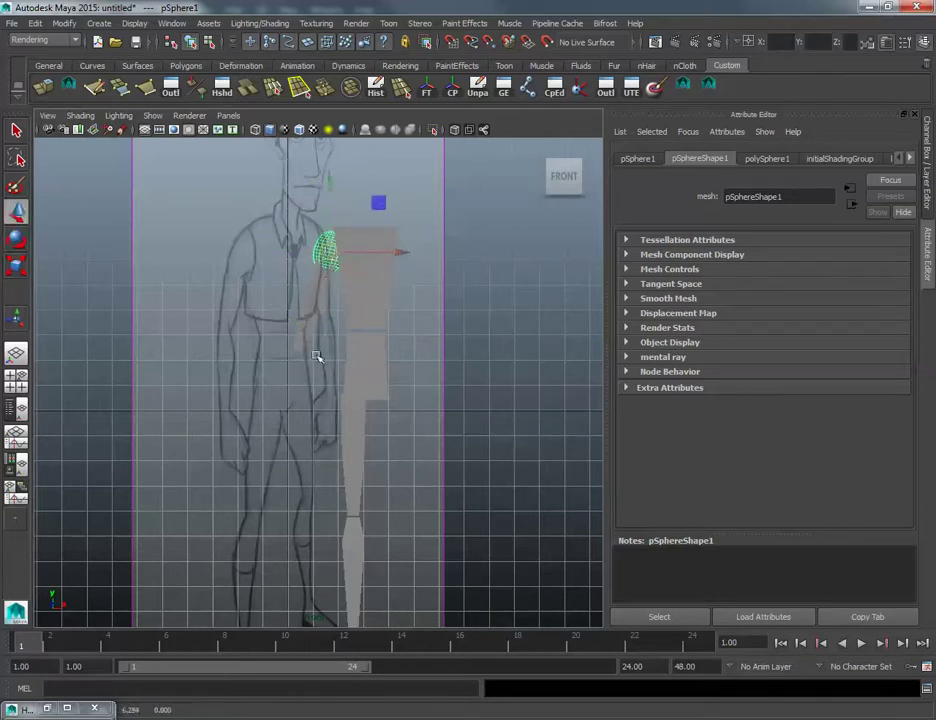
Step: Shorten the upper arm block slightly and place a duplicate of it below as the forearm
middle_click_drag(320, 359, 298, 283, "alt")
left_click(303, 293)
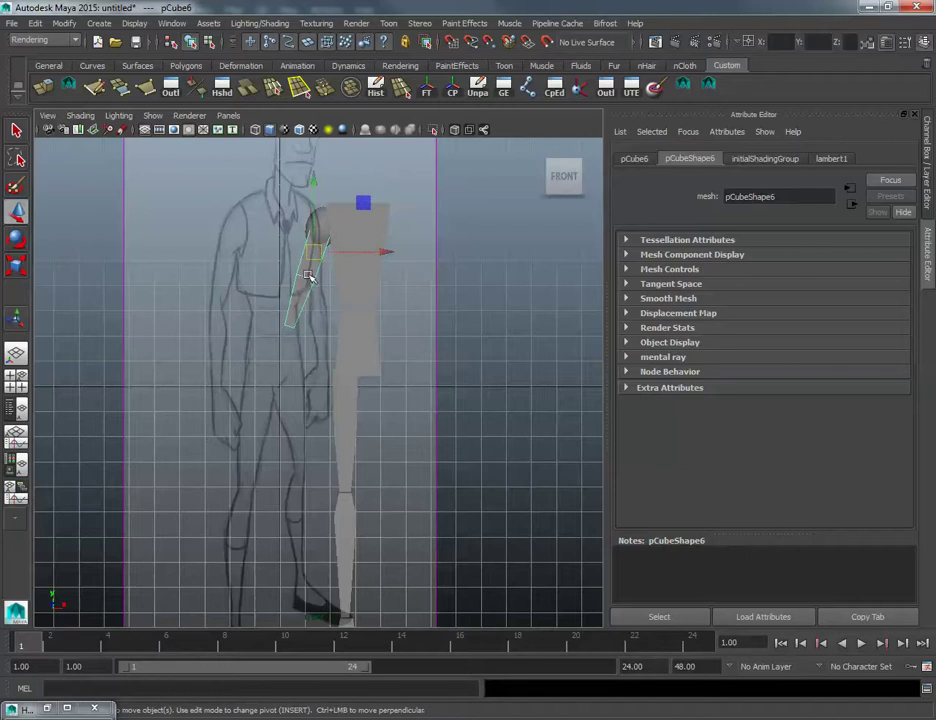
key("r")
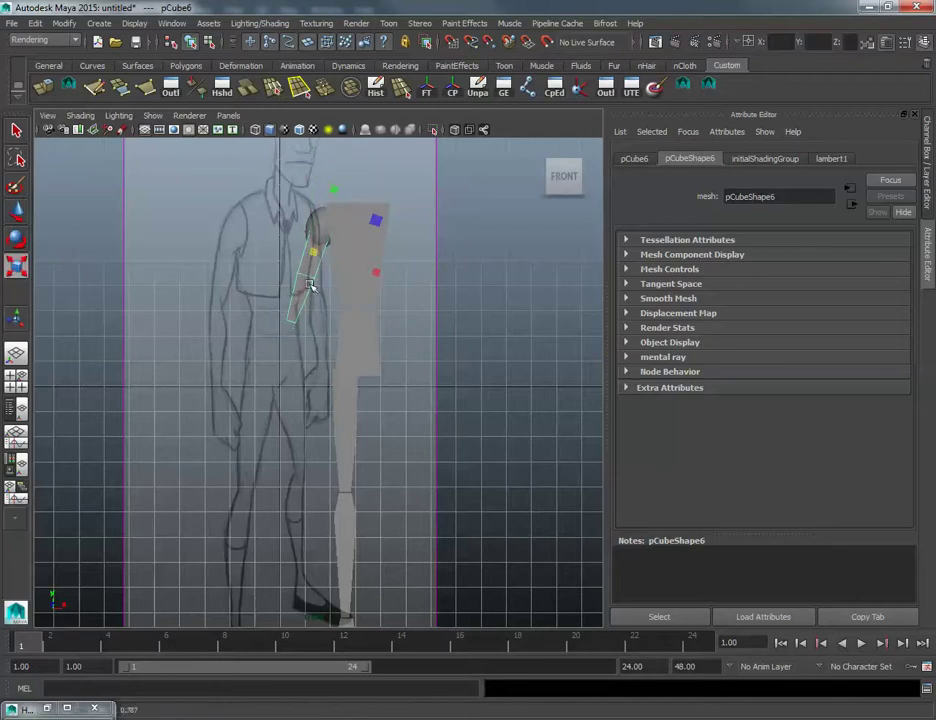
key("ctrl+d")
key("w")
left_click_drag(310, 285, 303, 336)
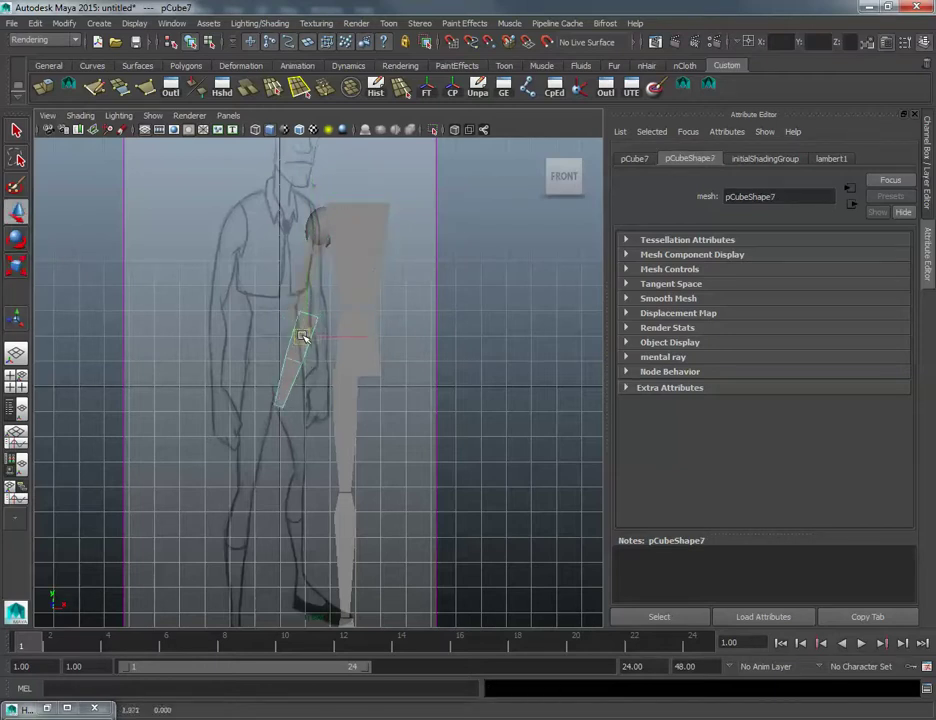
key("e")
left_click_drag(355, 282, 326, 322)
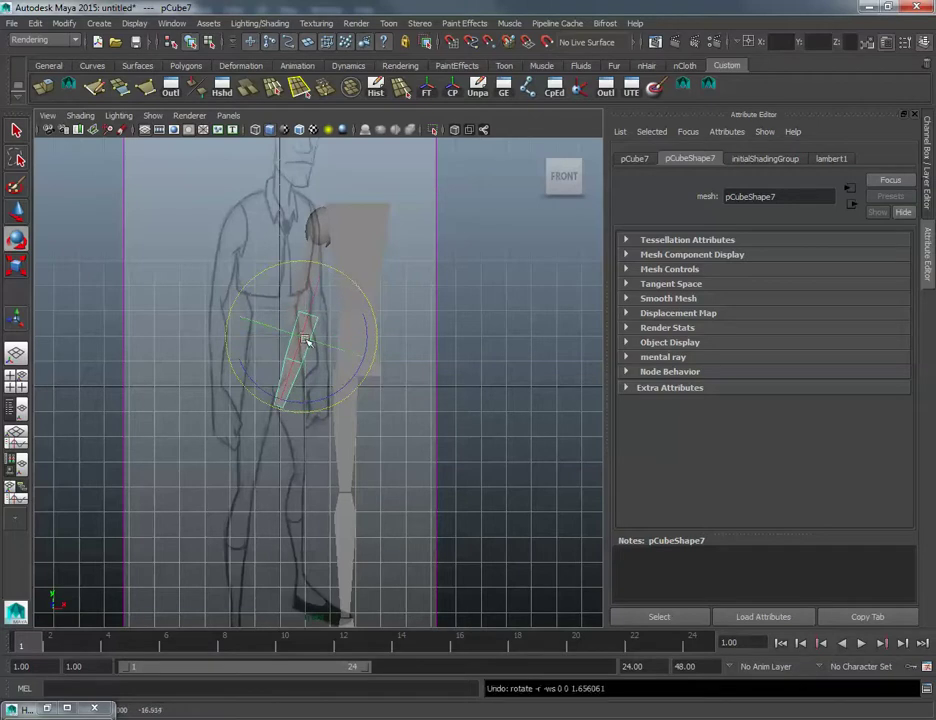
key("w")
Step: Scale the forearm block's top vertices inward to narrow it at the elbow
right_click(275, 366)
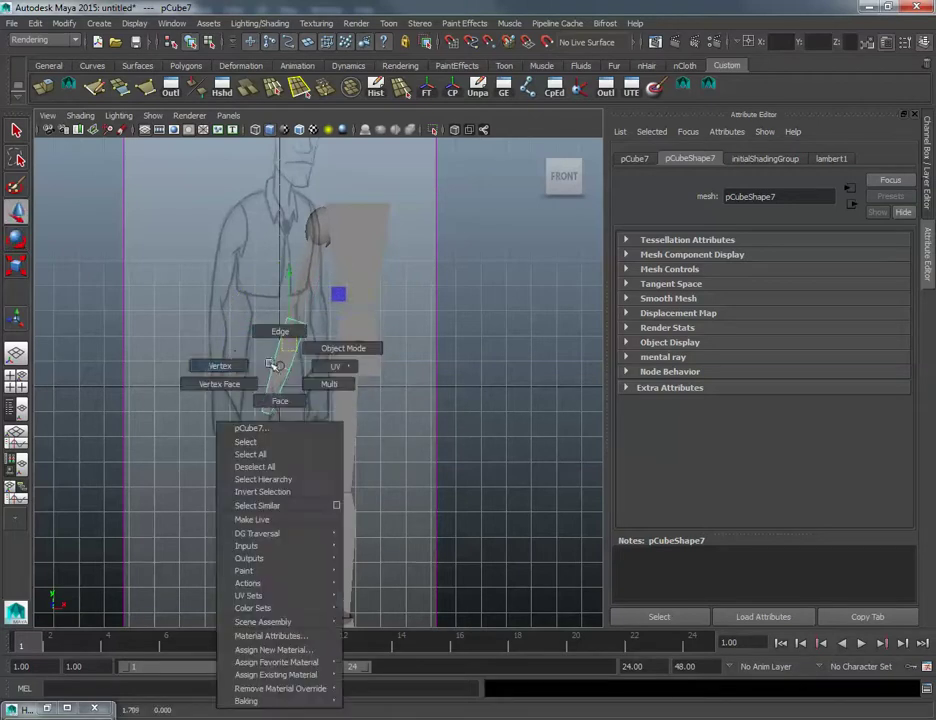
right_click_drag(269, 364, 219, 365)
key("r")
left_click_drag(336, 333, 294, 324)
middle_click_drag(295, 324, 311, 326, "alt")
right_click_drag(311, 326, 385, 377, "alt")
scroll(385, 377, "up", 2)
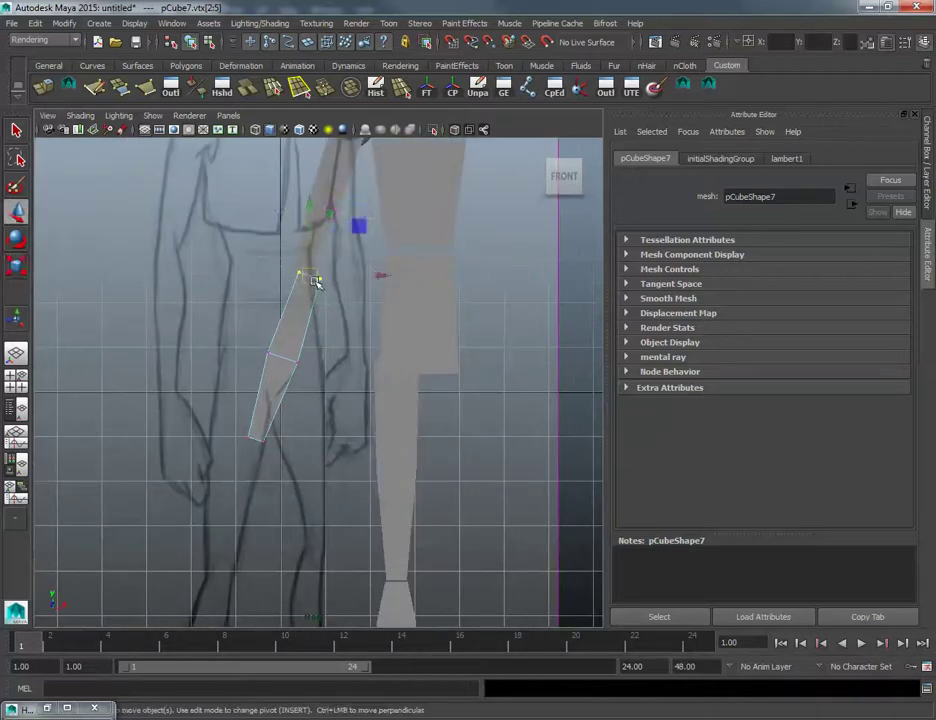
Step: Return the forearm to object selection and shift it to line up with the upper arm's lower end
left_click(208, 42)
left_click(190, 42)
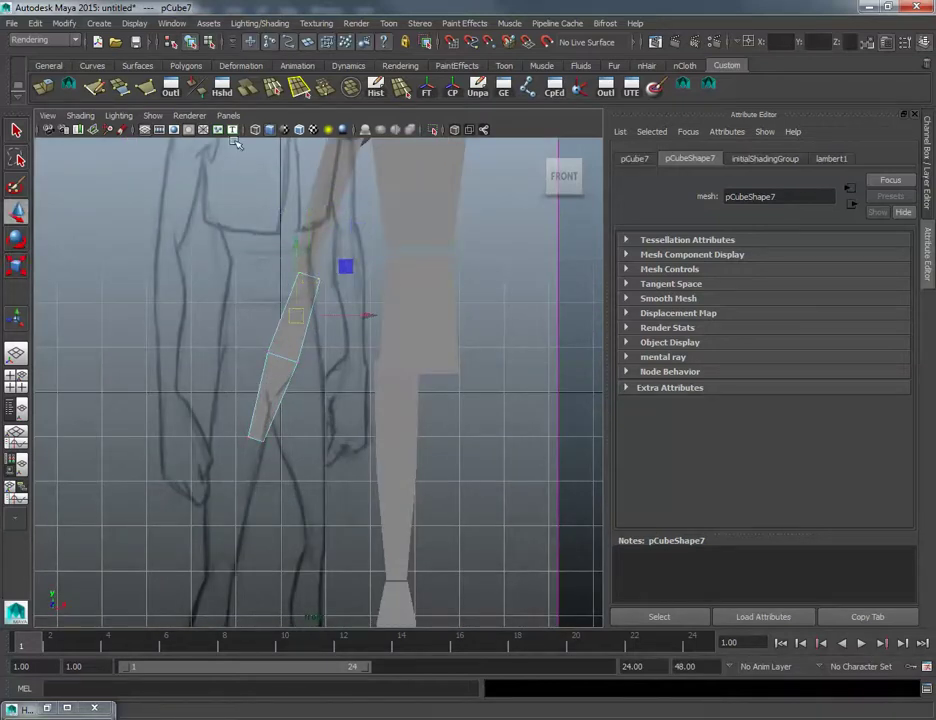
middle_click_drag(313, 274, 299, 260, "alt")
mouse_move(278, 302)
left_mouse_down()
mouse_move(271, 314)
mouse_move(271, 302)
left_mouse_up()
scroll(311, 340, "down", 2)
middle_click_drag(311, 340, 309, 298, "alt")
Step: Create a polygon cube for the hand and move it below the forearm's lower end
key("space")
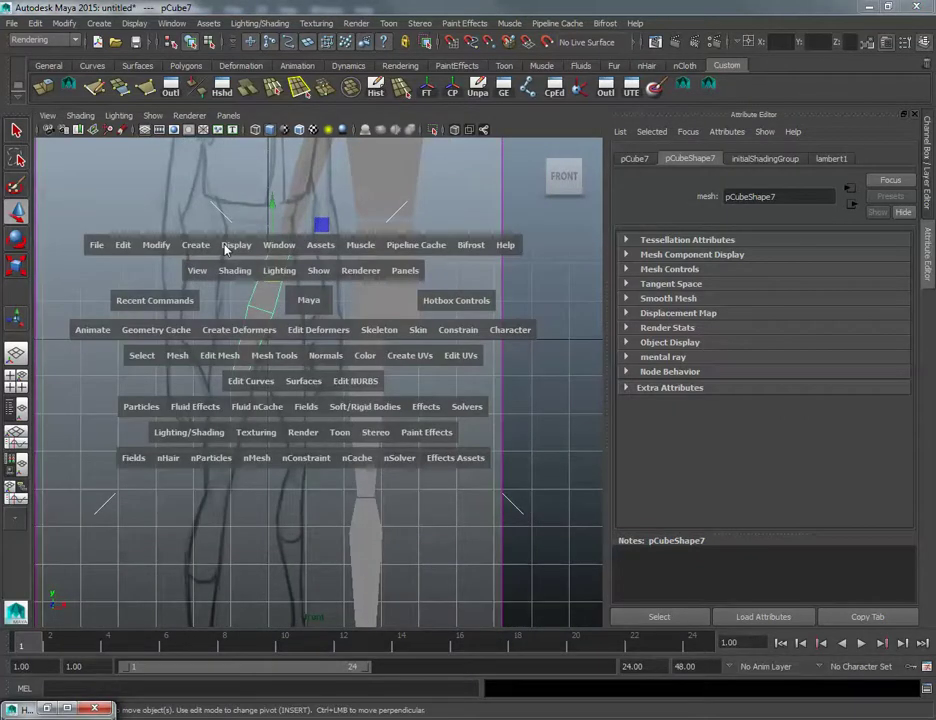
left_click(195, 245)
mouse_move(295, 288)
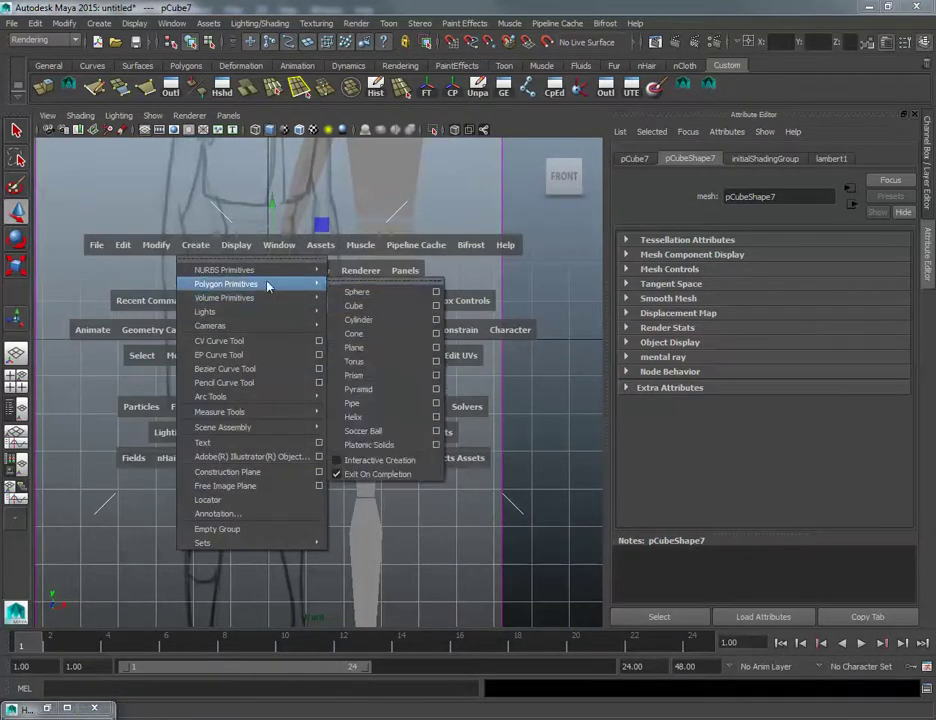
left_click(354, 306)
right_click_drag(446, 345, 342, 352, "alt")
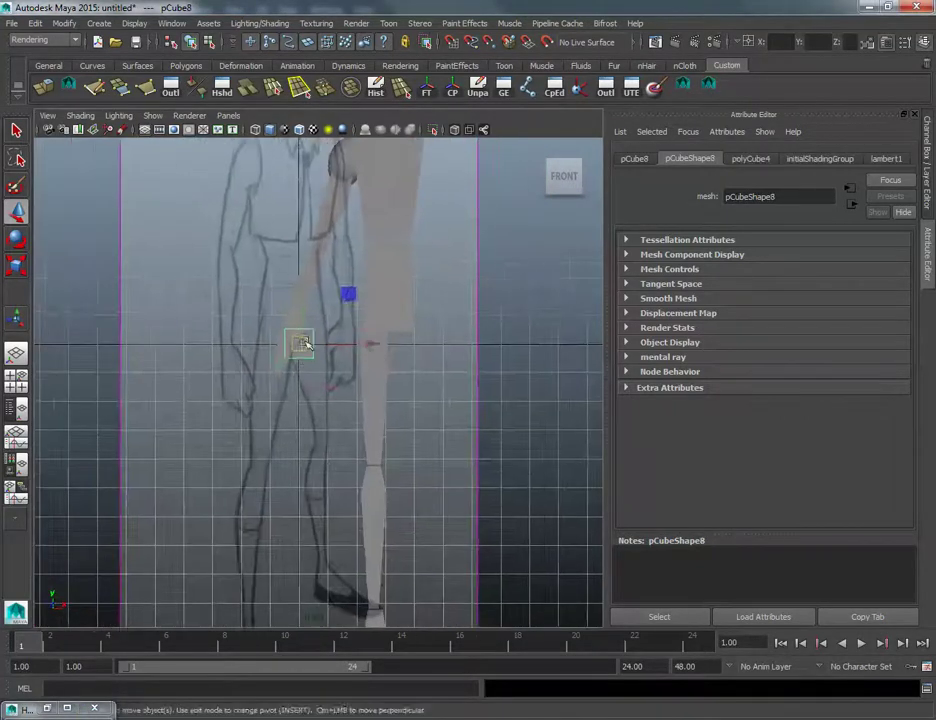
left_click_drag(303, 343, 280, 397)
Step: Scale the hand cube's top vertices inward and move them up to the wrist
right_click_drag(279, 397, 232, 391)
key("r")
left_click_drag(312, 391, 277, 352)
key("w")
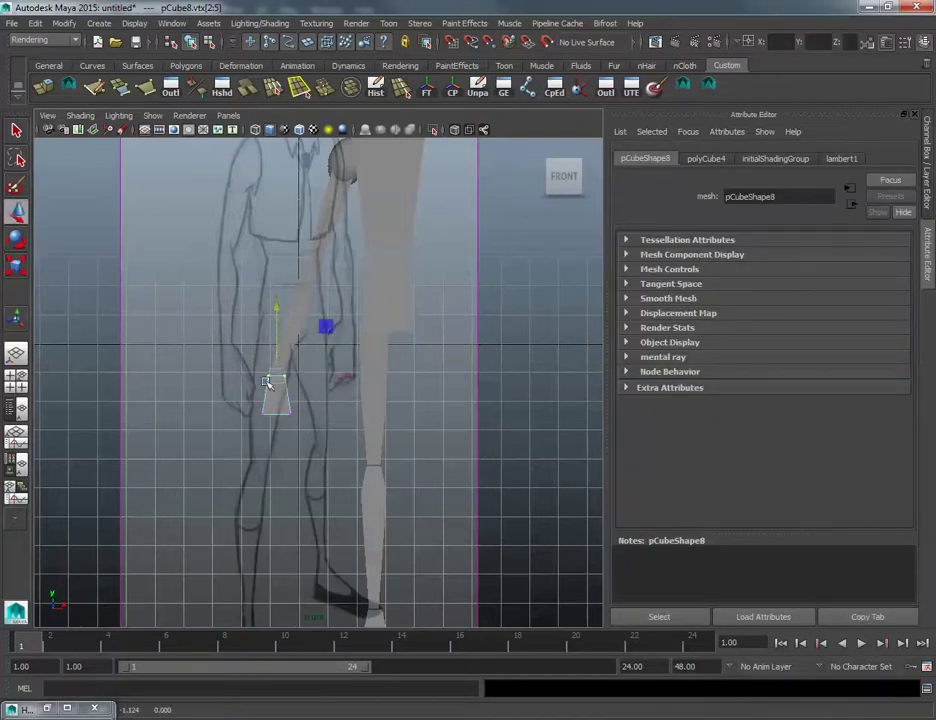
Step: Lower the hand cube's bottom vertices into a slanted fingertip edge and select its wrist vertices for scaling
left_click_drag(236, 391, 330, 441)
mouse_move(277, 365)
left_mouse_down()
mouse_move(283, 384)
mouse_move(281, 371)
left_mouse_up()
left_click_drag(304, 416, 289, 447)
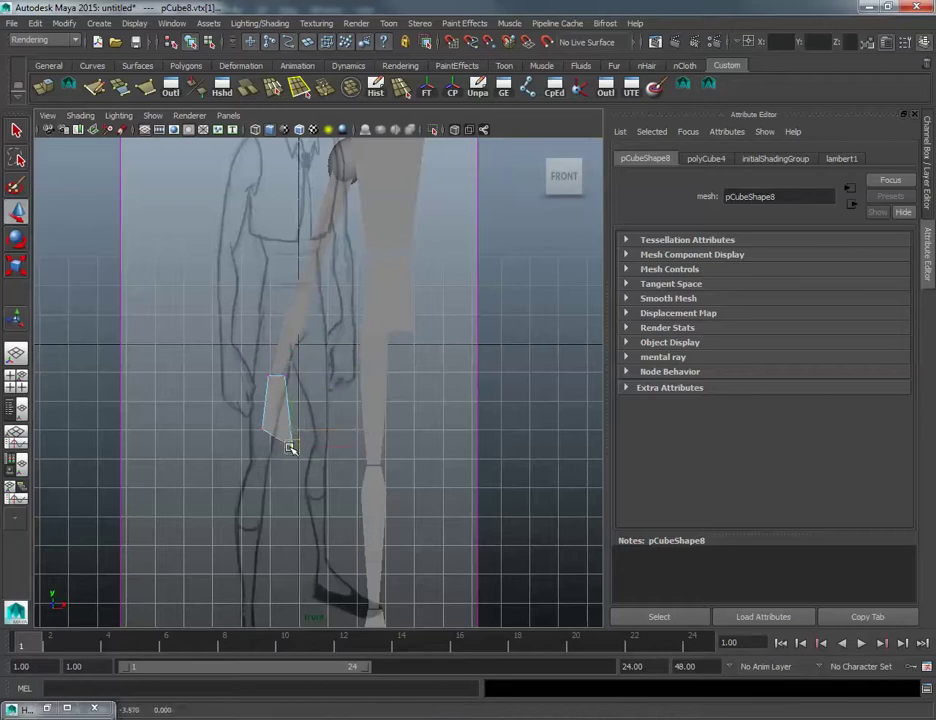
left_click(290, 449)
left_click_drag(251, 407, 271, 440)
left_click(275, 377)
key("r")
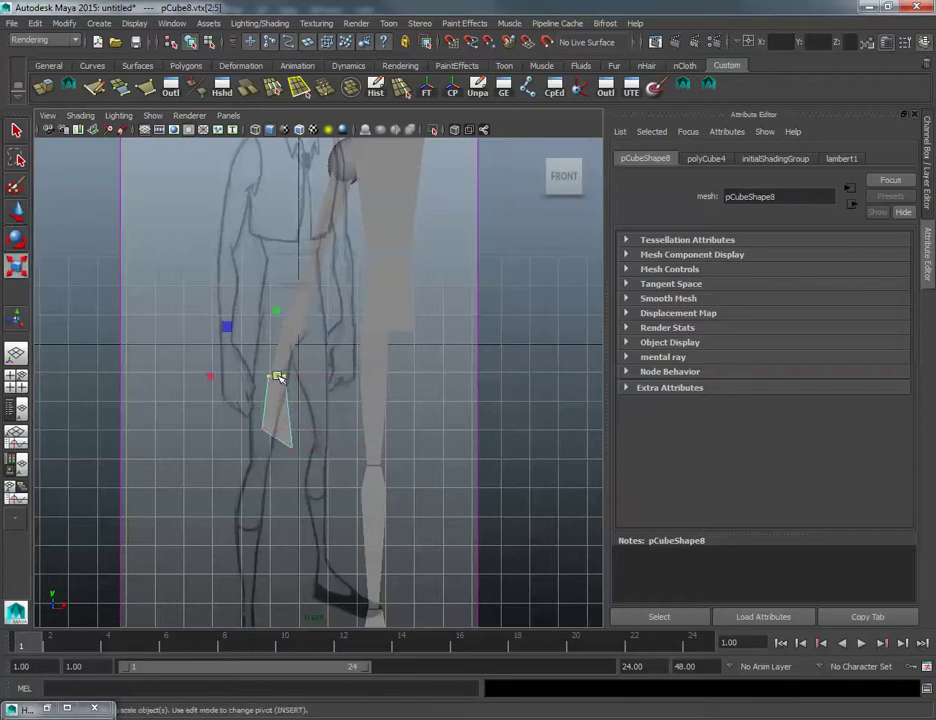
Step: Create a polygon cube for the head
right_click_drag(390, 360, 369, 337, "alt")
middle_click_drag(369, 337, 333, 366, "alt")
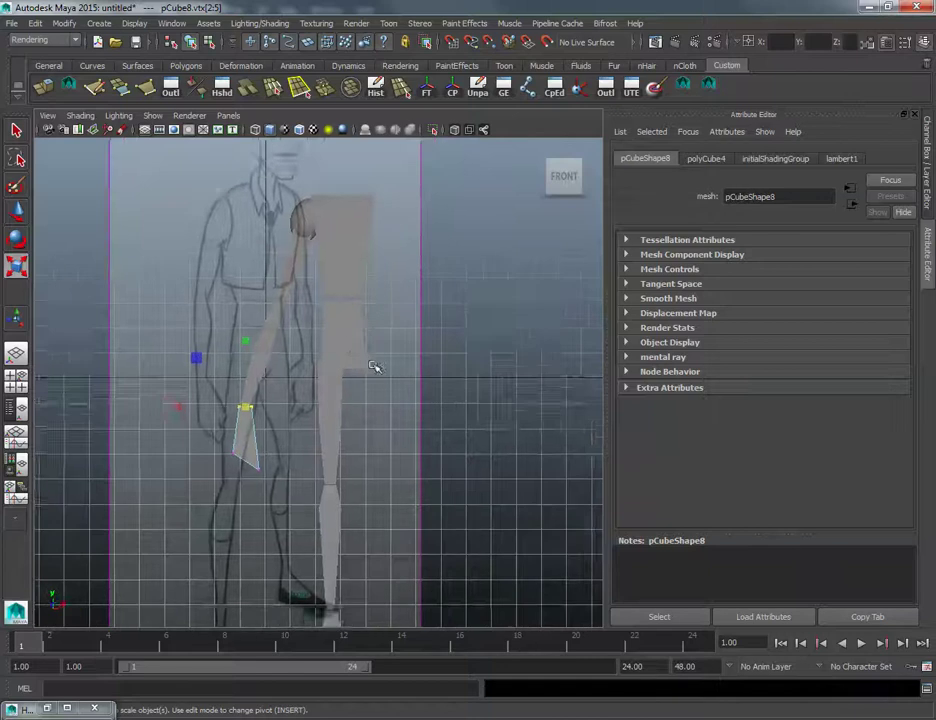
right_click_drag(376, 370, 340, 357, "alt")
mouse_move(340, 357)
middle_mouse_down("alt")
mouse_move(332, 332)
mouse_move(347, 342)
middle_mouse_up("alt")
scroll(361, 357, "up", 3)
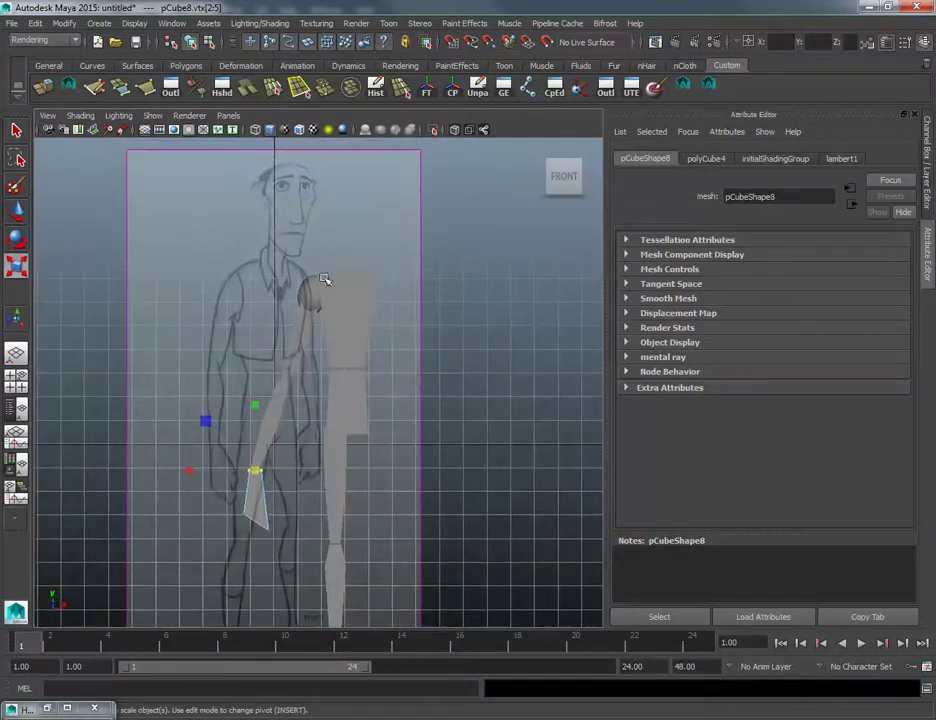
key("space")
left_click(209, 230)
mouse_move(274, 257)
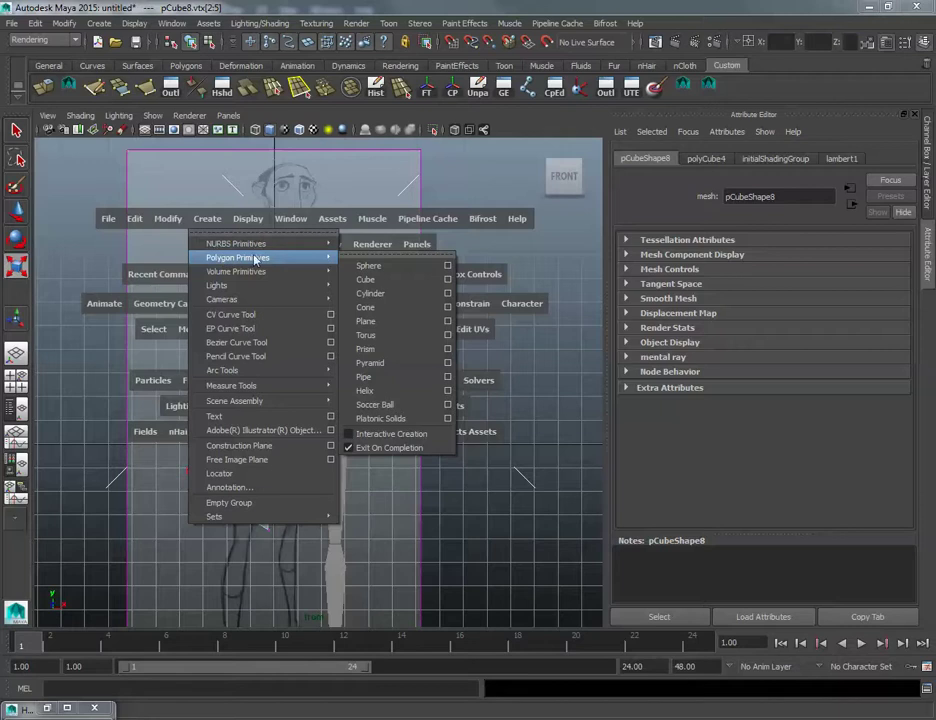
left_click(380, 281)
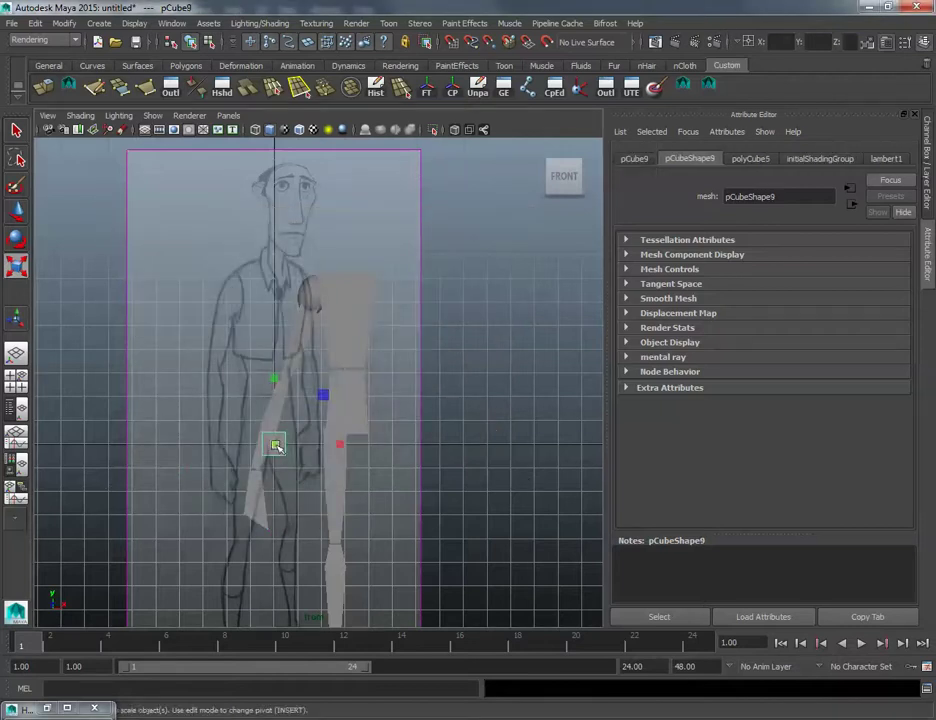
Step: Stretch the head cube vertically above the torso by moving its vertices to match the drawn head's height
right_click_drag(351, 197, 323, 199)
left_click_drag(324, 203, 361, 212)
mouse_move(351, 168)
left_mouse_down()
mouse_move(353, 218)
mouse_move(373, 177)
mouse_move(352, 153)
left_mouse_up()
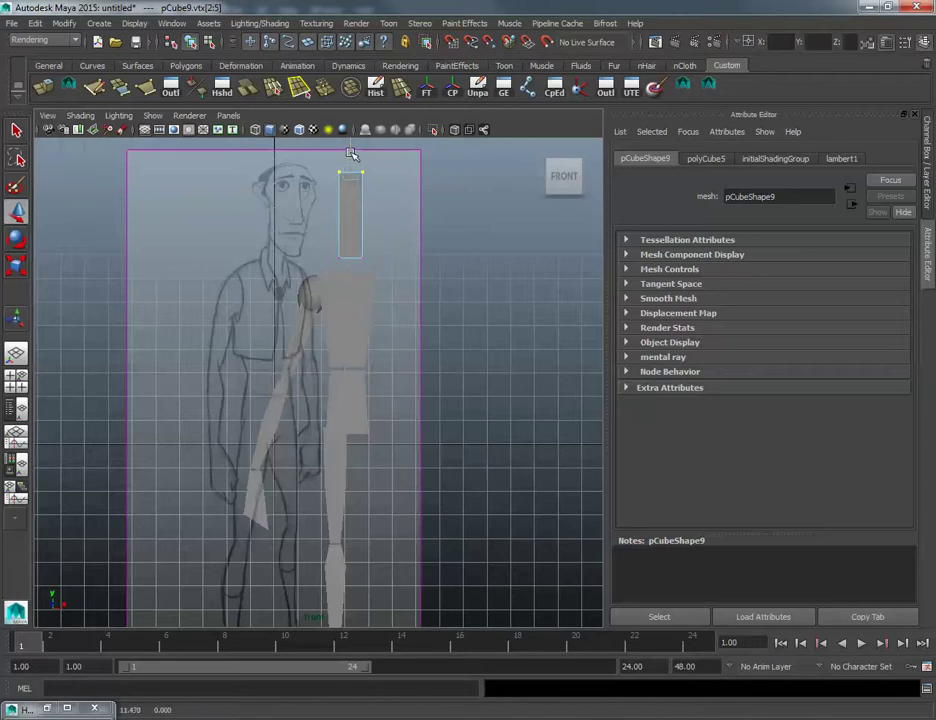
Step: Cut the head block's faces across its middle along the ZX plane
left_click(191, 43)
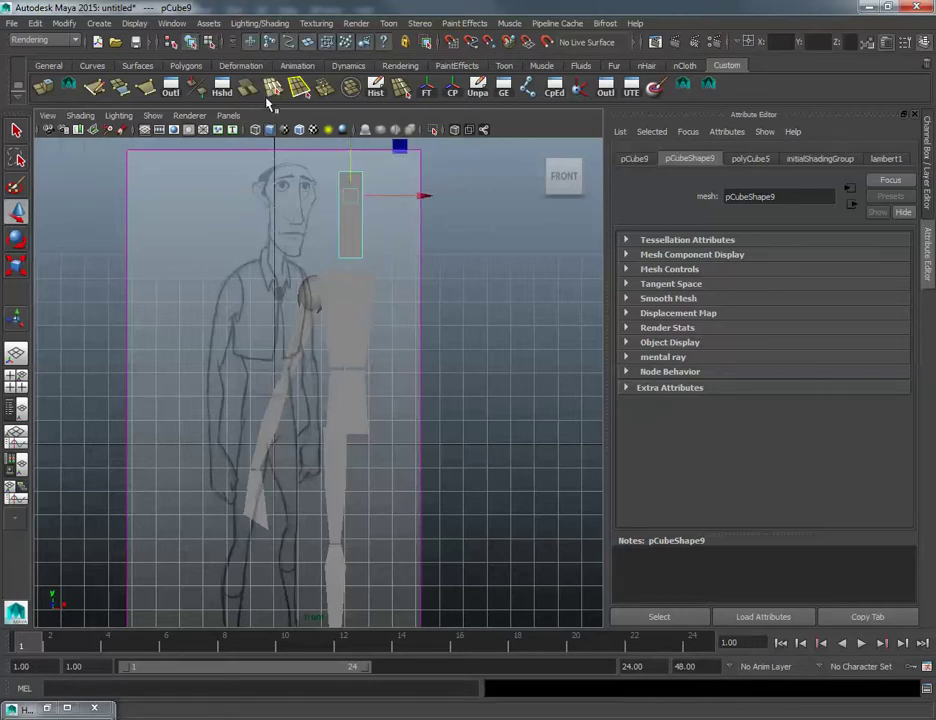
left_click(250, 94)
left_click(618, 457)
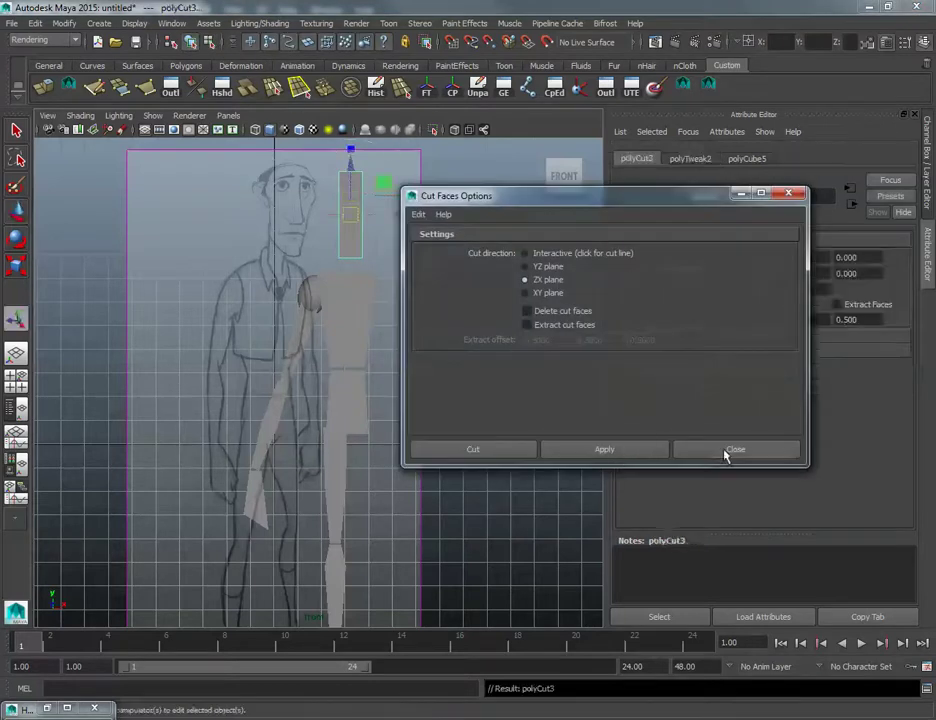
left_click(725, 452)
Step: Raise the head block's new middle vertices and scale them outward to widen the upper head
key("q")
right_click_drag(352, 228, 296, 219)
left_click_drag(300, 200, 399, 247)
key("e")
key("w")
mouse_move(351, 184)
left_mouse_down()
mouse_move(350, 167)
mouse_move(357, 194)
mouse_move(367, 194)
left_mouse_up()
key("r")
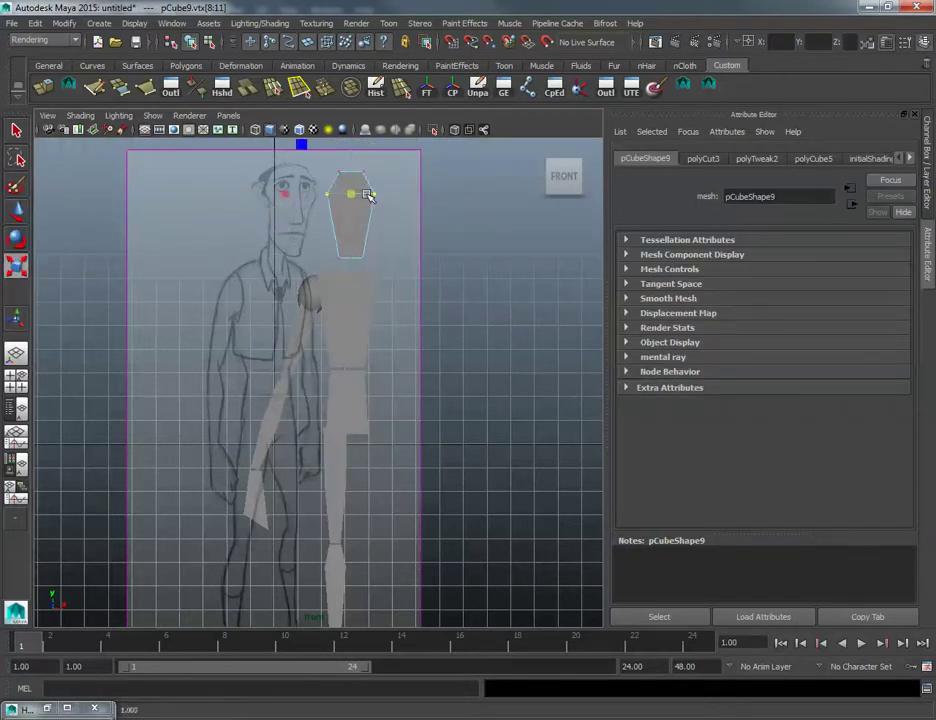
Step: Parent the foot, shin and thigh blocks to the pelvis block
middle_click_drag(387, 258, 373, 208, "alt")
mouse_move(374, 209)
left_mouse_down("alt")
mouse_move(397, 272)
mouse_move(384, 284)
mouse_move(370, 462)
left_mouse_up("alt")
left_click(334, 574)
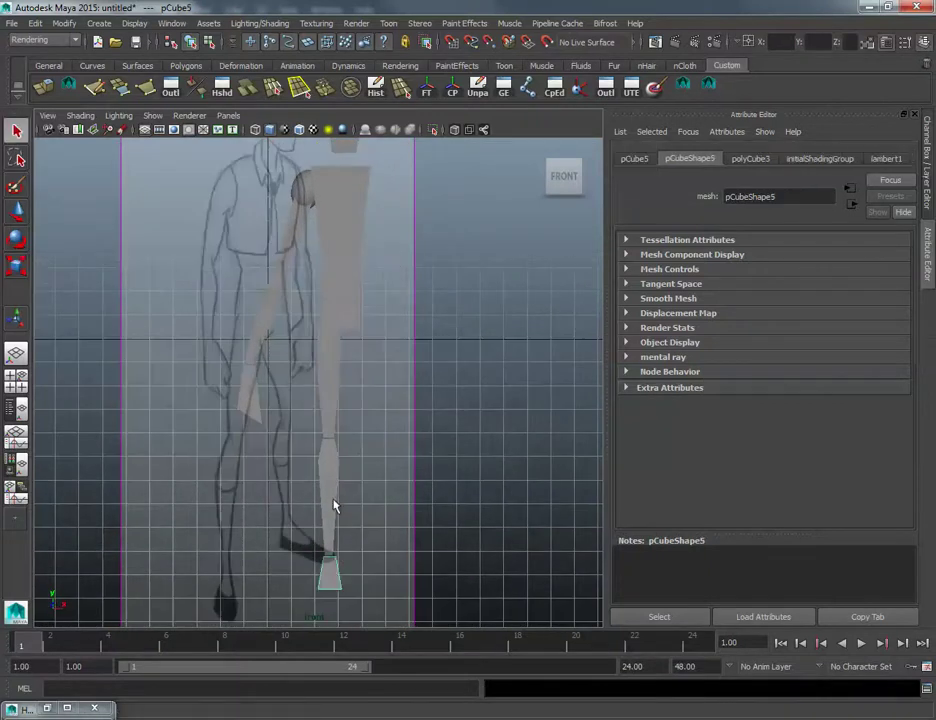
left_click(333, 501, "shift")
left_click(323, 396, "shift")
left_click(338, 311, "shift")
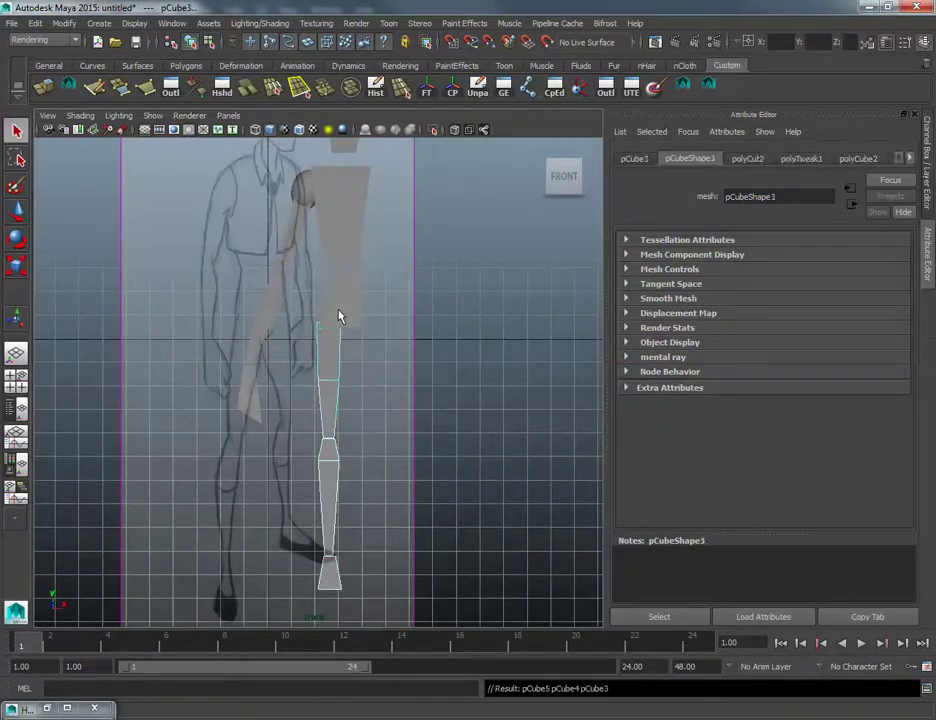
Step: Parent the hand, forearm, upper arm and shoulder sphere to the torso block
left_click(246, 389)
left_click(268, 305, "shift")
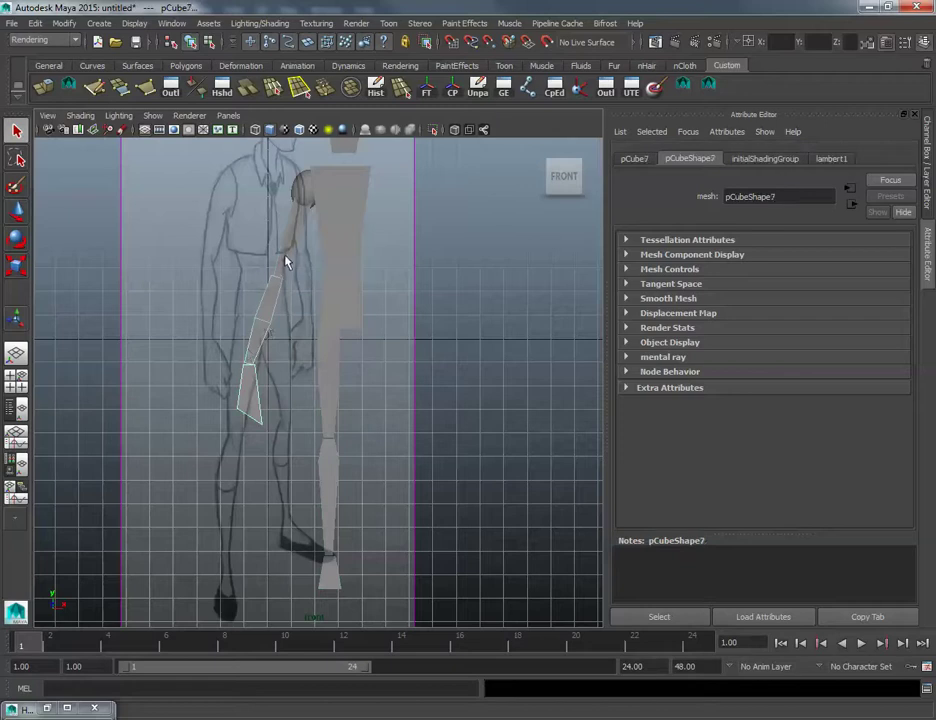
left_click(293, 230, "shift")
left_click(304, 193, "shift")
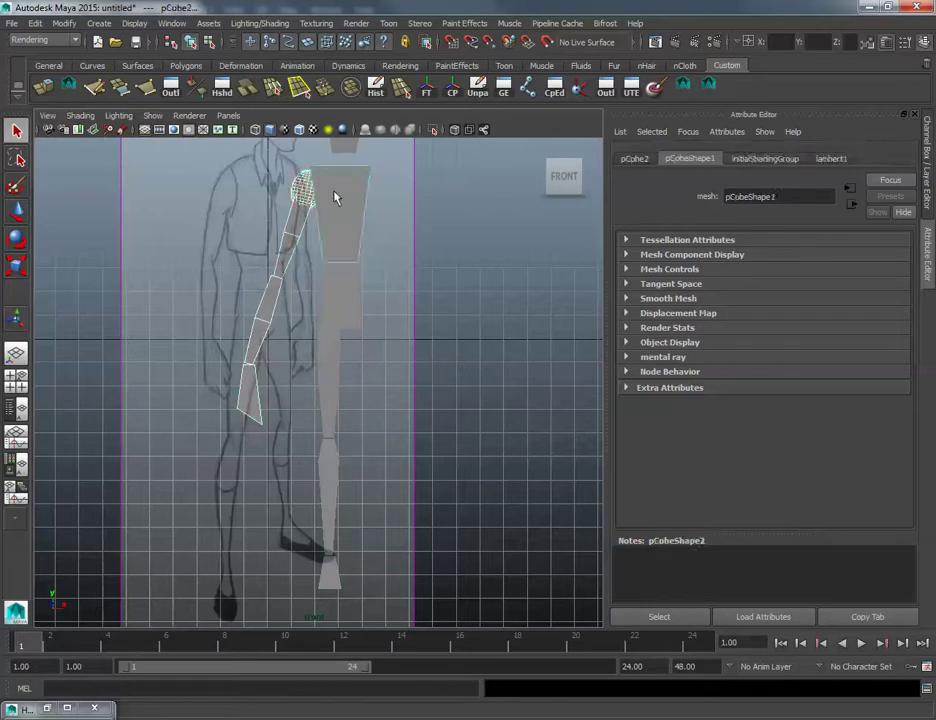
left_click(342, 228, "shift")
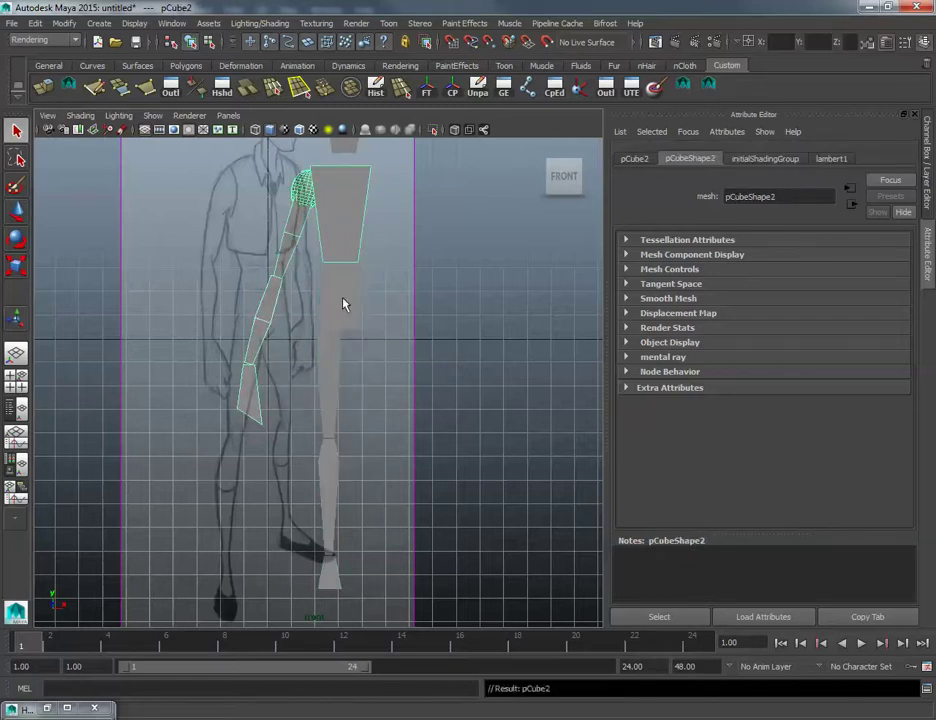
Step: Parent the torso block to the pelvis block and the head block to the torso block
left_click(346, 300, "shift")
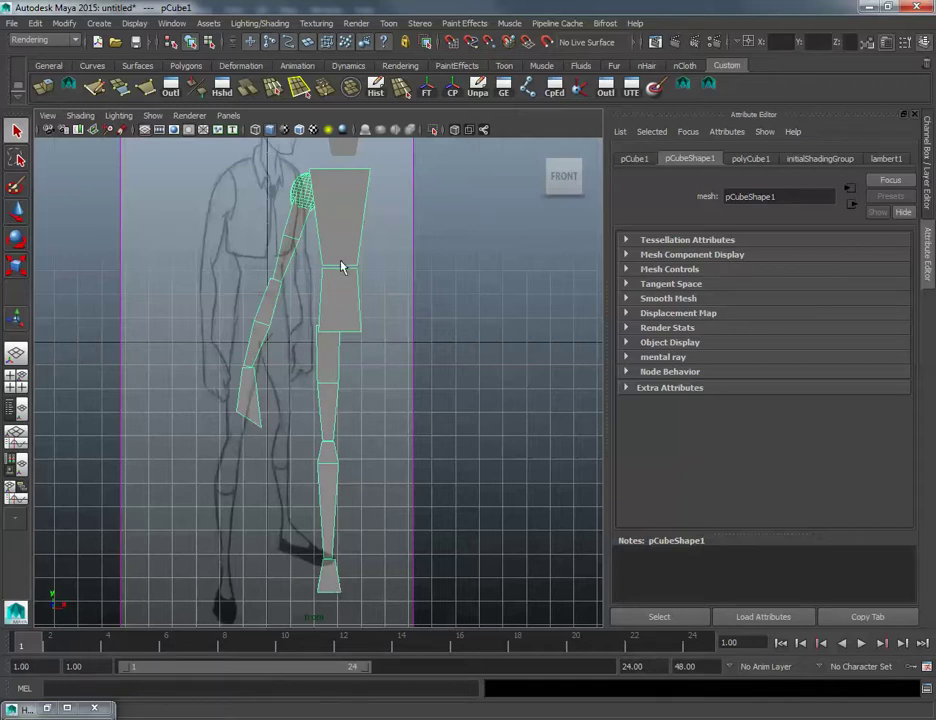
middle_click_drag(341, 267, 348, 319, "alt")
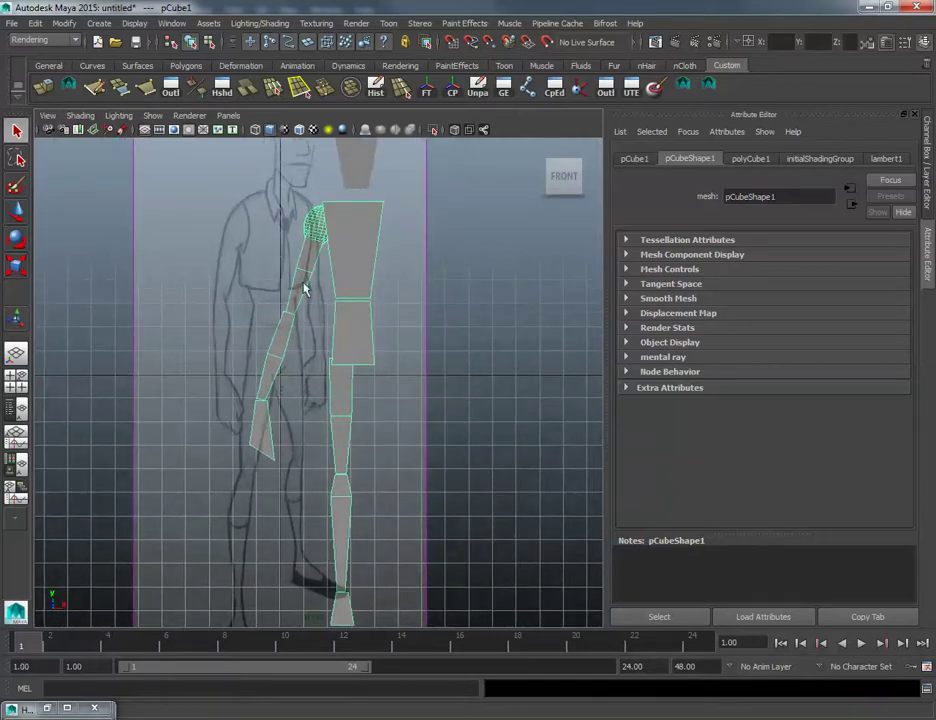
middle_click_drag(363, 235, 356, 262, "alt")
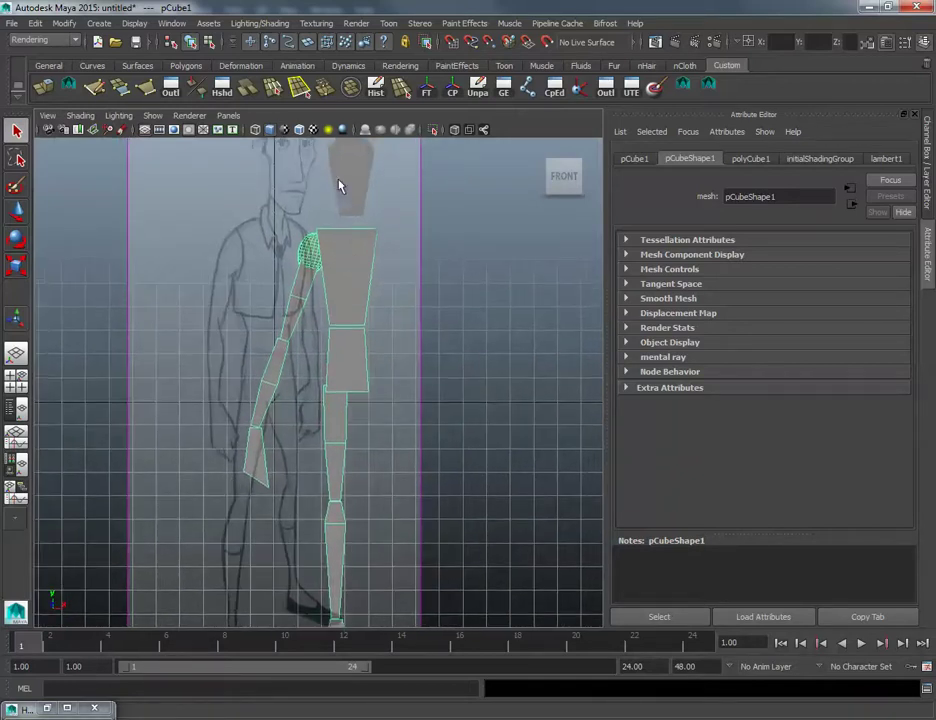
left_click(340, 185)
left_click(357, 260)
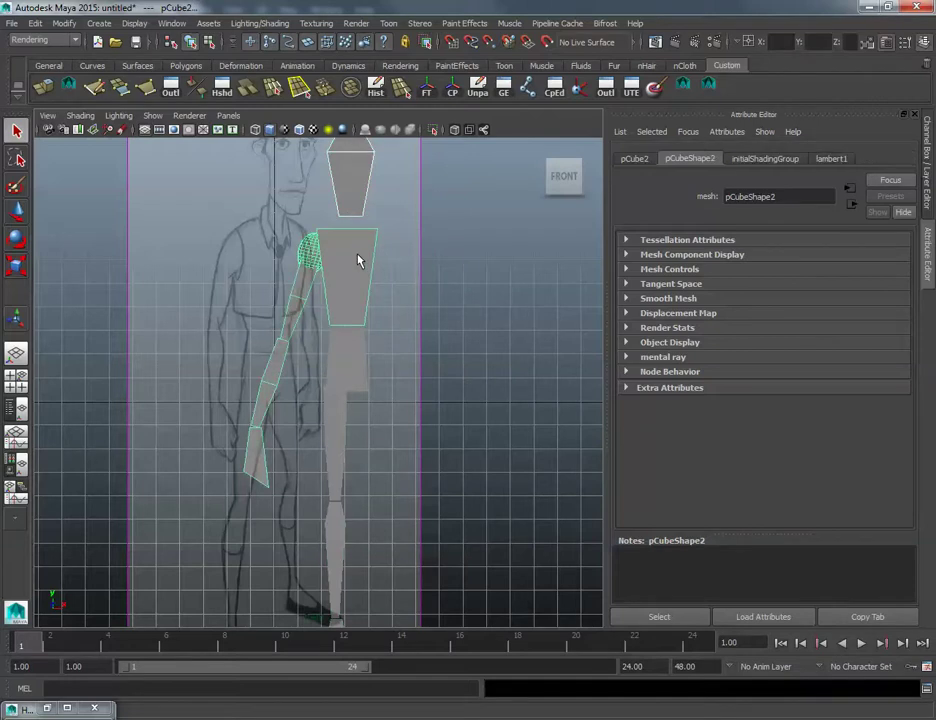
scroll(374, 306, "down", 1)
middle_click_drag(352, 339, 351, 311, "alt")
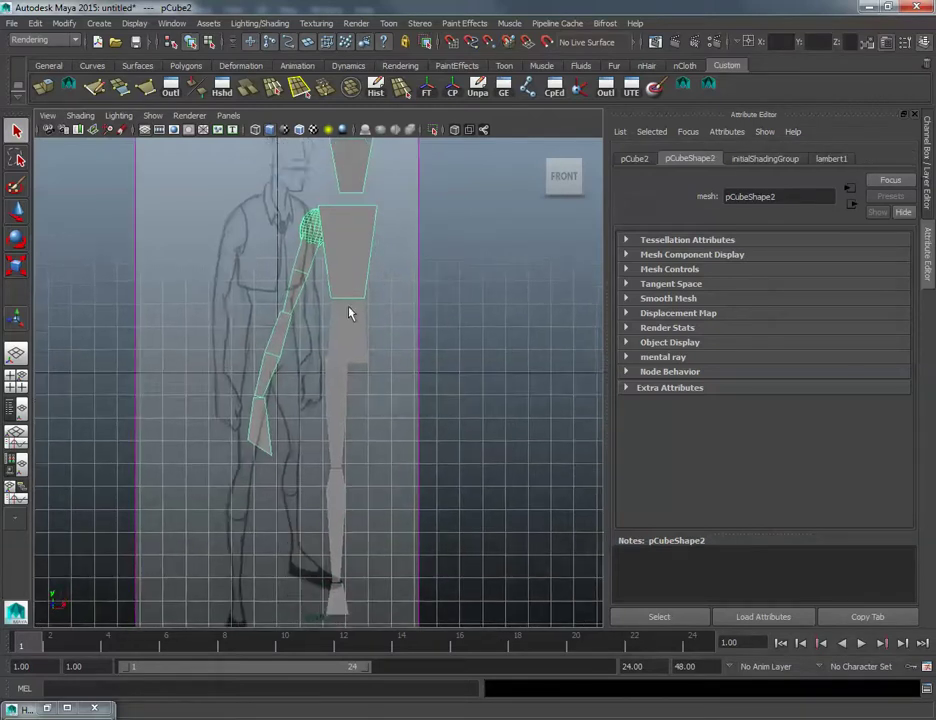
Step: Move the whole figure by its pelvis block onto the drawing's centre line and set its Translate X to 0
left_click(356, 334)
left_click(349, 275)
left_click(361, 327)
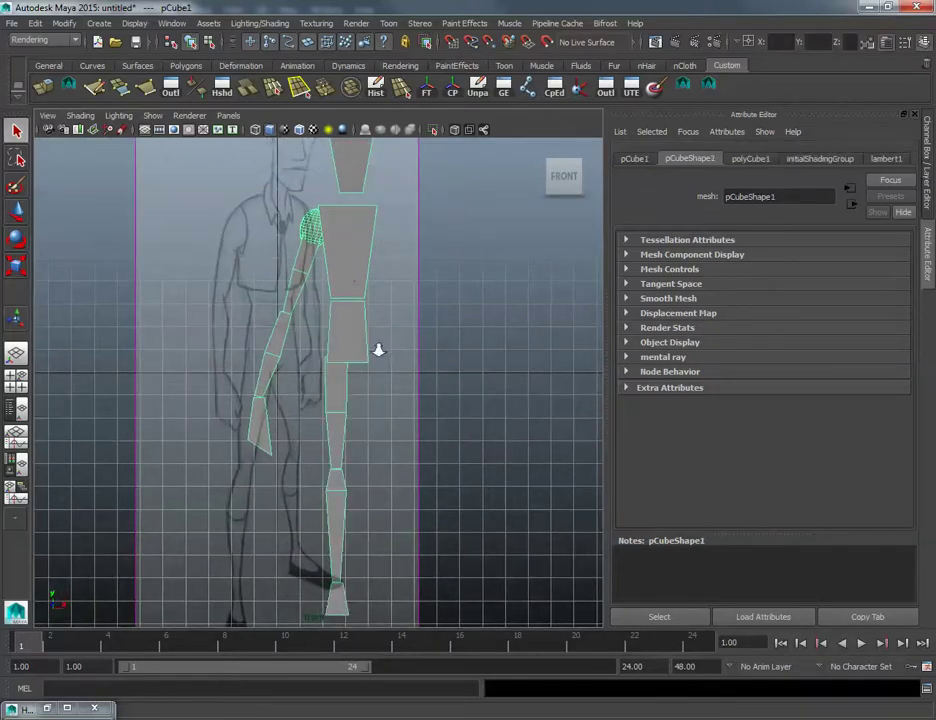
scroll(378, 351, "down", 1)
middle_click_drag(360, 355, 377, 358, "alt")
key("w")
key("ctrl+a")
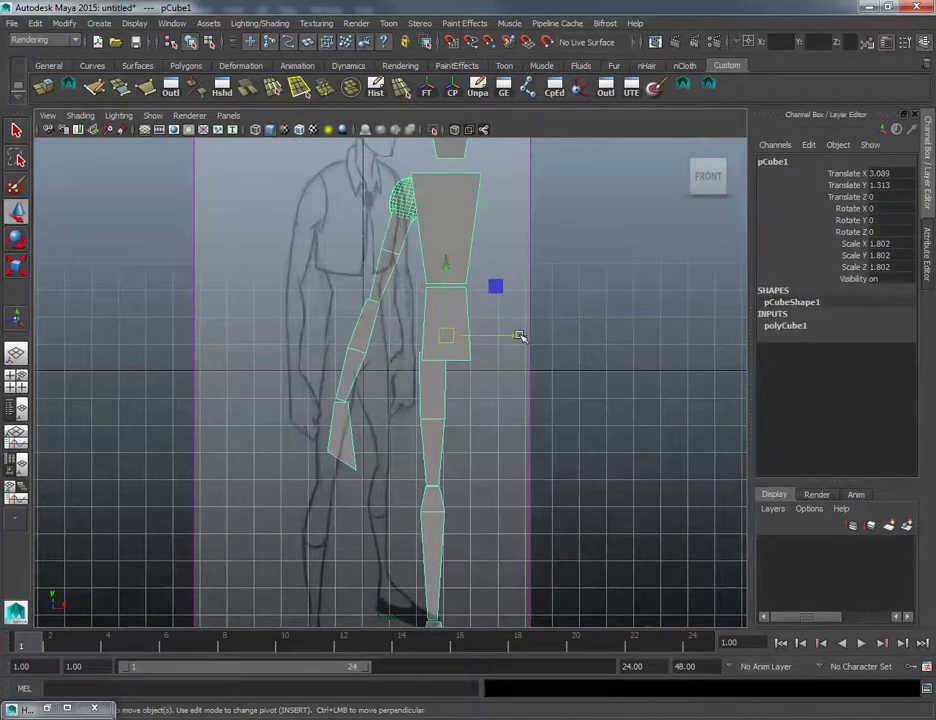
left_click_drag(522, 338, 453, 342)
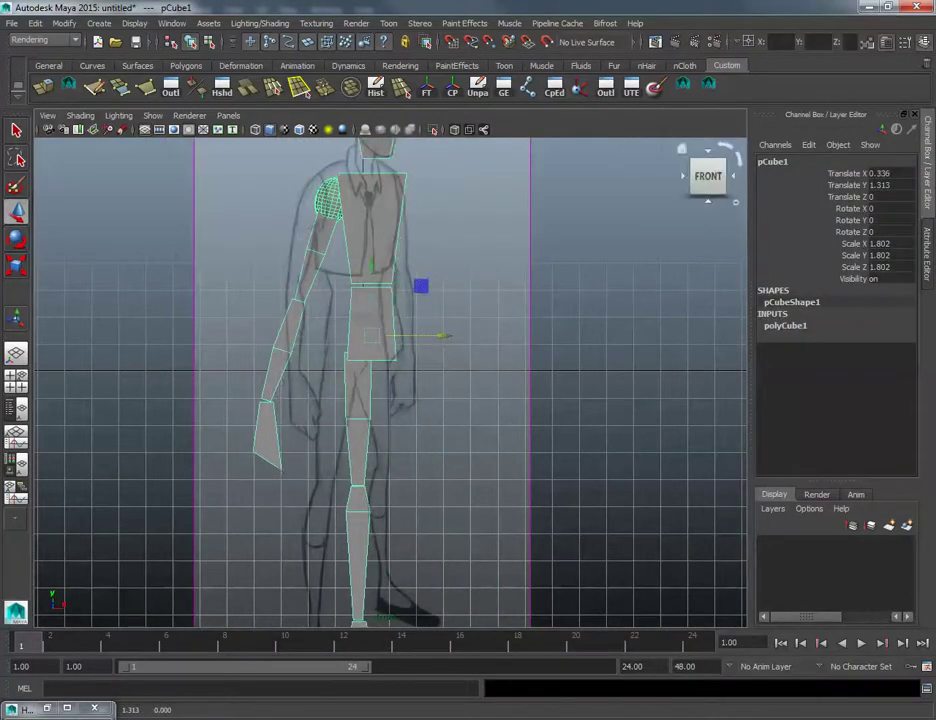
double_click(896, 175)
type("0")
key("Return")
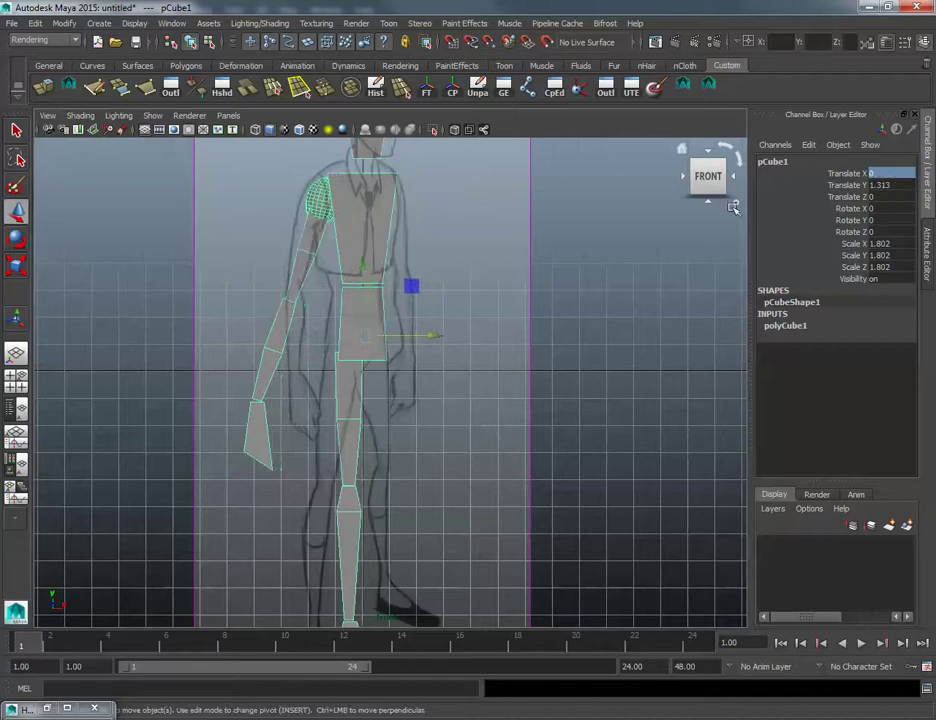
left_click(634, 330)
middle_click_drag(595, 403, 600, 420, "alt")
mouse_move(450, 417)
middle_mouse_down("alt")
mouse_move(461, 441)
mouse_move(445, 395)
mouse_move(440, 453)
middle_mouse_up("alt")
mouse_move(424, 401)
middle_mouse_down("alt")
mouse_move(423, 463)
mouse_move(393, 359)
middle_mouse_up("alt")
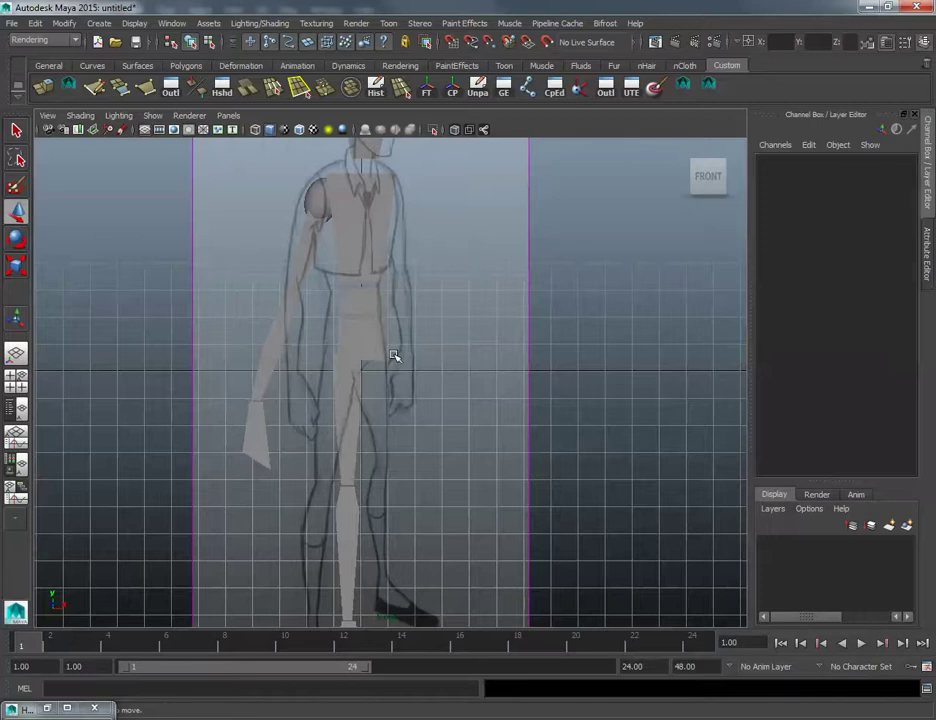
left_click(375, 357)
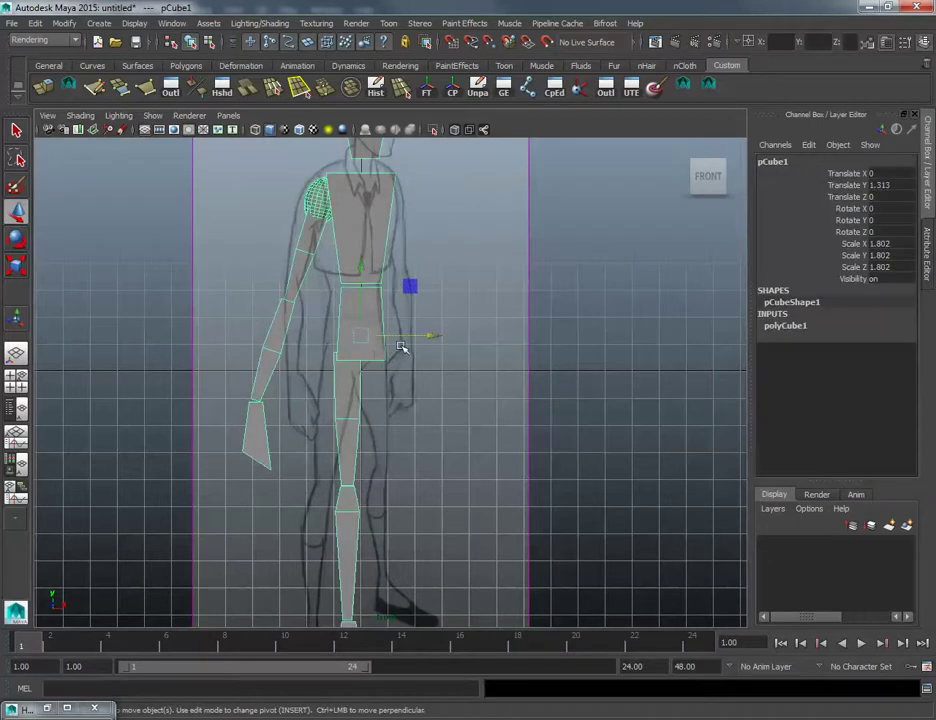
Step: Chain the arm blocks by parenting the hand to the forearm and the forearm to the upper arm
left_click(311, 208)
key("q")
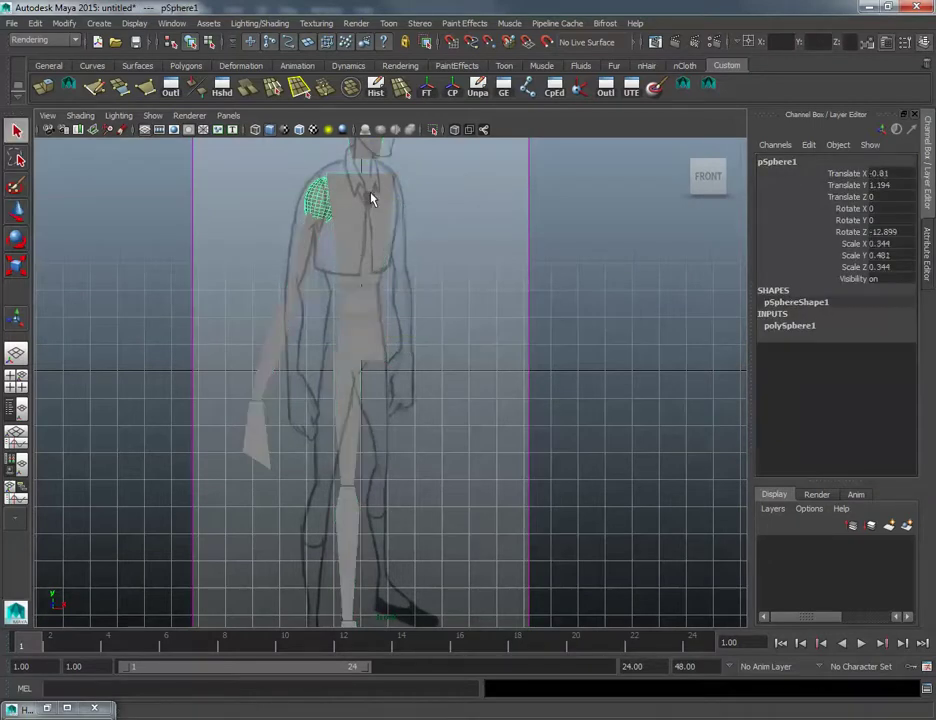
left_click(273, 349)
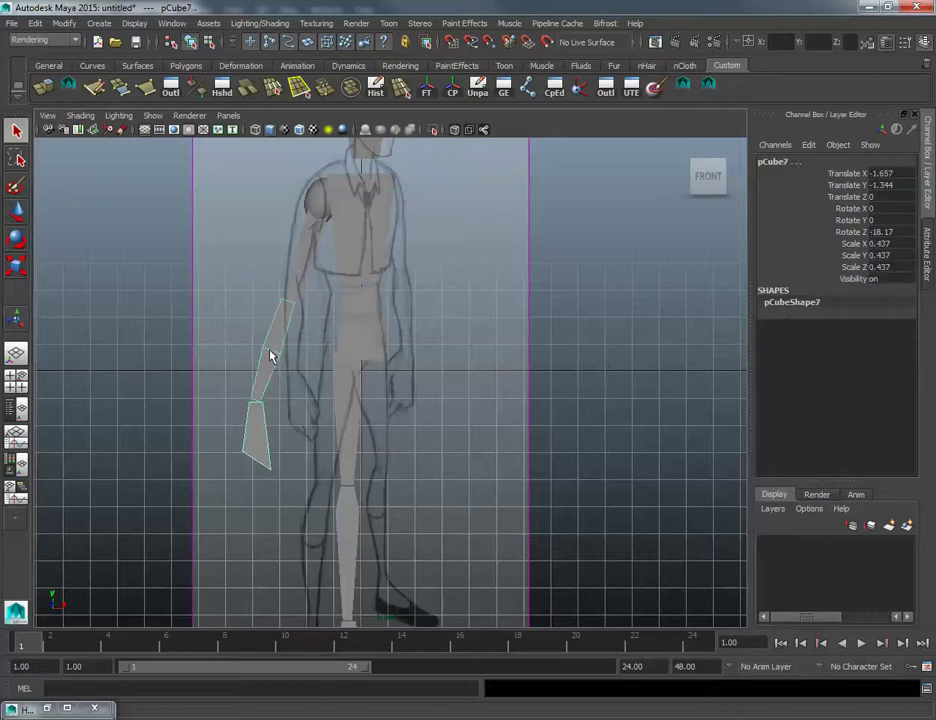
left_click(296, 270)
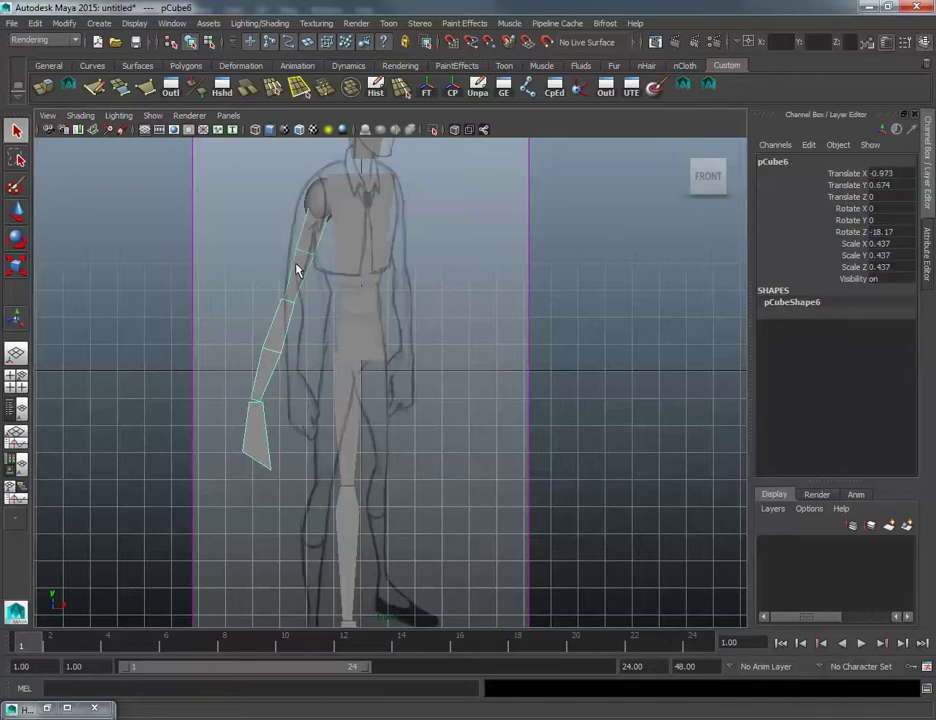
key("p")
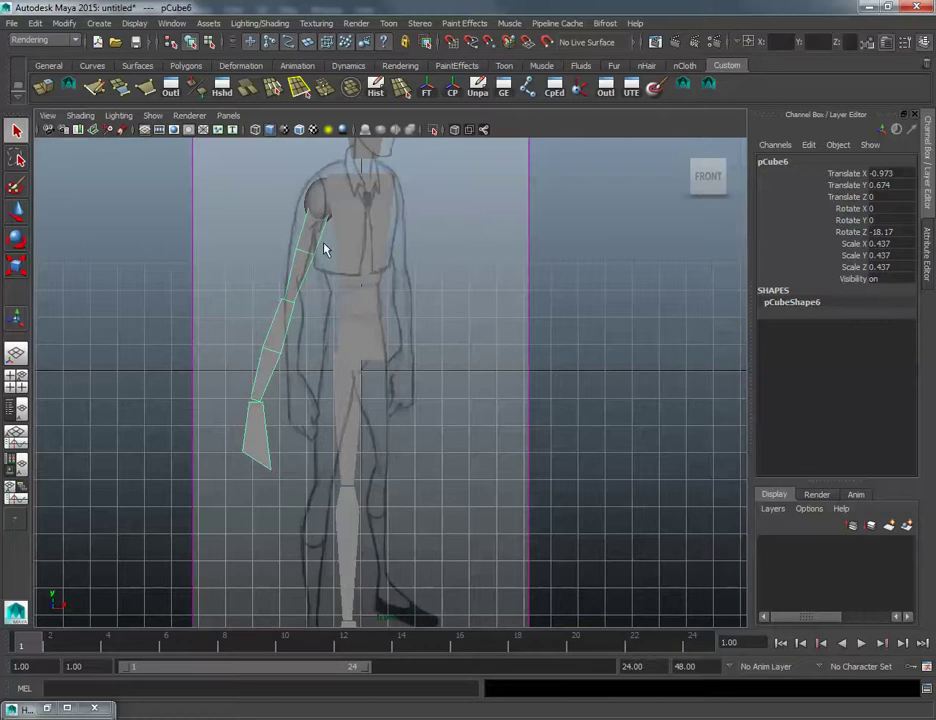
Step: Parent the upper arm to the shoulder sphere, and the shoulder sphere to the torso block
scroll(324, 250, "up", 1)
middle_click_drag(318, 255, 316, 288, "alt")
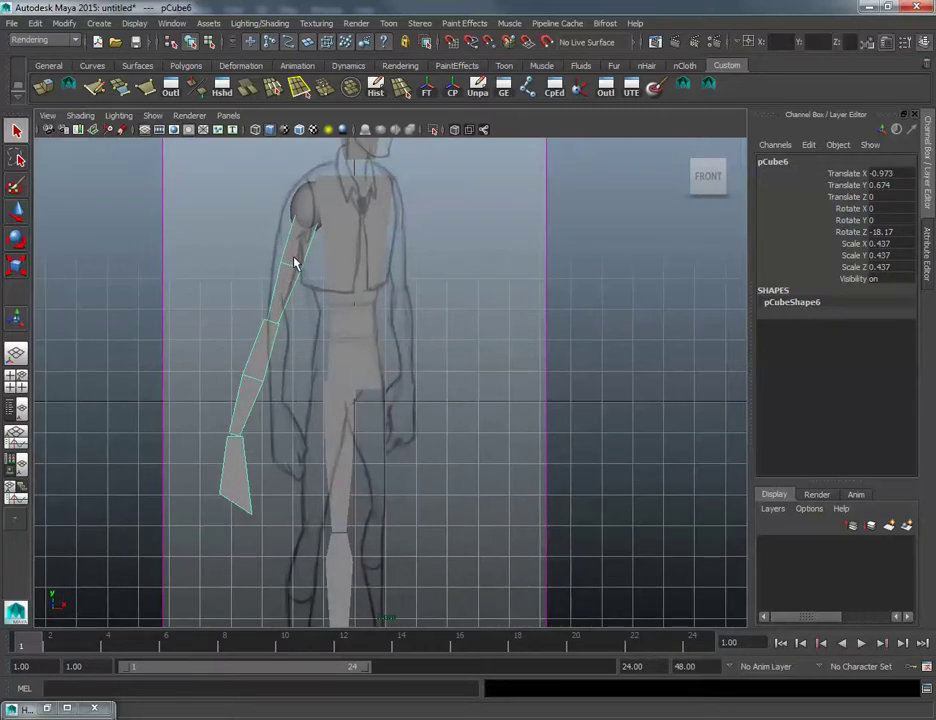
left_click(306, 206)
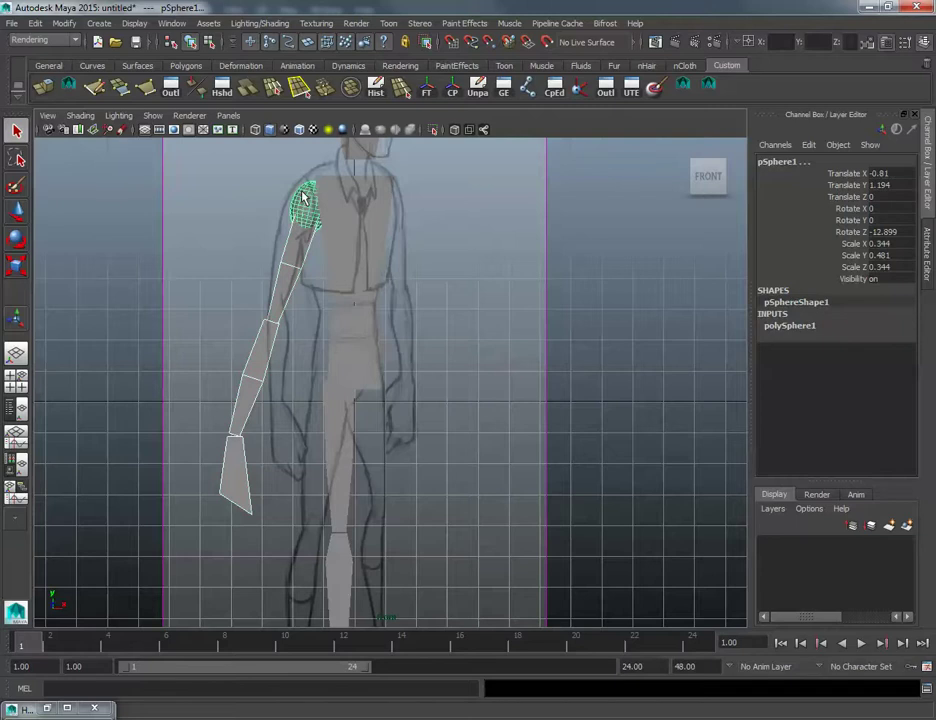
key("p")
left_click(306, 199)
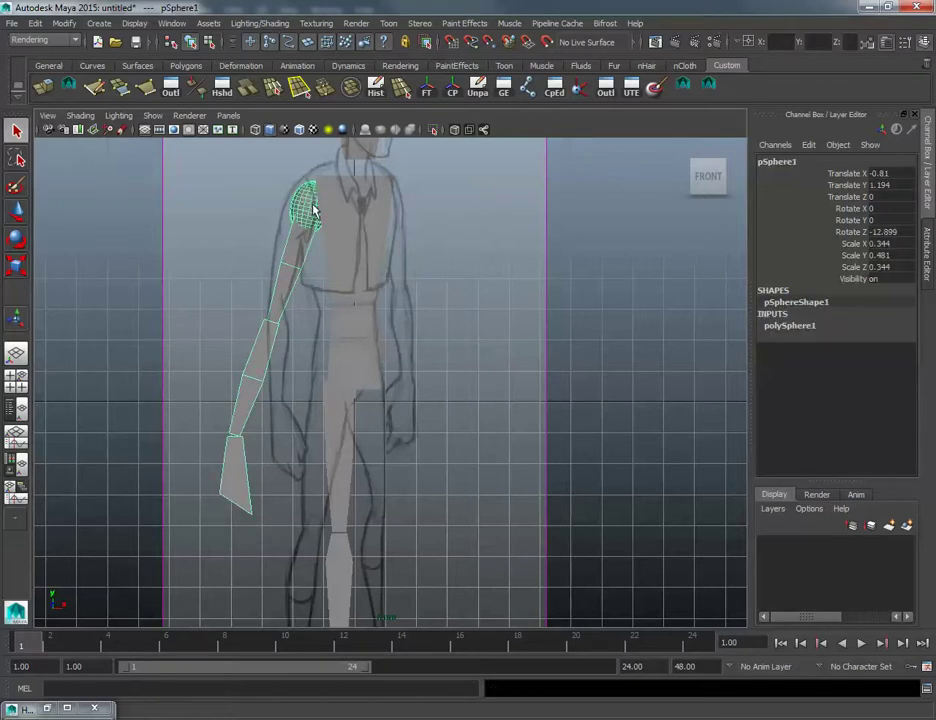
left_click(333, 208, "shift")
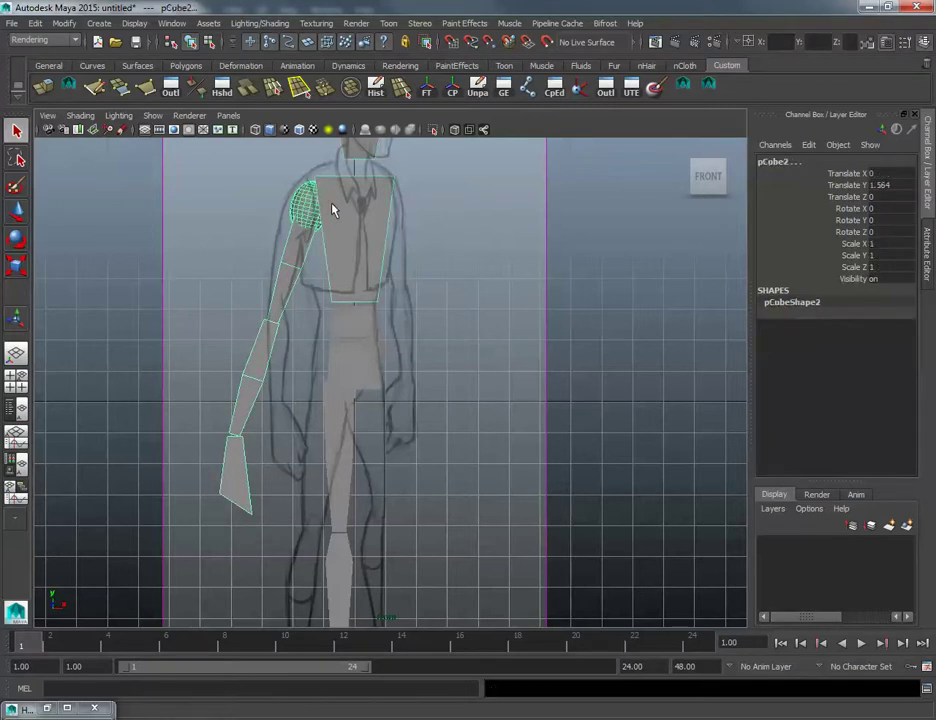
key("p")
Step: Parent the foot block to the shin block
middle_click_drag(333, 208, 363, 282, "alt")
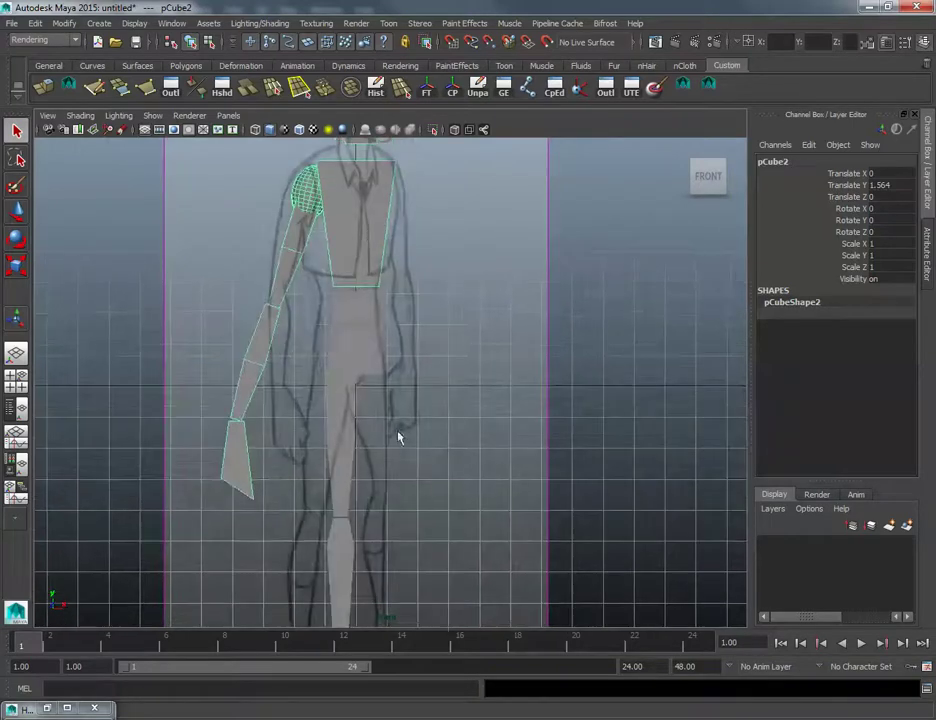
middle_click_drag(398, 437, 326, 529, "alt")
left_click(325, 549)
left_click(320, 475)
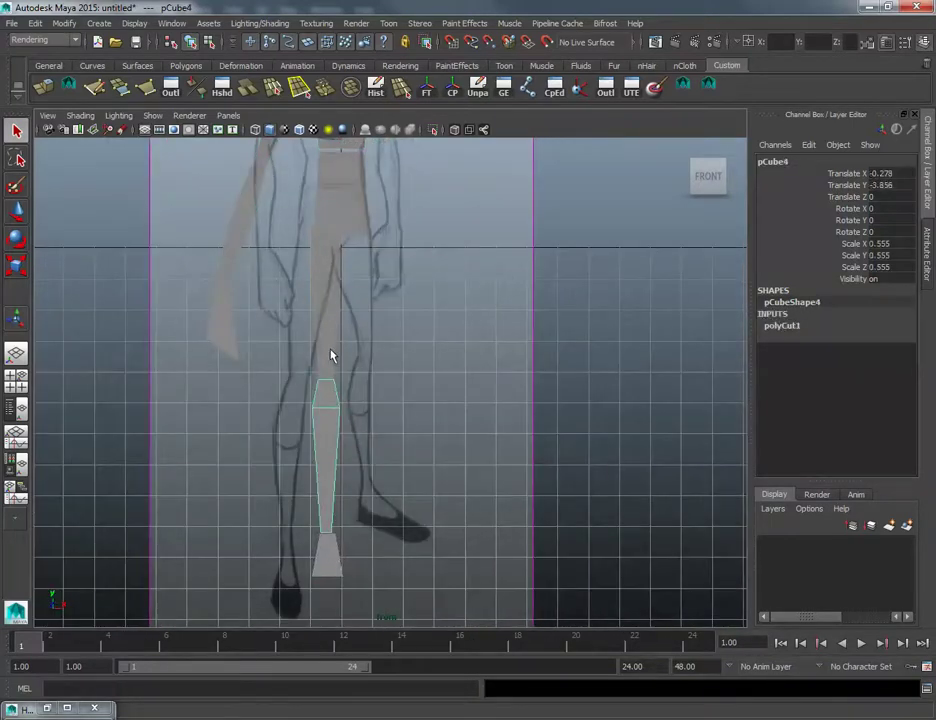
left_click(333, 566)
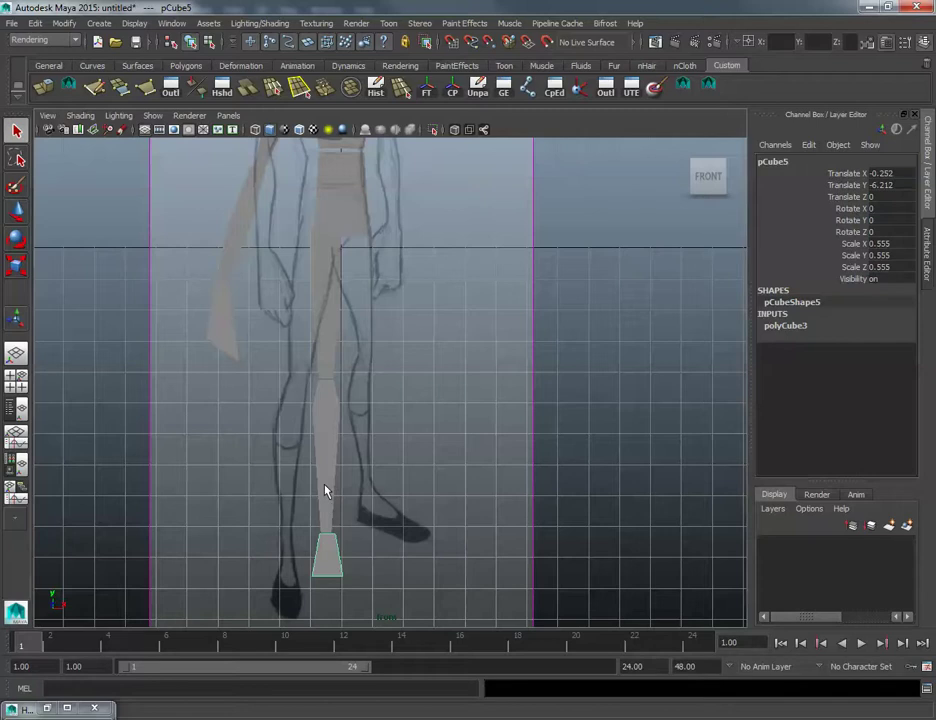
left_click(325, 491, "shift")
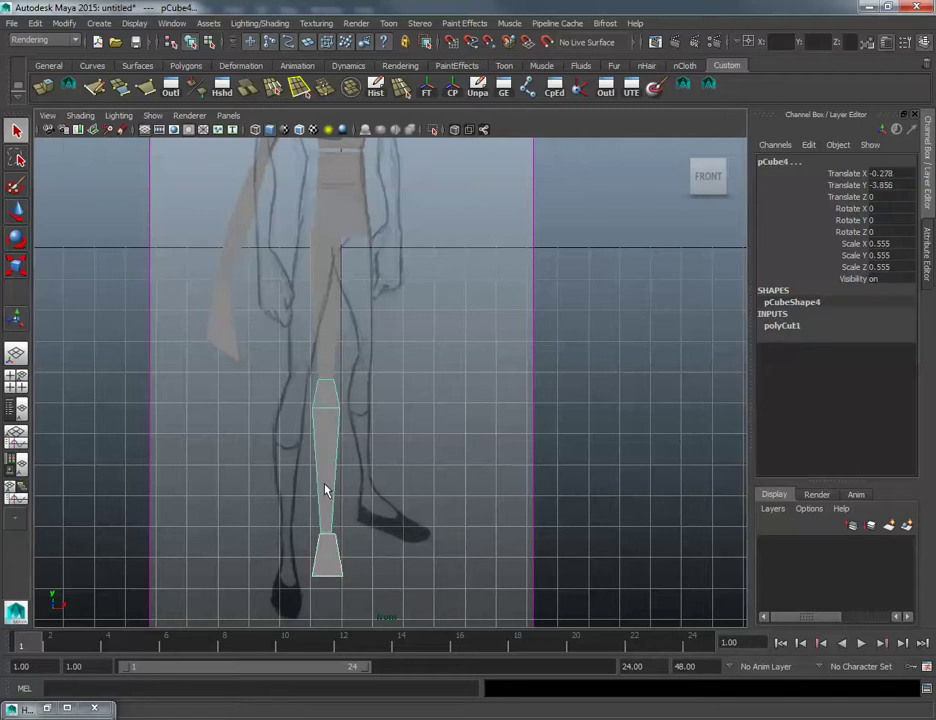
Step: Parent the shin block to the thigh block, and the thigh block to the pelvis block
left_click(325, 490)
left_click(321, 337, "shift")
key("p")
left_click(321, 331)
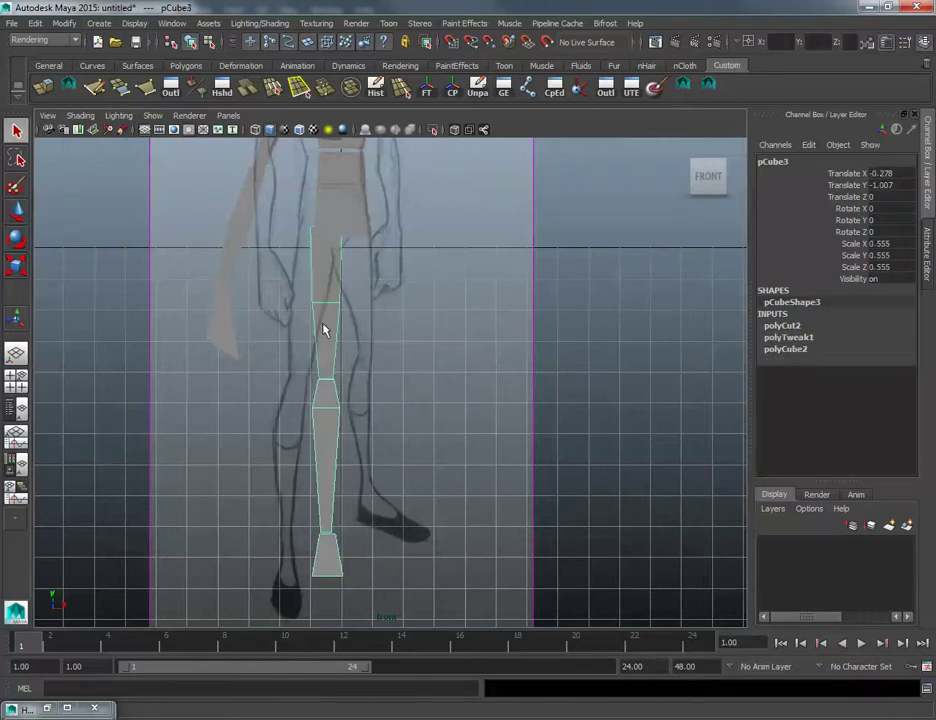
middle_click_drag(339, 242, 338, 336, "alt")
left_click(337, 306, "shift")
key("p")
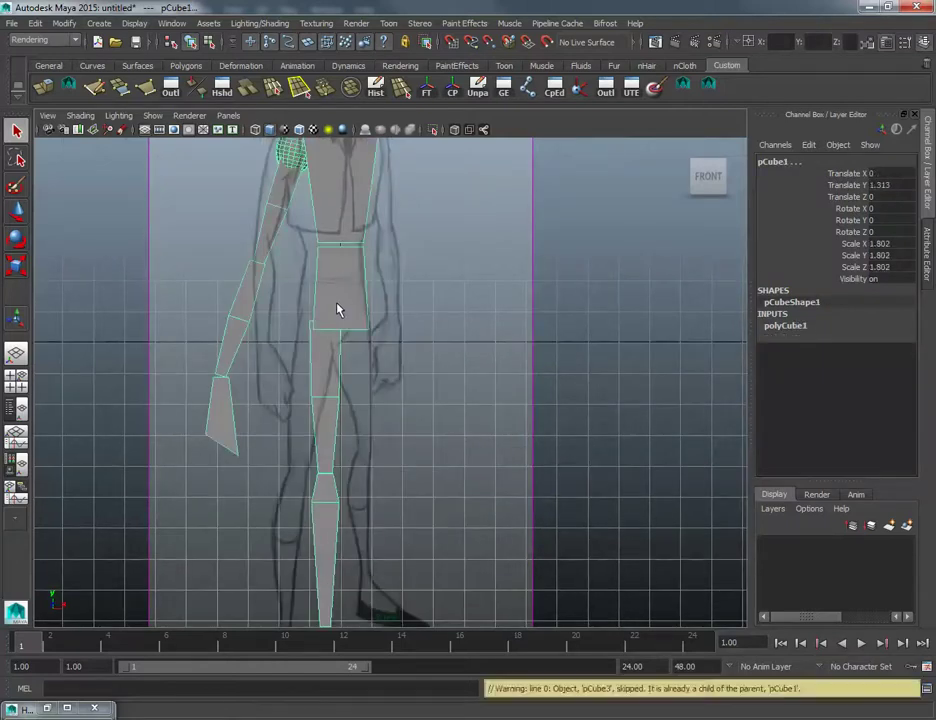
Step: Select the pelvis and leg blocks in turn to check which parts follow each of them in the hierarchy
left_click(337, 366)
left_click(335, 281)
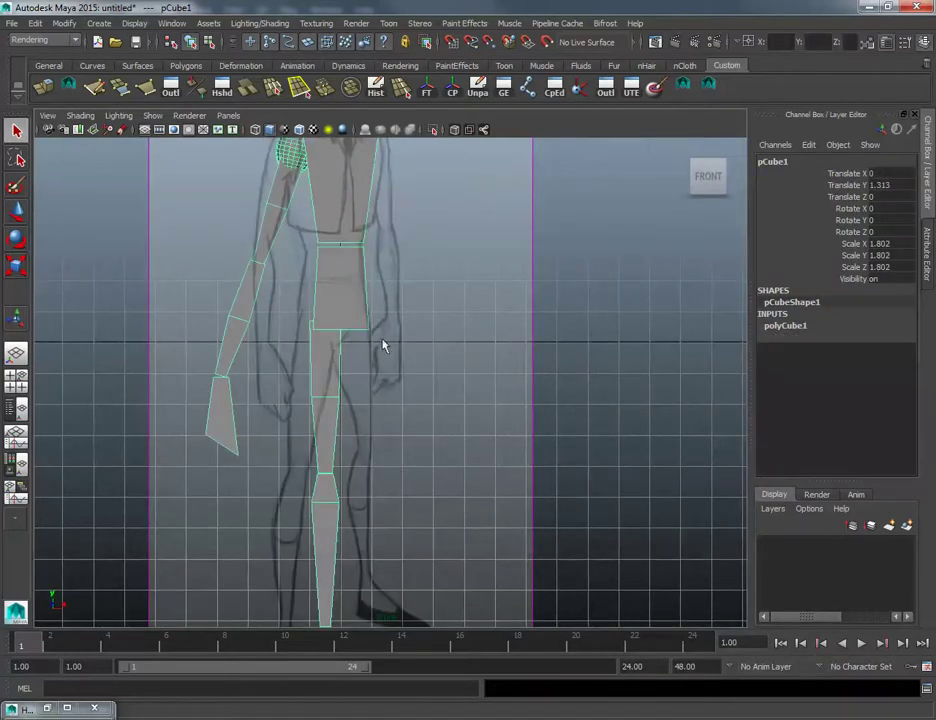
right_click_drag(382, 339, 298, 348, "alt")
mouse_move(298, 348)
middle_mouse_down("alt")
mouse_move(305, 331)
mouse_move(354, 344)
mouse_move(348, 314)
mouse_move(358, 353)
middle_mouse_up("alt")
middle_click_drag(339, 497, 355, 385, "alt")
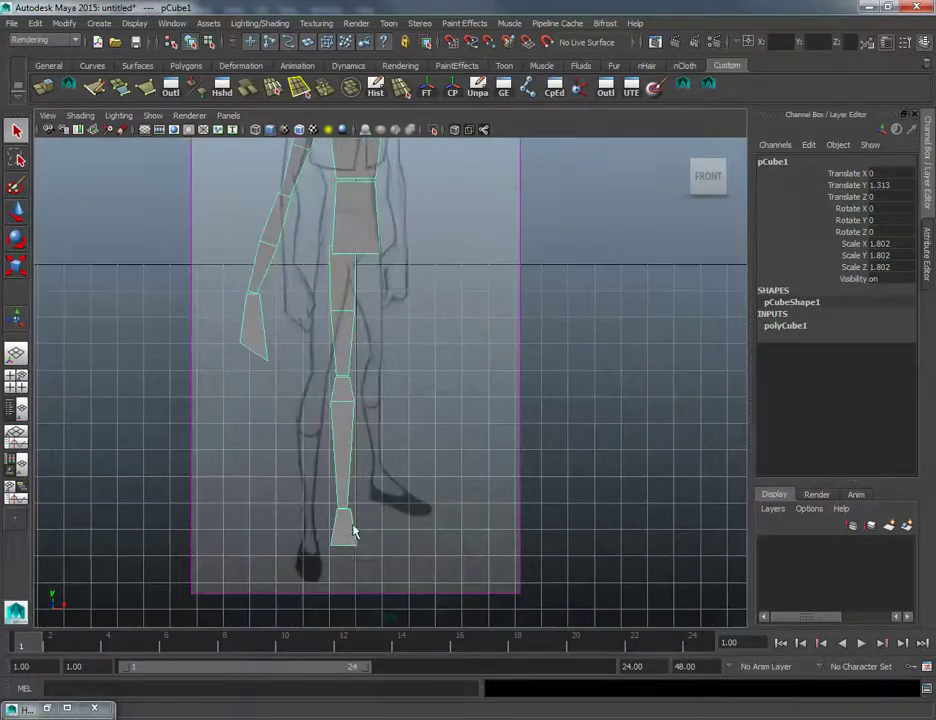
left_click(350, 528)
left_click(341, 443, "shift")
left_click(343, 338, "shift")
middle_click_drag(382, 280, 355, 309, "alt")
left_click(351, 378)
middle_click_drag(352, 365, 358, 321, "alt")
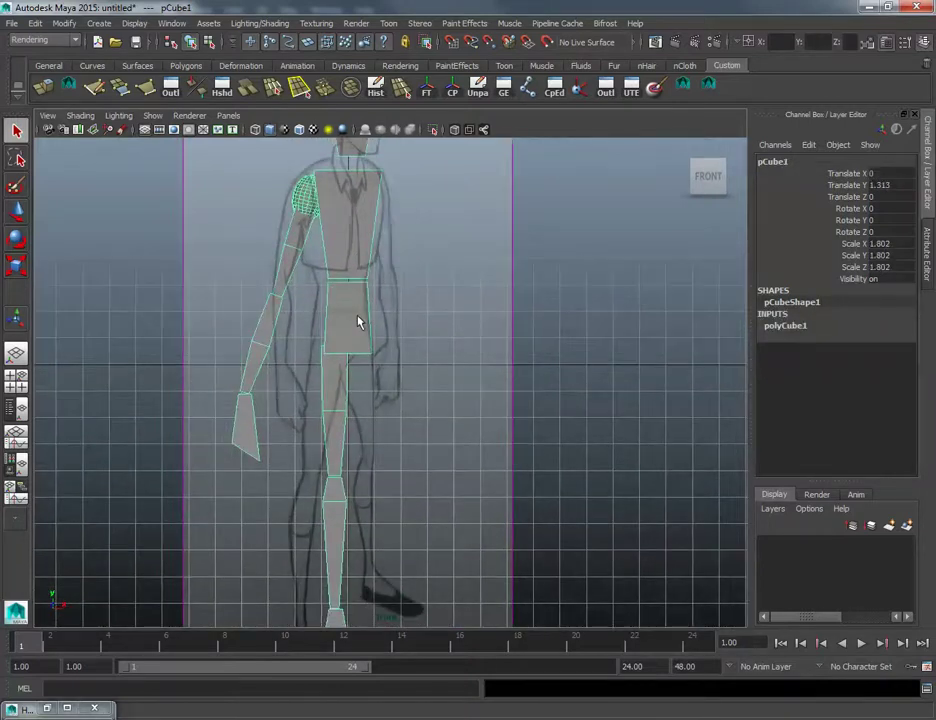
Step: Move the thigh block, with its shin and foot, slightly outward along X toward the arm's side
left_click(340, 405)
key("alt+x")
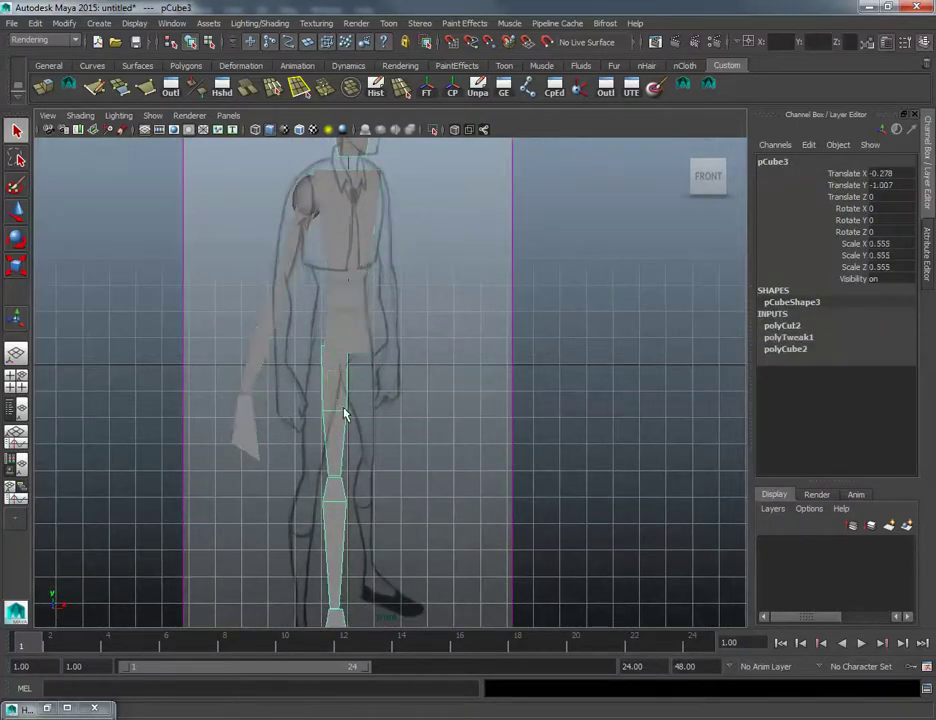
key("w")
left_click(384, 386)
key("ctrl+z")
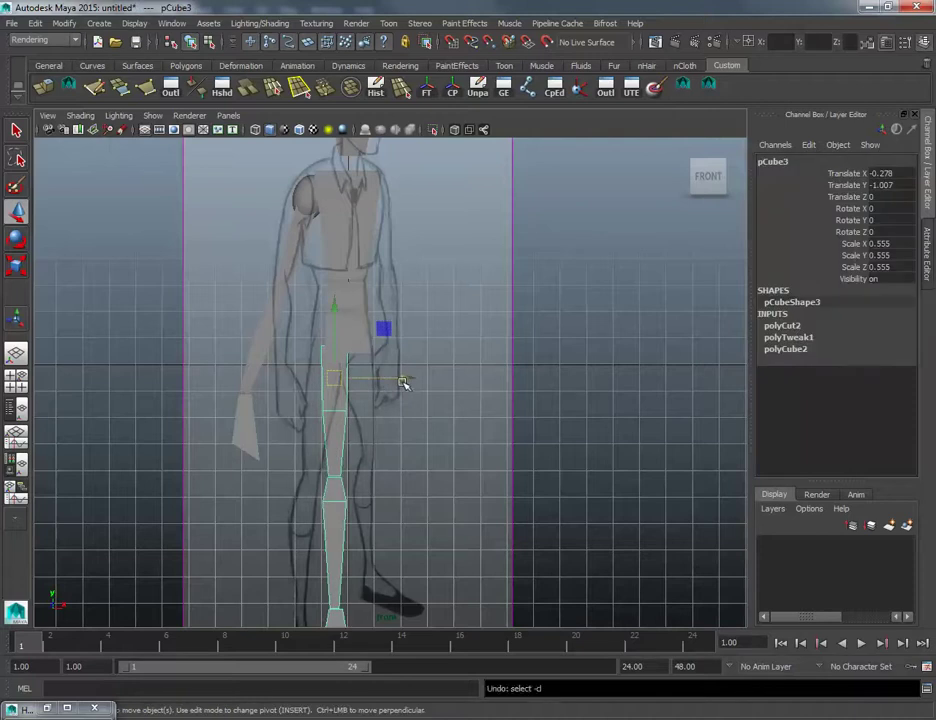
left_click_drag(405, 382, 391, 383)
Step: Try rotating the whole figure around its vertical axis from the pelvis block and undo the rotation
left_click(366, 355)
key("e")
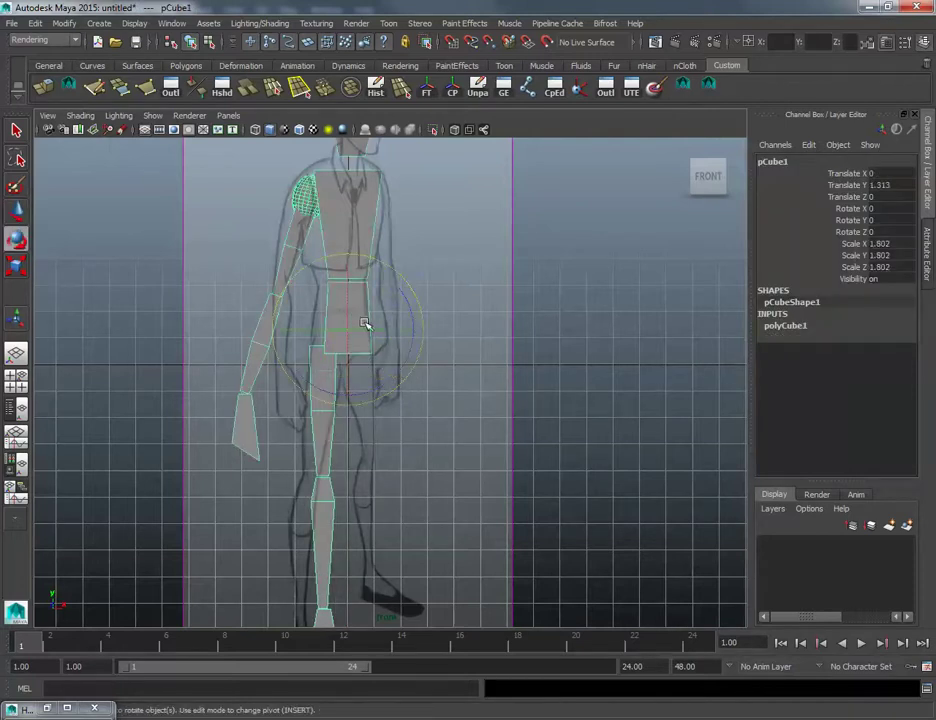
left_click_drag(378, 331, 398, 331)
key("ctrl+z")
key("ctrl+z")
key("ctrl+z")
key("ctrl+z")
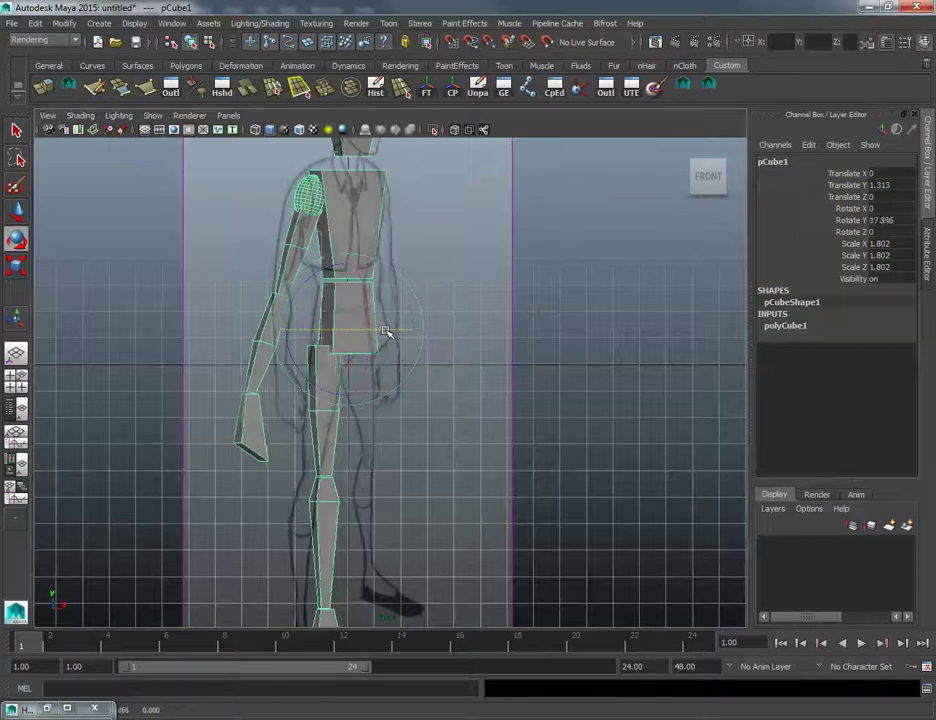
Step: Duplicate the thigh block together with its shin and foot, undoing any small shift of the copy
left_click(320, 455)
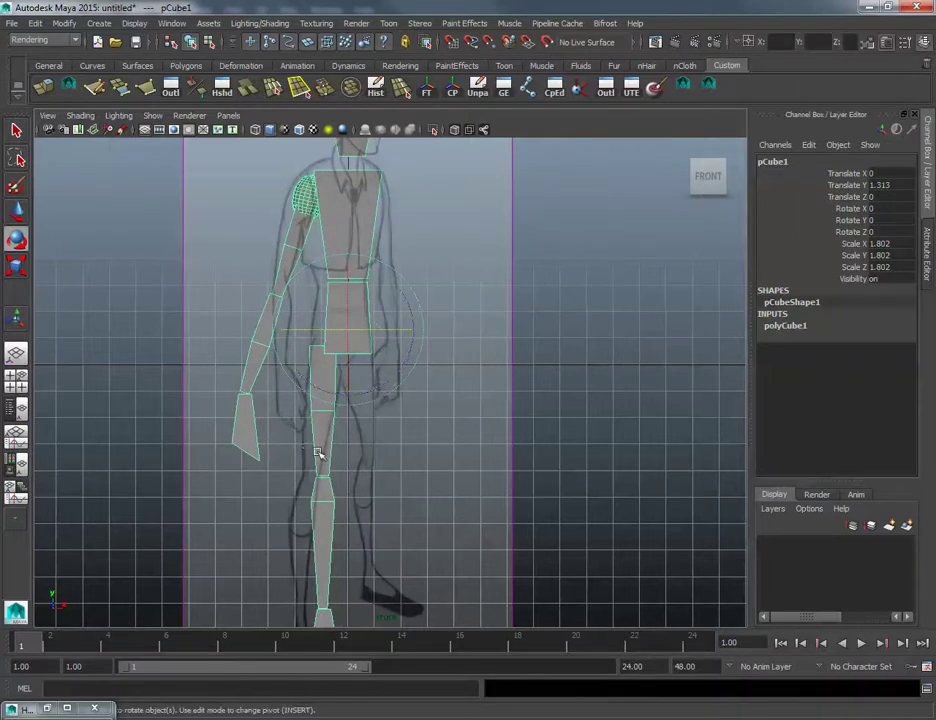
key("ctrl+d")
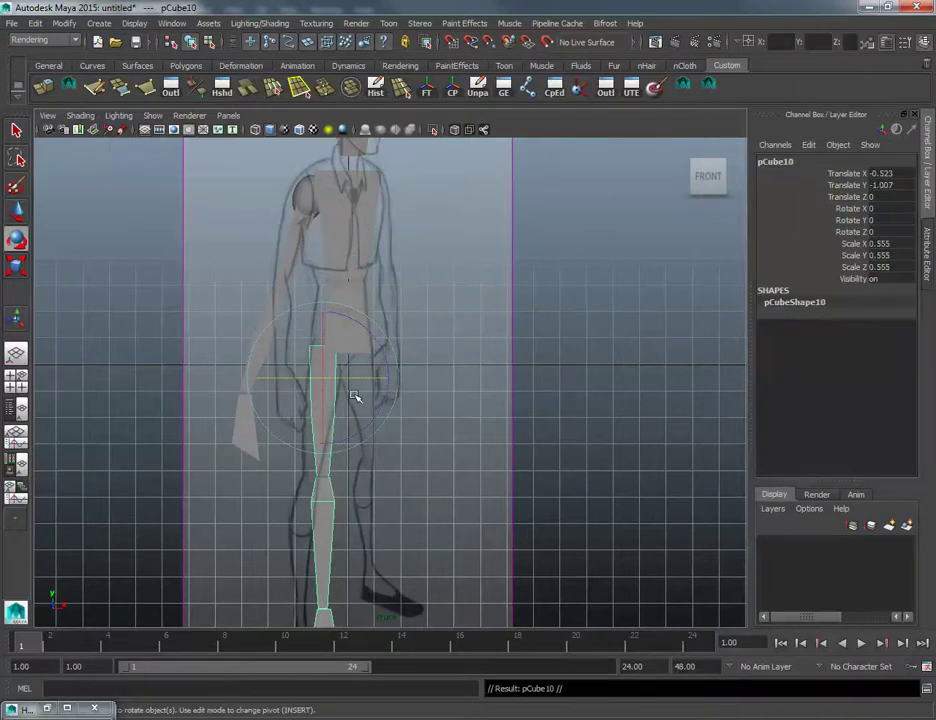
key("w")
middle_click_drag(395, 437, 368, 364, "alt")
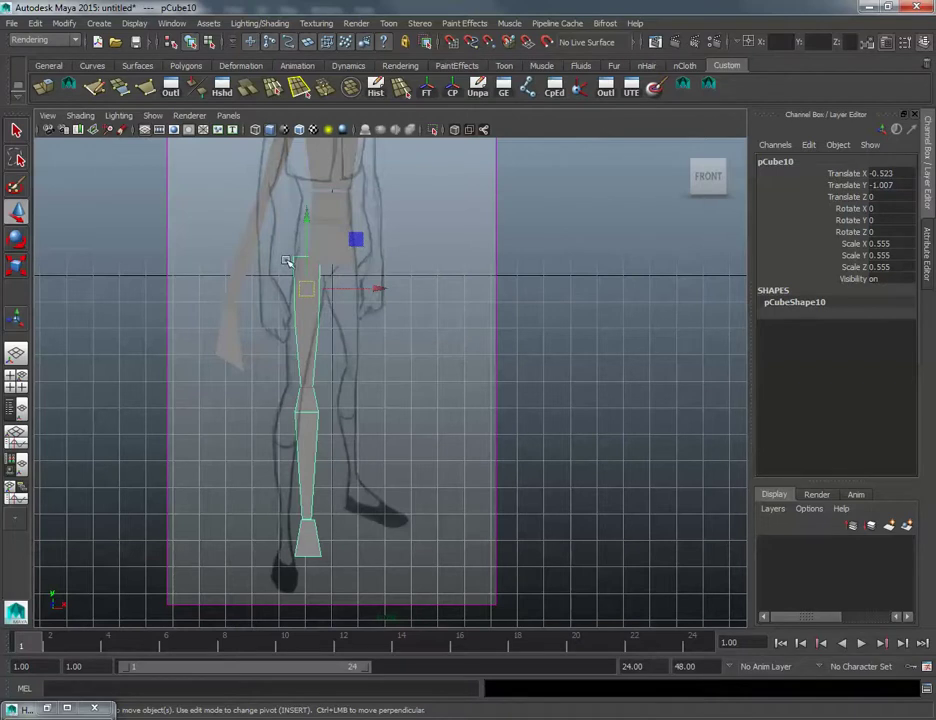
middle_click_drag(336, 413, 334, 443, "alt")
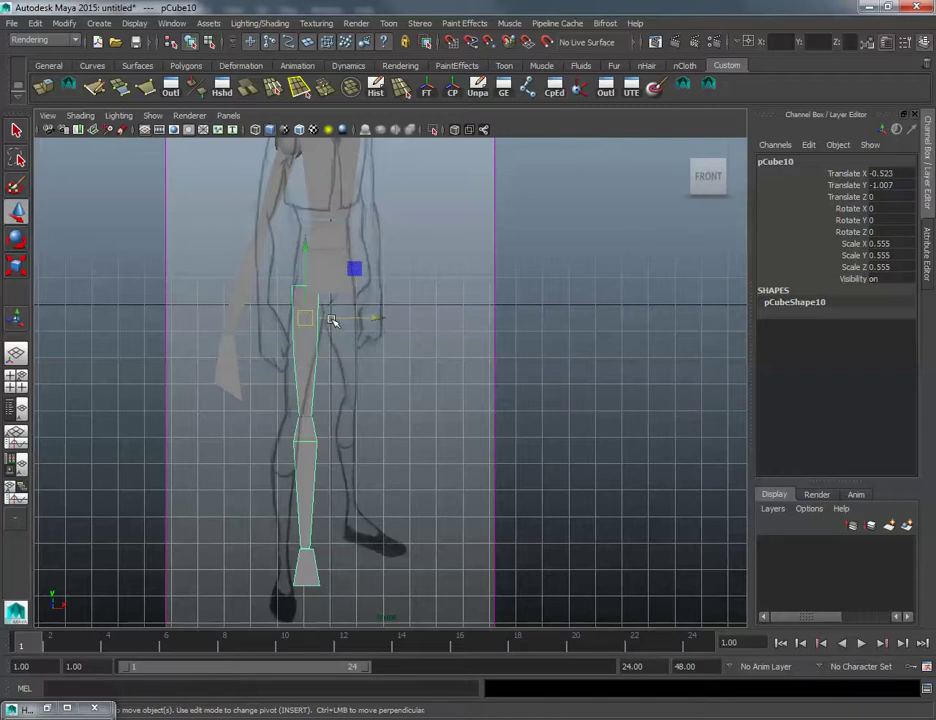
left_click_drag(334, 322, 334, 319)
key("ctrl+z")
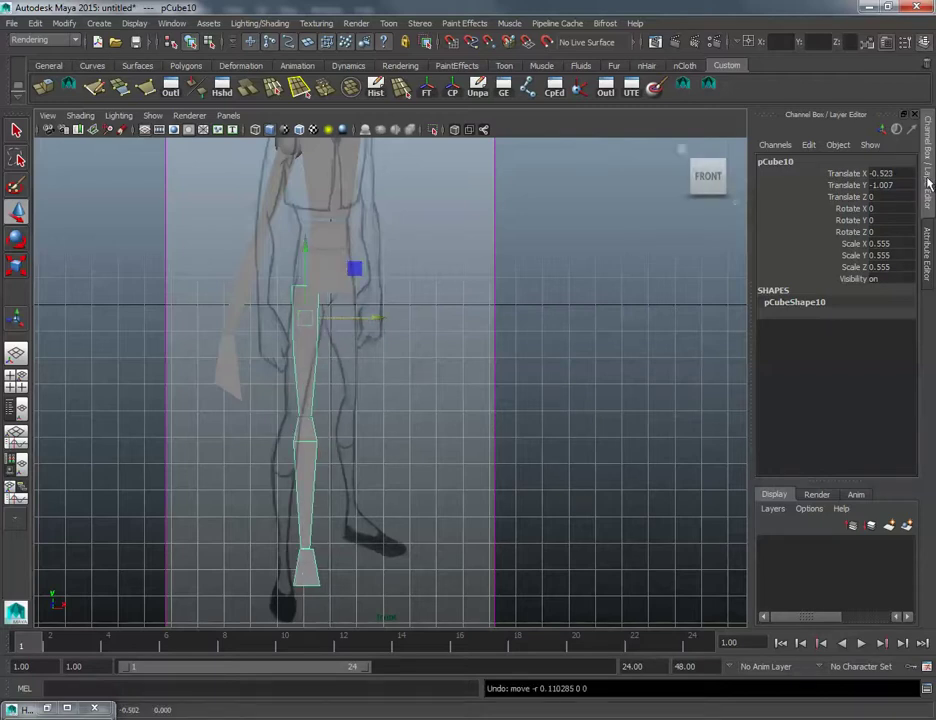
Step: Set the duplicated leg's Translate X to 0.523 to place it on the opposite side of the pelvis
left_click(884, 173)
left_click(873, 174)
key("Delete")
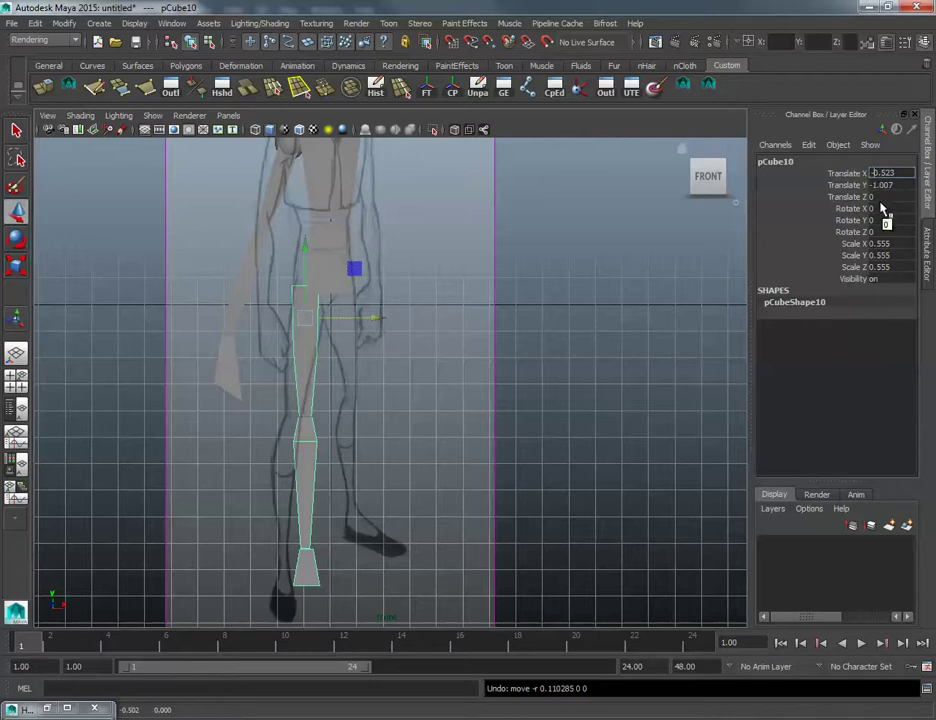
key("Return")
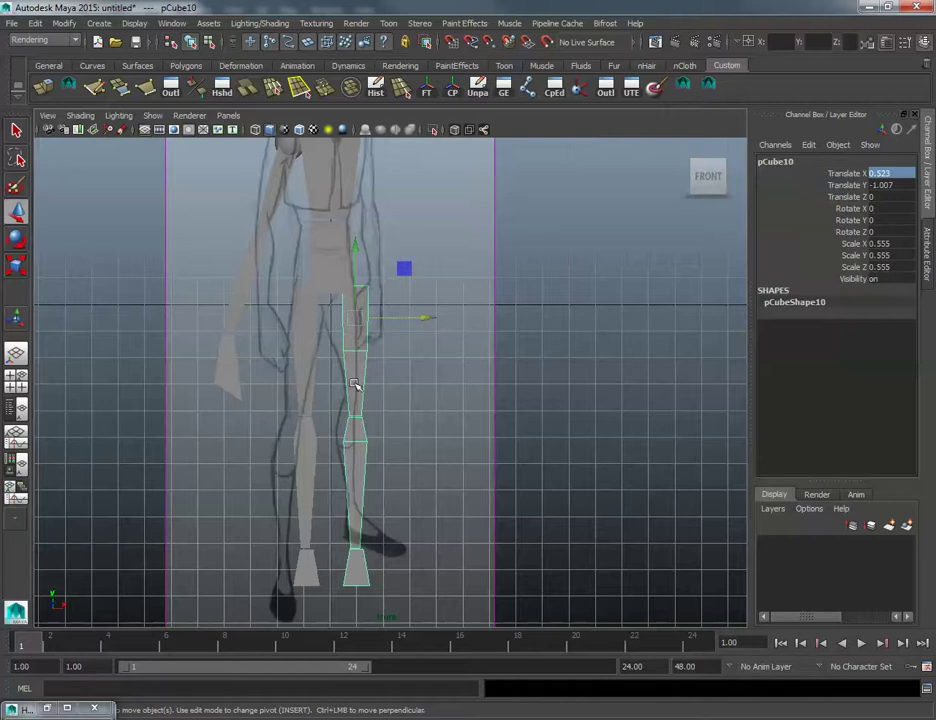
Step: Duplicate the shoulder sphere with its arm and set the copy's Translate X to 0.81
middle_click_drag(382, 366, 424, 424, "alt")
left_click(307, 191)
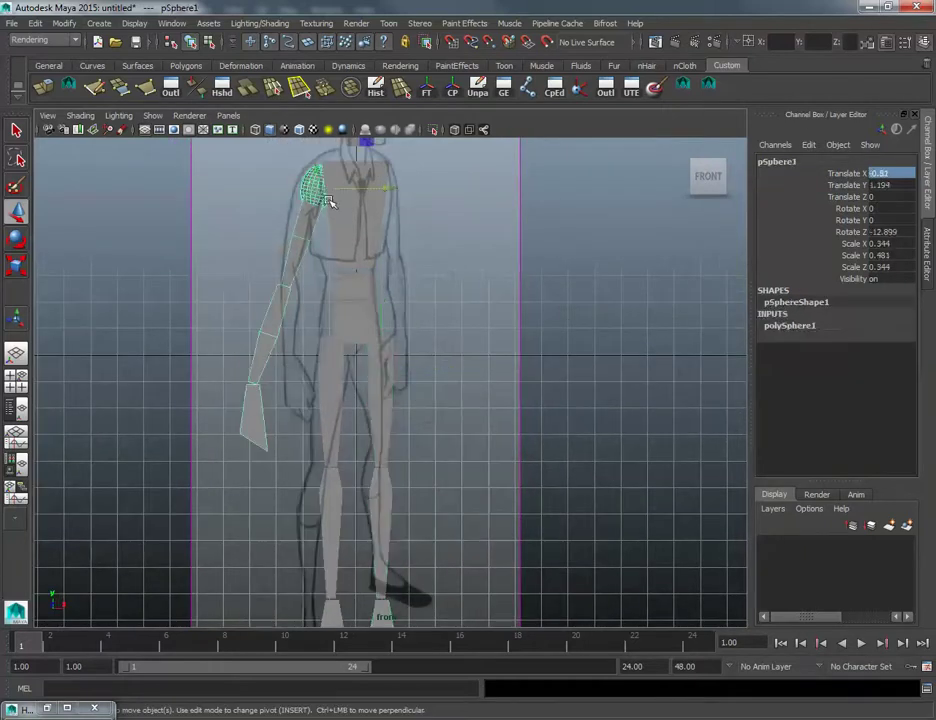
key("ctrl+d")
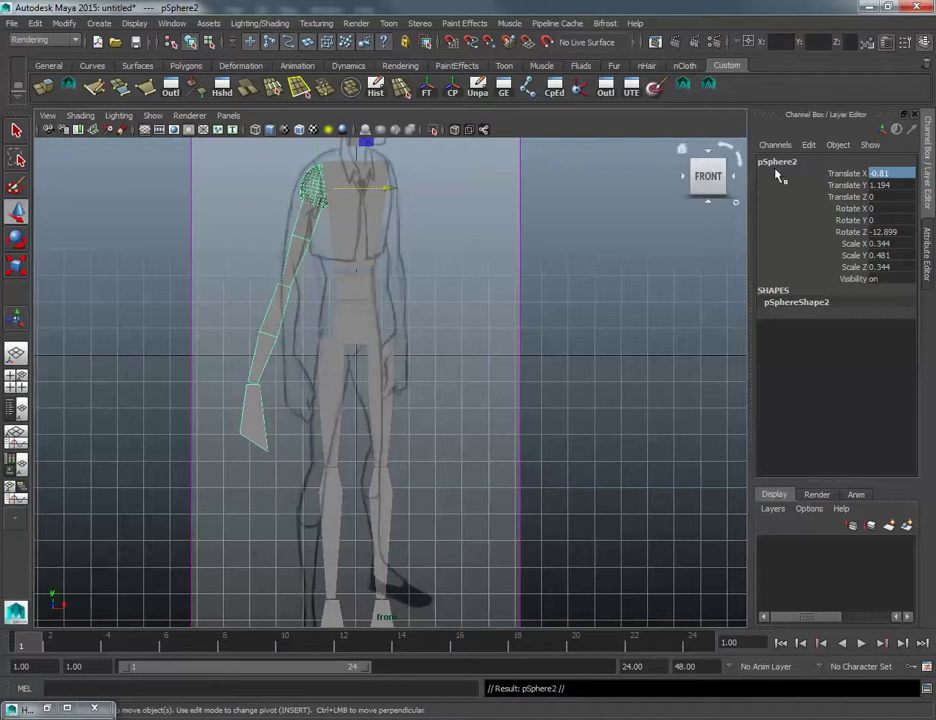
left_click(878, 174)
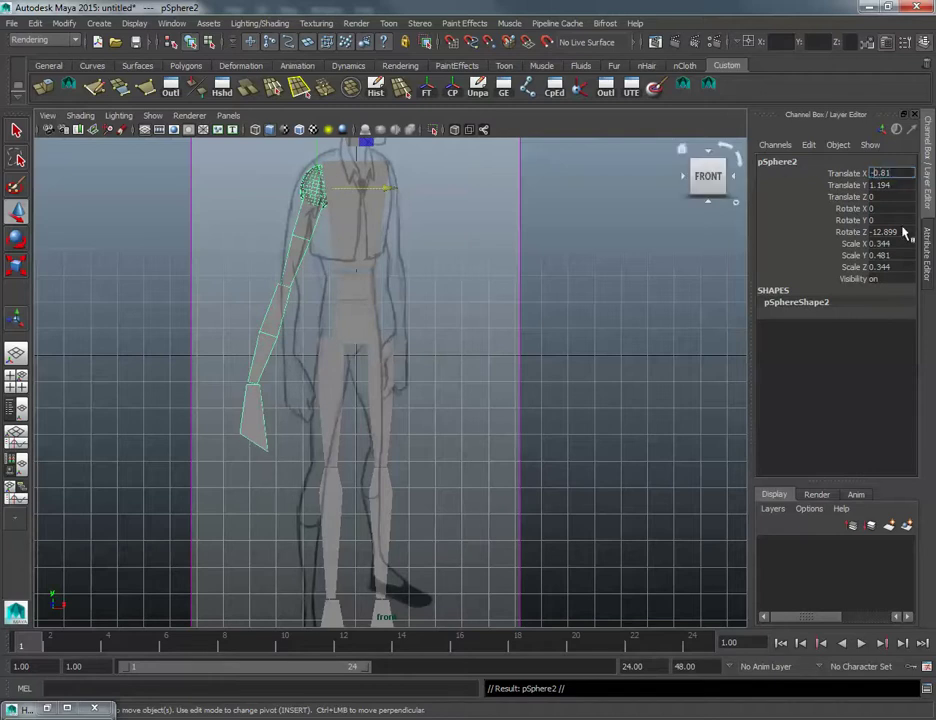
type("0.81")
key("Return")
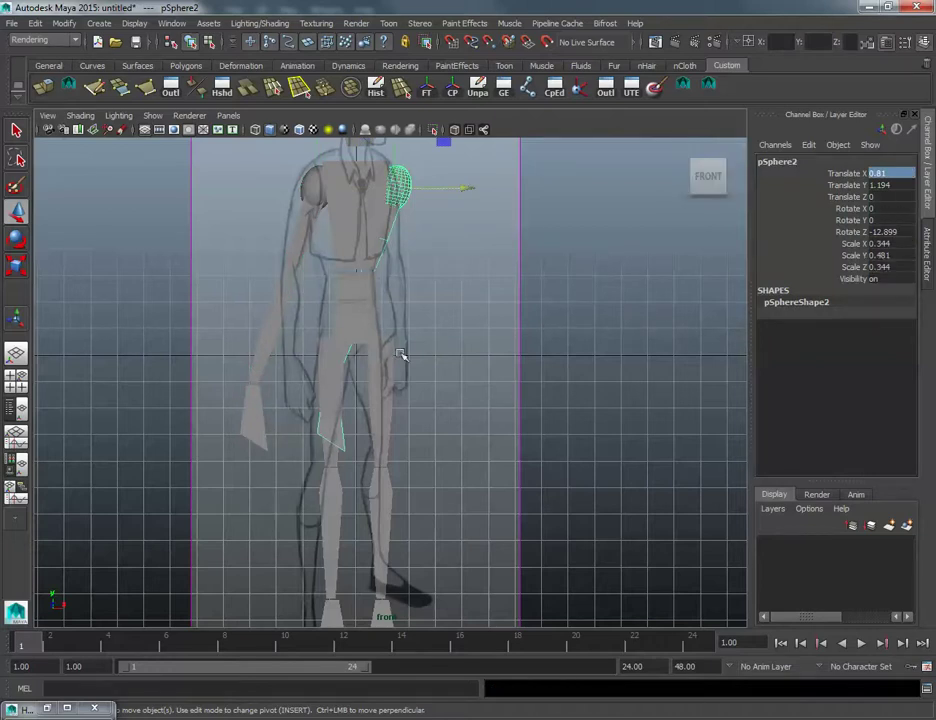
Step: Try mirroring the copied arm with Scale X -0.344 and with Scale Z -0.344, undoing each attempt
middle_click_drag(393, 359, 404, 325, "alt")
left_click(878, 244)
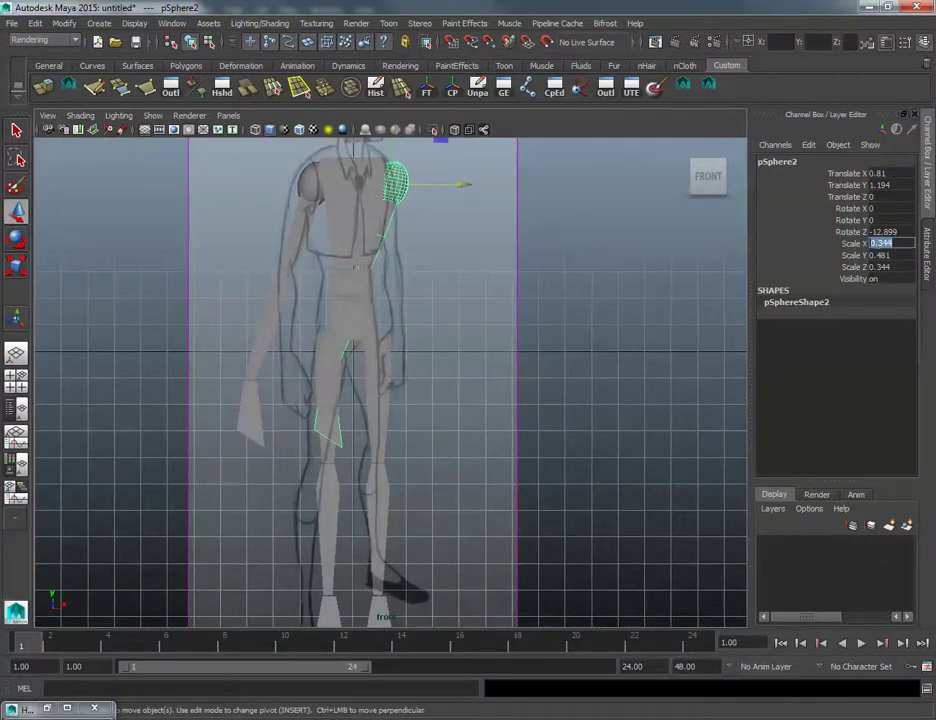
left_click(882, 243)
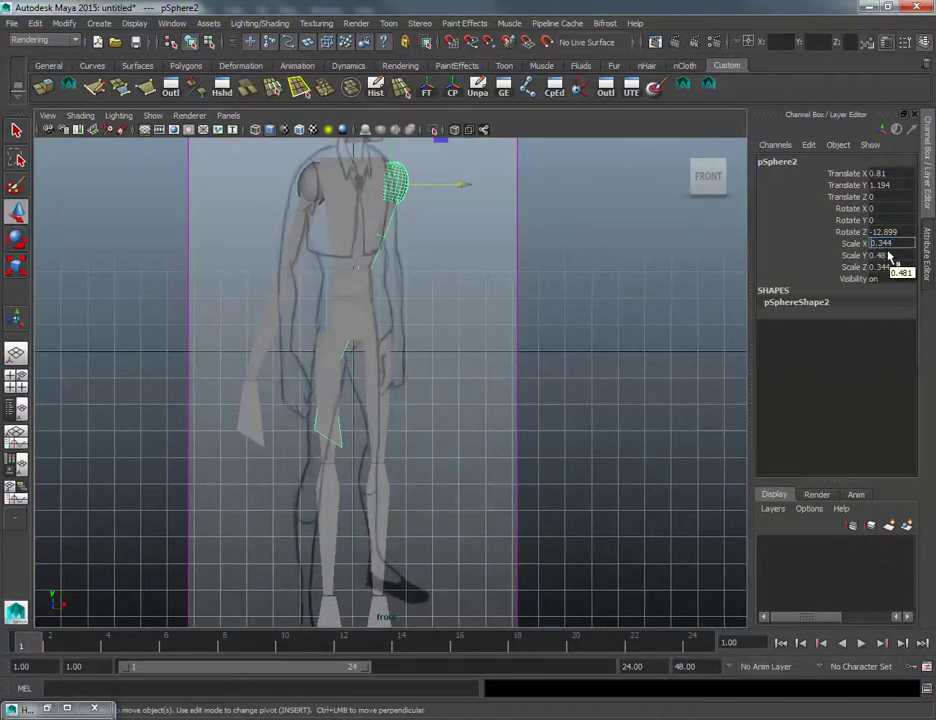
type("-")
key("Return")
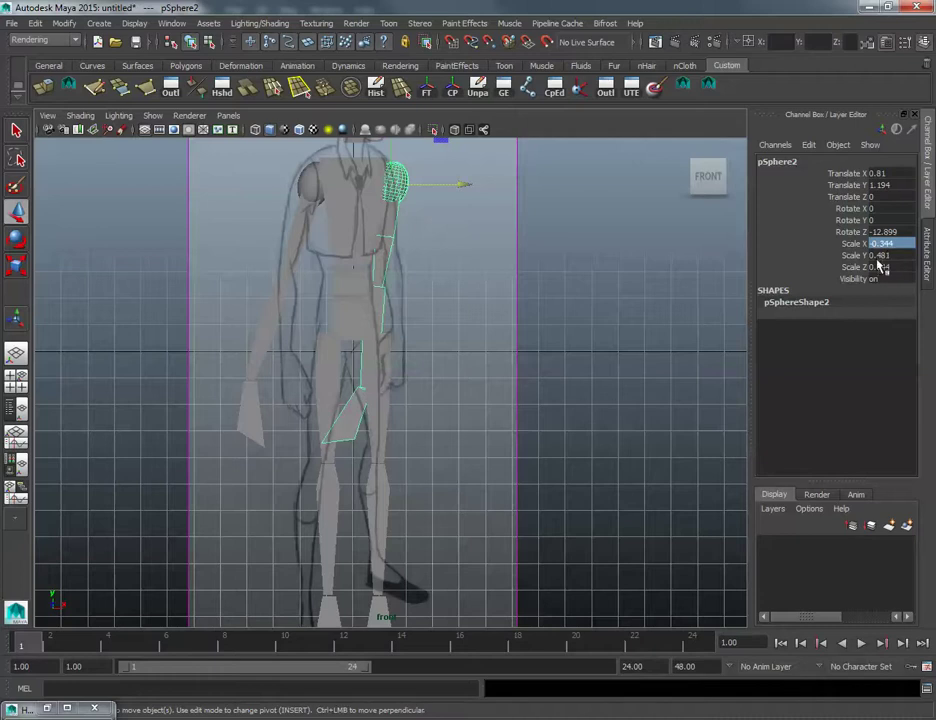
key("ctrl+z")
left_click(880, 267)
left_click(880, 267)
double_click(873, 267)
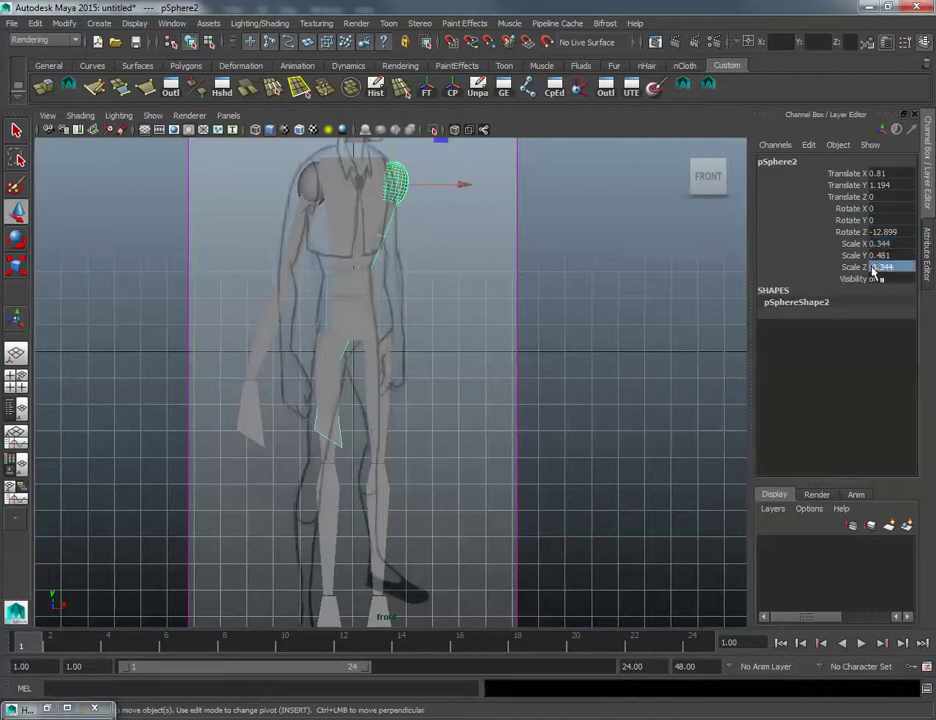
key("ctrl+z")
Step: Set the copied arm's Scale X to -0.344 from its shoulder sphere
double_click(873, 244)
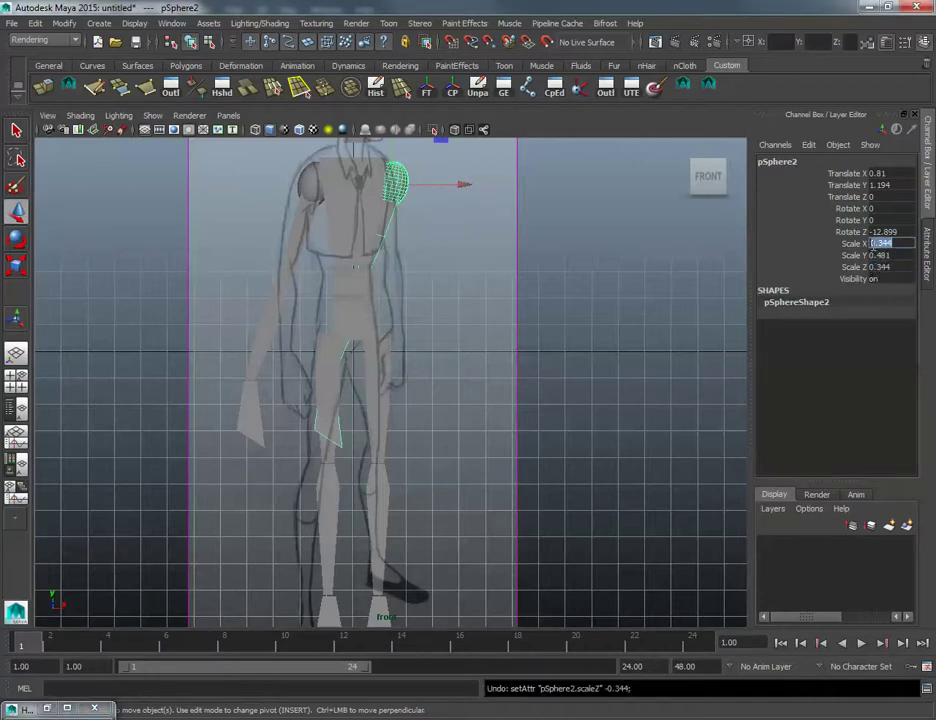
left_click(873, 244)
type("-")
key("Return")
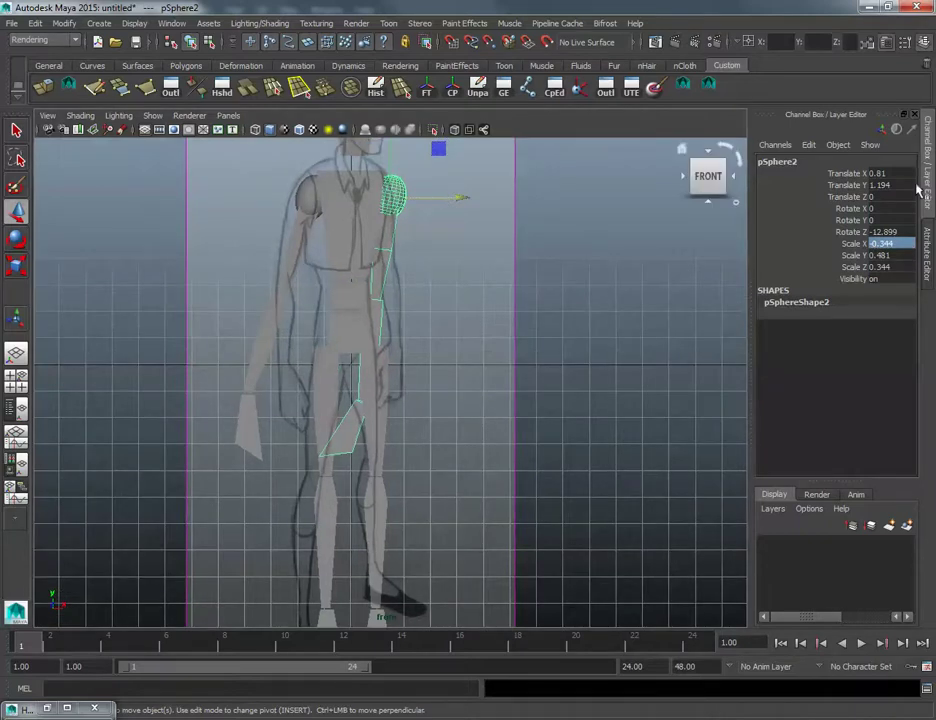
Step: Try a Rotate Z of 12.899 on the copied arm's shoulder sphere
left_click(884, 232)
left_click(872, 232)
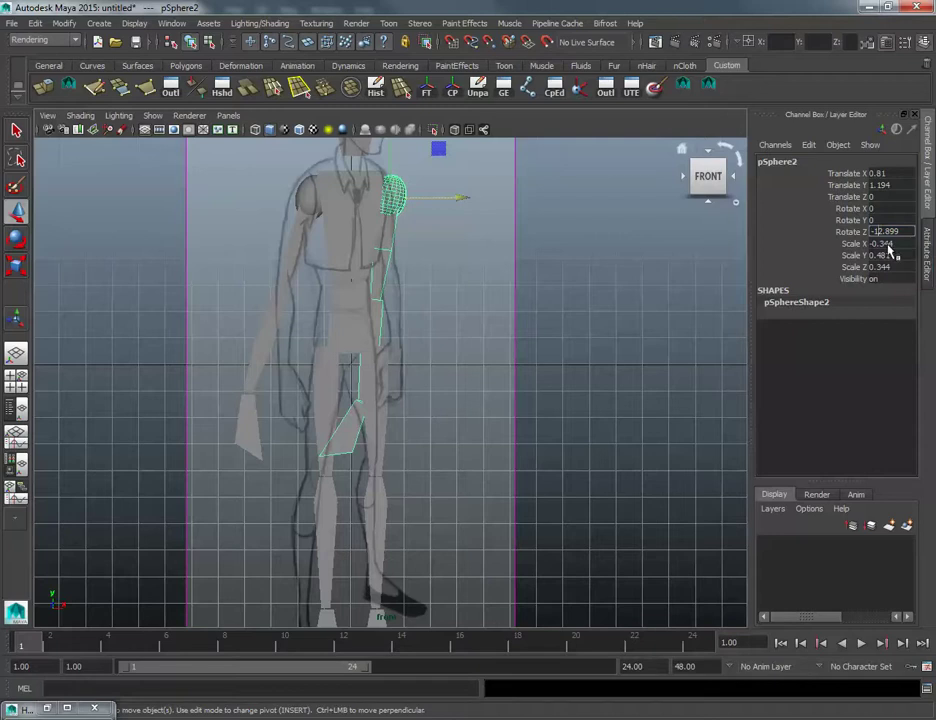
type("12.899")
key("Return")
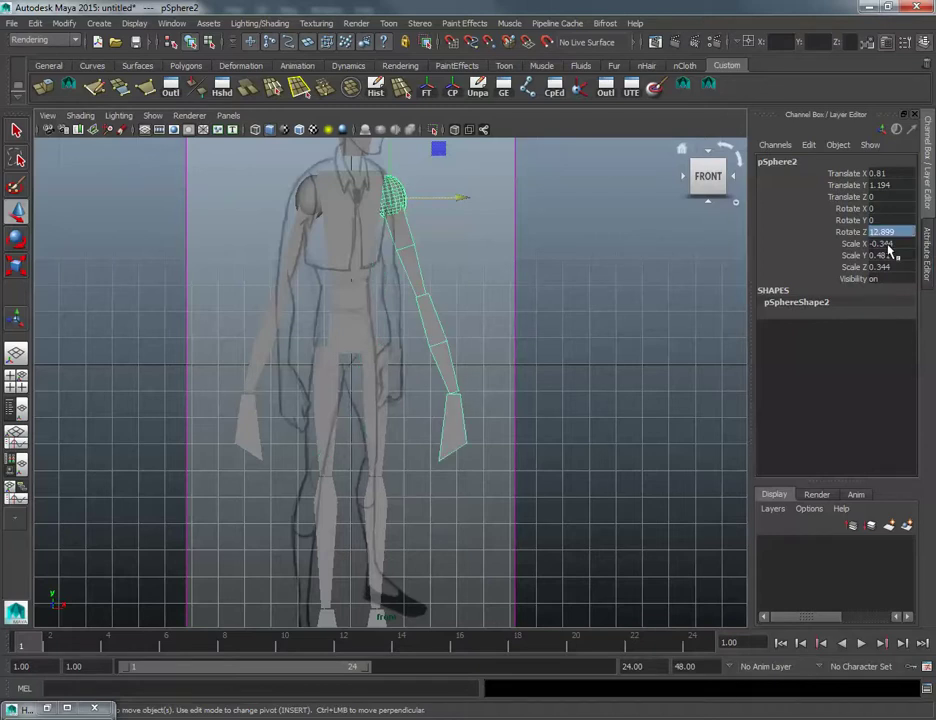
mouse_move(418, 238)
middle_mouse_down("alt")
mouse_move(401, 307)
mouse_move(418, 393)
middle_mouse_up("alt")
Step: Display the figure in wireframe and undo the copied arm's last rotation change
key("4")
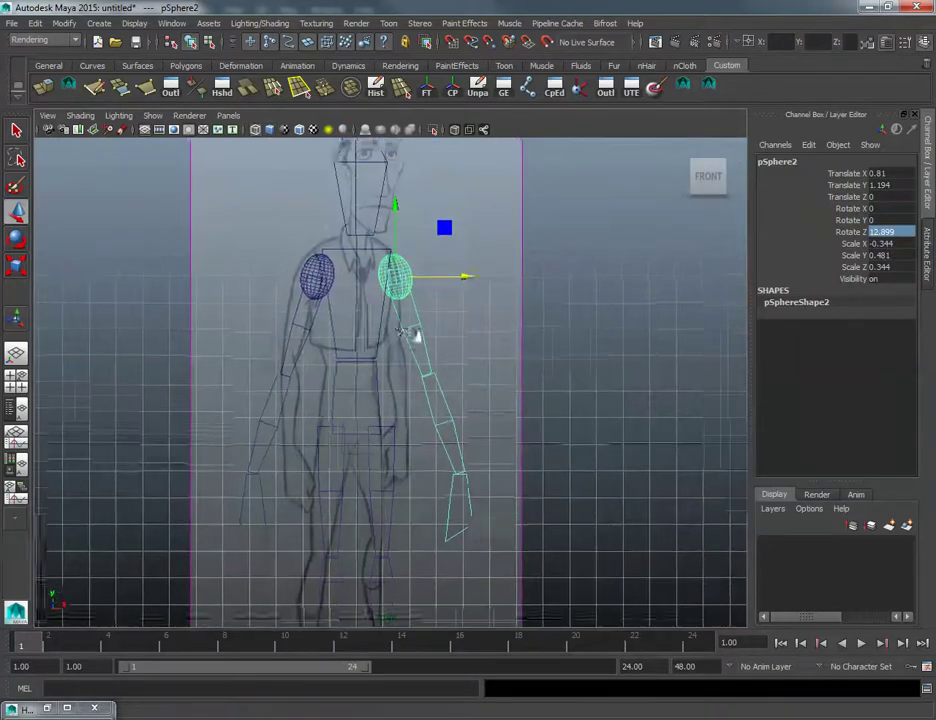
scroll(380, 292, "up", 3)
middle_click_drag(380, 292, 390, 266, "alt")
middle_click_drag(428, 427, 420, 247, "alt")
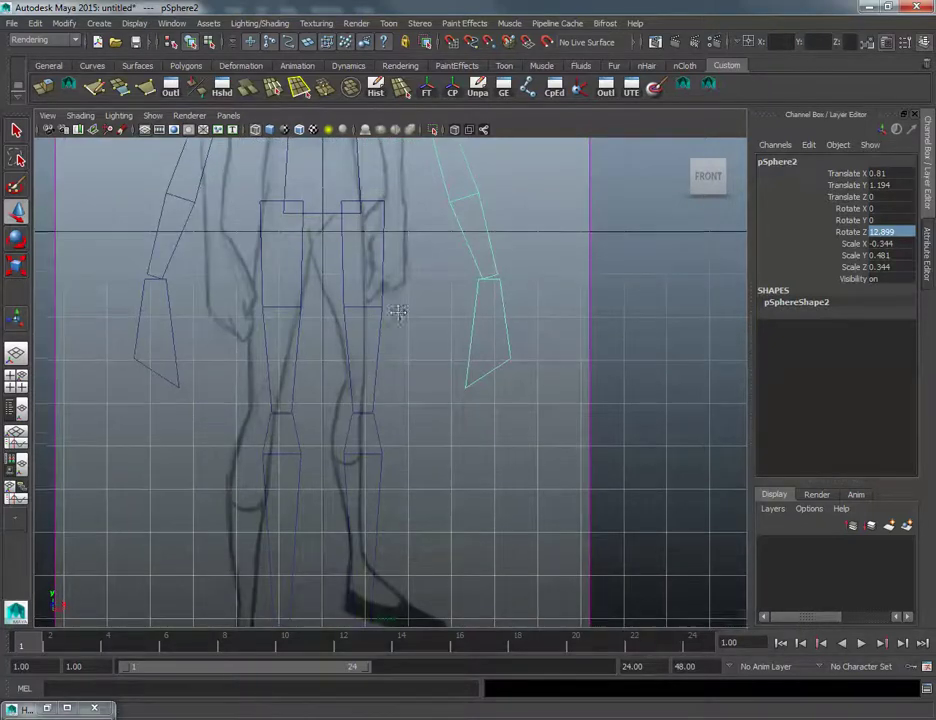
middle_click_drag(397, 309, 400, 382, "alt")
key("ctrl+z")
middle_click_drag(399, 241, 412, 399, "alt")
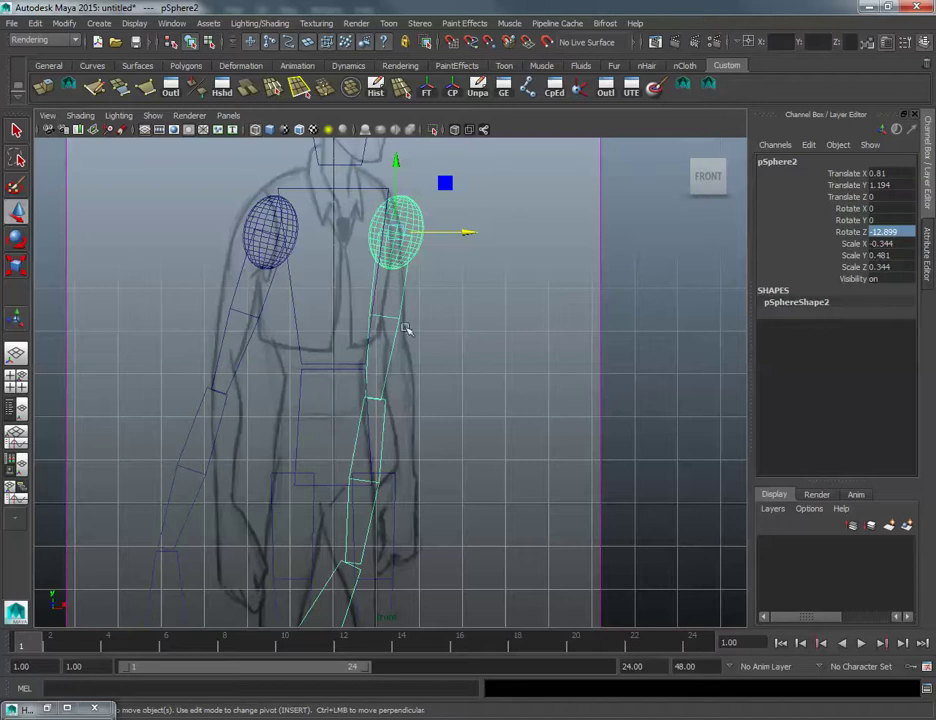
middle_click_drag(407, 328, 424, 307, "alt")
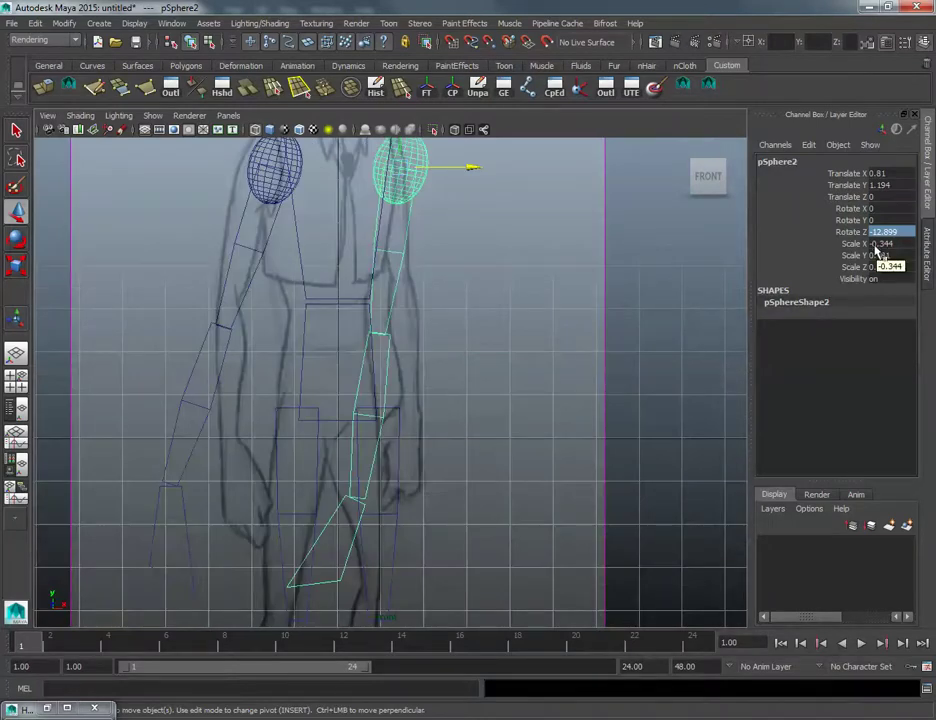
Step: Shift the copied arm slightly outward along X to a Translate X of 0.838
key("Home")
key("Delete")
key("Return")
middle_click_drag(286, 236, 289, 236)
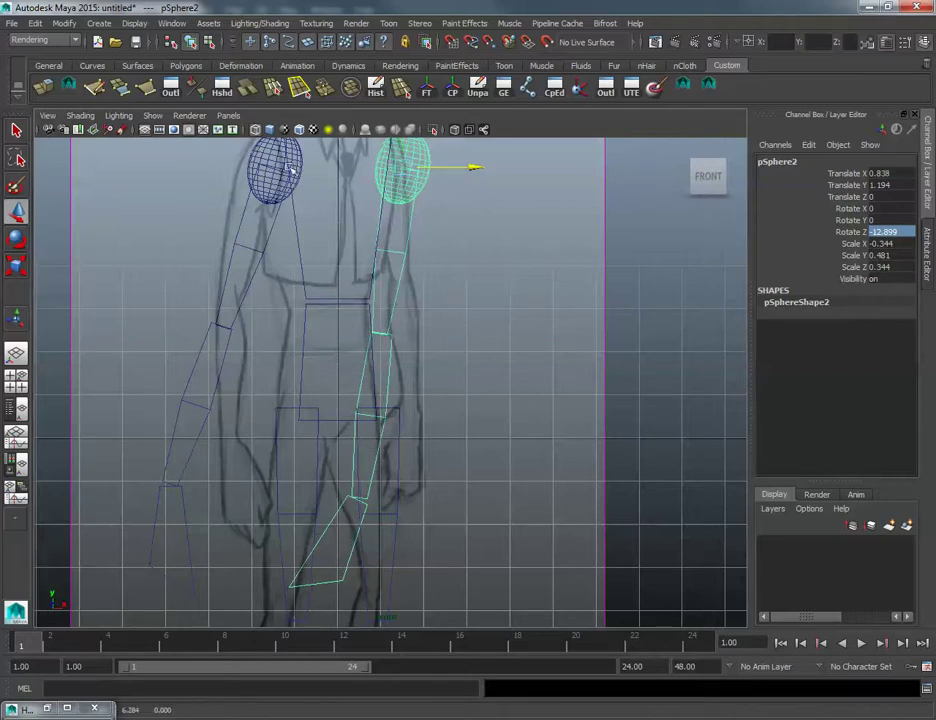
Step: Compare the transform values of both shoulder spheres and set the copied sphere's Translate X to 0.81
left_click(295, 161)
left_click(272, 162)
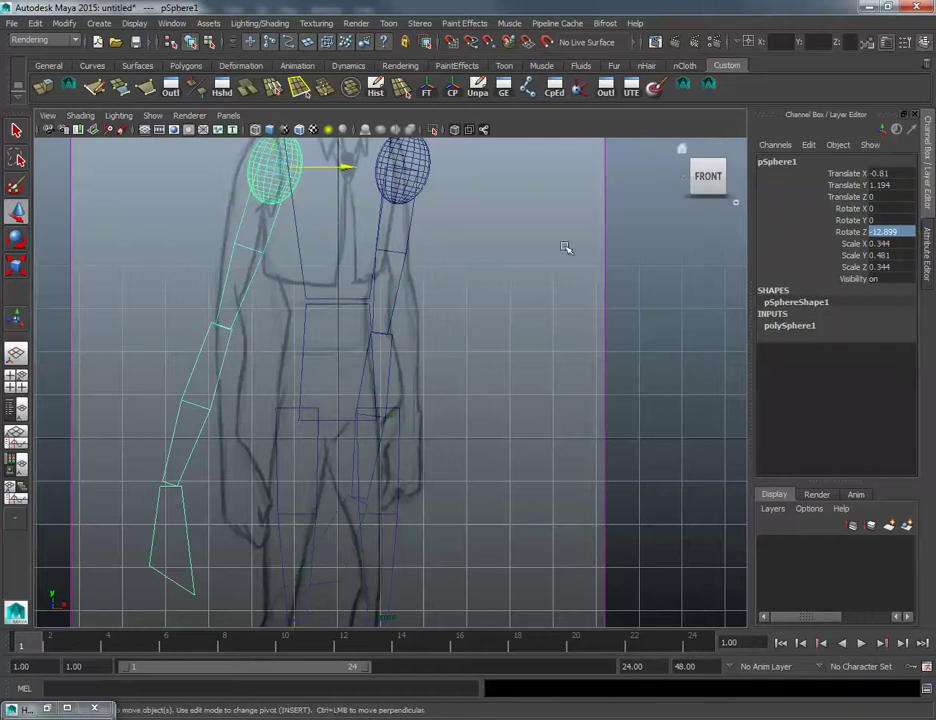
middle_click_drag(411, 206, 416, 253, "alt")
left_click(428, 206)
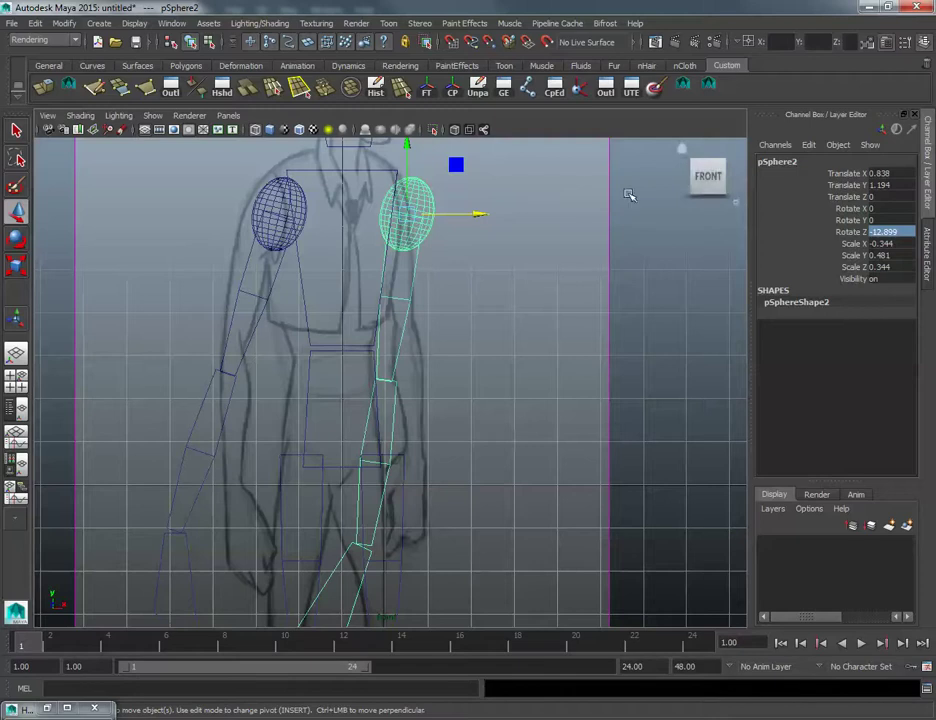
left_click(281, 194)
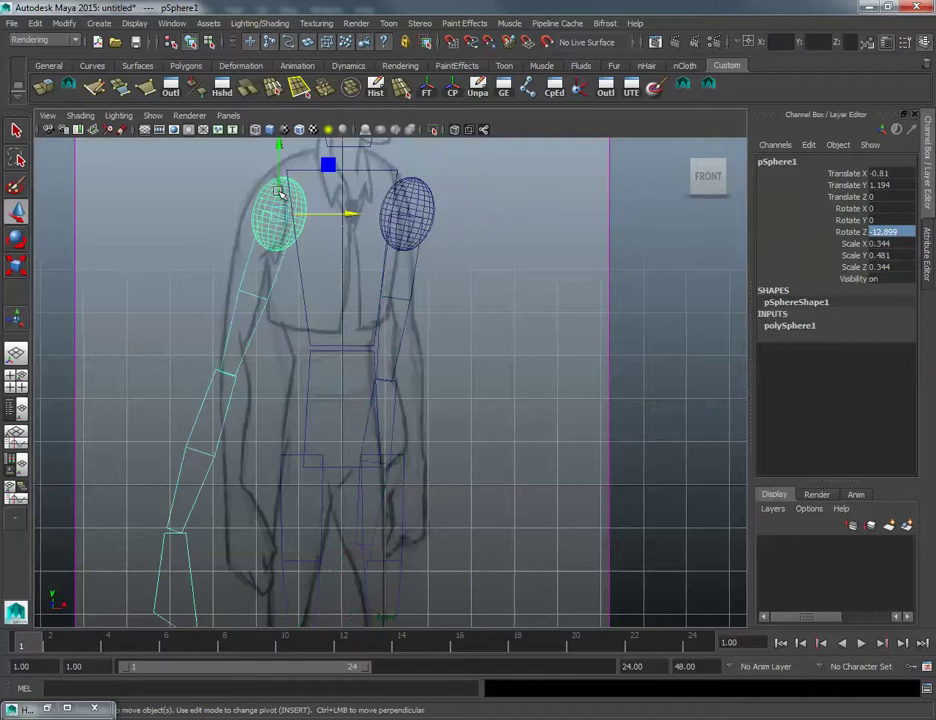
left_click(415, 194)
left_click(884, 173)
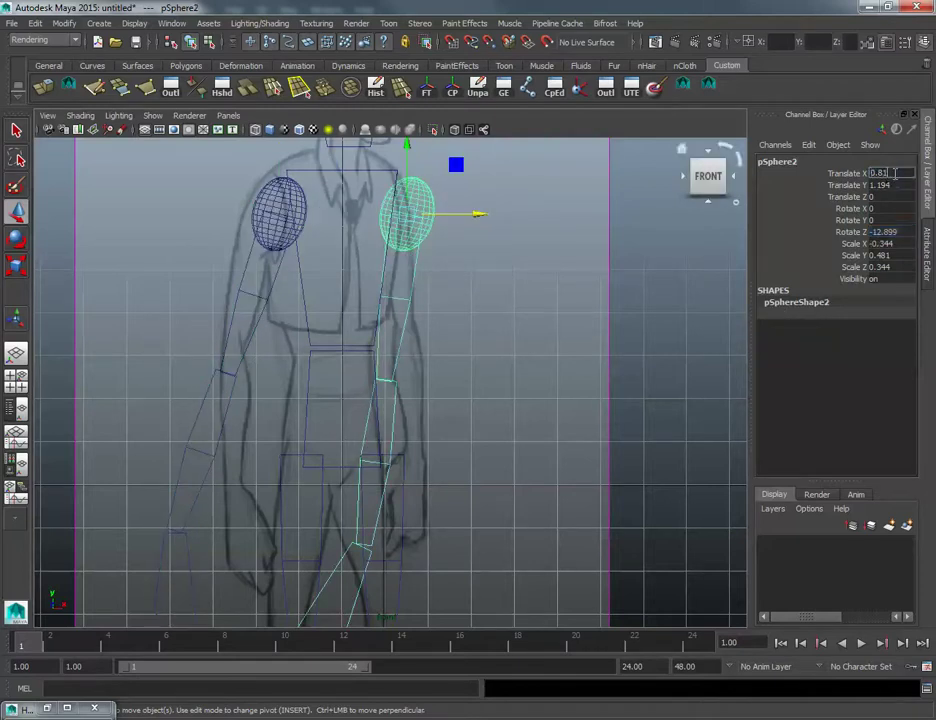
type("0.81")
key("Return")
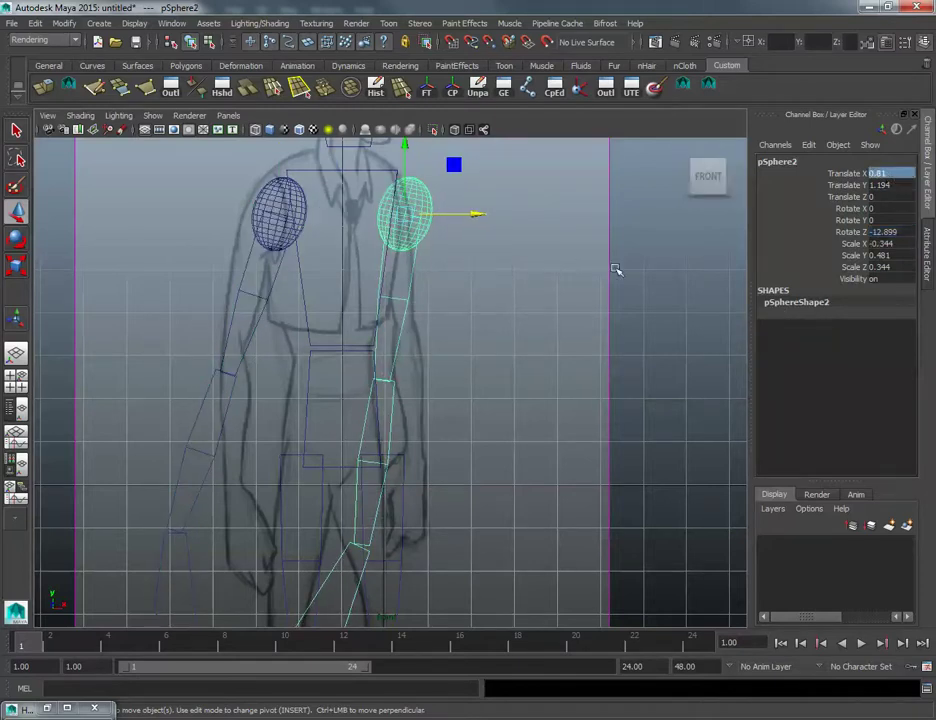
Step: Set the copied shoulder sphere's Rotate Z to 12.899 and compare its values with the original sphere's
left_click(877, 243)
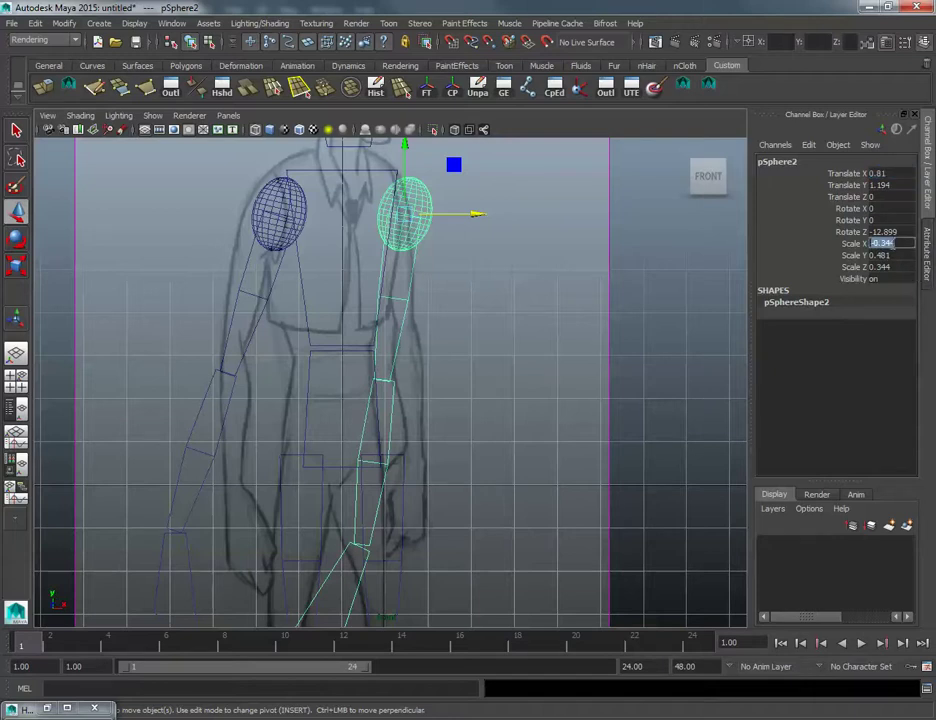
left_click(261, 216)
left_click(418, 222)
left_click(872, 232)
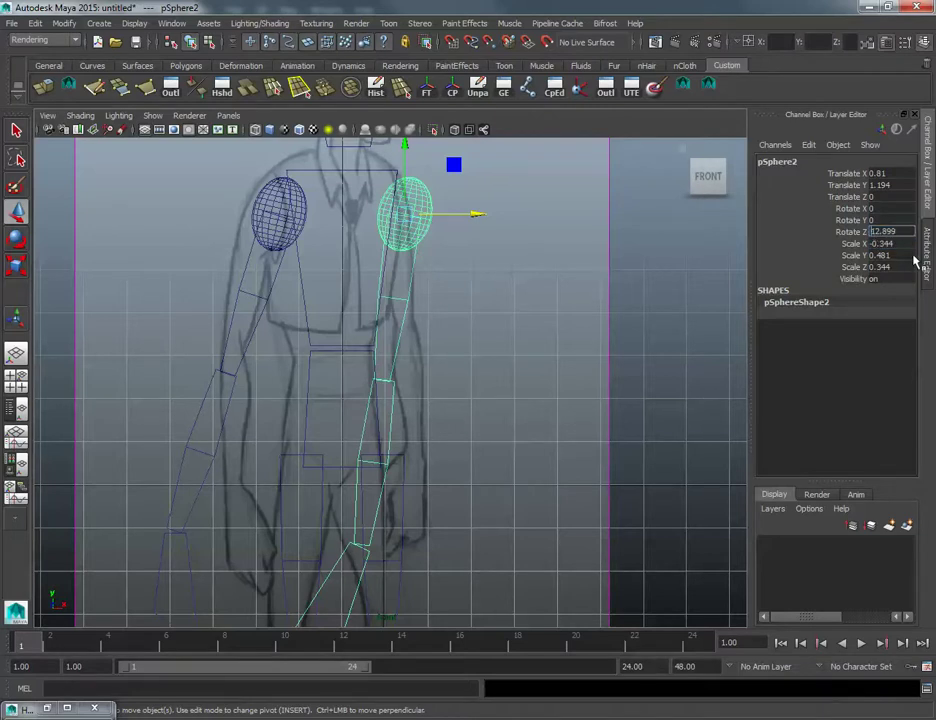
key("Return")
middle_click_drag(457, 285, 459, 289, "alt")
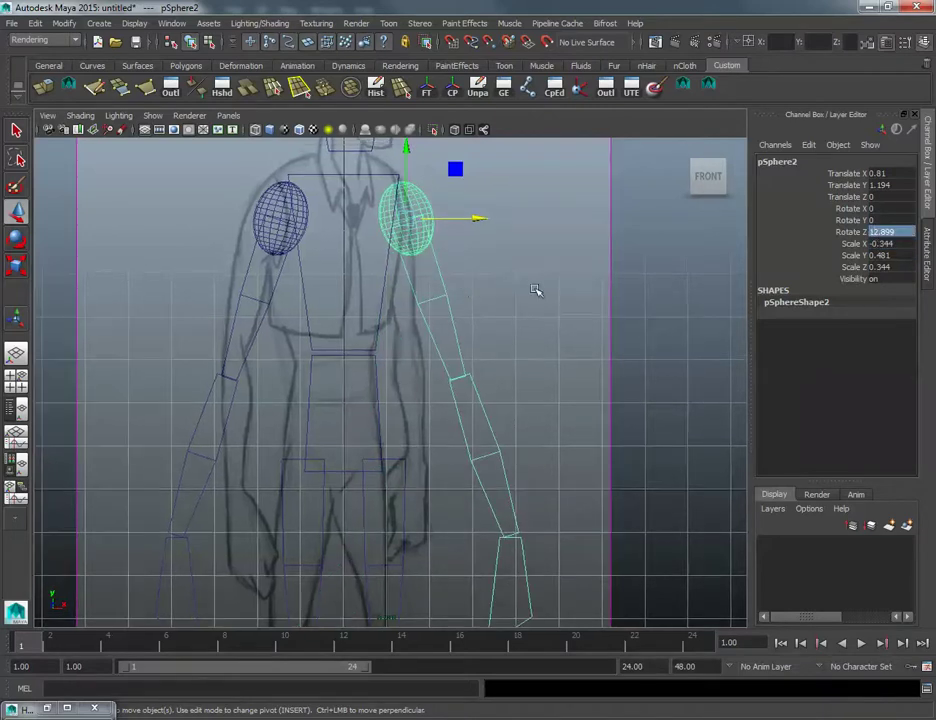
left_click(259, 201)
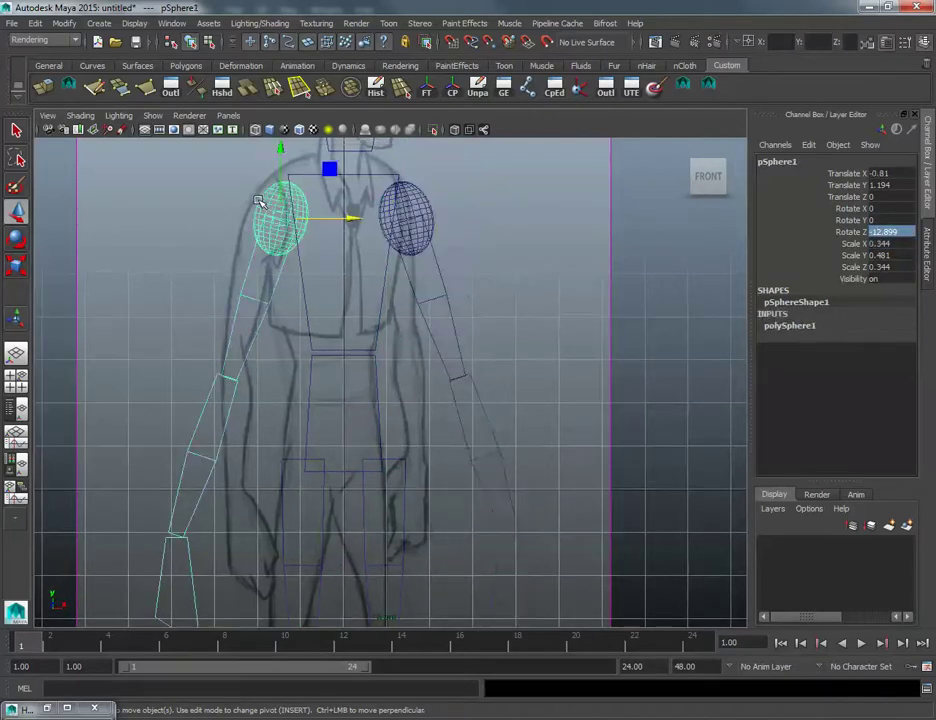
left_click(428, 206)
Step: Mirror the copied leg by setting its Scale X to -0.555
right_click_drag(445, 330, 400, 385, "alt")
middle_click_drag(406, 398, 398, 258, "alt")
left_click(395, 336)
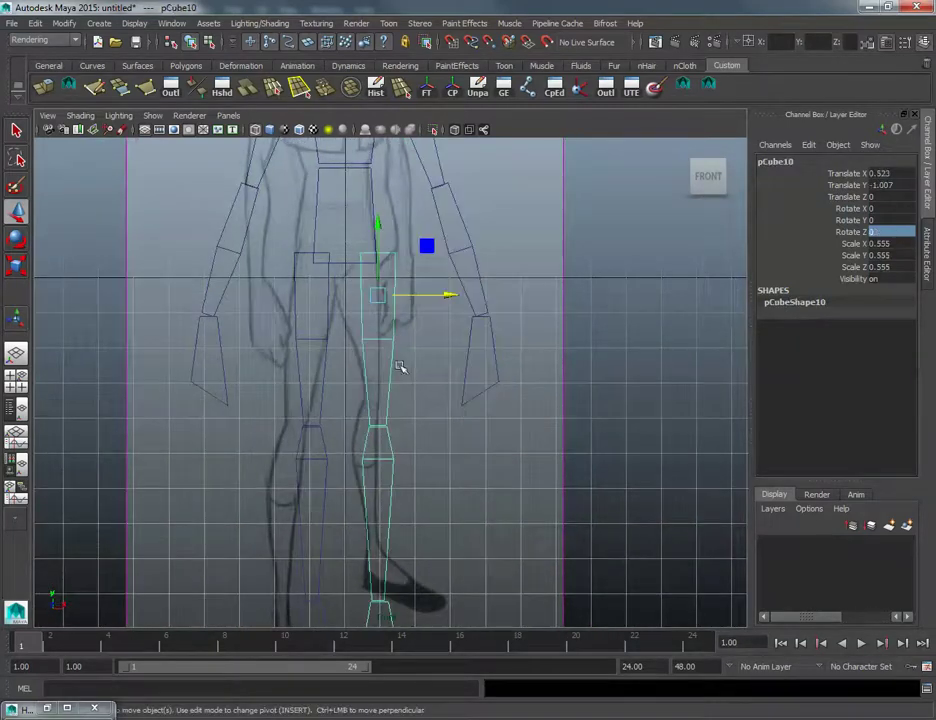
middle_click_drag(400, 367, 394, 301, "alt")
left_click(872, 244)
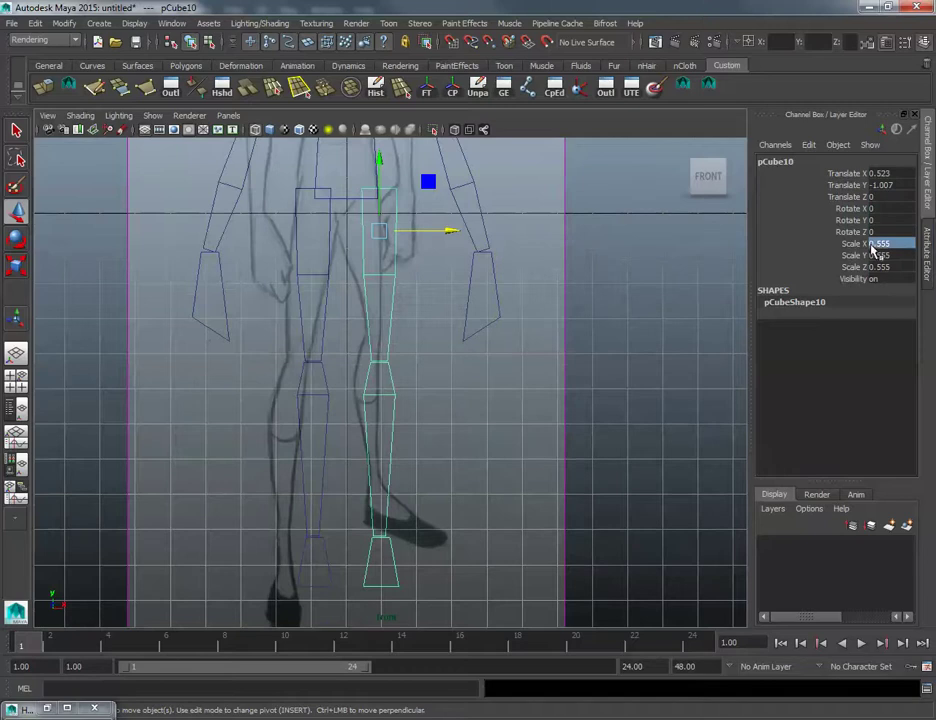
middle_click_drag(374, 450, 392, 398, "alt")
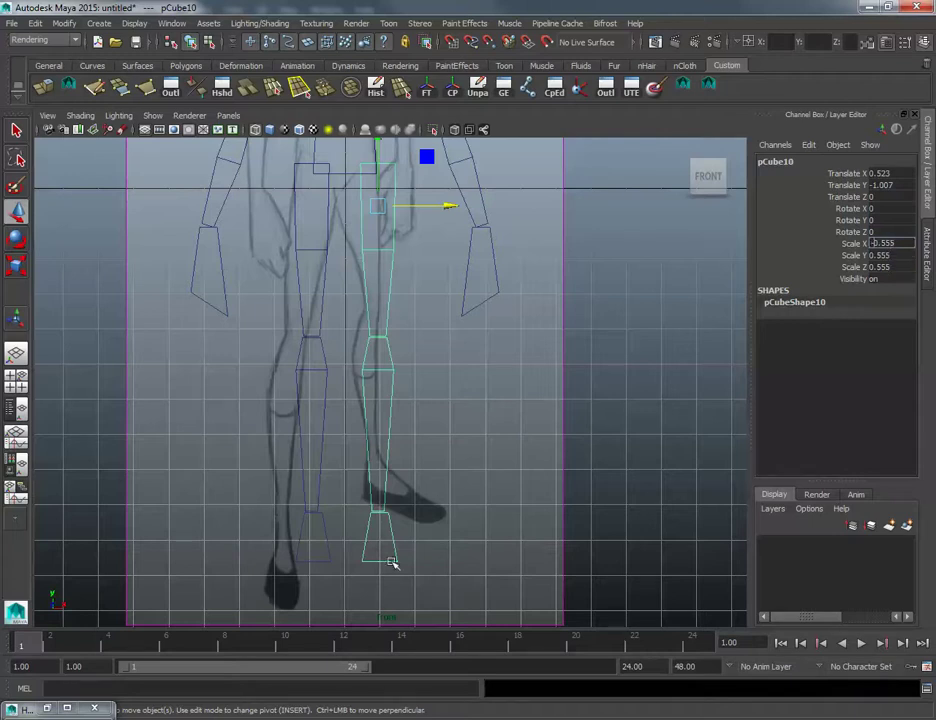
key("Return")
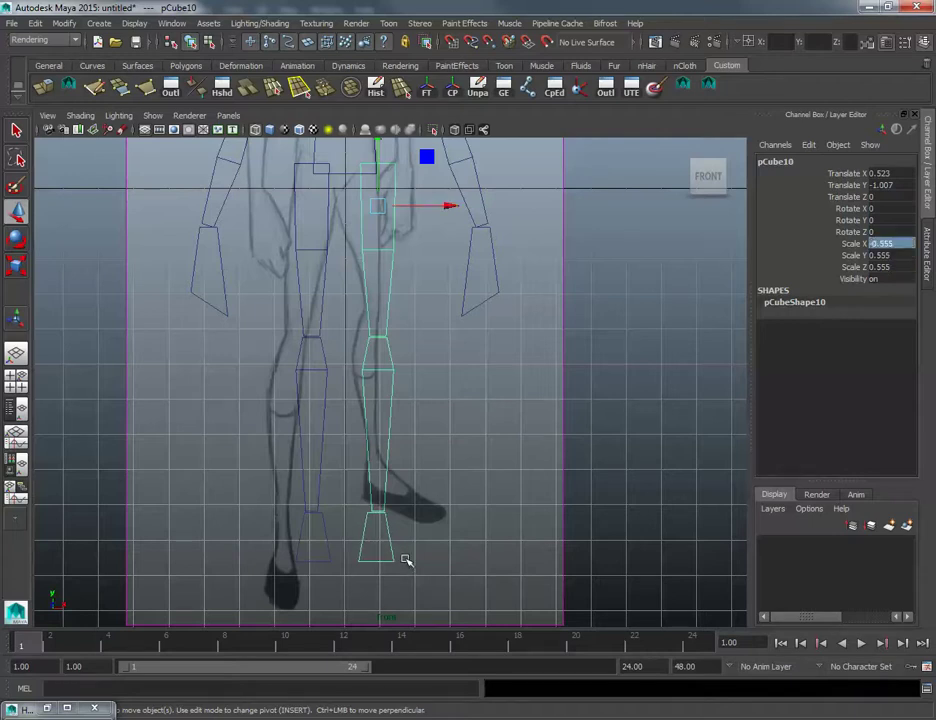
Step: In the perspective view, move the whole figure along X to a Translate X of about 7.883, clear of the reference image
middle_click_drag(382, 314, 395, 446, "alt")
key("space")
key("space")
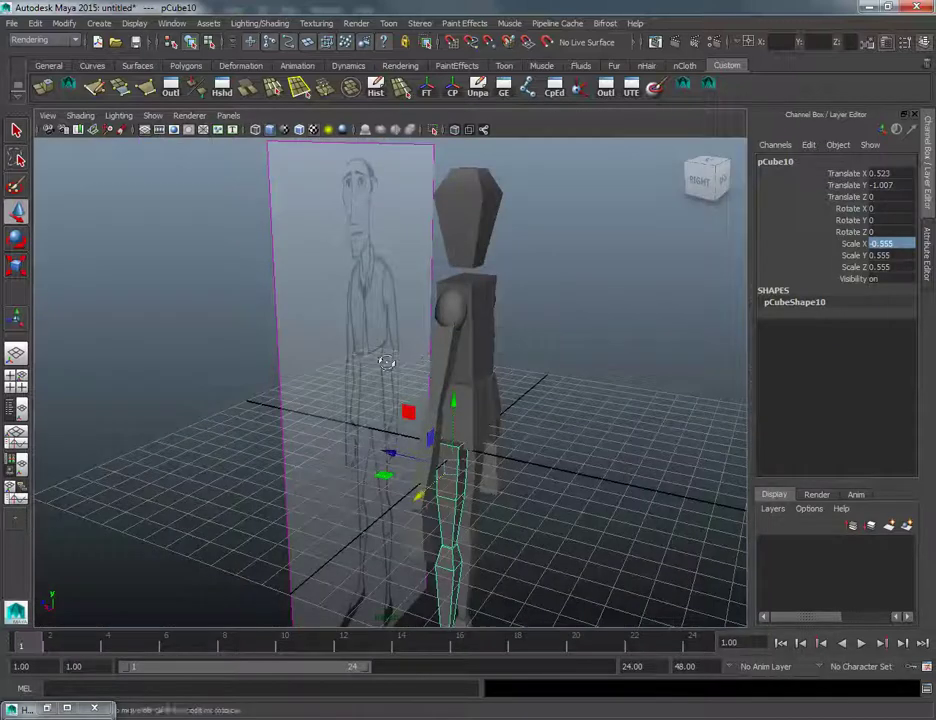
left_click_drag(386, 359, 444, 367, "alt")
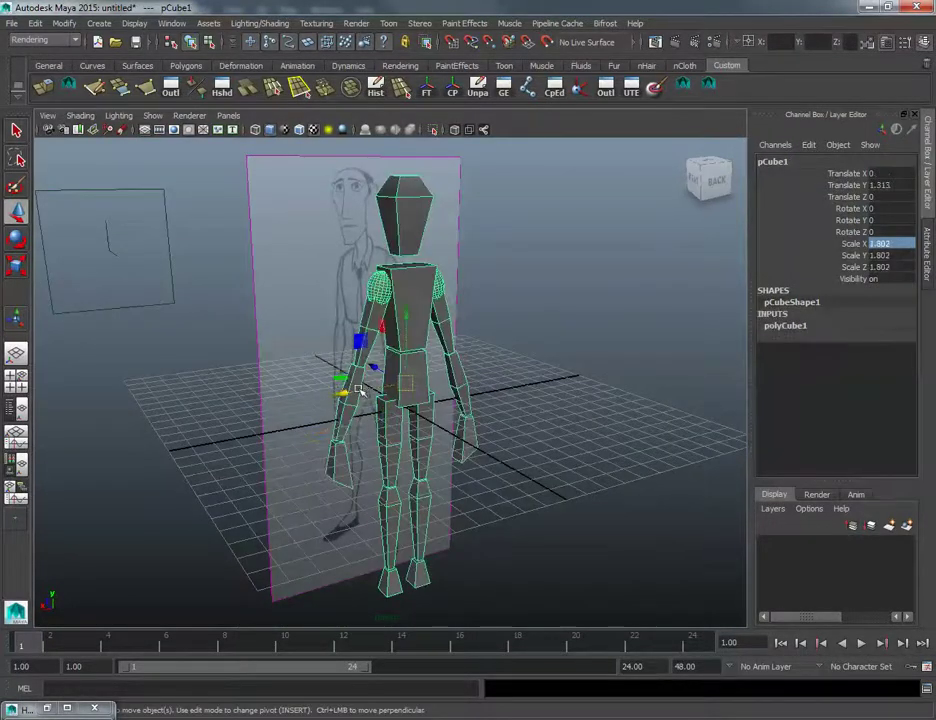
left_click_drag(358, 390, 200, 383)
mouse_move(389, 347)
left_mouse_down("alt")
mouse_move(455, 295)
mouse_move(391, 295)
mouse_move(355, 345)
mouse_move(422, 309)
mouse_move(451, 313)
mouse_move(416, 299)
mouse_move(395, 320)
mouse_move(325, 342)
mouse_move(398, 328)
left_mouse_up("alt")
key("q")
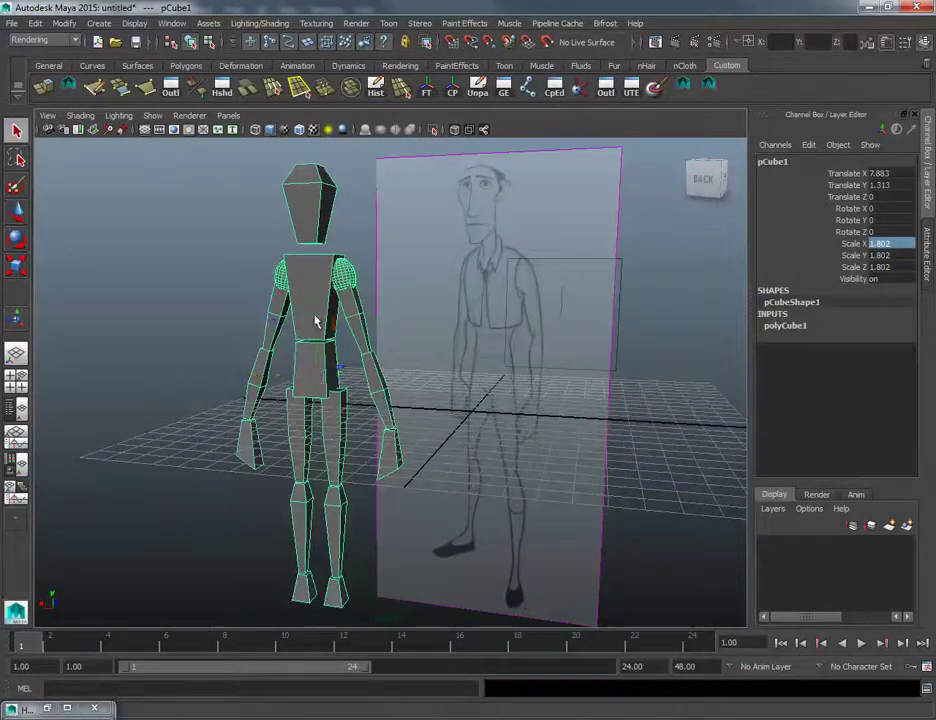
Step: Select the torso's faces and cut them horizontally through the middle with Cut Faces set to the ZX plane
left_click(320, 320)
mouse_move(322, 320)
left_mouse_down("alt")
mouse_move(339, 322)
mouse_move(330, 317)
left_mouse_up("alt")
right_click_drag(328, 311, 331, 342)
left_click(310, 334)
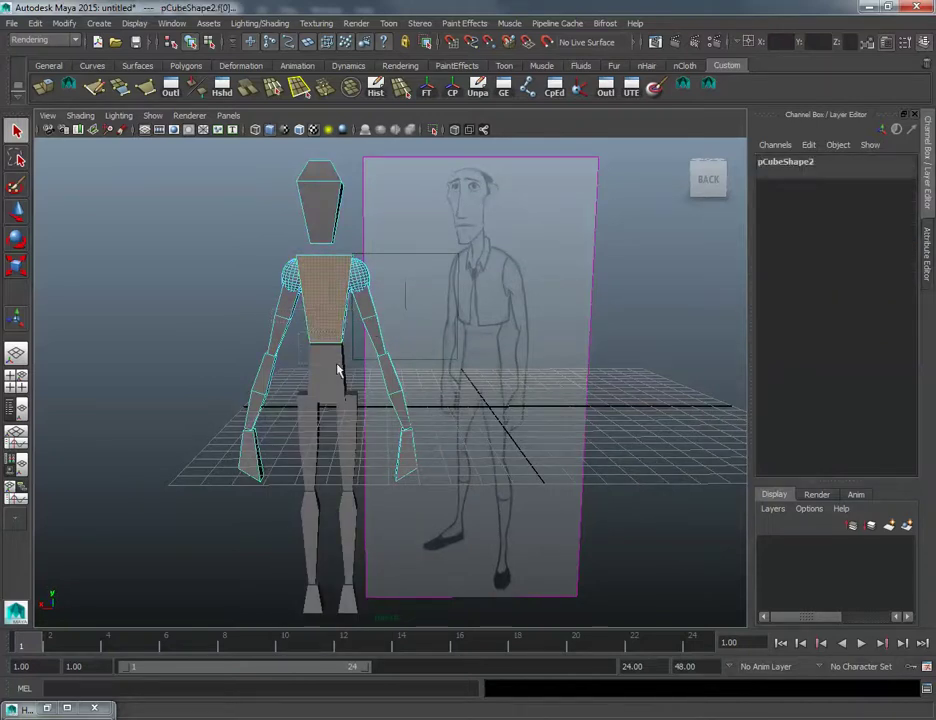
left_click_drag(350, 370, 346, 123, "alt")
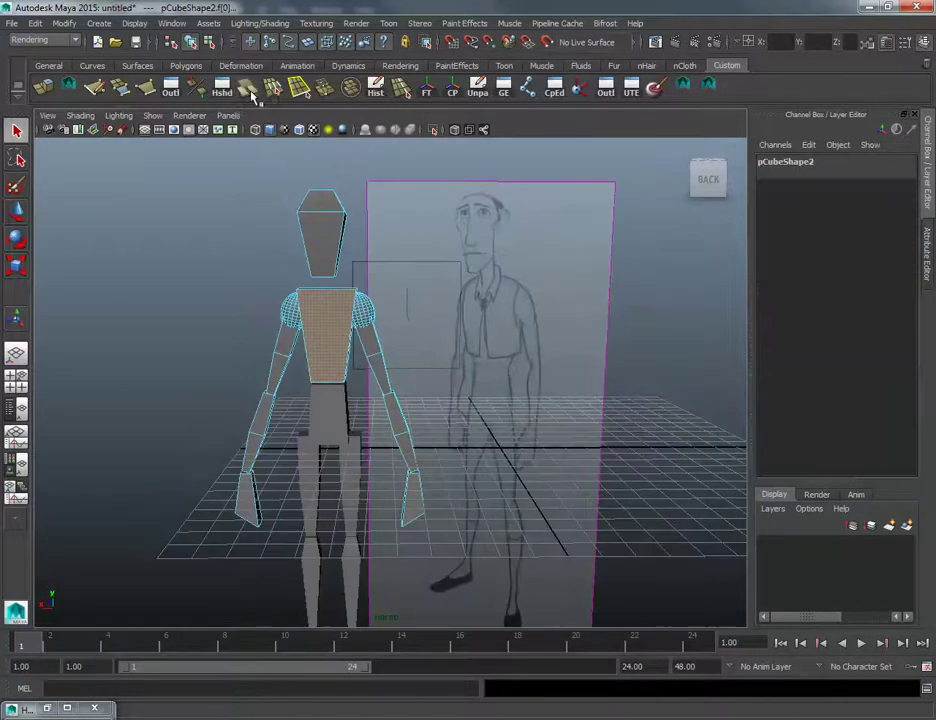
left_click(250, 89)
left_click(600, 449)
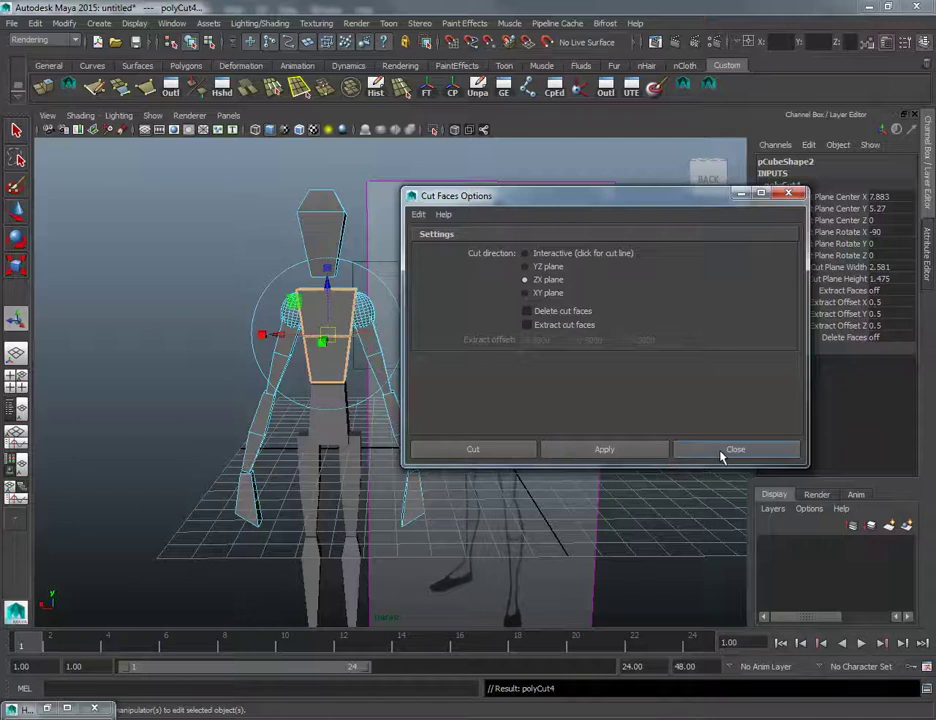
left_click(730, 449)
Step: Scale the torso's new middle row of vertices outward to broaden the lower chest
left_click_drag(430, 470, 359, 397, "alt")
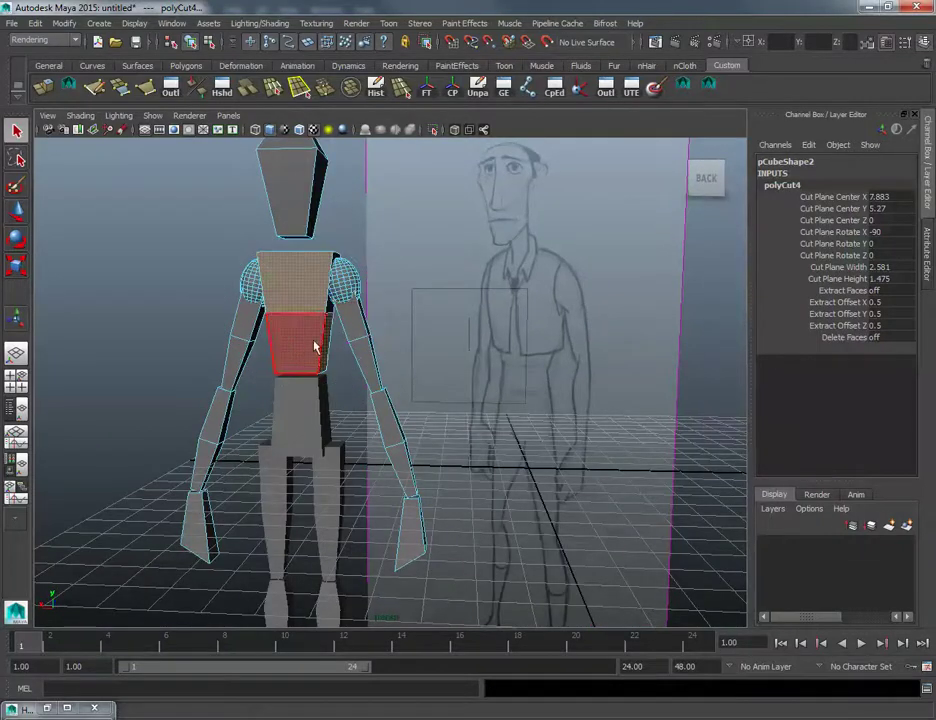
right_click_drag(310, 340, 255, 337)
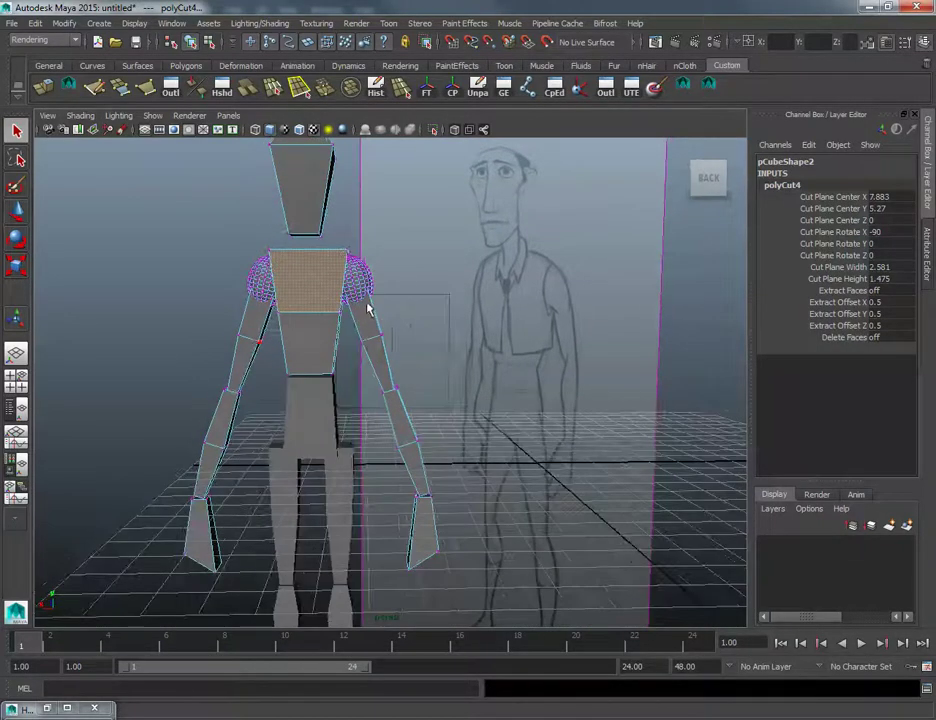
key("r")
left_click_drag(364, 314, 323, 266)
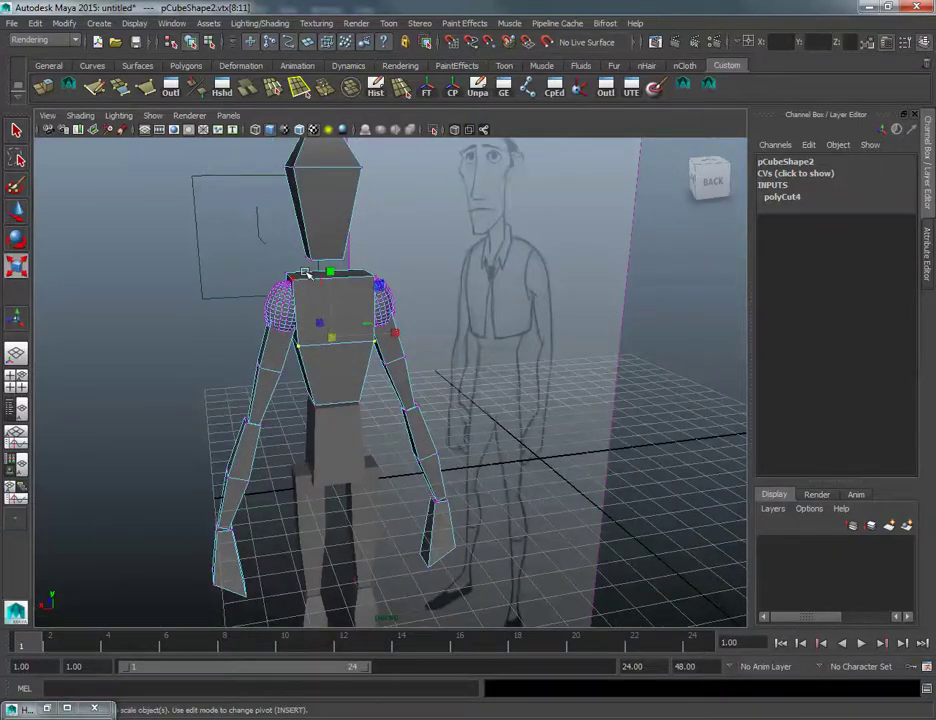
Step: Scale down the top face of the torso slightly and return to object selection
right_click_drag(305, 273, 305, 303)
left_click(303, 274)
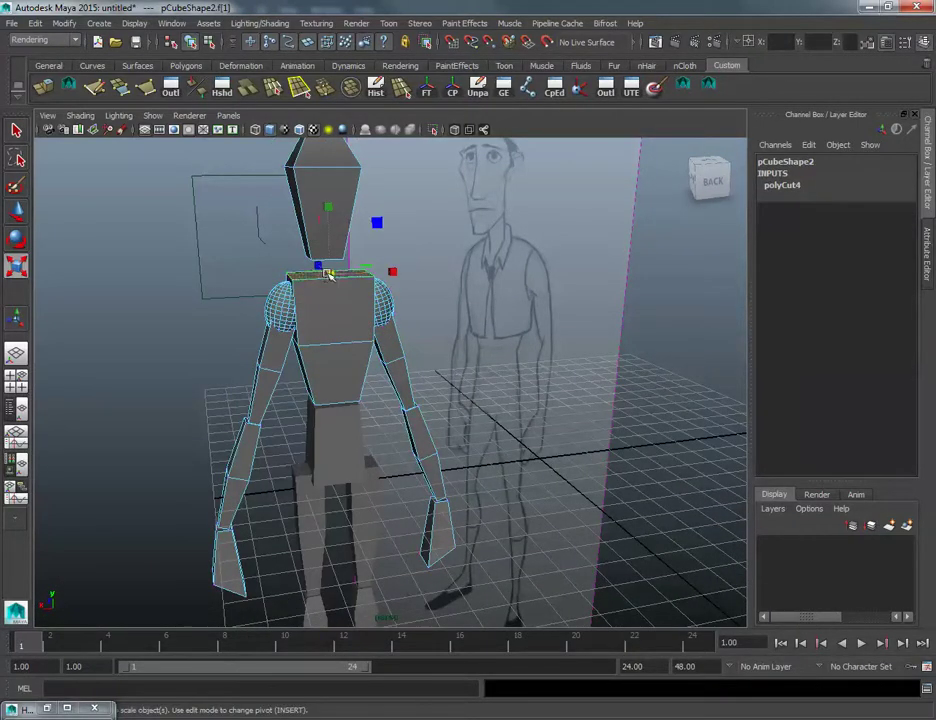
mouse_move(328, 275)
left_mouse_down()
mouse_move(299, 292)
mouse_move(310, 285)
left_mouse_up()
left_click(188, 42)
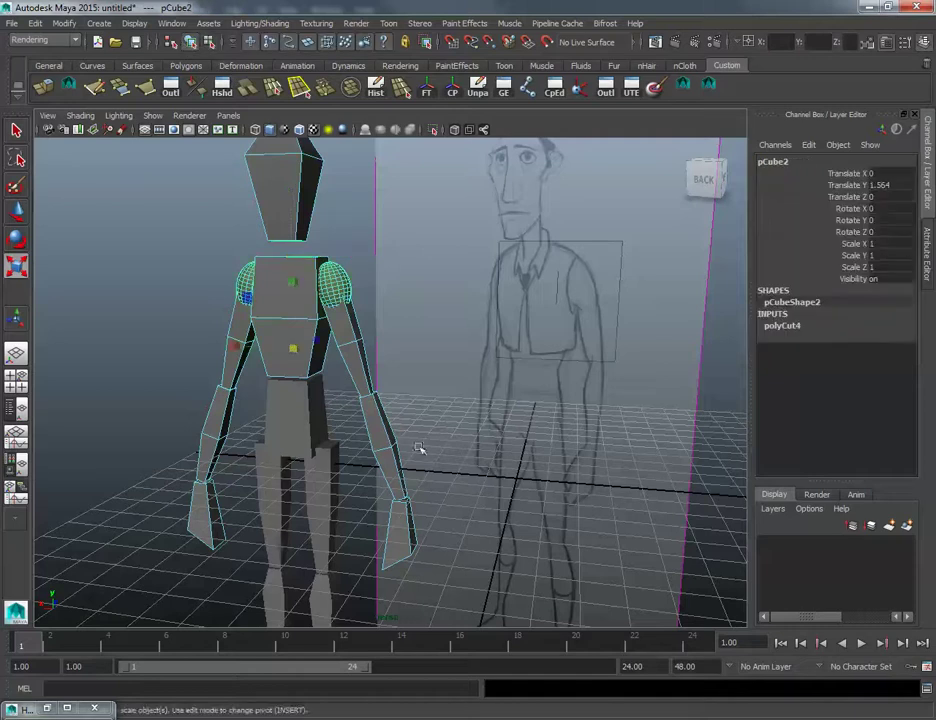
left_click_drag(418, 449, 323, 373, "alt")
left_click_drag(392, 390, 315, 382, "alt")
left_click(313, 383)
left_click(358, 383, "shift")
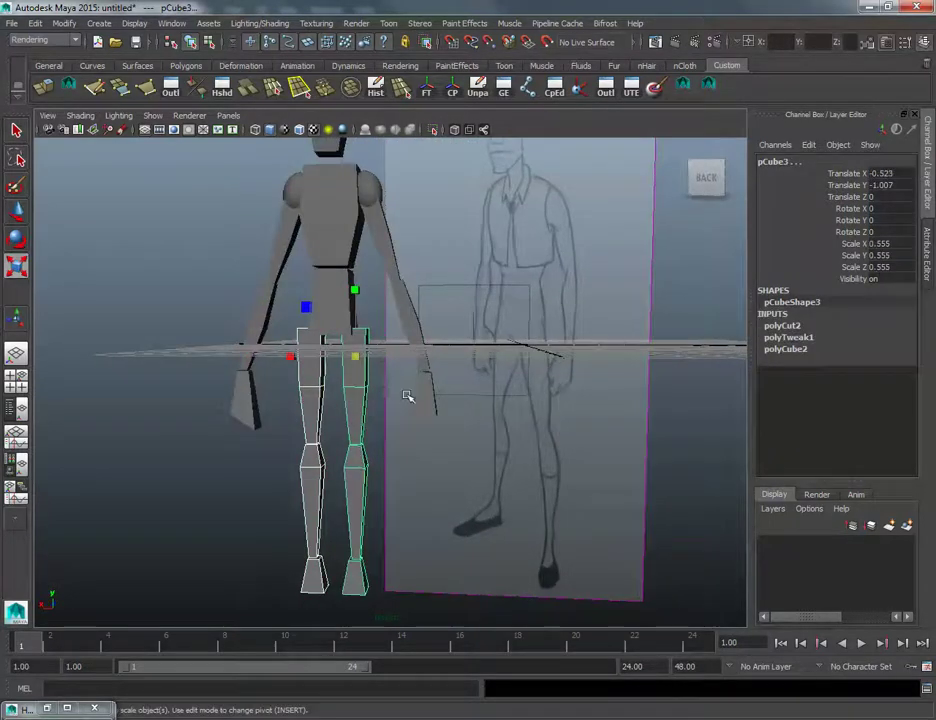
left_click_drag(408, 395, 311, 399, "alt")
key("e")
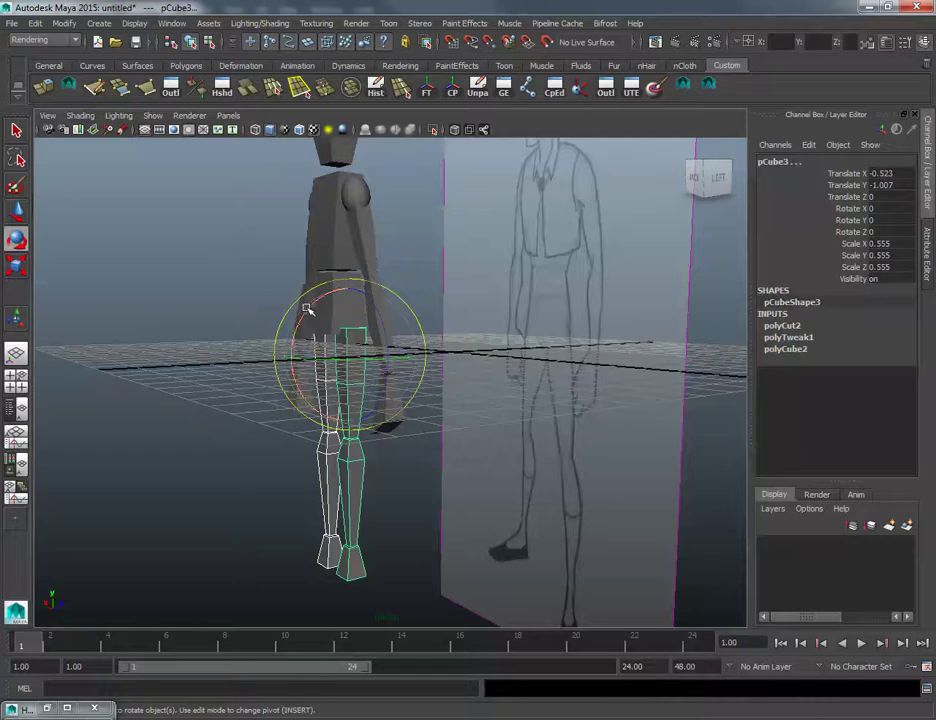
left_click_drag(307, 313, 364, 402, "alt")
right_click_drag(364, 402, 313, 406)
left_click_drag(374, 516, 354, 502, "alt")
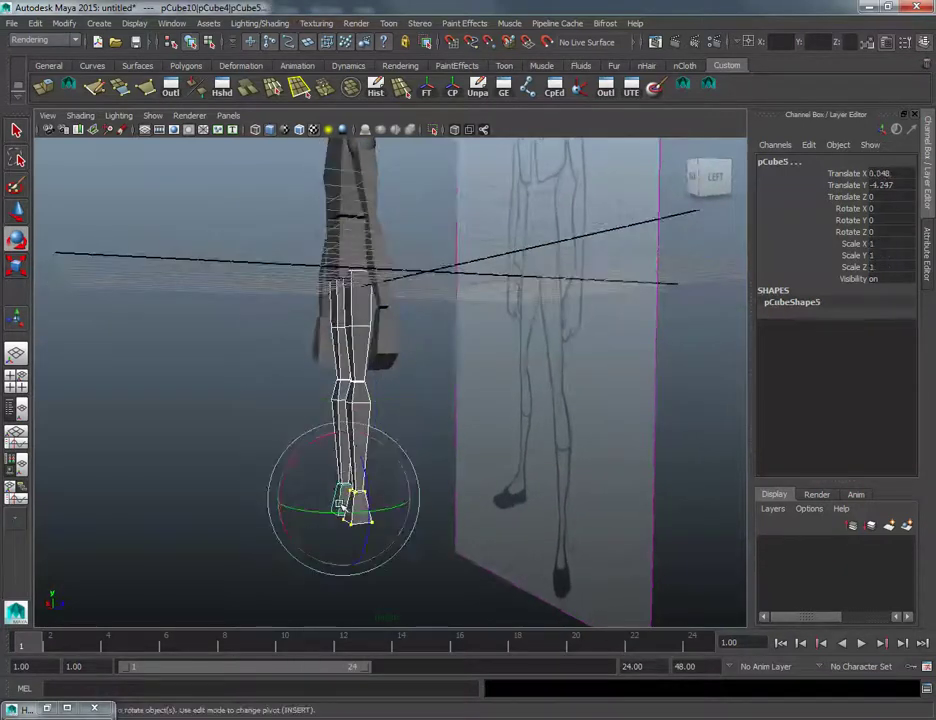
Step: Show the vertices of the whole pelvis-rooted hierarchy in component mode and select the pelvis block's upper vertices
key("q")
left_click(345, 254)
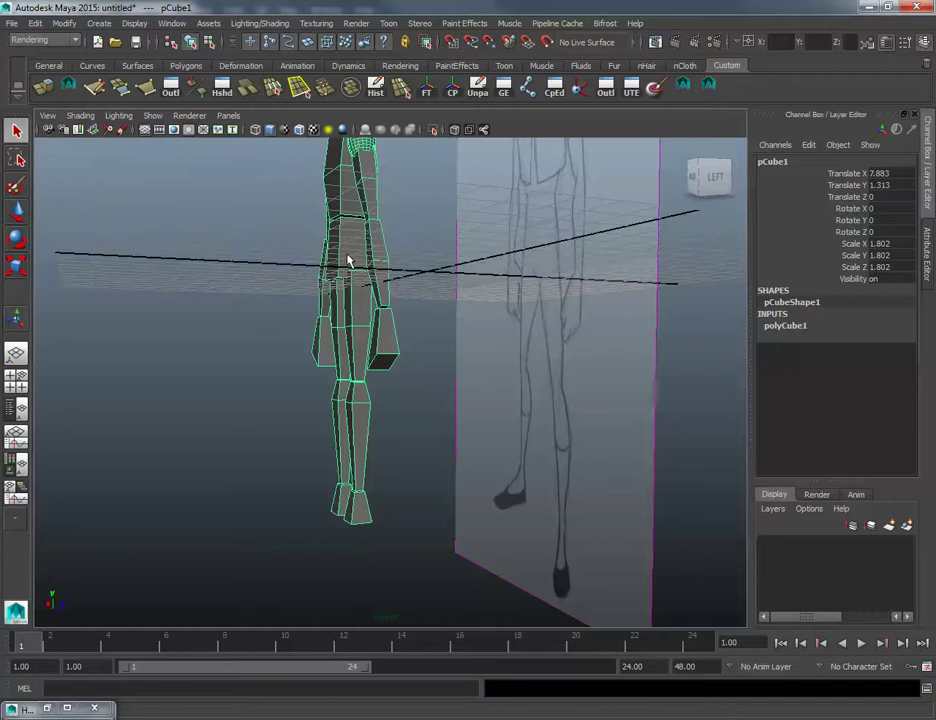
left_click(209, 44)
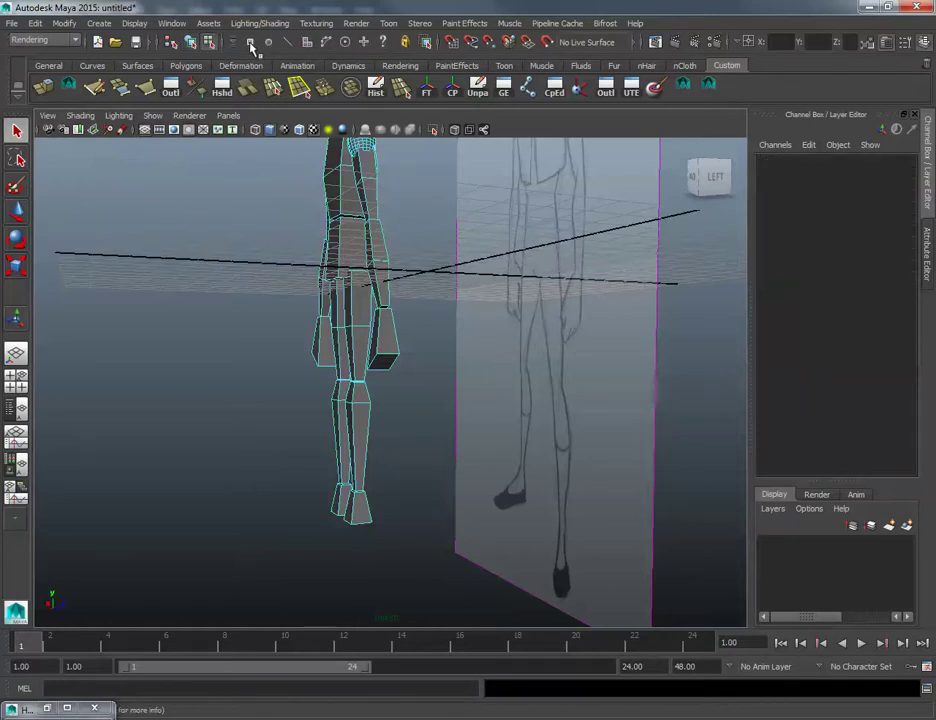
left_click(250, 44)
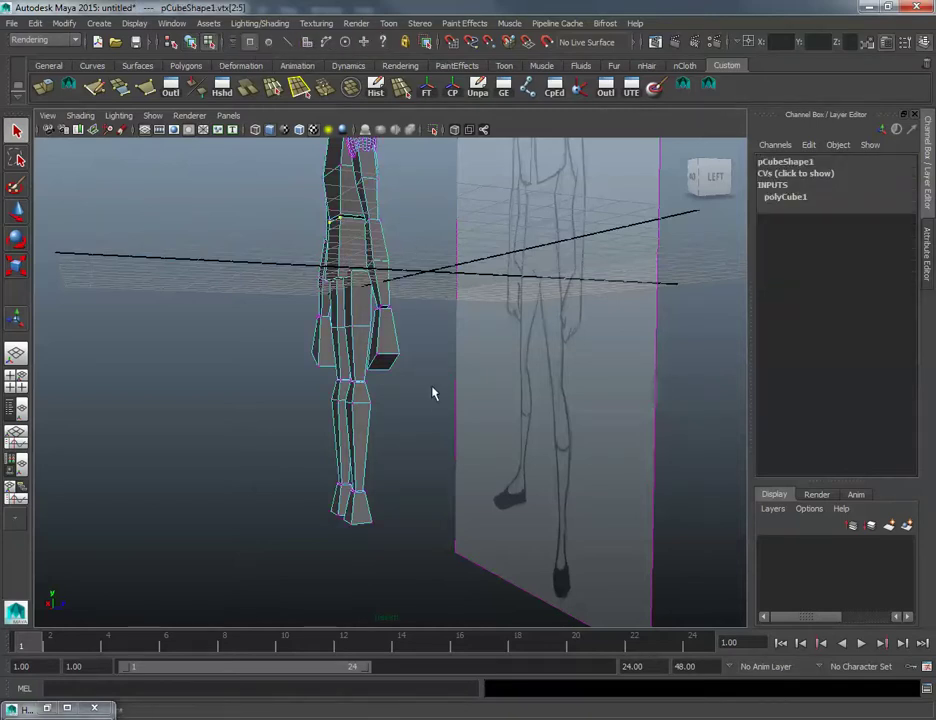
left_click_drag(435, 393, 396, 333, "alt")
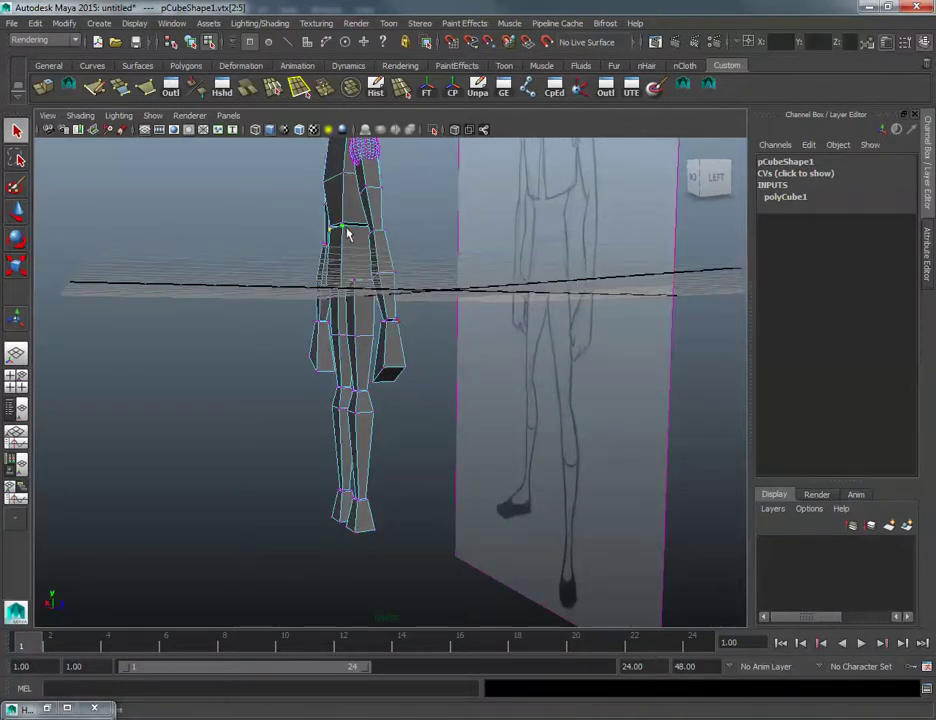
left_click_drag(459, 464, 432, 466, "alt")
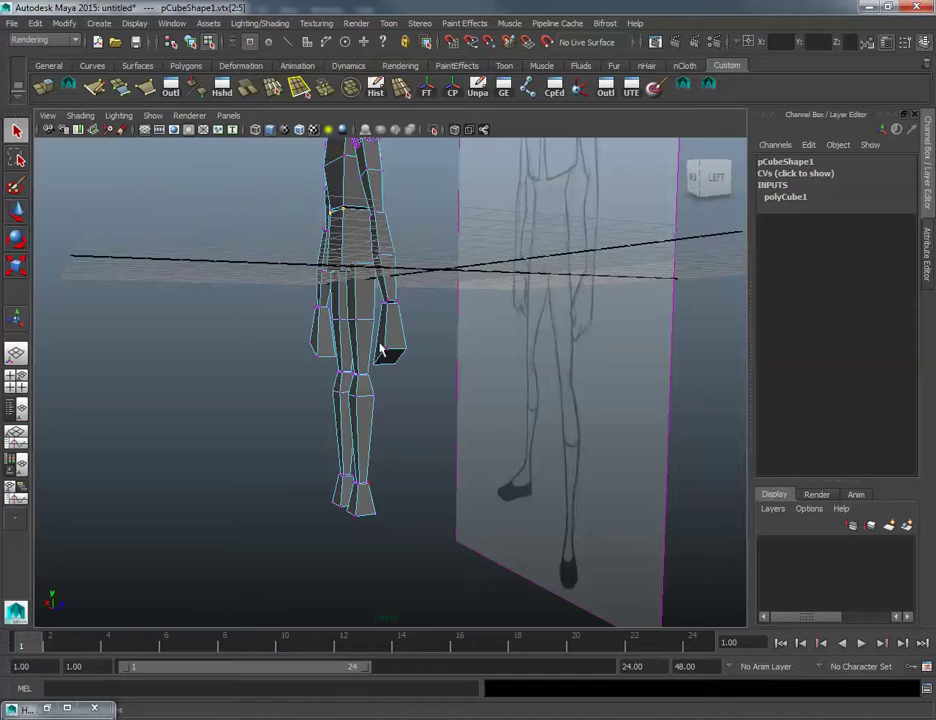
Step: Move the front bottom vertices of both feet forward to lengthen the feet, and return to object mode with the whole figure selected
left_click_drag(400, 450, 336, 510, "alt")
key("w")
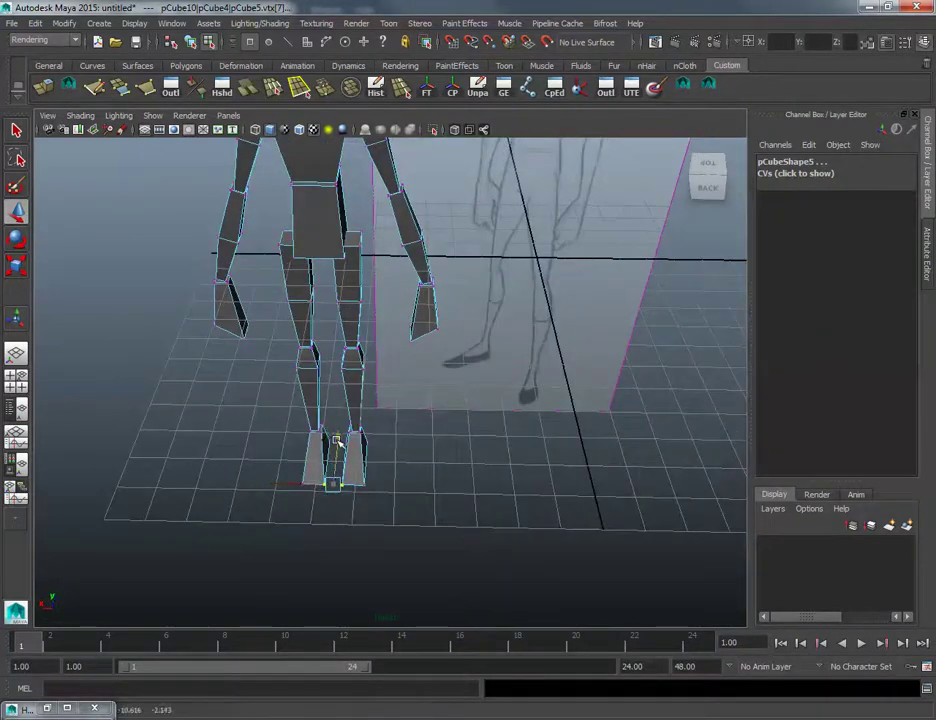
left_click_drag(337, 442, 324, 313, "alt")
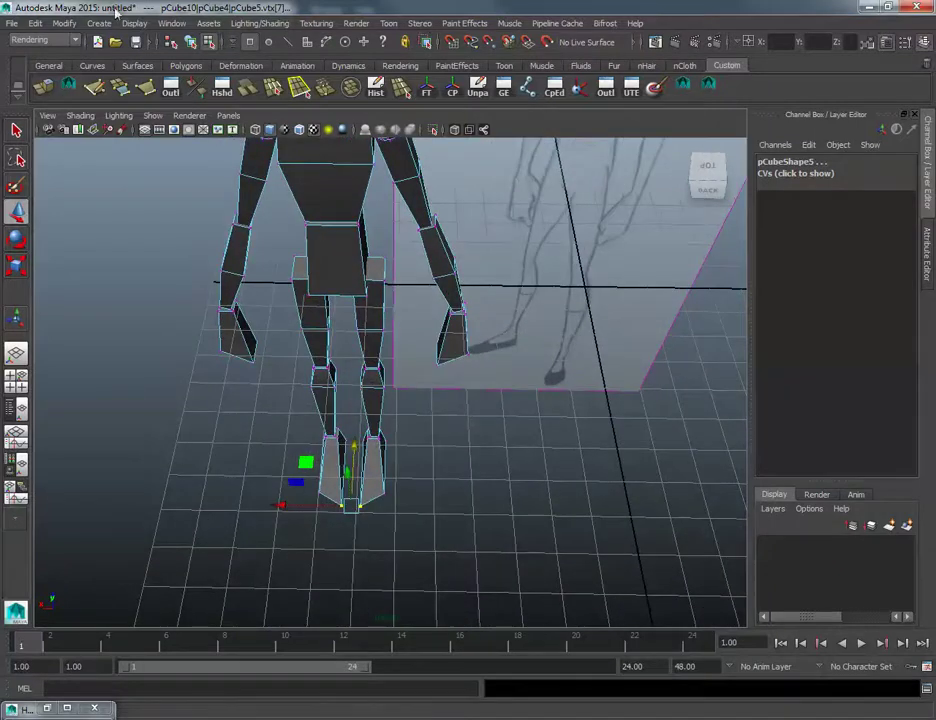
left_click(191, 42)
right_click_drag(370, 335, 349, 319, "alt")
left_click_drag(349, 319, 345, 355, "alt")
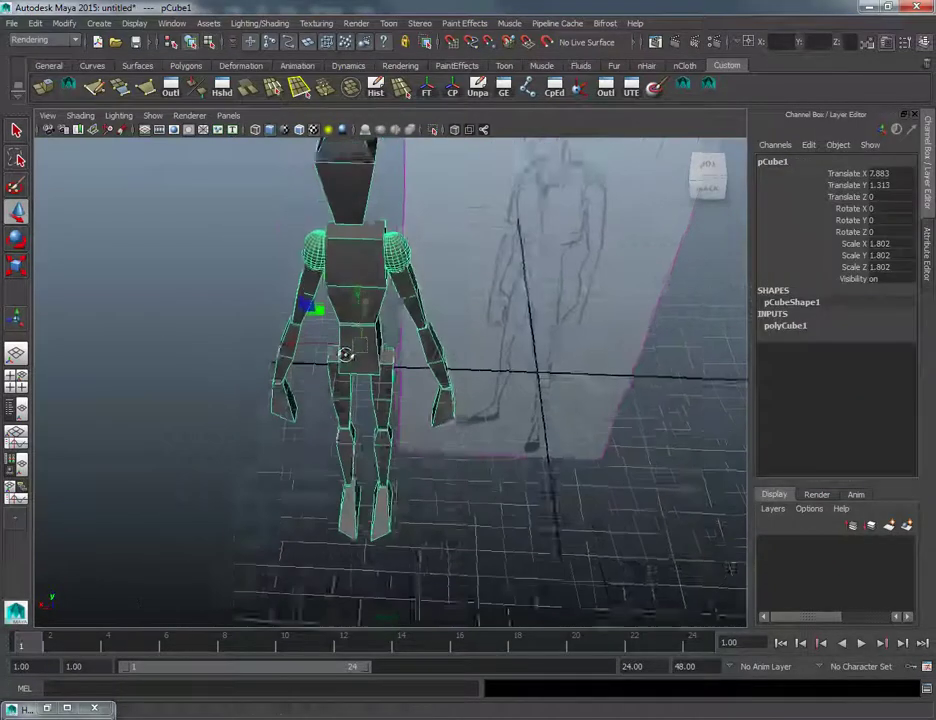
right_click_drag(345, 355, 357, 369, "alt")
left_click_drag(357, 369, 250, 385, "alt")
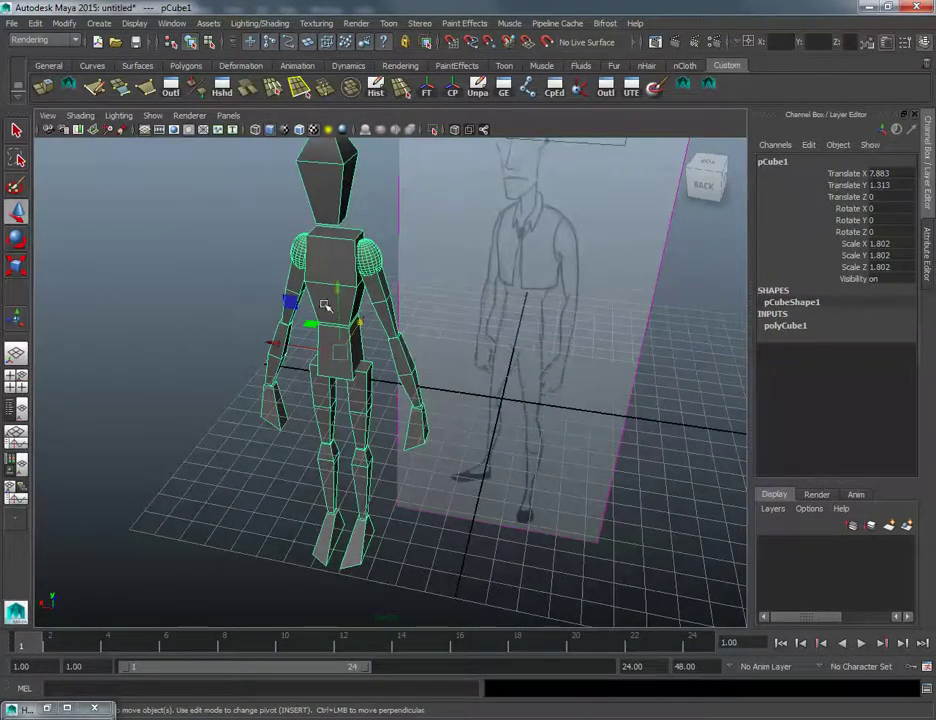
Step: Try combining the whole figure into a single mesh, undo the combination and restore object mode
middle_click_drag(324, 305, 319, 323, "alt")
key("space")
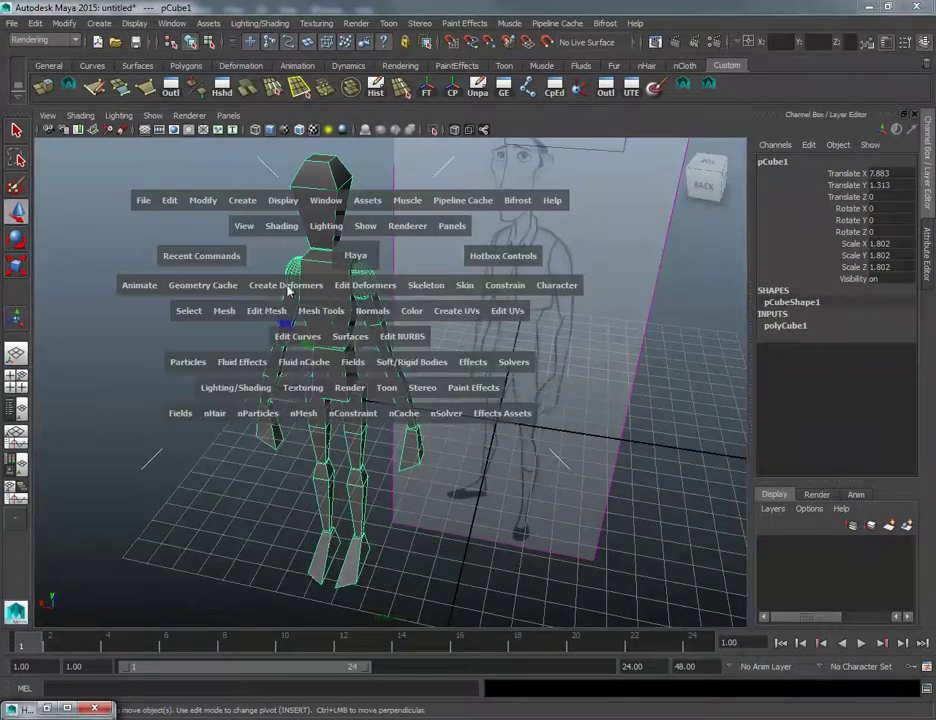
left_click(247, 312)
mouse_move(240, 347)
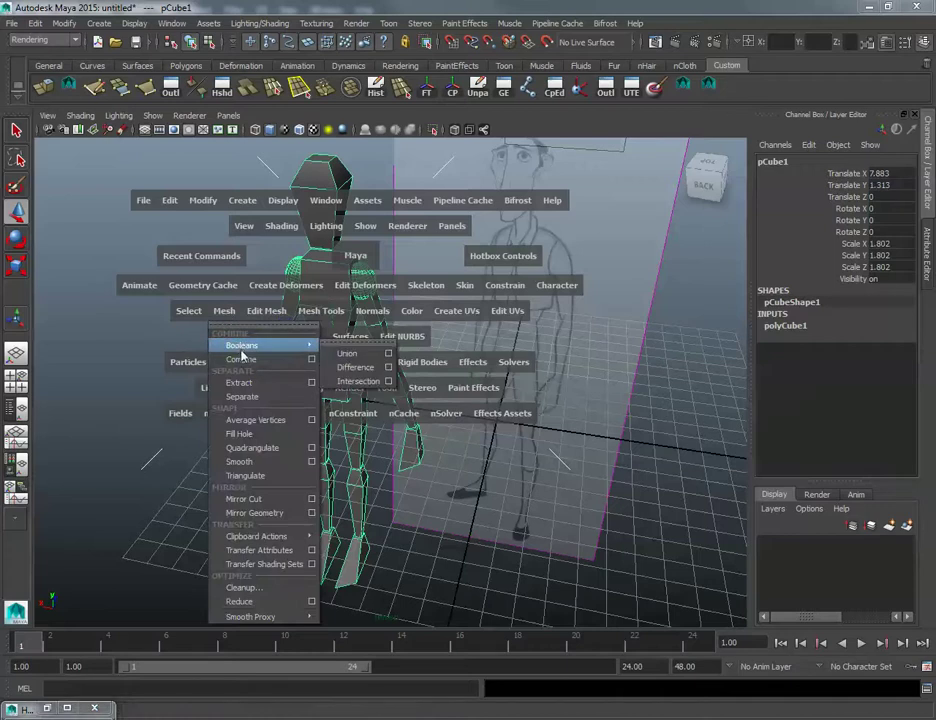
left_click(240, 359)
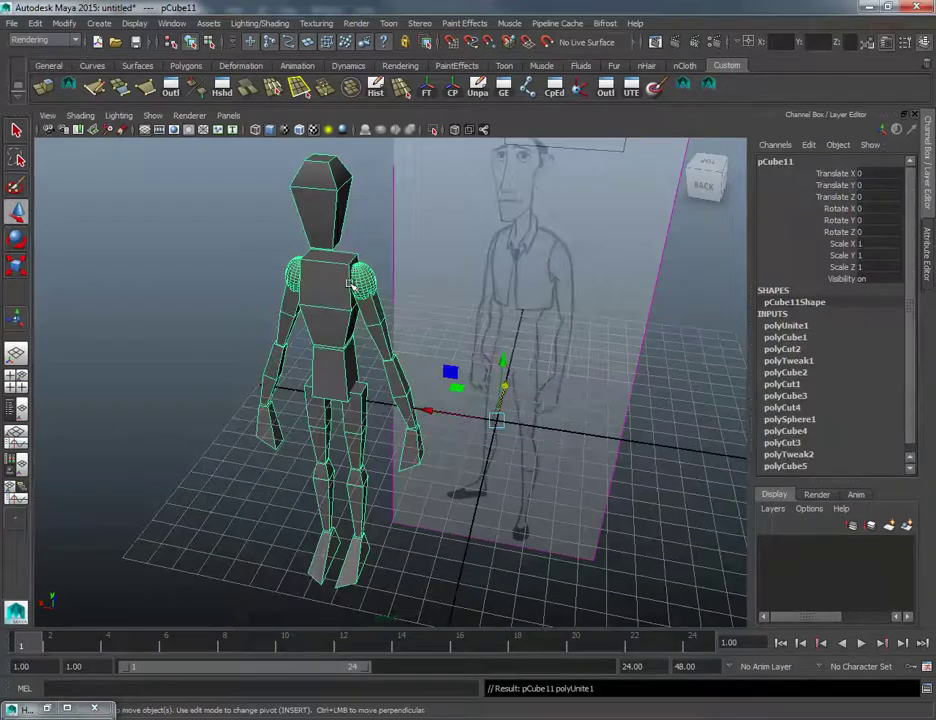
left_click_drag(350, 285, 386, 313, "alt")
key("ctrl+z")
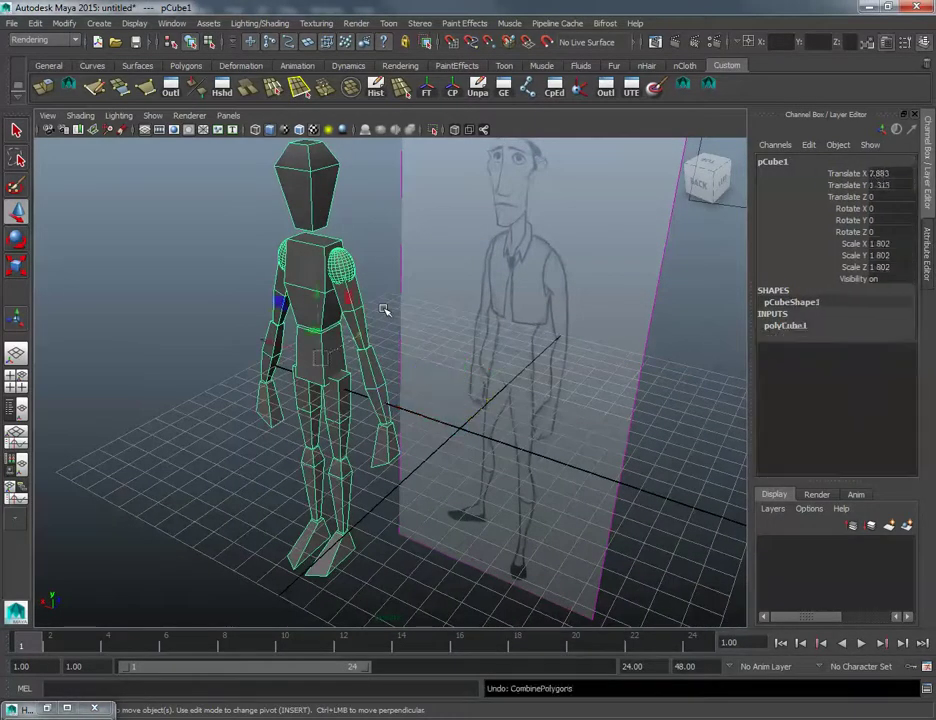
key("ctrl+z")
left_click(190, 42)
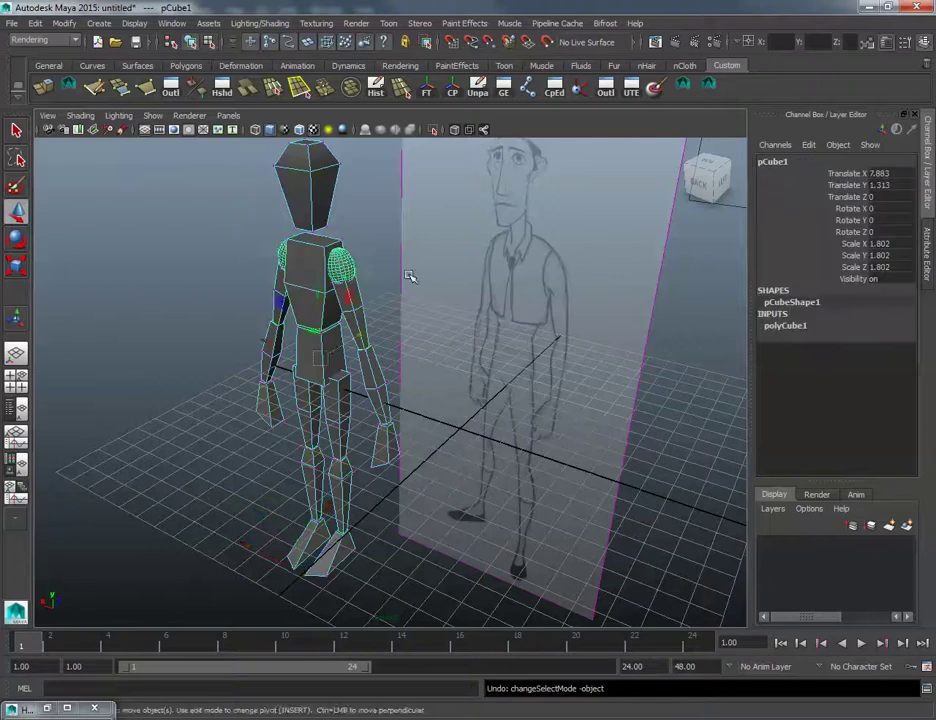
Step: Bring the whole figure back in front of the reference by setting its Translate X to 0
middle_click_drag(410, 276, 391, 286, "alt")
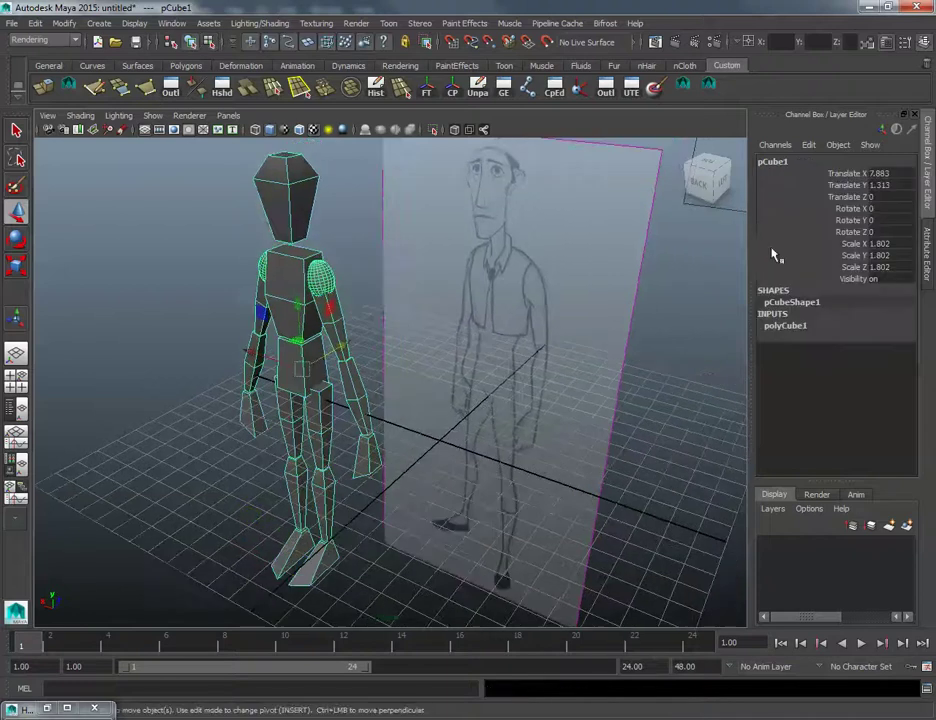
double_click(880, 173)
type("0")
key("Return")
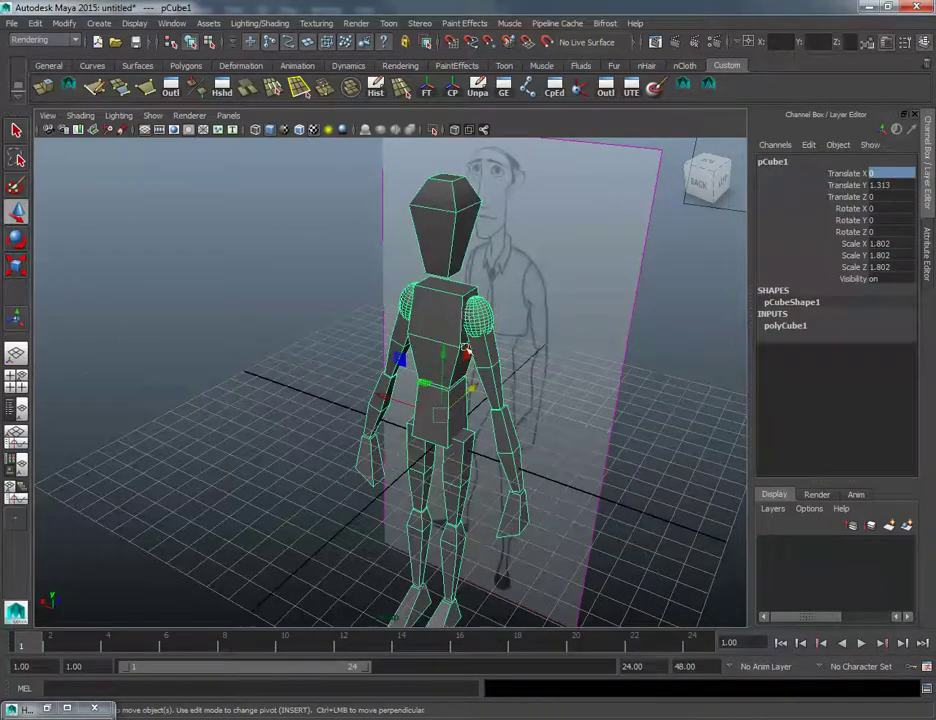
Step: Combine the whole selected figure, from head to feet, into a single polygon mesh
left_click_drag(464, 347, 406, 297, "alt")
key("space")
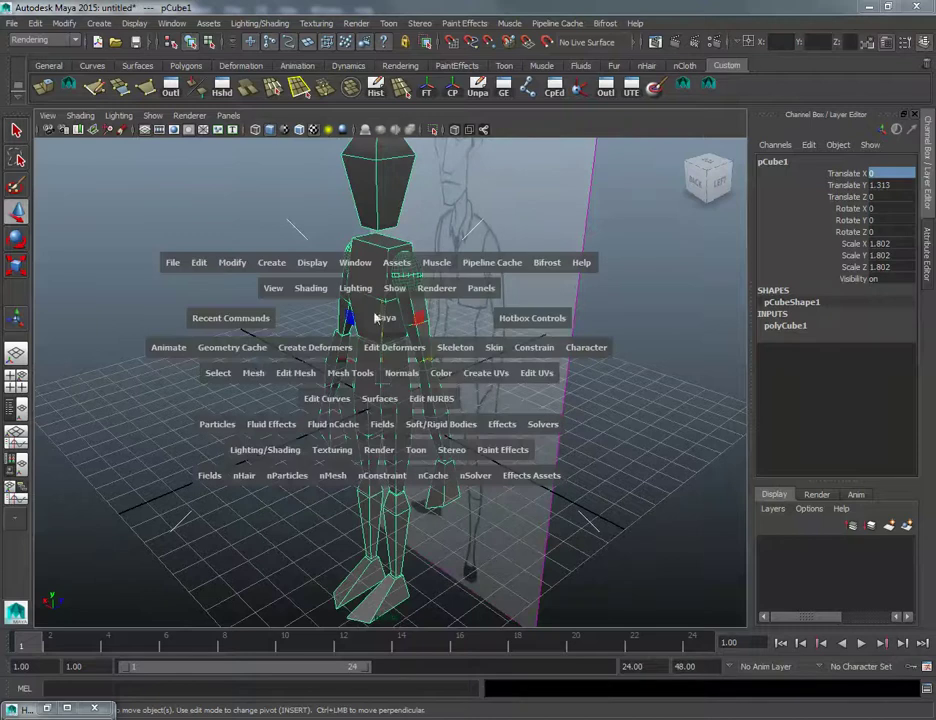
left_click(253, 372)
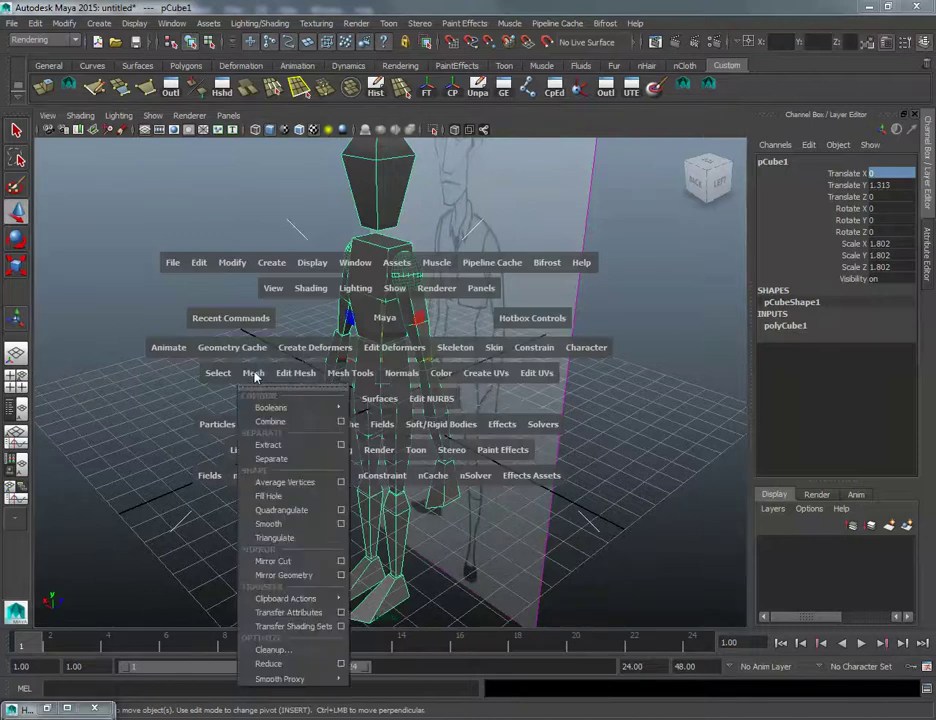
left_click(280, 421)
left_click_drag(286, 420, 362, 368, "alt")
Step: Turn on World symmetry across the X axis for the Move tool and close its settings
double_click(16, 211)
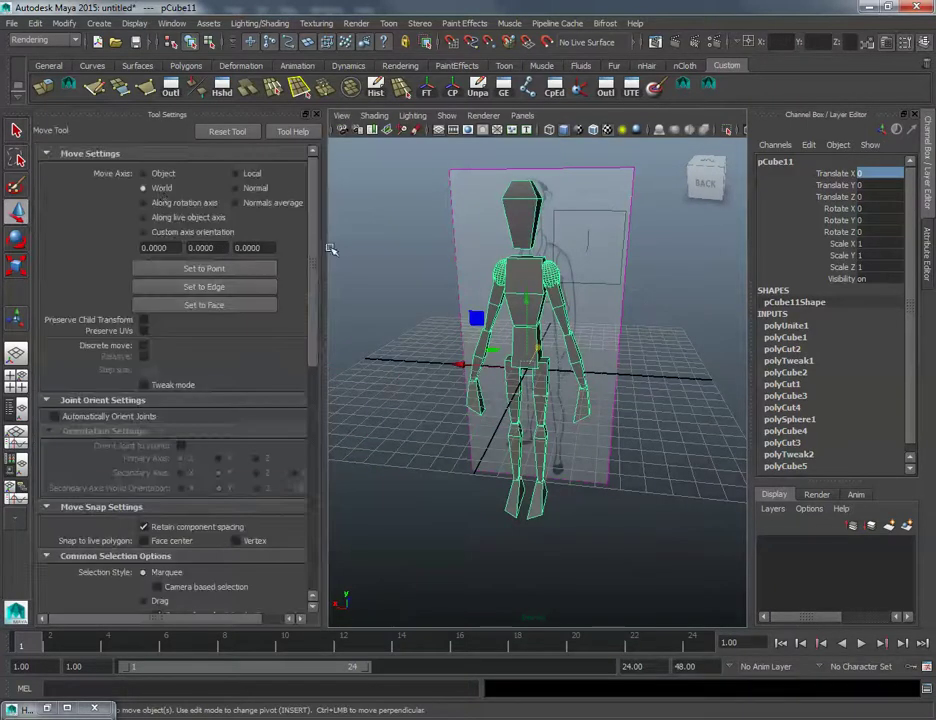
scroll(148, 286, "down", 15)
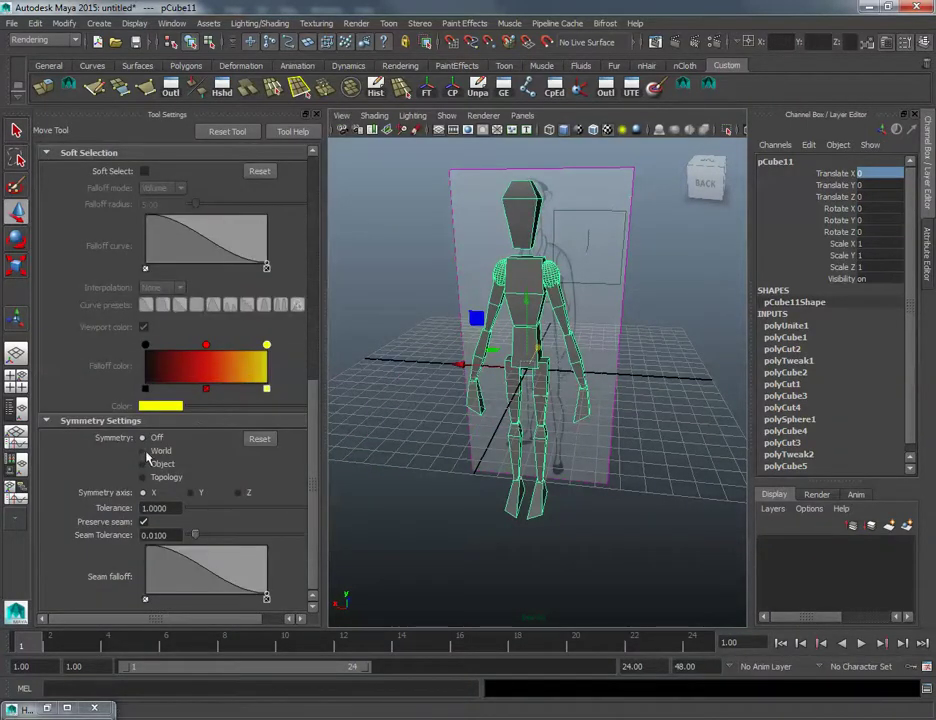
left_click(146, 452)
left_click(317, 115)
Step: Show the combined figure's vertices and move the front bottom vertices of both feet outward to widen the feet
middle_click_drag(482, 353, 395, 320, "alt")
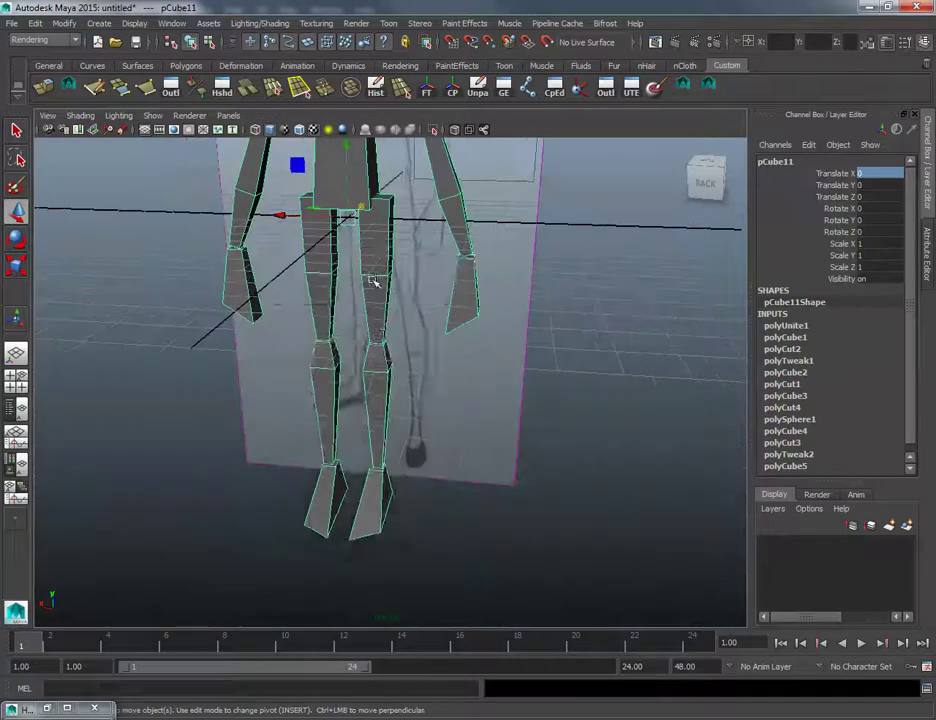
right_click_drag(372, 281, 326, 299)
left_click_drag(326, 299, 366, 318, "alt")
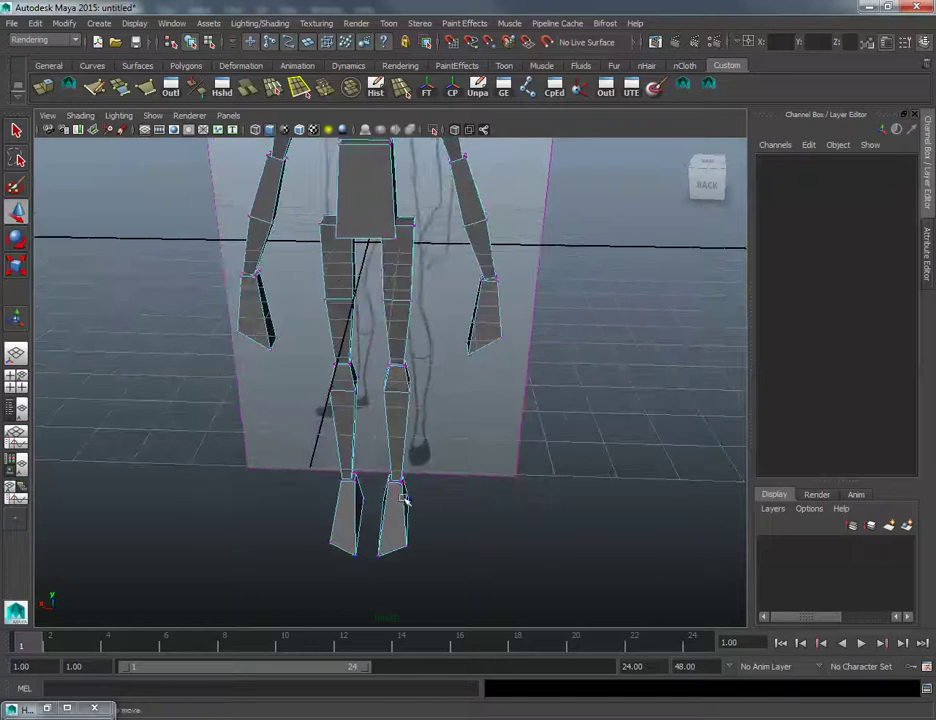
left_click_drag(369, 576, 421, 519)
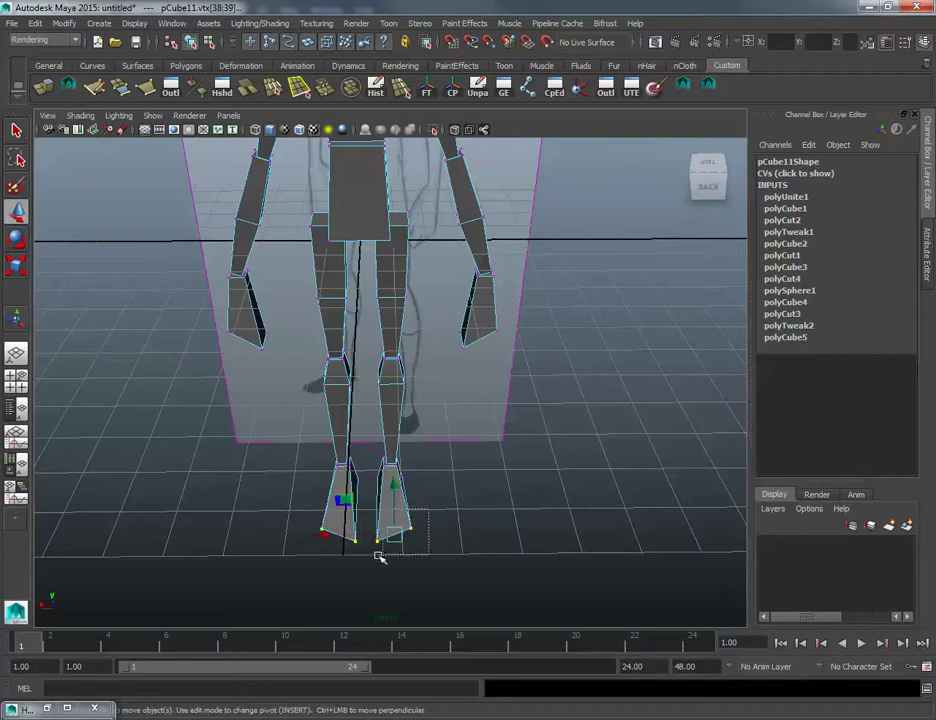
left_click_drag(361, 537, 340, 495)
Step: Move the leg vertices backward in stages, extending the selection from feet and shins to knees and thighs, to angle the legs
left_click_drag(368, 496, 180, 516, "alt")
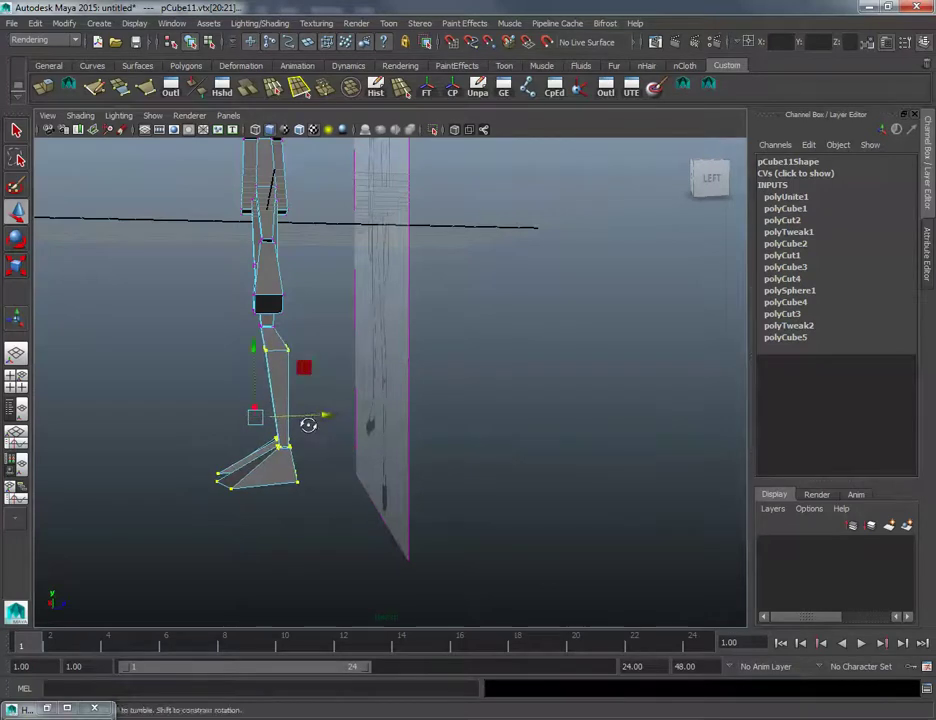
left_click_drag(308, 424, 316, 503, "alt")
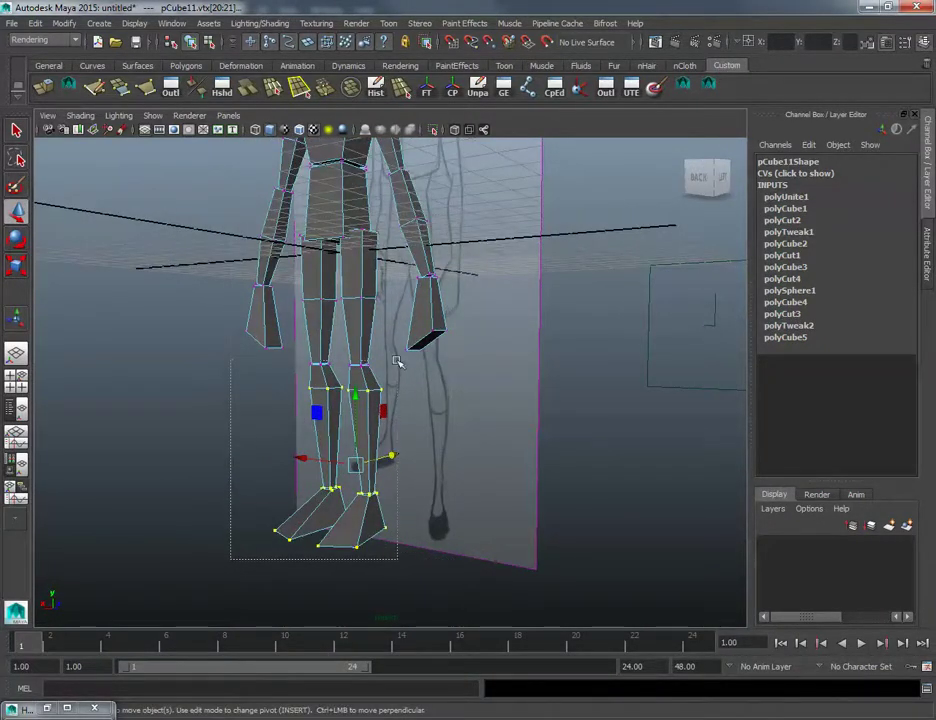
left_click_drag(418, 386, 341, 322, "alt")
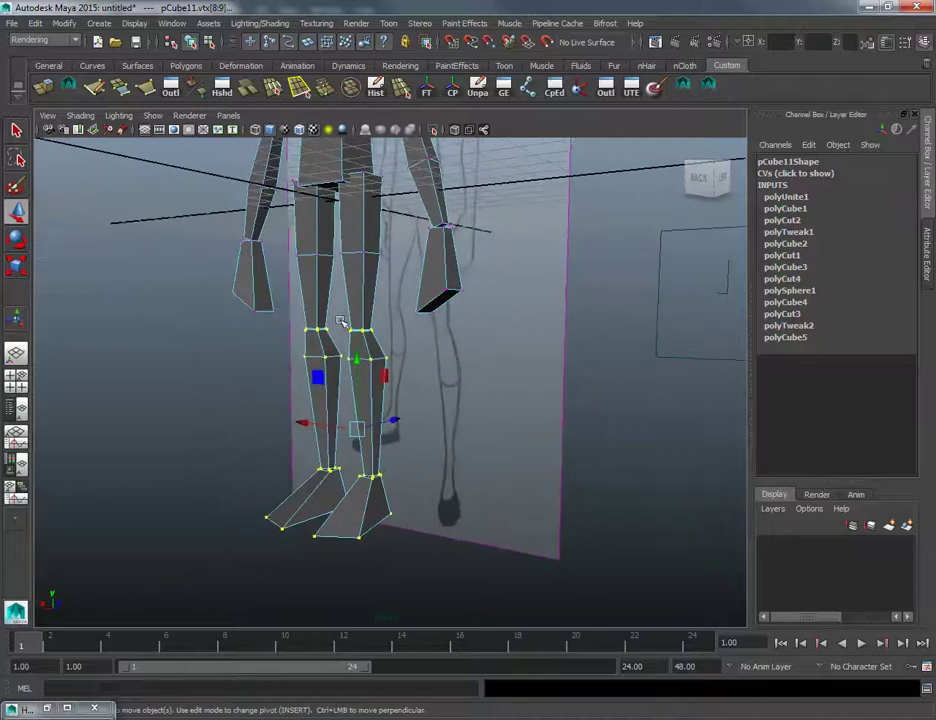
middle_click_drag(406, 374, 403, 413, "alt")
scroll(403, 413, "up", 4)
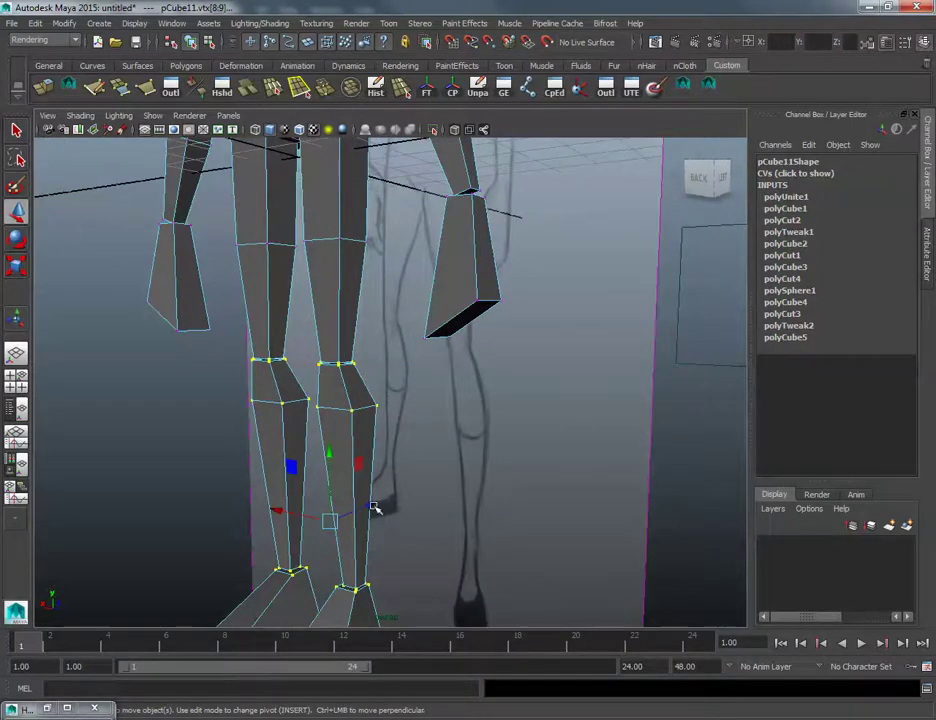
left_click_drag(375, 508, 372, 487, "alt")
left_click_drag(357, 356, 378, 348, "alt")
left_click_drag(306, 421, 267, 337, "alt")
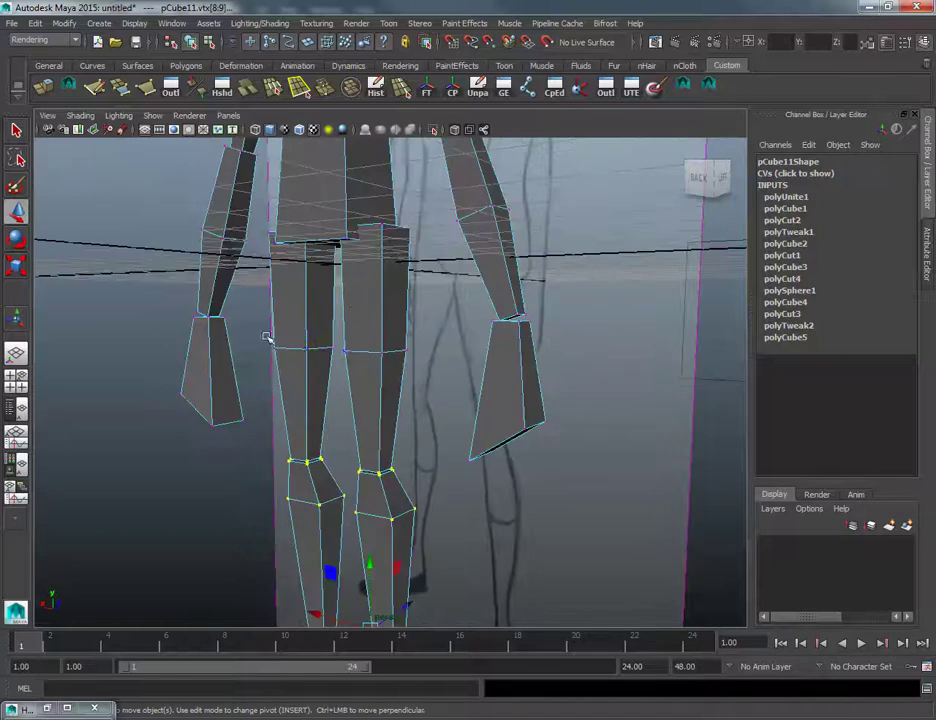
left_click_drag(347, 349, 368, 345, "alt")
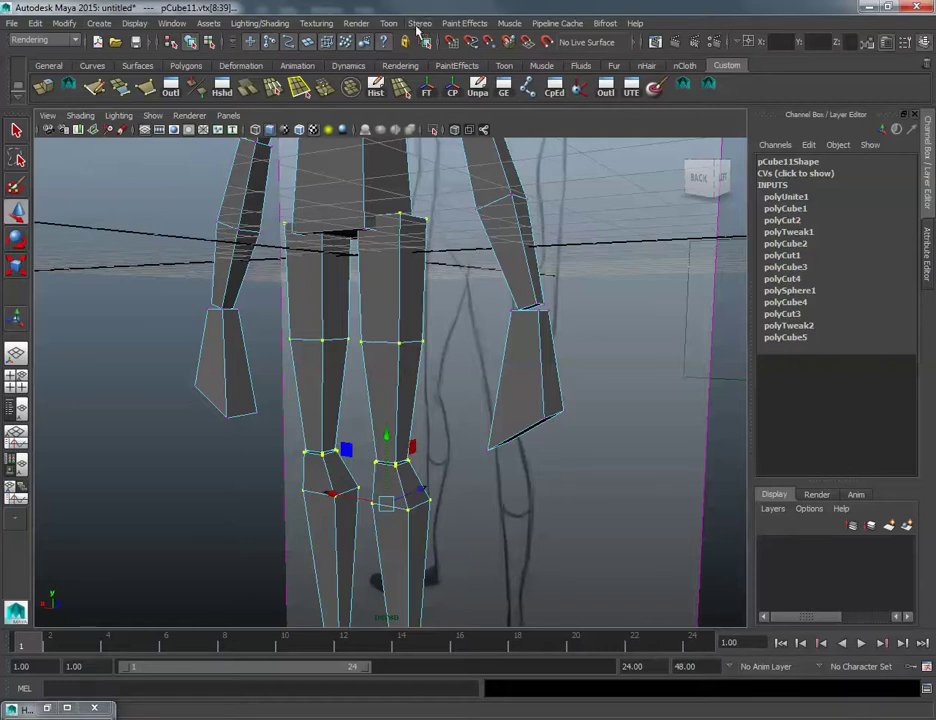
Step: Switch to the Polygons menu set and look up the Grow Selection Region command
left_click(36, 40)
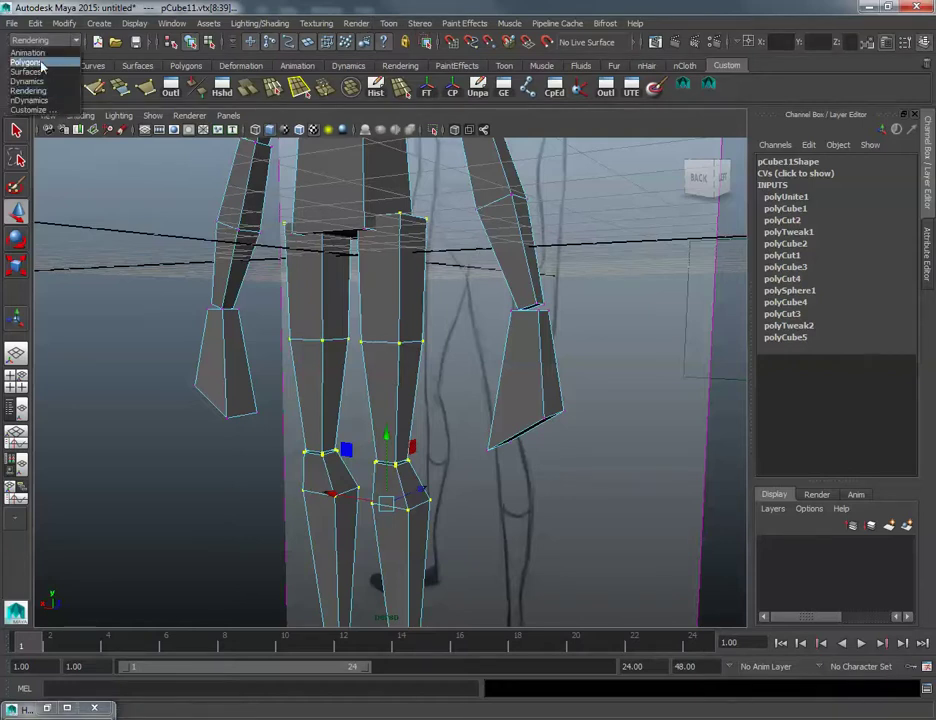
left_click(26, 62)
left_click(241, 23)
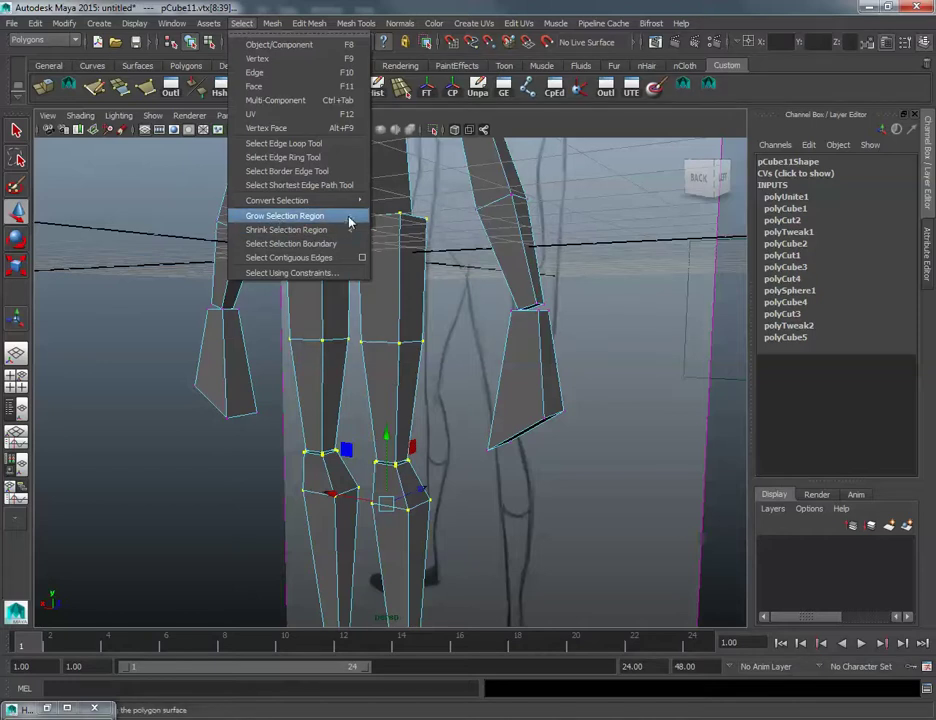
Step: Spread the legs symmetrically by moving the vertices from the knees down, the mid-thighs and the feet outward
left_click_drag(600, 355, 614, 380, "alt")
right_click_drag(614, 380, 508, 403, "alt")
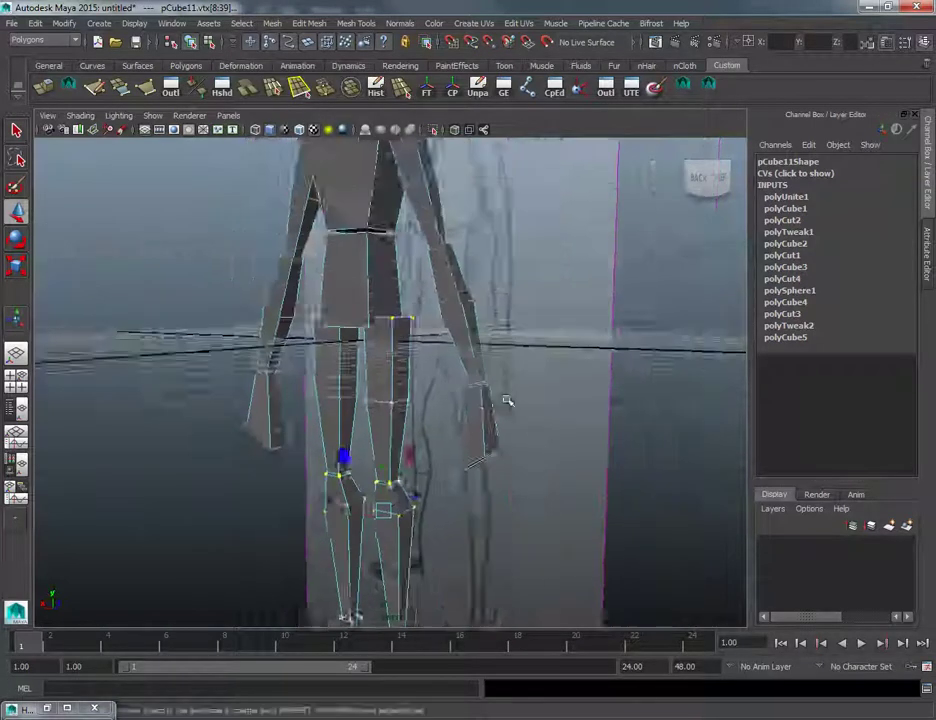
left_click_drag(508, 403, 328, 401, "alt")
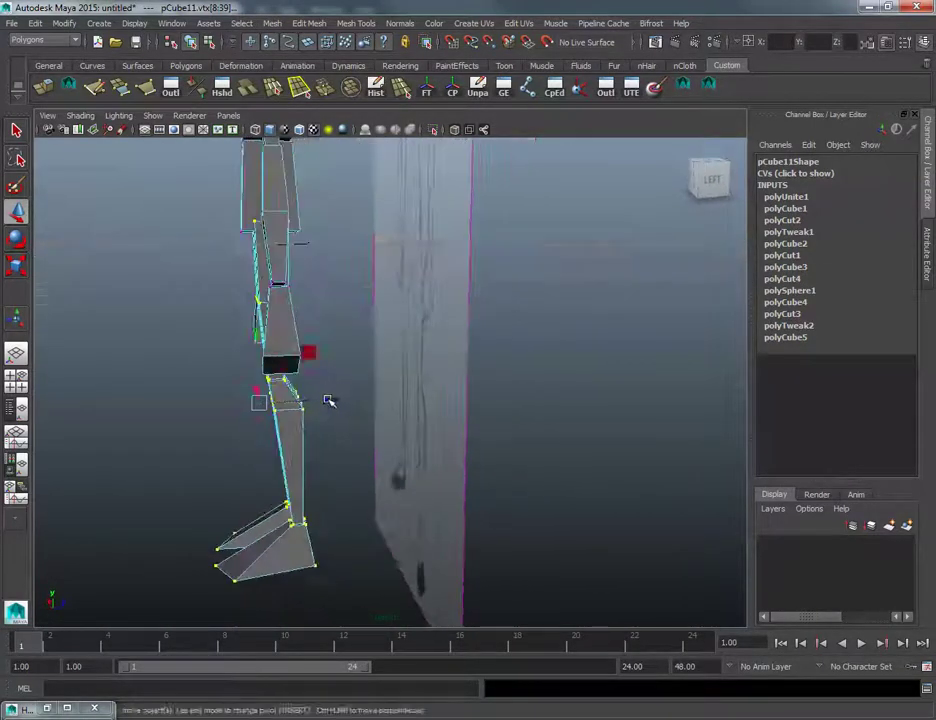
left_click_drag(285, 250, 321, 306, "alt")
left_click_drag(380, 564, 381, 564)
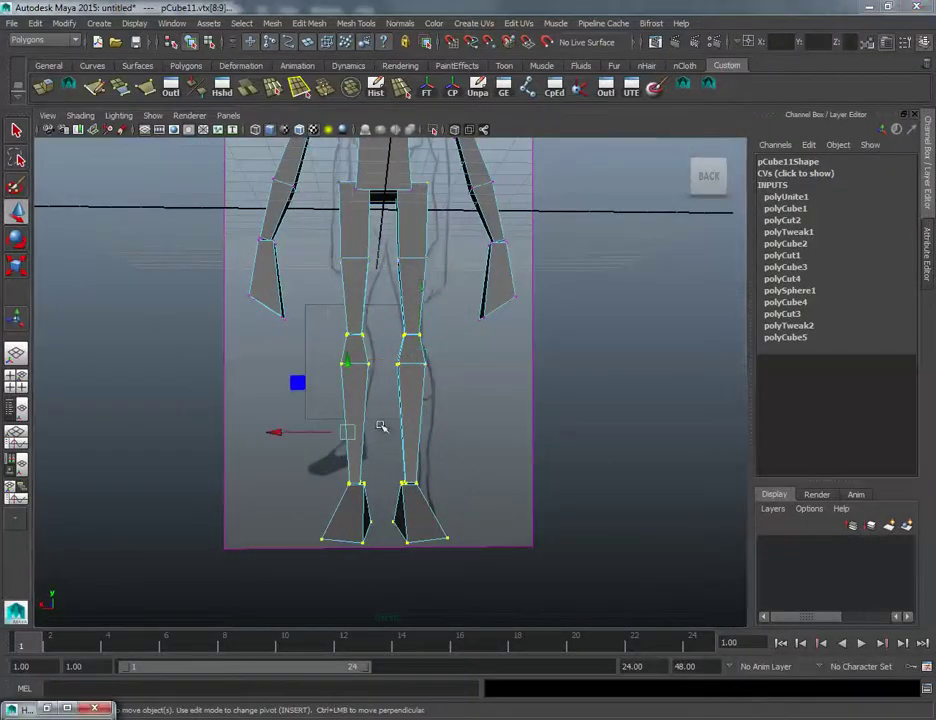
middle_click_drag(379, 432, 378, 463, "alt")
left_click_drag(296, 459, 285, 460)
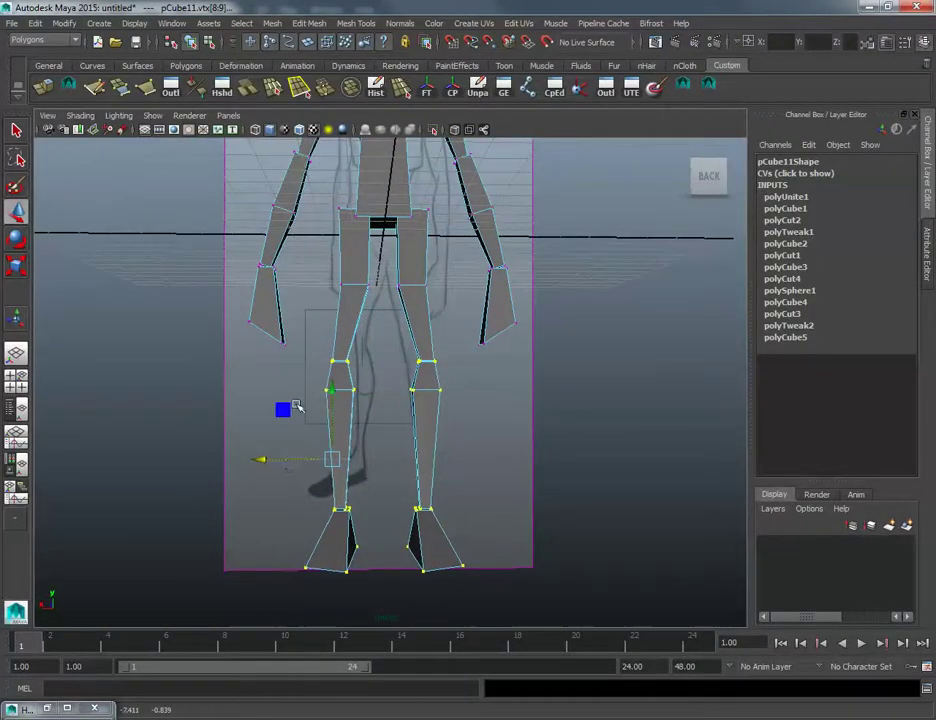
left_click_drag(321, 289, 313, 288)
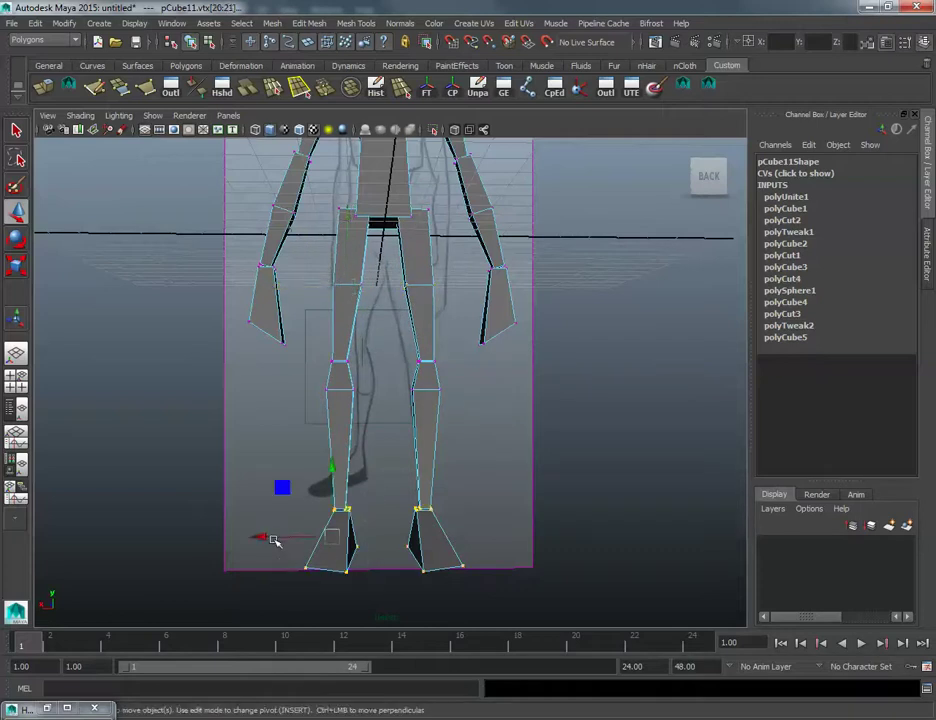
left_click_drag(271, 539, 266, 538)
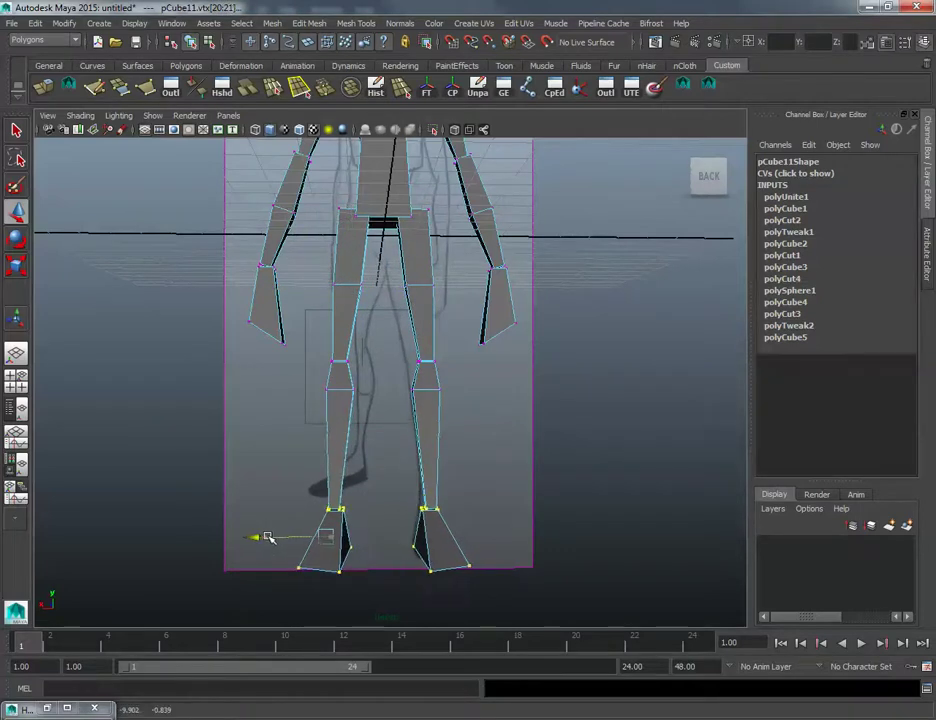
Step: Select the arm vertices below the shoulder spheres and move both arms backward along the Z axis
left_click_drag(328, 443, 387, 210, "alt")
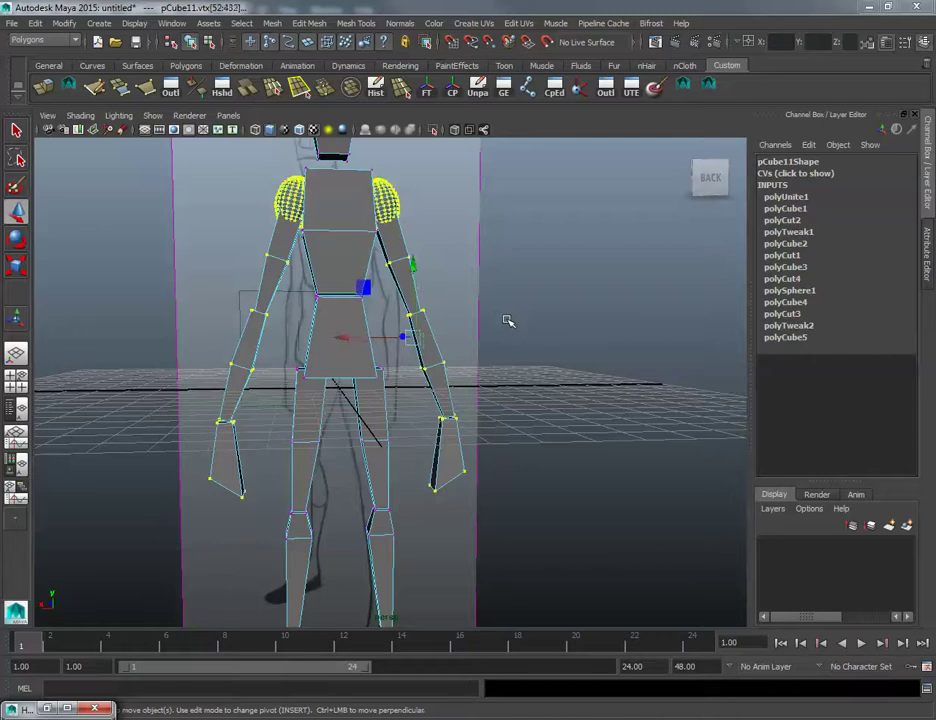
left_click_drag(508, 320, 366, 334, "alt")
left_click_drag(516, 584, 517, 585)
left_click_drag(517, 585, 486, 550, "alt")
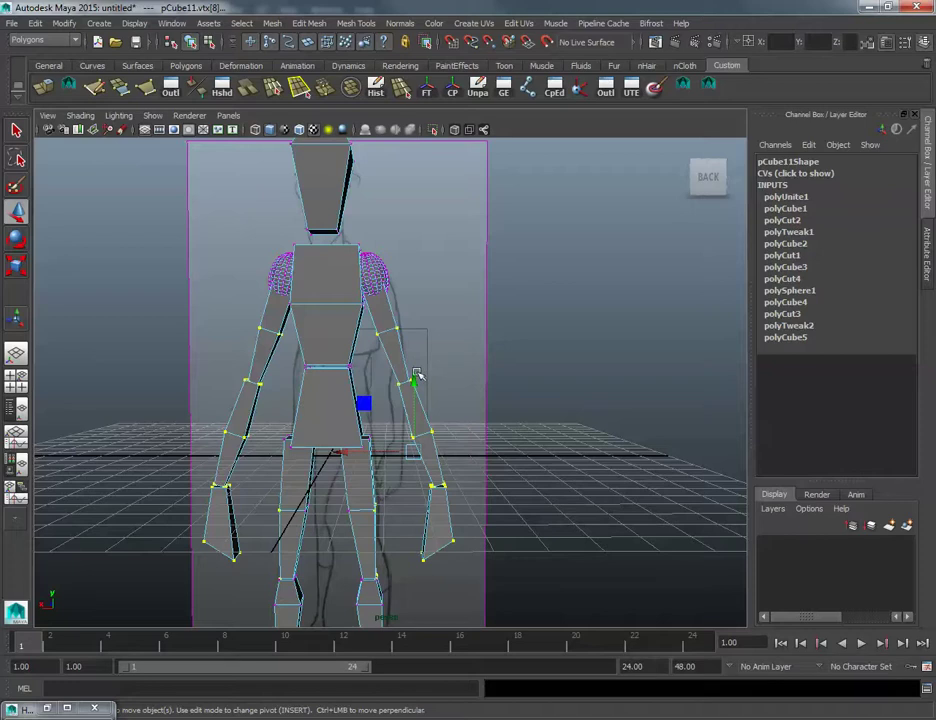
left_click_drag(417, 374, 298, 466, "alt")
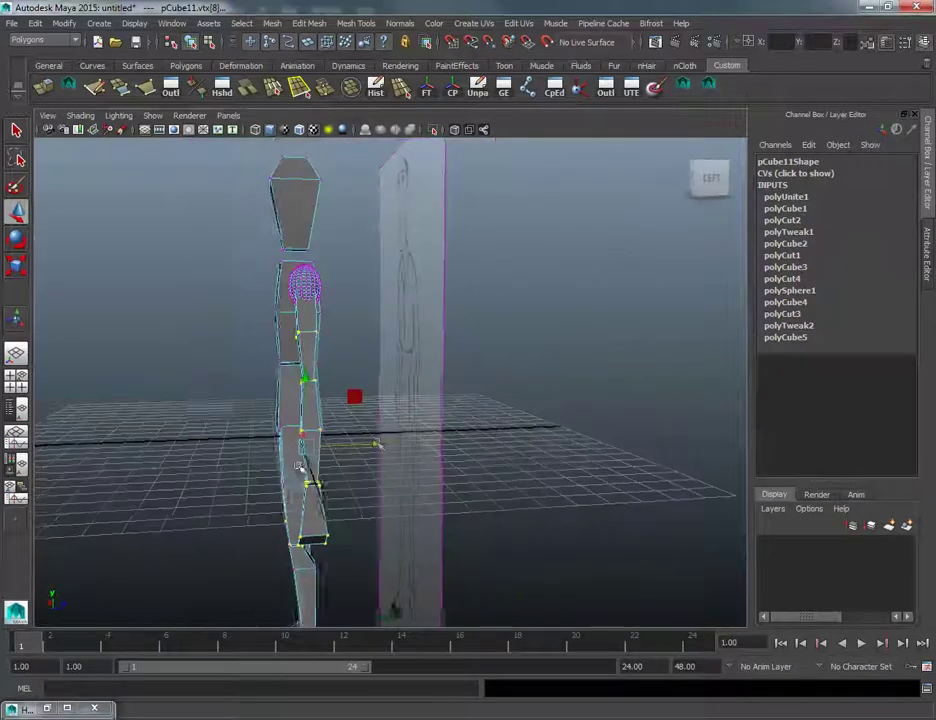
mouse_move(385, 445)
left_mouse_down("alt")
mouse_move(345, 443)
mouse_move(424, 428)
left_mouse_up("alt")
Step: Adjust the depth of the forearm and hand vertices to give both arms a slight bend at the elbows
left_click_drag(383, 306, 315, 399, "alt")
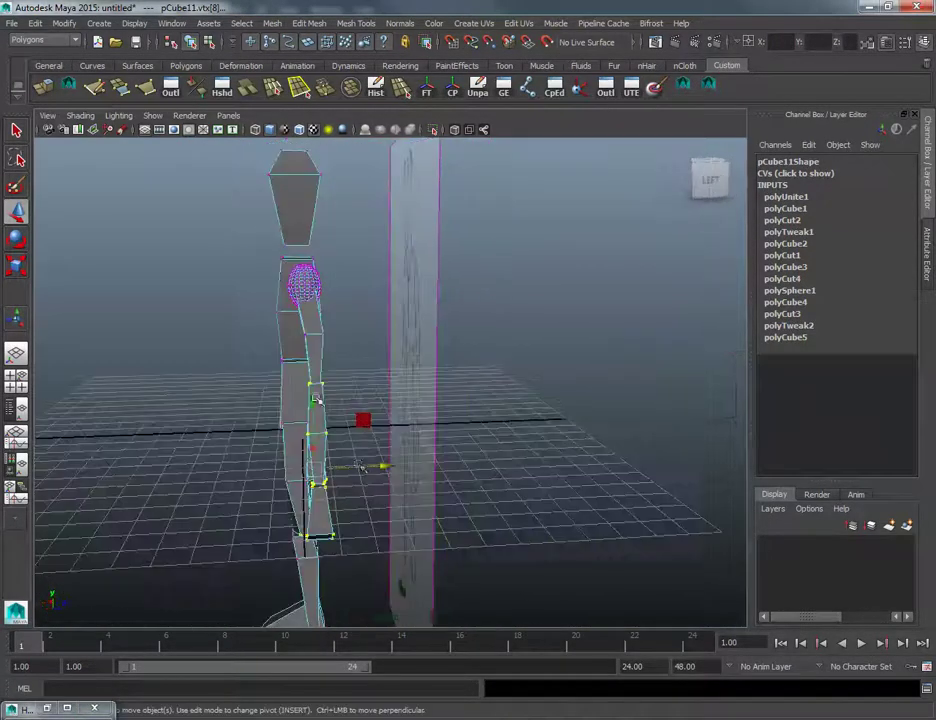
mouse_move(389, 467)
left_mouse_down("alt")
mouse_move(497, 462)
mouse_move(405, 517)
left_mouse_up("alt")
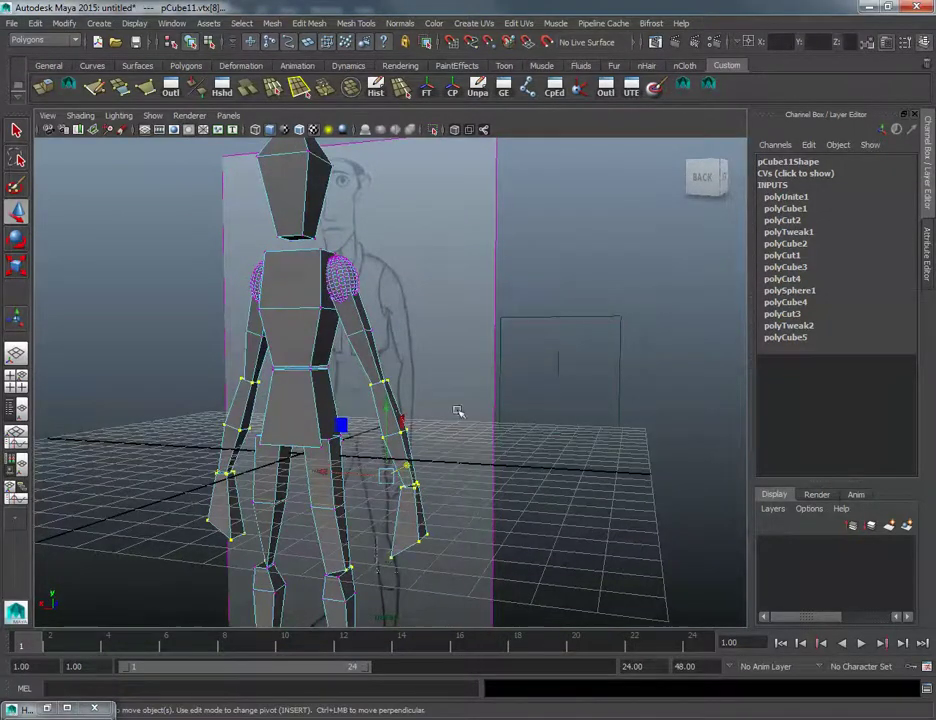
mouse_move(457, 411)
left_mouse_down("alt")
mouse_move(396, 480)
mouse_move(378, 547)
mouse_move(337, 570)
left_mouse_up("alt")
Step: Reshape the jaw by moving the vertices at the bottom of the head block
left_click_drag(392, 478, 318, 259, "alt")
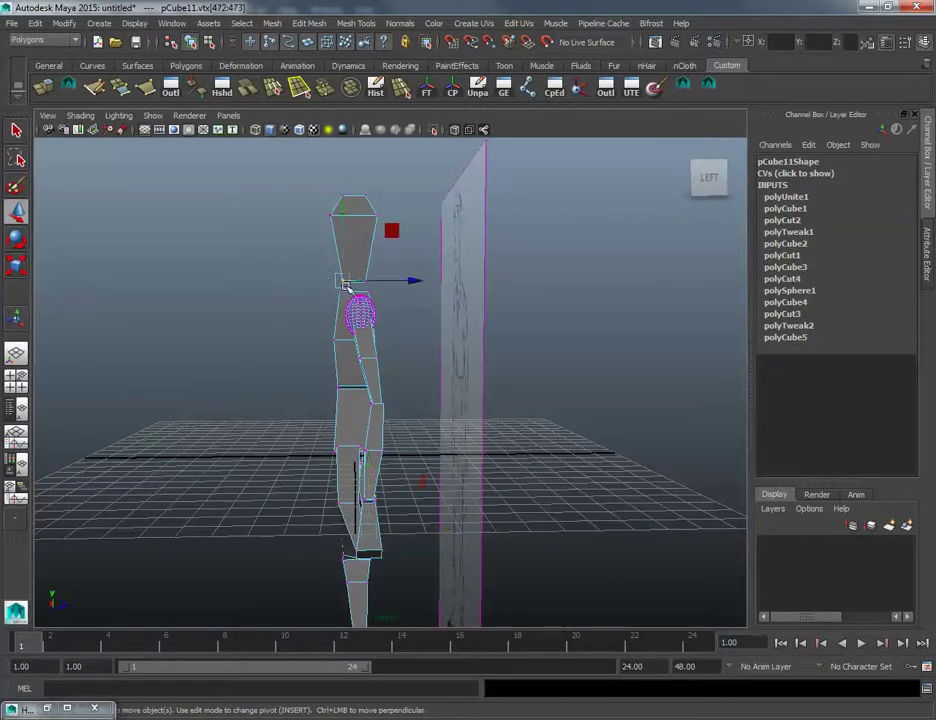
left_click_drag(350, 285, 398, 296, "alt")
left_click_drag(314, 219, 333, 278, "alt")
Step: Return to object mode, select the combined figure and delete its construction history
left_click(209, 42)
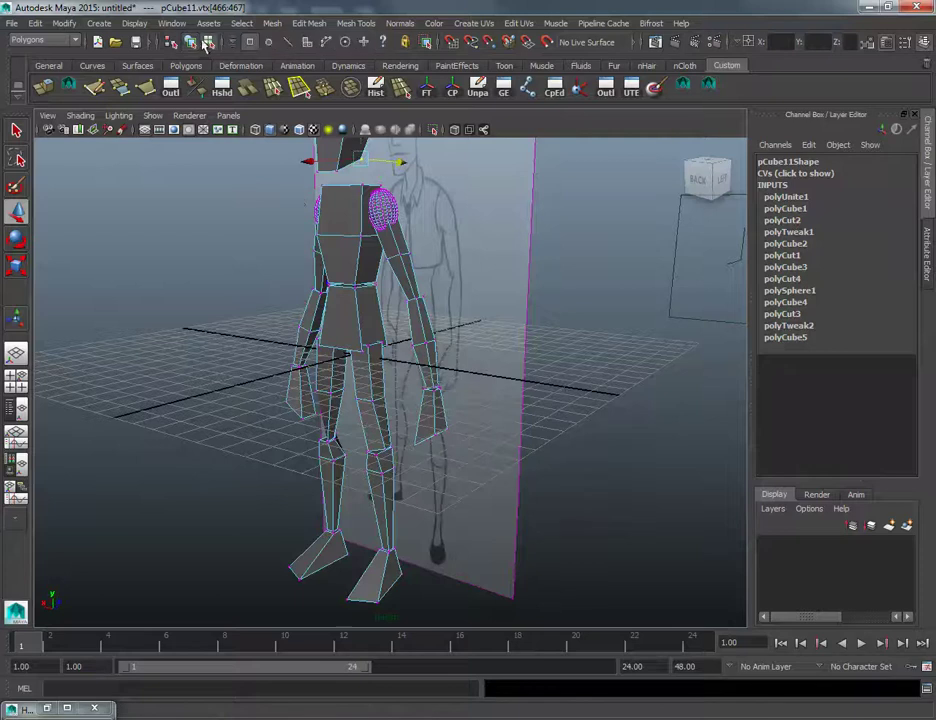
left_click(191, 42)
left_click(247, 236)
left_click_drag(424, 347, 517, 331, "alt")
left_click(435, 340)
key("w")
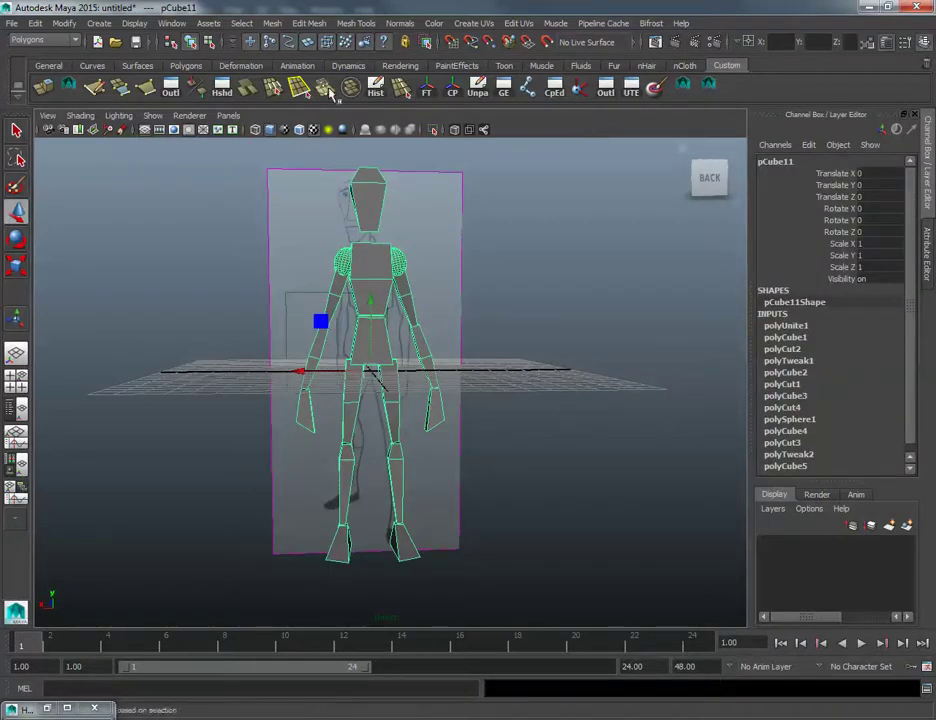
left_click(373, 88)
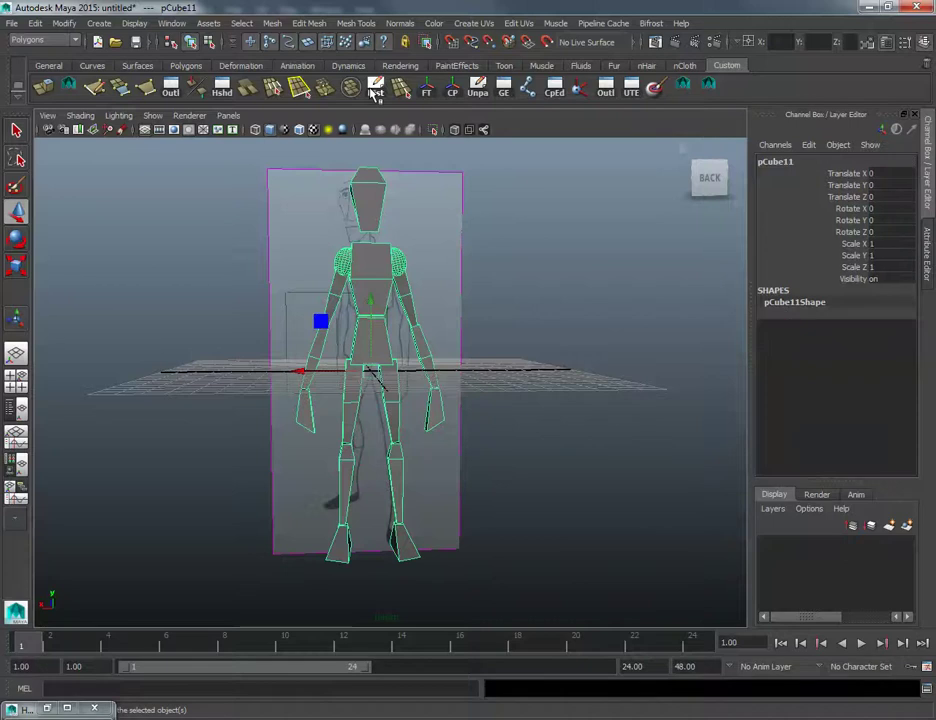
Step: Compare the figure's proportions with the reference drawing in the enlarged front view, from the legs up to the head and shoulders
mouse_move(437, 298)
left_mouse_down("alt")
mouse_move(432, 355)
mouse_move(558, 292)
mouse_move(593, 288)
mouse_move(610, 299)
mouse_move(407, 302)
mouse_move(409, 311)
mouse_move(424, 293)
left_mouse_up("alt")
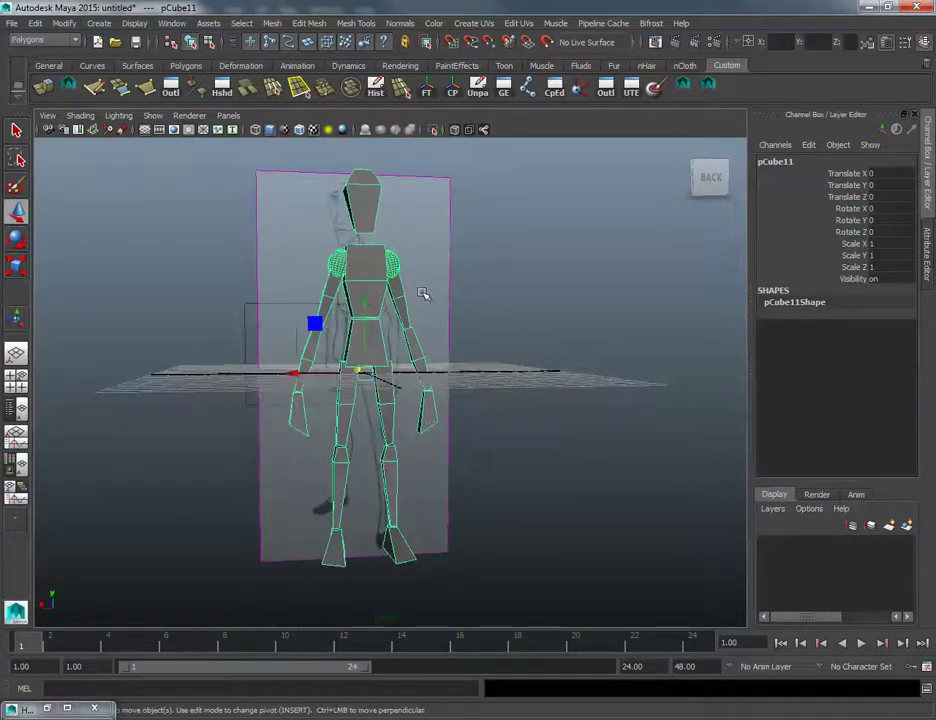
key("space")
key("space")
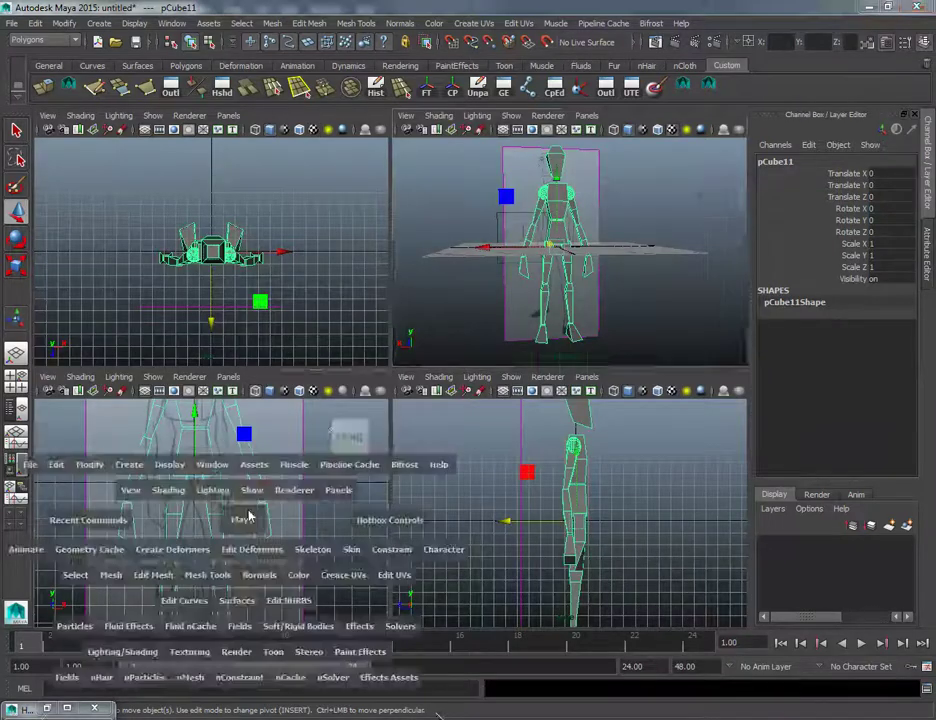
right_click_drag(430, 391, 246, 393, "alt")
right_click_drag(334, 379, 265, 380, "alt")
mouse_move(376, 388)
middle_mouse_down("alt")
mouse_move(376, 405)
mouse_move(367, 373)
middle_mouse_up("alt")
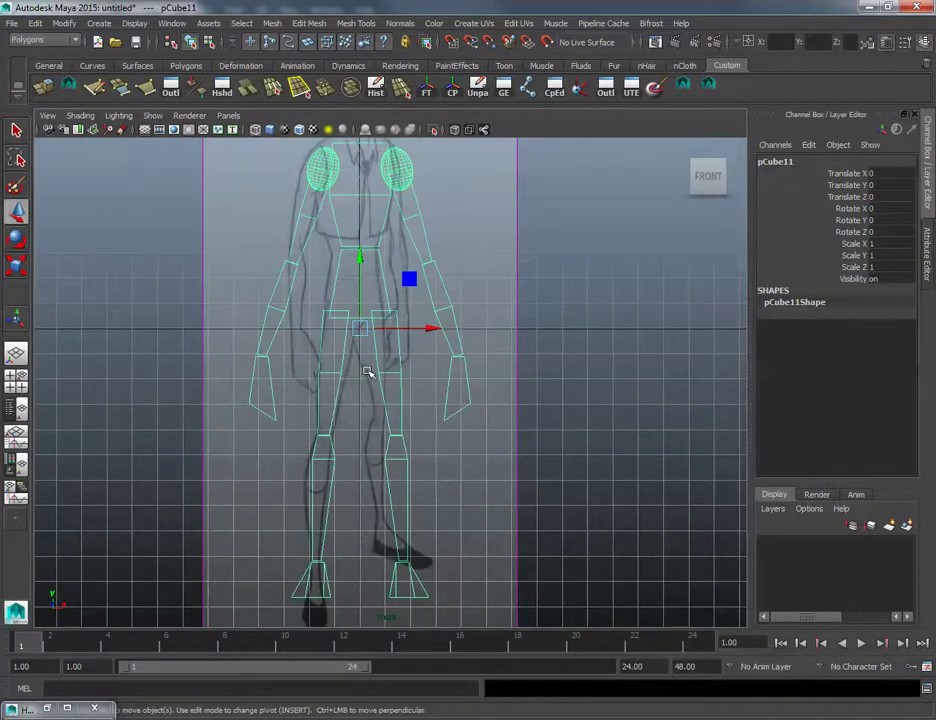
middle_click_drag(366, 346, 412, 445, "alt")
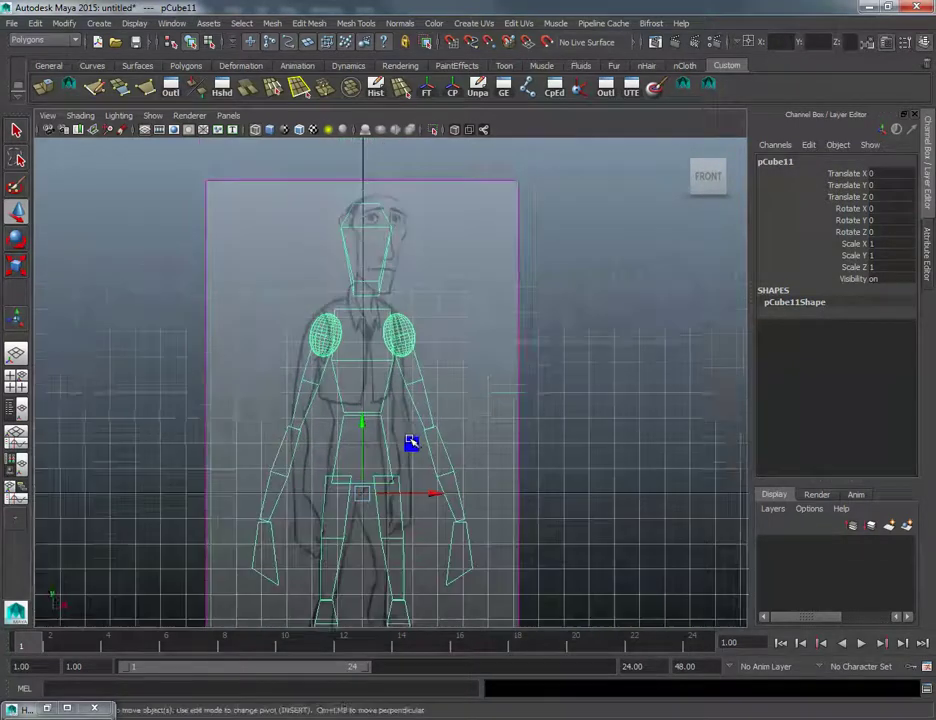
right_click_drag(412, 445, 633, 473, "alt")
middle_click_drag(633, 472, 540, 476, "alt")
mouse_move(480, 459)
middle_mouse_down()
mouse_move(463, 458)
mouse_move(471, 459)
middle_mouse_up()
key("ctrl+z")
middle_click_drag(405, 265, 405, 348, "alt")
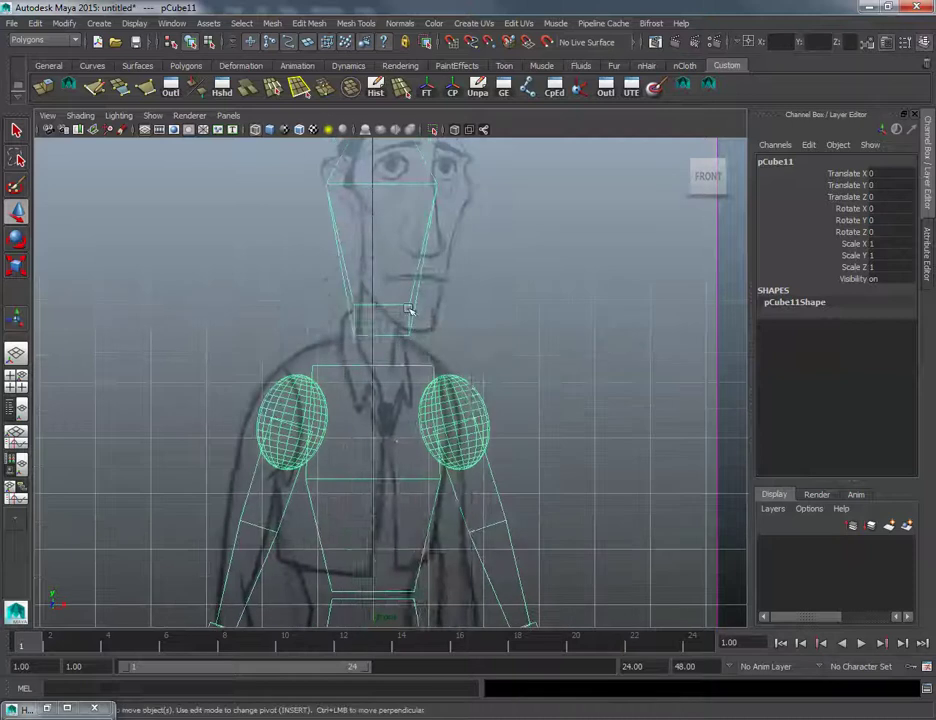
Step: Select all the head block's vertices in vertex mode and turn off symmetry for the Move tool
right_click_drag(408, 309, 361, 299)
middle_click_drag(361, 299, 367, 362, "alt")
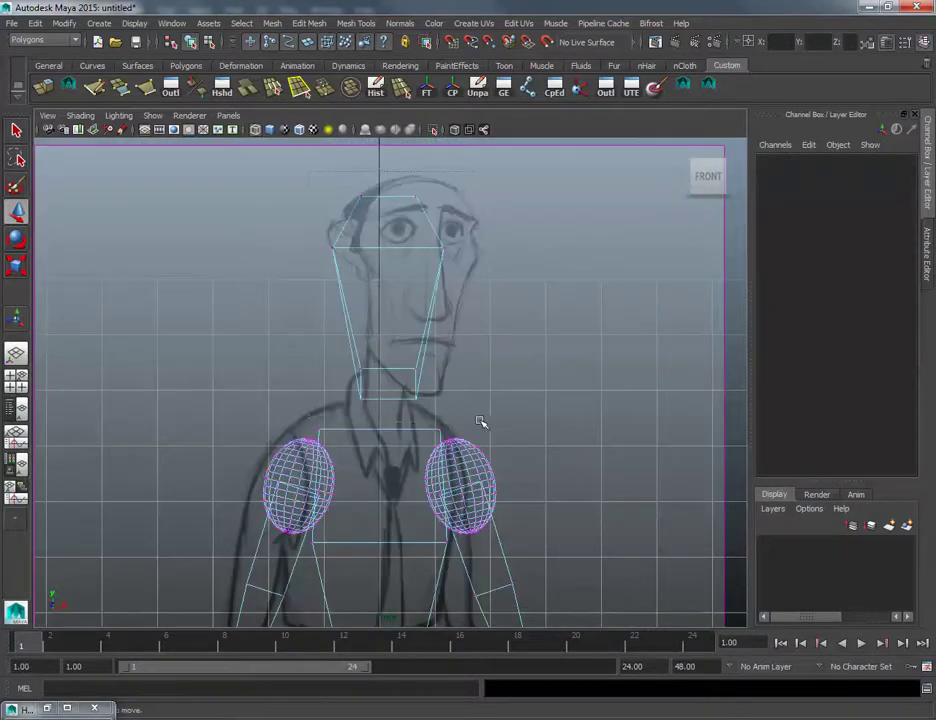
left_click_drag(476, 417, 480, 421)
right_click_drag(399, 400, 554, 438, "alt")
middle_click_drag(552, 378, 499, 436, "alt")
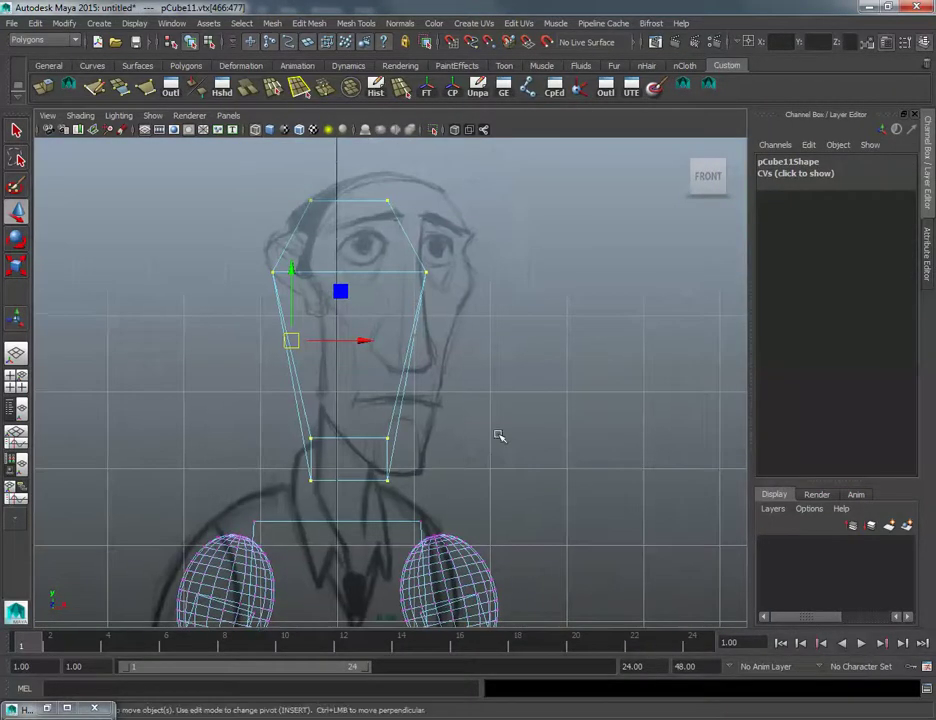
double_click(16, 212)
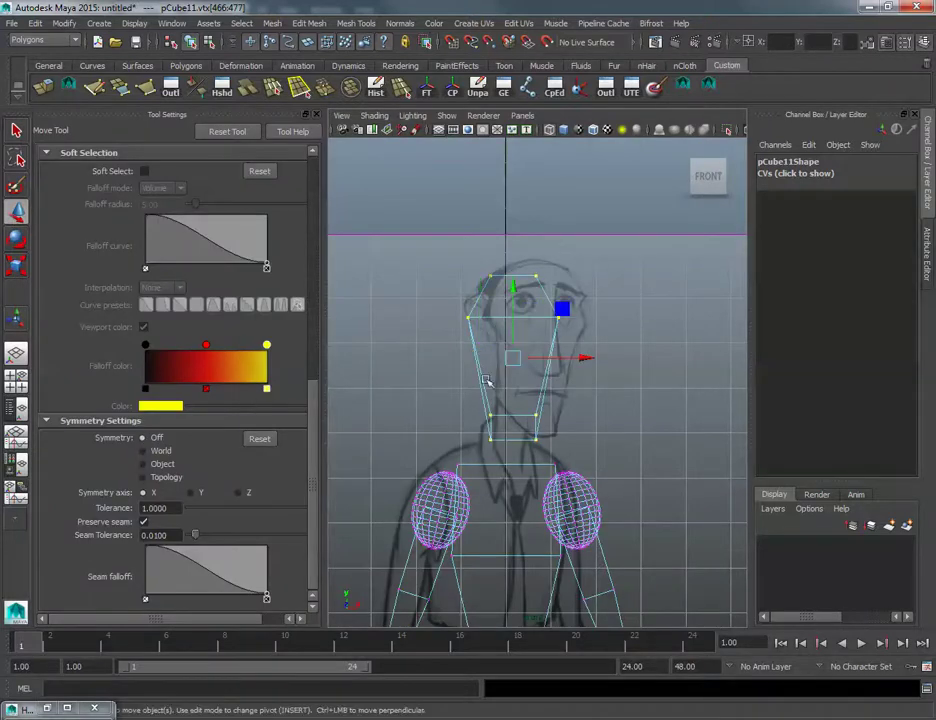
left_click(316, 116)
Step: Move the head vertices sideways along X until the head is centred on the vertical axis
middle_click_drag(514, 354, 522, 359, "alt")
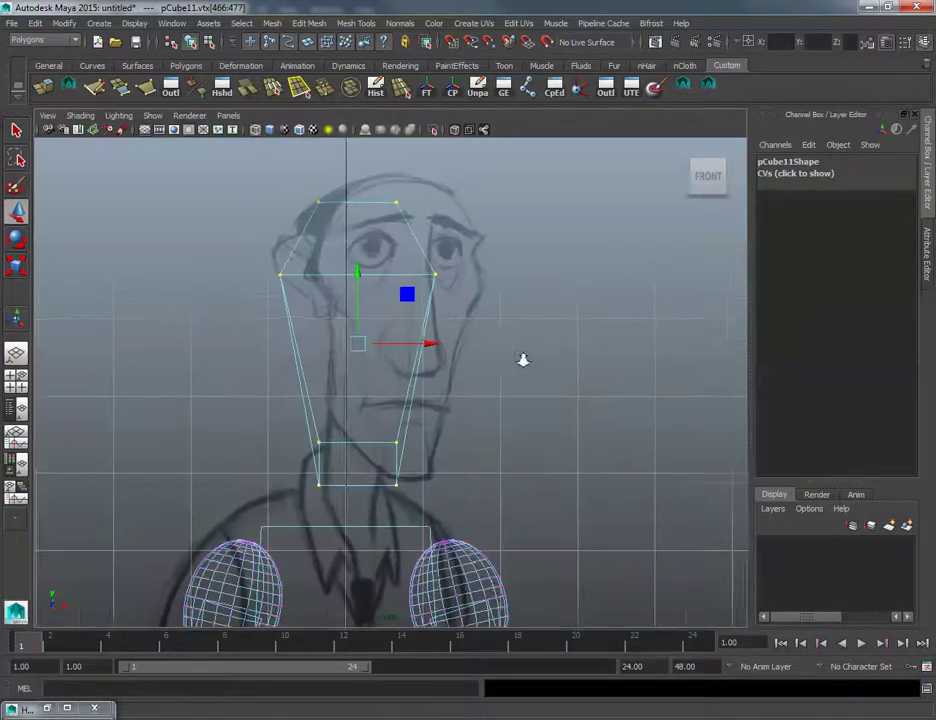
right_click_drag(522, 359, 582, 371, "alt")
middle_click_drag(535, 394, 522, 397)
key("z")
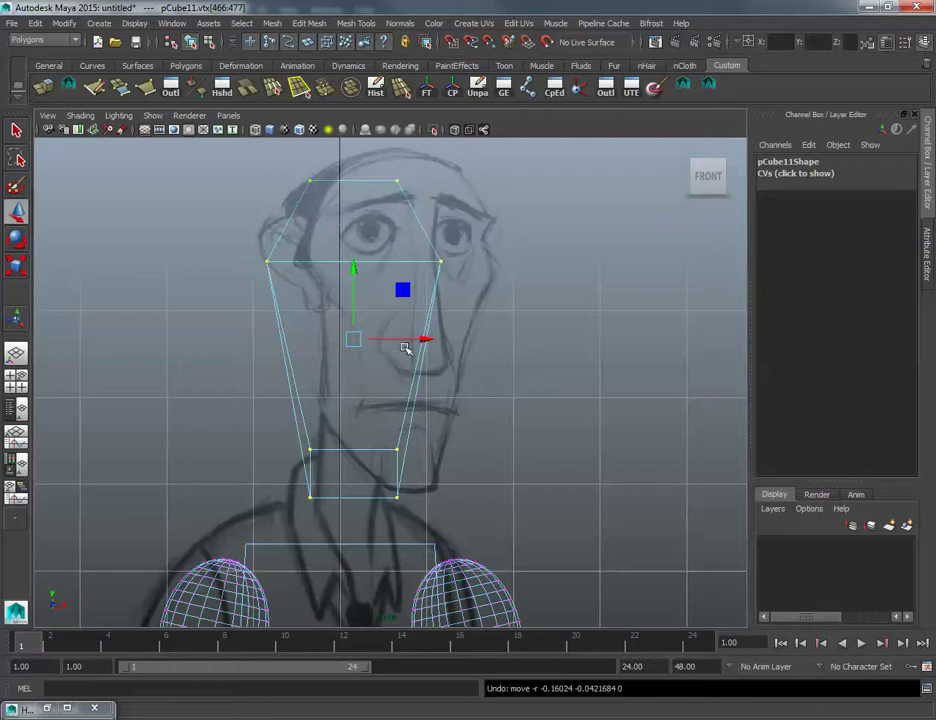
left_click_drag(424, 340, 410, 341)
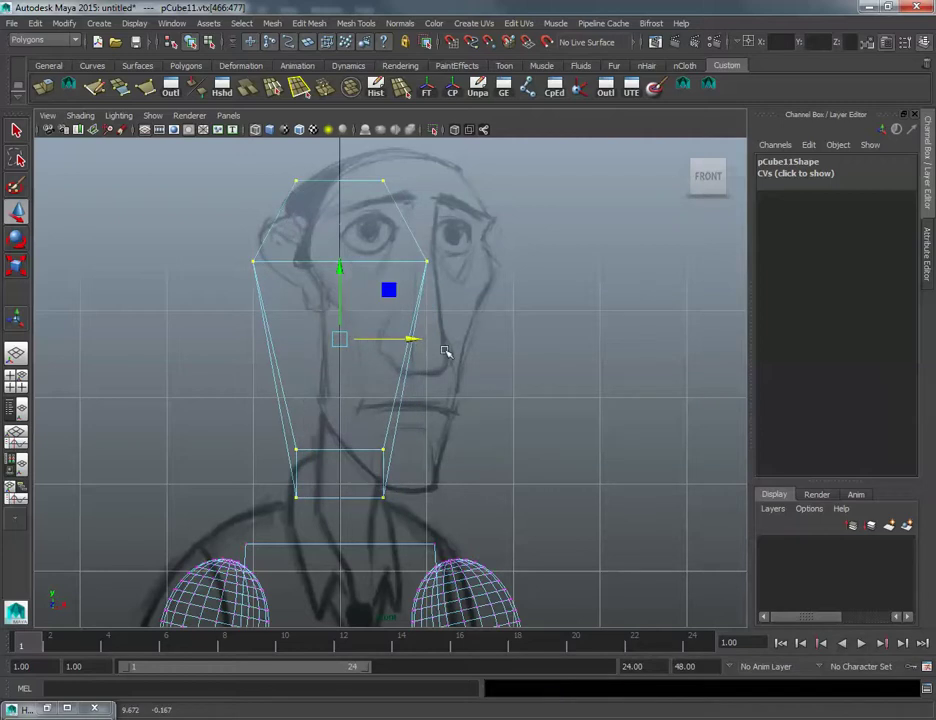
Step: Inspect the figure from behind in the perspective view and return to object mode
scroll(445, 350, "down", 5)
key("space")
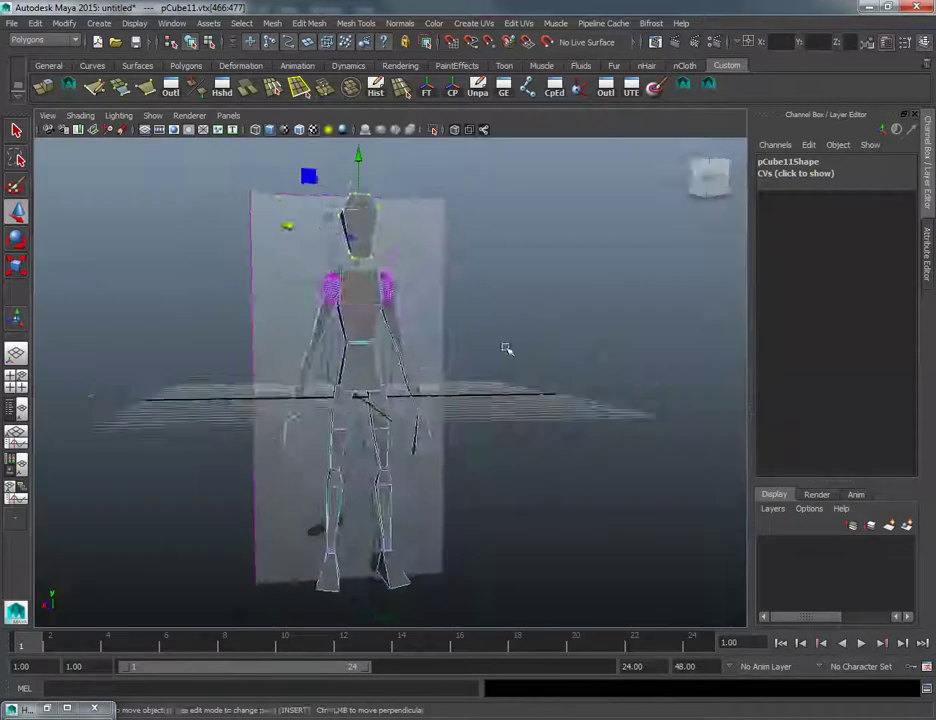
mouse_move(506, 348)
left_mouse_down("alt")
mouse_move(669, 347)
mouse_move(560, 334)
mouse_move(587, 382)
mouse_move(518, 343)
left_mouse_up("alt")
left_click_drag(432, 271, 606, 303)
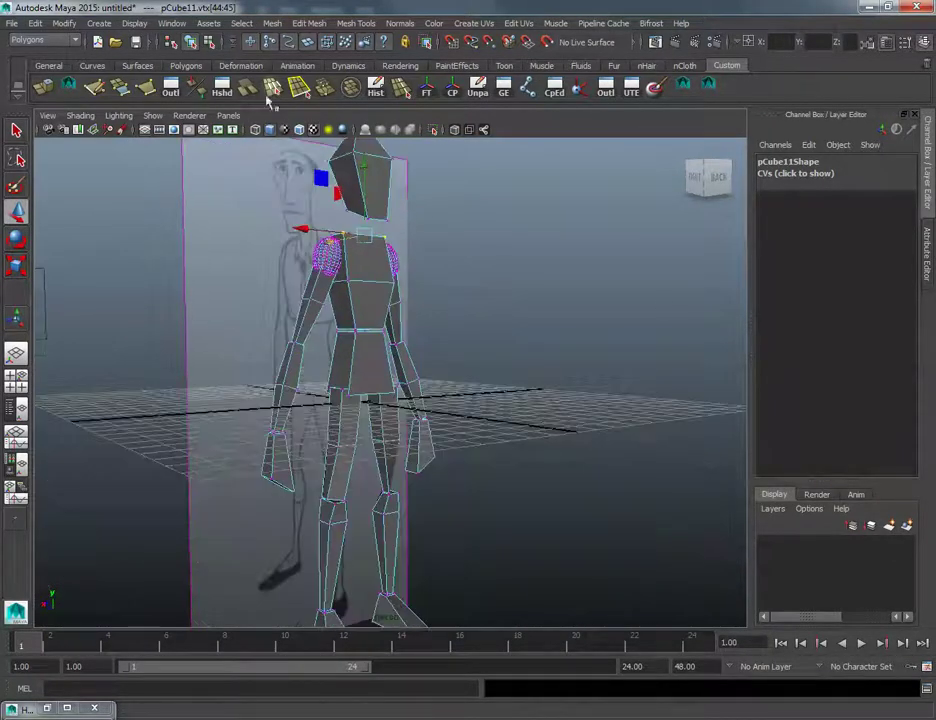
left_click(189, 42)
middle_click_drag(603, 374, 560, 327, "alt")
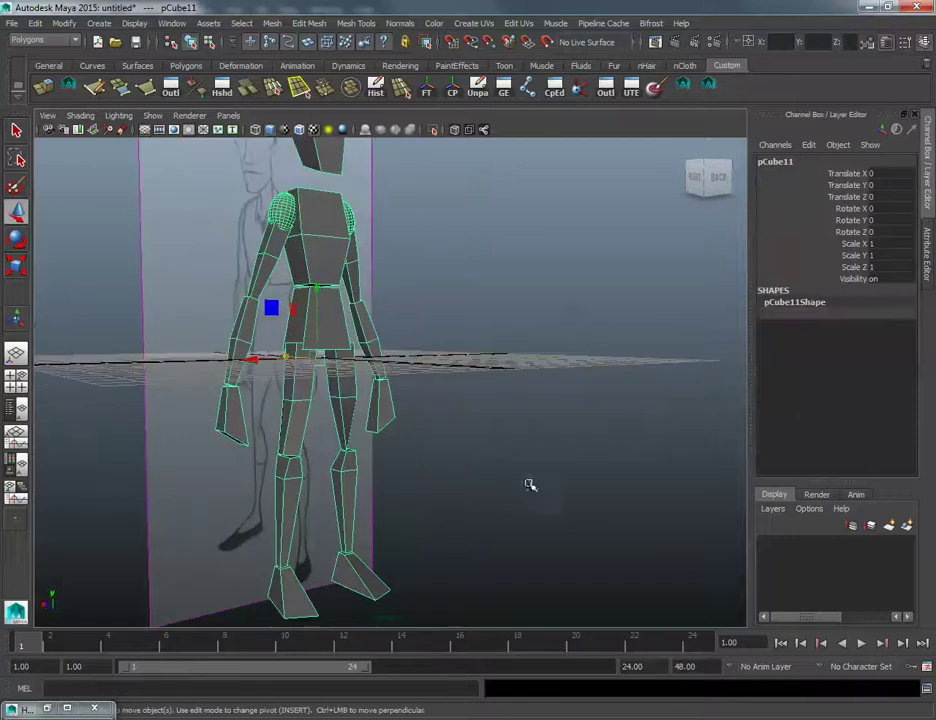
Step: Return to the enlarged front view framed on the upper body and switch to the Animation menu set
key("space")
key("space")
key("space")
key("space")
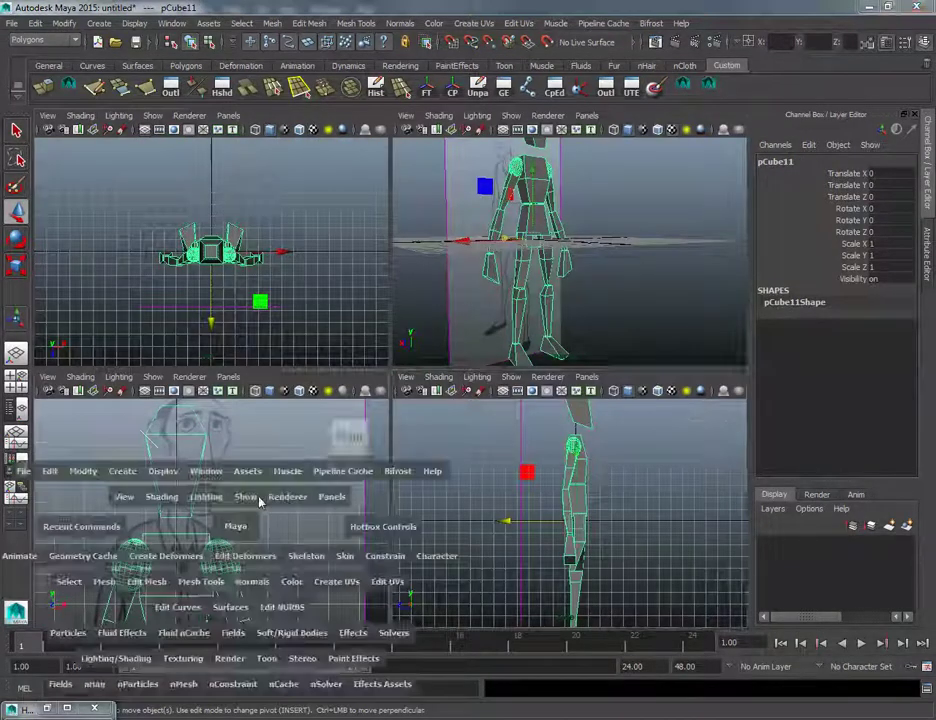
right_click_drag(355, 483, 257, 487, "alt")
middle_click_drag(452, 508, 420, 390, "alt")
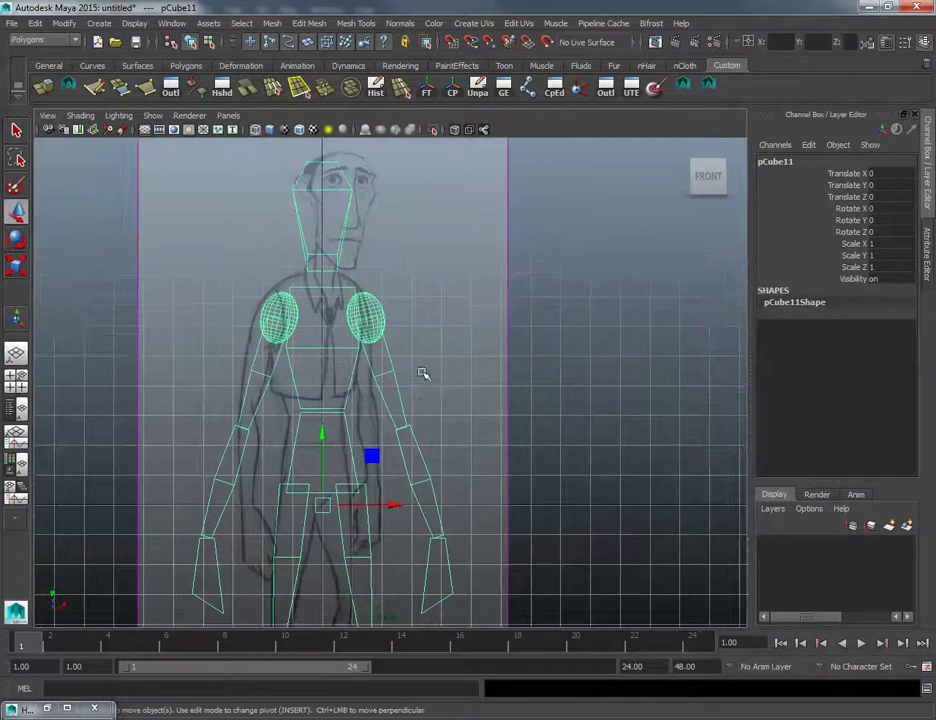
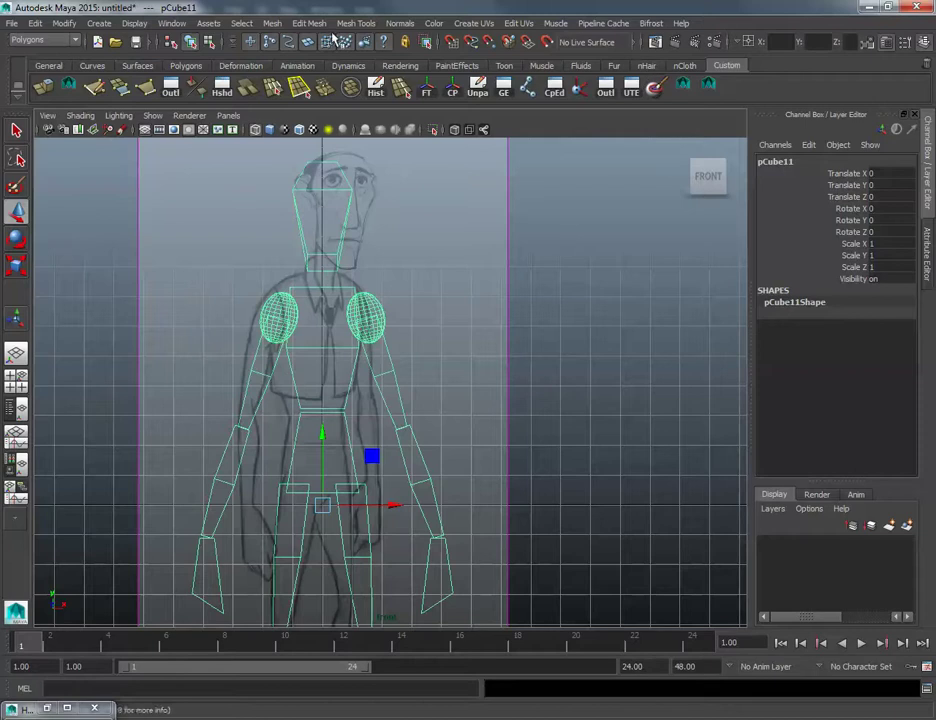
left_click(56, 42)
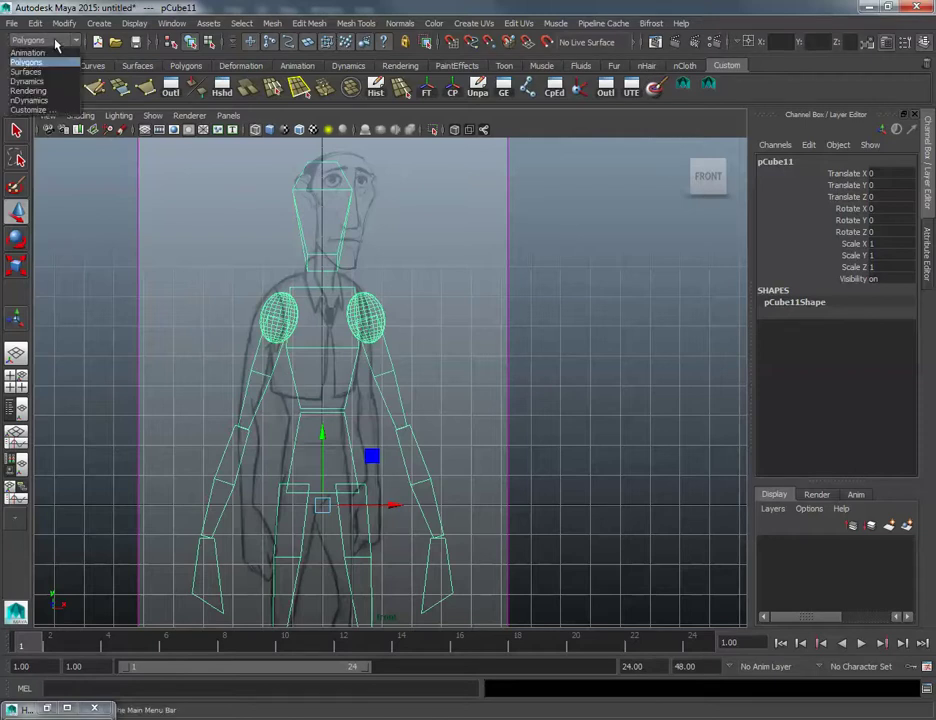
left_click(28, 52)
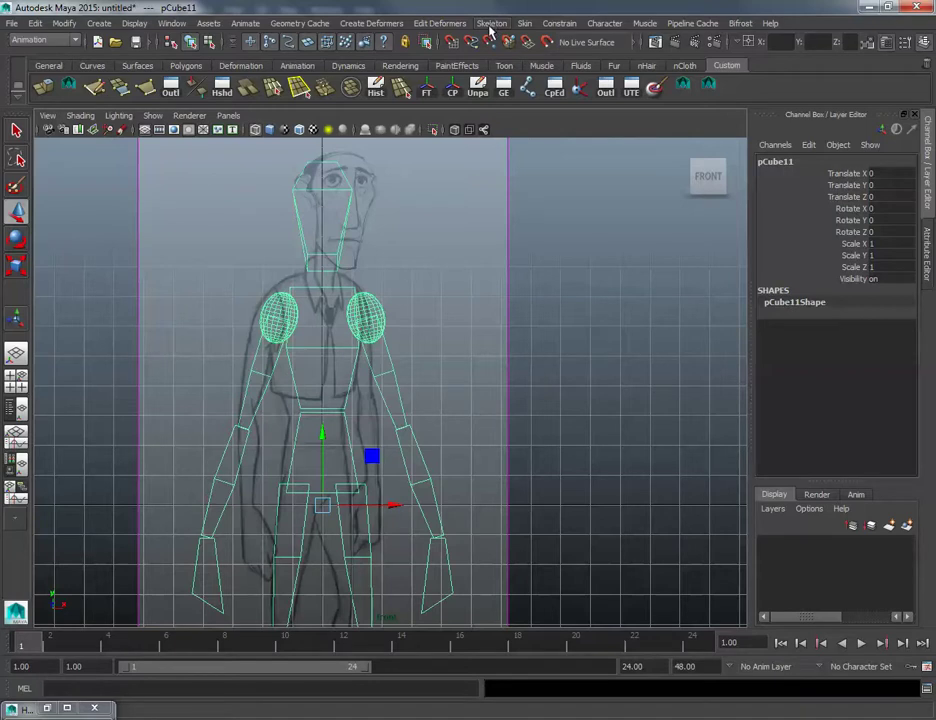
left_click(490, 24)
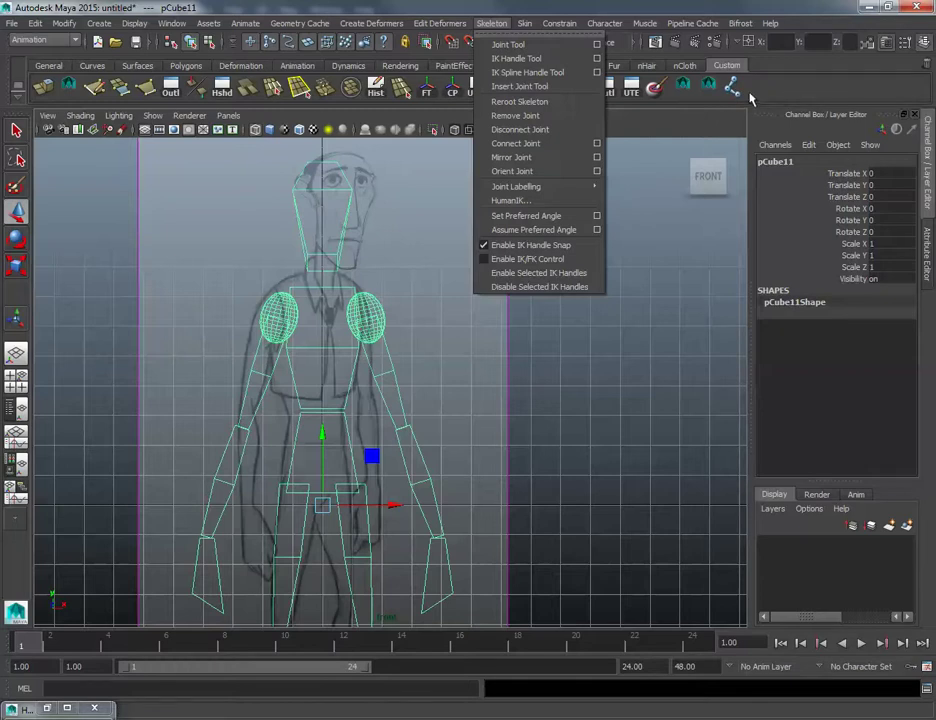
left_click(522, 6)
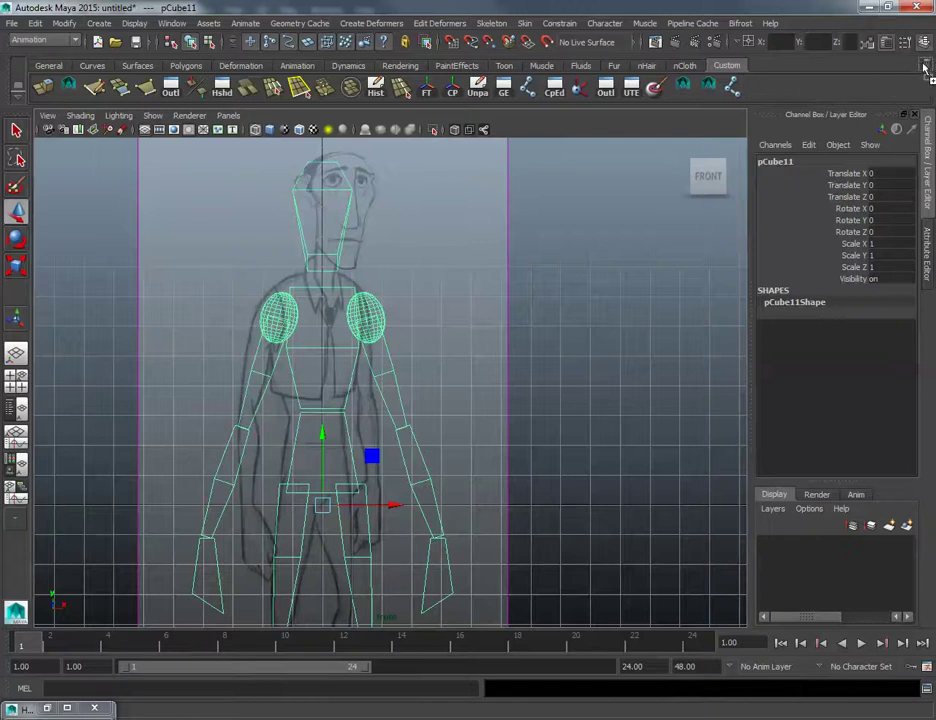
Step: Place a root joint at the pelvis with the Joint Tool and set its Translate X to 0
left_click(533, 91)
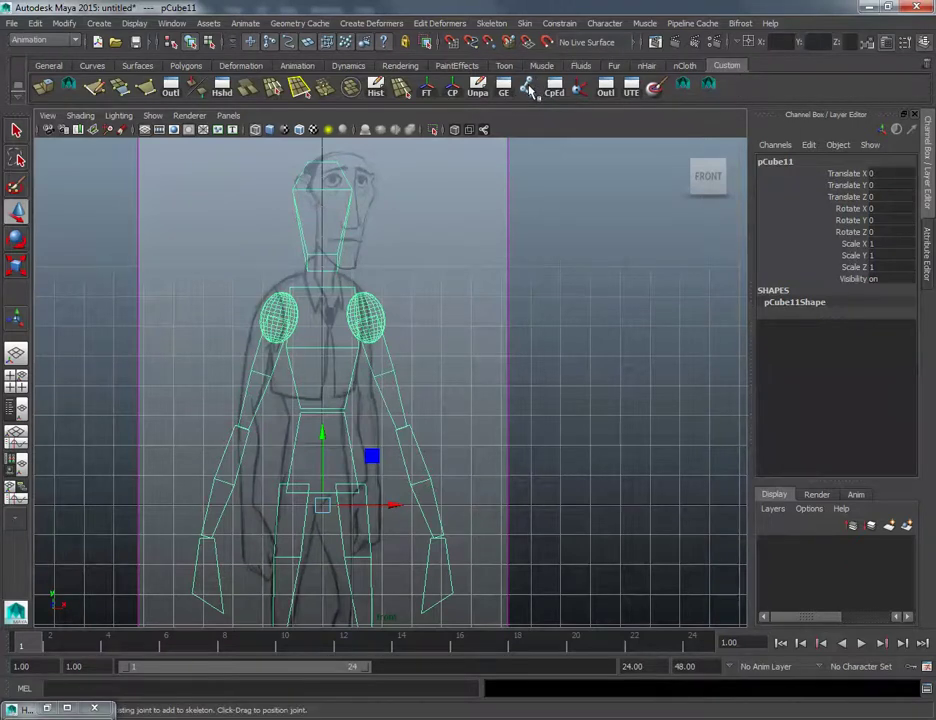
left_click(530, 90)
middle_click_drag(516, 292, 545, 253, "alt")
middle_click_drag(402, 425, 415, 448, "alt")
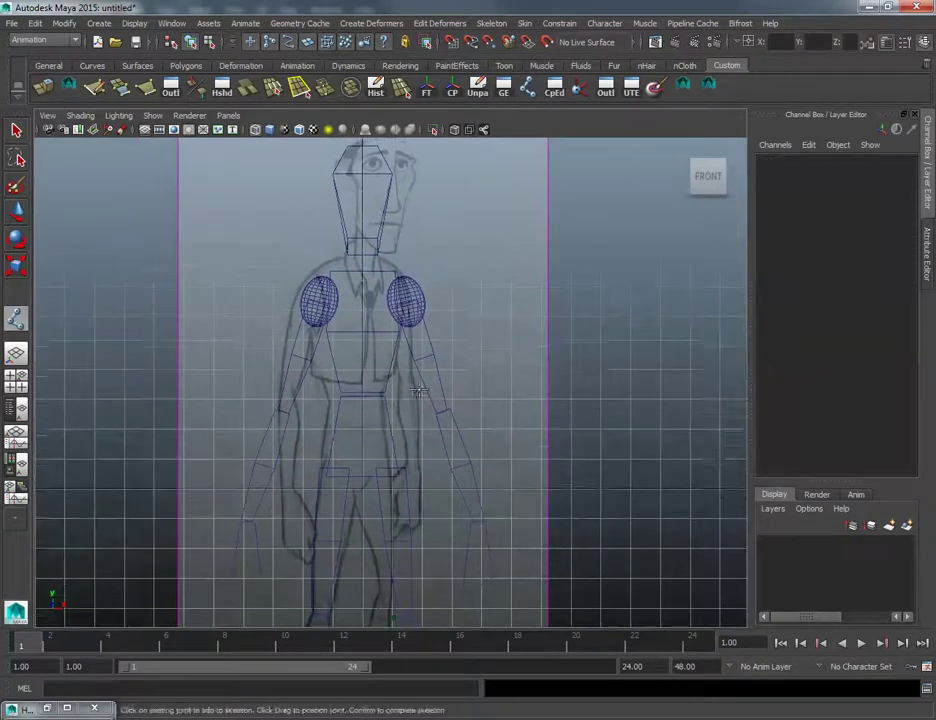
middle_click_drag(418, 390, 432, 306, "alt")
scroll(471, 399, "up", 1)
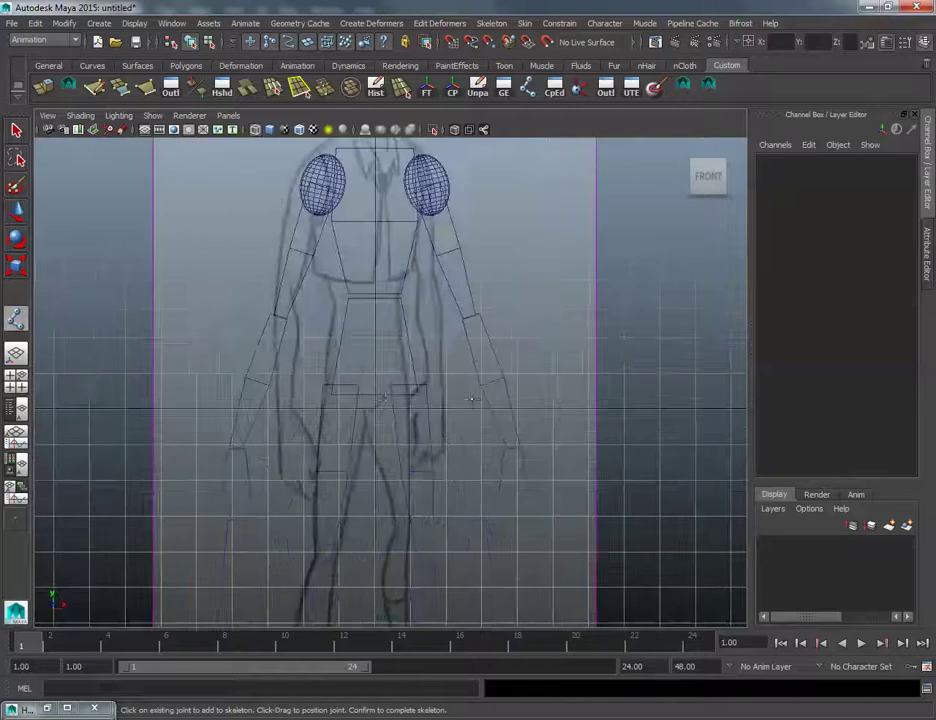
middle_click_drag(383, 402, 381, 388, "alt")
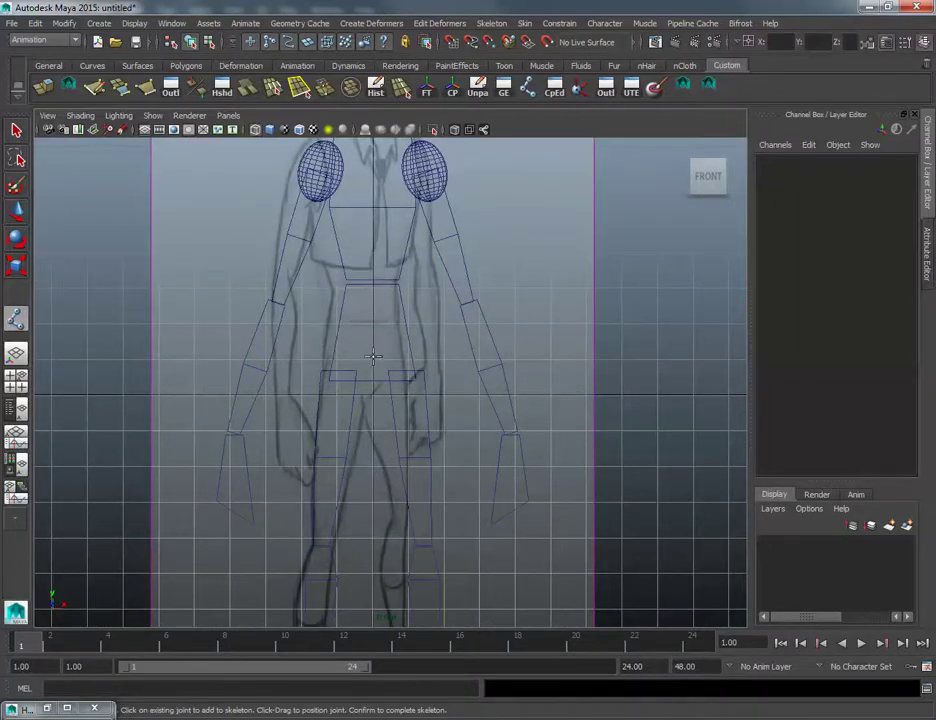
left_click(372, 356)
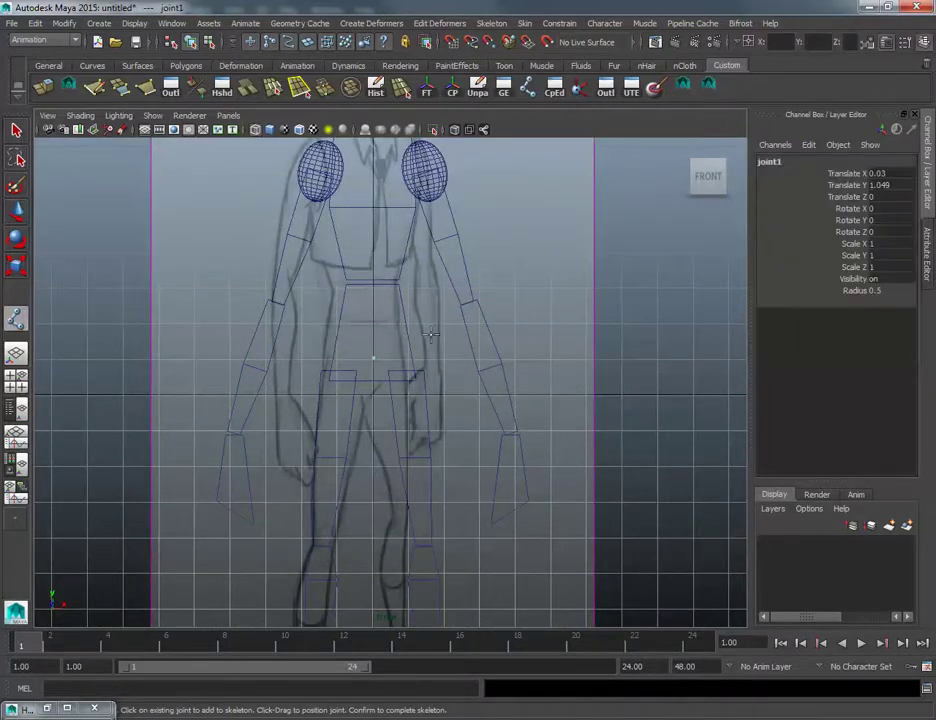
left_click(897, 175)
type("0")
key("Return")
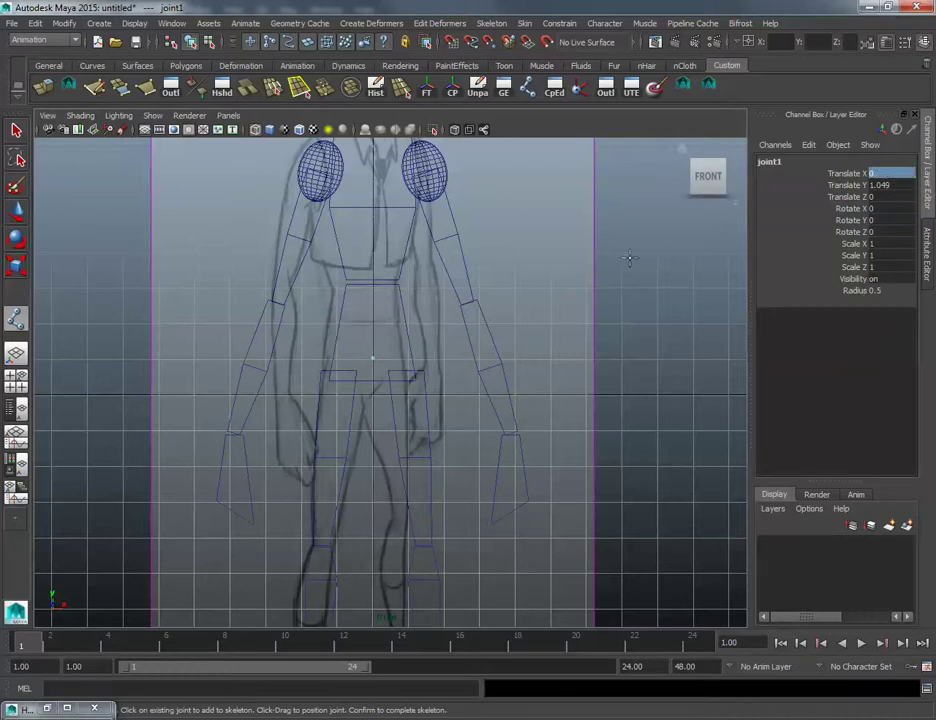
Step: Draw a leg chain from the root: hip about 0.83 units sideways, knee 5.27 below, ankle 5.29 further, end 3.43 below the ankle
scroll(629, 259, "up", 3)
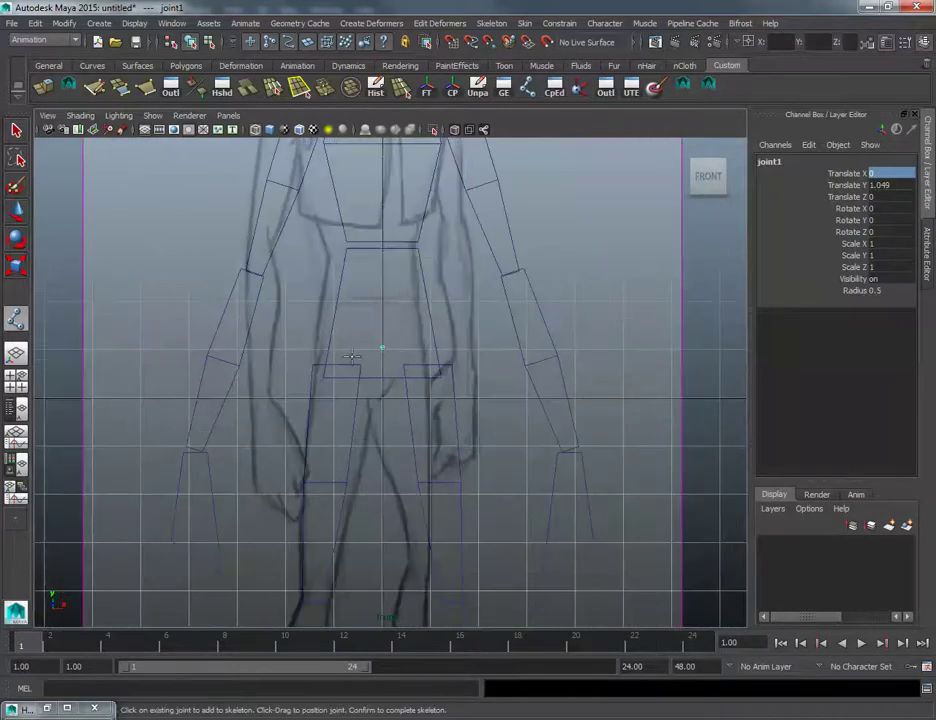
left_click(342, 348)
right_click_drag(405, 394, 342, 524, "alt")
middle_click_drag(342, 524, 334, 351, "alt")
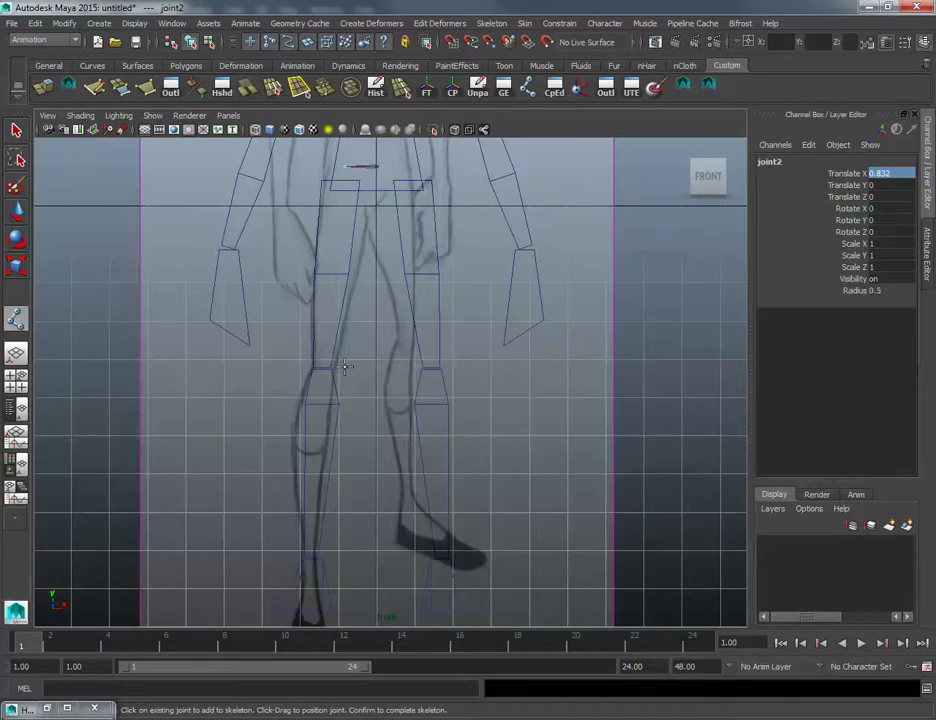
left_click(345, 368)
middle_click_drag(348, 555, 350, 410, "alt")
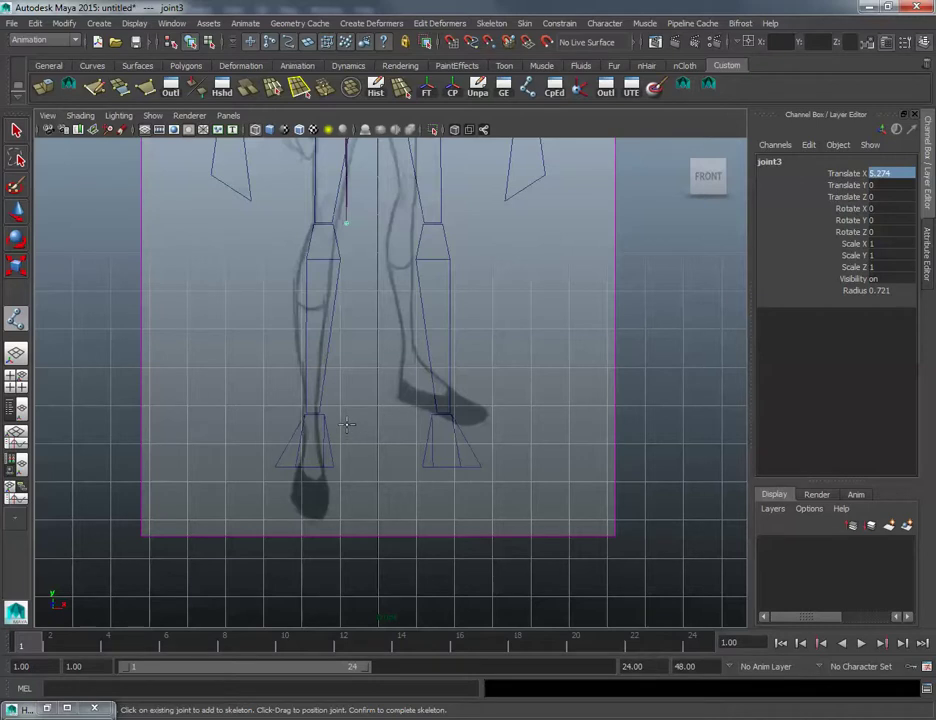
left_click(346, 428)
left_click(347, 556)
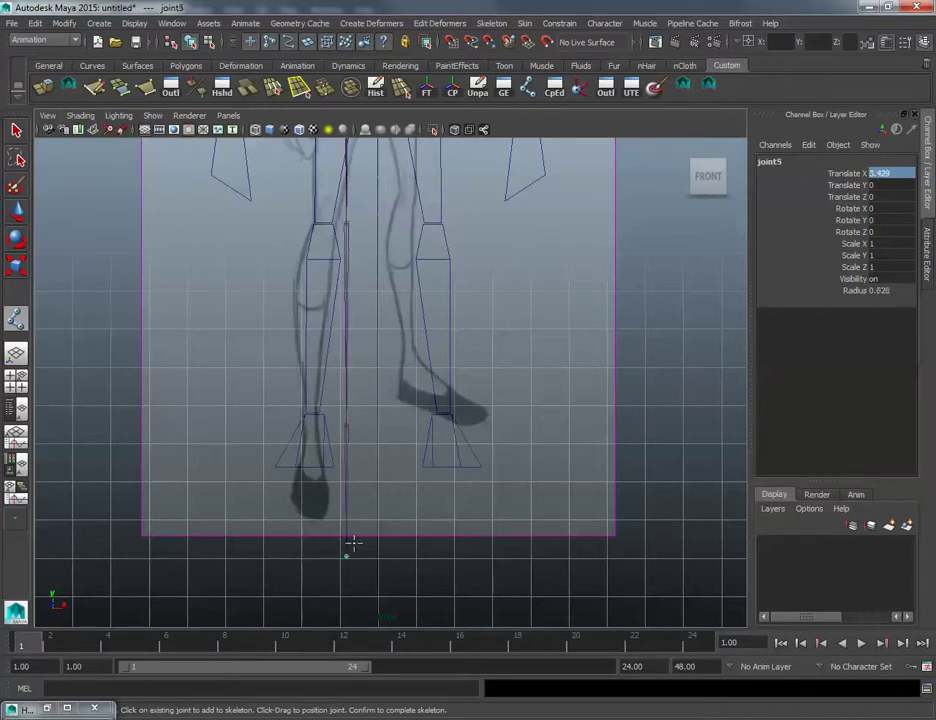
key("w")
Step: Examine the leg joints from root to ankle against the figure and the reference drawing
middle_click_drag(359, 202, 336, 378, "alt")
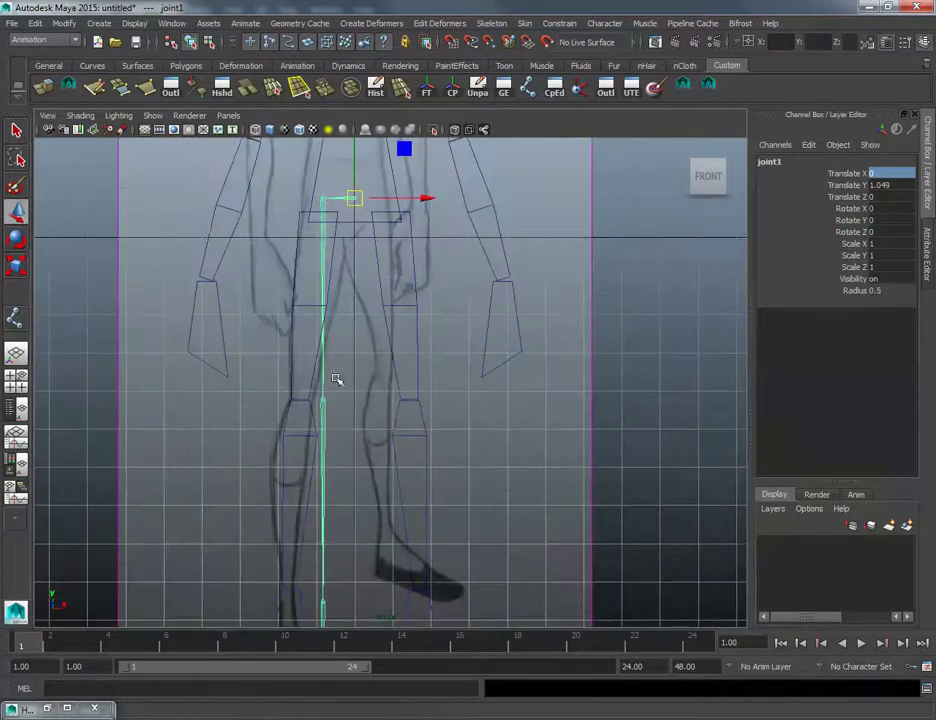
right_click_drag(336, 378, 327, 377, "alt")
middle_click_drag(327, 378, 345, 359, "alt")
left_click(316, 468)
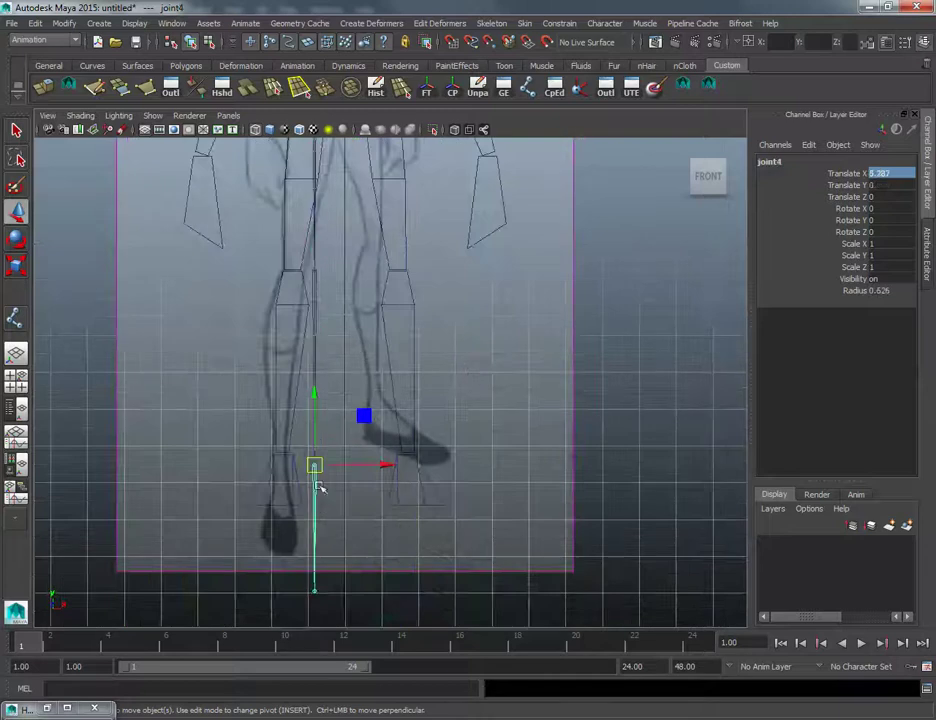
middle_click_drag(325, 385, 326, 437, "alt")
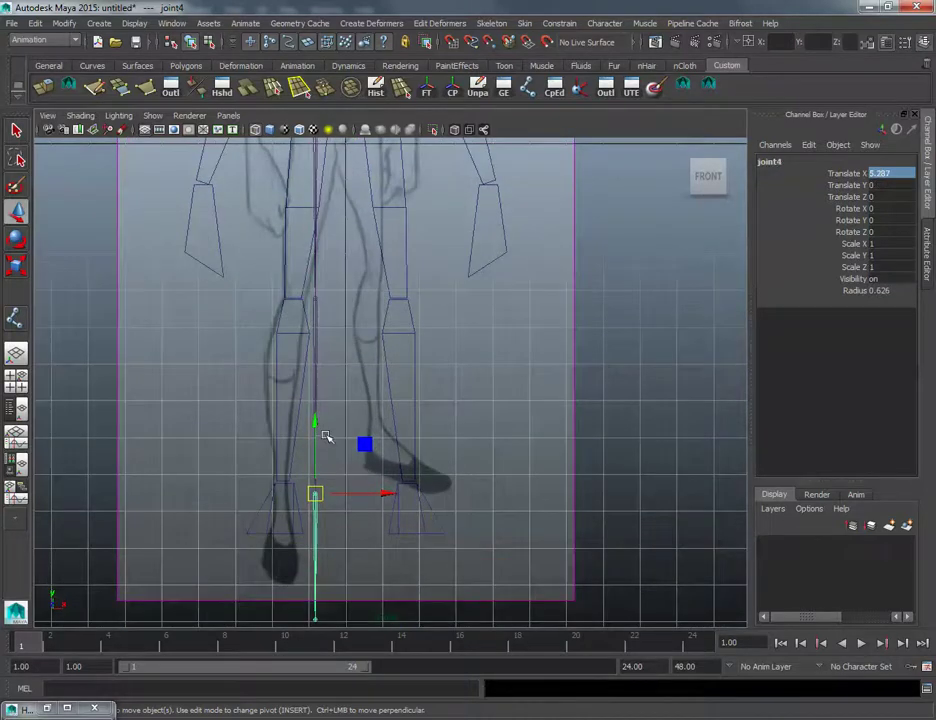
middle_click_drag(344, 320, 342, 403, "alt")
middle_click_drag(349, 288, 357, 457, "alt")
middle_click_drag(368, 349, 368, 426, "alt")
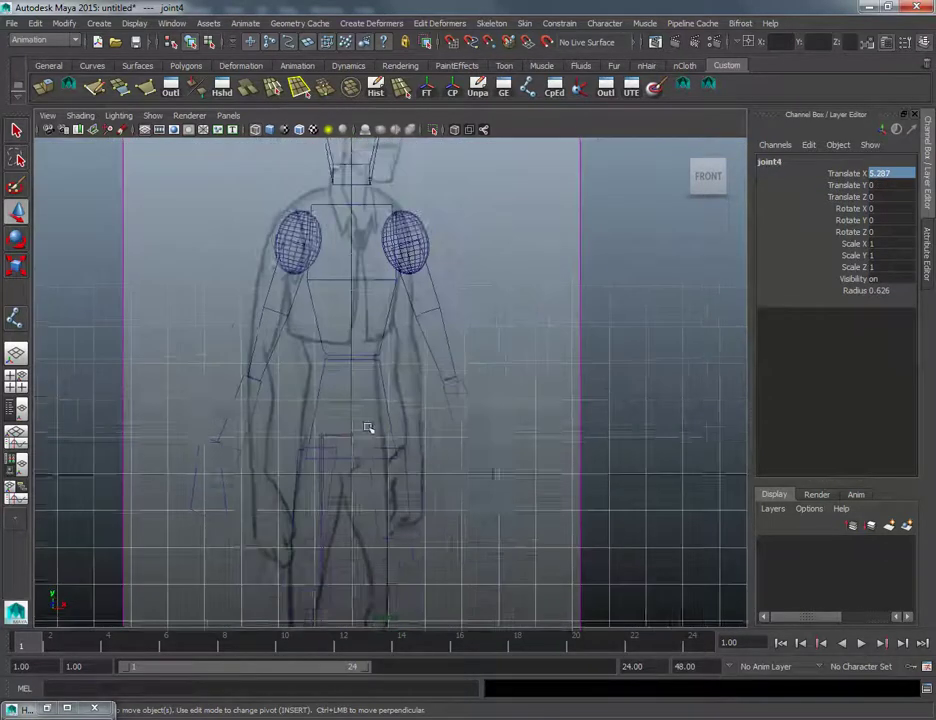
right_click_drag(368, 426, 404, 438, "alt")
Step: Start a spine chain from the pelvis root: a joint about 0.24 units up and a waist joint about 1.85 above it
key("y")
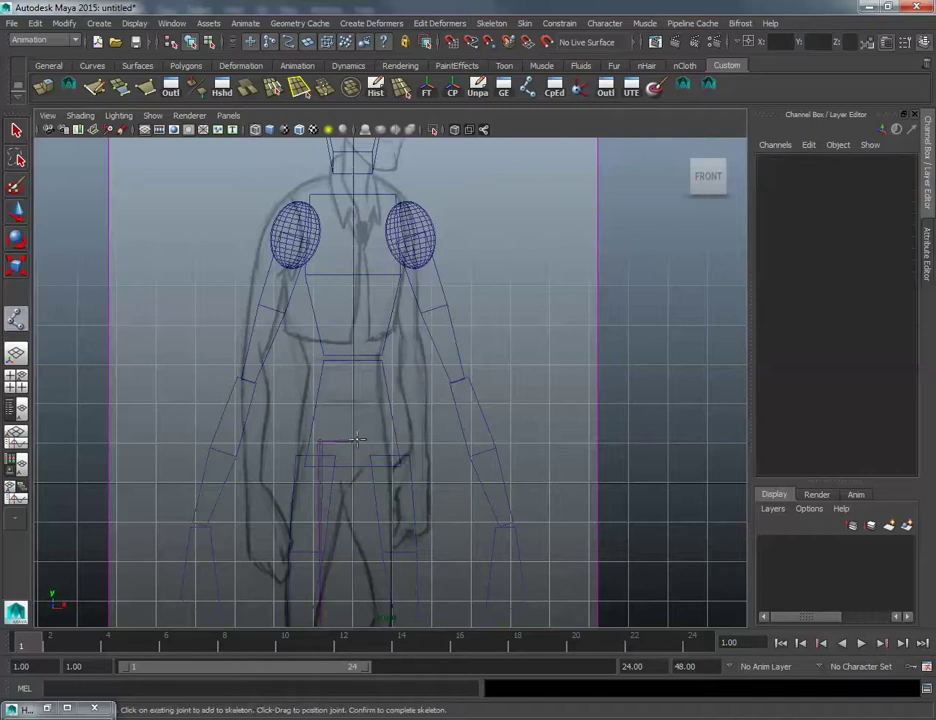
middle_click_drag(358, 446, 368, 321, "alt")
middle_click_drag(370, 500, 366, 337, "alt")
middle_click_drag(382, 545, 376, 453, "alt")
middle_click_drag(325, 482, 330, 560, "alt")
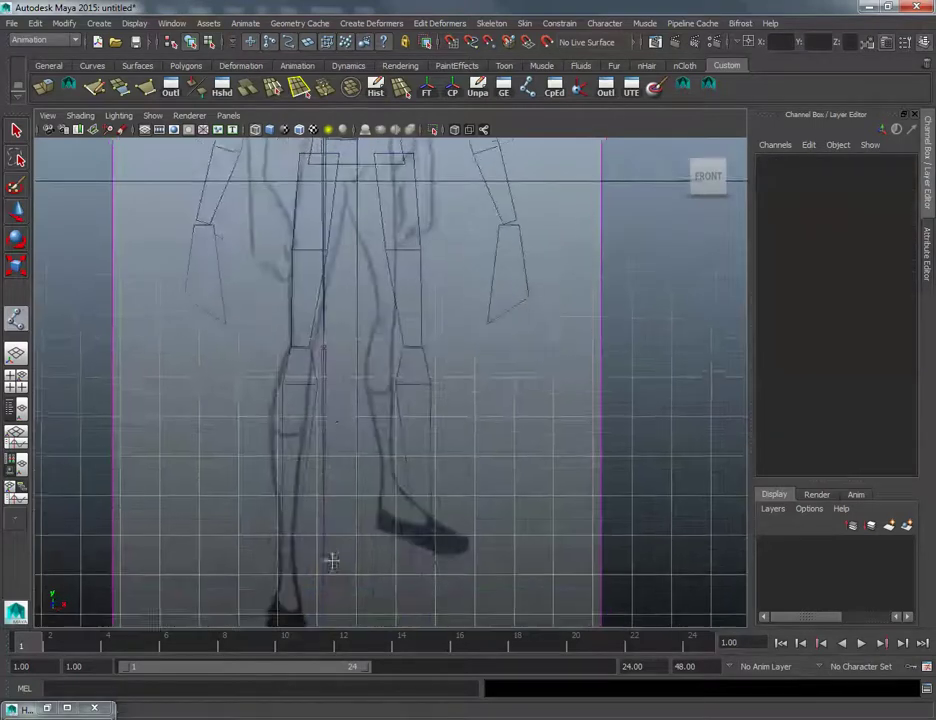
middle_click_drag(343, 362, 343, 380, "alt")
middle_click_drag(359, 211, 362, 318, "alt")
scroll(363, 319, "up", 4)
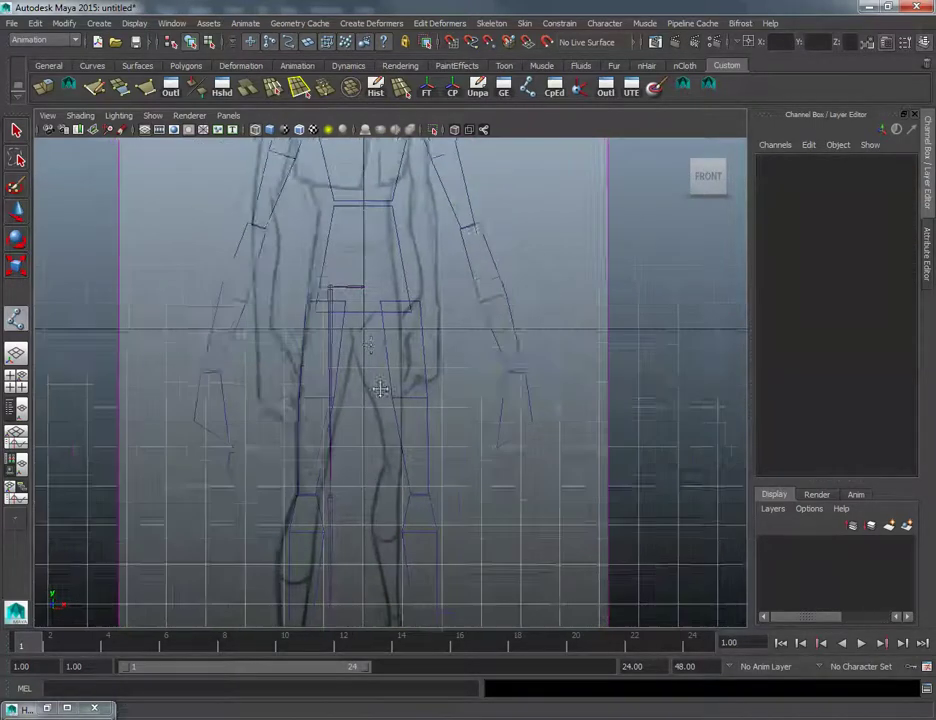
scroll(386, 349, "up", 2)
scroll(386, 349, "up", 2)
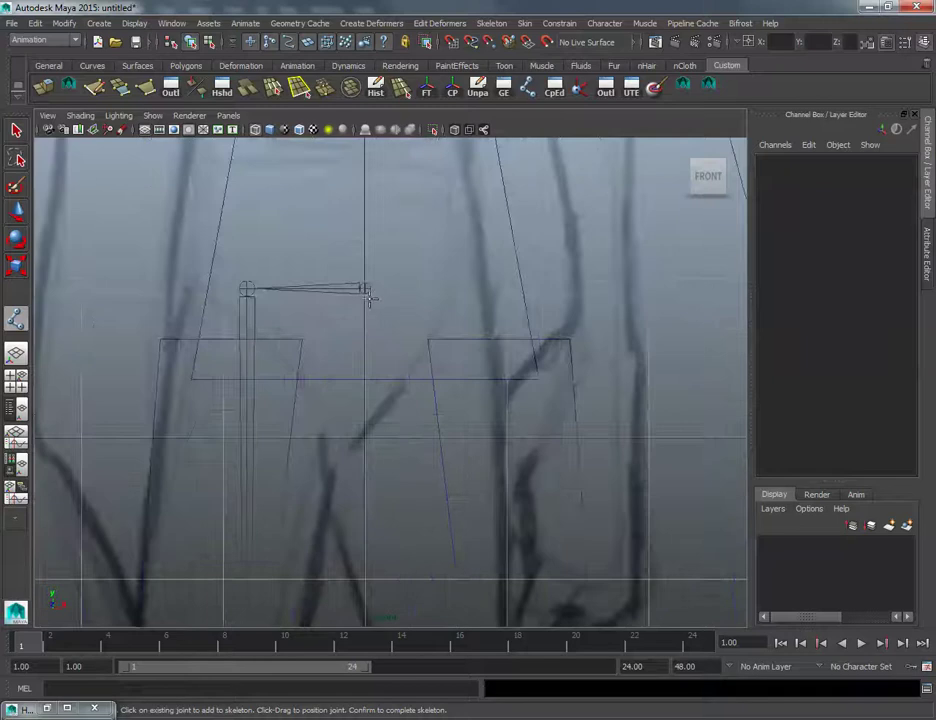
key("Return")
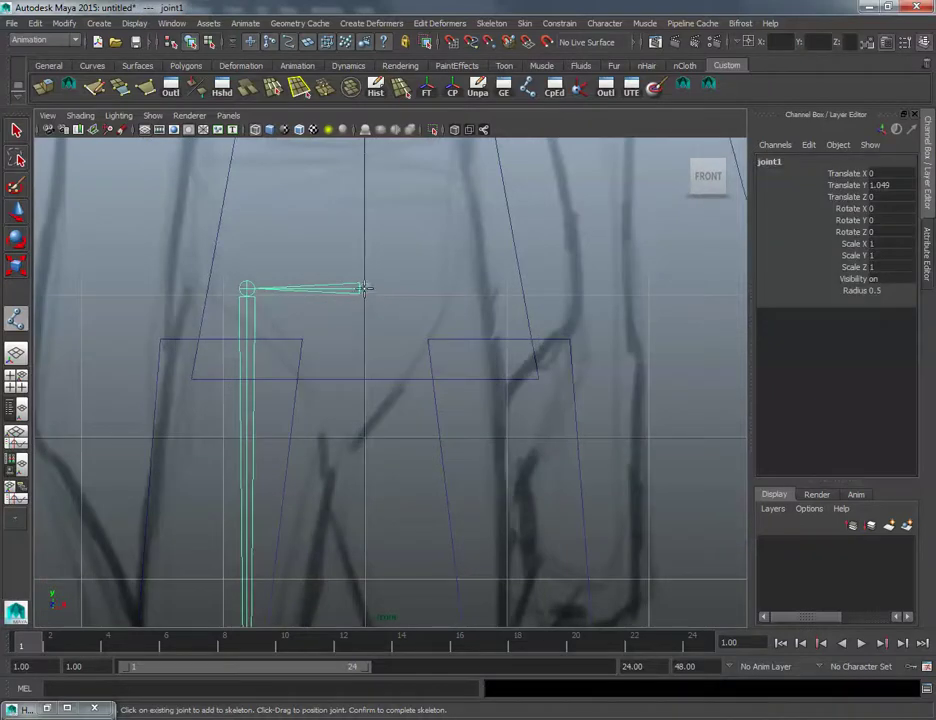
middle_click_drag(366, 289, 381, 391, "alt")
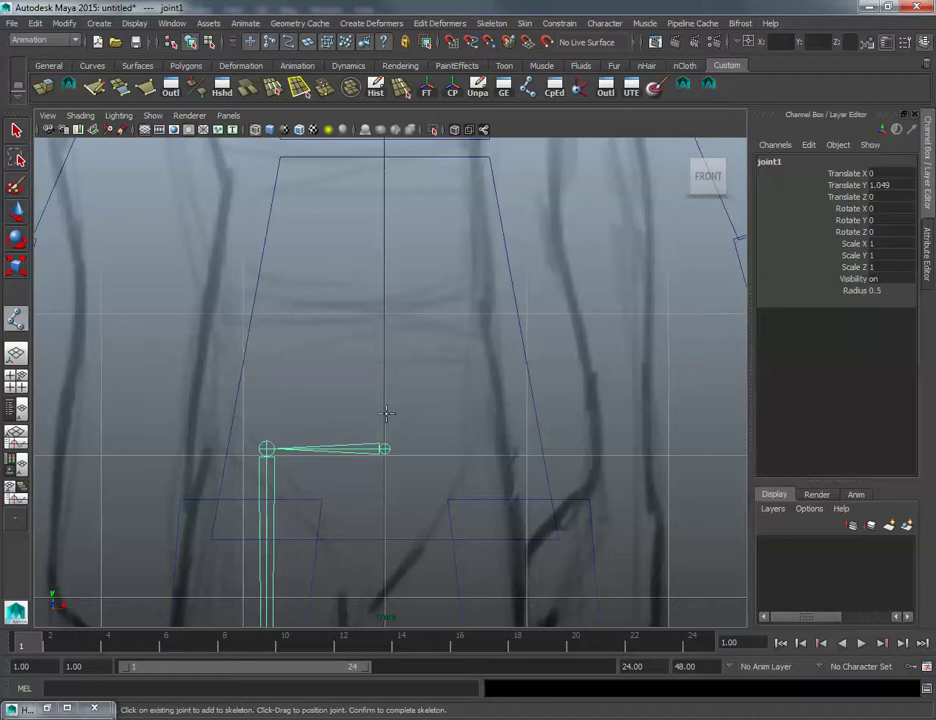
left_click(386, 412)
scroll(430, 428, "down", 5)
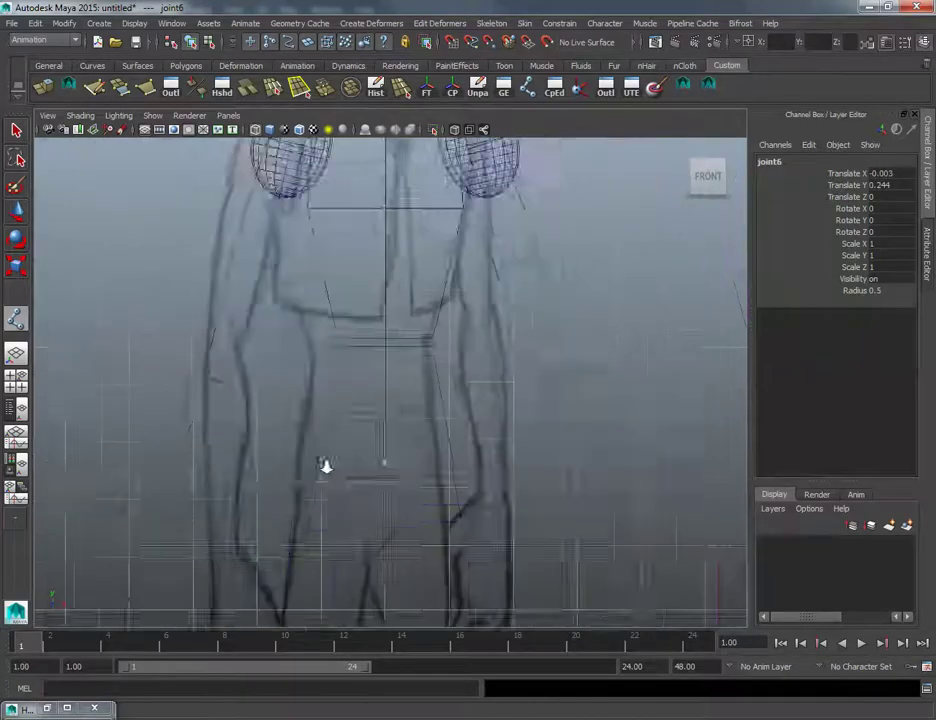
middle_click_drag(377, 441, 376, 452, "alt")
left_click(359, 378)
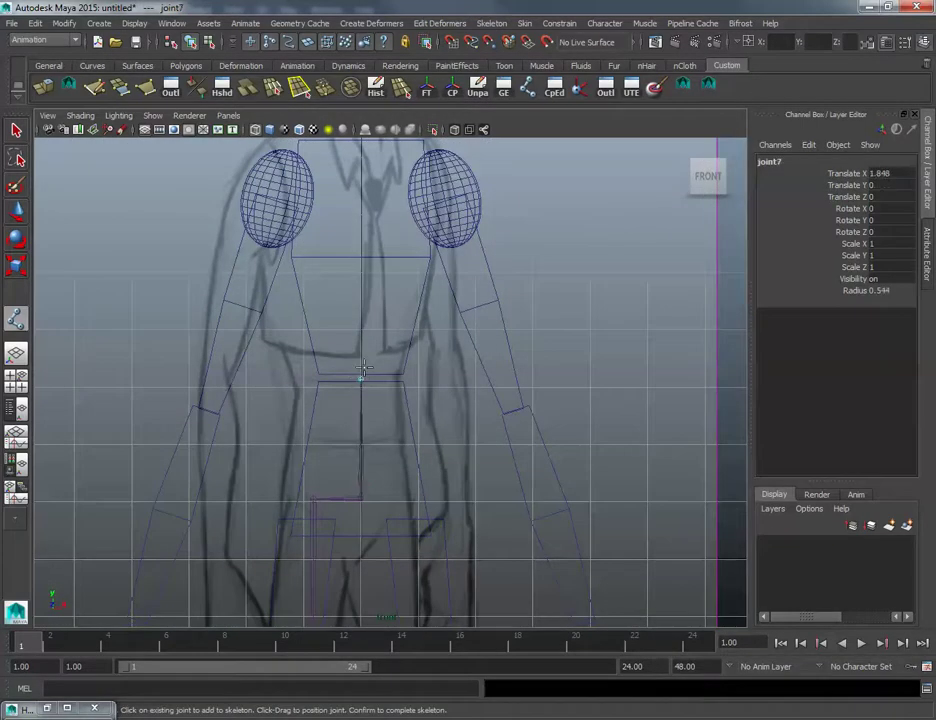
Step: Continue the spine with a joint 4.09 units up at the chest top, a neck-base joint, and a head joint about 3.4 higher
middle_click_drag(380, 271, 375, 363, "alt")
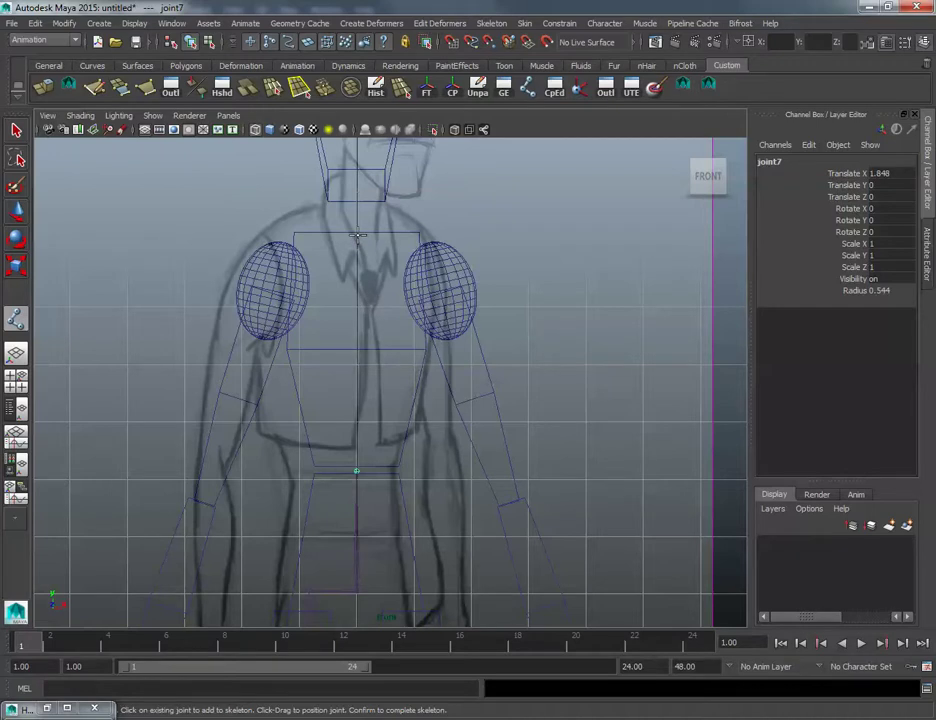
left_click(358, 236)
middle_click_drag(358, 236, 355, 377, "alt")
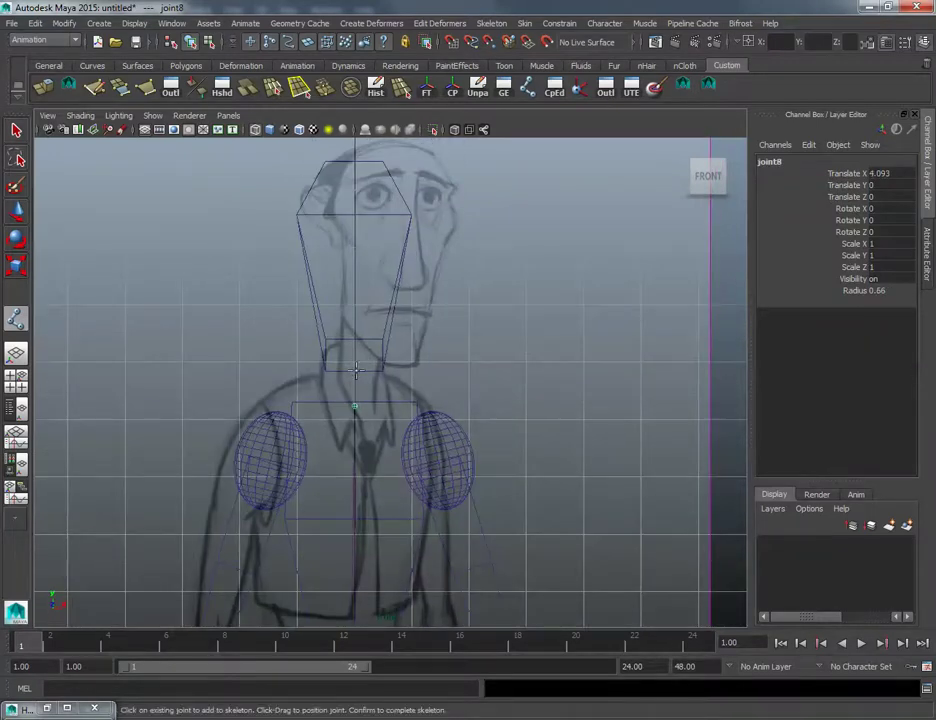
left_click(355, 393)
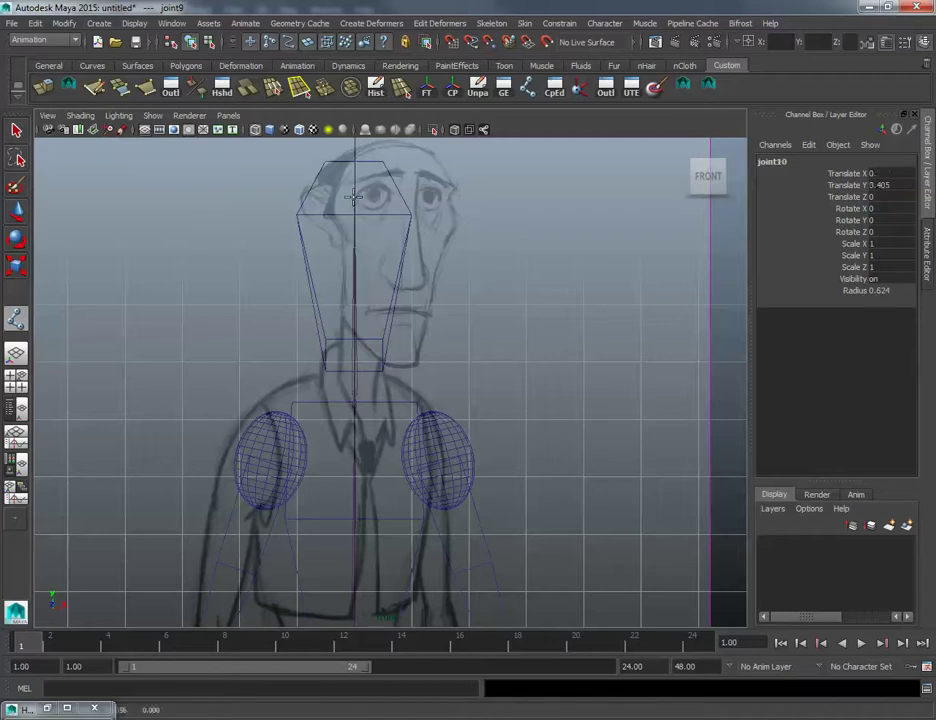
key("Return")
key("w")
Step: Branch a shoulder joint from the upper chest joint, about 1.27 units sideways and 0.25 lower, at the top of the shoulder sphere
middle_click_drag(410, 447, 519, 378, "alt")
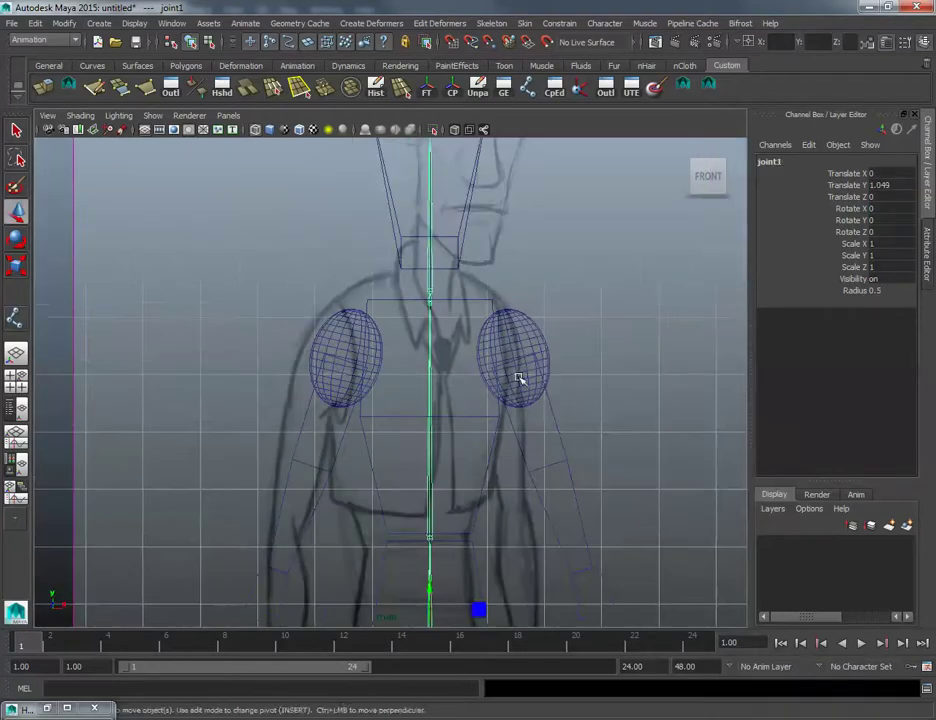
key("y")
right_click_drag(446, 341, 578, 372, "alt")
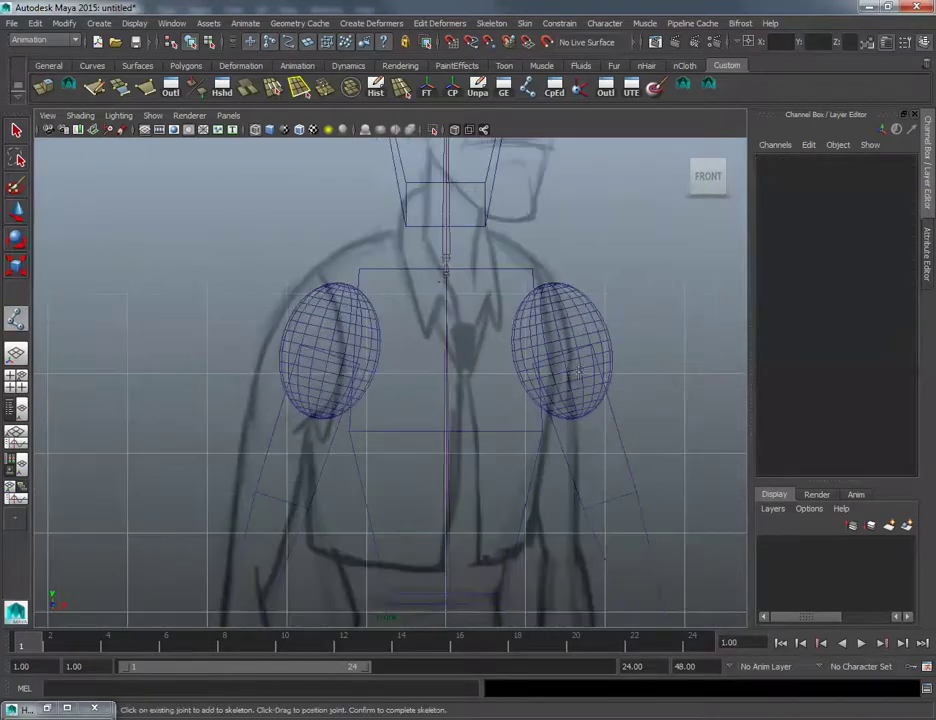
left_click(446, 273)
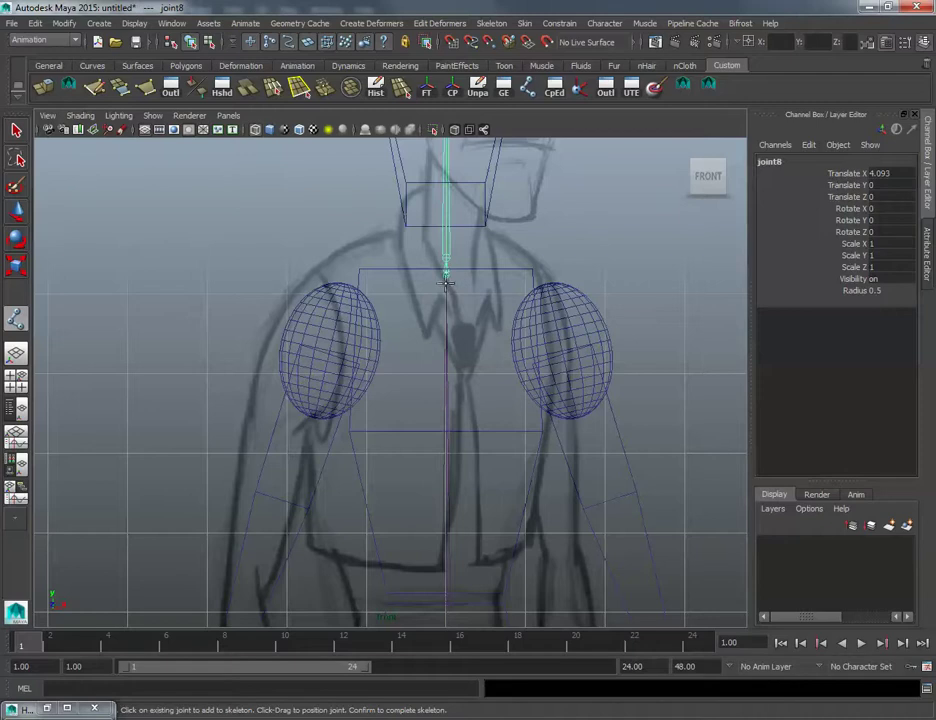
left_click(345, 294)
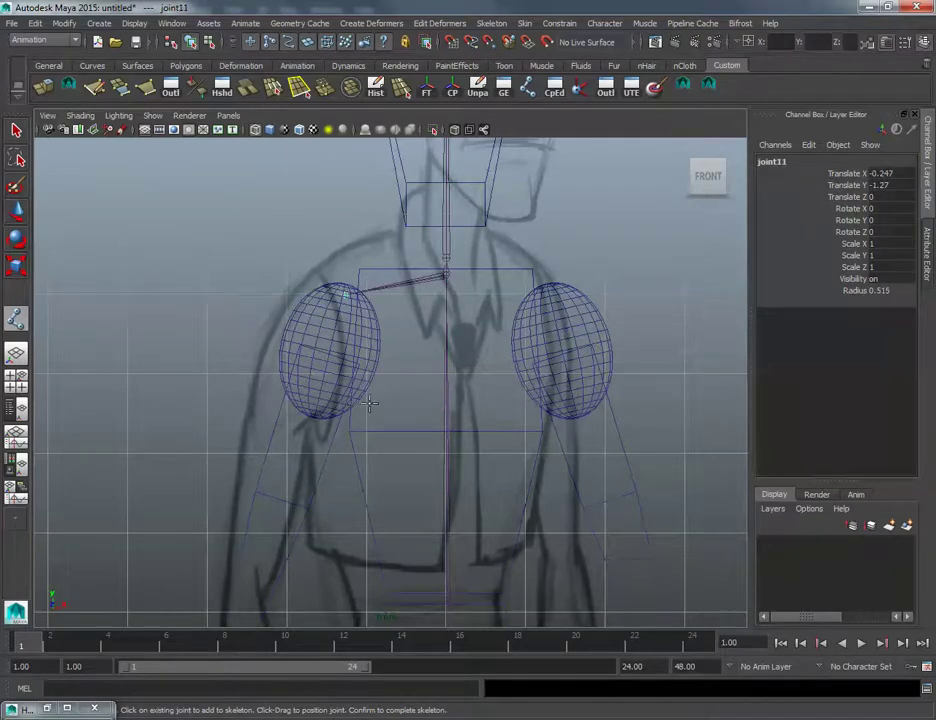
Step: Extend a horizontal arm chain outward from the shoulder: elbow about 2.34 units, wrist about 2.76 further, end joint about 1.84 further
middle_click_drag(320, 460, 343, 308, "alt")
right_click_drag(342, 326, 320, 332, "alt")
middle_click_drag(320, 332, 385, 345, "alt")
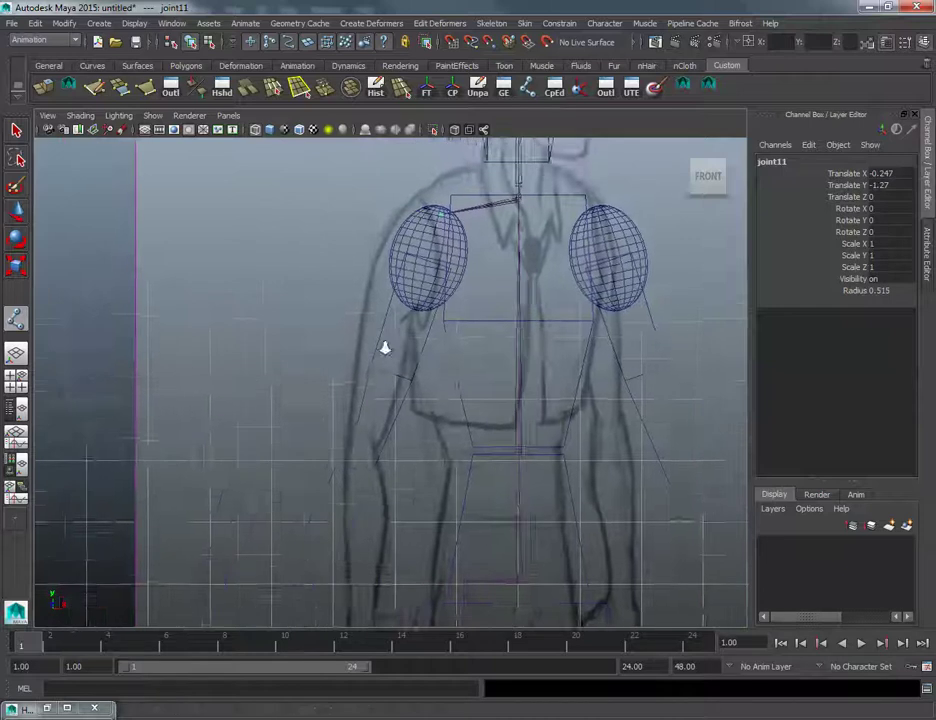
right_click_drag(385, 345, 345, 322, "alt")
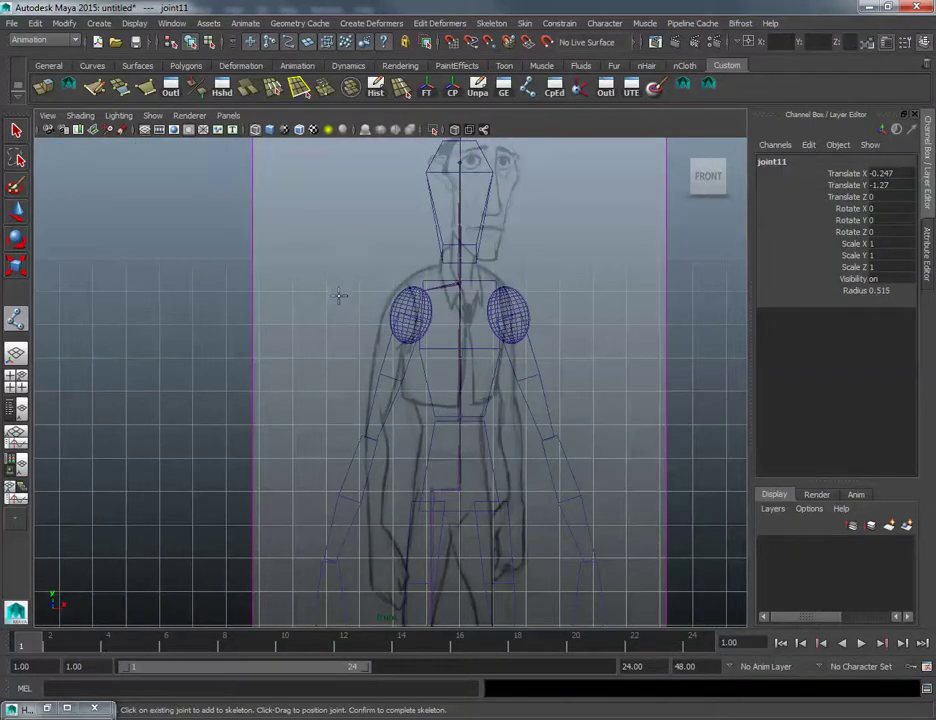
left_click(339, 293)
left_click(251, 291)
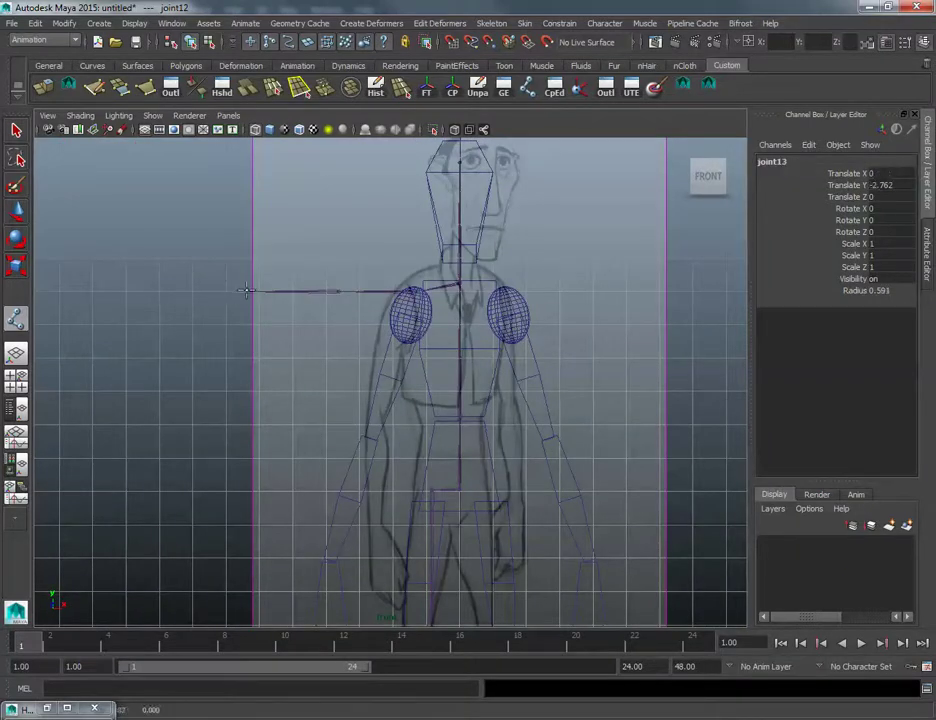
left_click(185, 291)
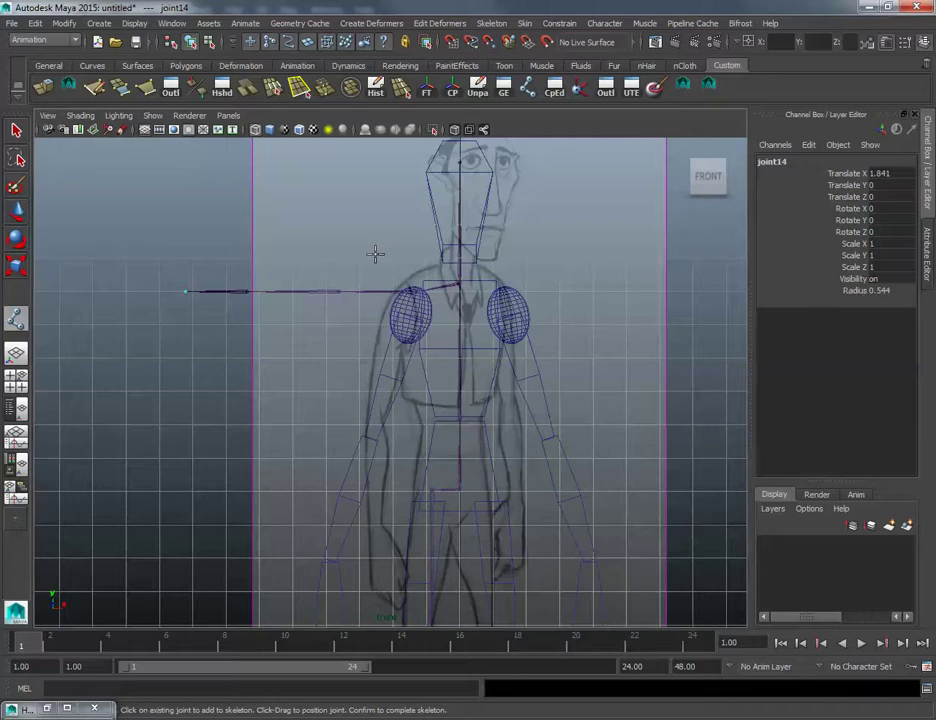
Step: Rotate the shoulder joint about -71.8 degrees in Z so the arm chain follows the blocked-out arm
key("w")
key("e")
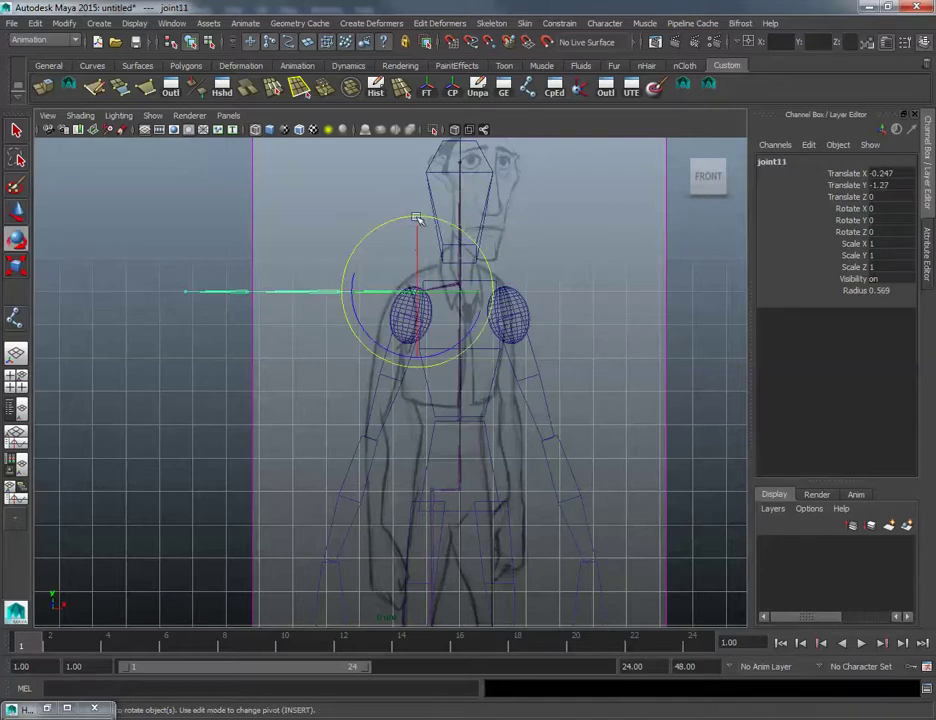
left_click_drag(417, 218, 292, 253)
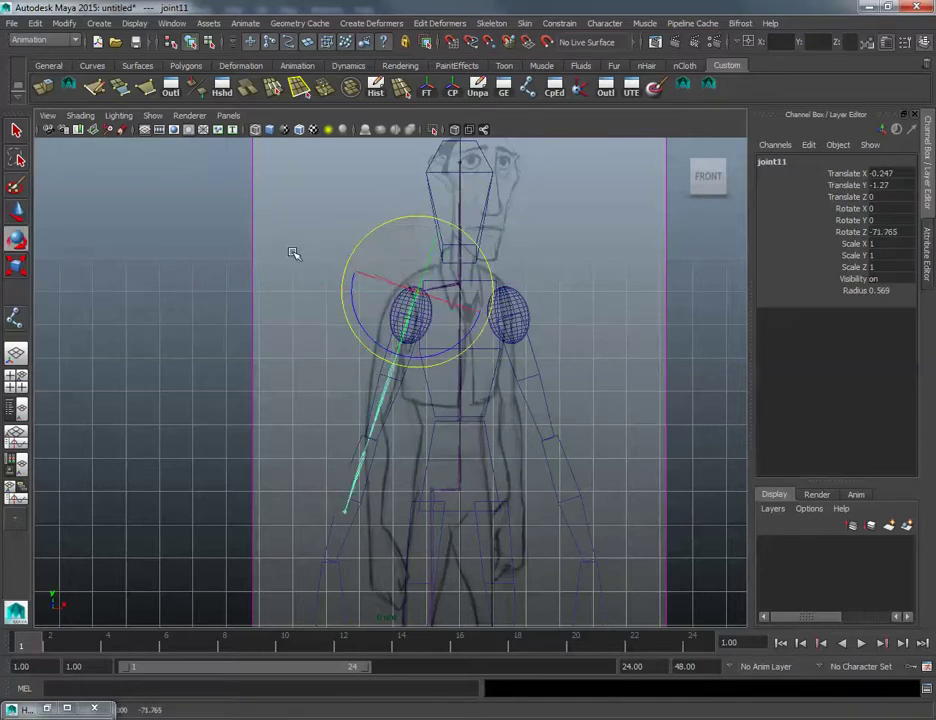
middle_click_drag(523, 374, 524, 288, "alt")
right_click_drag(407, 343, 427, 362, "alt")
middle_click_drag(427, 362, 398, 305, "alt")
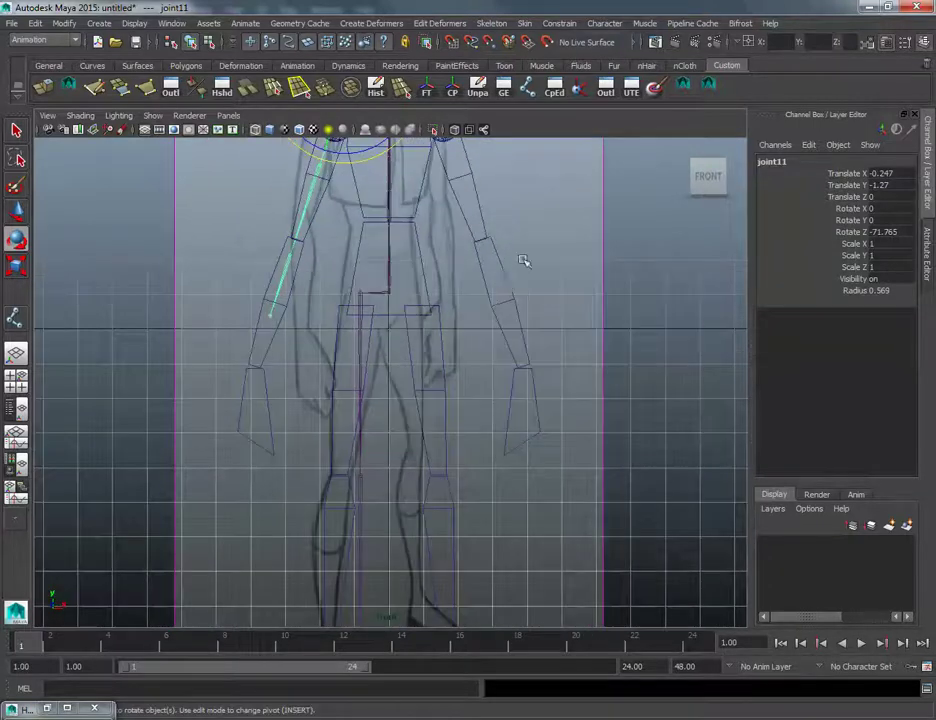
Step: In the perspective wireframe view, slide the elbow joint along the arm to Translate X 4.546 so it meets the mesh elbow
key("space")
left_click_drag(445, 259, 454, 287, "alt")
key("4")
left_click(380, 338)
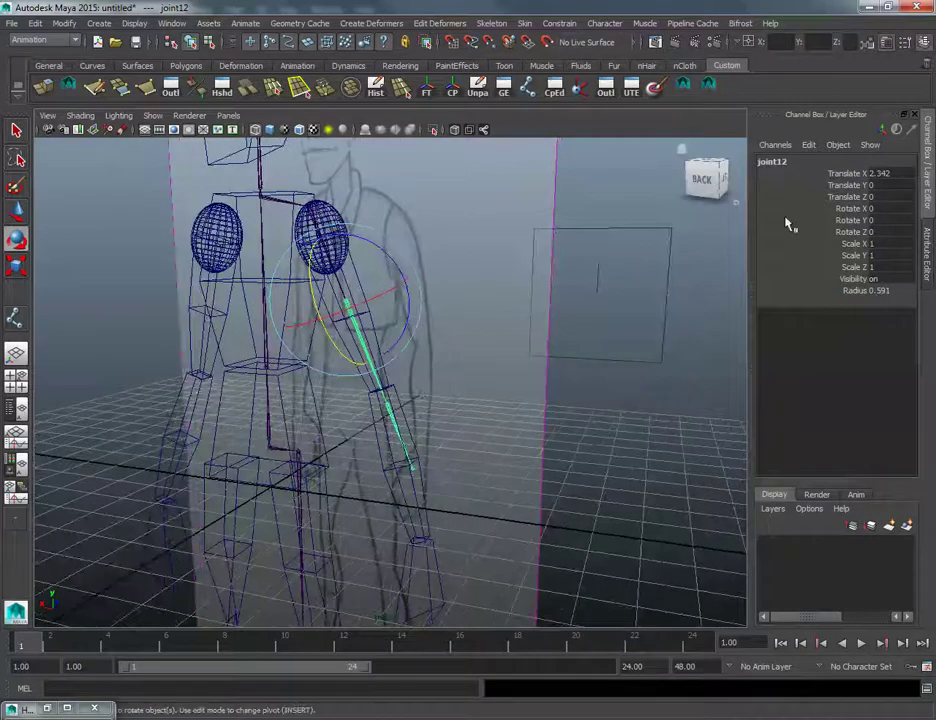
left_click(838, 174)
key("w")
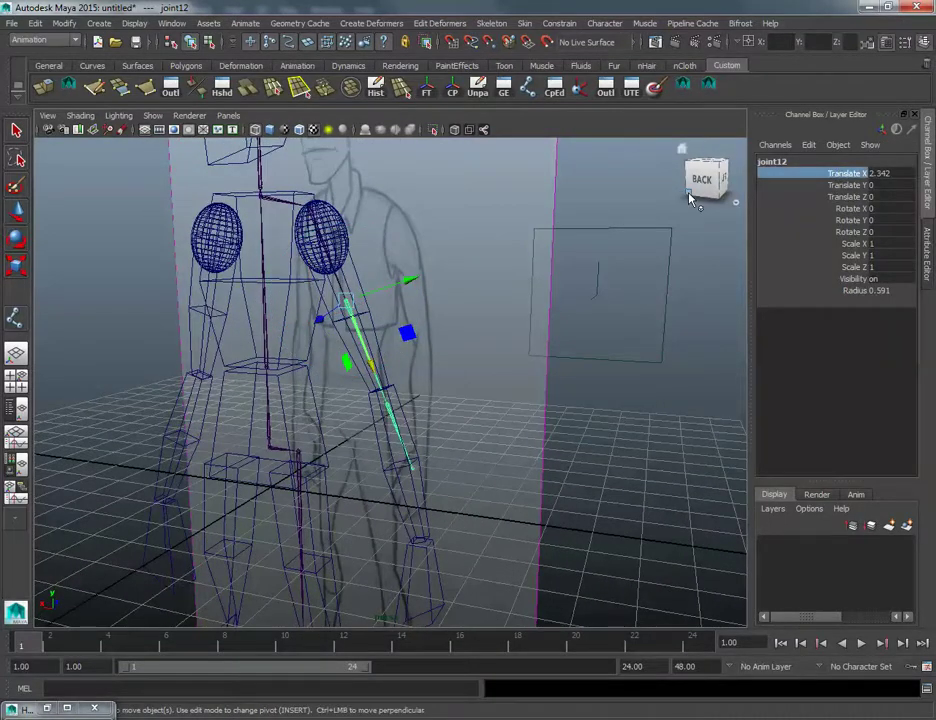
key("w")
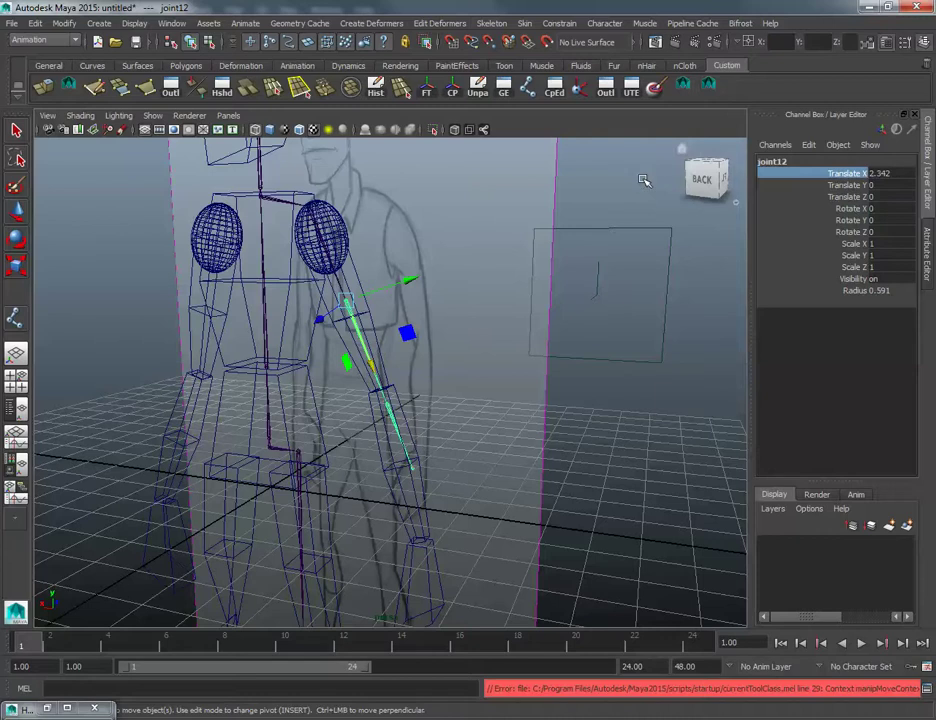
middle_click_drag(647, 180, 806, 213)
key("w")
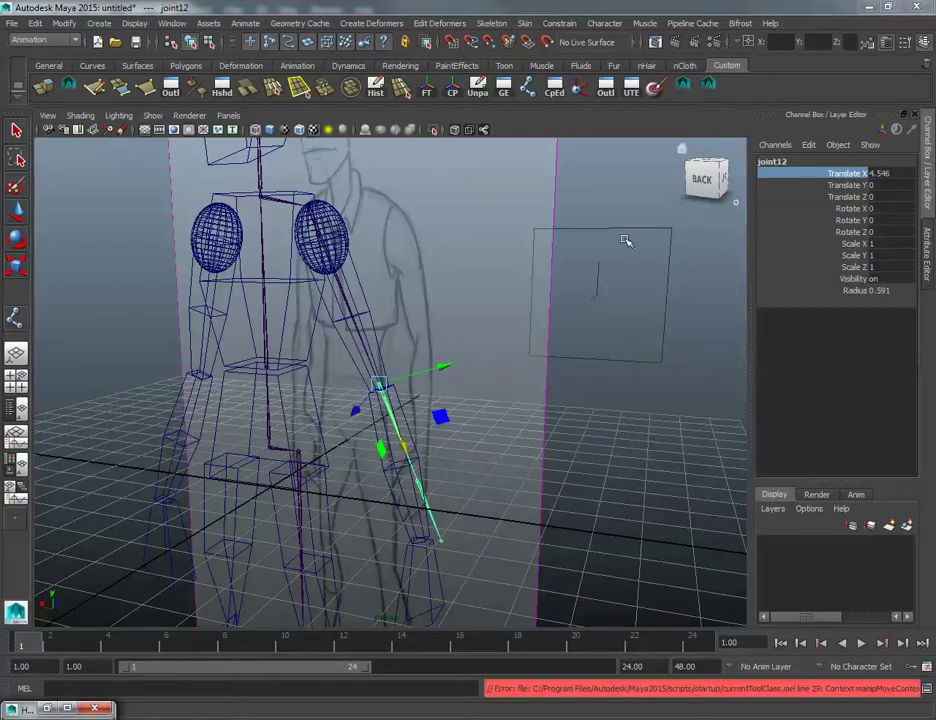
Step: Set the joint display scale to 0.44 to enlarge the skeleton's joints in the viewport
middle_click_drag(298, 383, 335, 377, "alt")
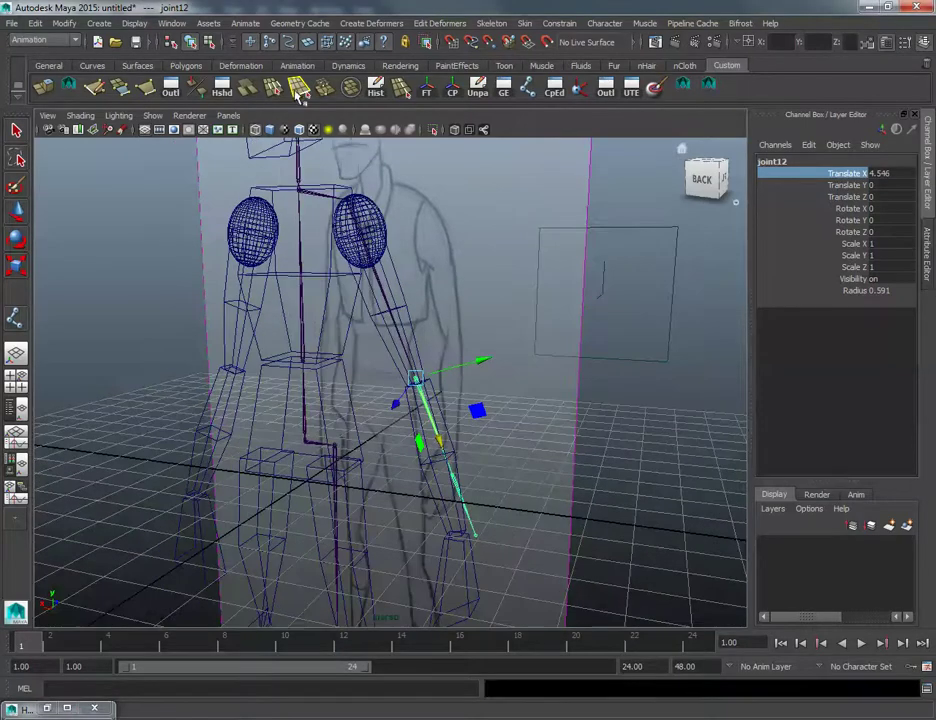
left_click(136, 23)
mouse_move(179, 178)
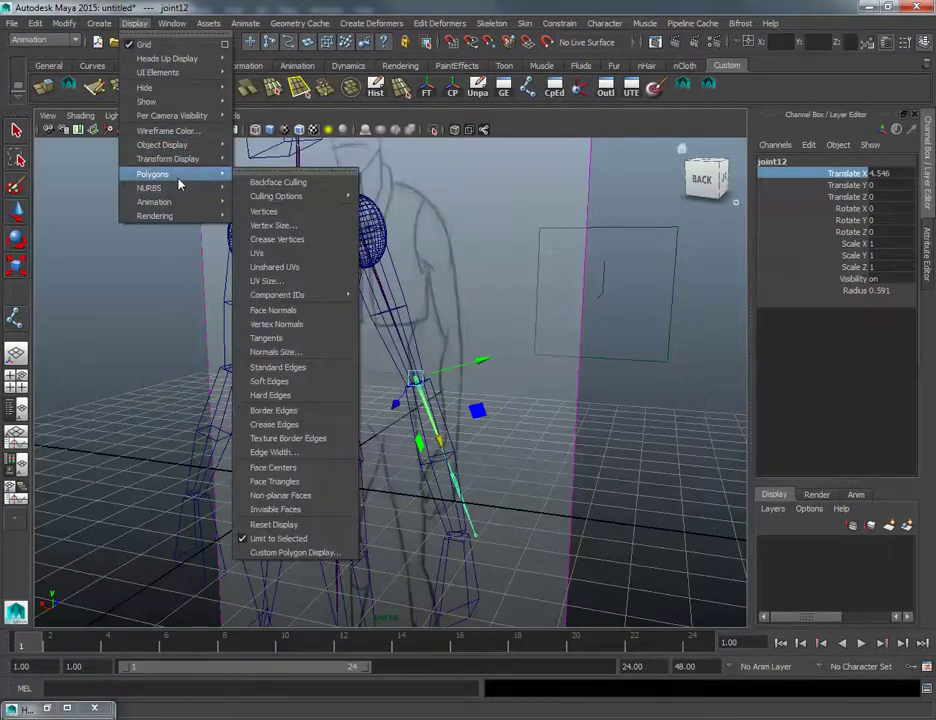
mouse_move(184, 203)
left_click(272, 231)
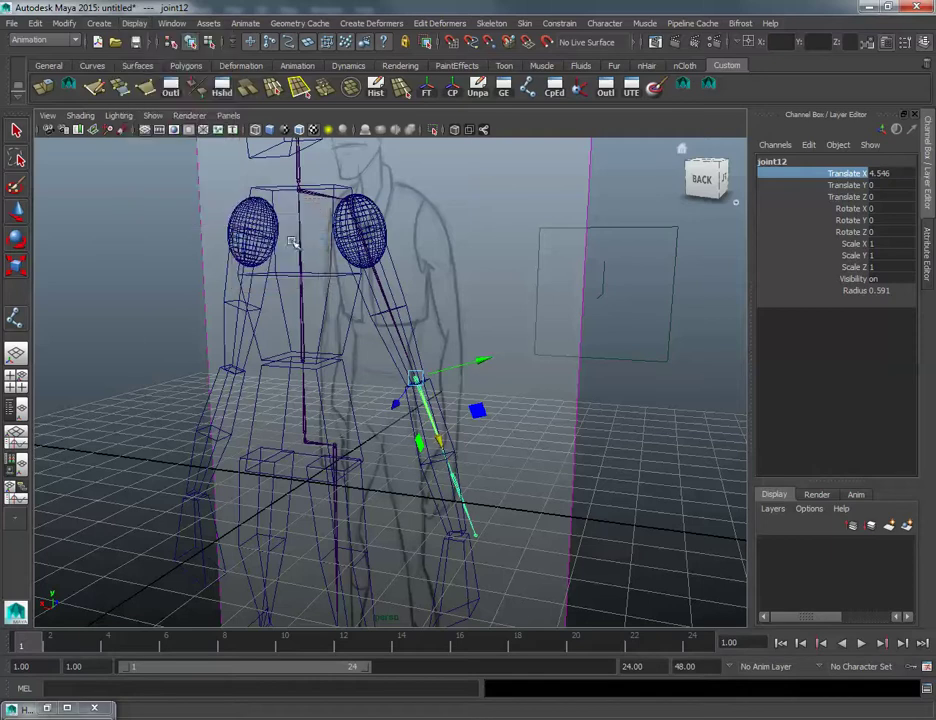
left_click_drag(388, 290, 390, 290)
left_click(475, 250)
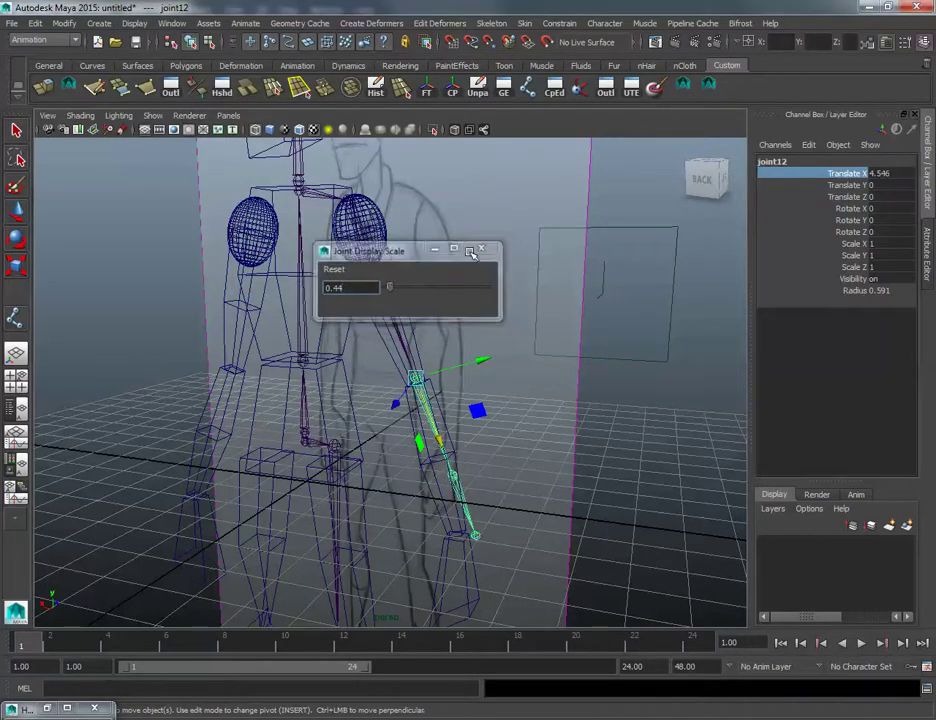
scroll(485, 325, "up", 3)
middle_click_drag(488, 325, 485, 382, "alt")
left_click_drag(485, 382, 533, 355, "alt")
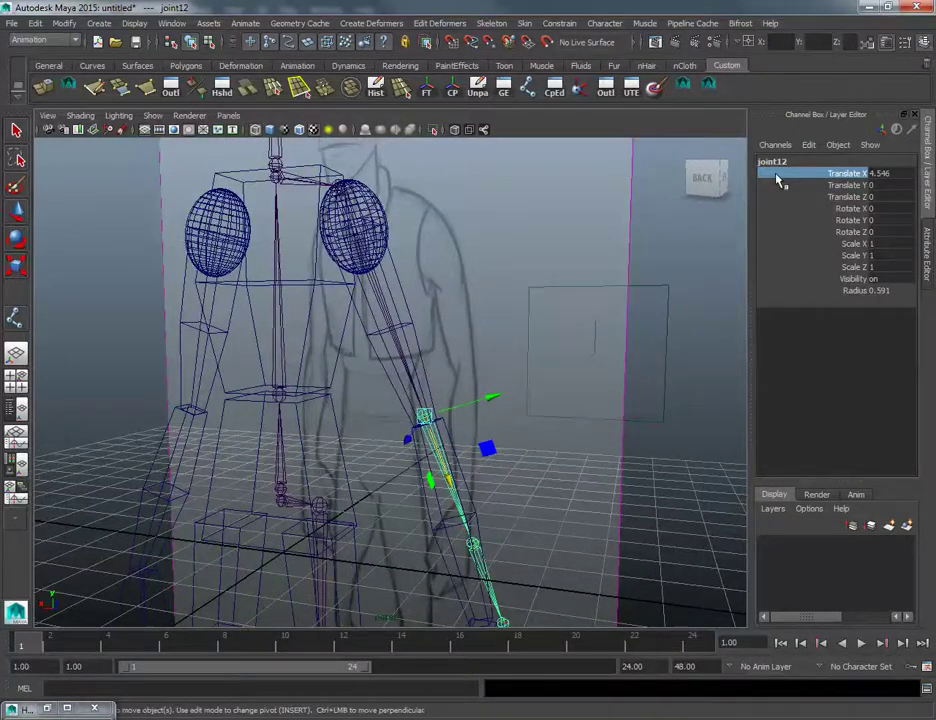
Step: Slide the elbow joint along the arm to a Translate X of 4.796 and rotate it to -15.854 on Y
middle_click(645, 182)
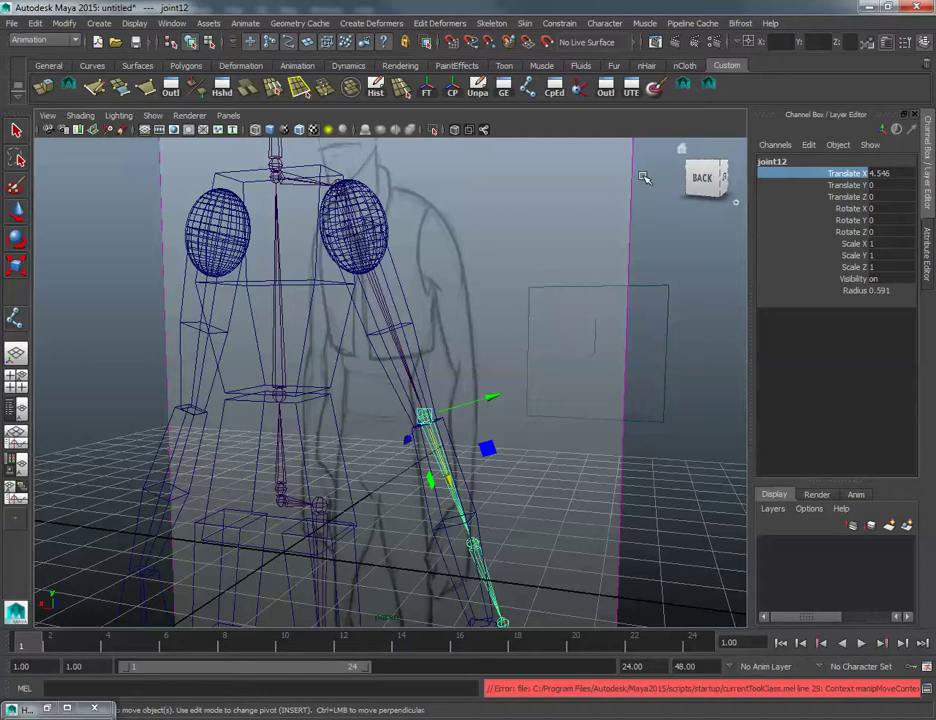
middle_click_drag(645, 178, 596, 211)
middle_click_drag(516, 376, 501, 309, "alt")
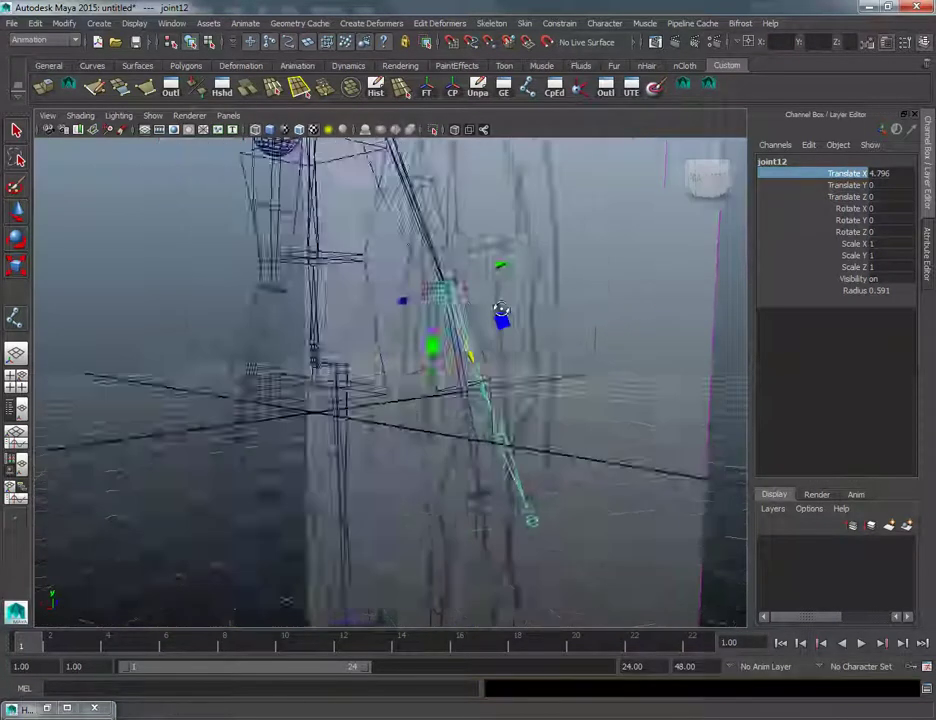
left_click_drag(501, 309, 473, 291, "alt")
key("e")
left_click_drag(425, 350, 394, 350)
left_click_drag(453, 378, 506, 373, "alt")
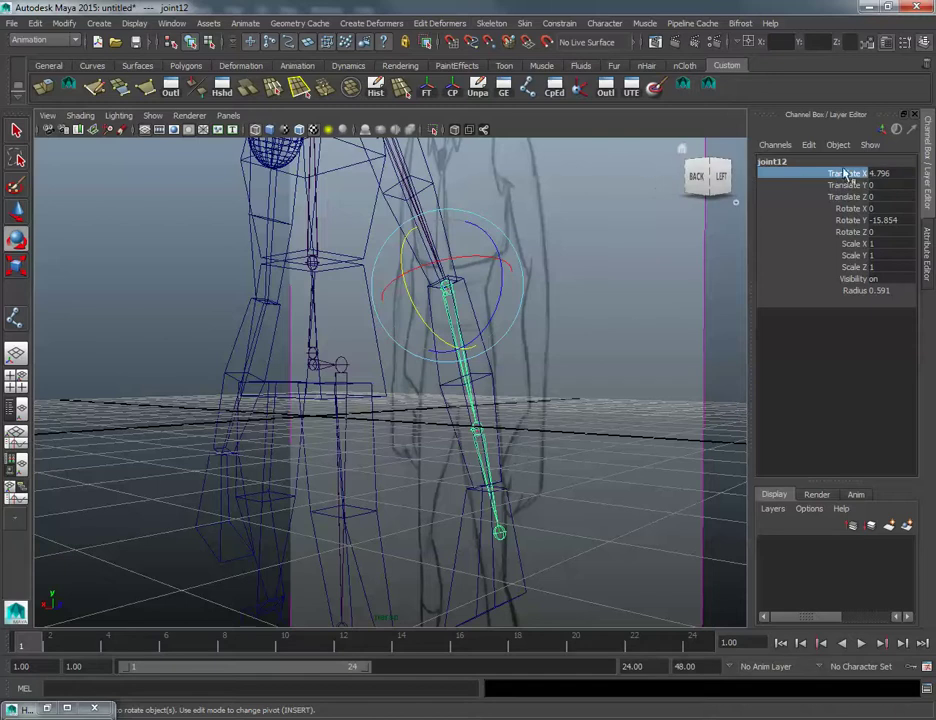
key("w")
middle_click_drag(606, 177, 803, 185)
key("ctrl+z")
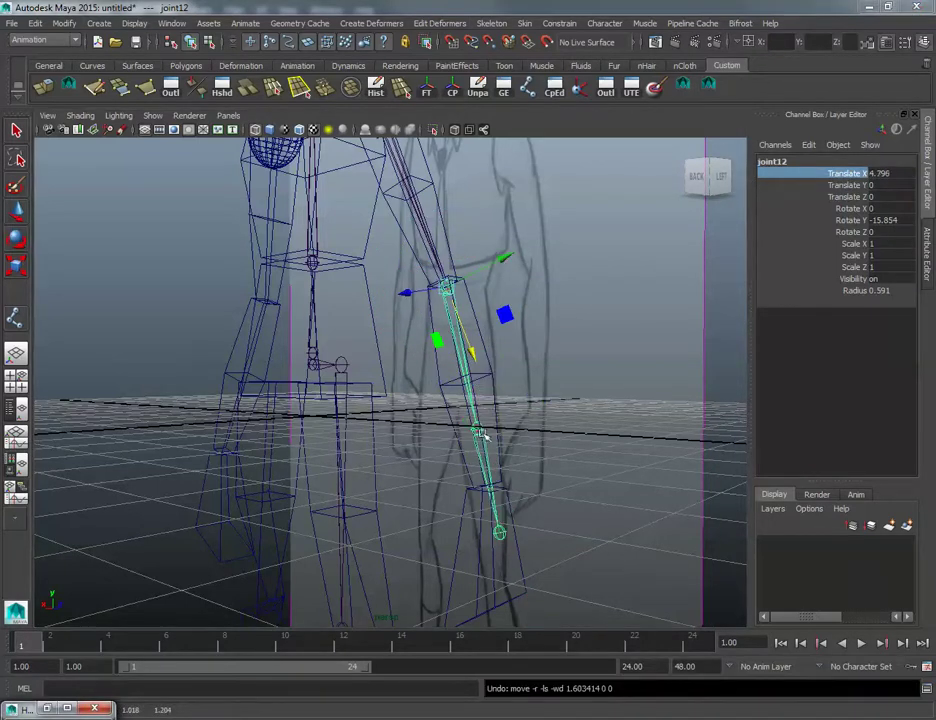
Step: Slide the wrist joint along the forearm to a Translate X of 3.788, placing it at the top of the hand block
left_click(480, 431)
middle_click_drag(550, 374, 537, 376, "alt")
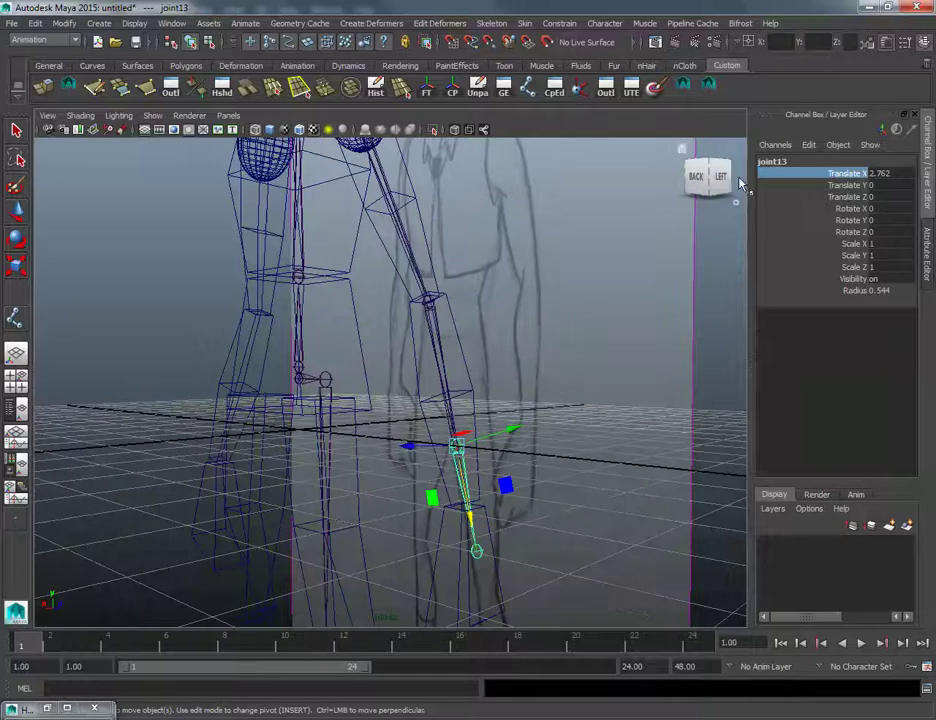
middle_click_drag(610, 188, 841, 205)
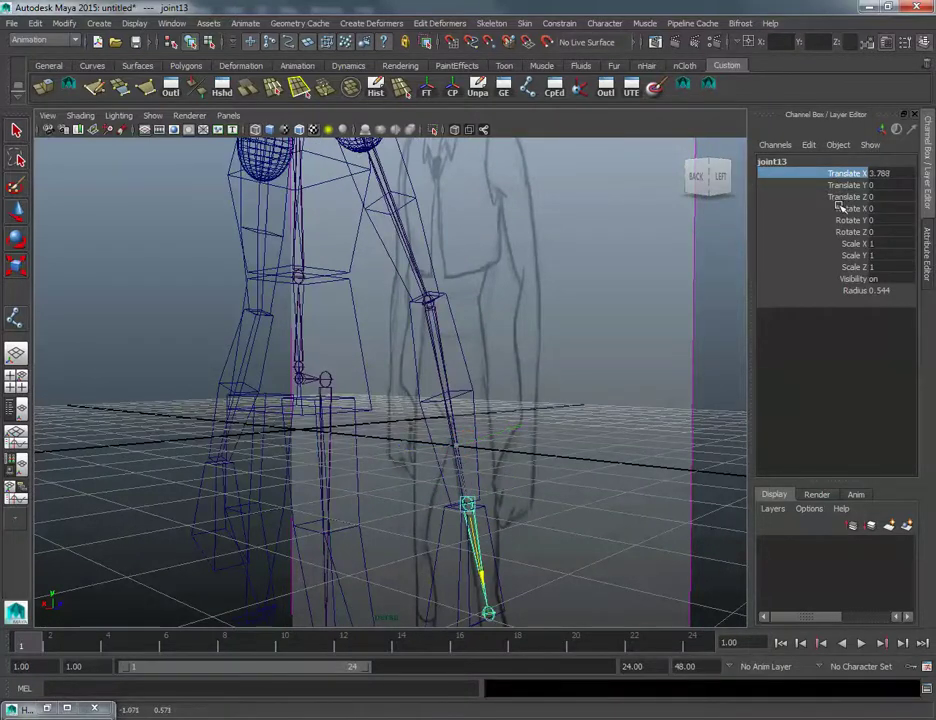
middle_click_drag(459, 426, 472, 271, "alt")
left_click_drag(472, 271, 577, 272, "alt")
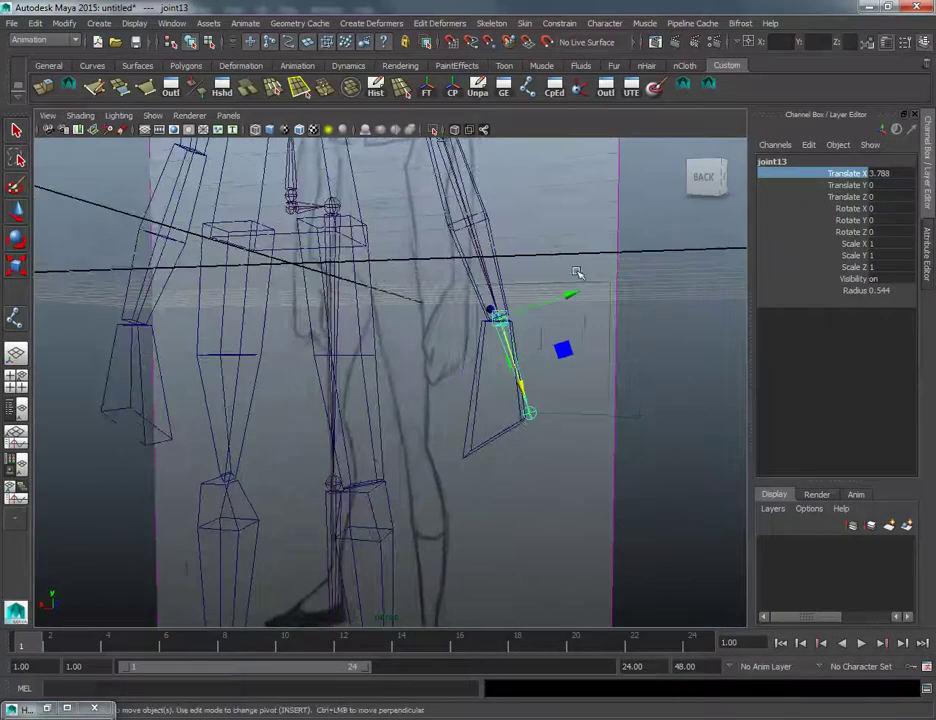
Step: Rotate the wrist joint to about -18 degrees on Z so the hand bone runs down the middle of the hand block
middle_click_drag(465, 280, 445, 347, "alt")
left_click_drag(445, 347, 508, 386, "alt")
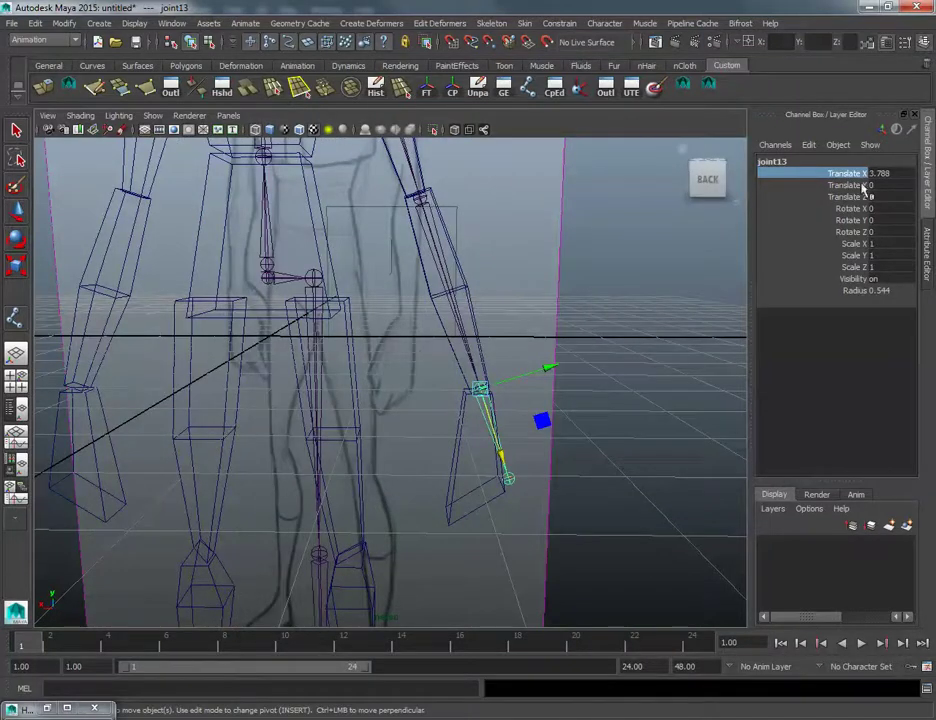
left_click_drag(487, 236, 357, 340, "alt")
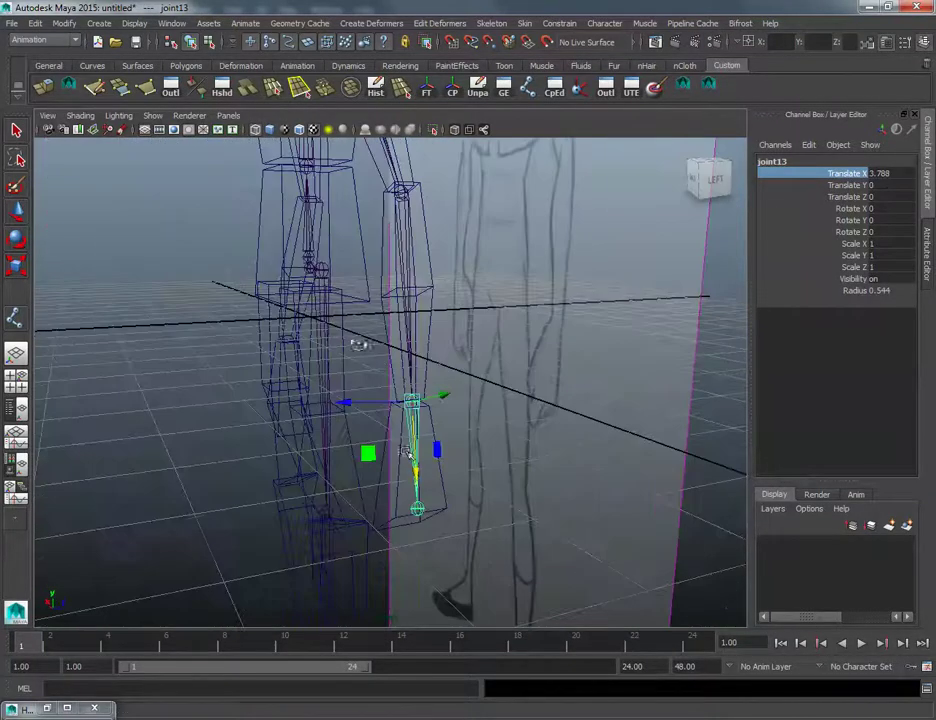
left_click_drag(407, 553, 520, 548, "alt")
key("e")
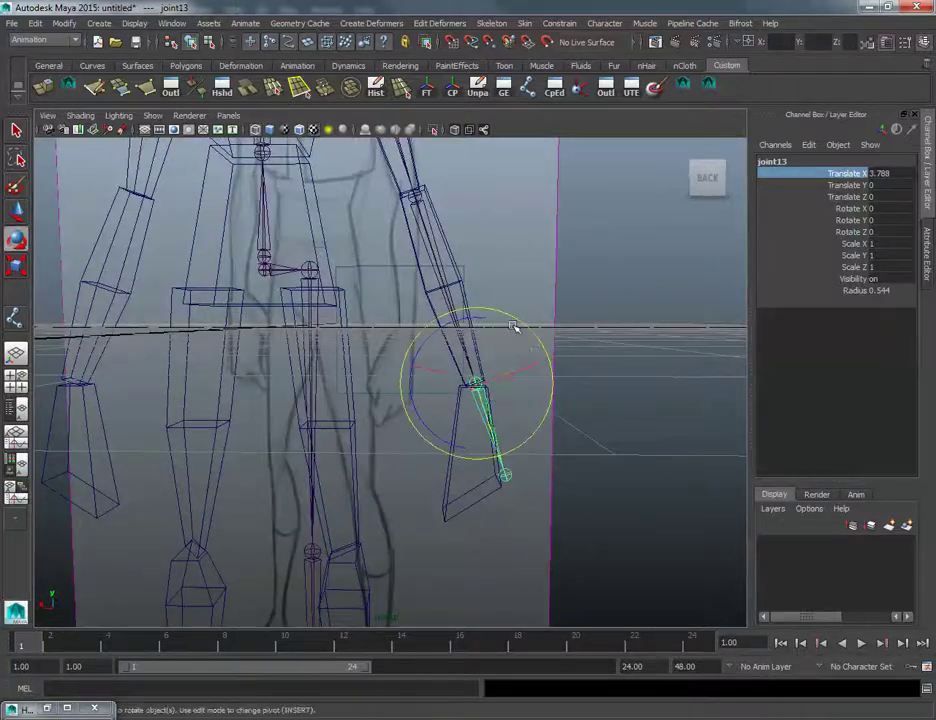
mouse_move(514, 326)
left_mouse_down()
mouse_move(535, 346)
mouse_move(530, 334)
left_mouse_up()
mouse_move(443, 325)
left_mouse_down("alt")
mouse_move(382, 399)
mouse_move(355, 393)
mouse_move(418, 355)
mouse_move(365, 372)
mouse_move(380, 334)
mouse_move(426, 320)
mouse_move(372, 324)
mouse_move(397, 386)
mouse_move(464, 374)
mouse_move(393, 351)
mouse_move(344, 361)
mouse_move(414, 355)
mouse_move(368, 389)
mouse_move(330, 372)
mouse_move(333, 385)
mouse_move(320, 393)
mouse_move(393, 351)
mouse_move(473, 388)
left_mouse_up("alt")
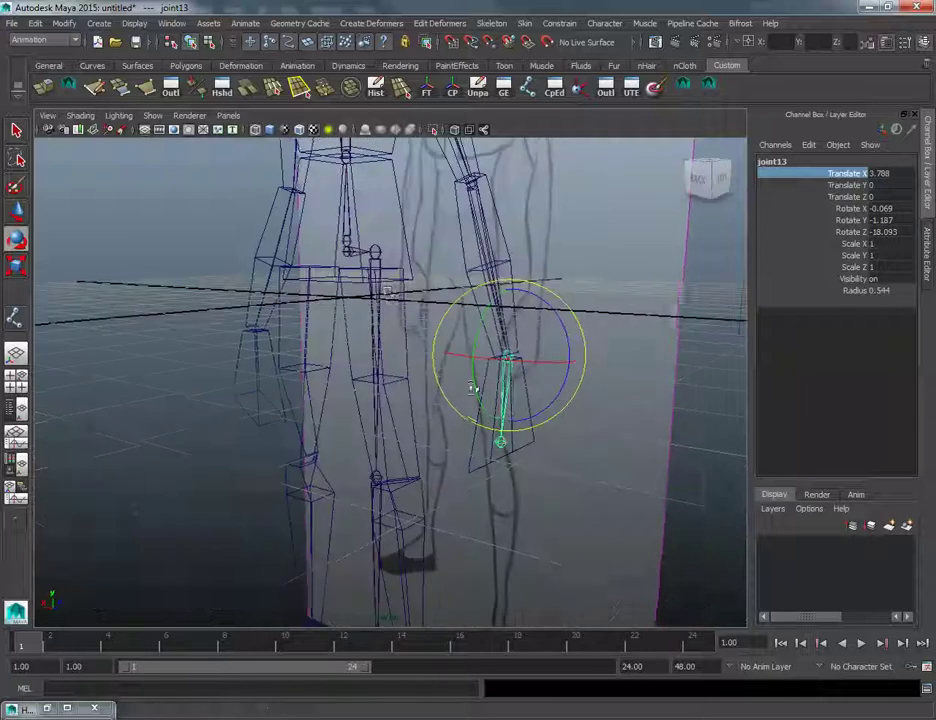
Step: Rotate the hip joint to about 0.8, 4.1 and 6.3 degrees on X, Y and Z to follow the leg mesh
left_click(378, 284)
mouse_move(412, 298)
left_mouse_down("alt")
mouse_move(360, 301)
mouse_move(410, 257)
mouse_move(439, 258)
mouse_move(476, 288)
mouse_move(405, 284)
left_mouse_up("alt")
key("w")
key("e")
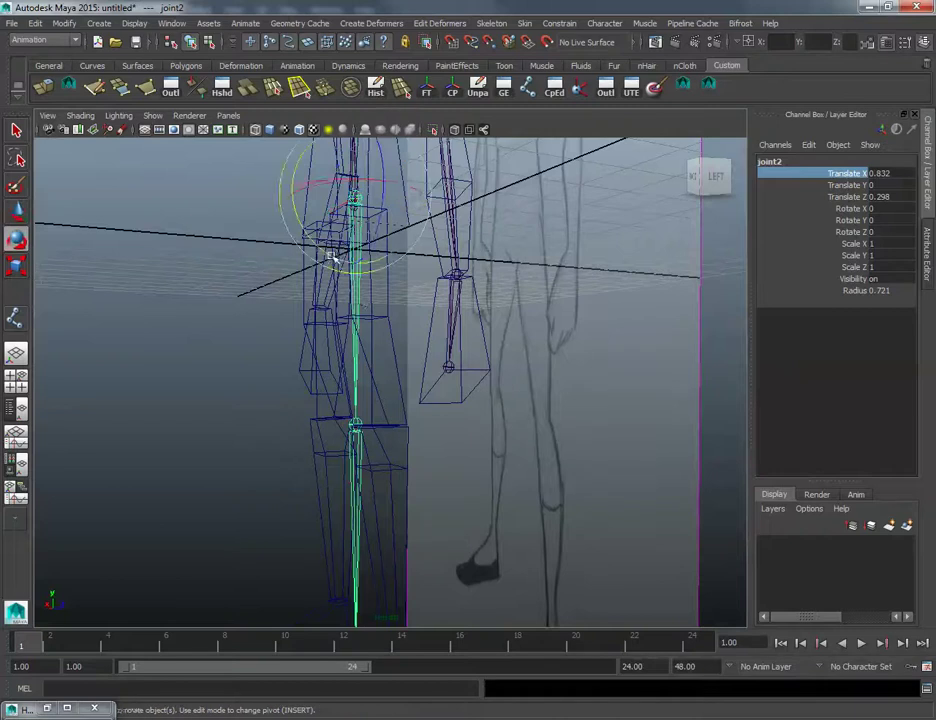
left_click_drag(331, 256, 491, 313)
left_click_drag(426, 234, 388, 258)
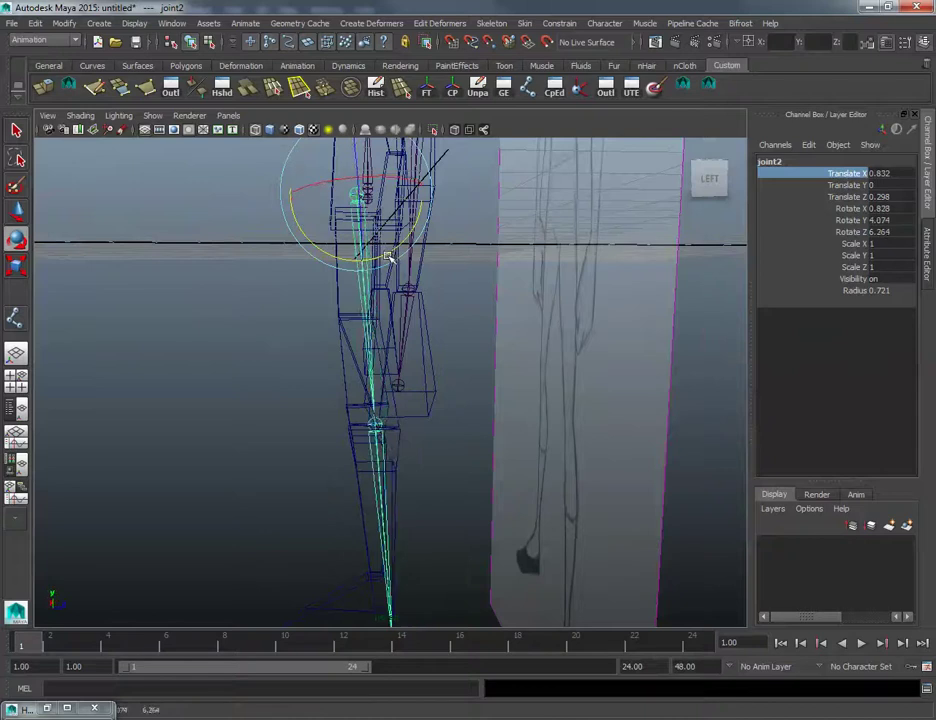
left_click_drag(388, 352, 358, 371, "alt")
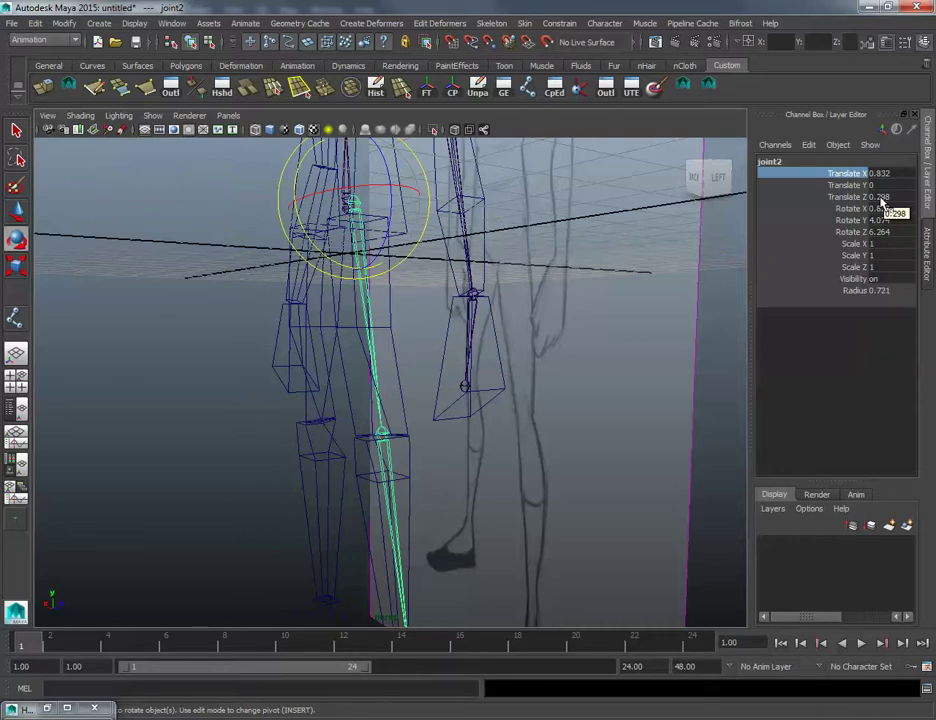
left_click_drag(409, 397, 435, 386, "alt")
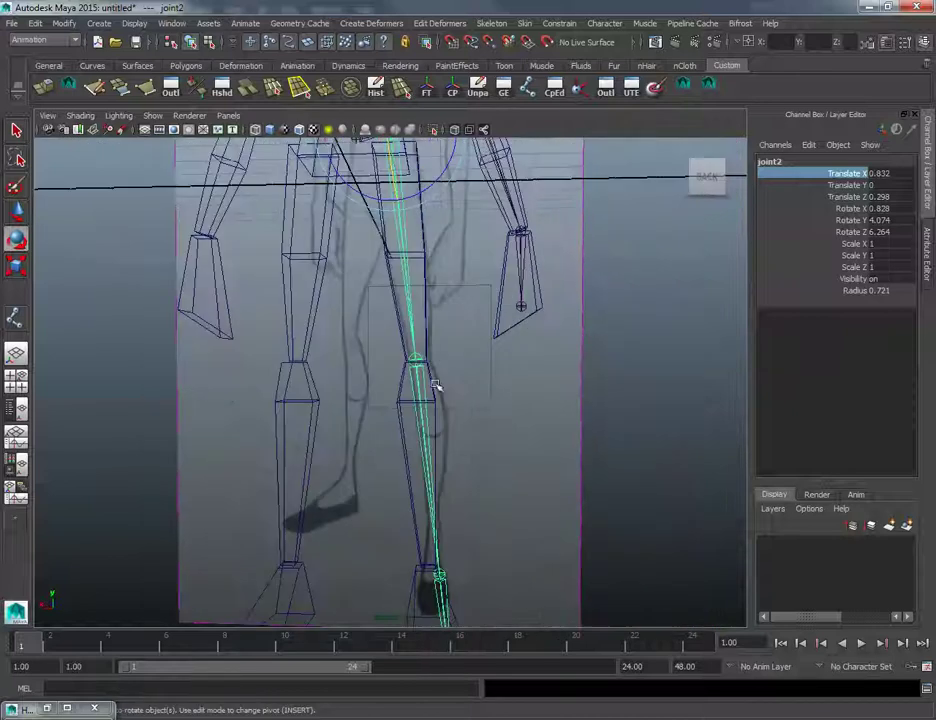
left_click_drag(439, 470, 592, 329, "alt")
left_click(456, 483)
key("w")
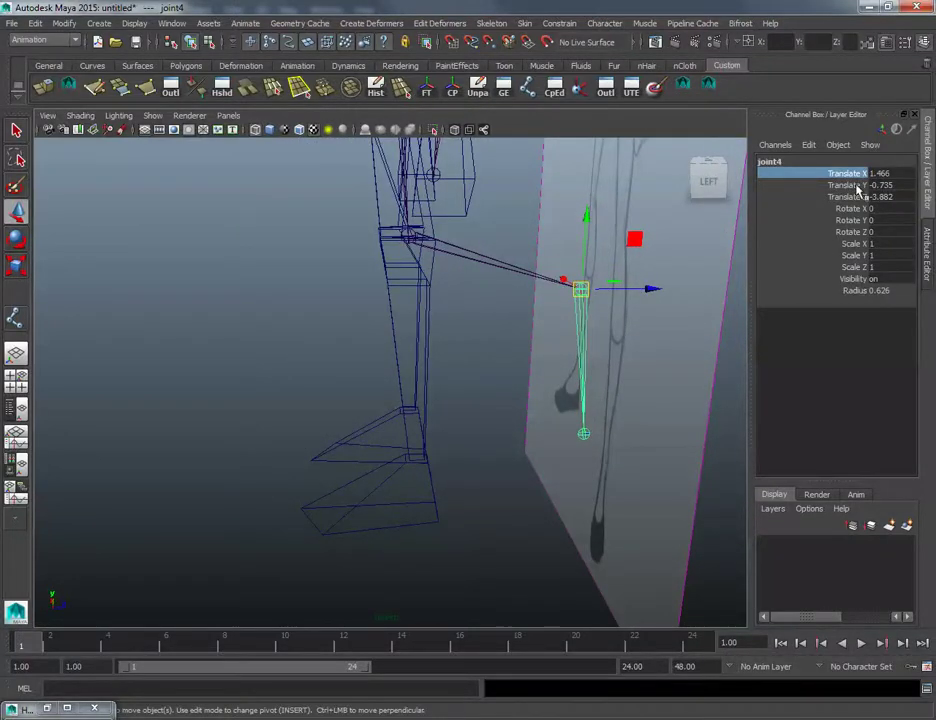
key("ctrl+z")
Step: Refine the hip joint's rotation to 0.382, 2.312 and 5.655 on X, Y and Z, and rotate the knee joint to 2.646 on Y
left_click_drag(464, 334, 424, 246, "alt")
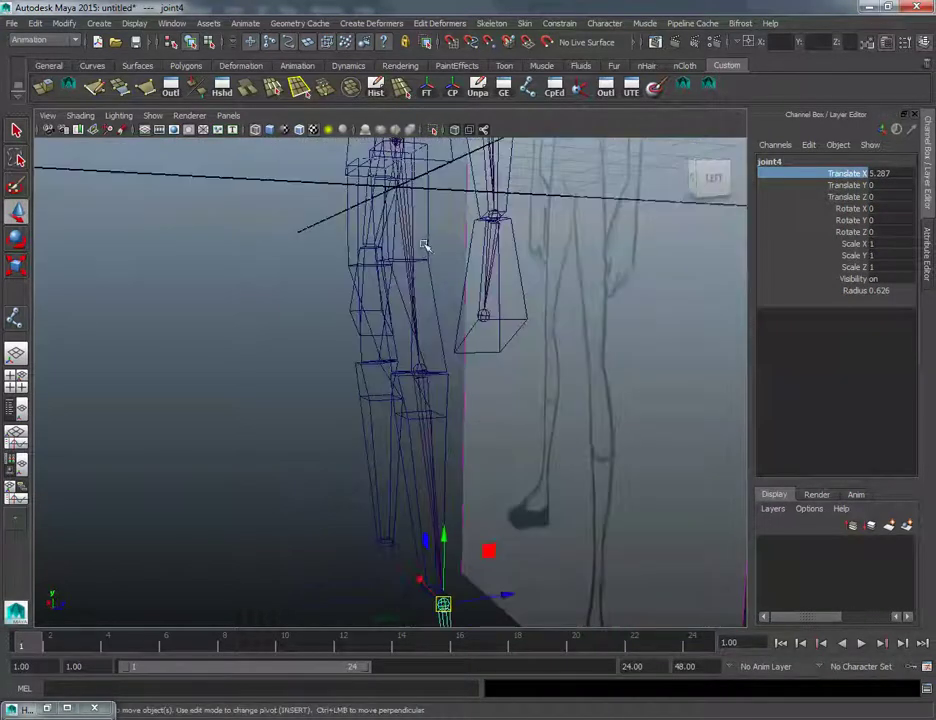
left_click(425, 262)
key("e")
left_click_drag(395, 203, 555, 280)
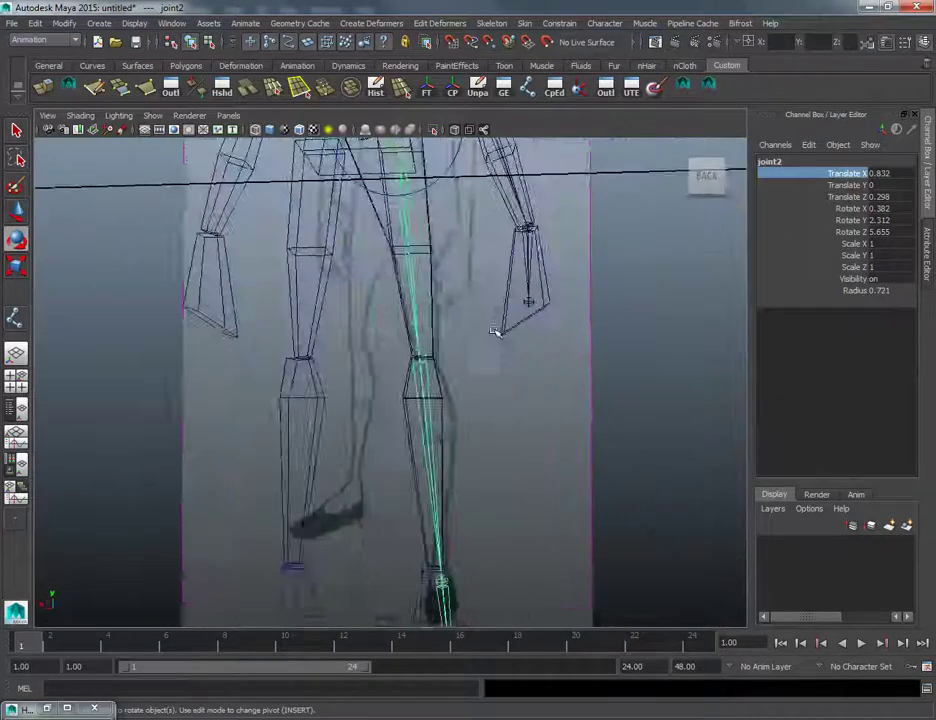
left_click_drag(497, 334, 395, 568, "alt")
left_click(361, 316)
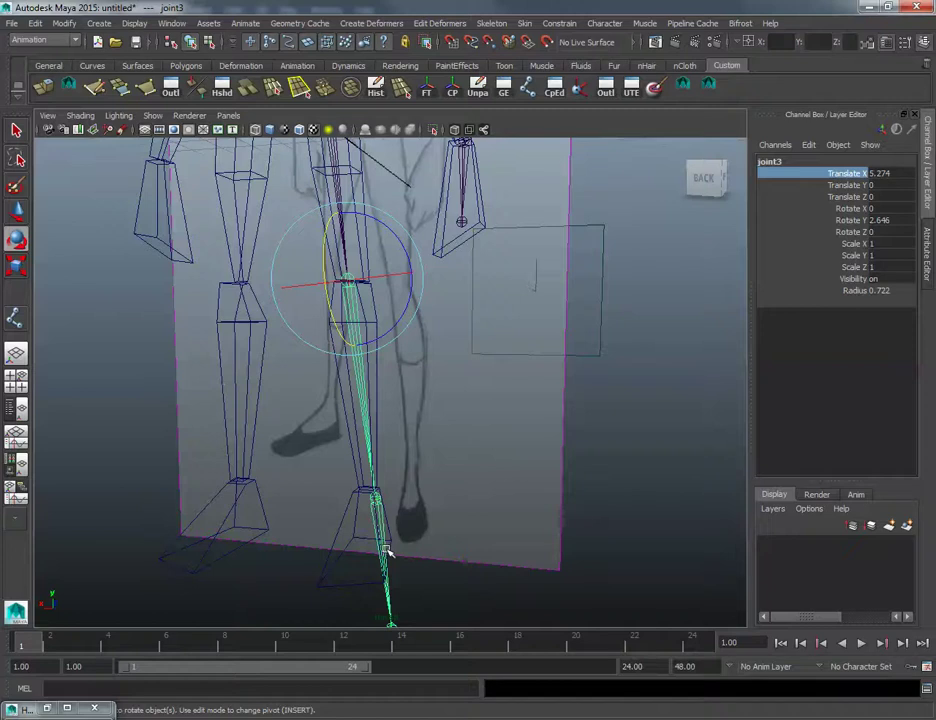
Step: Slide the ankle joint along the shin to a Translate X of 4.916, placing it at the top of the foot block
left_click(388, 548)
key("w")
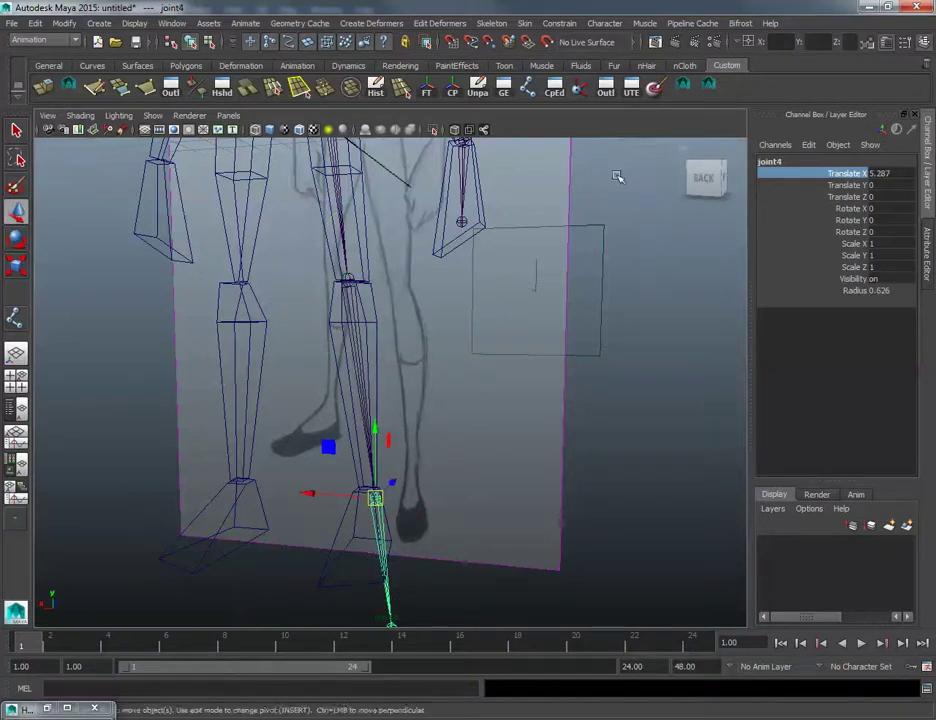
left_click(783, 174)
middle_click_drag(610, 202, 378, 207)
middle_click_drag(517, 428, 573, 318, "alt")
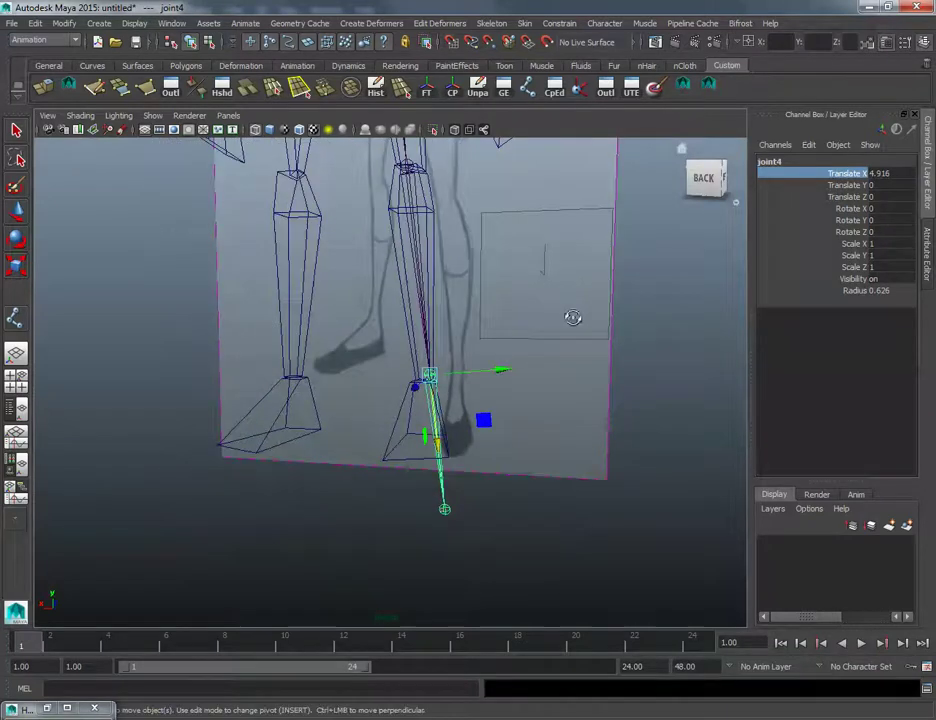
Step: Rotate the ankle joint to -60.302 on Y so the foot bone points toward the toes
mouse_move(572, 317)
left_mouse_down("alt")
mouse_move(579, 286)
mouse_move(577, 313)
left_mouse_up("alt")
key("e")
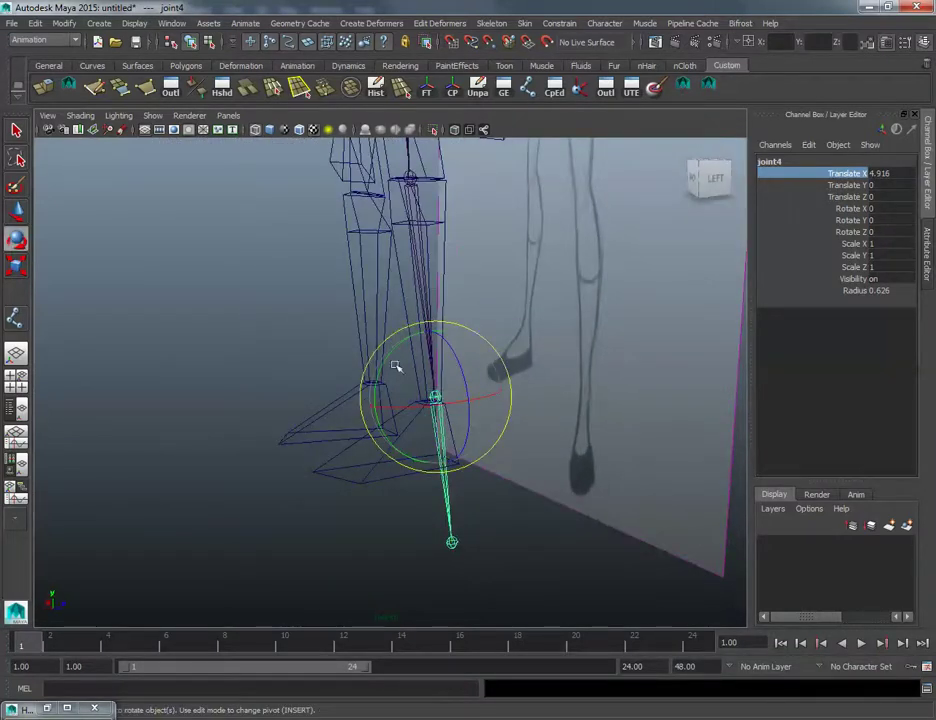
left_click_drag(386, 372, 447, 346)
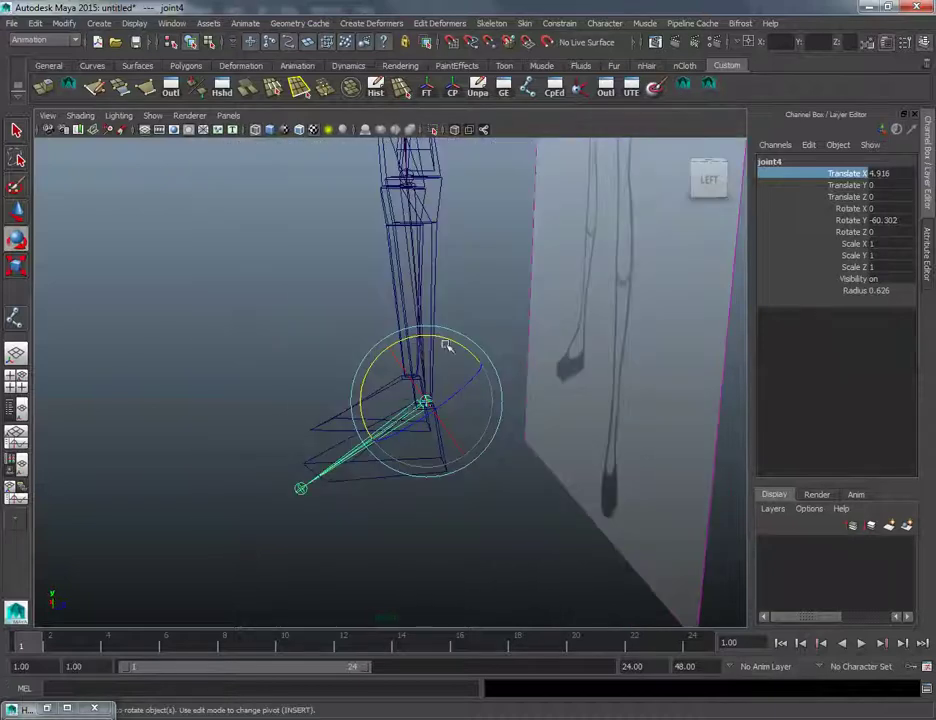
Step: Slide the toe joint back along the foot bone to a Translate X of 2.784
left_click(297, 493)
left_click(299, 492)
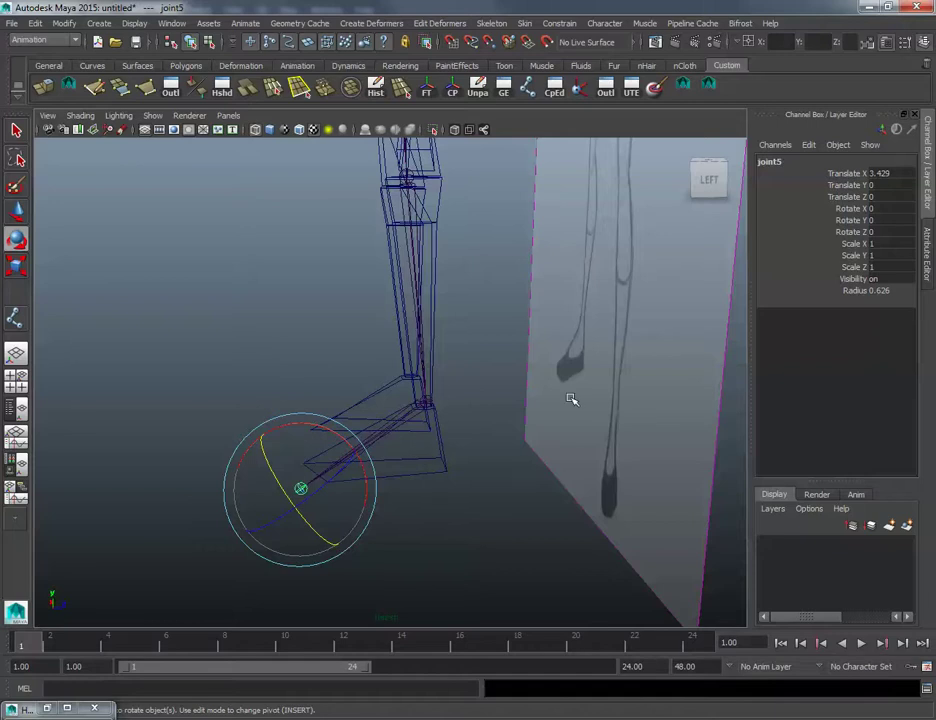
left_click_drag(516, 360, 660, 436, "alt")
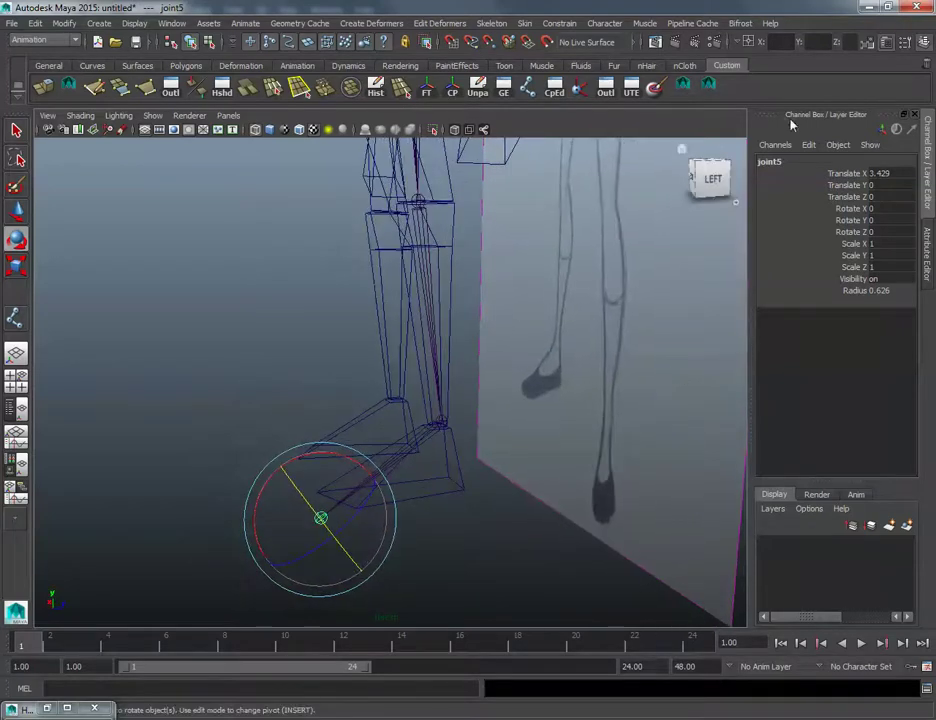
left_click(838, 176)
key("w")
left_click_drag(405, 355, 572, 295, "alt")
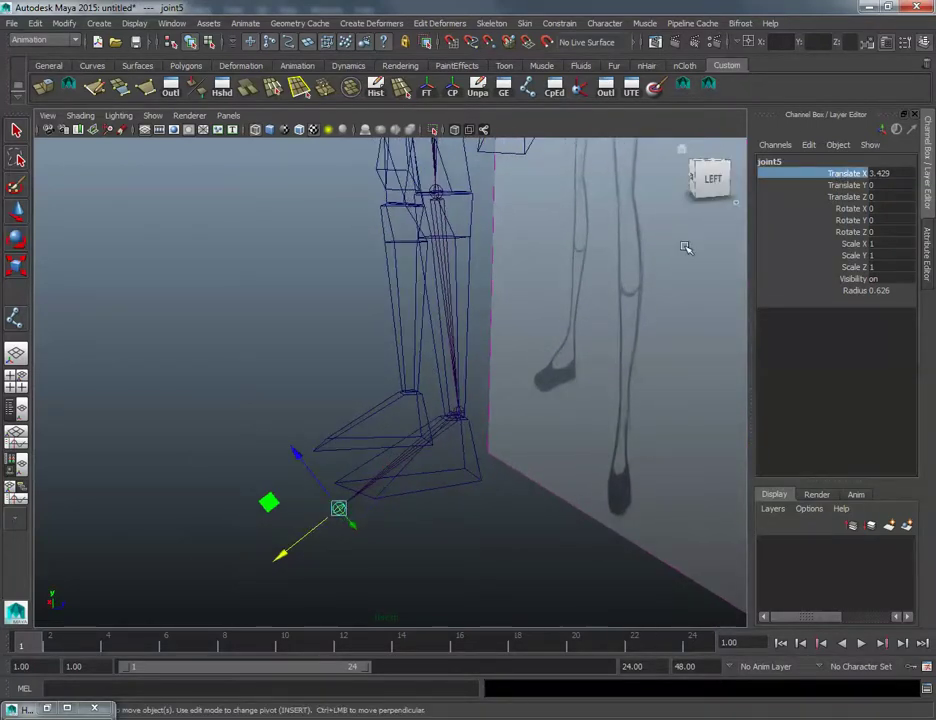
middle_click_drag(614, 194, 664, 197)
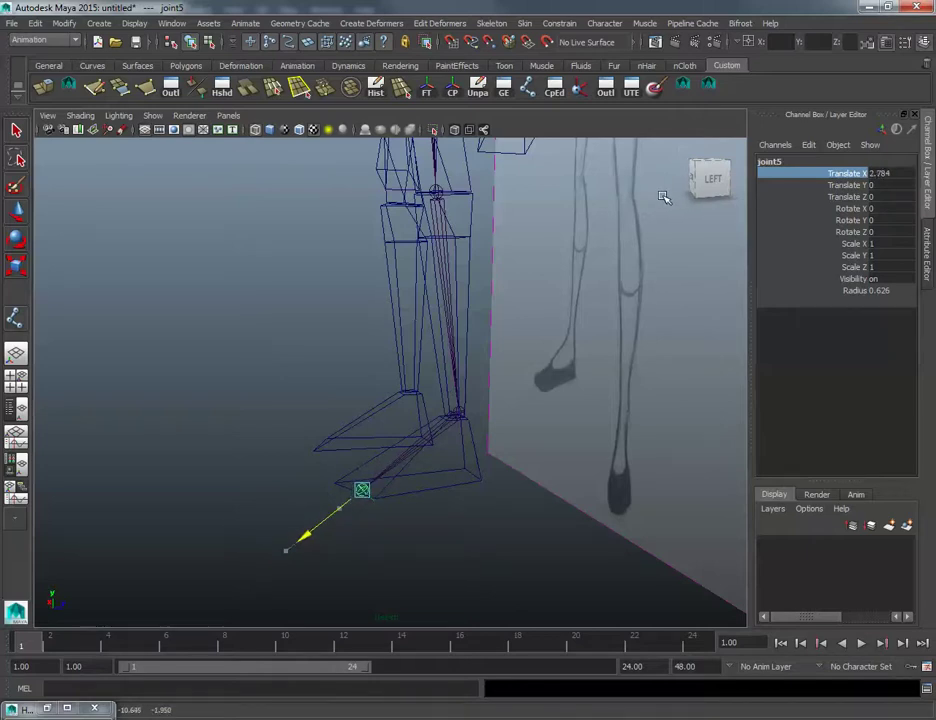
key("w")
Step: Inspect the fitted skeleton from several angles, selecting the root, spine and head joints to check their placement in the body
mouse_move(512, 341)
left_mouse_down("alt")
mouse_move(447, 340)
mouse_move(581, 345)
mouse_move(522, 455)
mouse_move(430, 420)
mouse_move(437, 348)
mouse_move(413, 328)
mouse_move(476, 320)
left_mouse_up("alt")
left_click(419, 324)
left_click(478, 320)
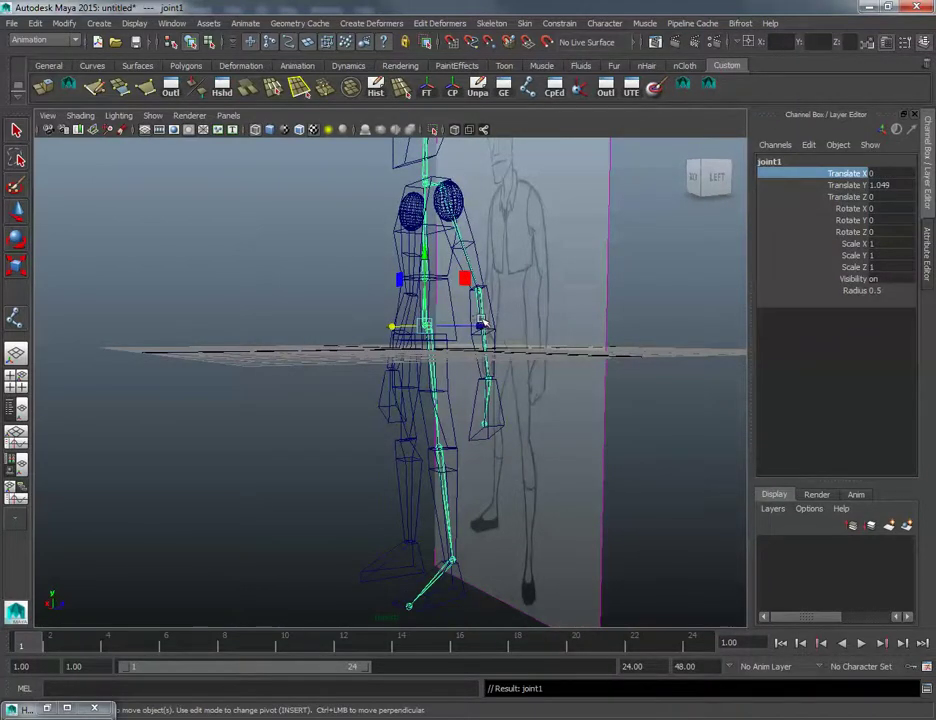
left_click_drag(372, 304, 418, 262, "alt")
key("q")
left_click(416, 236)
middle_click_drag(437, 267, 476, 324, "alt")
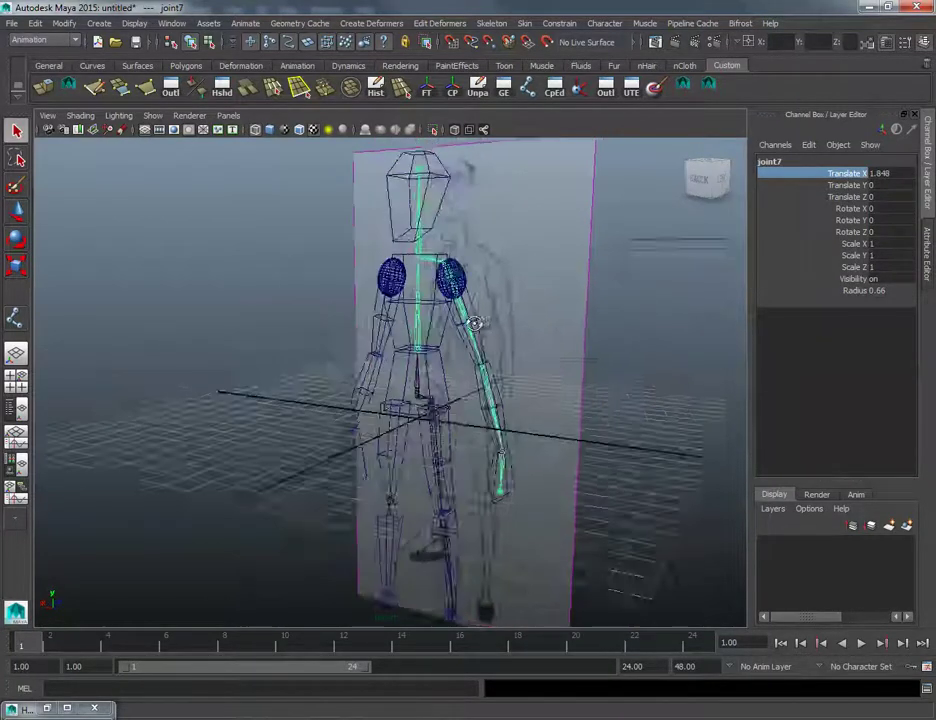
left_click_drag(476, 324, 408, 243, "alt")
left_click(410, 181)
left_click(417, 173)
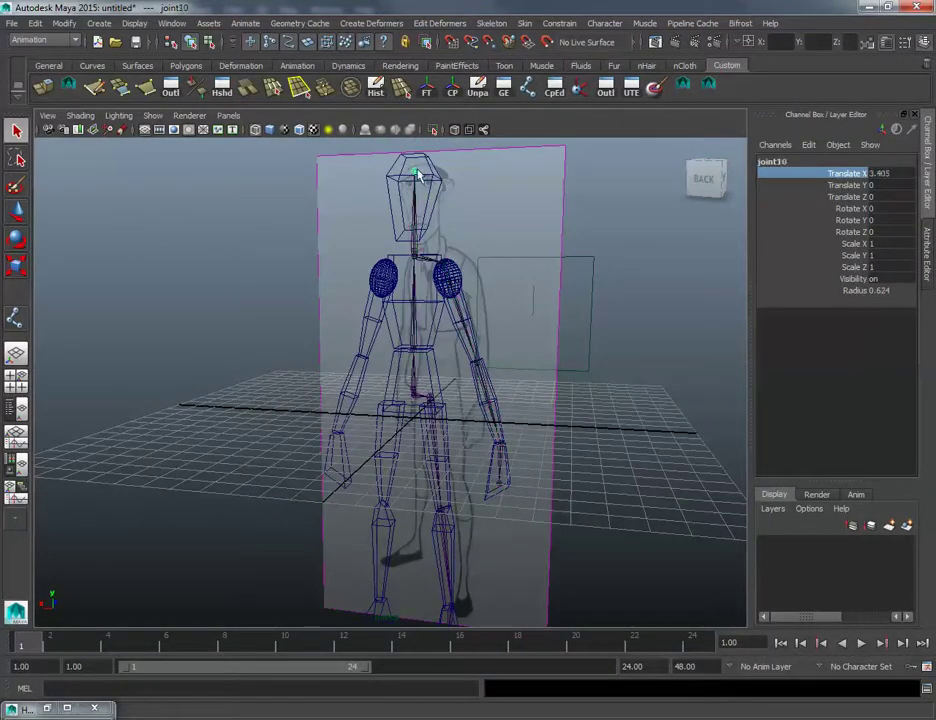
middle_click_drag(459, 208, 462, 244, "alt")
left_click_drag(462, 244, 418, 257, "alt")
middle_click_drag(437, 370, 441, 326, "alt")
left_click_drag(441, 330, 467, 310, "alt")
left_click(456, 360)
left_click_drag(456, 360, 493, 366, "alt")
right_click_drag(398, 371, 447, 386, "alt")
left_click_drag(447, 387, 413, 220, "alt")
Step: Walk up the joint hierarchy from the head joint to the root joint
left_click(404, 177)
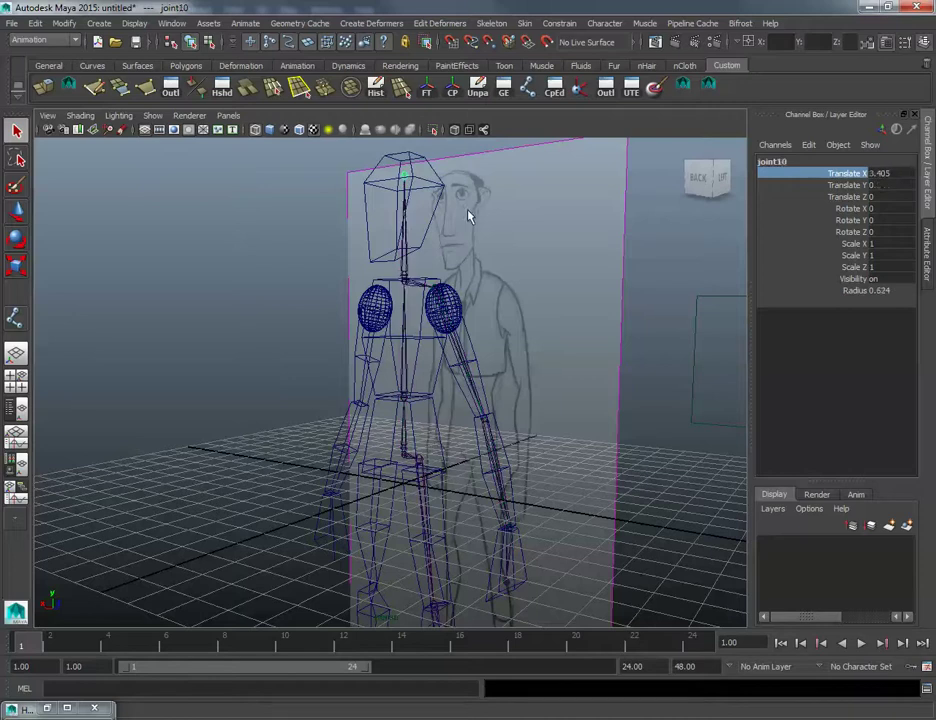
key("Up")
key("Up")
key("Up")
key("Up")
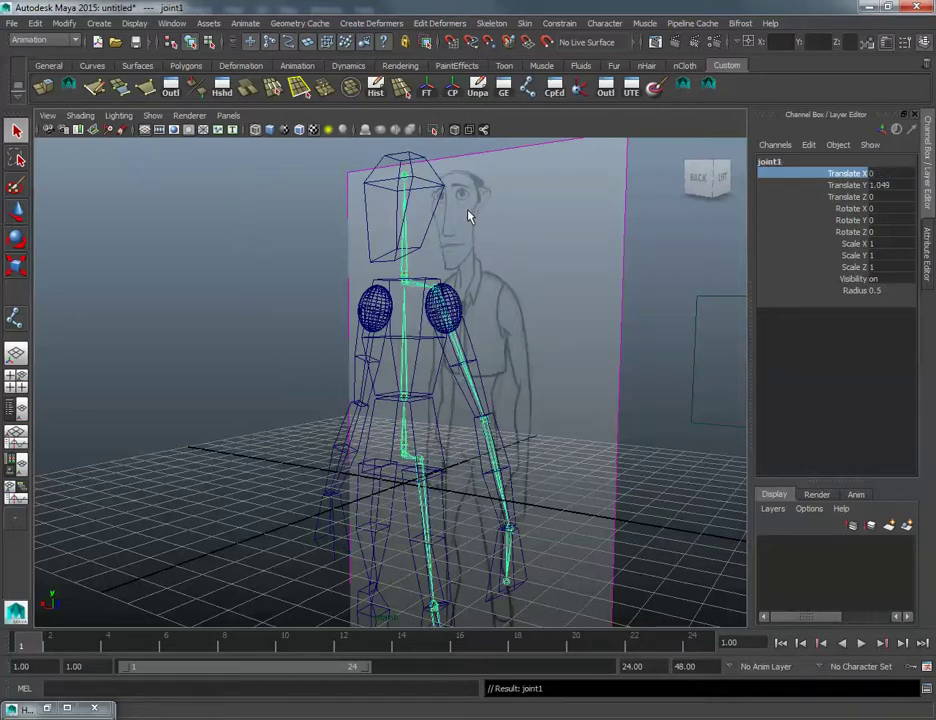
Step: Select the mid-spine and arm joints in turn to examine which joints follow each of them
left_click_drag(443, 495, 390, 386, "alt")
left_click(386, 329)
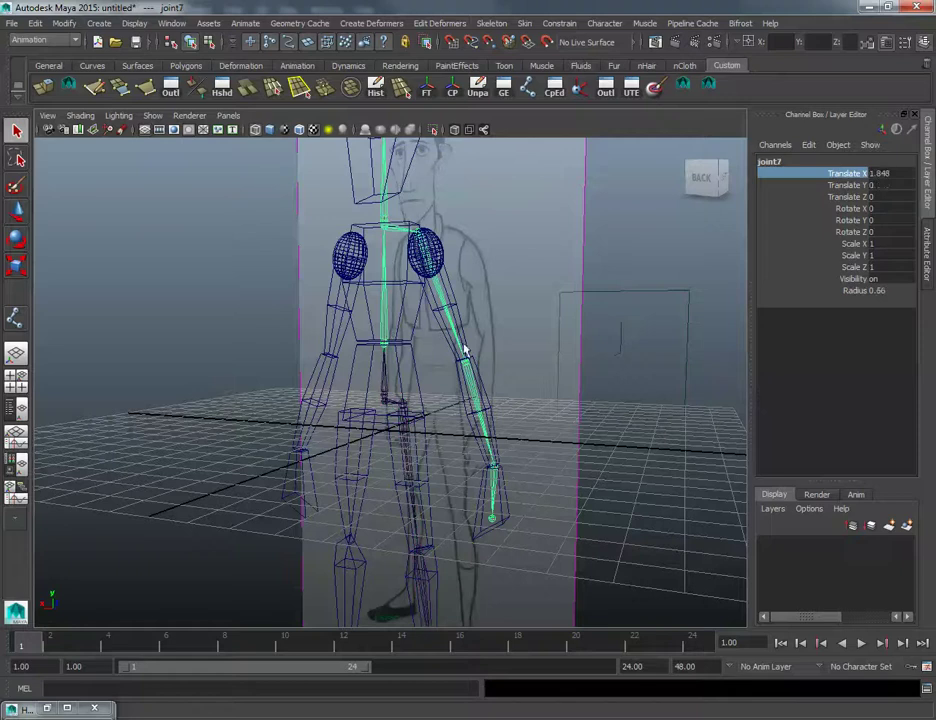
left_click(463, 351)
middle_click_drag(414, 414, 420, 399, "alt")
left_click(397, 392)
Step: Select the hip joint and try mirroring the leg joint chain with the current Mirror Joint settings
left_click_drag(397, 392, 380, 318, "alt")
left_click(432, 390)
key("space")
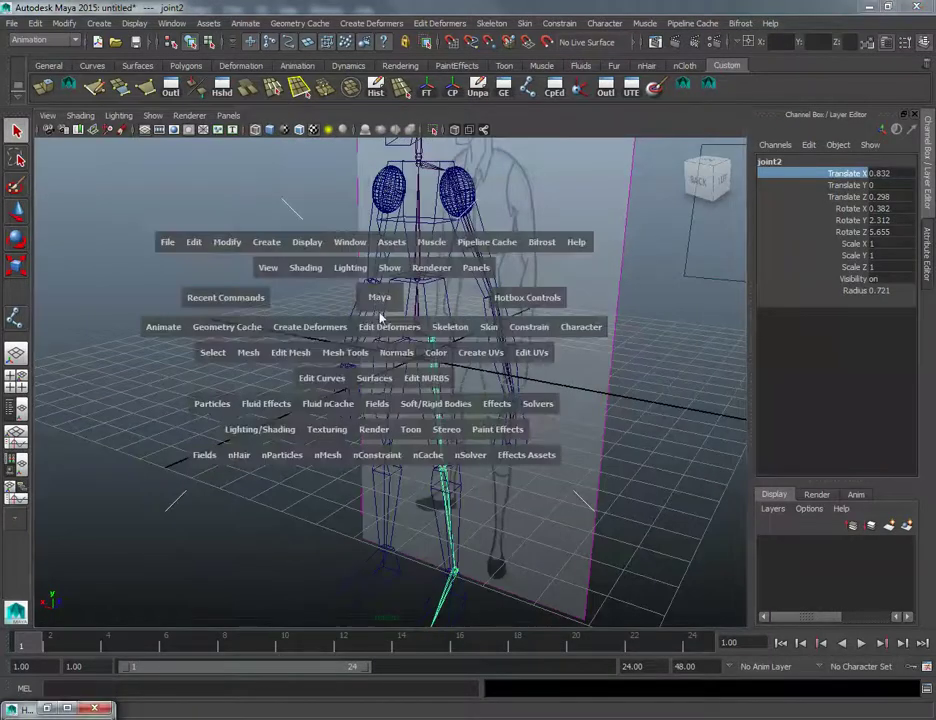
left_click(447, 328)
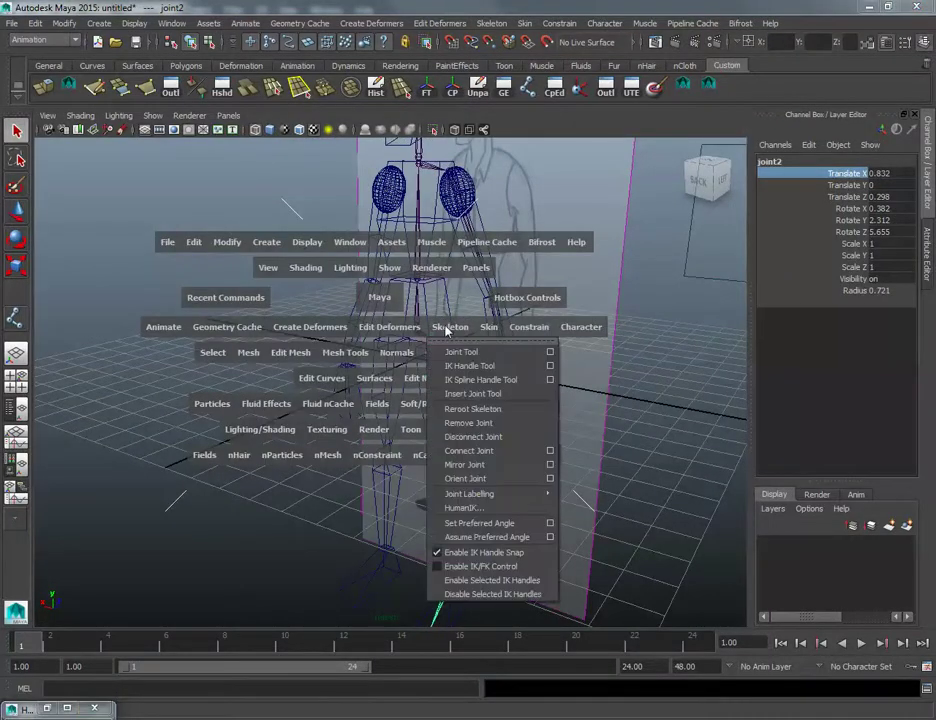
left_click(486, 466)
left_click_drag(489, 472, 444, 390, "alt")
key("ctrl+z")
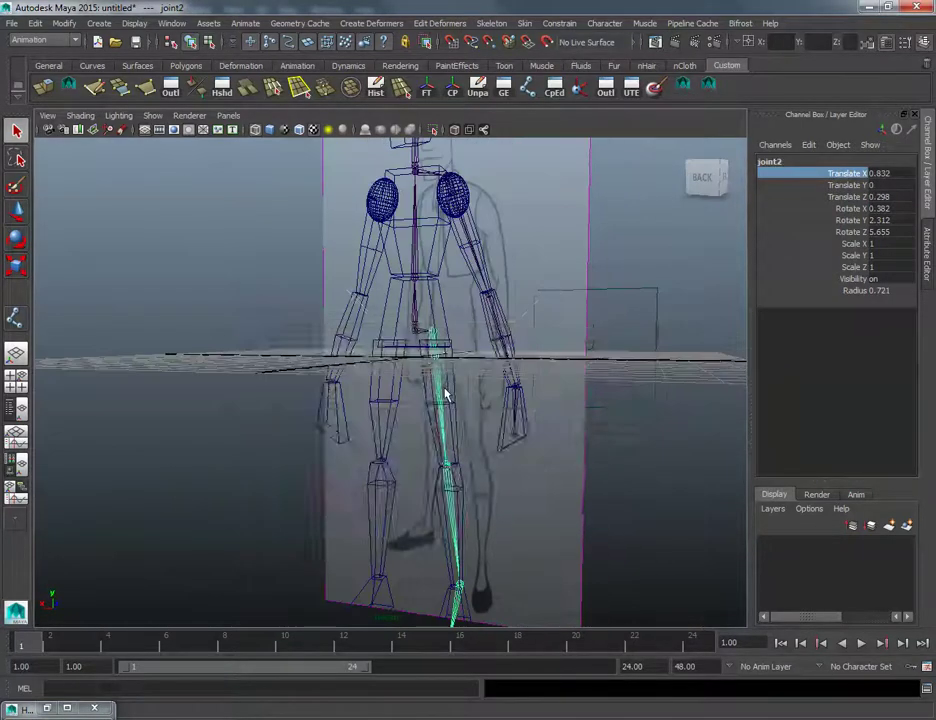
Step: Mirror the leg joint chain from the hip joint across the YZ plane with the Behavior function
key("space")
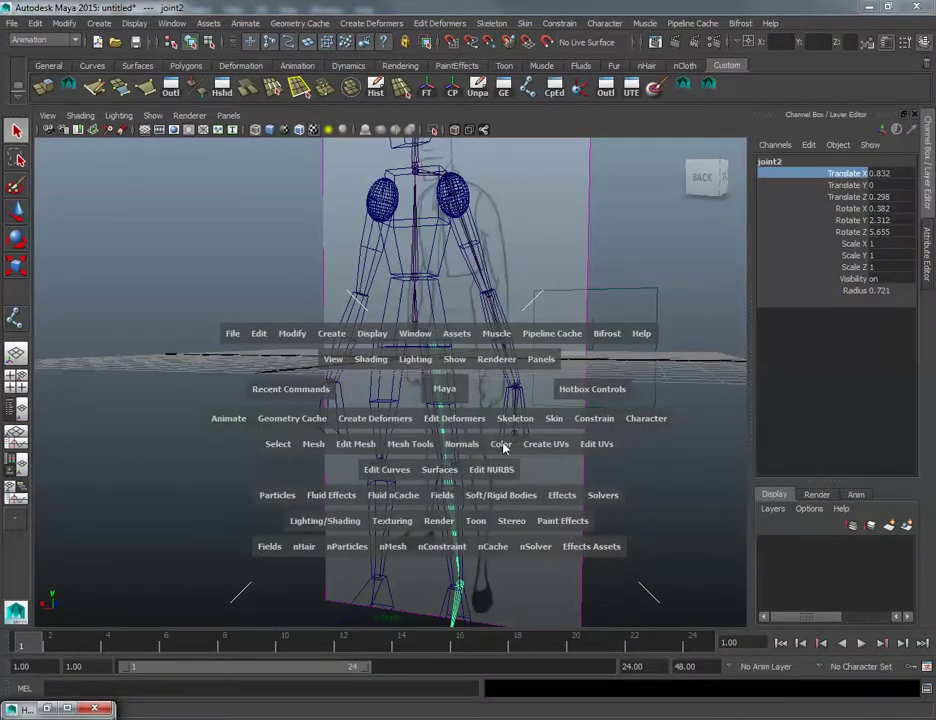
left_click(508, 427)
left_click(509, 427)
left_click(509, 427)
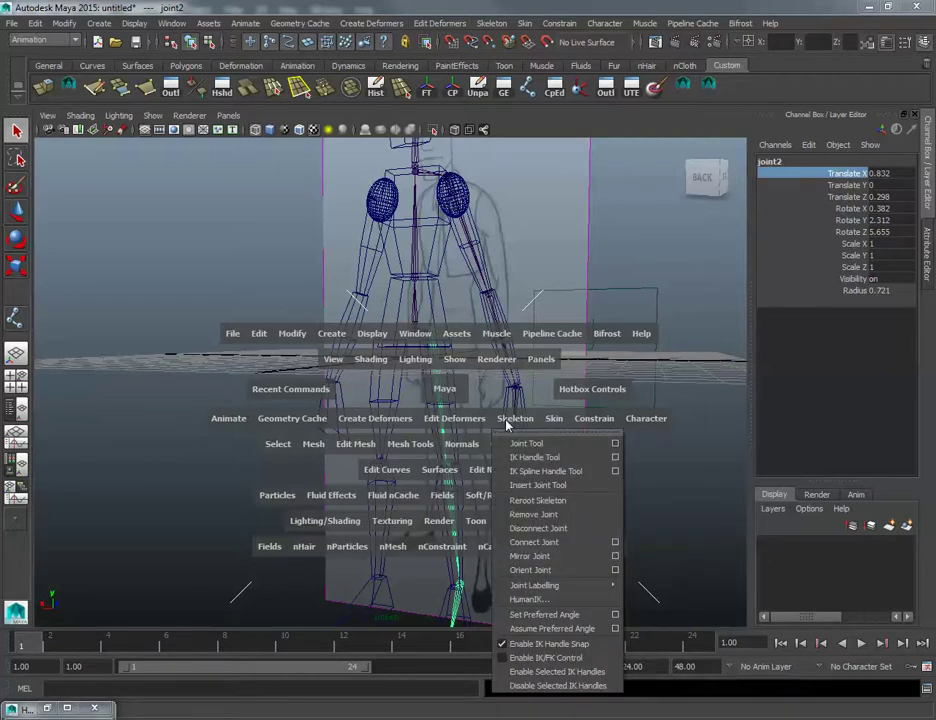
left_click(614, 556)
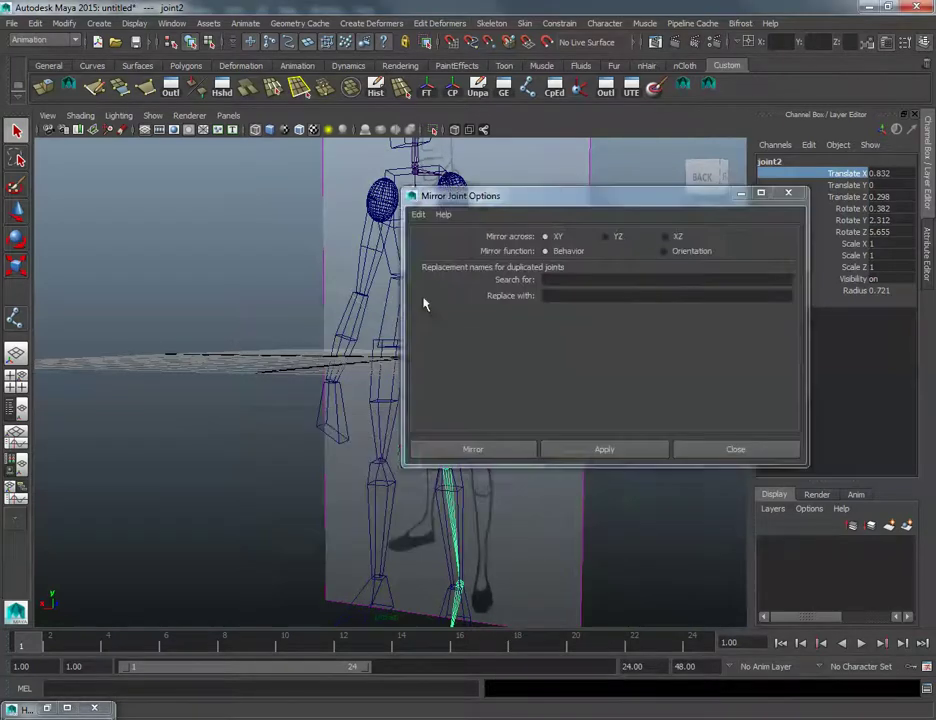
left_click_drag(424, 305, 261, 430, "alt")
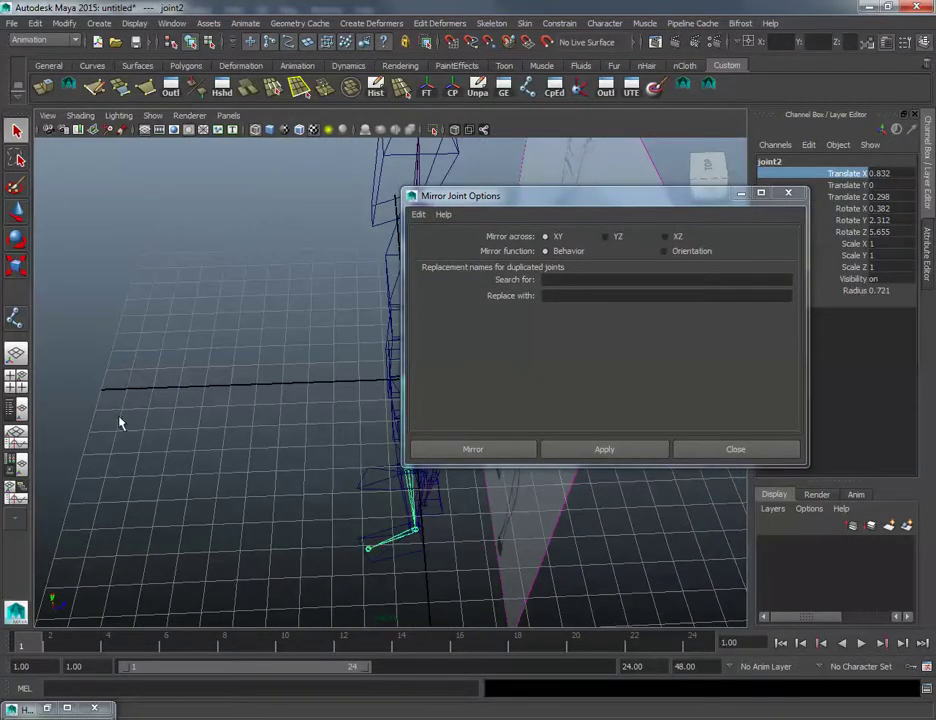
left_click(619, 241)
mouse_move(311, 398)
left_mouse_down("alt")
mouse_move(236, 451)
mouse_move(300, 420)
mouse_move(286, 418)
mouse_move(300, 405)
left_mouse_up("alt")
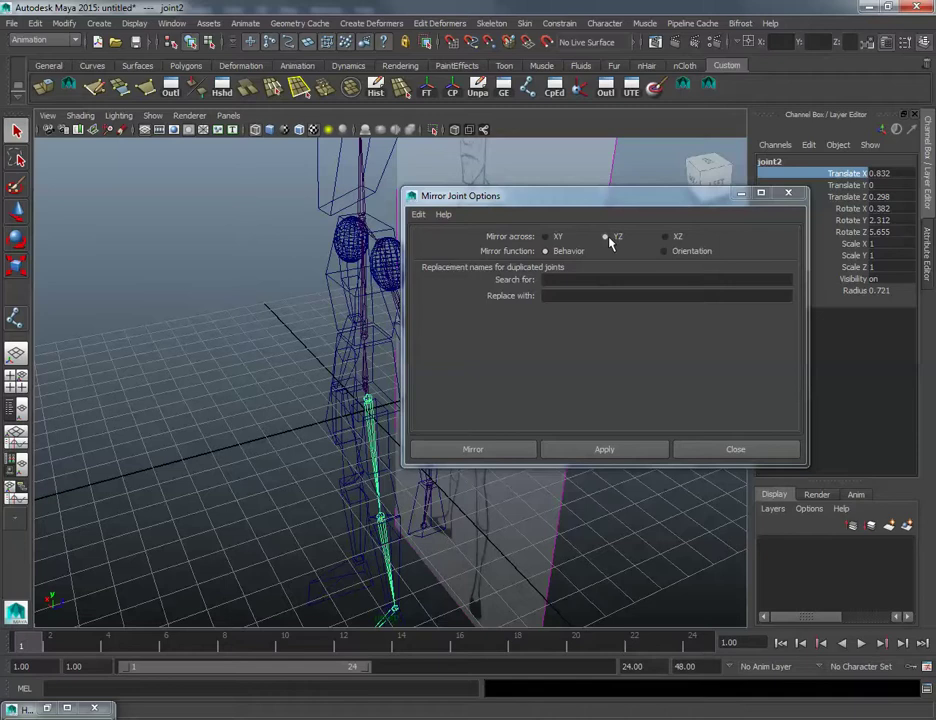
left_click_drag(606, 200, 665, 178)
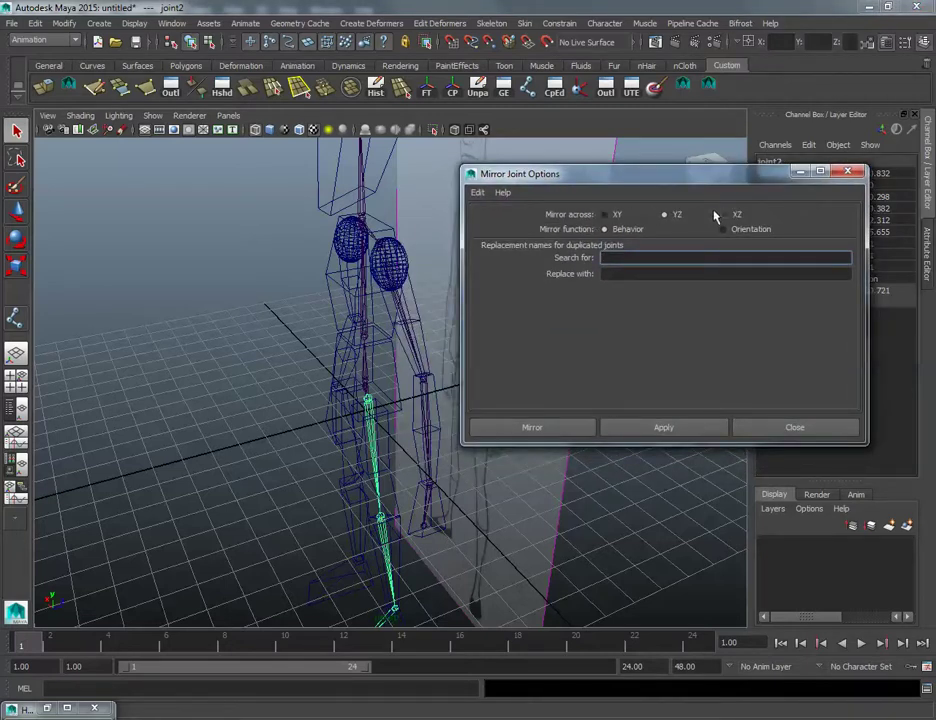
left_click_drag(316, 382, 311, 428, "alt")
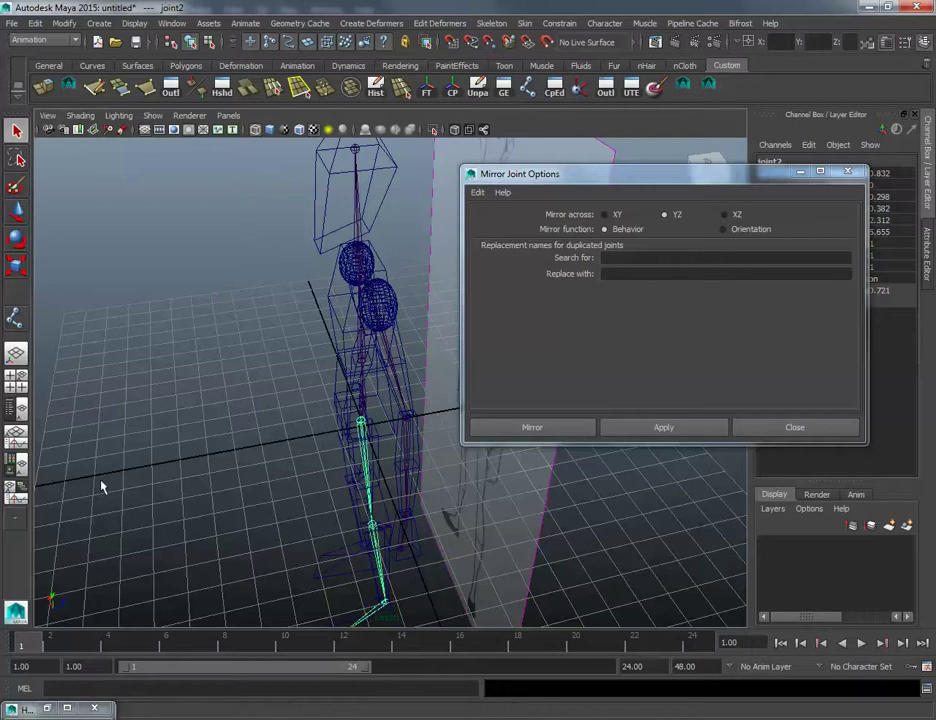
left_click_drag(334, 390, 389, 357, "alt")
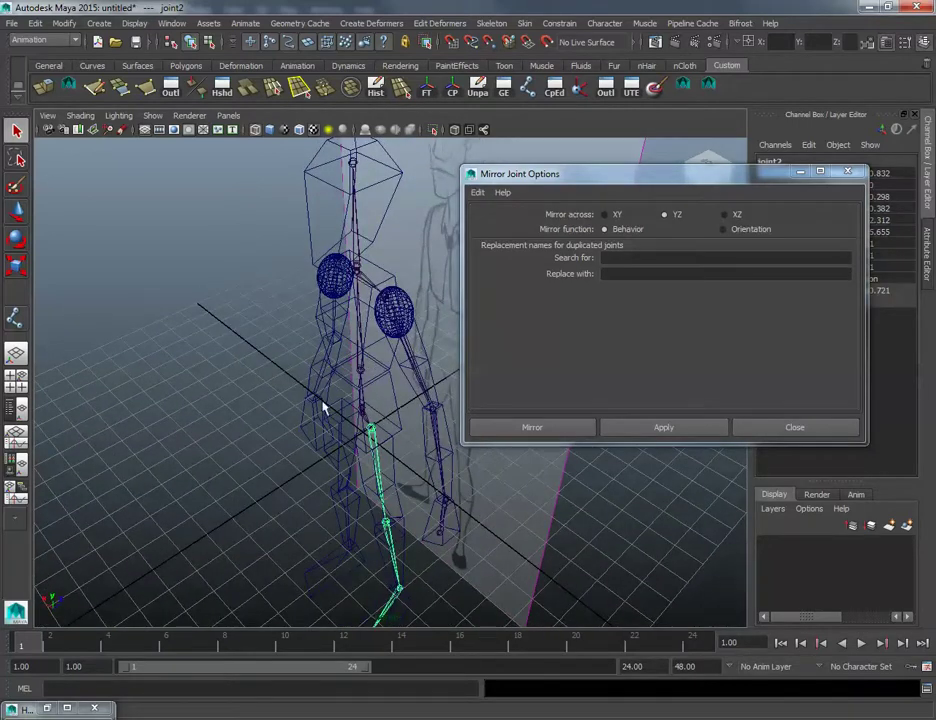
left_click(690, 435)
Step: Mirror the arm joint chain from the shoulder joint with the same Mirror Joint settings and close the options
left_click_drag(450, 470, 378, 405, "alt")
left_click(365, 274)
left_click(379, 289)
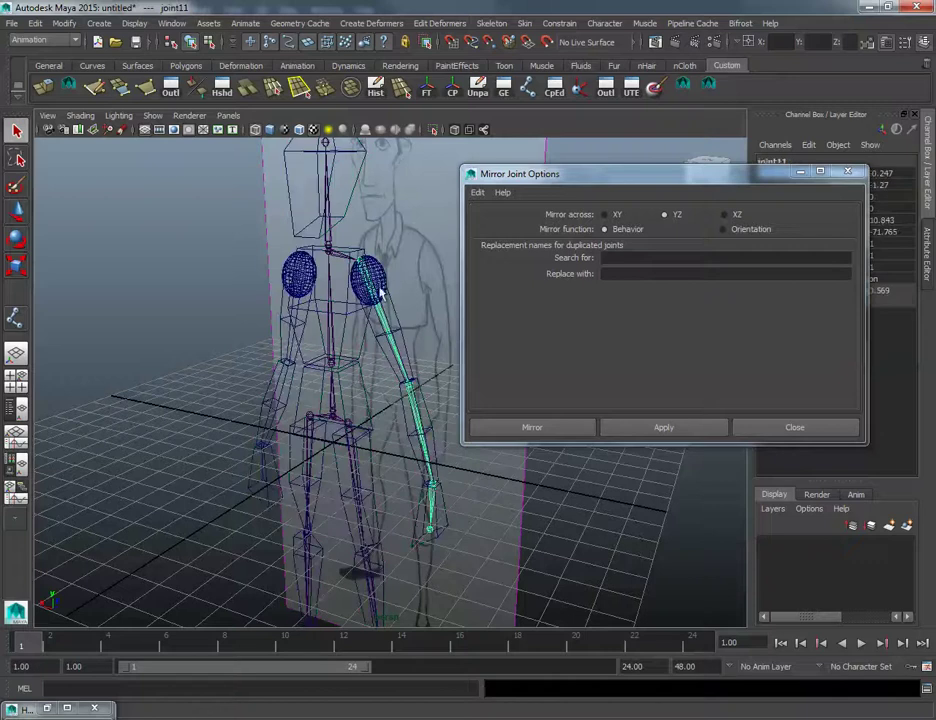
left_click(663, 427)
left_click(785, 427)
Step: Smooth-bind the blocky body mesh to the whole skeleton from its root joint
left_click_drag(260, 360, 361, 382, "alt")
left_click(316, 386)
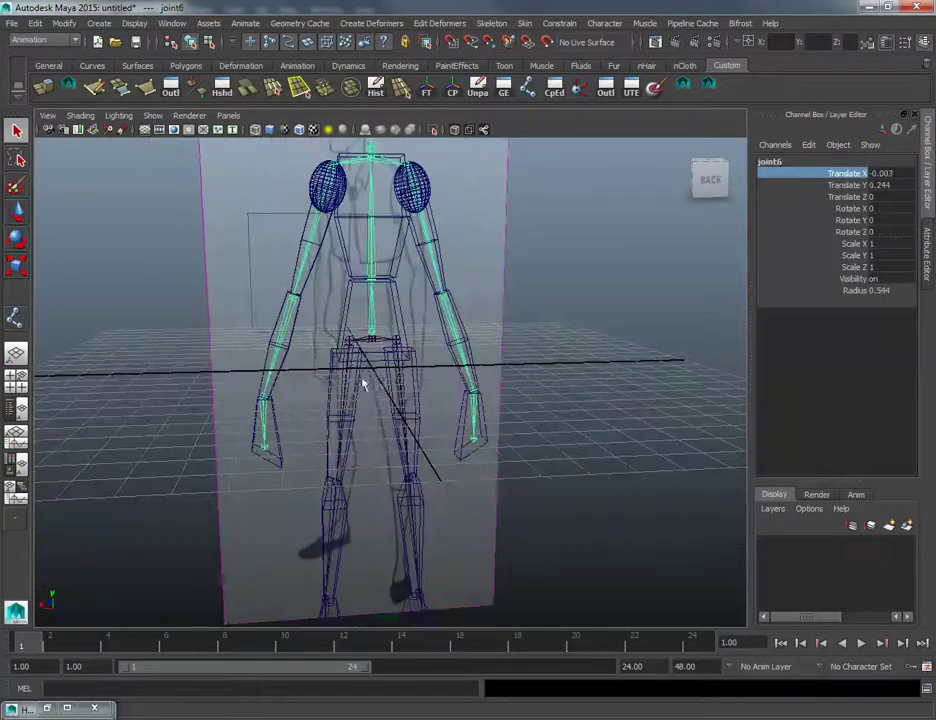
key("Up")
left_click_drag(473, 327, 427, 380, "alt")
left_click(368, 374)
left_click(371, 382)
middle_click_drag(384, 325, 398, 350, "alt")
left_click(386, 328, "shift")
left_click_drag(398, 349, 397, 320, "alt")
key("space")
left_click(497, 361)
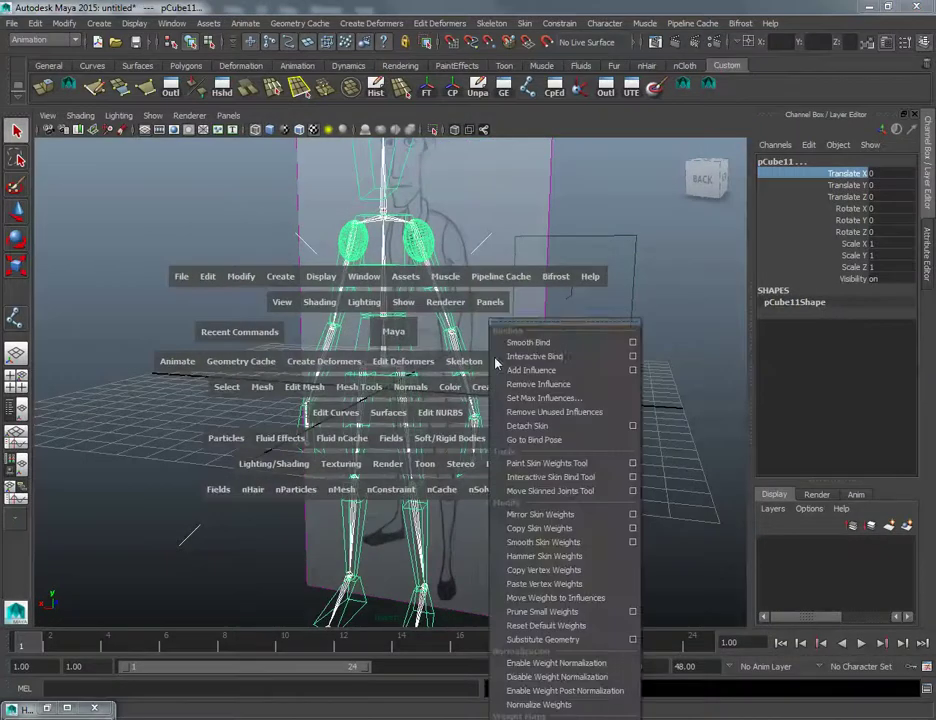
left_click(629, 343)
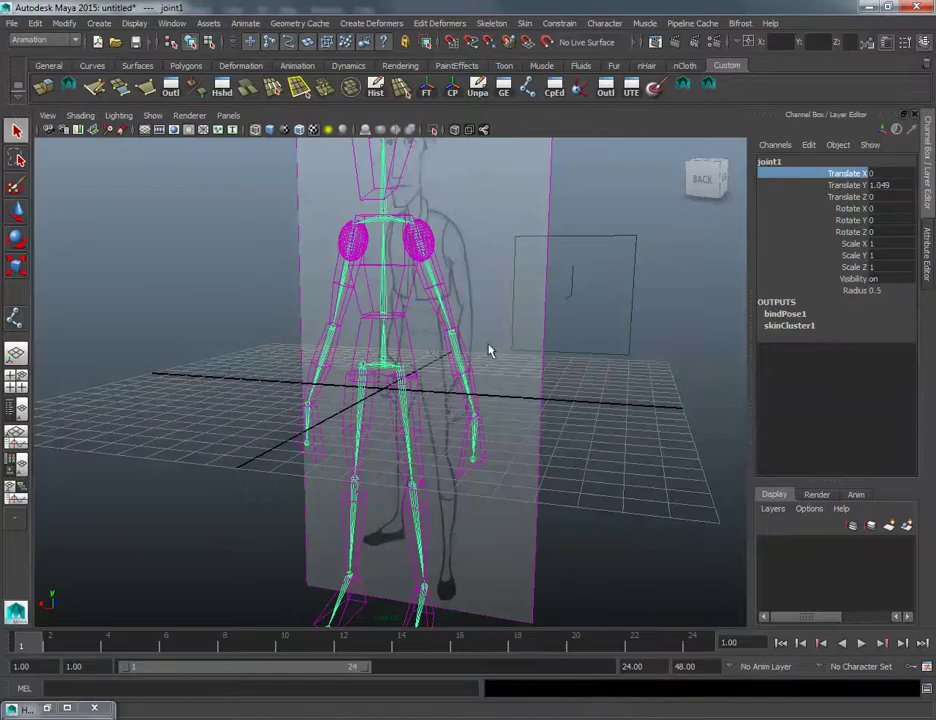
Step: Delete the reference image plane behind the character
mouse_move(489, 349)
left_mouse_down("alt")
mouse_move(407, 382)
mouse_move(341, 374)
mouse_move(379, 400)
mouse_move(533, 368)
mouse_move(418, 378)
mouse_move(490, 346)
left_mouse_up("alt")
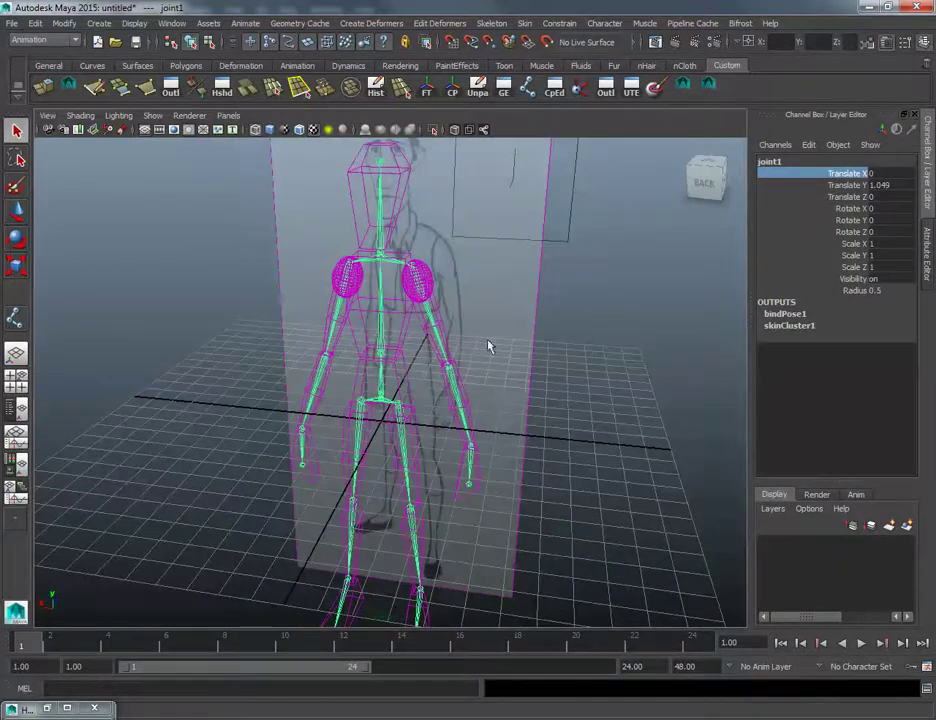
left_click(489, 346)
left_click_drag(537, 380, 485, 378, "alt")
key("Delete")
right_click_drag(408, 386, 447, 386, "alt")
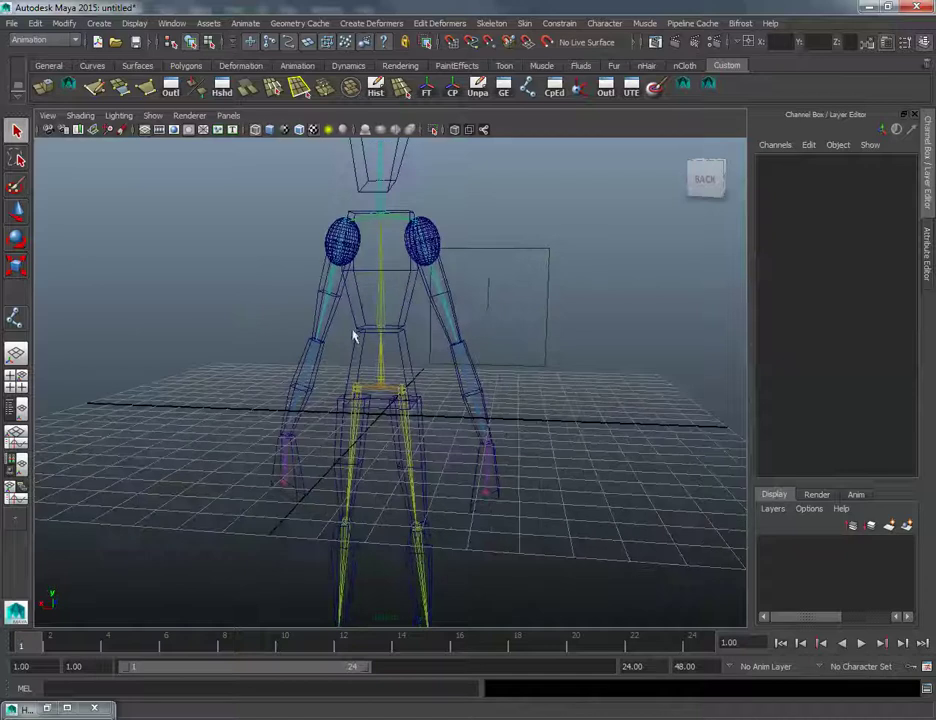
left_click(152, 115)
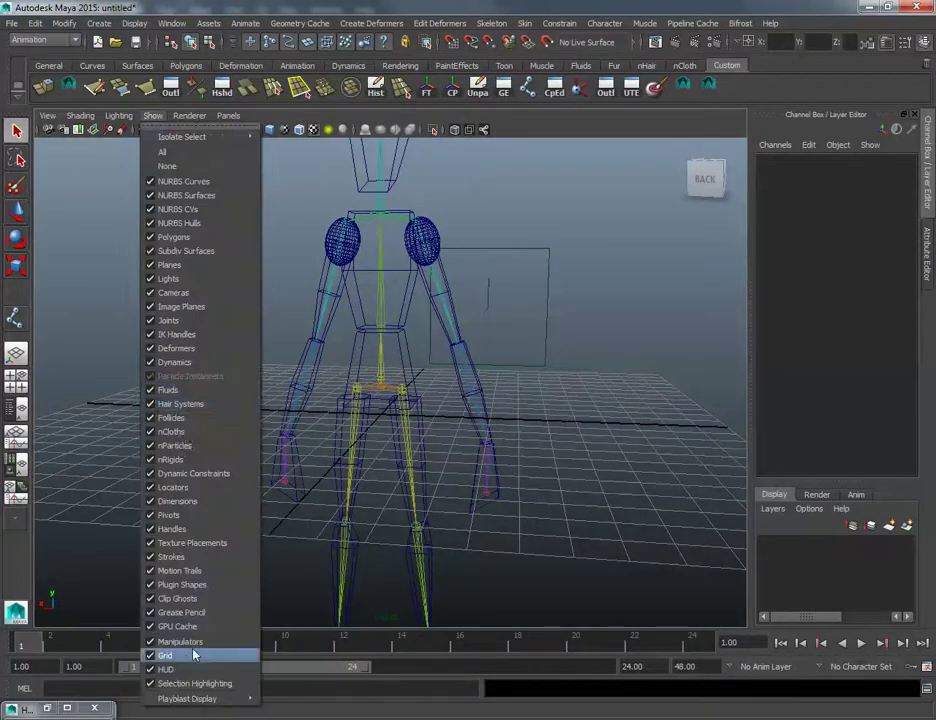
left_click_drag(451, 392, 527, 380, "alt")
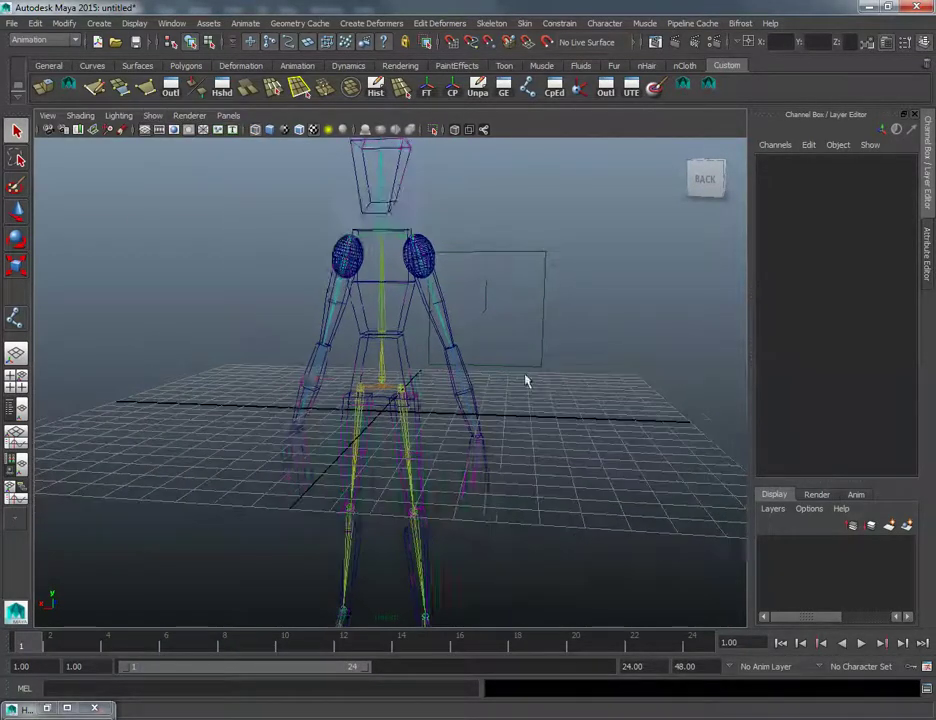
Step: Raise the root joint to a Translate Y of 11.837 so the bound character's feet stand on the grid
left_click(382, 380)
key("w")
key("q")
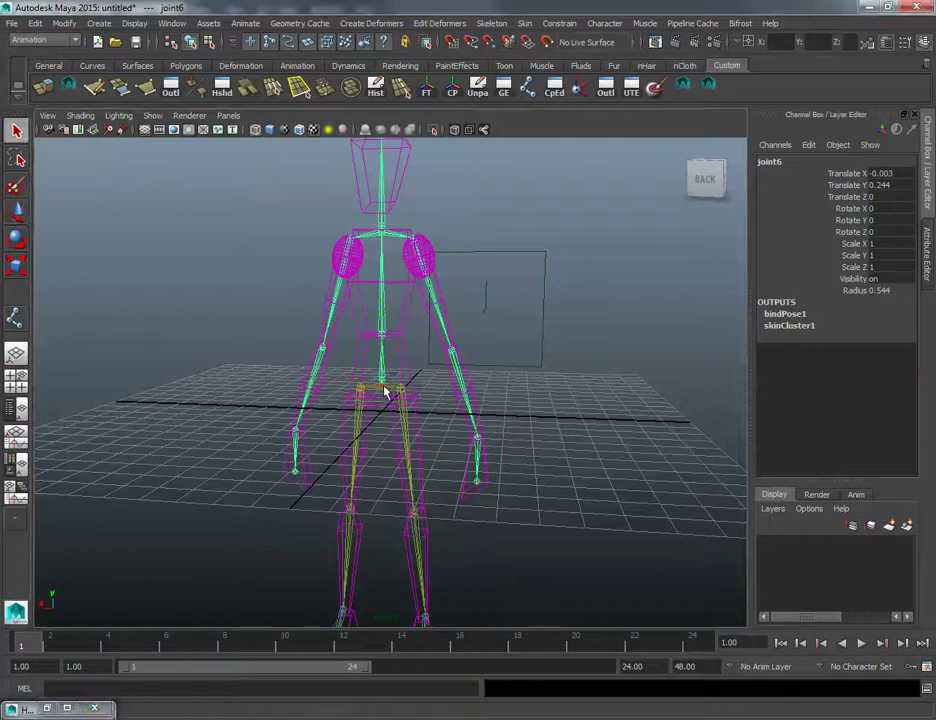
left_click(384, 390)
key("w")
right_click_drag(470, 376, 418, 372, "alt")
middle_click_drag(418, 372, 416, 404, "alt")
left_click_drag(384, 354, 401, 157)
left_click_drag(408, 310, 447, 278, "alt")
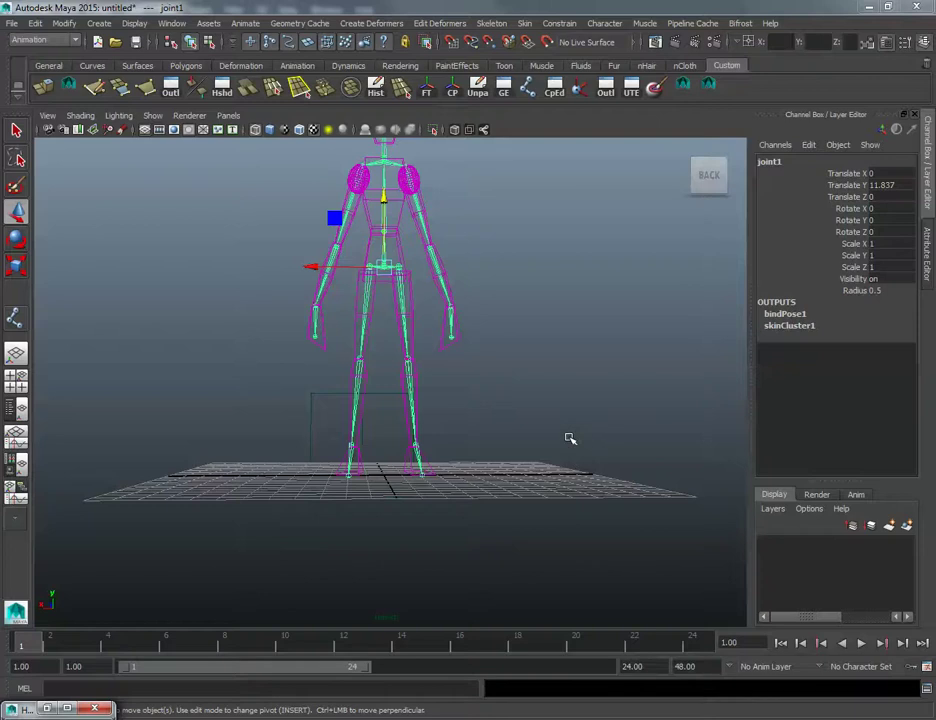
key("space")
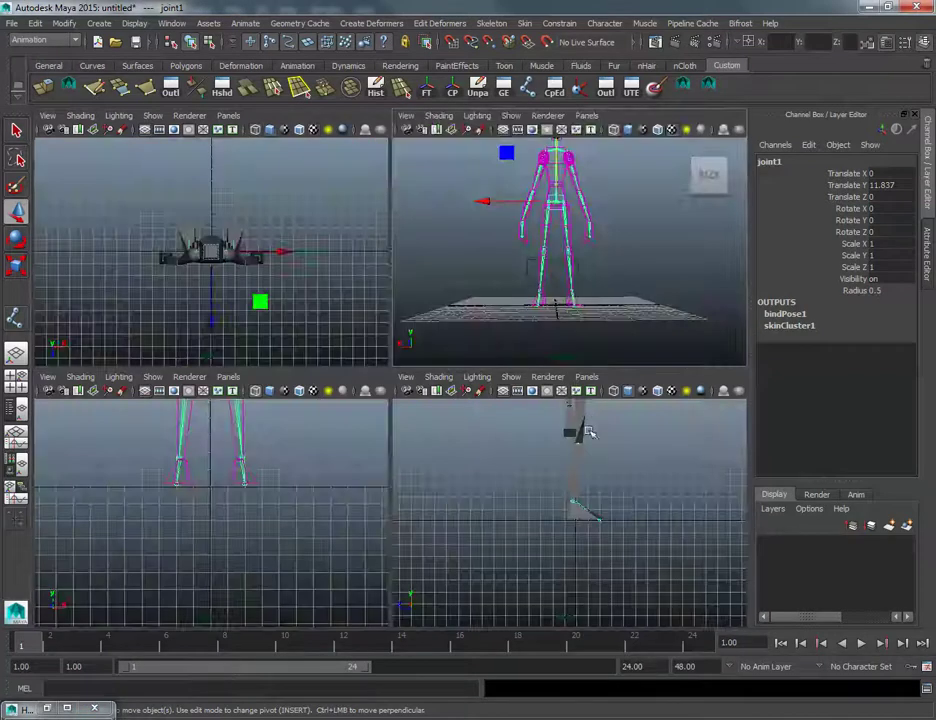
key("space")
Step: Create an IK handle running from the mirrored arm's shoulder joint to its wrist joint
left_click_drag(443, 303, 467, 387, "alt")
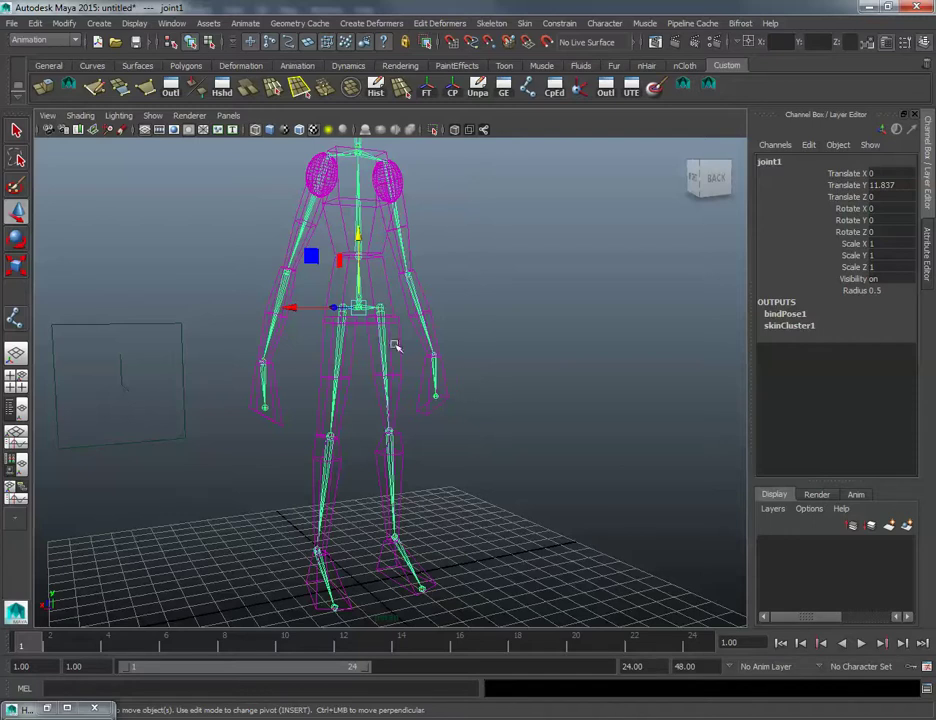
left_click_drag(403, 268, 376, 317, "alt")
middle_click_drag(336, 288, 345, 345, "alt")
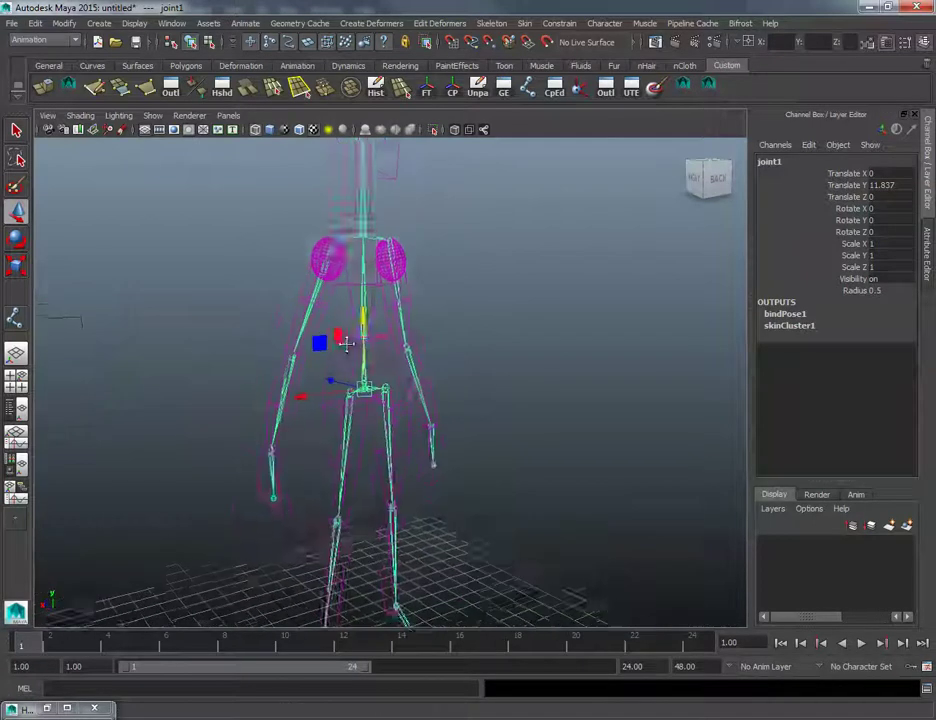
right_click_drag(345, 345, 415, 357, "alt")
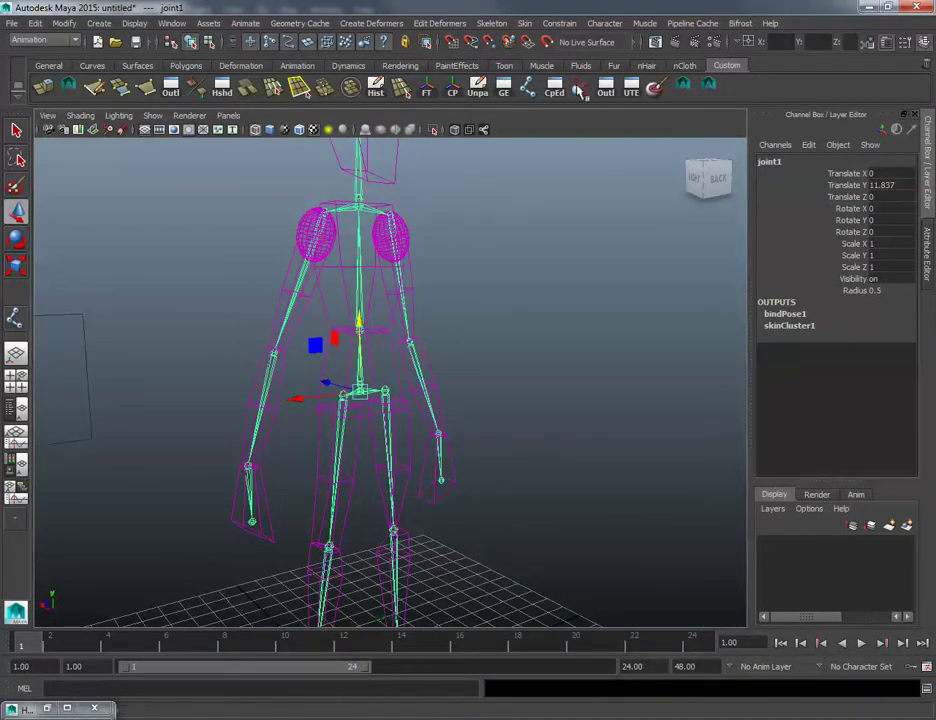
key("space")
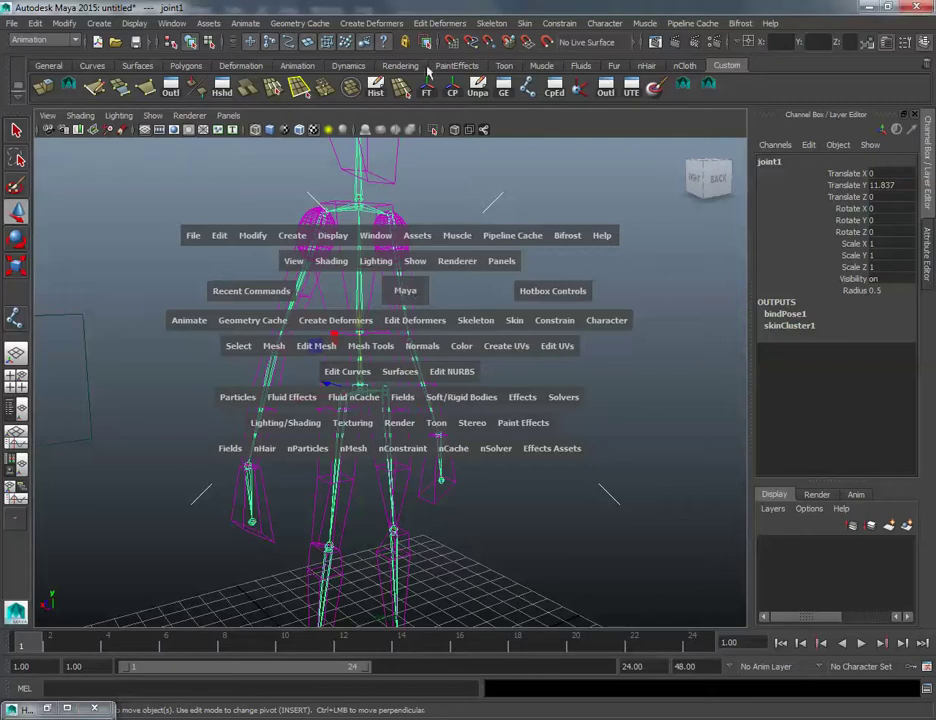
left_click(491, 23)
left_click(506, 62)
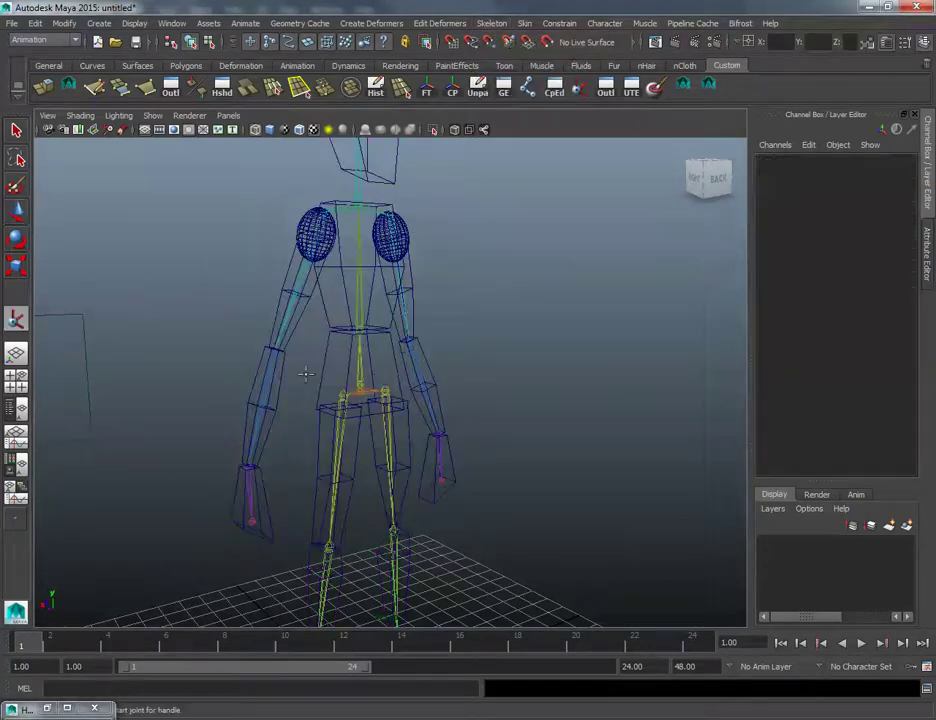
left_click_drag(307, 374, 289, 376, "alt")
left_click(311, 206)
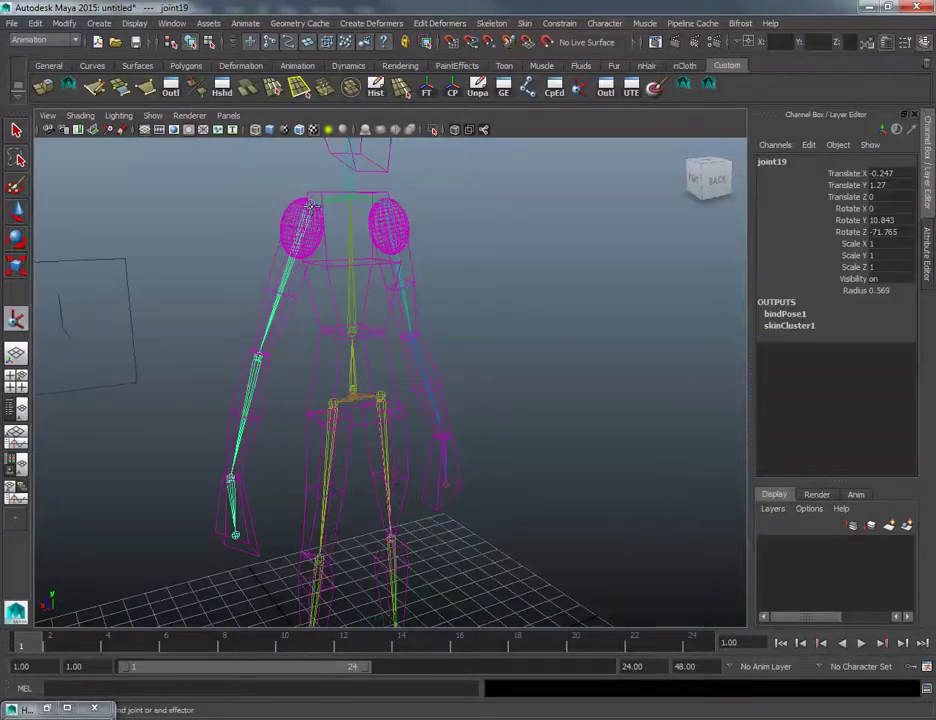
left_click(241, 481)
Step: Move the wrist's IK handle upward and toward the body to test how the arm bends
left_click_drag(270, 474, 246, 488, "alt")
left_click_drag(333, 280, 295, 305, "alt")
left_click_drag(222, 458, 305, 331)
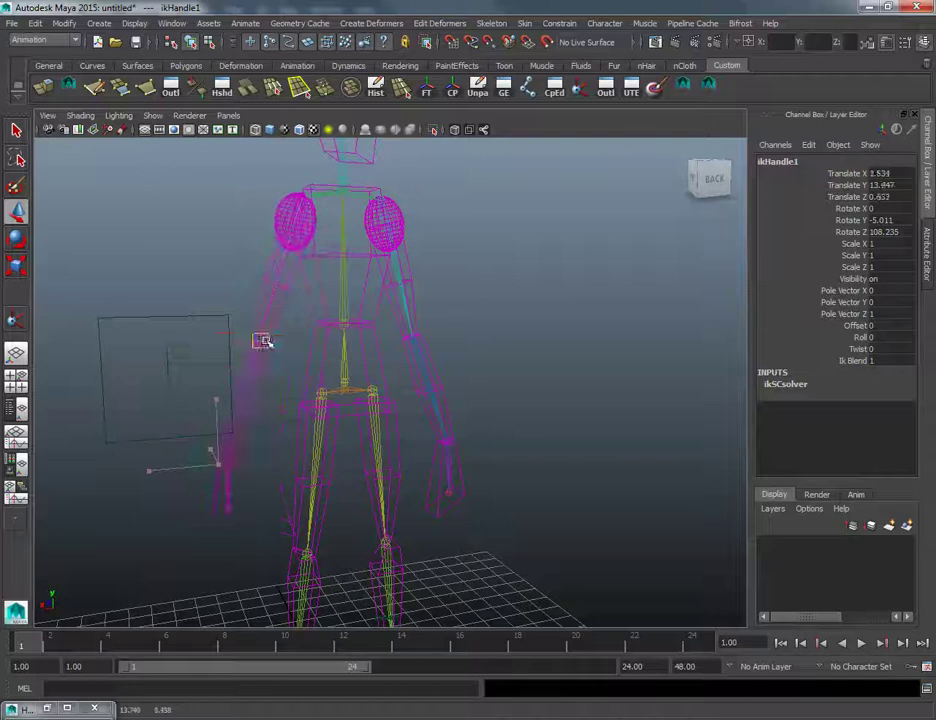
Step: Undo the IK handle test and the handle itself, and restore the root joint's upward move
key("ctrl+z")
key("ctrl+z")
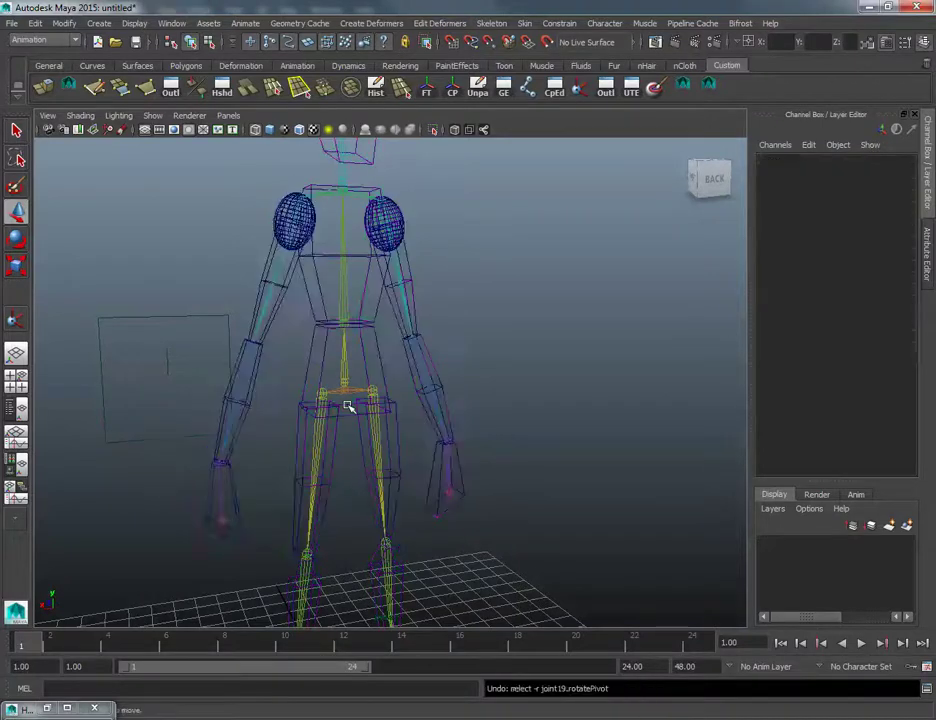
key("ctrl+z")
key("ctrl+z")
left_click_drag(412, 418, 372, 416, "alt")
left_click(35, 23)
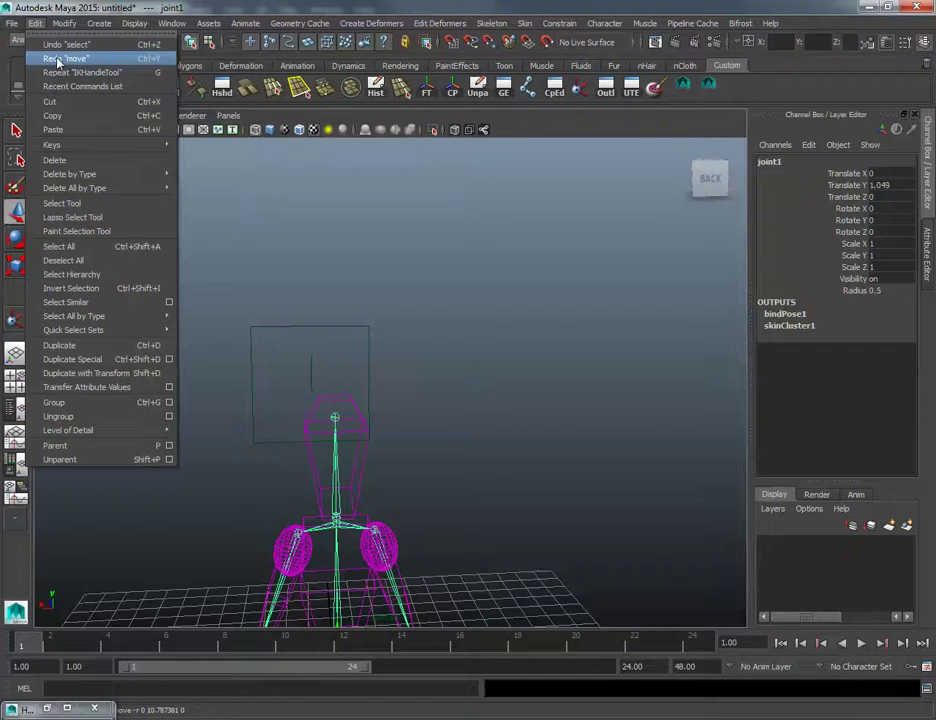
left_click(58, 60)
Step: Try returning the skeleton to its assumed preferred angle from the root joint to compare it with the current pose
left_click_drag(300, 270, 351, 316, "alt")
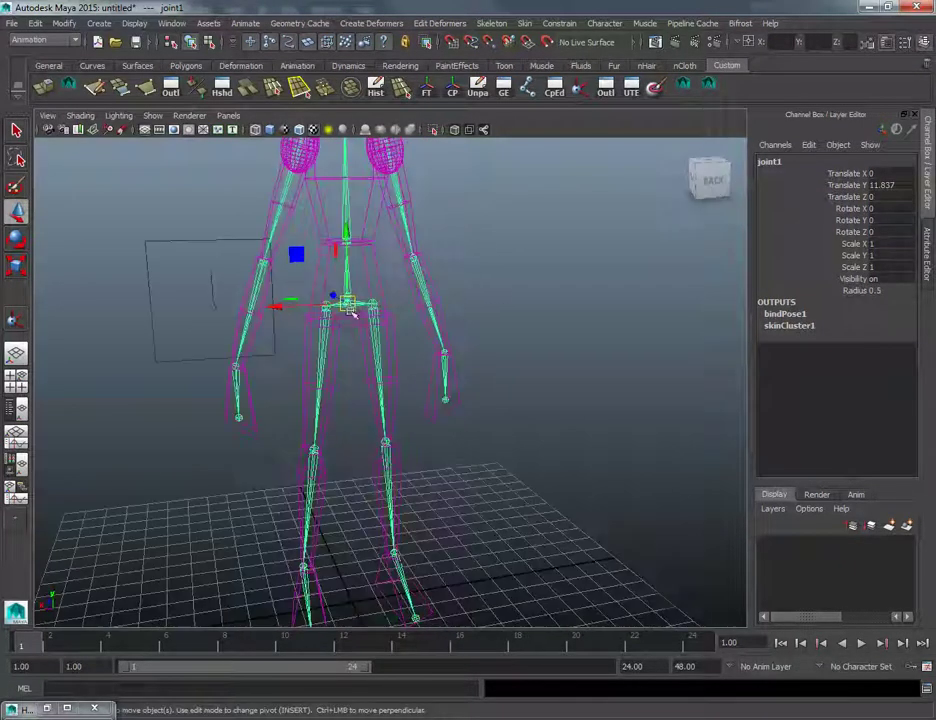
right_click(350, 306)
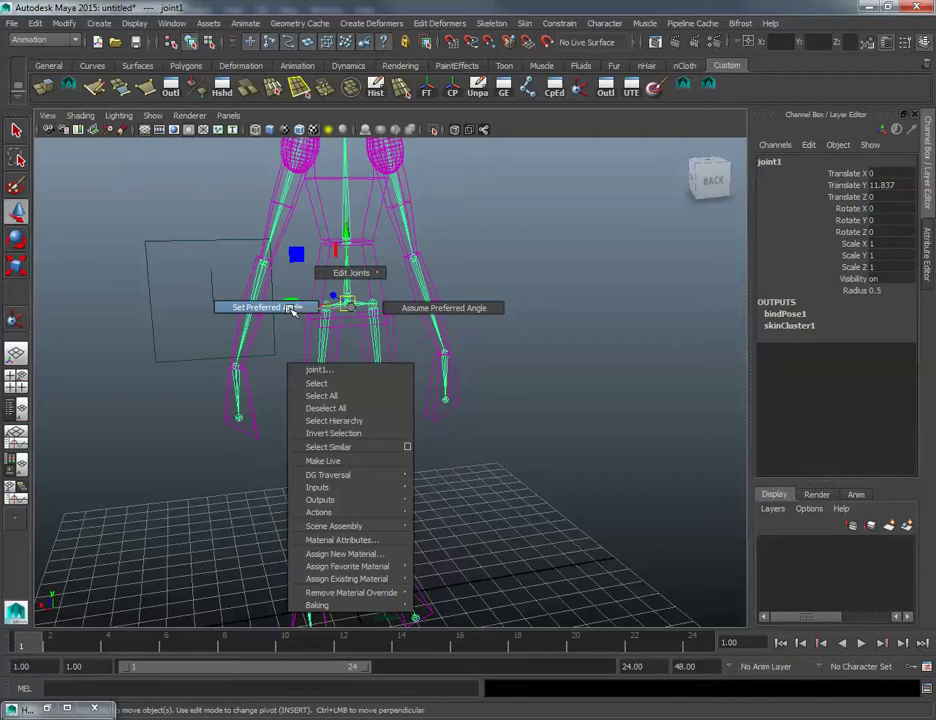
left_click(404, 308)
left_click_drag(541, 198, 450, 260, "alt")
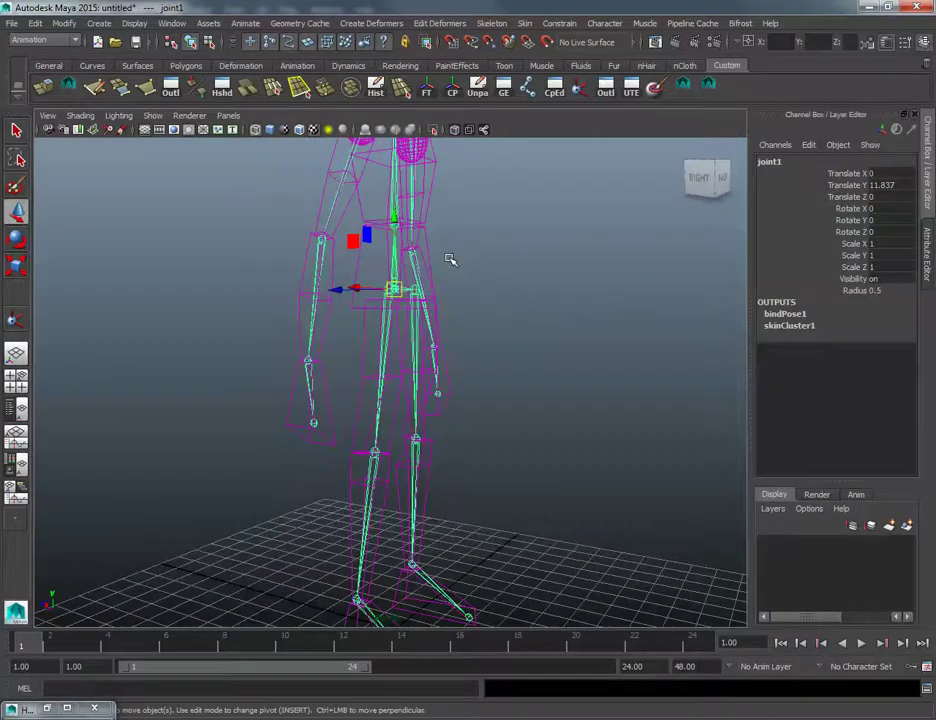
right_click(398, 290)
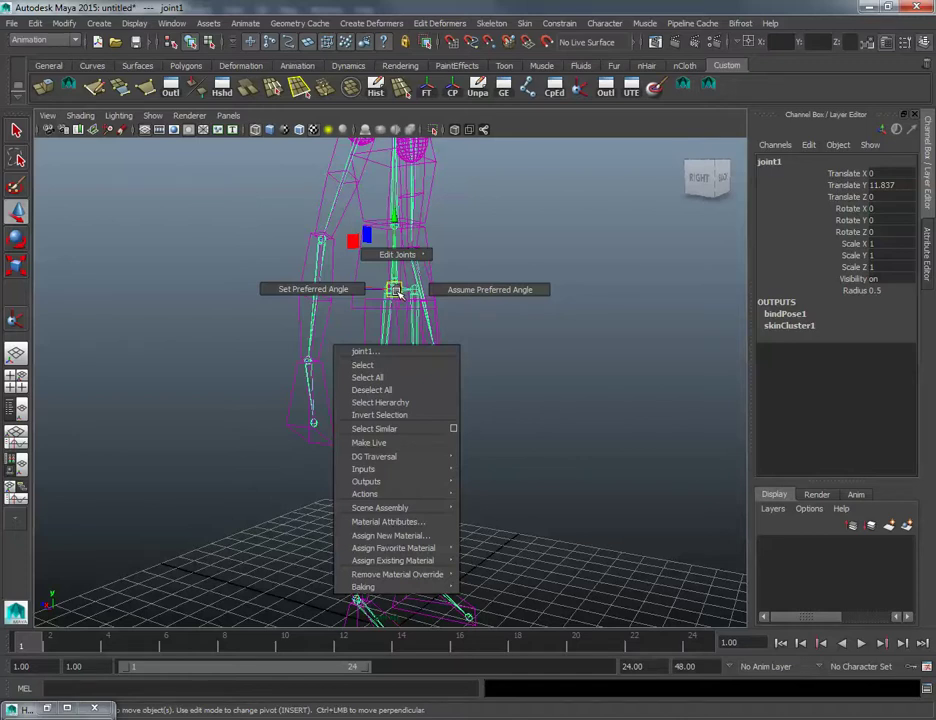
left_click(425, 291)
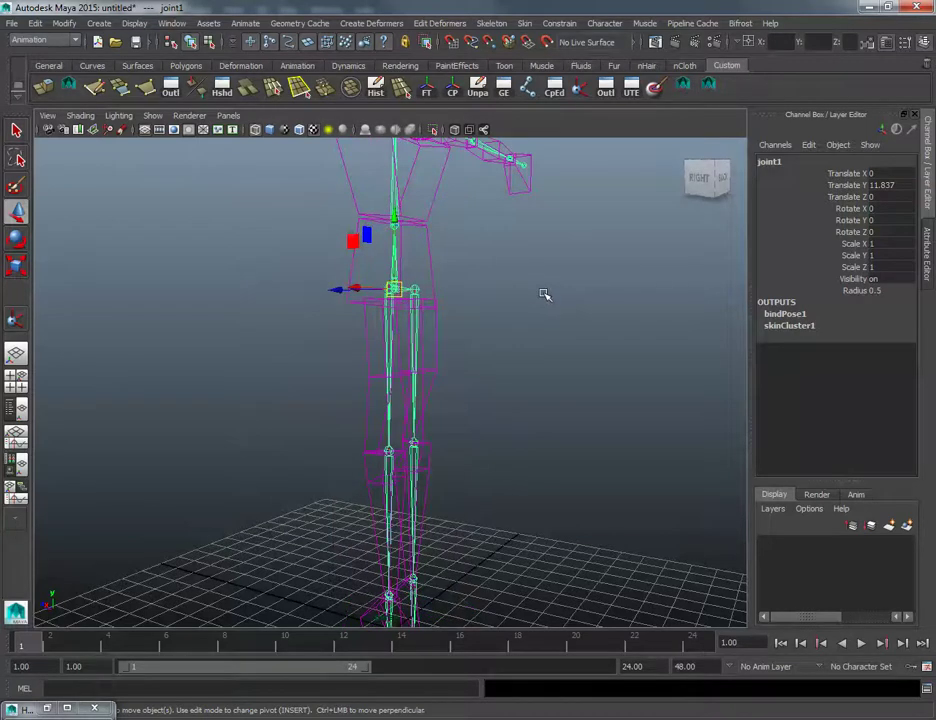
left_click_drag(543, 292, 533, 330, "alt")
Step: Set the current pose as the skeleton's preferred angle from the root joint, and select the original arm's elbow to check its bend
left_click_drag(428, 320, 414, 302, "alt")
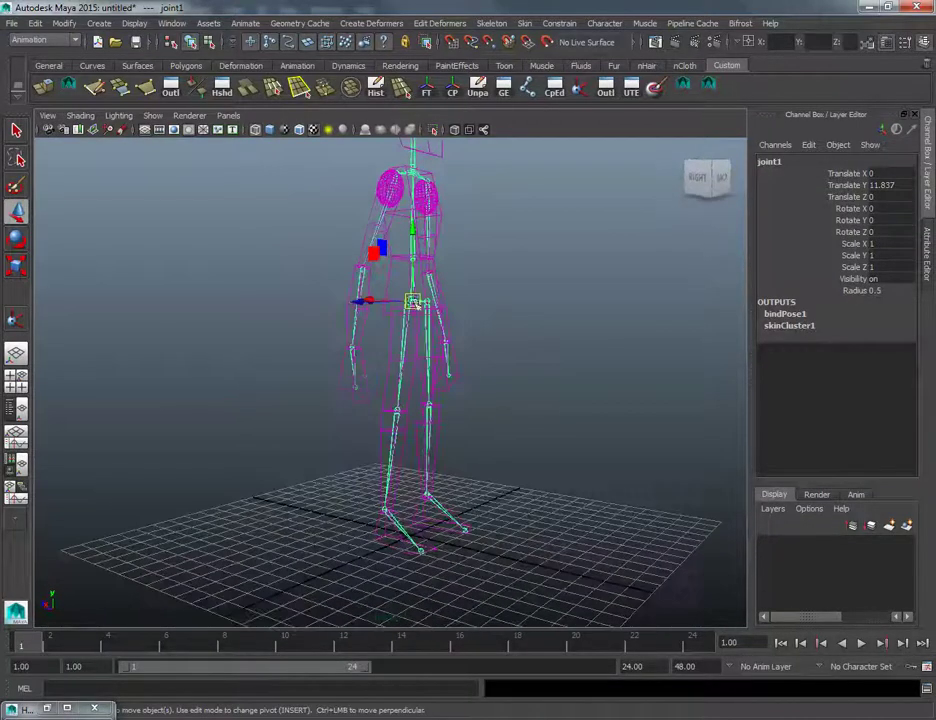
right_click_drag(414, 302, 348, 299)
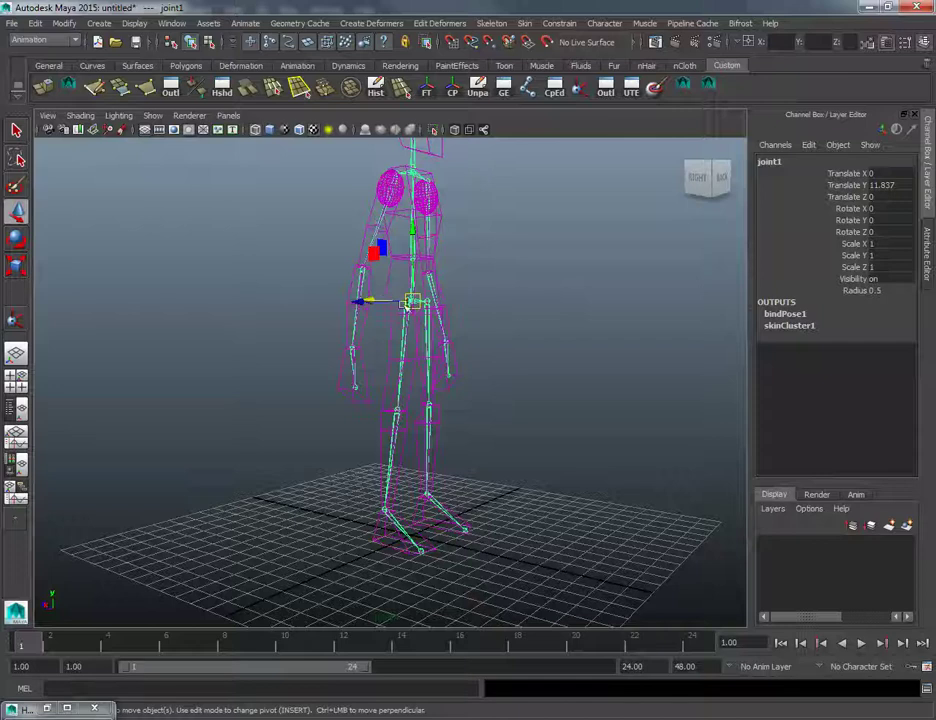
left_click_drag(517, 311, 380, 329, "alt")
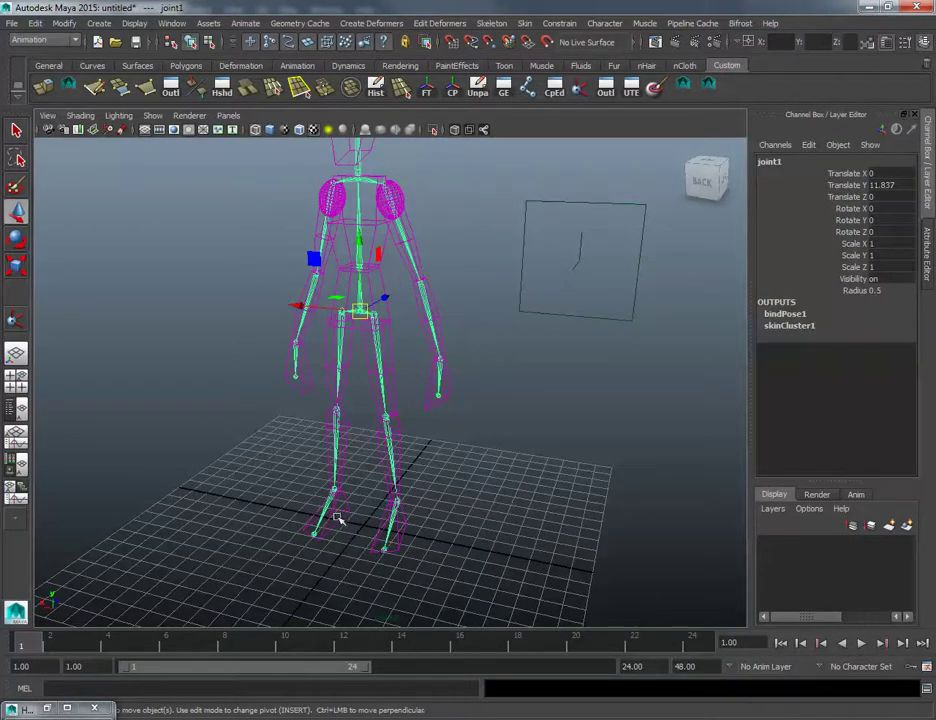
left_click_drag(380, 298, 477, 330, "alt")
left_click(428, 326)
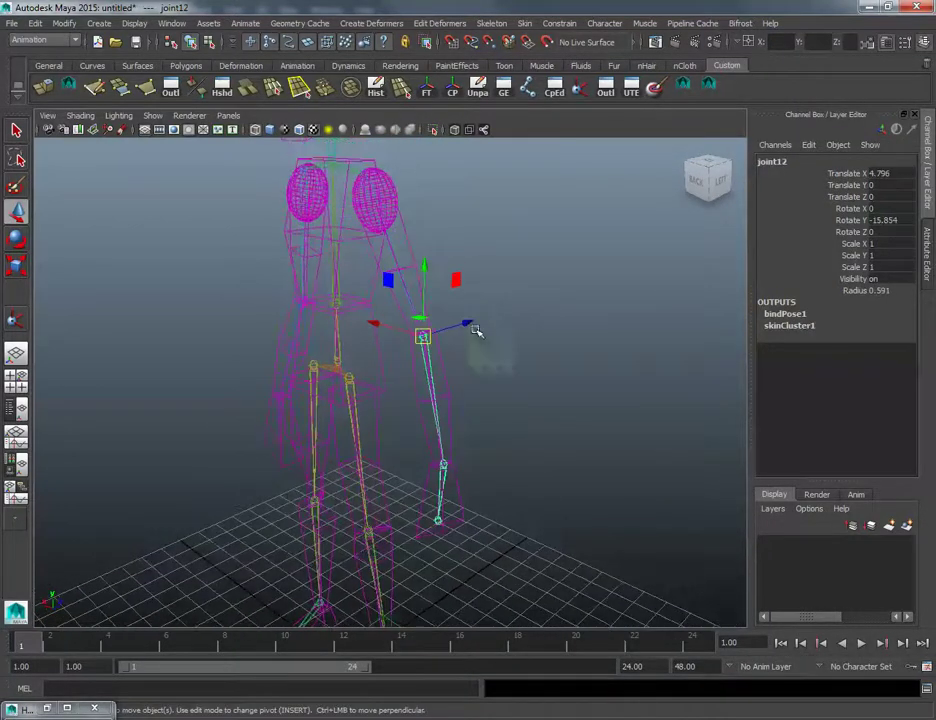
left_click_drag(510, 222, 460, 232, "alt")
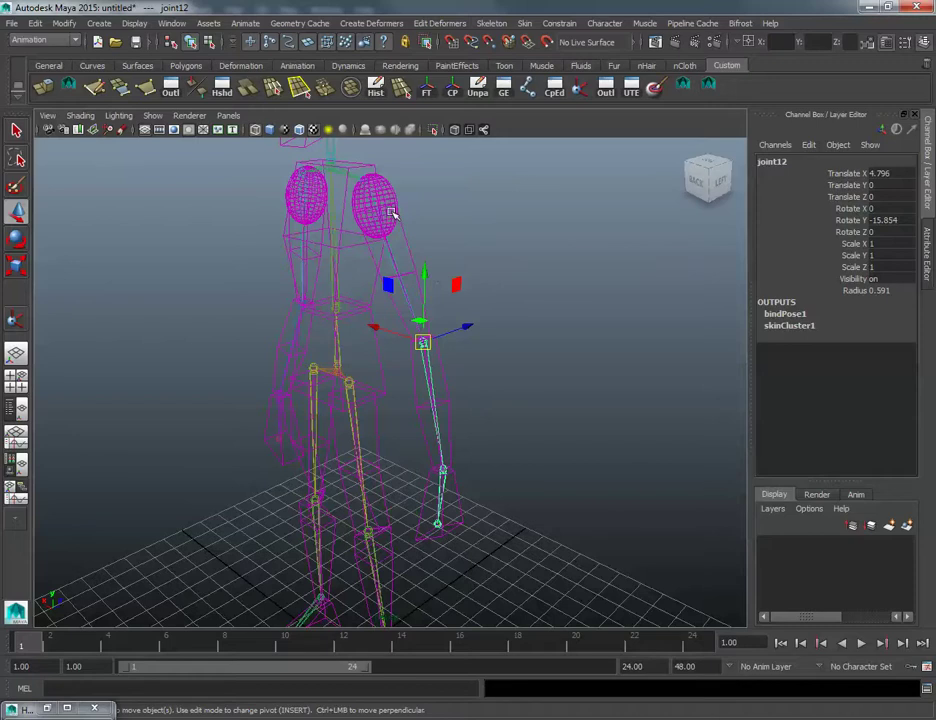
left_click_drag(405, 259, 428, 340, "alt")
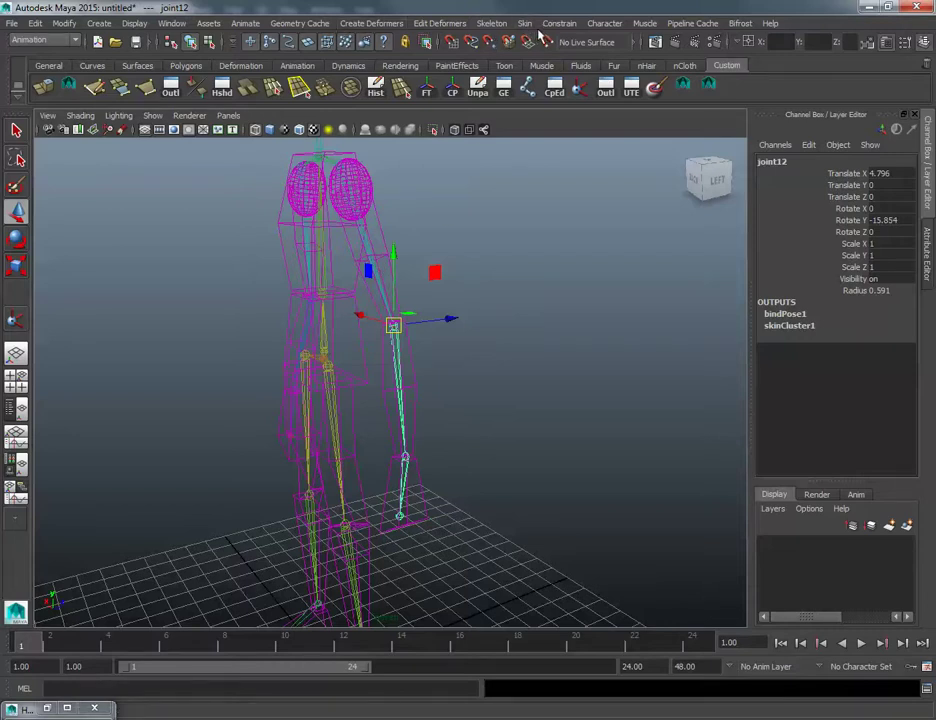
Step: Create an IK handle from the shoulder joint to the wrist joint of the original arm on the negative X side
left_click(491, 23)
left_click(508, 57)
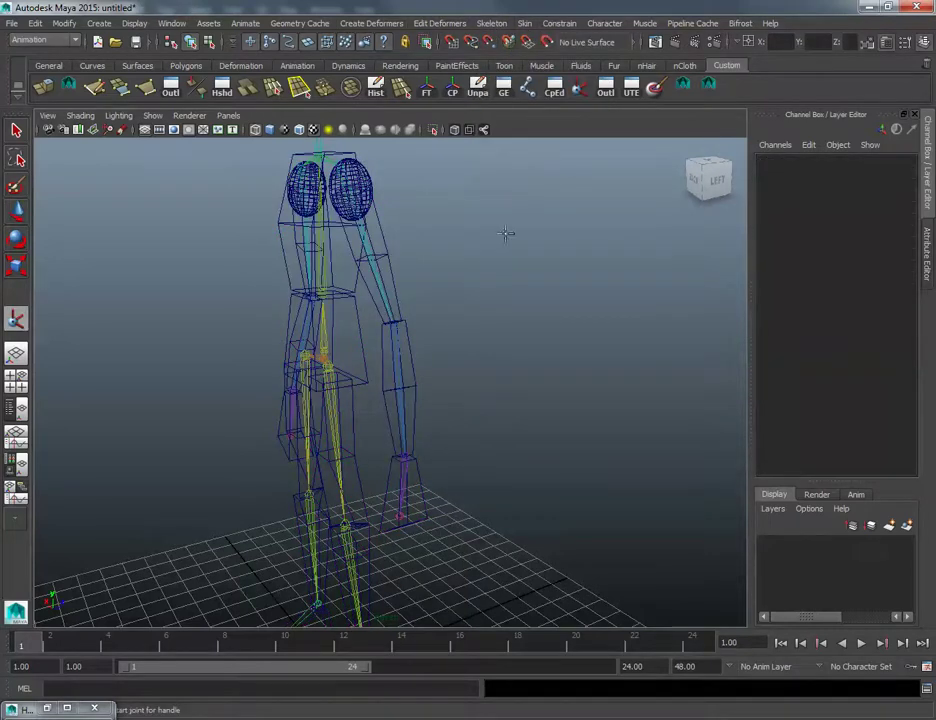
left_click_drag(373, 212, 410, 204, "alt")
left_click(397, 195)
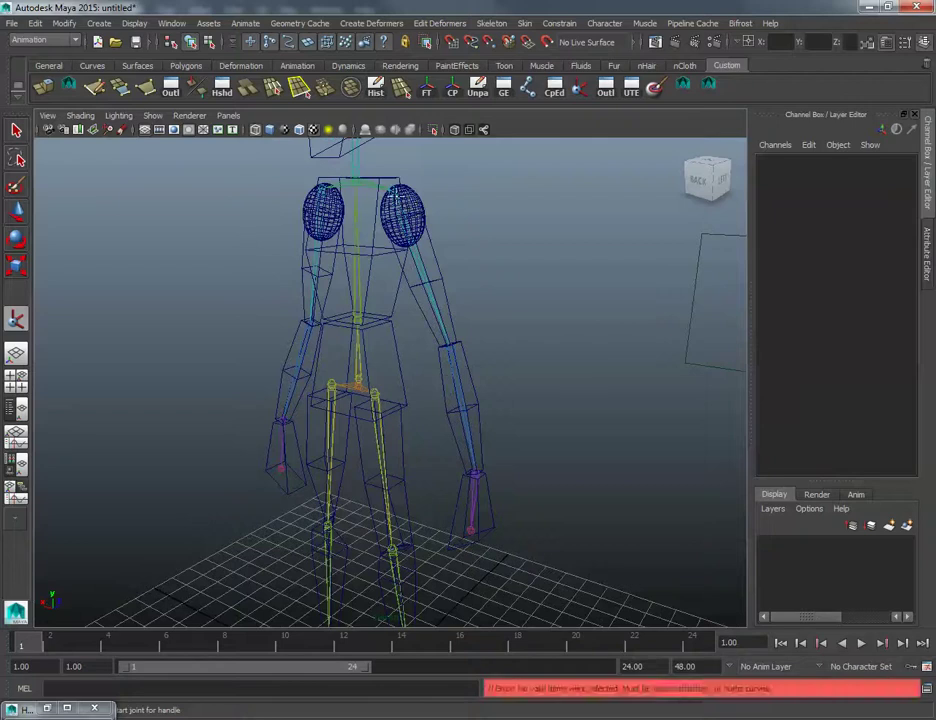
left_click(393, 188)
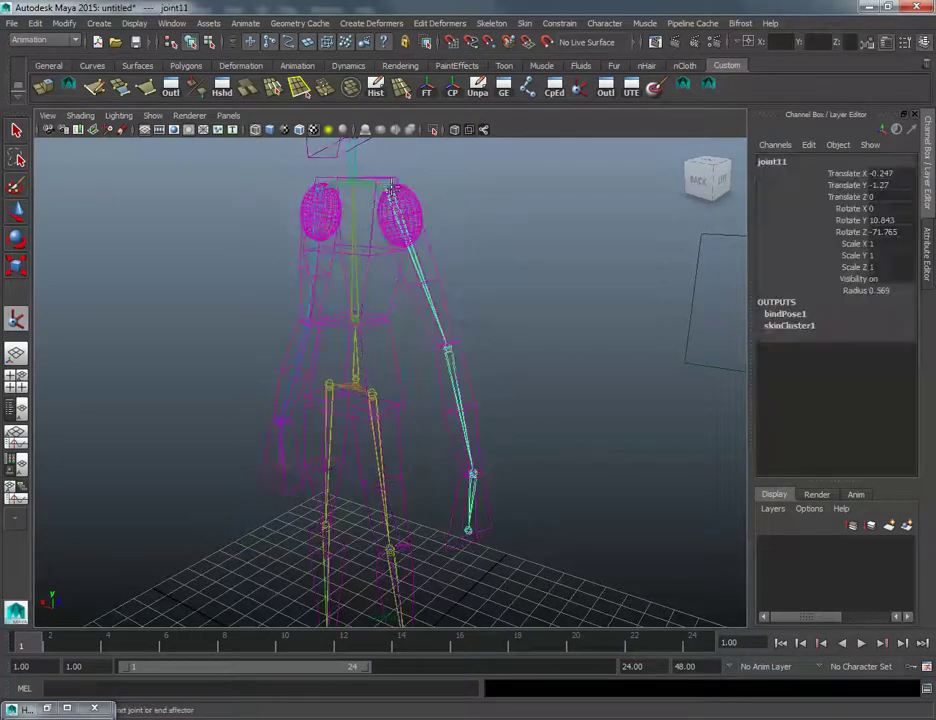
left_click_drag(470, 390, 486, 392, "alt")
left_click(482, 468)
key("w")
mouse_move(482, 468)
left_mouse_down("alt")
mouse_move(489, 449)
mouse_move(403, 449)
mouse_move(596, 448)
mouse_move(489, 447)
left_mouse_up("alt")
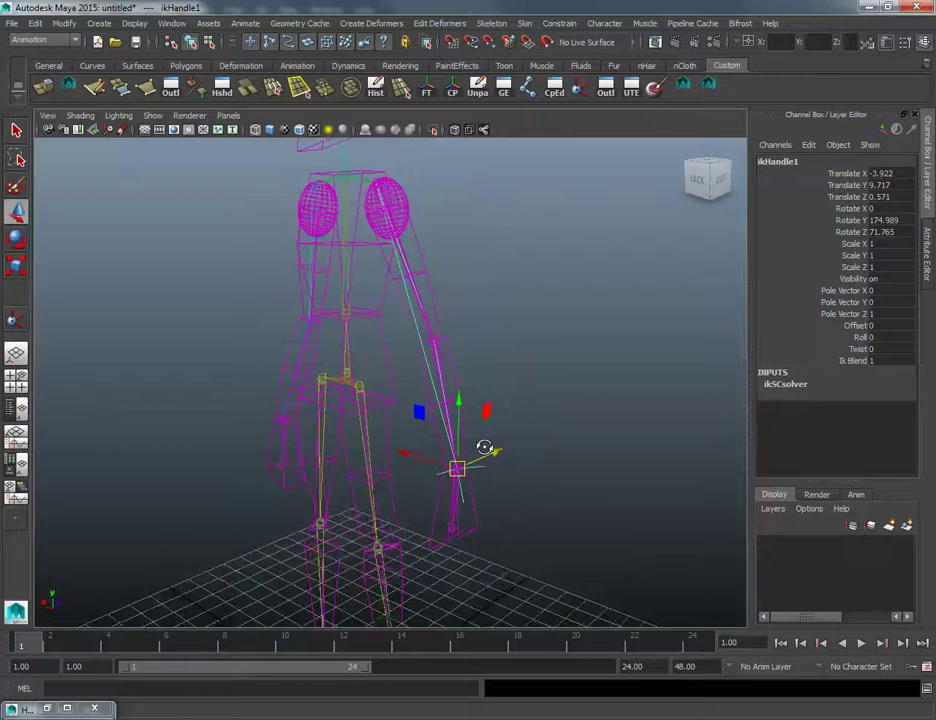
Step: Create an IK handle from the mirrored arm's shoulder joint to its wrist joint
mouse_move(458, 320)
left_mouse_down("alt")
mouse_move(464, 295)
mouse_move(579, 303)
mouse_move(453, 336)
left_mouse_up("alt")
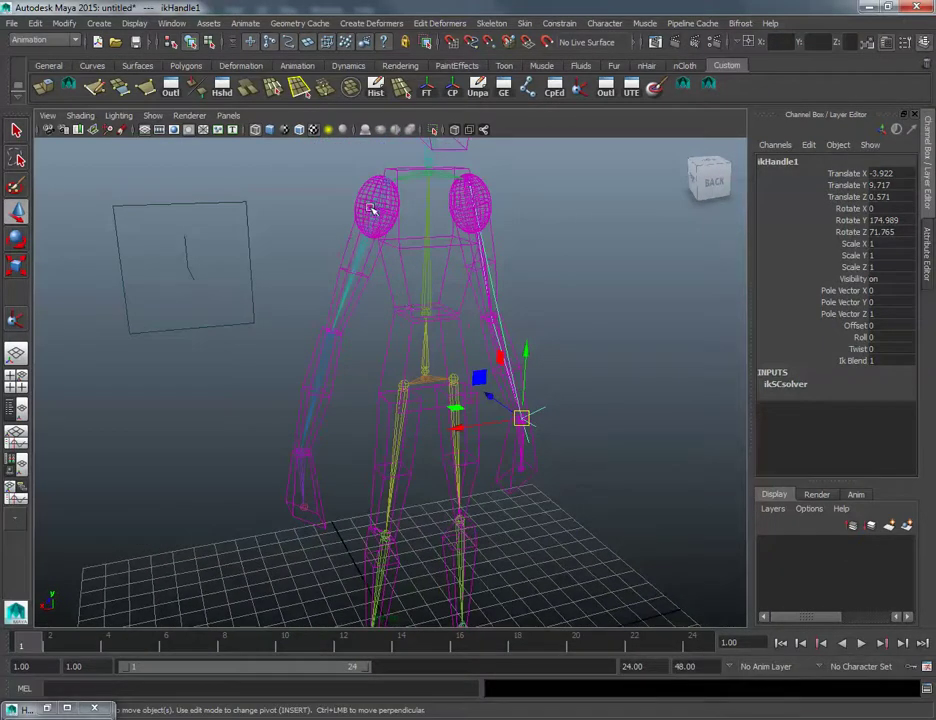
key("y")
left_click(380, 243)
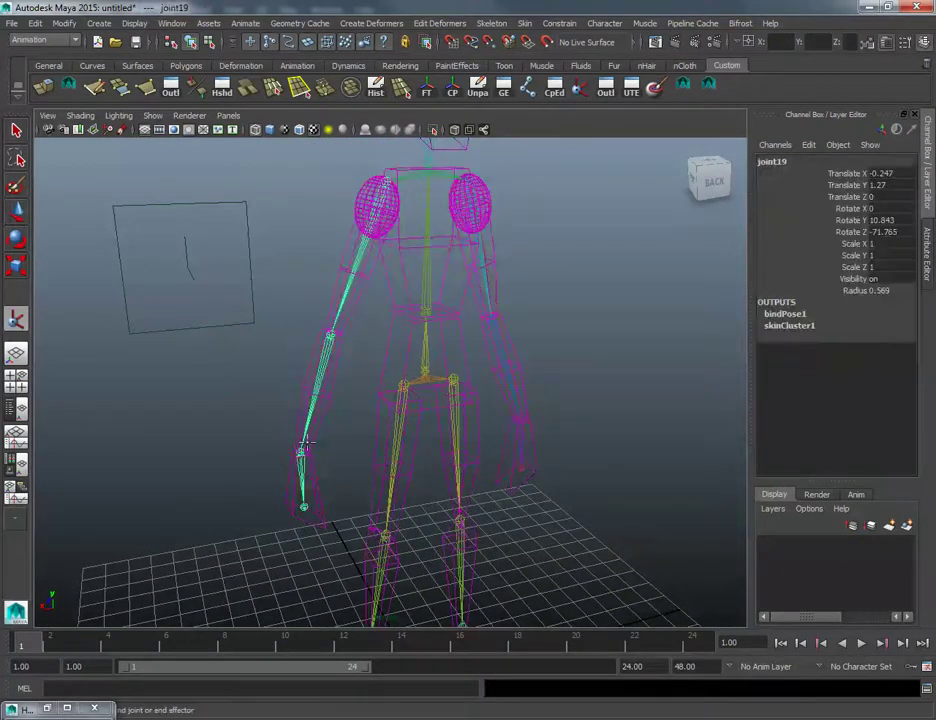
left_click(300, 453)
left_click_drag(299, 449, 416, 310, "alt")
Step: Create an IK handle from the mirrored leg's hip joint to its ankle joint
key("y")
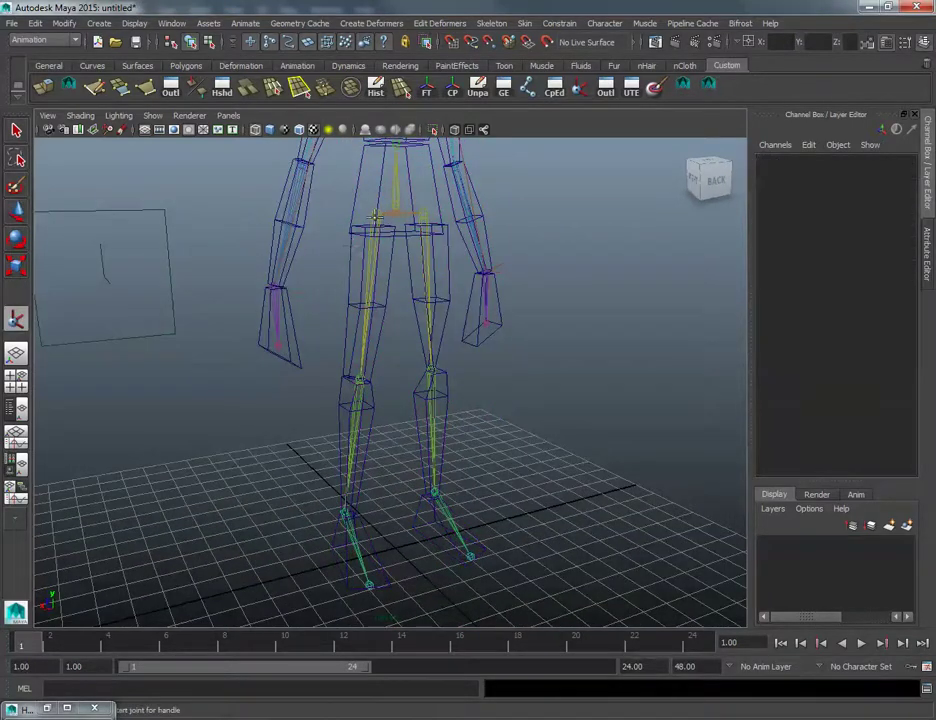
left_click(376, 217)
left_click(344, 511)
key("w")
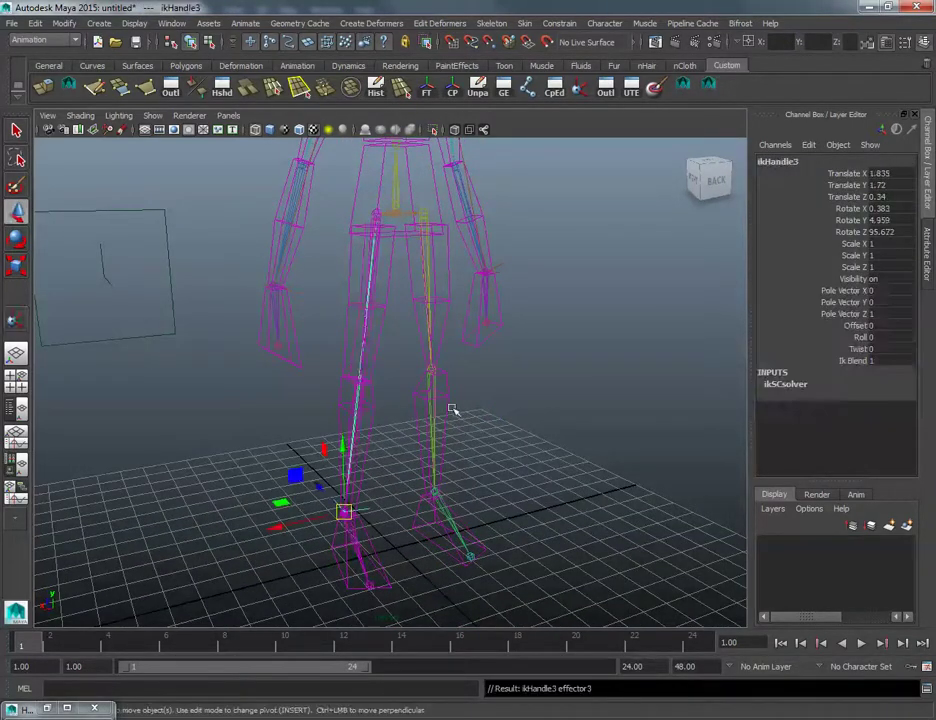
Step: Create an IK handle from the original leg's hip joint to its ankle joint
key("y")
left_click(422, 216)
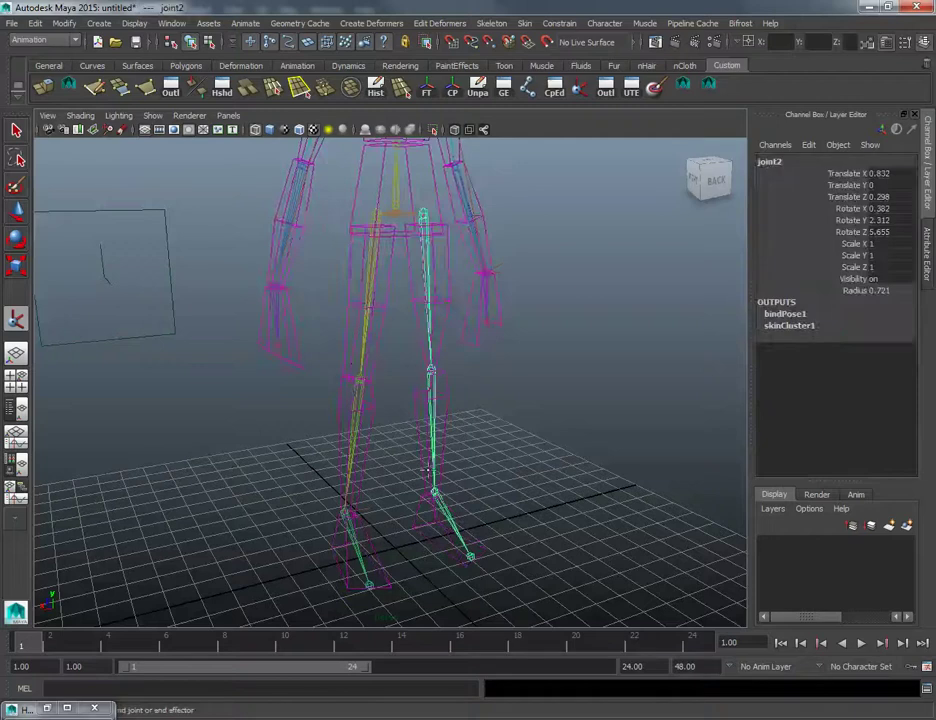
mouse_move(443, 491)
left_mouse_down("alt")
mouse_move(560, 476)
mouse_move(425, 493)
mouse_move(451, 503)
left_mouse_up("alt")
left_click(426, 496)
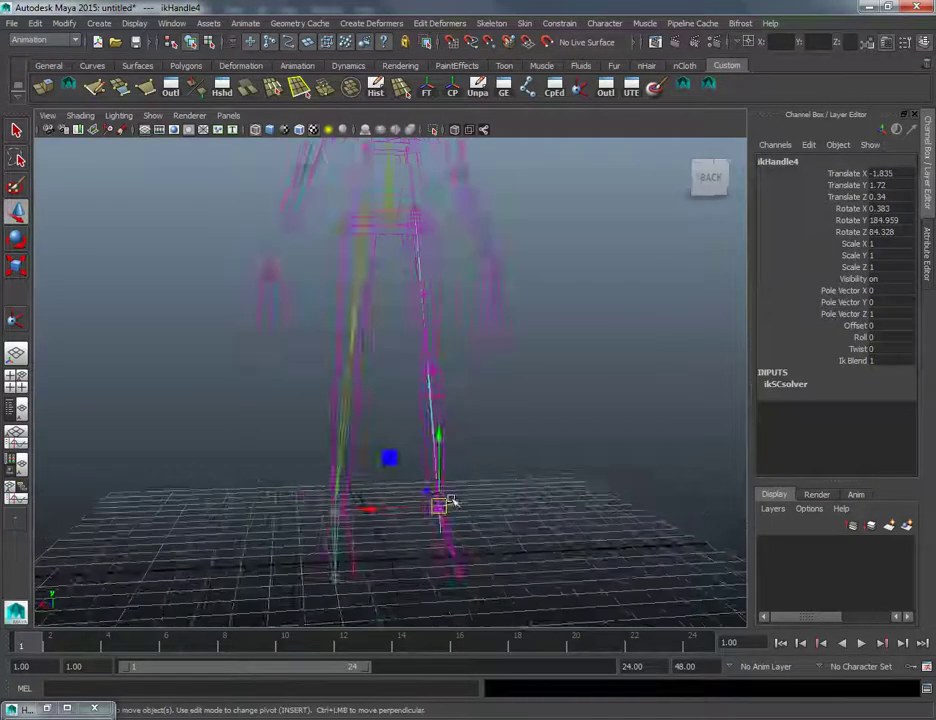
Step: Create an IK handle from the original leg's ankle joint to its toe joint
middle_click_drag(451, 503, 427, 433, "alt")
left_click_drag(425, 432, 427, 395, "alt")
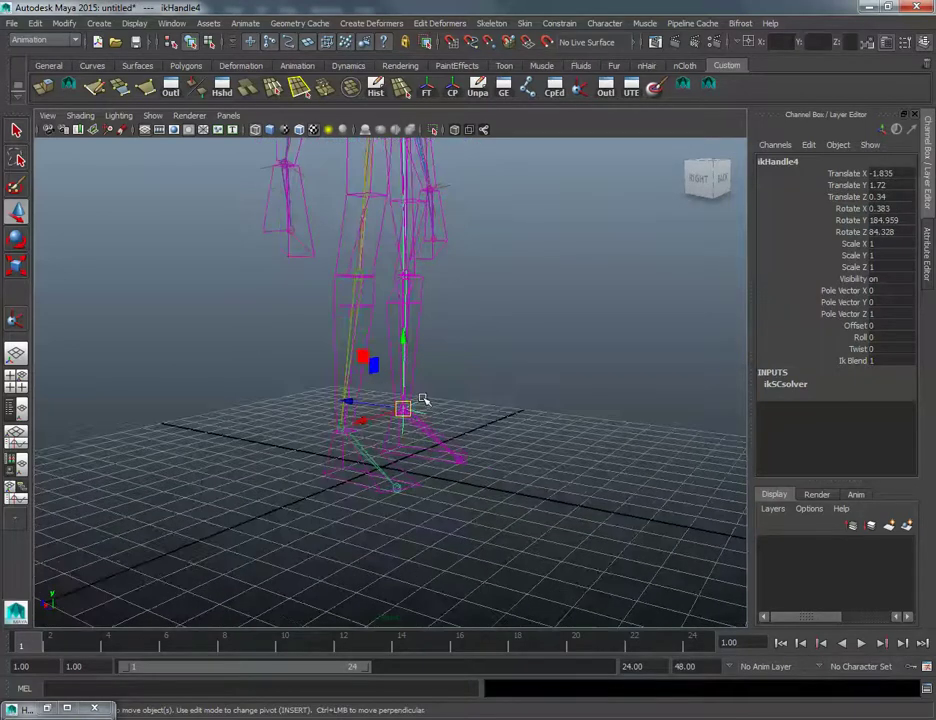
key("y")
left_click(407, 410)
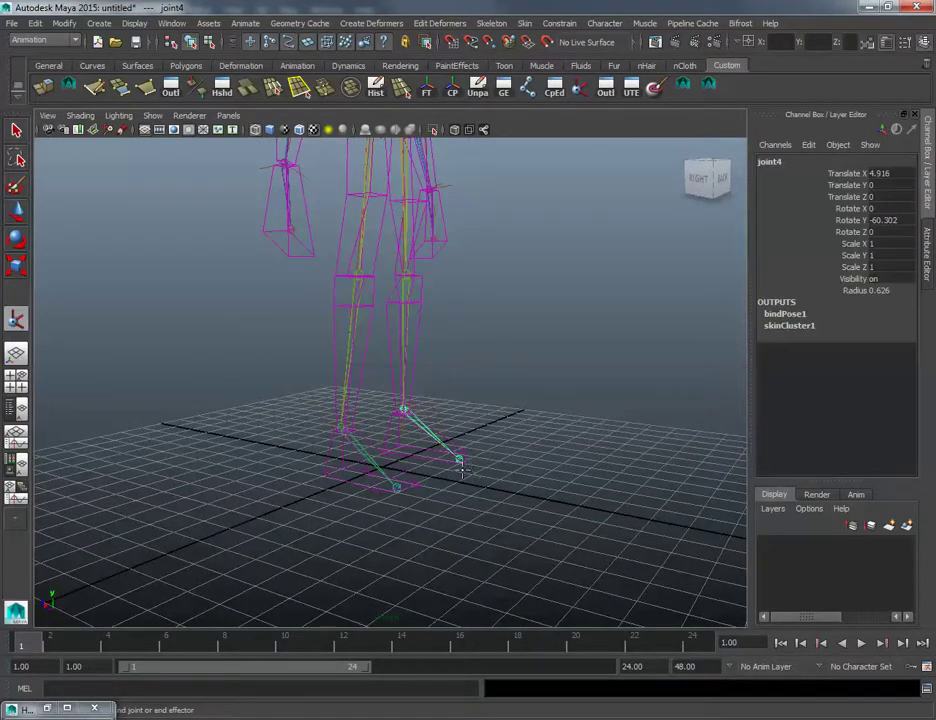
left_click(460, 457)
Step: Create an IK handle from the mirrored leg's ankle joint to its toe joint
key("y")
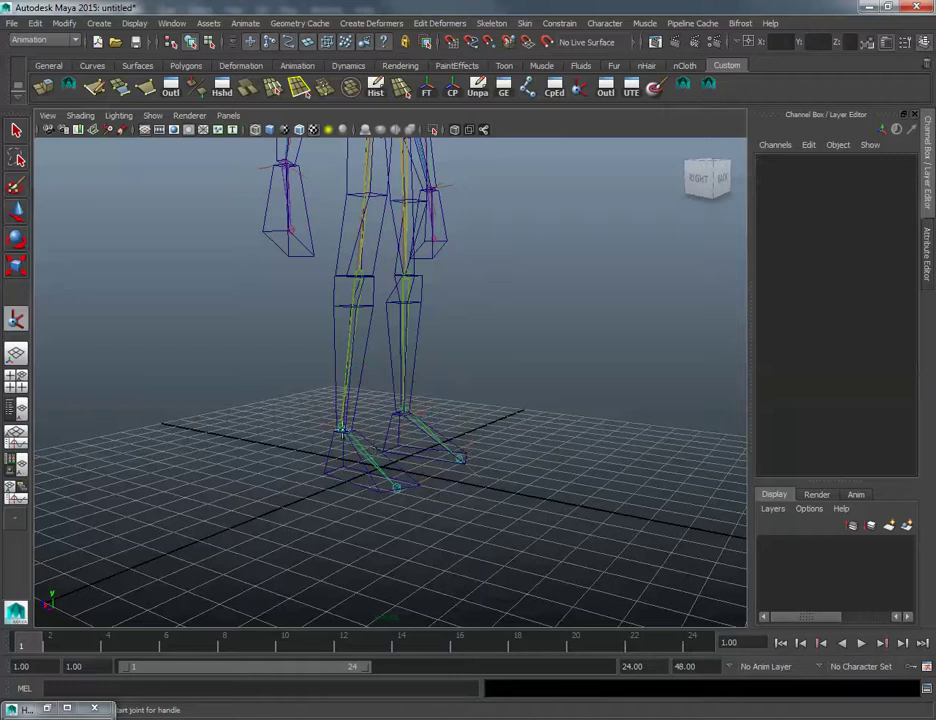
left_click(342, 431)
left_click(397, 487)
left_click_drag(428, 430, 411, 381, "alt")
key("w")
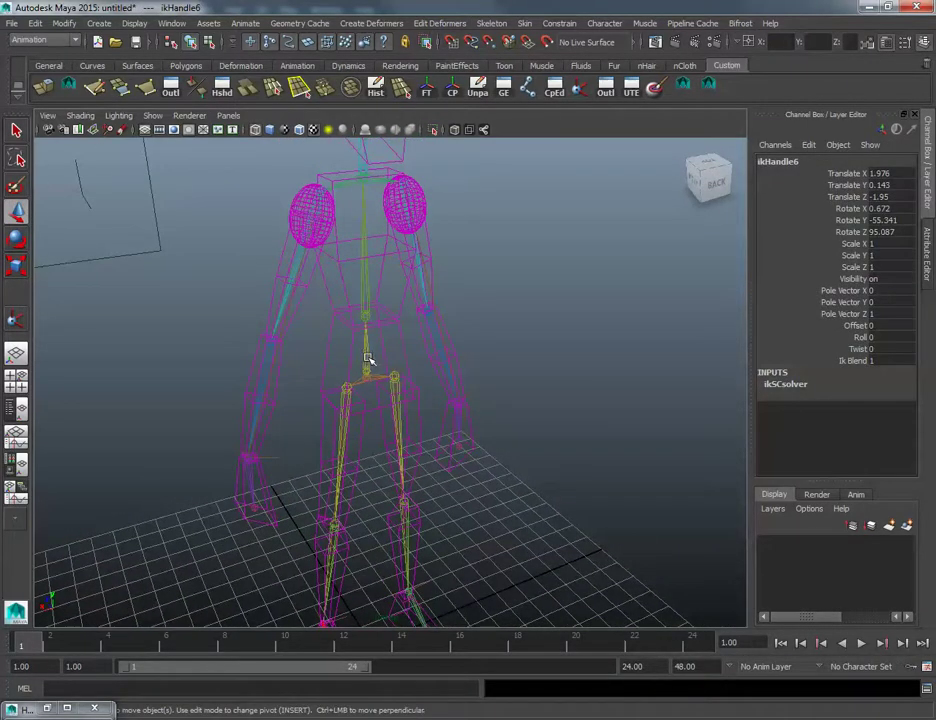
Step: Try an IK handle on the spine, running from the lowest spine joint to the joint at the base of the neck
key("y")
left_click(368, 369)
left_click(363, 180)
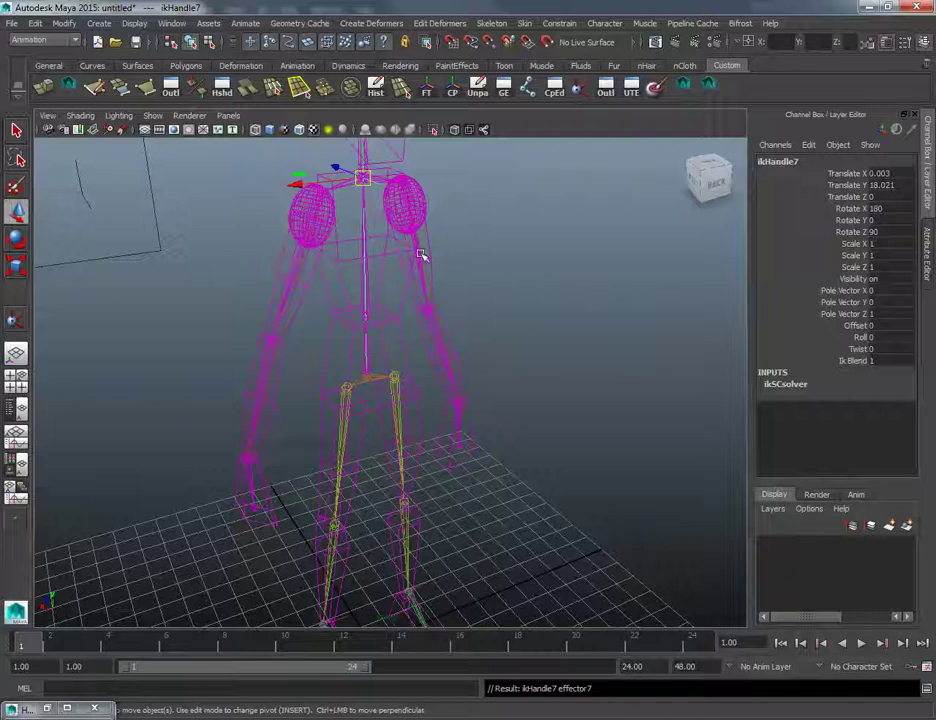
Step: Test the spine's IK handle by moving it down and then along Z, undoing each move
right_click_drag(424, 259, 370, 349, "alt")
left_click_drag(370, 349, 476, 320, "alt")
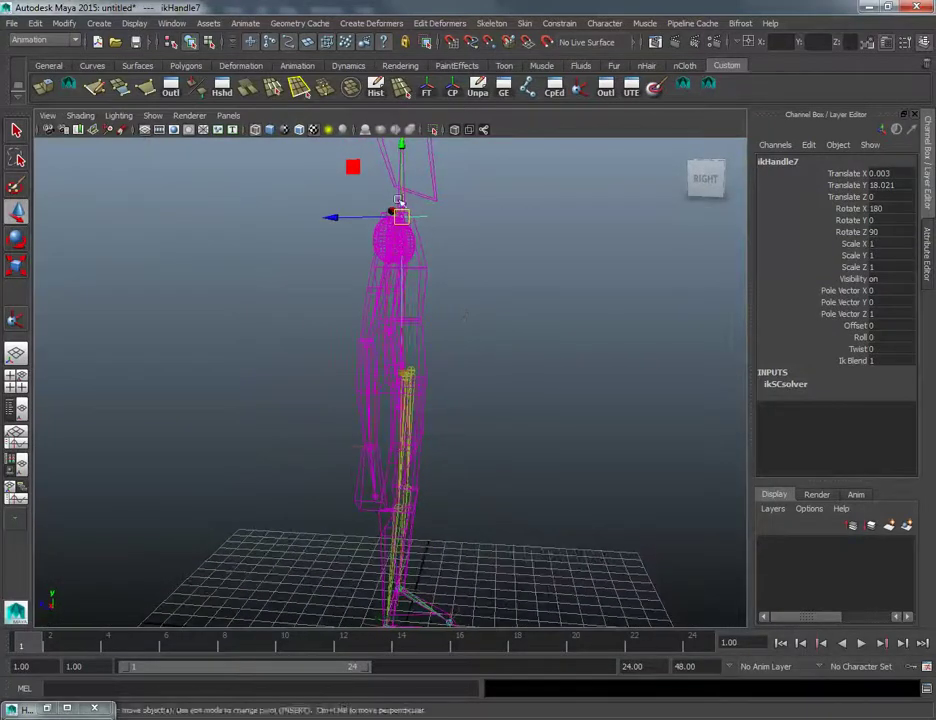
left_click_drag(406, 165, 406, 218)
key("ctrl+z")
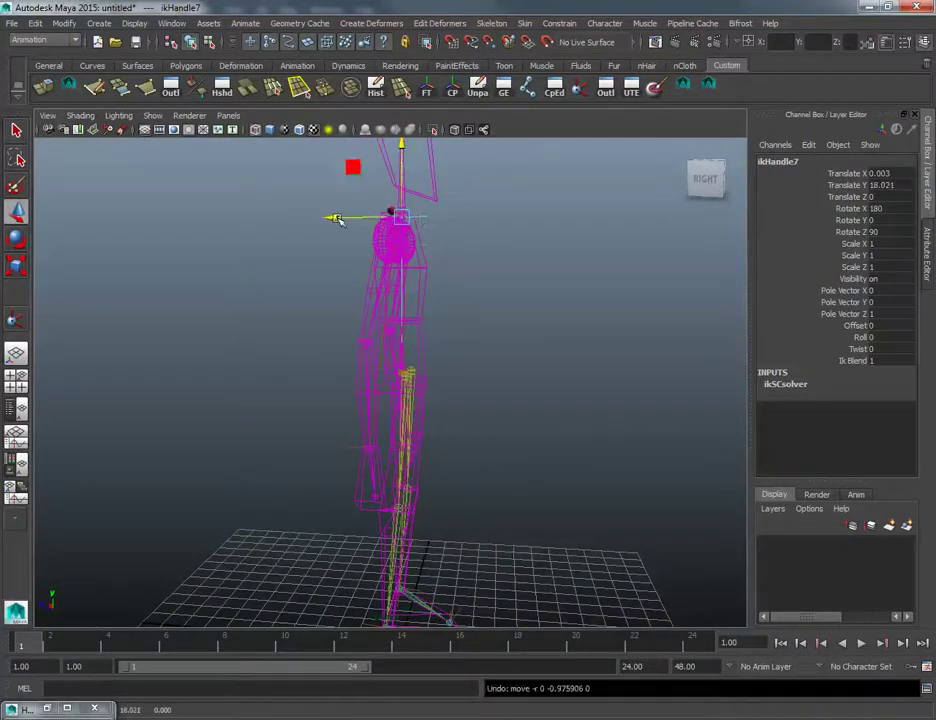
mouse_move(340, 219)
left_mouse_down()
mouse_move(366, 219)
mouse_move(355, 226)
left_mouse_up()
key("ctrl+z")
left_click_drag(489, 328, 392, 332, "alt")
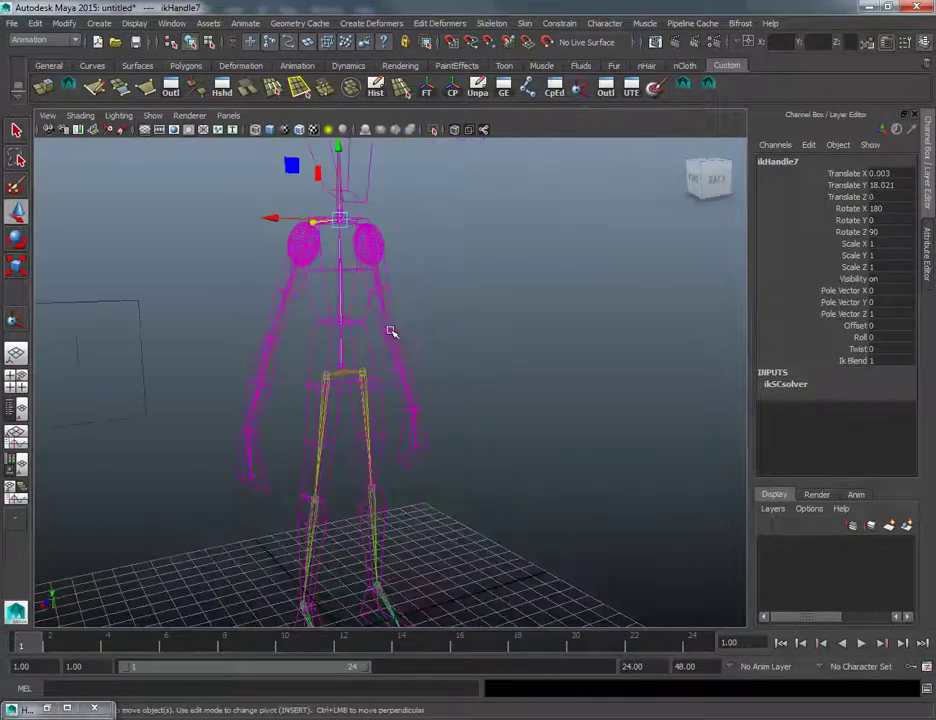
Step: Bend the spine slightly by rotating the waist joint to a Rotate Y of about -6.1 and the lowest spine joint to about 2.6
left_click(364, 322)
left_click(341, 317)
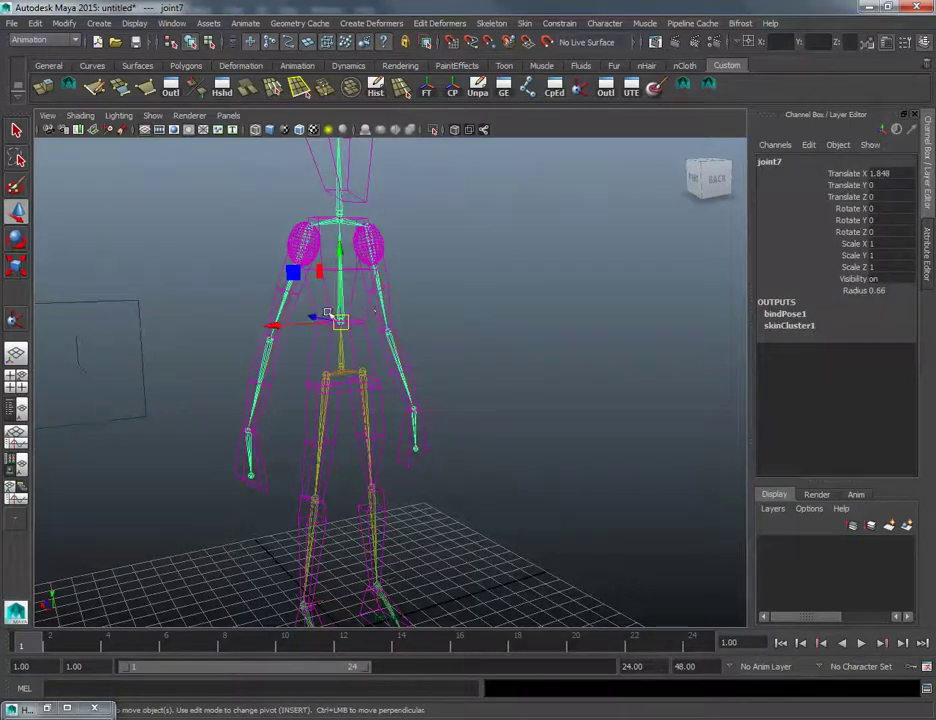
right_click_drag(328, 313, 394, 337, "alt")
middle_click_drag(394, 337, 426, 345, "alt")
key("e")
left_click_drag(393, 292, 395, 298)
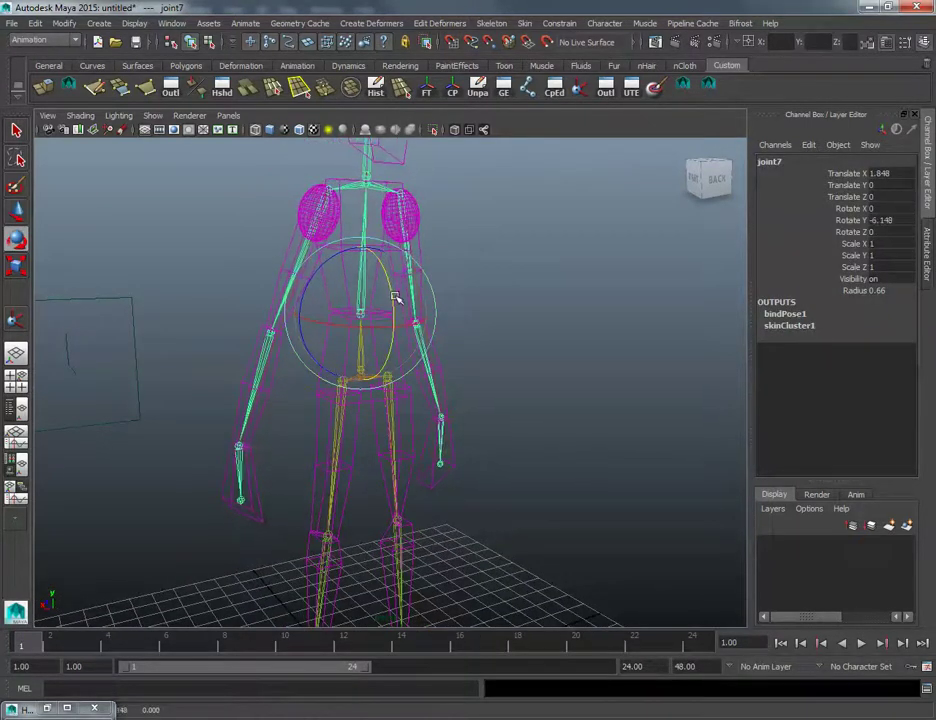
key("Up")
left_click_drag(389, 347, 398, 303)
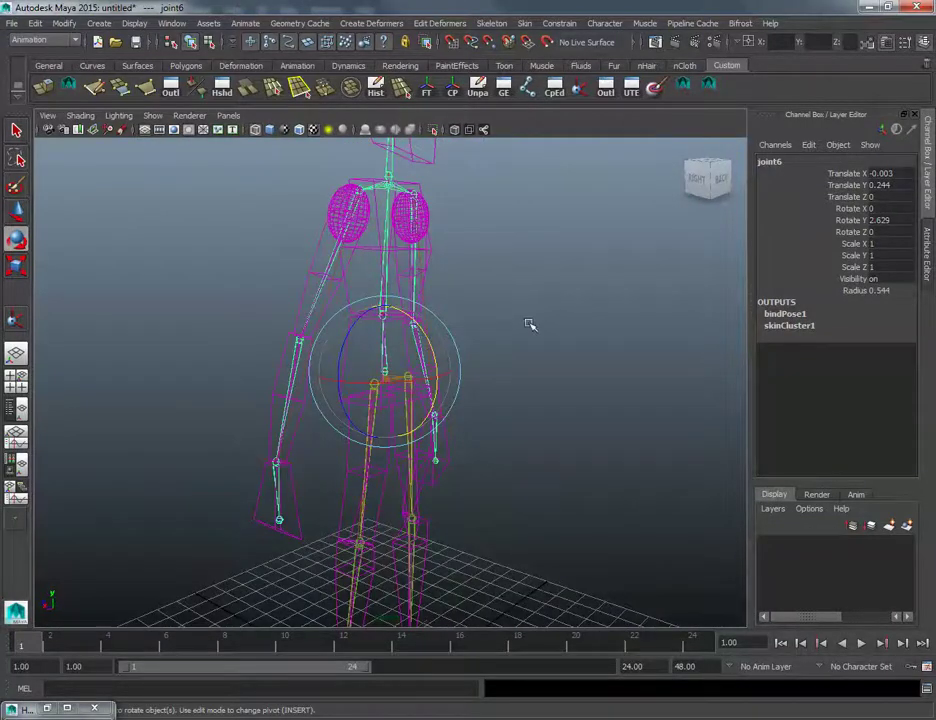
Step: Set the current pose as the preferred angle from the root joint at the hips
left_click_drag(531, 324, 370, 331, "alt")
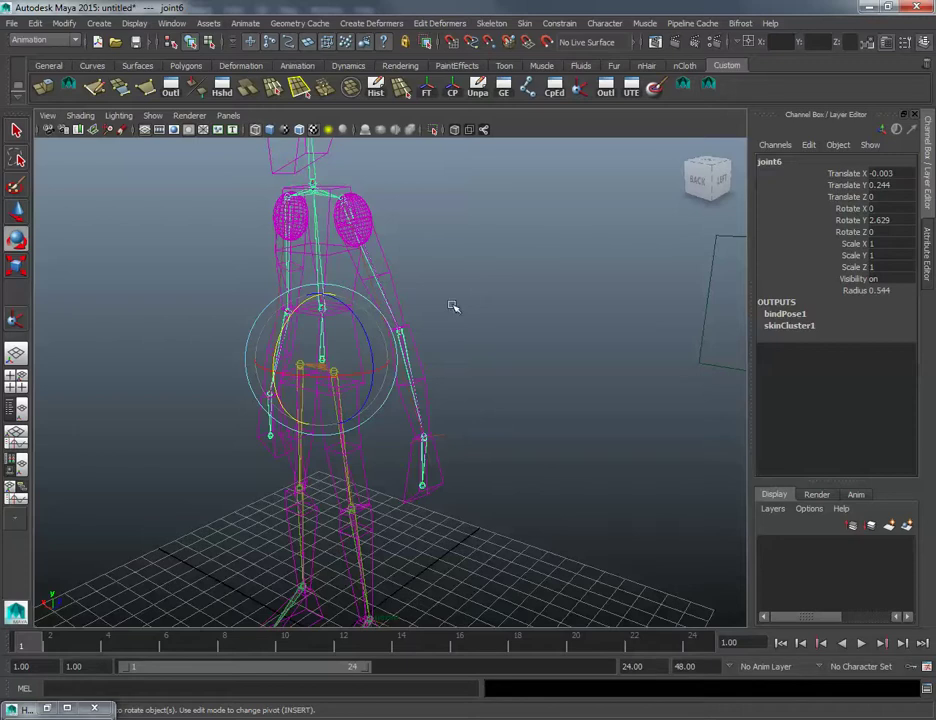
key("q")
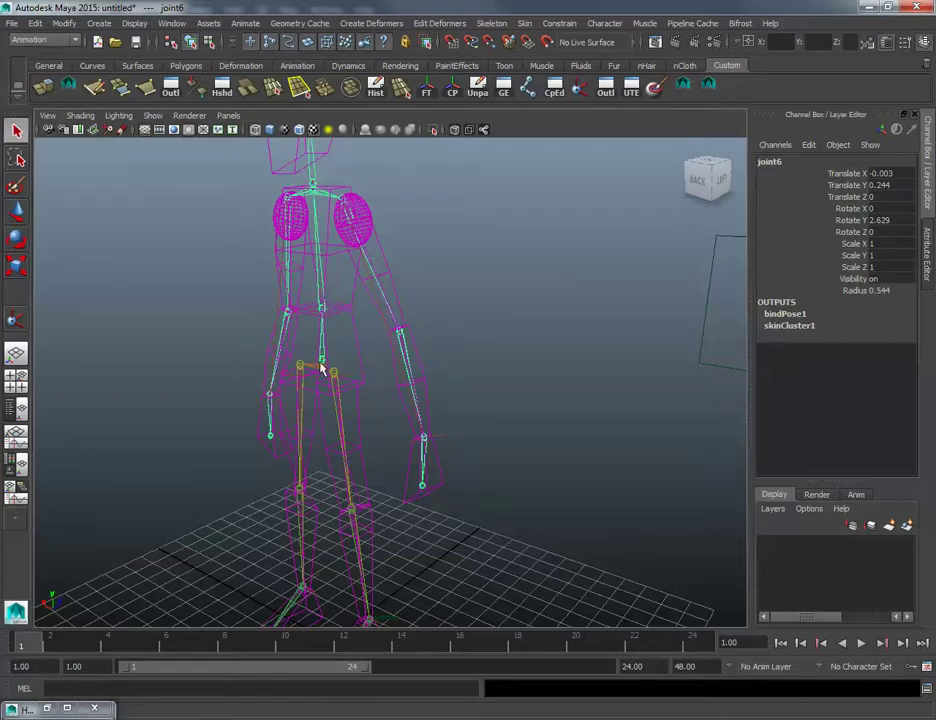
left_click(322, 370)
right_click(322, 372)
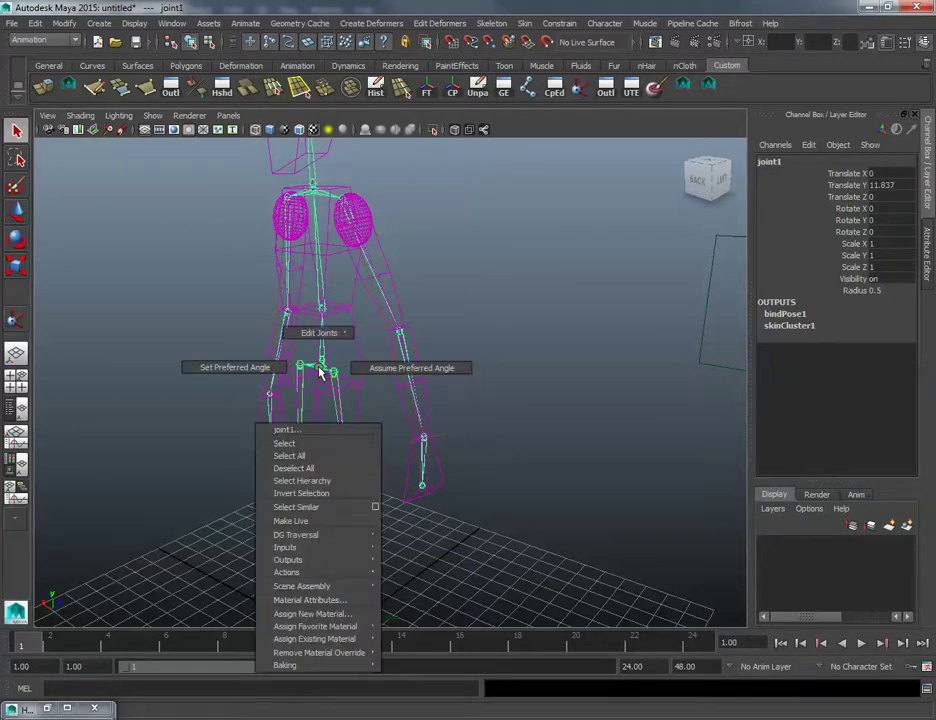
left_click(236, 368)
Step: Create an IK handle from the lowest spine joint to the joint at the base of the neck
left_click_drag(313, 324, 308, 333, "alt")
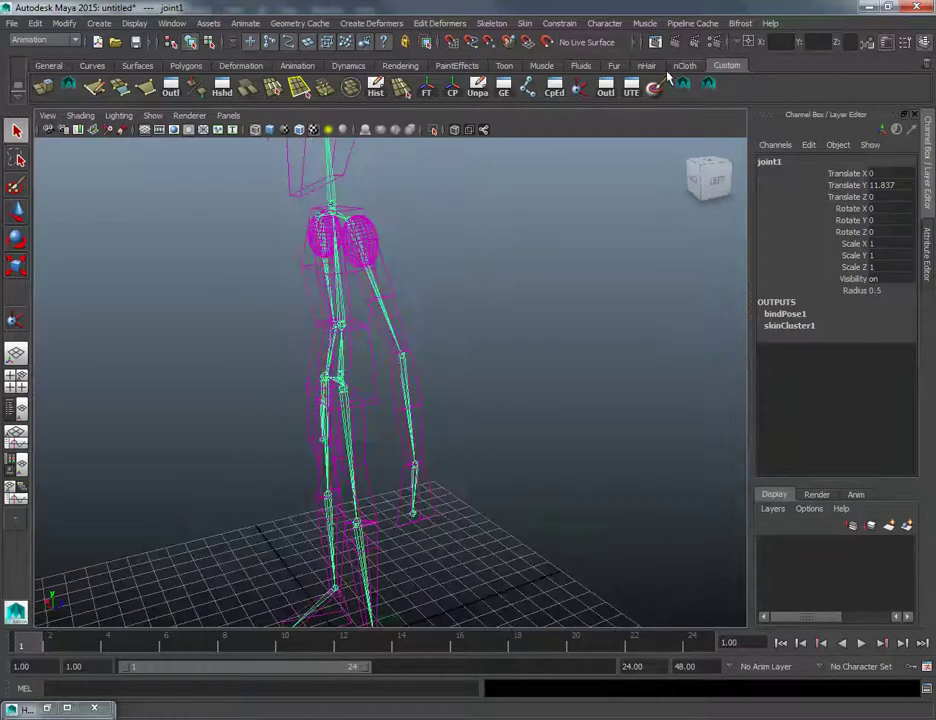
left_click(580, 88)
left_click_drag(516, 244, 568, 194, "alt")
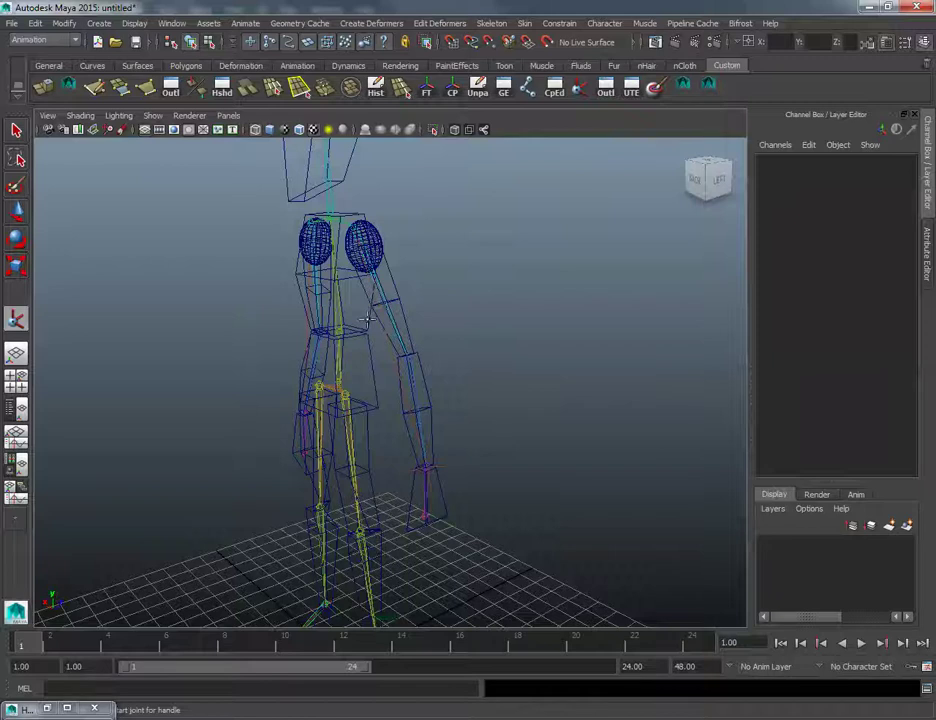
left_click_drag(400, 345, 413, 356, "alt")
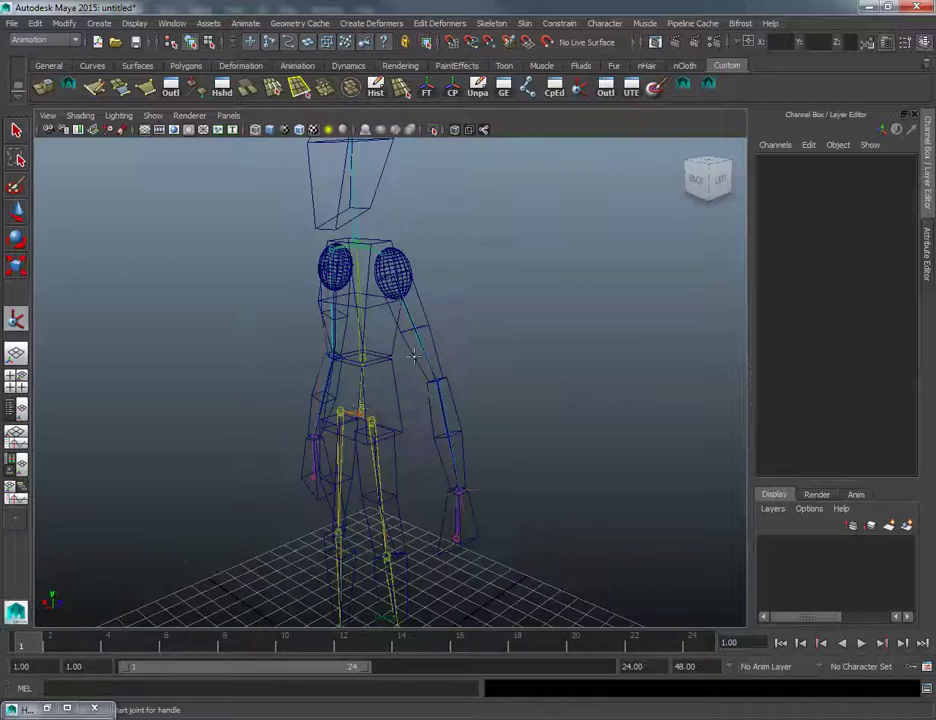
left_click(361, 406)
left_click(358, 247)
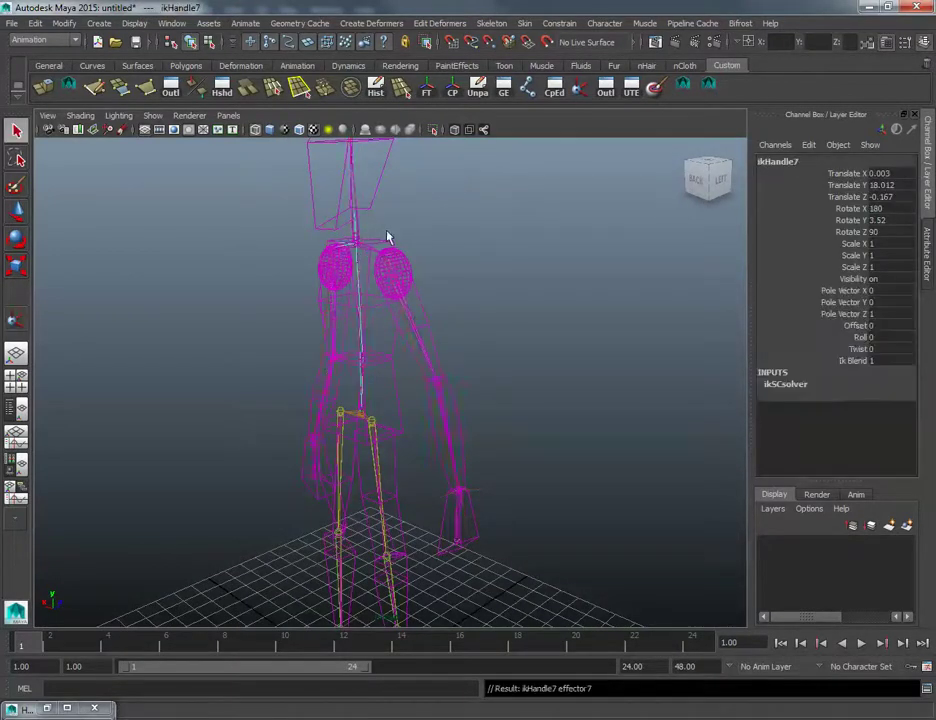
Step: Test the new spine IK handle by moving it down, then undo the move
left_click_drag(389, 237, 416, 244, "alt")
key("w")
left_click_drag(358, 171, 359, 198)
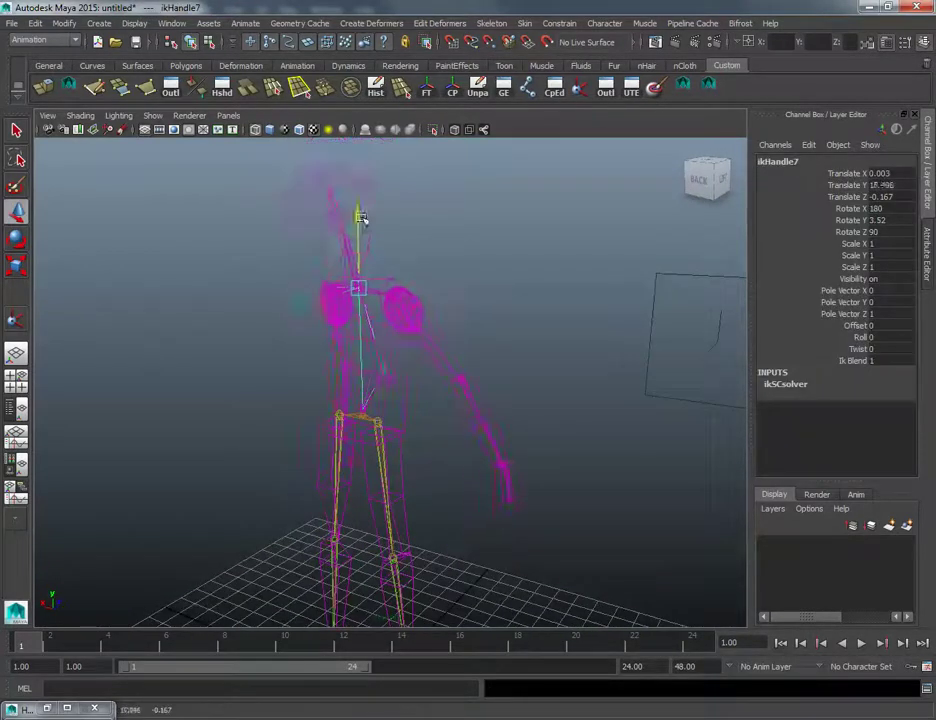
key("ctrl+z")
Step: Try out the IK handle at one wrist and undo the changes
left_click_drag(485, 312, 493, 297, "alt")
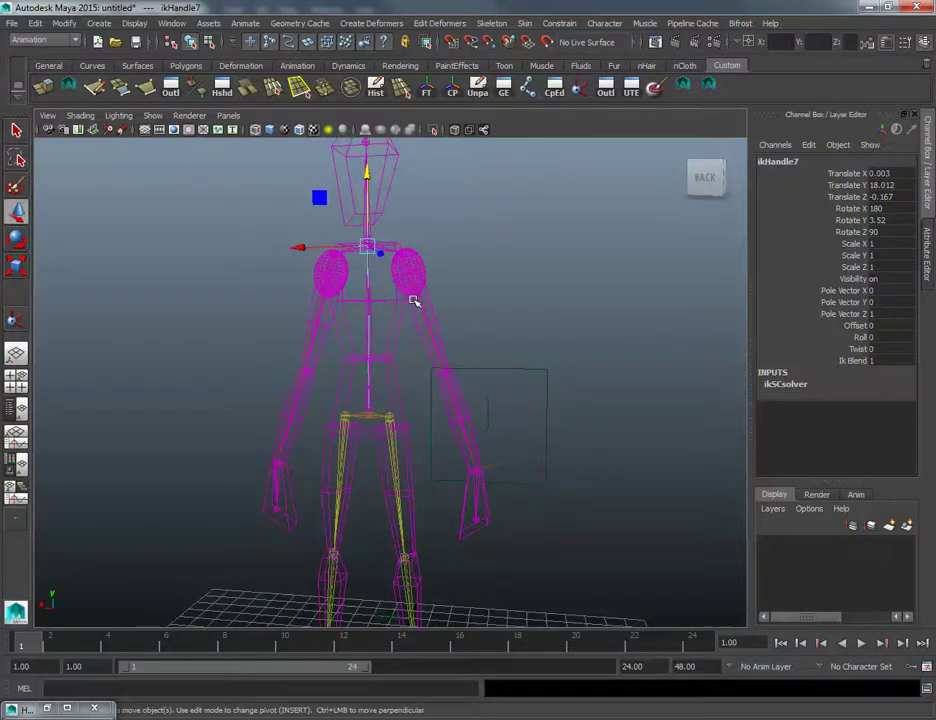
left_click(482, 467)
left_click_drag(485, 466, 511, 332, "alt")
key("ctrl+z")
key("ctrl+z")
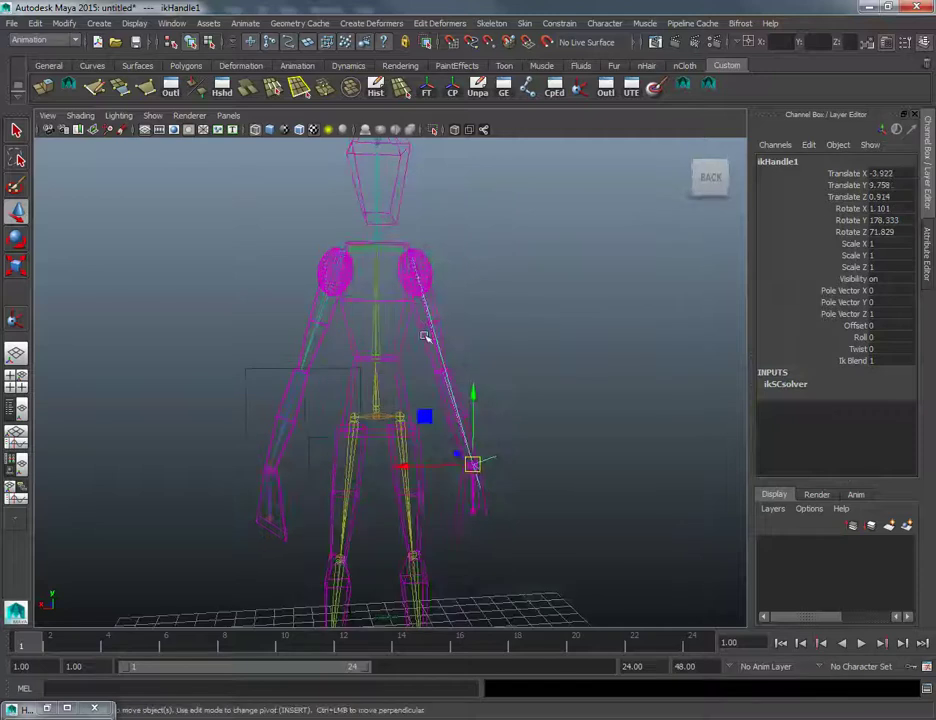
Step: Switch the character mesh to vertex mode and select all chest block vertices by growing the selection from one corner vertex
left_click(404, 346)
right_click_drag(404, 340, 334, 338)
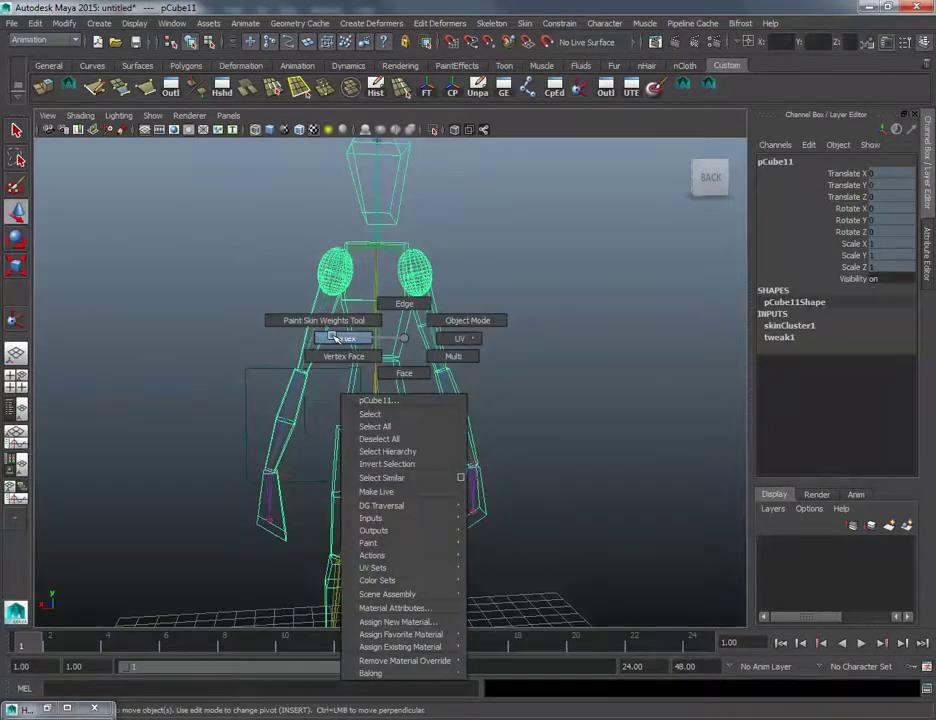
scroll(366, 300, "up", 5)
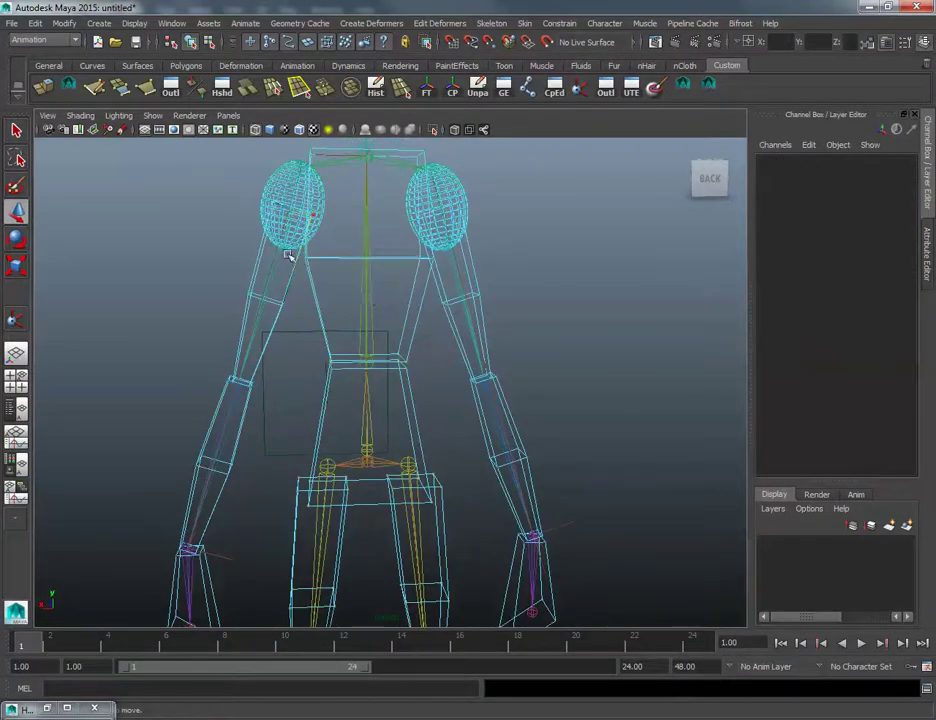
left_click_drag(456, 242, 496, 281)
scroll(440, 286, "down", 2)
key("ctrl+z")
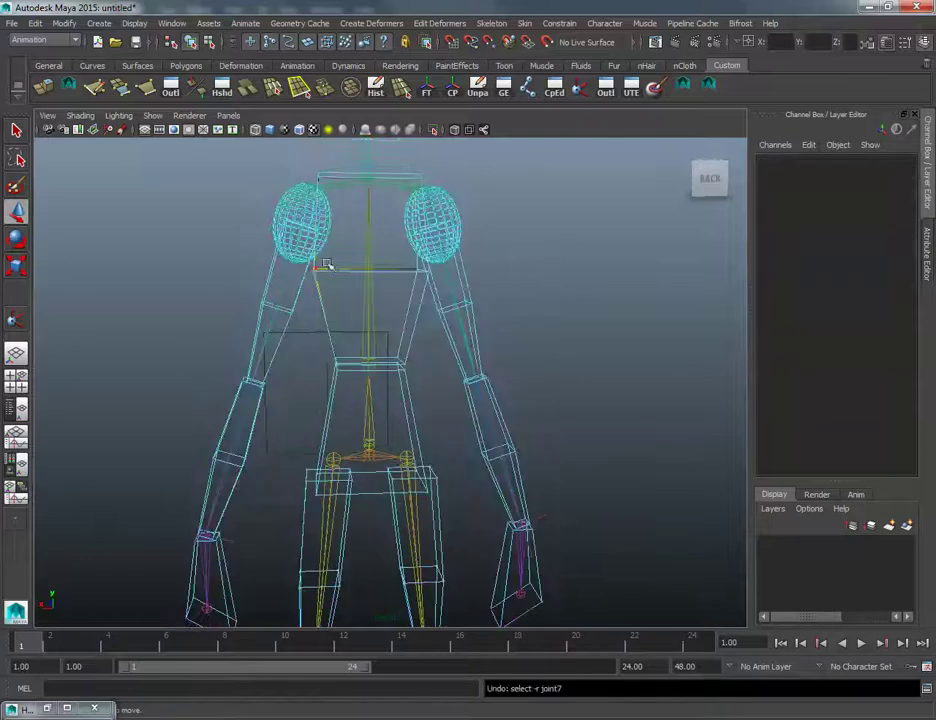
left_click(313, 276)
left_click_drag(330, 272, 389, 253, "alt")
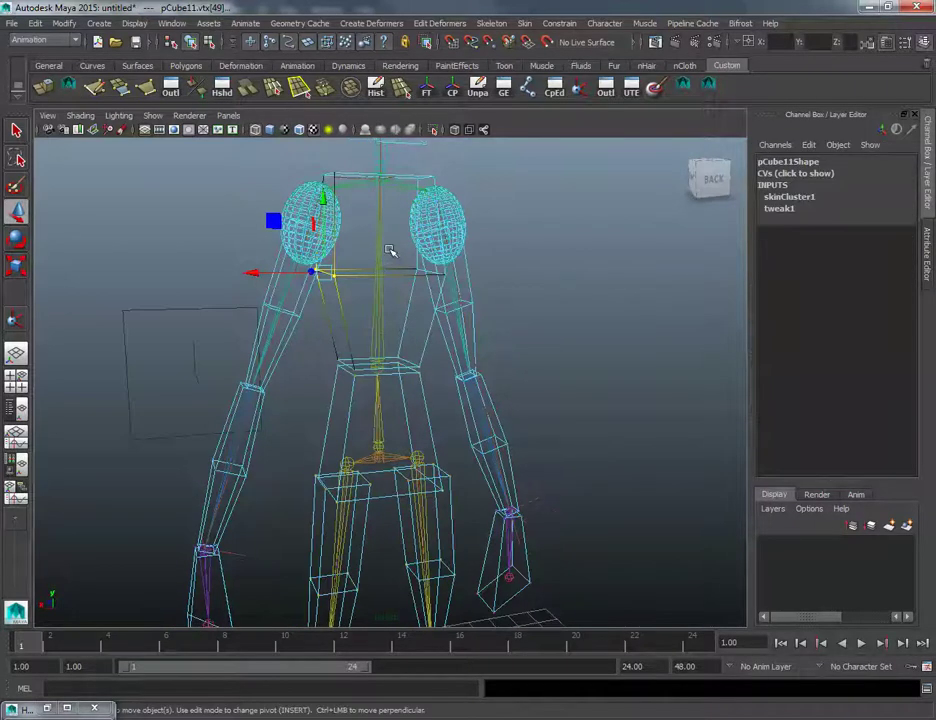
key("shift+period")
key("shift+period")
key("shift+period")
left_click_drag(502, 234, 455, 313, "alt")
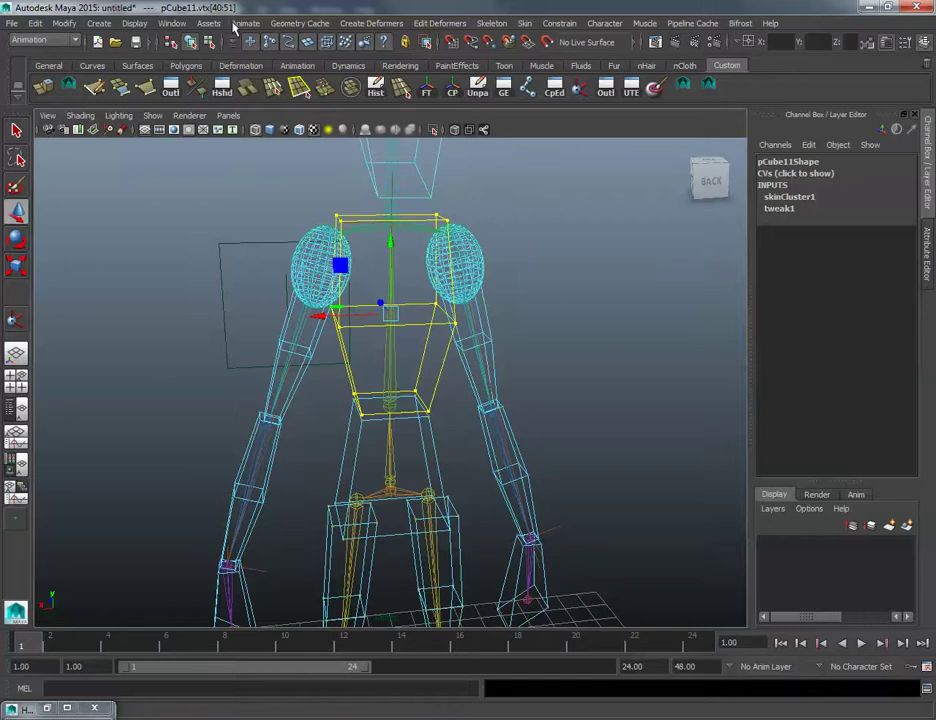
Step: Inspect the chest vertices' smooth skin weights in the Component Editor, then minimize it
left_click(171, 23)
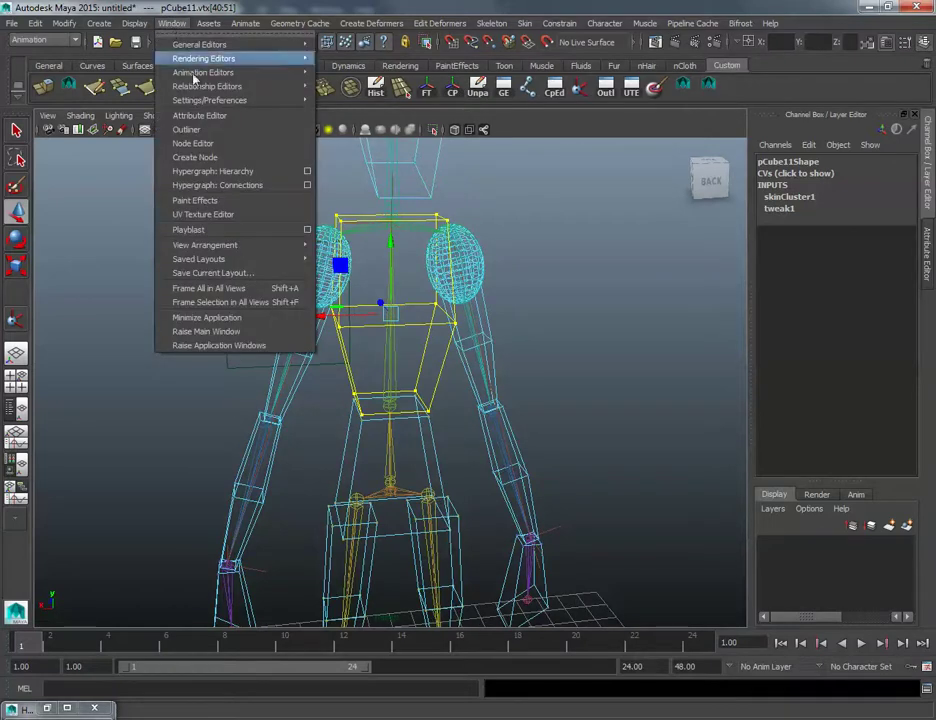
mouse_move(297, 48)
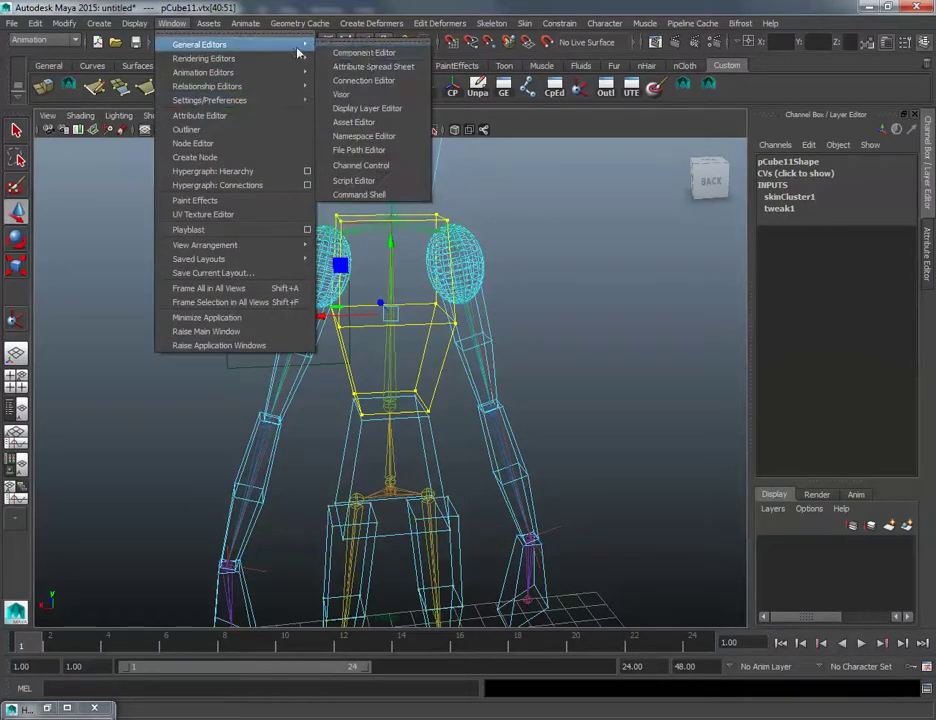
left_click(372, 52)
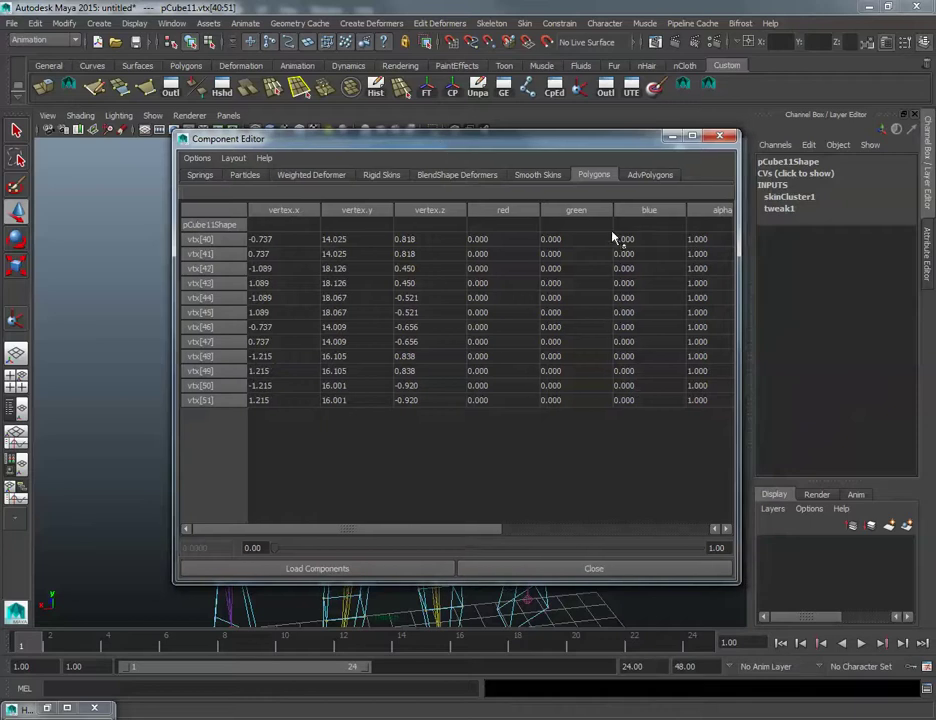
left_click(537, 175)
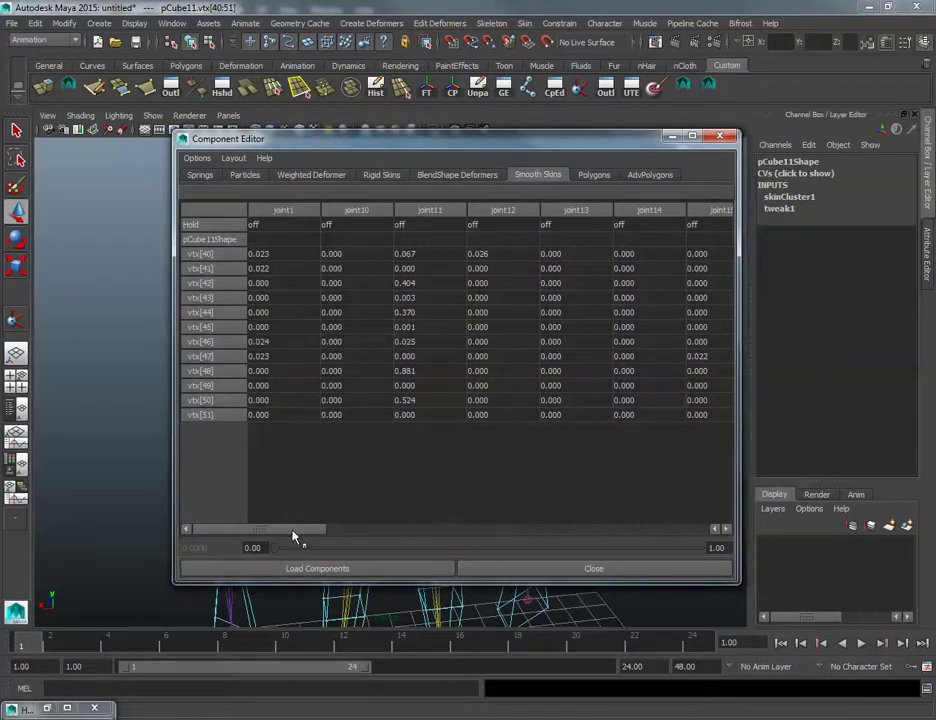
mouse_move(293, 537)
left_mouse_down()
mouse_move(437, 538)
mouse_move(300, 538)
left_mouse_up()
left_click(672, 136)
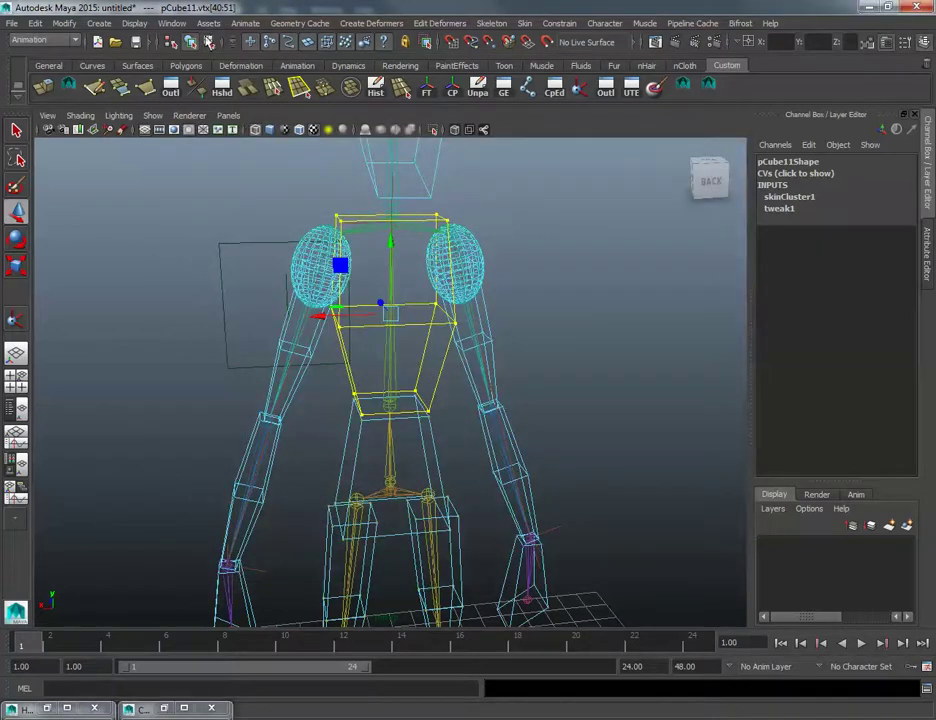
Step: Return to object mode and rename the waist joint as Spine
key("F8")
left_click(389, 395)
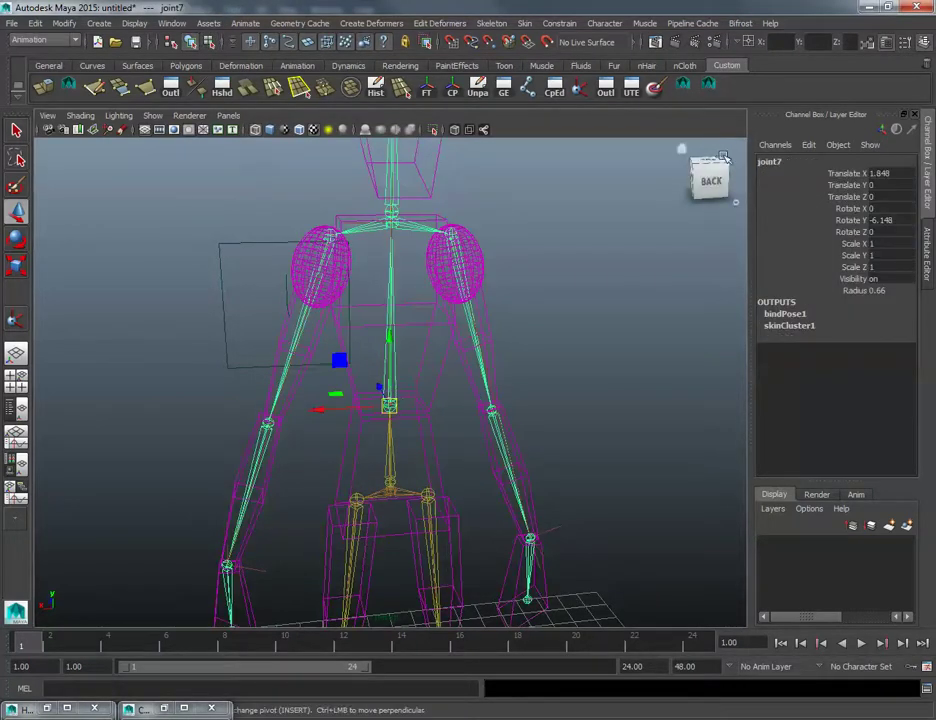
left_click(790, 160)
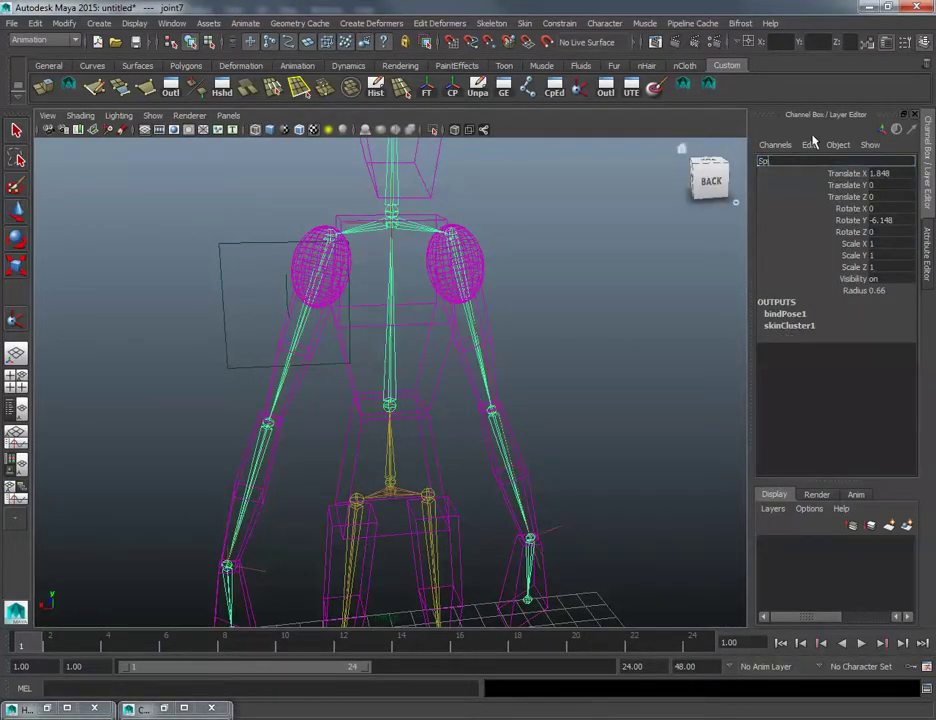
key("Return")
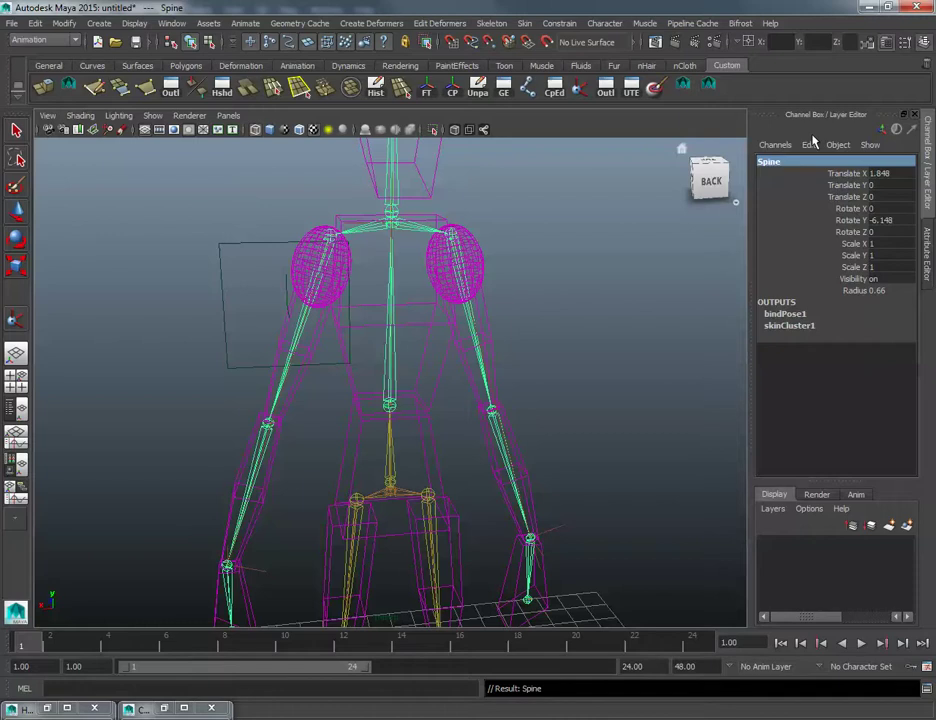
left_click_drag(408, 325, 432, 328, "alt")
left_click(427, 318)
key("w")
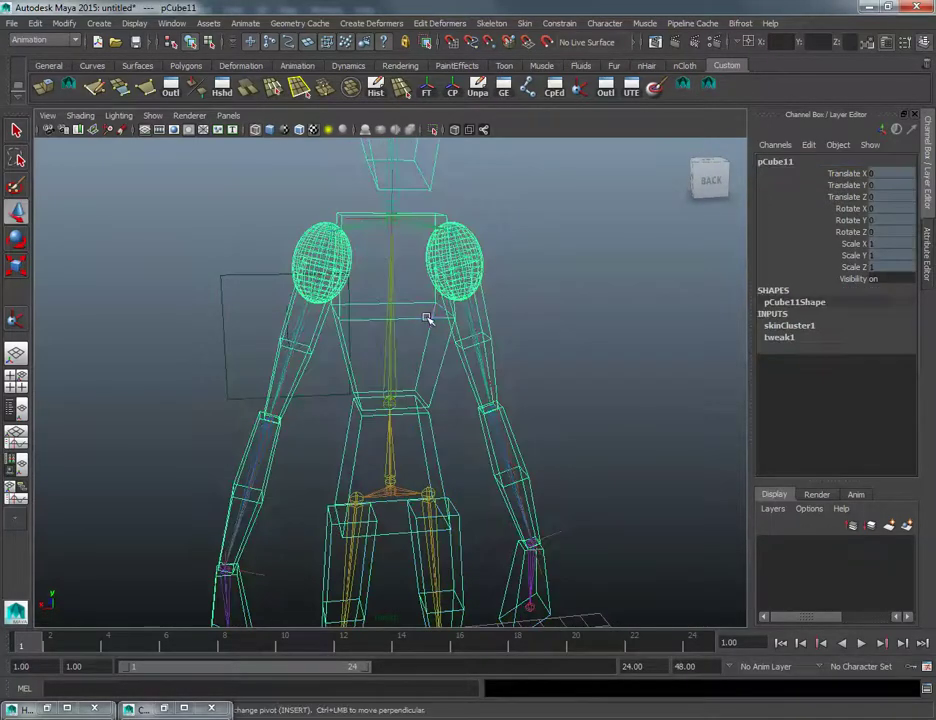
right_click_drag(427, 318, 348, 297)
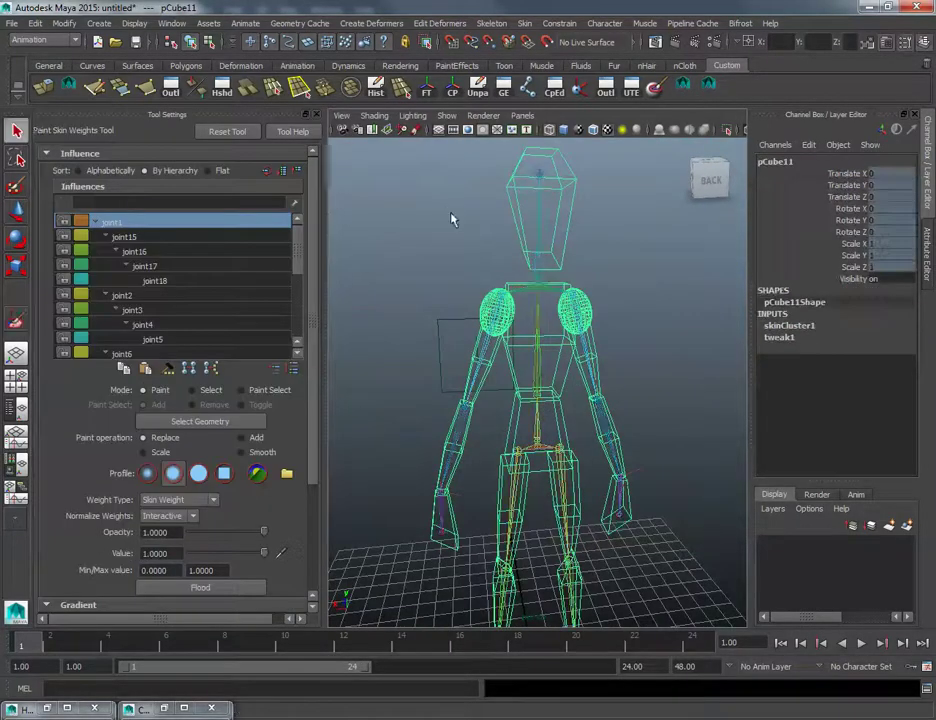
key("q")
left_click(317, 114)
Step: Put the mesh back in vertex mode with the chest vertices selected and review their smooth skin weights up to the last joint column
scroll(320, 222, "up", 4)
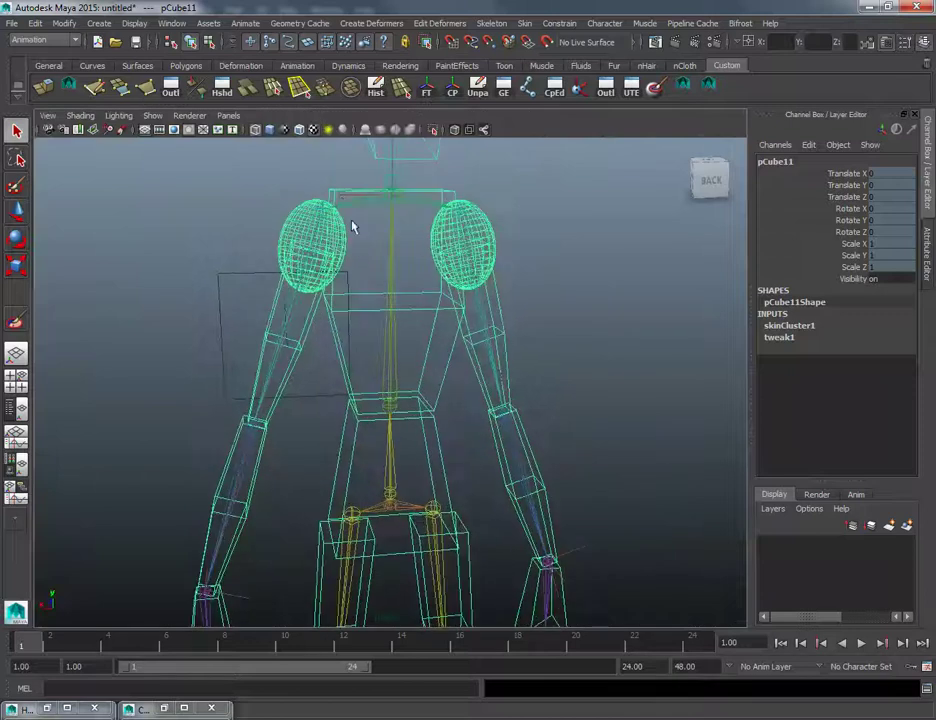
right_click_drag(328, 192, 326, 190)
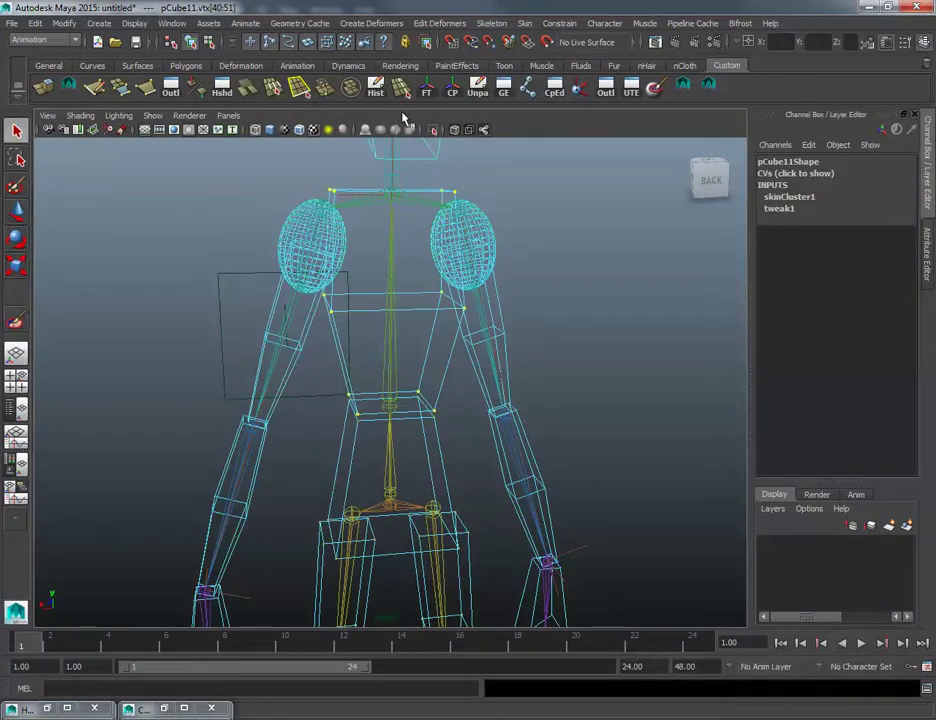
left_click(184, 708)
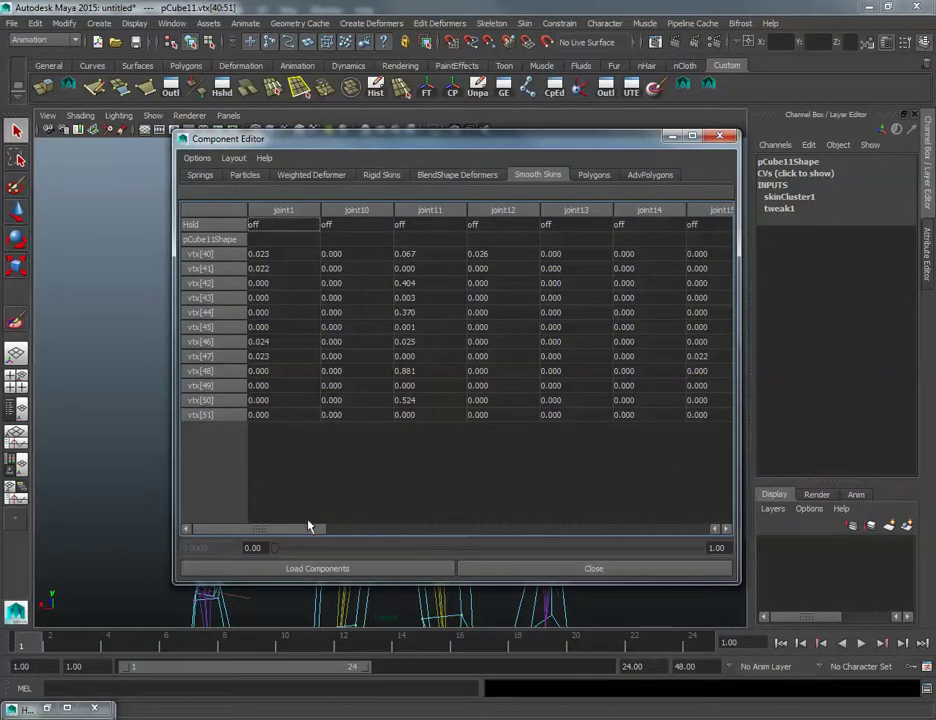
left_click_drag(299, 531, 674, 519)
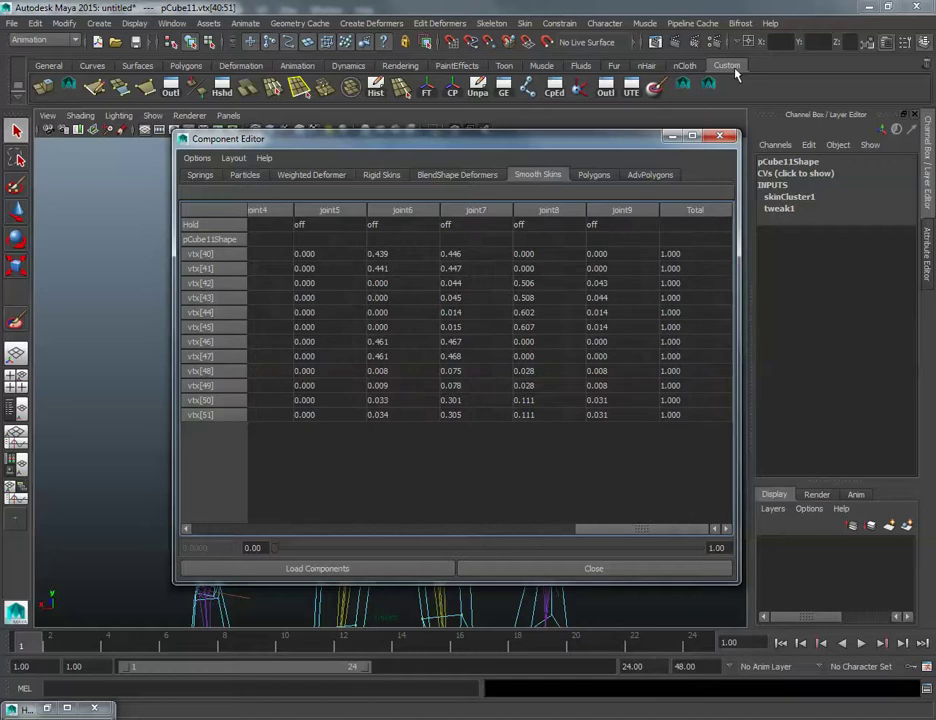
Step: Minimize the Component Editor and select the waist joint in object mode to check its name
left_click(672, 136)
left_click(208, 43)
left_click(191, 44)
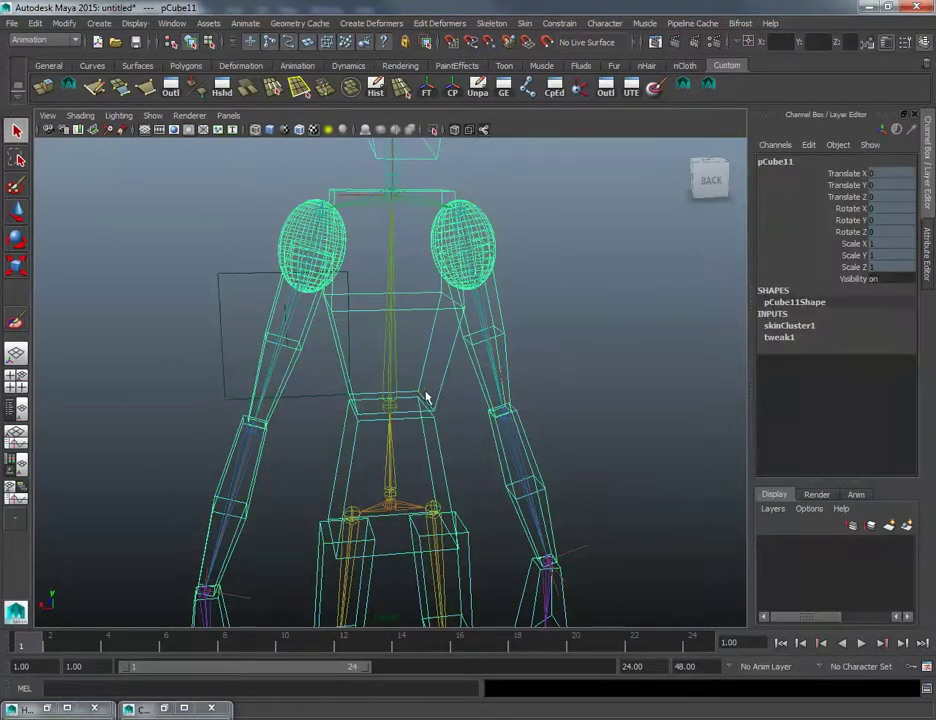
left_click(389, 392)
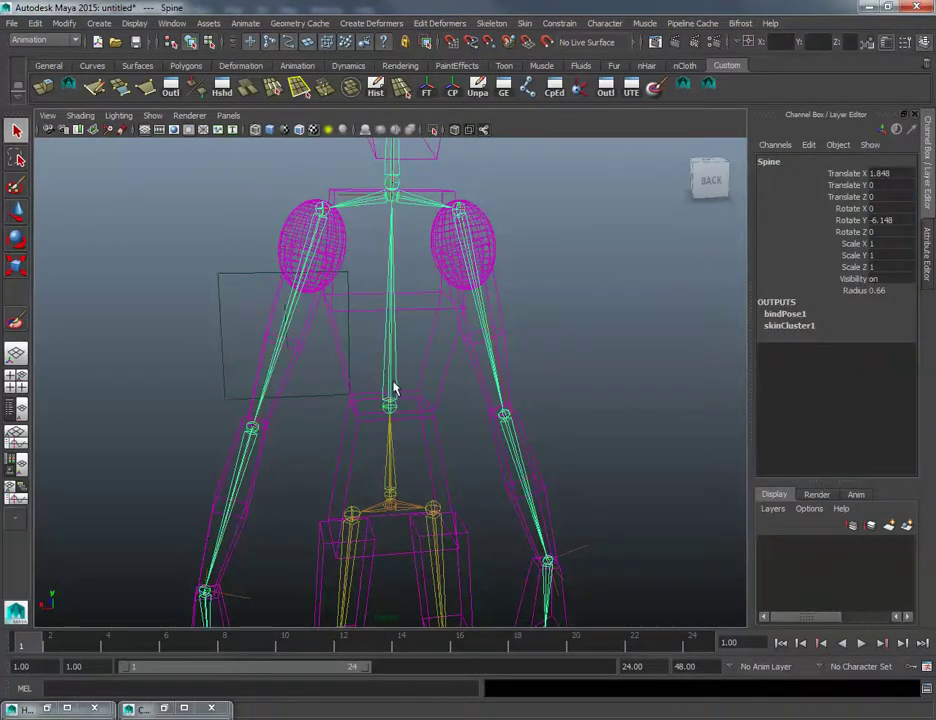
Step: Bring back the chest vertices' smooth skin weights in the Component Editor and hide the zero columns
left_click(437, 309)
right_click_drag(437, 309, 341, 303)
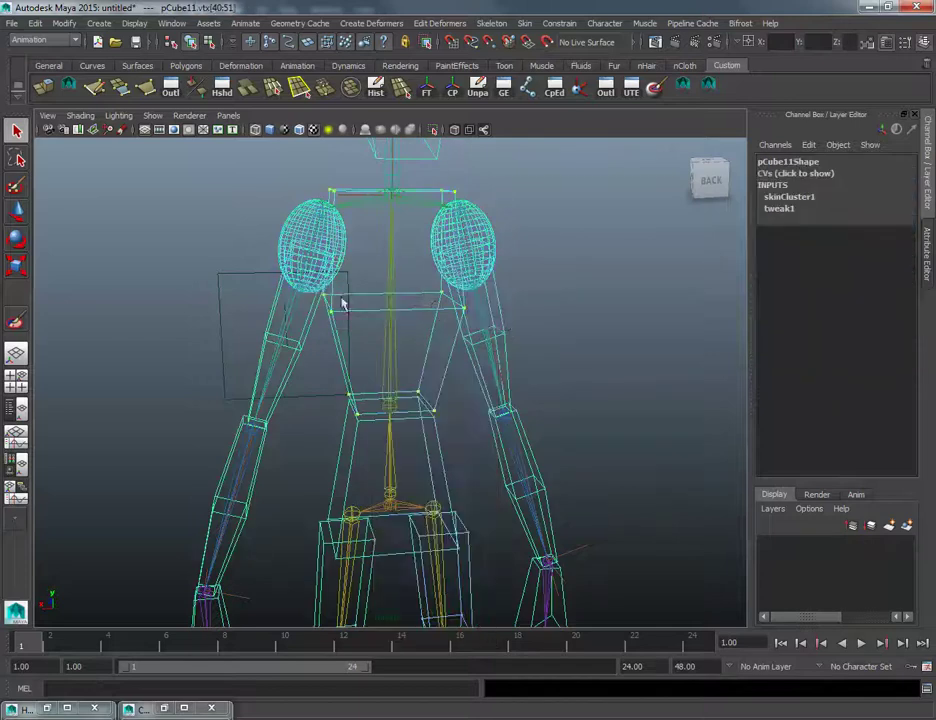
left_click(330, 311)
left_click(165, 709)
left_click_drag(253, 533, 689, 517)
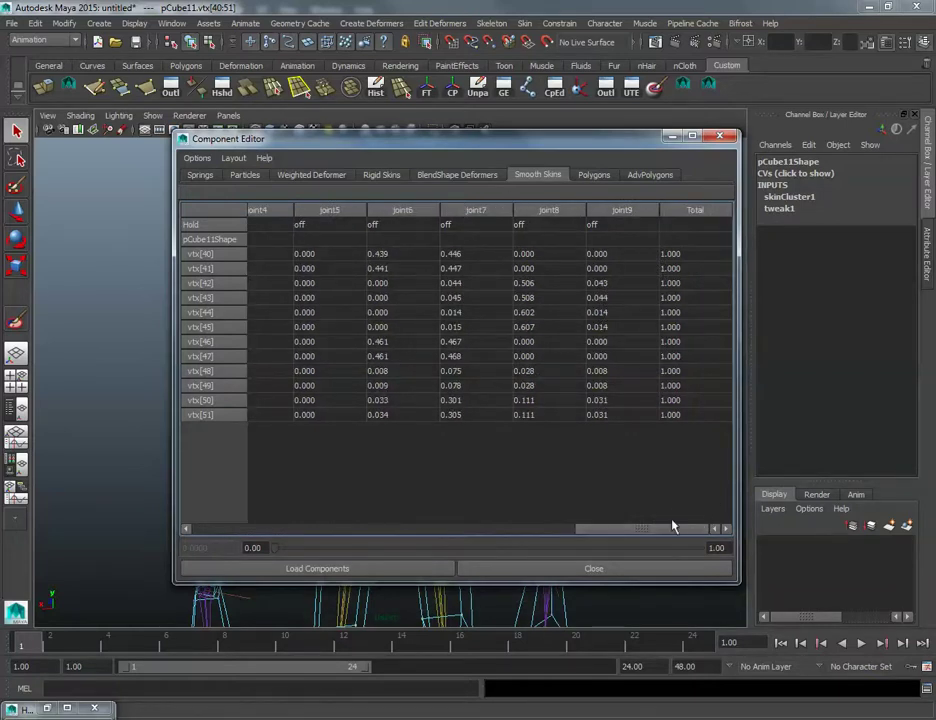
left_click_drag(659, 533, 261, 513)
left_click(203, 158)
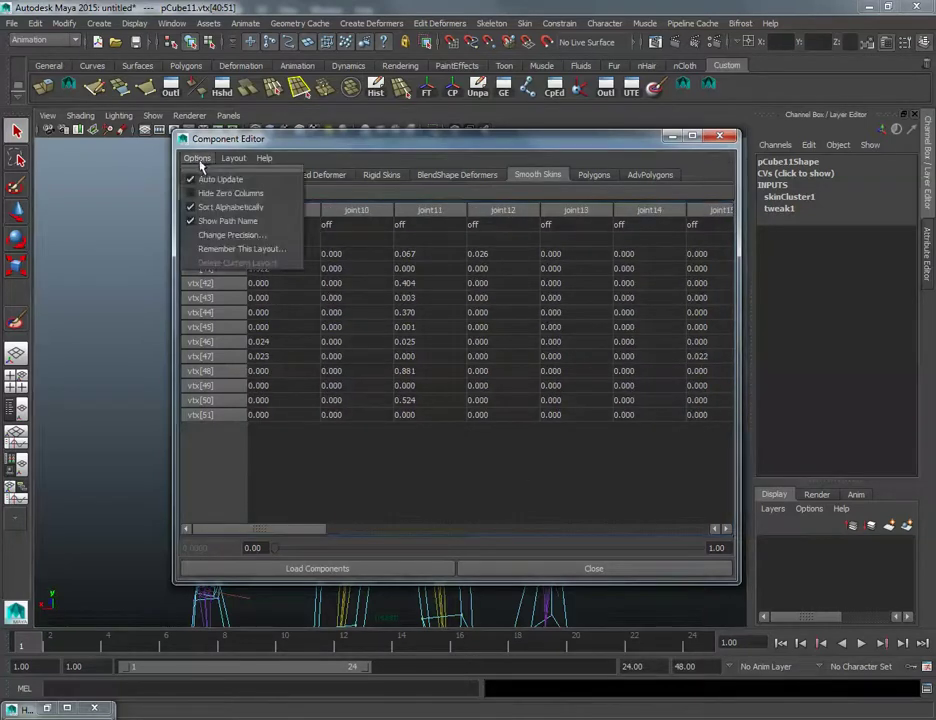
left_click(222, 193)
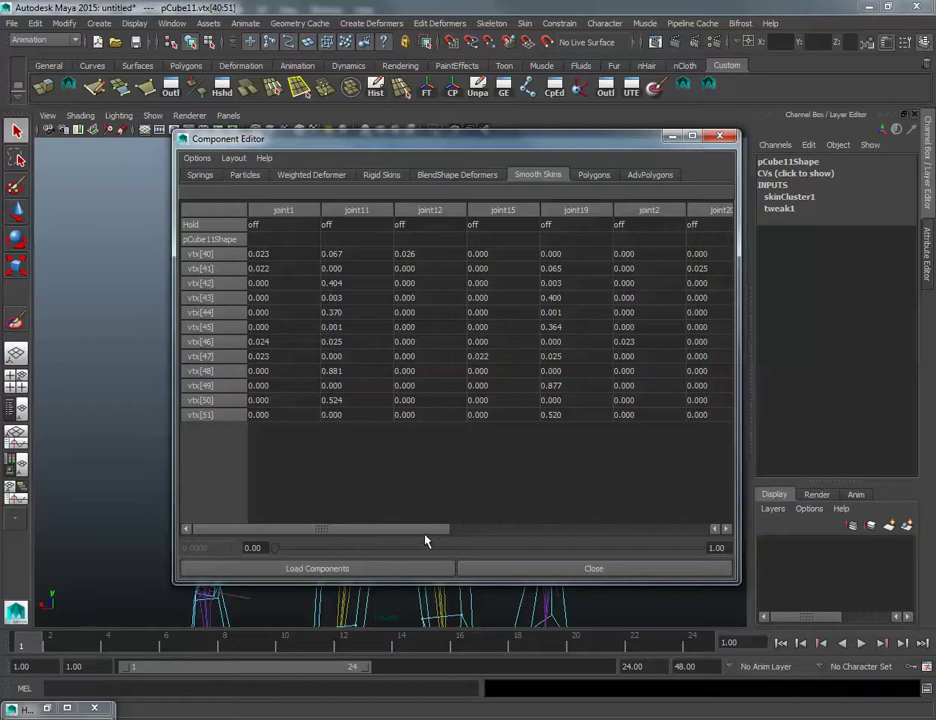
Step: Check the last weight columns and reopen the Component Editor to refresh the chest vertices' joint names
left_click_drag(425, 541, 684, 517)
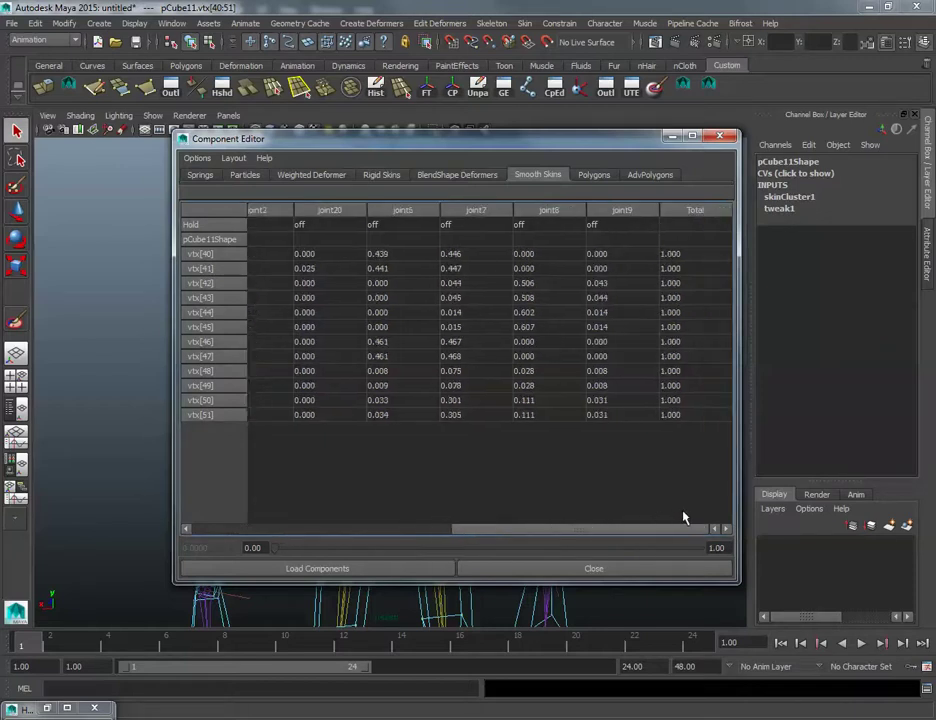
left_click(727, 137)
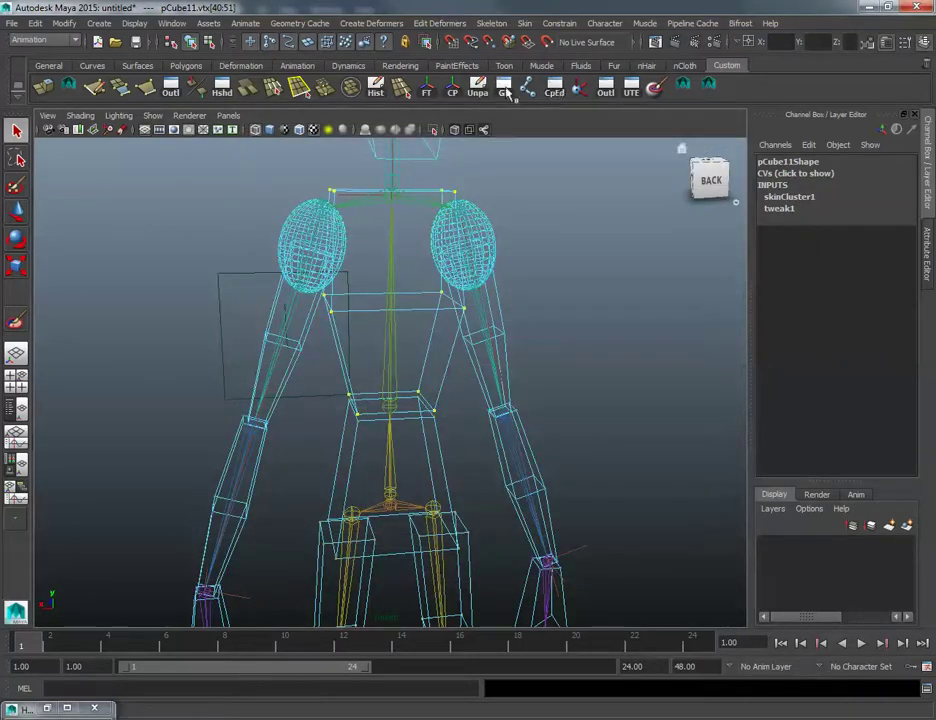
left_click(554, 88)
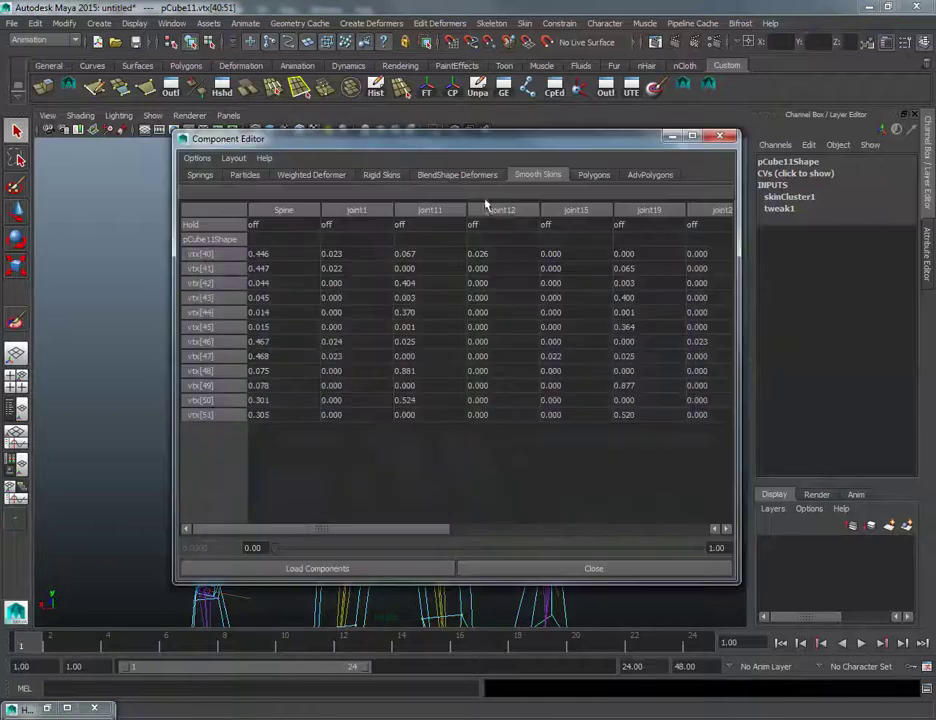
Step: Set the Spine weight of chest vertices vtx[40] to vtx[51] to 1, repeating the entry to clear joint1's remaining influence
left_click(273, 257)
left_click(286, 412, "shift")
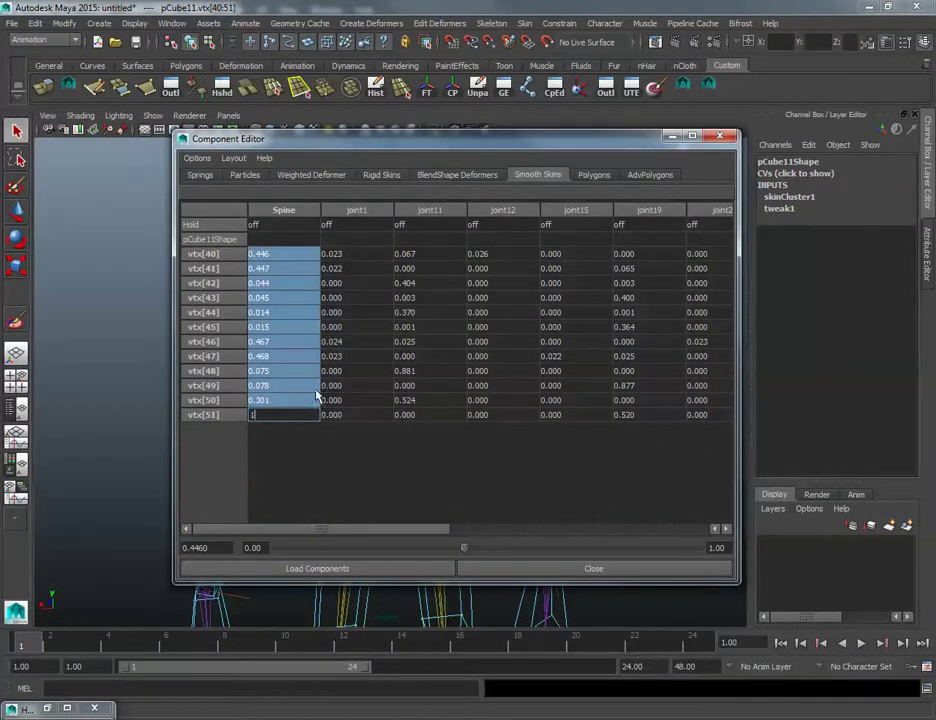
key("Return")
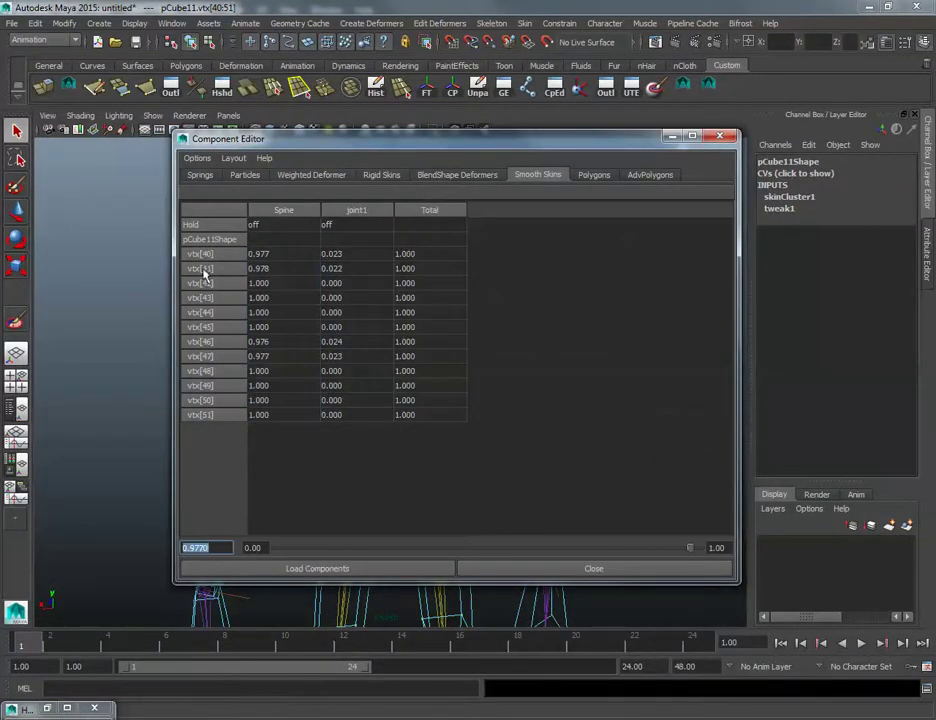
left_click(270, 256)
left_click(286, 414, "shift")
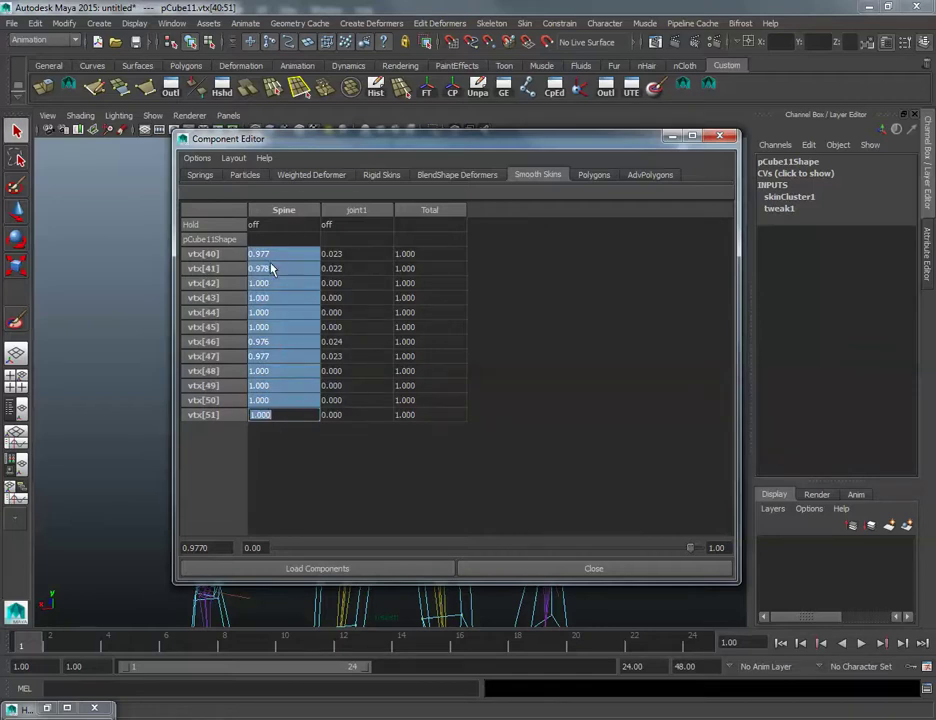
type("1")
key("Return")
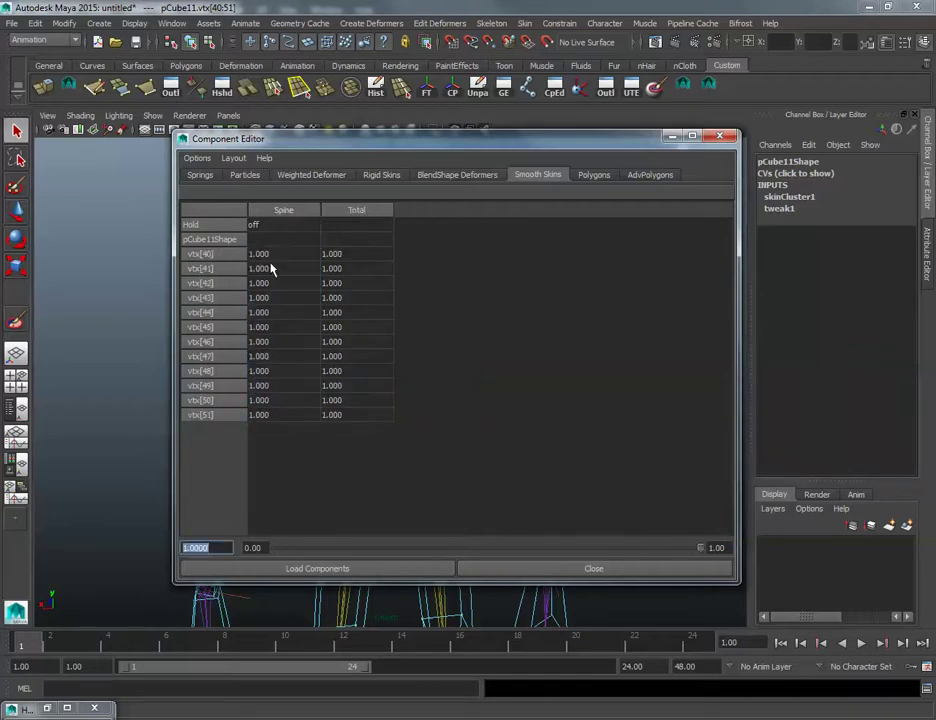
Step: Minimize the Component Editor, return to object mode and move the wrist IK handle ikHandle1 to about X -4.31, Y 14.2, Z 1.93
left_click(671, 137)
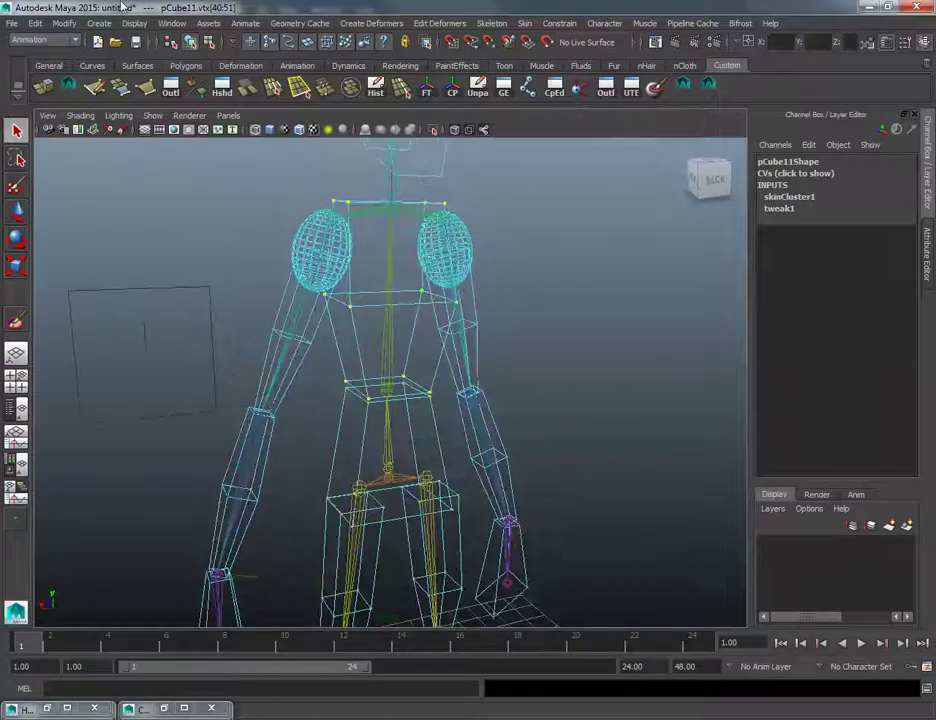
left_click(190, 42)
left_click_drag(450, 217, 405, 219, "alt")
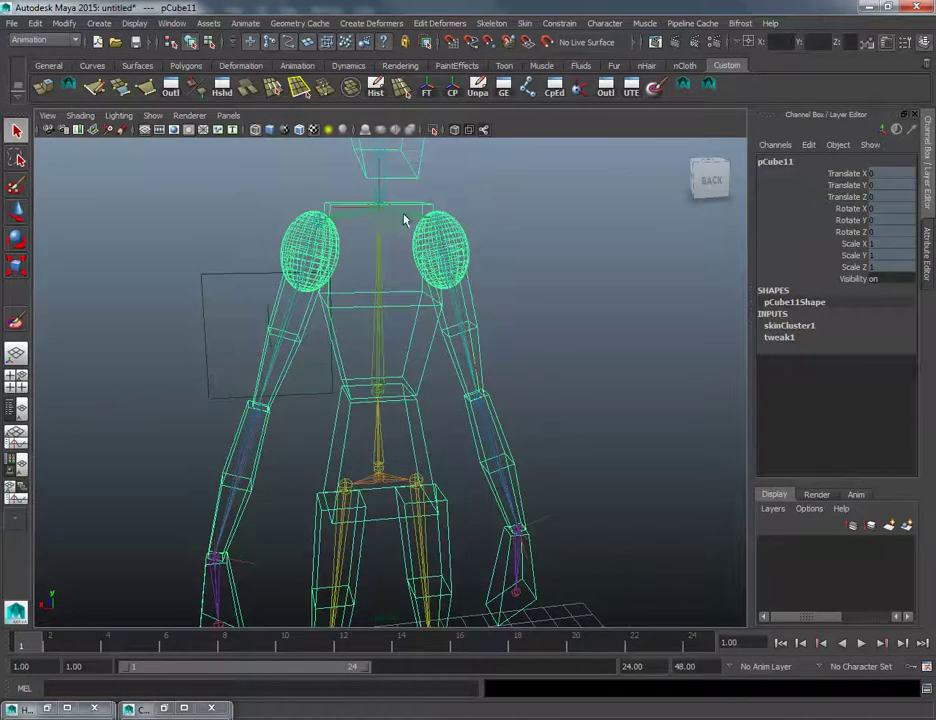
scroll(468, 365, "down", 2)
middle_click_drag(468, 365, 413, 295, "alt")
left_click(475, 438)
key("w")
left_click_drag(455, 440, 351, 514)
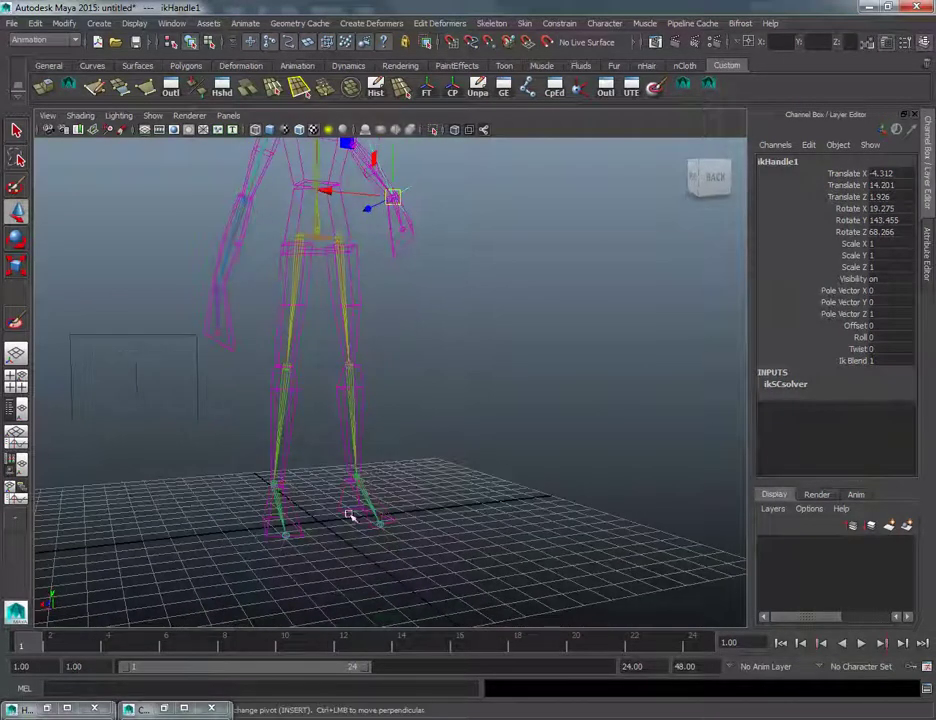
Step: Try raising both toe IK handles together and undo the move
middle_click_drag(305, 260, 307, 294, "alt")
left_click(323, 271)
left_click_drag(358, 283, 373, 541, "alt")
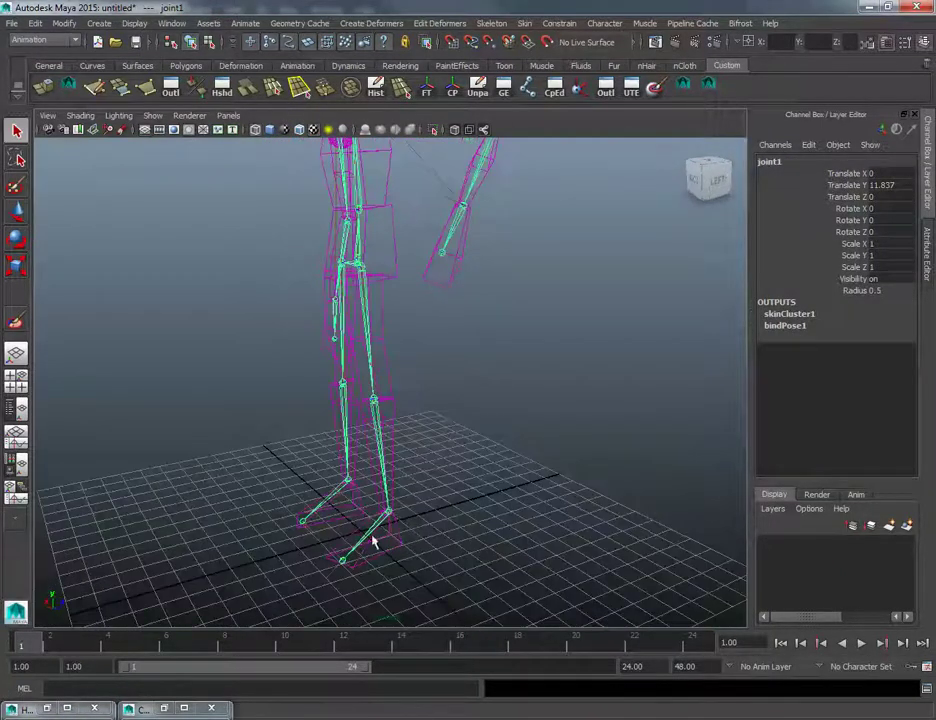
left_click(307, 523)
left_click_drag(307, 523, 268, 558, "alt")
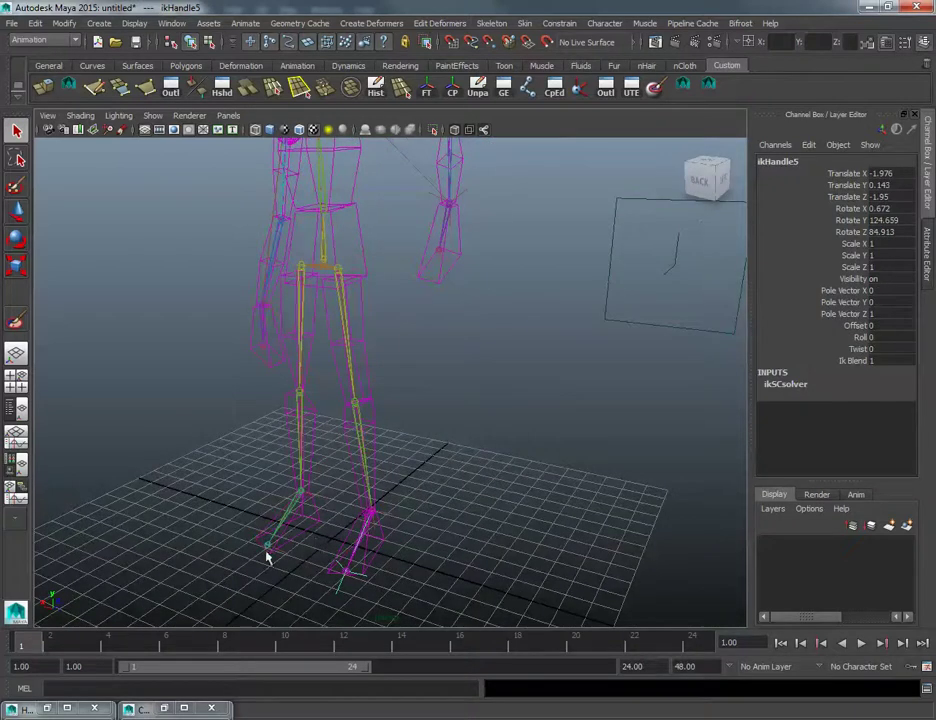
left_click(280, 550, "shift")
key("w")
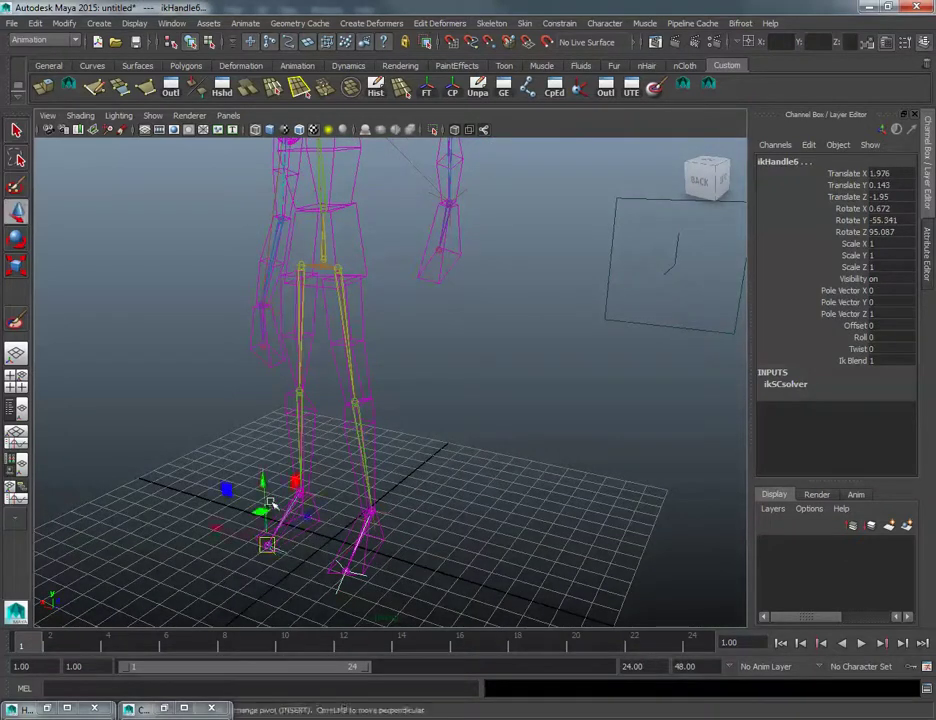
left_click_drag(263, 482, 260, 457)
key("ctrl+z")
left_click_drag(352, 556, 470, 524, "alt")
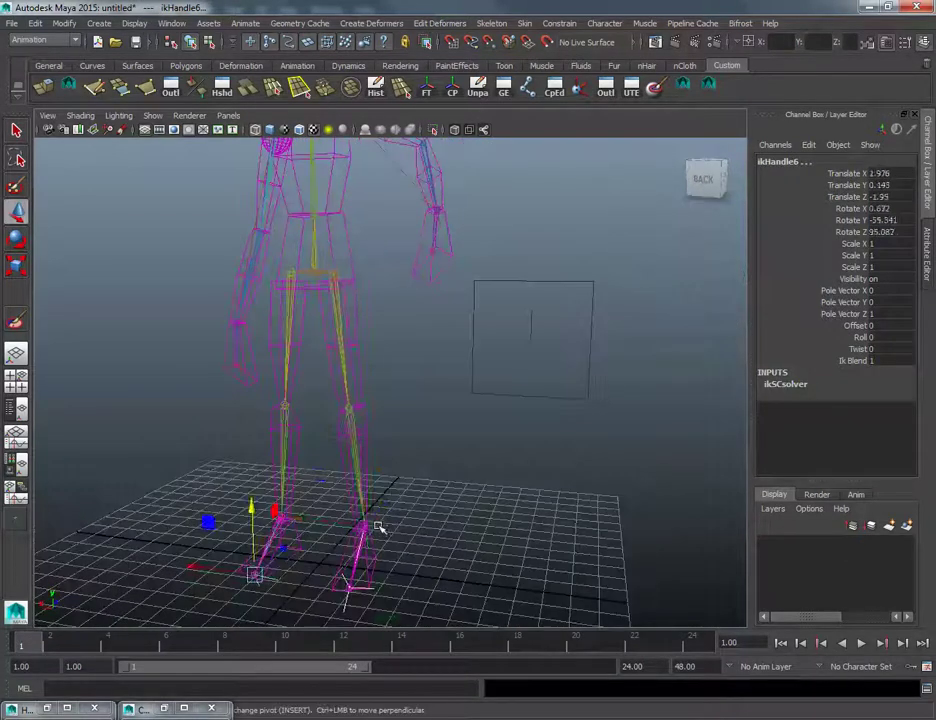
left_click(368, 526)
key("q")
left_click(285, 519, "shift")
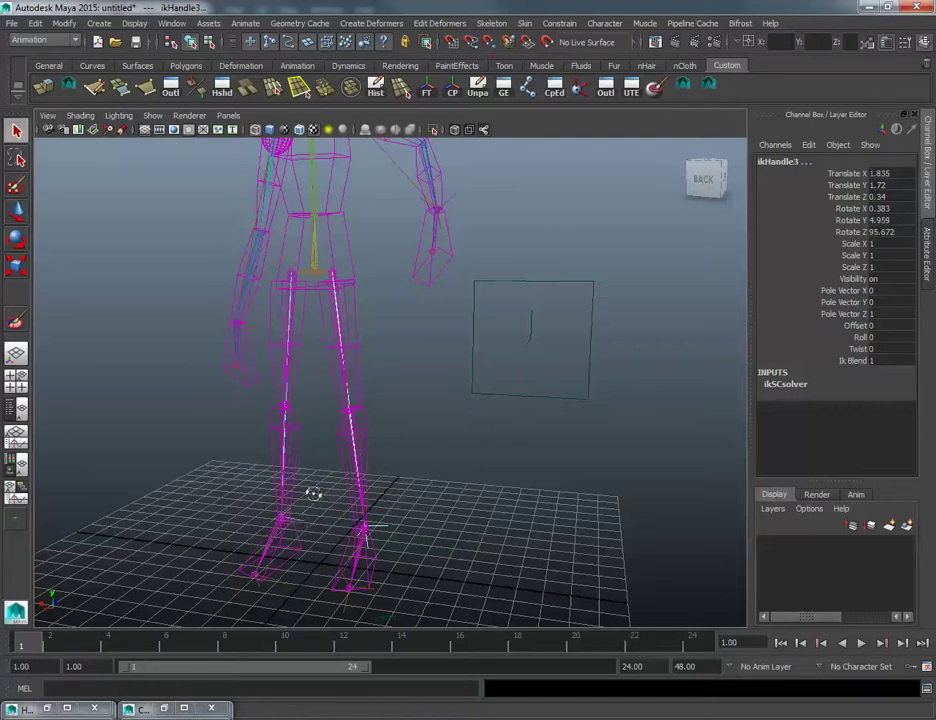
left_click_drag(313, 493, 353, 480, "alt")
left_click_drag(349, 341, 313, 292, "alt")
left_click(335, 310)
left_click(306, 290)
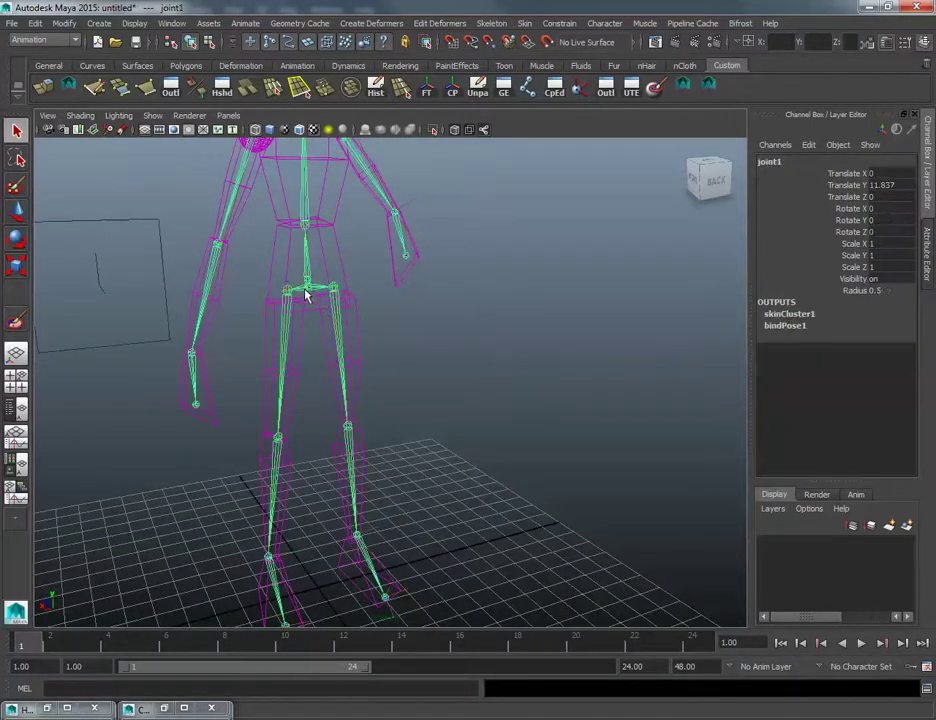
key("w")
key("q")
left_click_drag(333, 284, 370, 461, "alt")
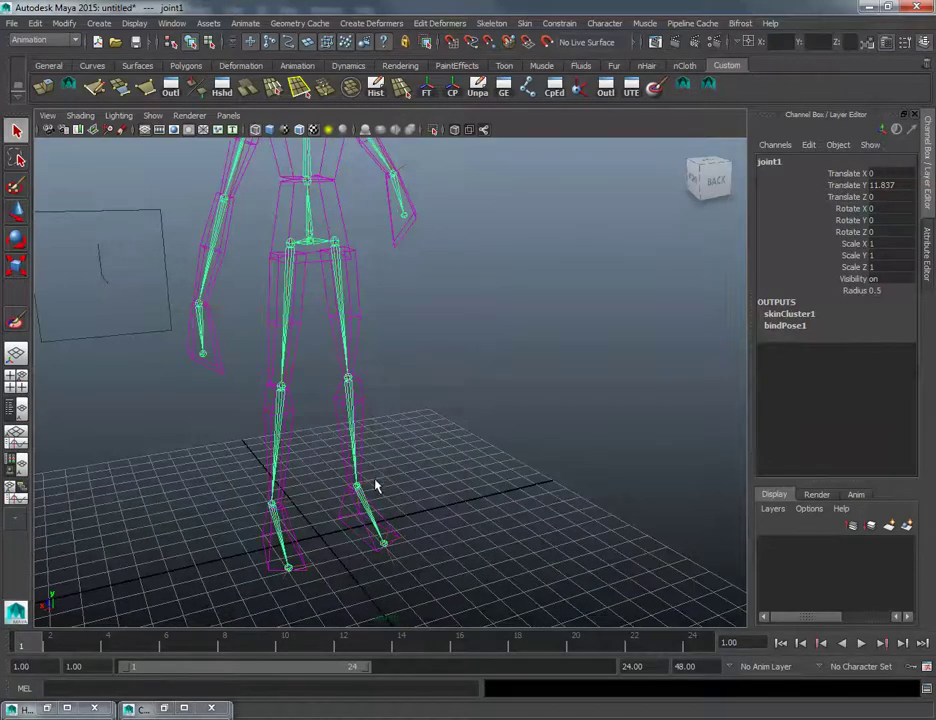
Step: Raise both ankle IK handles together to about 3.24 in Translate Y so the knees bend
left_click(285, 500)
key("w")
left_click_drag(293, 503, 353, 482, "alt")
key("q")
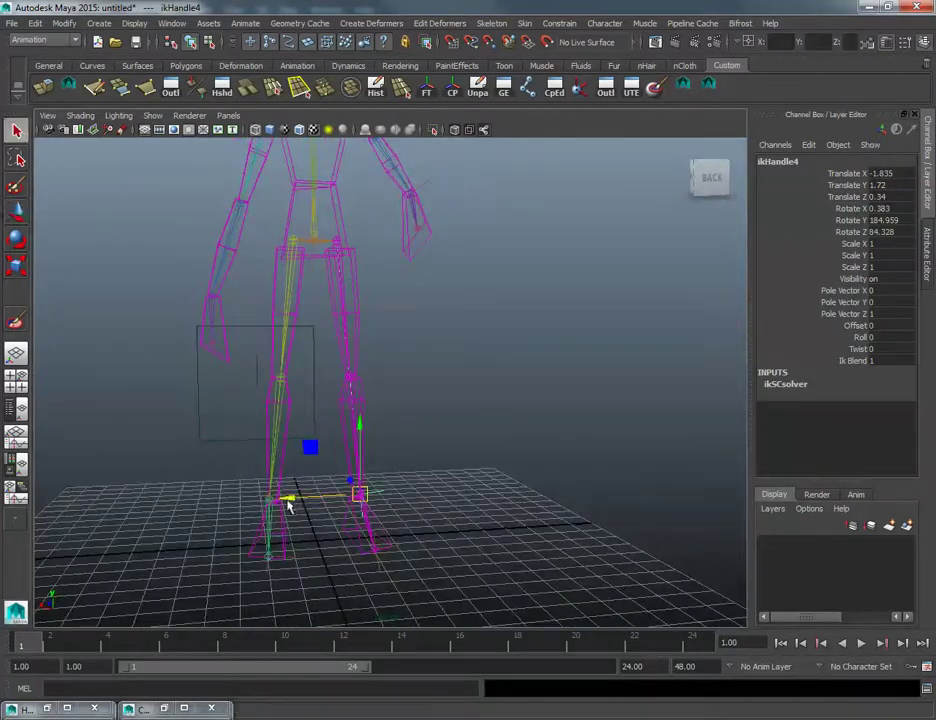
left_click(275, 501, "shift")
key("w")
left_click_drag(266, 439, 318, 394)
Step: Move the toe IK handle ikHandle6 outward and up to about X 3.14, Y 1.97, Z -1.77
left_click_drag(369, 459, 394, 542, "alt")
left_click(337, 537)
left_click_drag(381, 496, 380, 453)
left_click_drag(427, 502, 249, 479)
left_click_drag(249, 479, 368, 472, "alt")
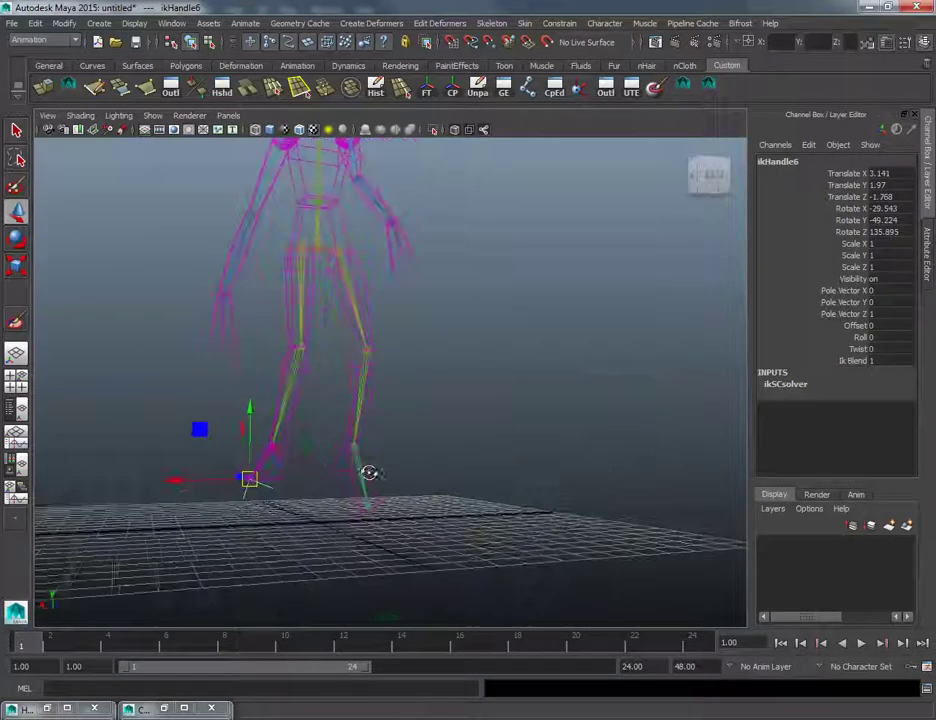
Step: Try turning the foot by changing the Roll of the toe IK handle ikHandle6 to about -68.8
key("q")
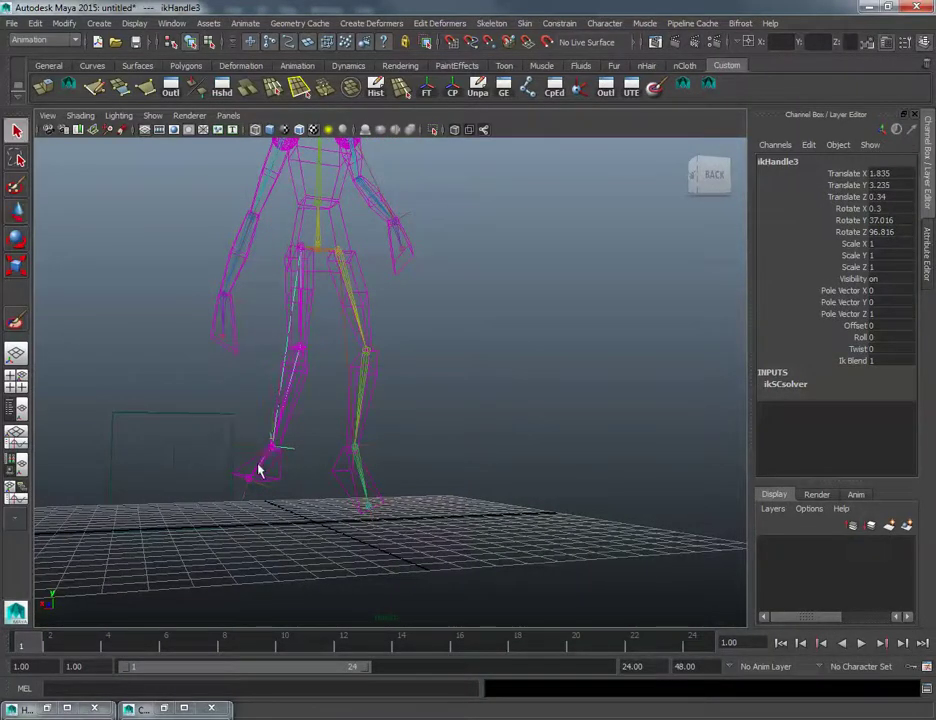
key("e")
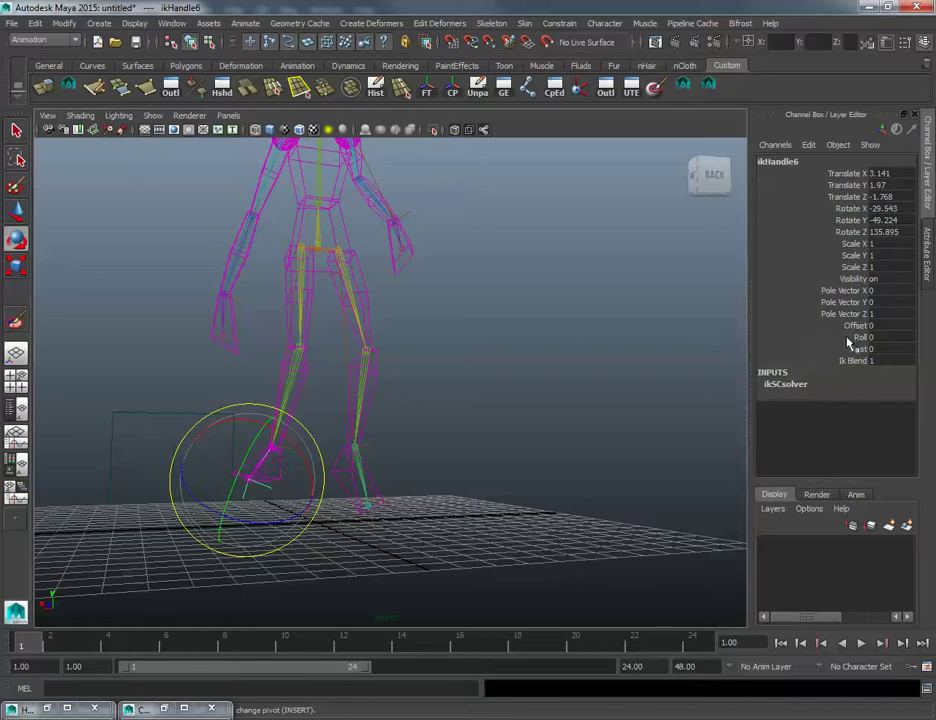
left_click(848, 339)
left_click_drag(391, 433, 476, 342, "alt")
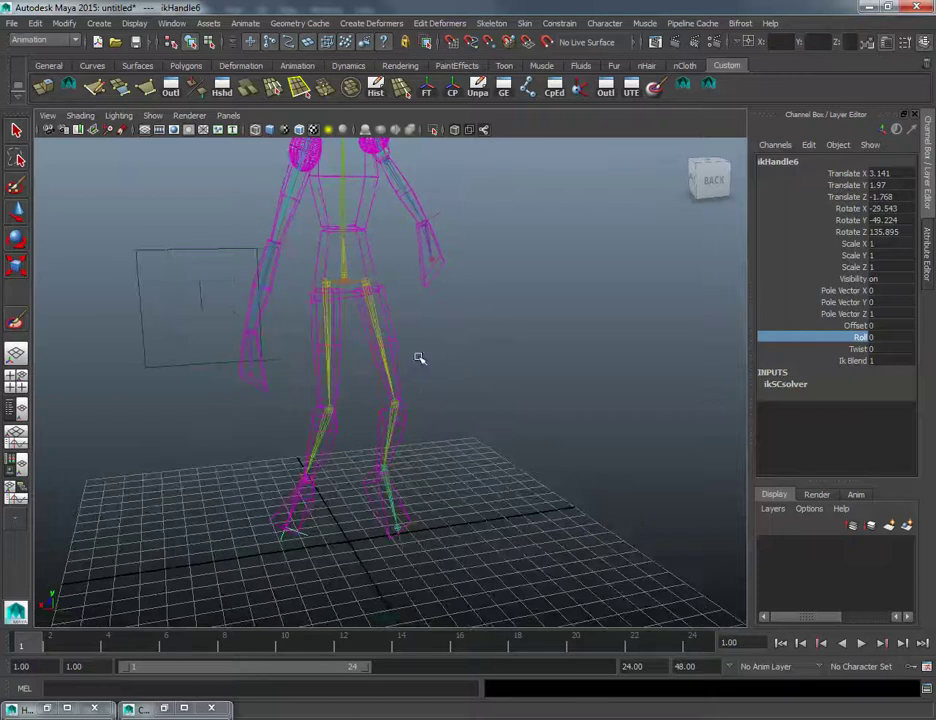
left_click_drag(332, 408, 365, 431, "alt")
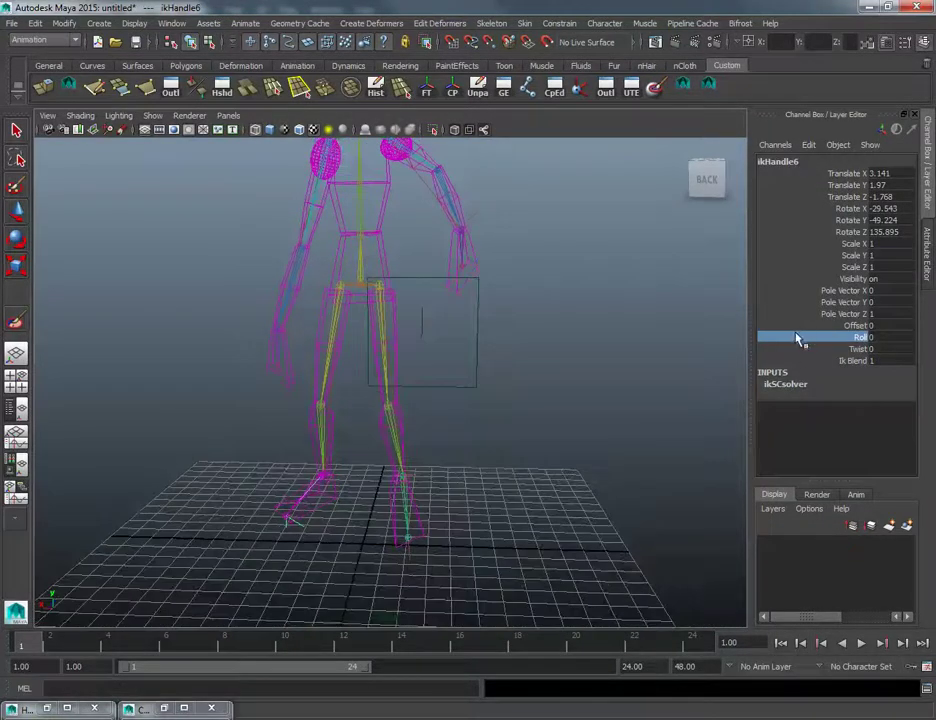
mouse_move(310, 470)
left_mouse_down("alt")
mouse_move(324, 478)
mouse_move(345, 464)
mouse_move(320, 460)
left_mouse_up("alt")
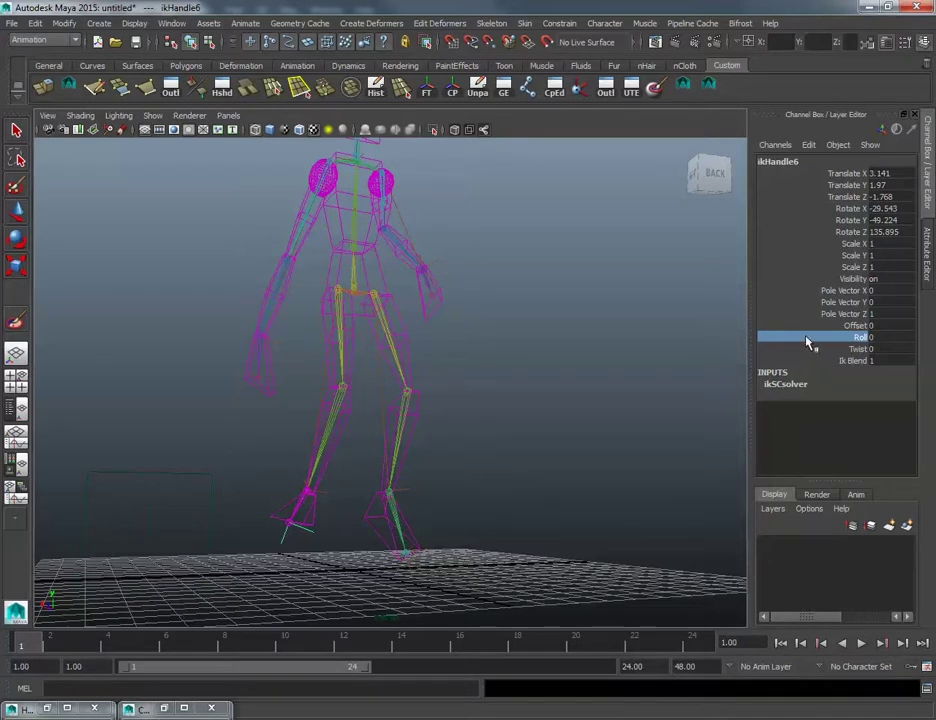
middle_click_drag(659, 347, 723, 340)
middle_click_drag(649, 347, 626, 350)
left_click(325, 494)
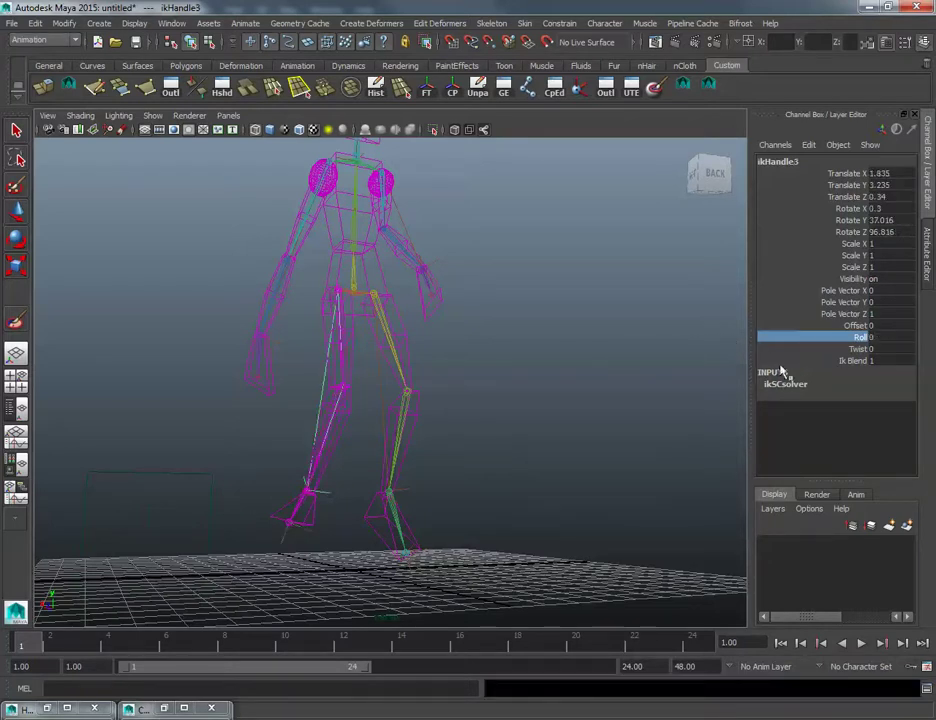
left_click(305, 528)
Step: Set the Twist of the toe IK handle ikHandle6 to about 68.8 and its Roll to about 24.1
left_click(840, 350)
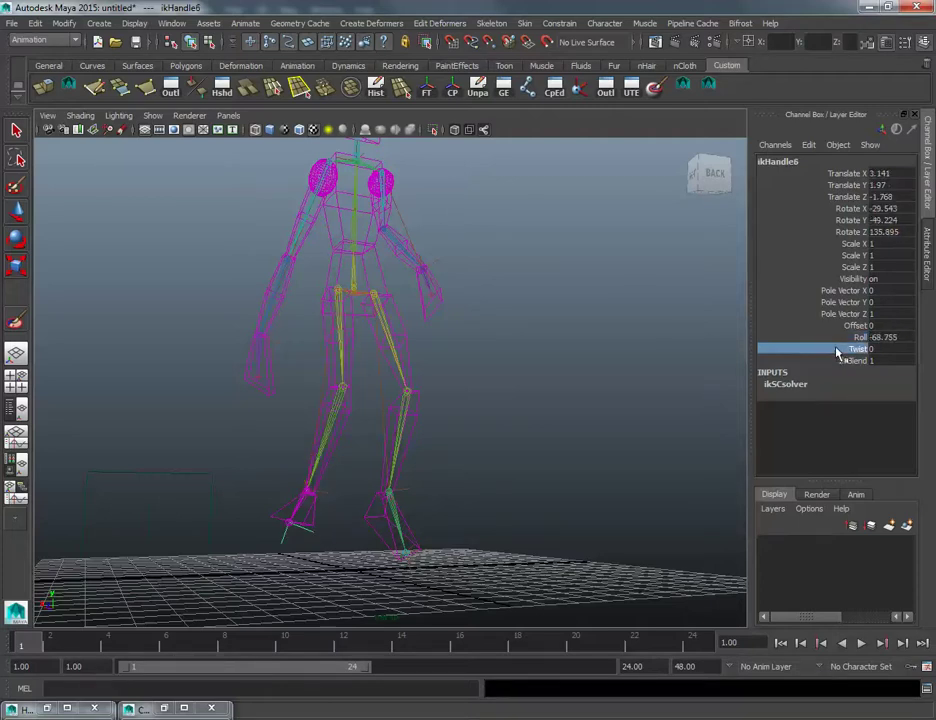
middle_click_drag(520, 355, 574, 355)
middle_click_drag(651, 355, 606, 368)
left_click(850, 338)
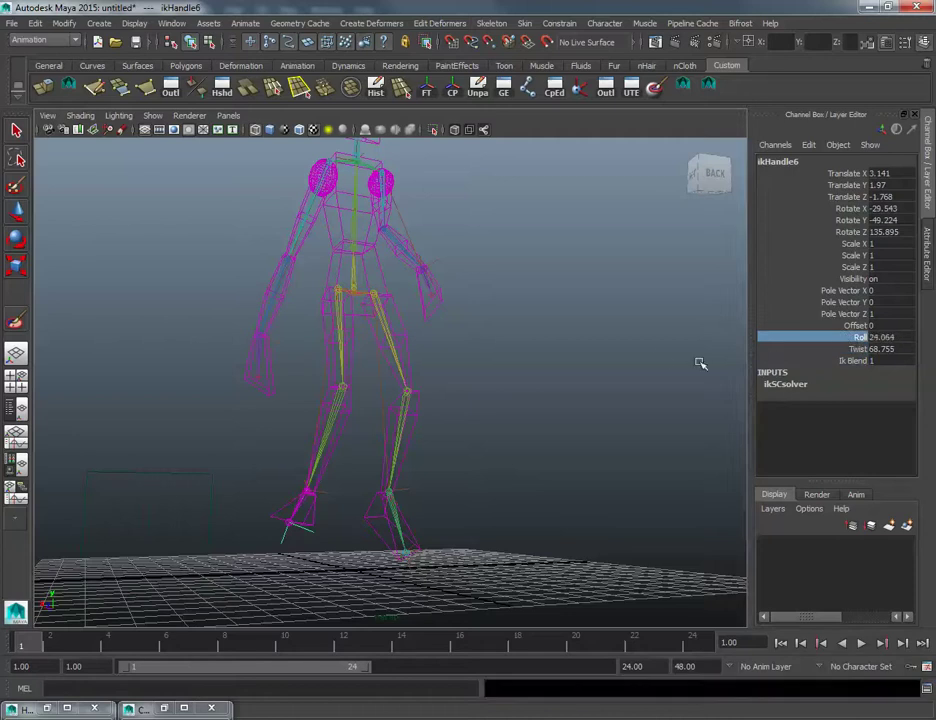
Step: Set the Roll of the ankle IK handle ikHandle3 to about 59.6 and its Twist to about 73.3
left_click(348, 496)
left_click_drag(351, 497, 338, 505, "alt")
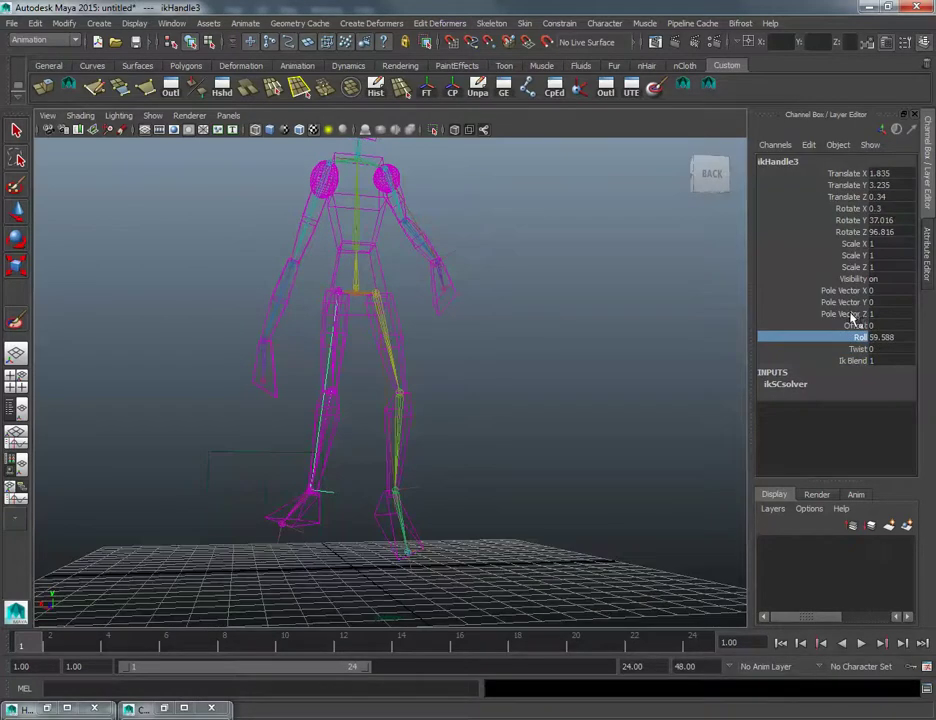
left_click(852, 349)
middle_click_drag(556, 339, 571, 339)
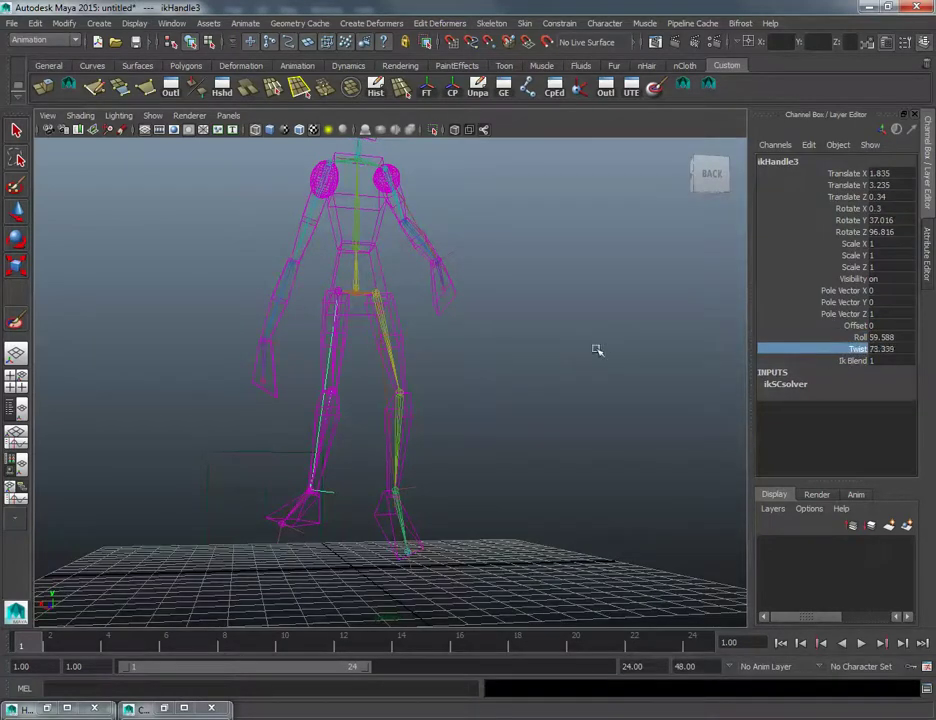
Step: Rotate ankle joint17 directly to about X -111.7, Y -65.2, Z 97 and check the Rotate Tool settings
left_click_drag(596, 349, 327, 526, "alt")
key("e")
key("q")
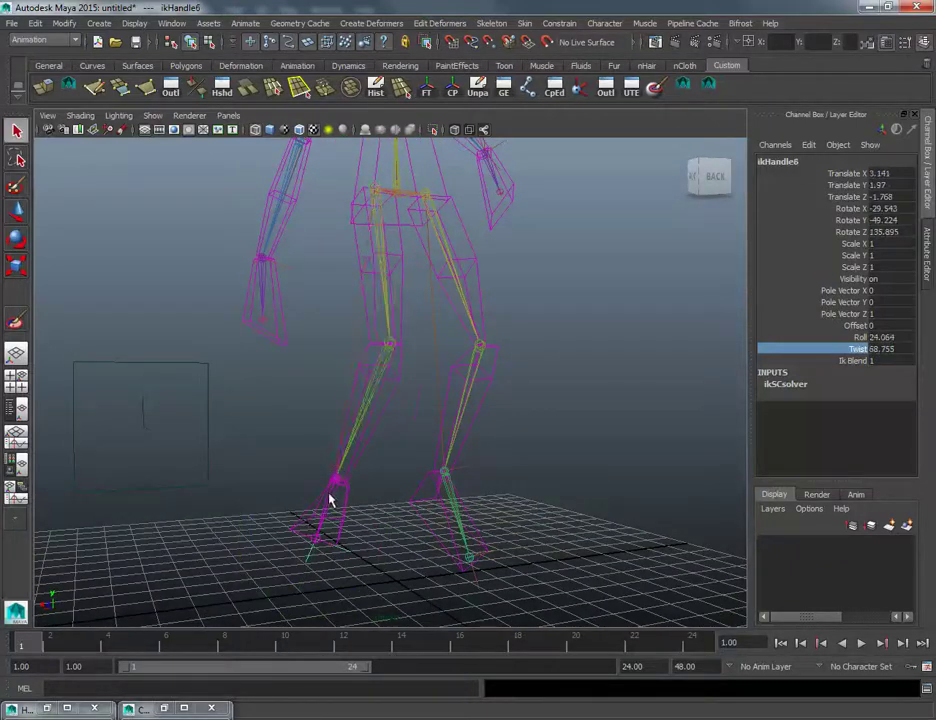
left_click(334, 484)
key("e")
left_click_drag(383, 443, 520, 468)
double_click(16, 240)
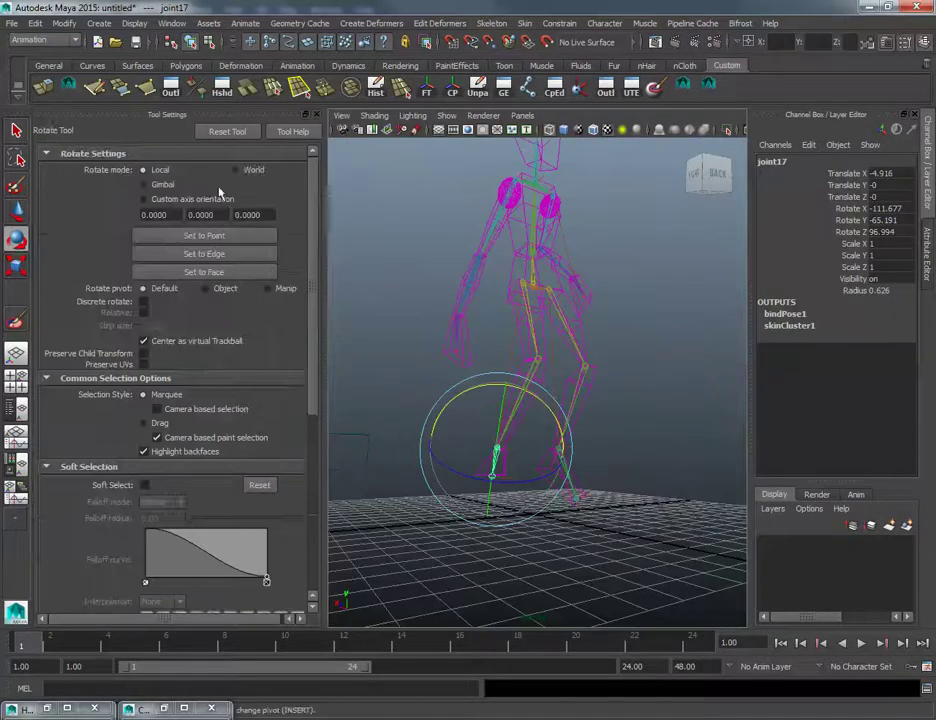
left_click(316, 115)
Step: Move the other leg's ankle IK handle ikHandle4 backward to about X -1.56, Y 3.7, Z 3.88
left_click_drag(506, 366, 481, 464, "alt")
left_click(453, 476)
left_click_drag(560, 476, 414, 481, "alt")
key("w")
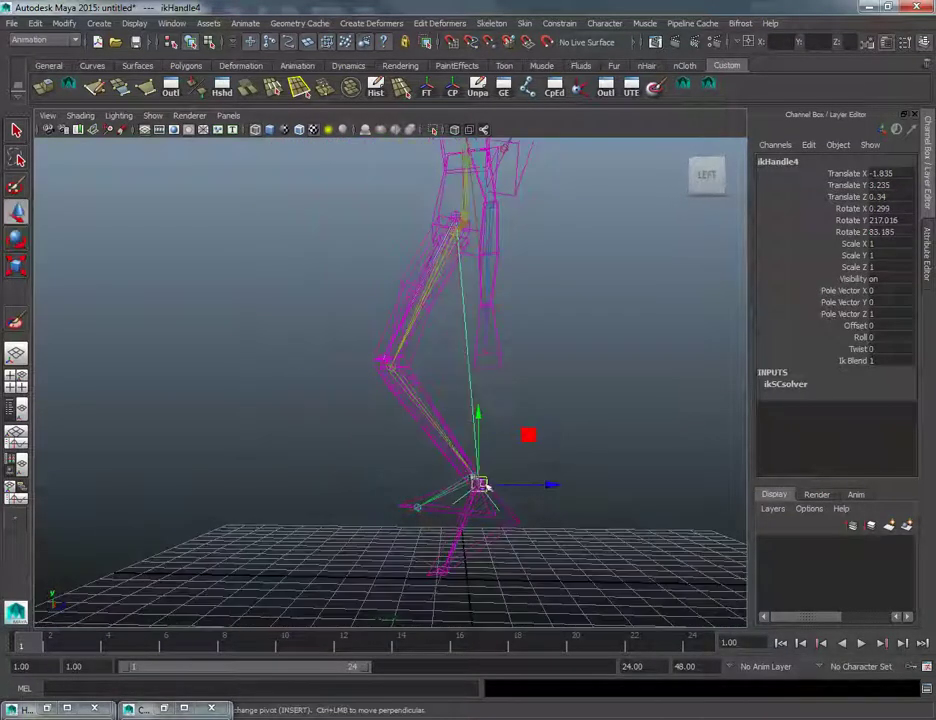
left_click_drag(479, 485, 598, 471)
left_click_drag(600, 478, 473, 489, "alt")
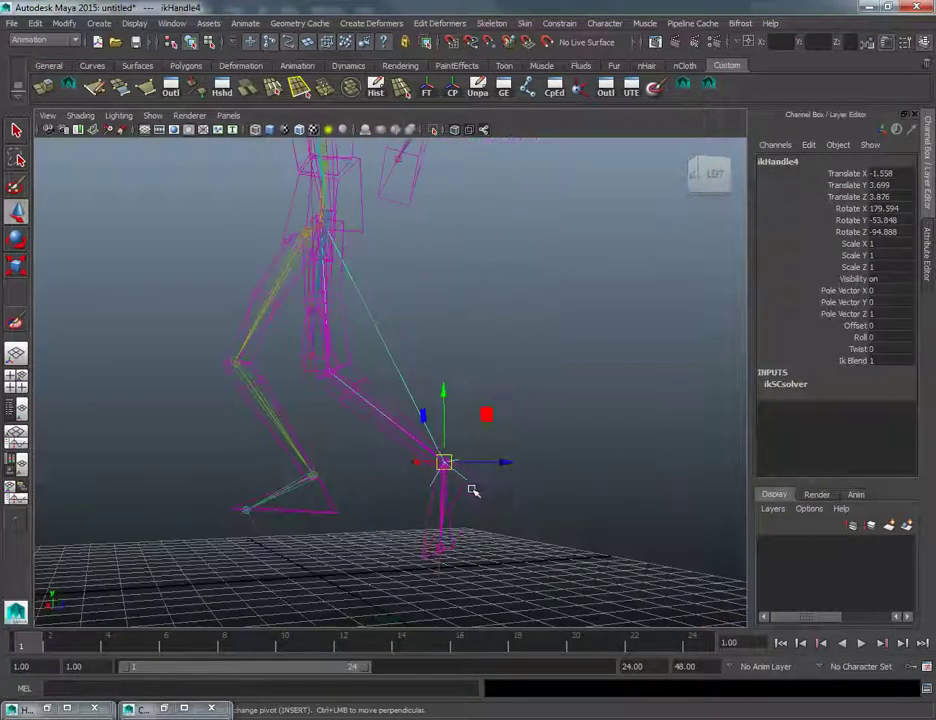
Step: Rotate that leg's ankle joint4 to about -113.7 in Rotate Y
left_click(441, 511)
key("e")
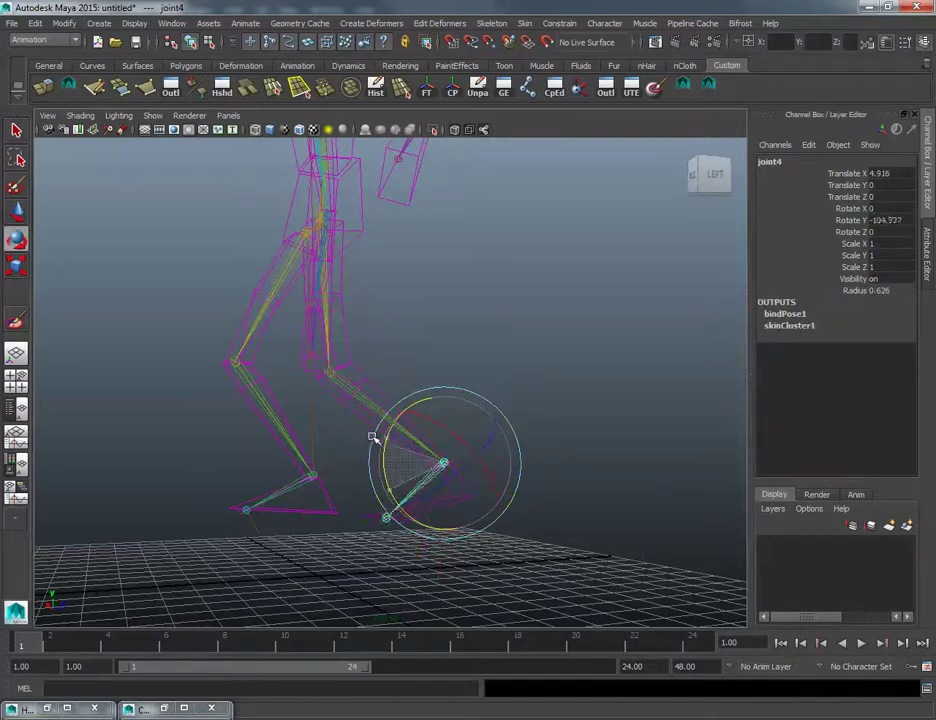
mouse_move(372, 427)
left_mouse_down("alt")
mouse_move(508, 457)
mouse_move(424, 451)
mouse_move(338, 493)
mouse_move(441, 480)
mouse_move(455, 426)
mouse_move(545, 420)
mouse_move(483, 372)
mouse_move(422, 388)
mouse_move(424, 403)
mouse_move(361, 382)
mouse_move(340, 427)
mouse_move(372, 430)
left_mouse_up("alt")
key("space")
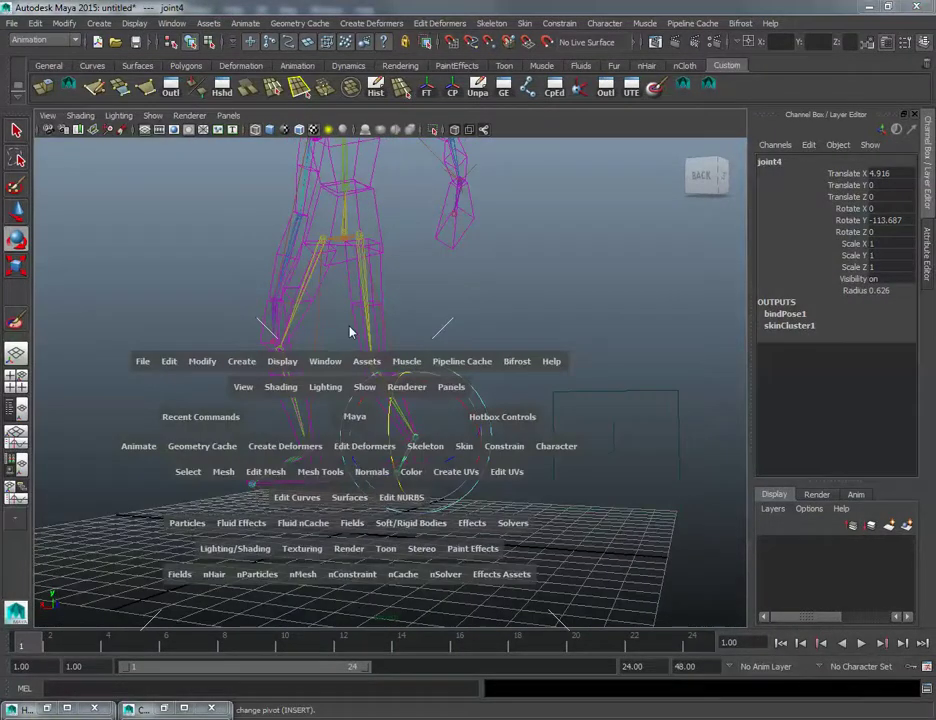
Step: Create a locator and a second copy of it, and snap one onto each of the two ankle IK handles
left_click(240, 362)
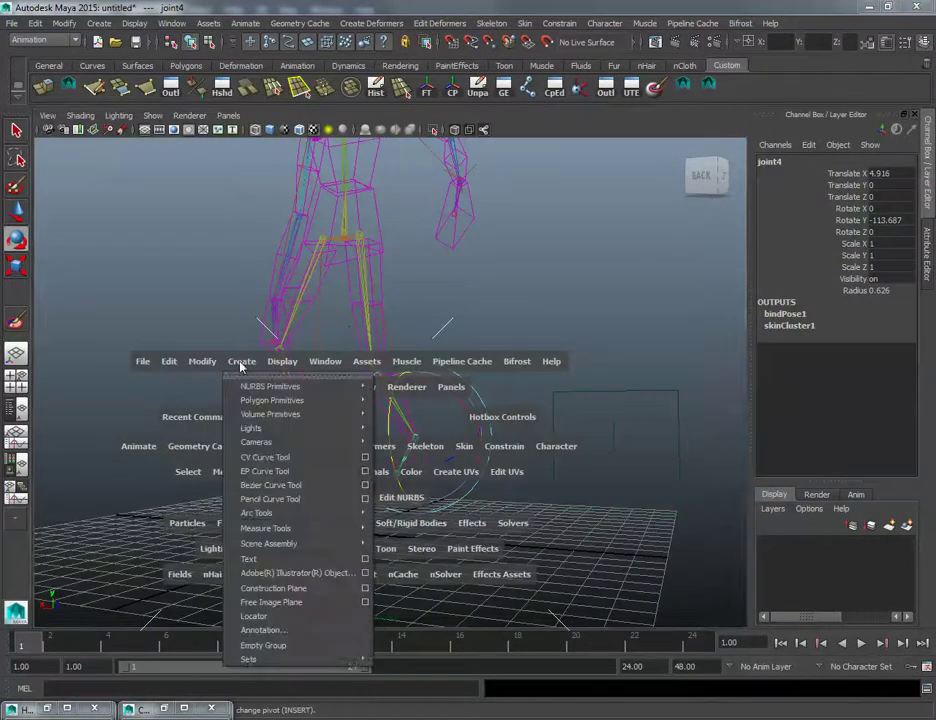
left_click(292, 617)
left_click_drag(391, 460, 366, 484, "alt")
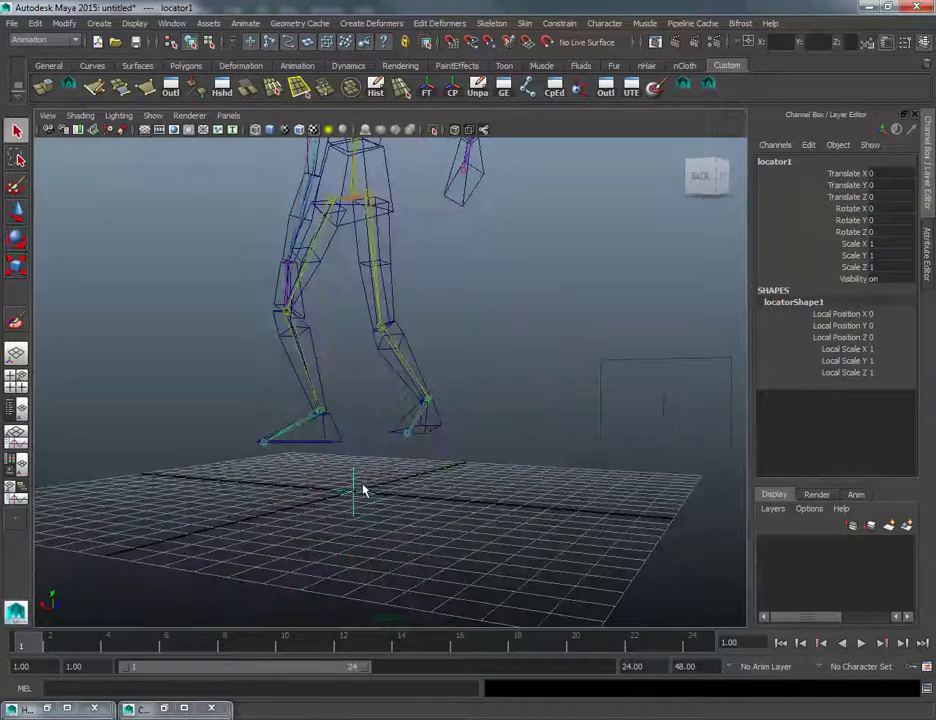
key("w")
mouse_move(352, 440)
left_mouse_down("alt")
mouse_move(380, 456)
mouse_move(360, 450)
left_mouse_up("alt")
middle_click_drag(326, 439, 324, 447, "alt")
left_click_drag(323, 447, 376, 455, "alt")
left_click_drag(404, 385, 424, 397, "alt")
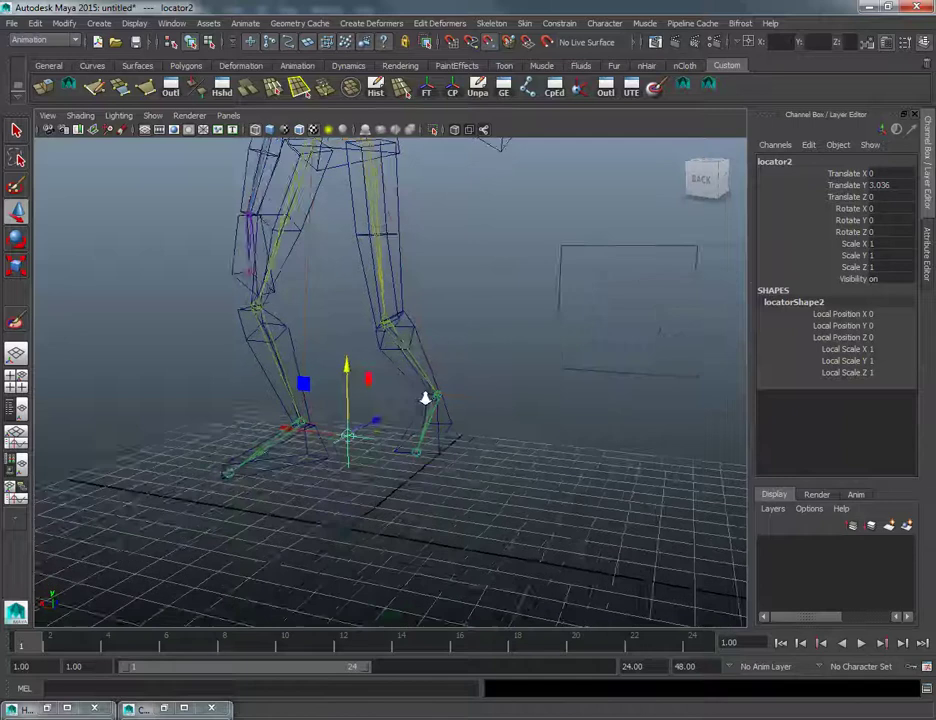
scroll(424, 397, "up", 2)
key("Insert")
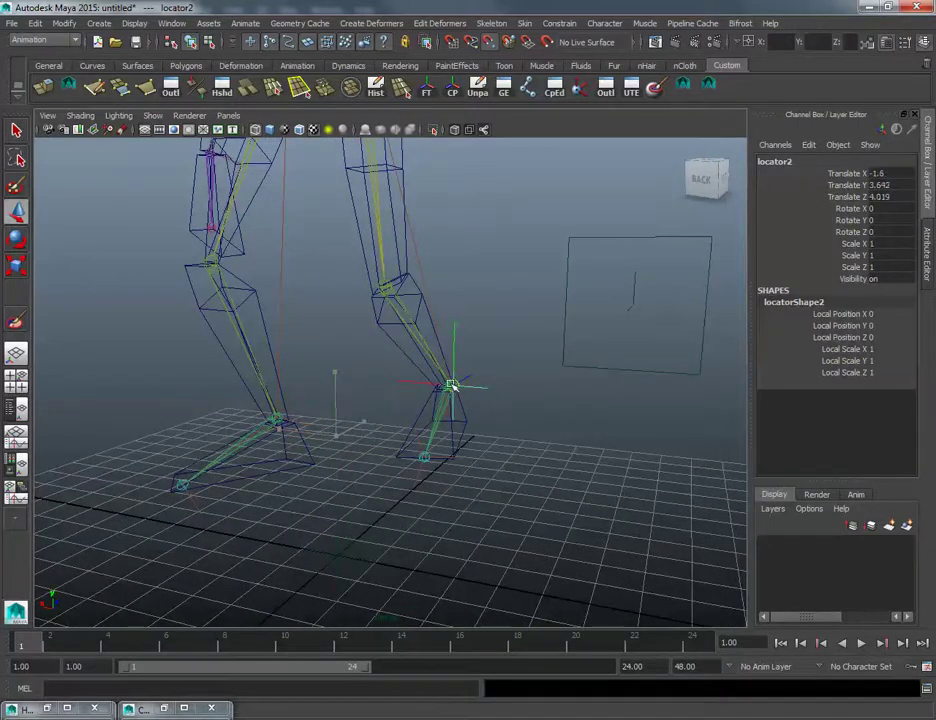
left_click_drag(509, 496, 489, 425, "alt")
left_click_drag(340, 465, 472, 413)
Step: Parent the ankle IK handle ikHandle4 under locator2
key("q")
left_click(489, 391)
left_click(383, 364, "shift")
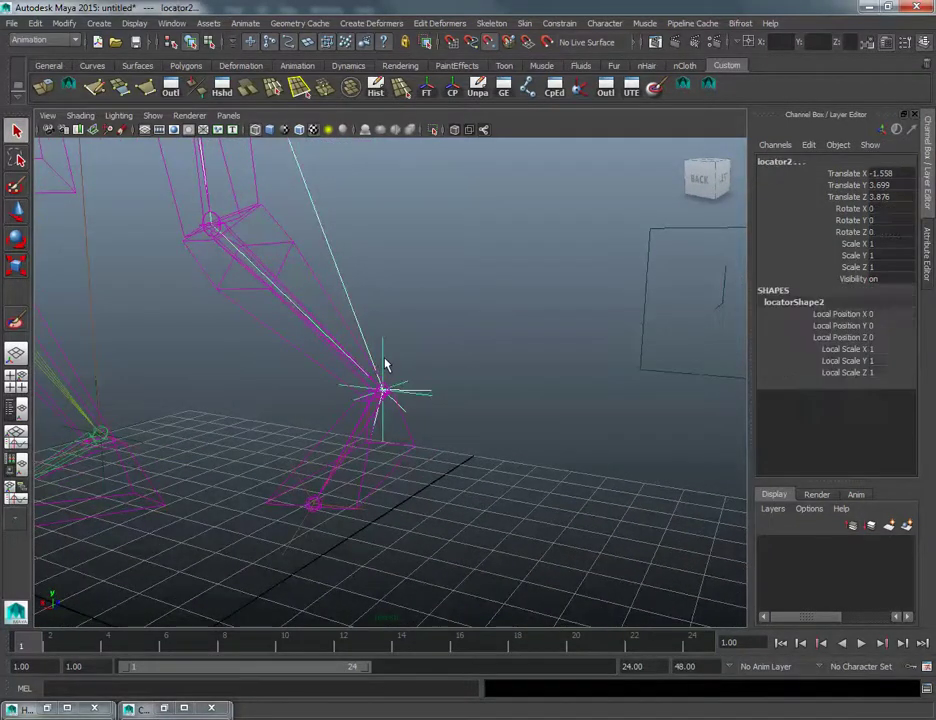
key("p")
left_click(383, 362)
left_click_drag(383, 362, 562, 416, "alt")
Step: Parent the other ankle's IK handle ikHandle3 under locator1
left_click(306, 421)
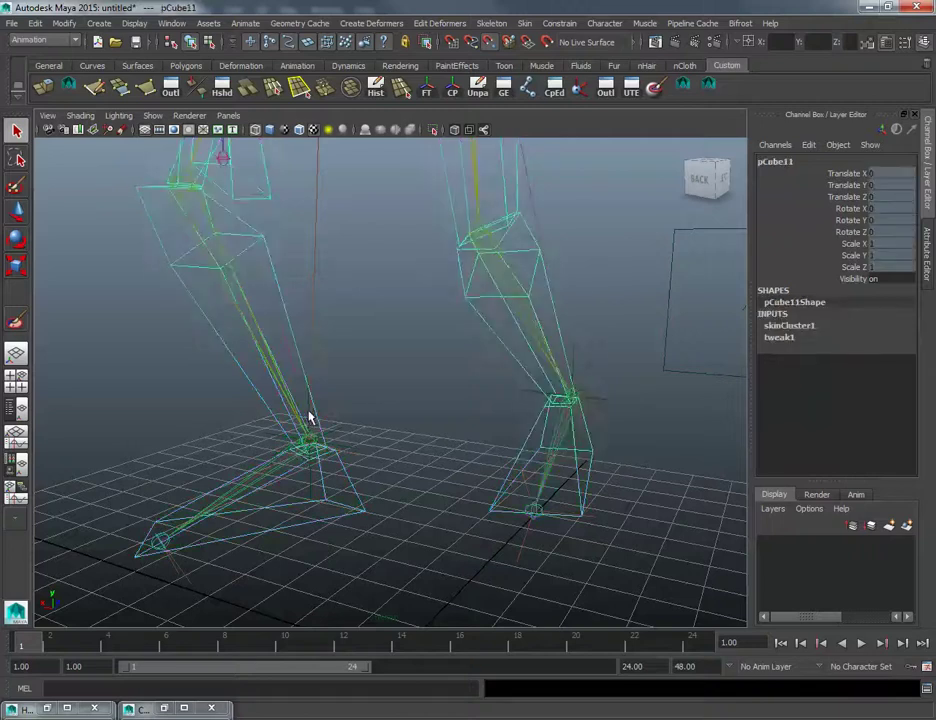
left_click(310, 418)
left_click(335, 410)
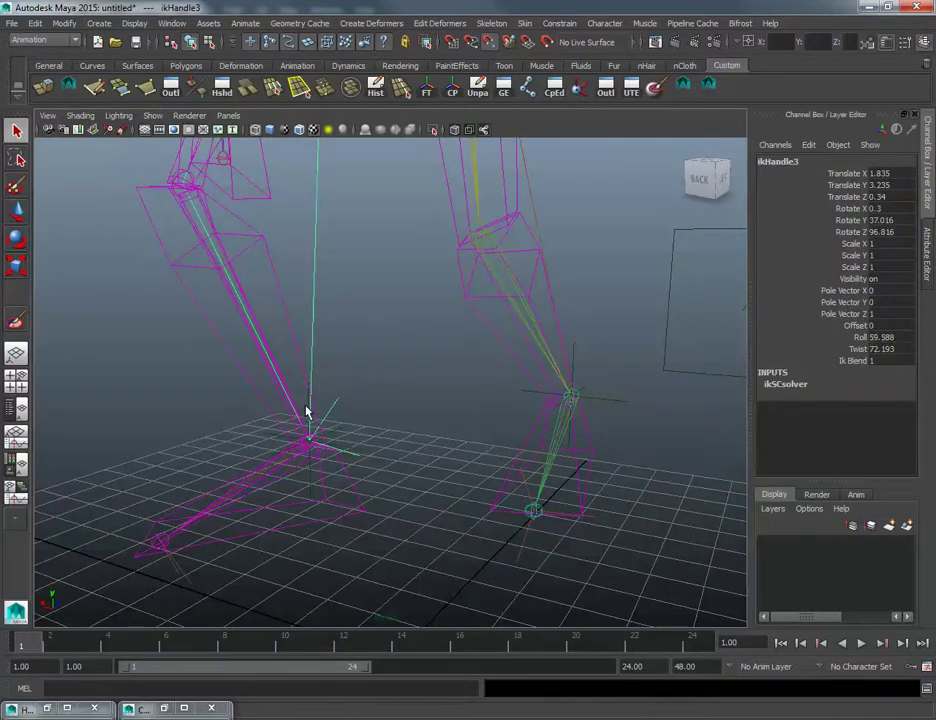
left_click(309, 411, "shift")
key("p")
left_click(308, 405)
left_click_drag(634, 398, 600, 425, "alt")
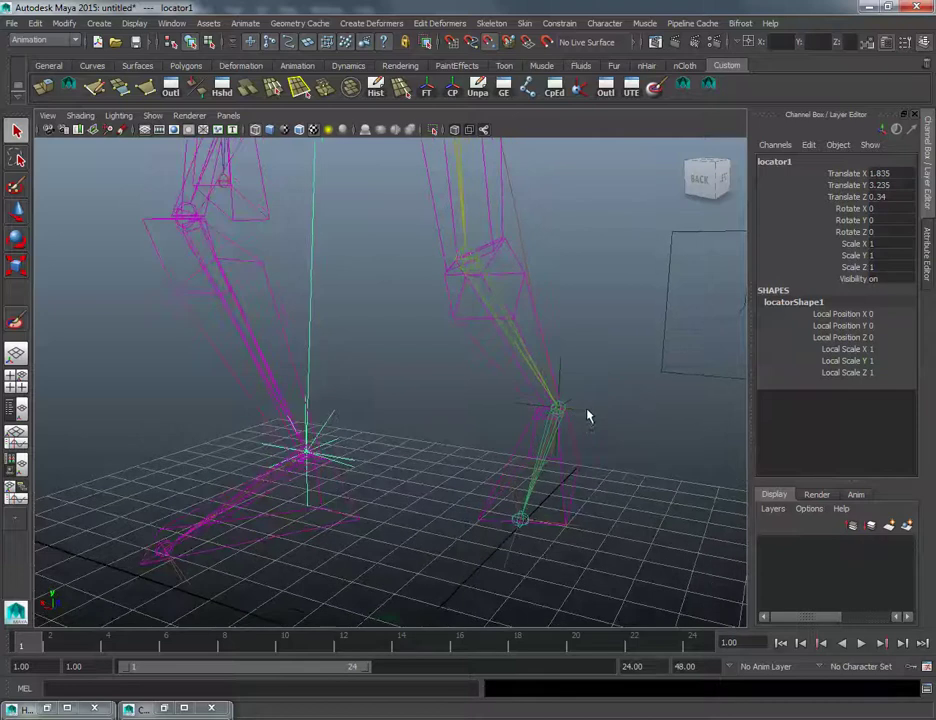
Step: Try moving ikHandle4 and the root joint1 to test the leg IK, and undo both moves
left_click(560, 410)
key("w")
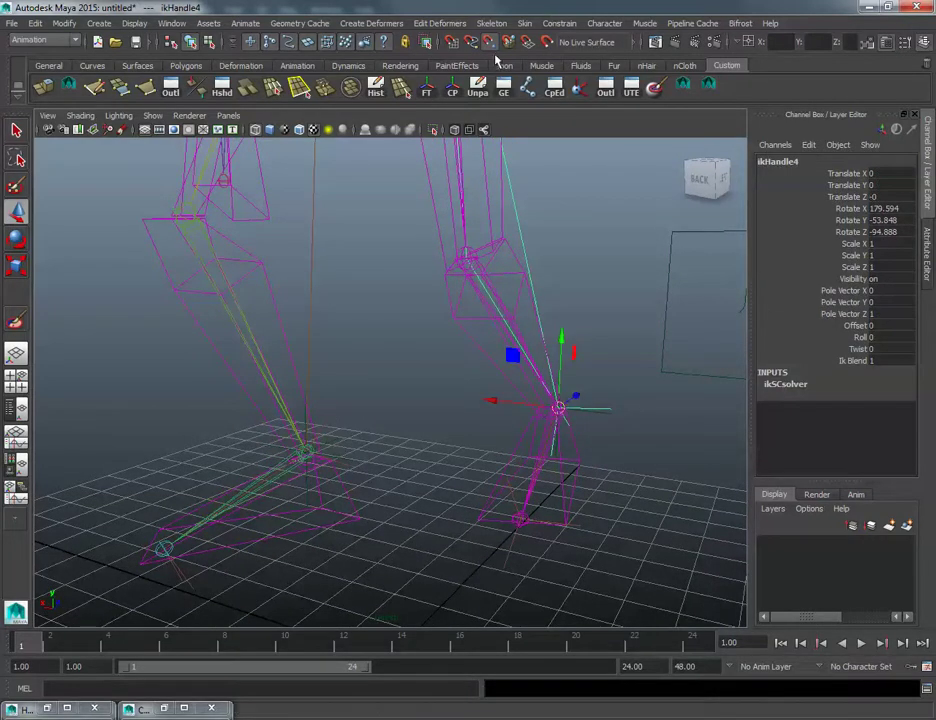
left_click_drag(572, 340, 548, 346, "alt")
left_click_drag(579, 413, 363, 278)
key("ctrl+z")
left_click(363, 278)
left_click_drag(441, 299, 428, 359, "alt")
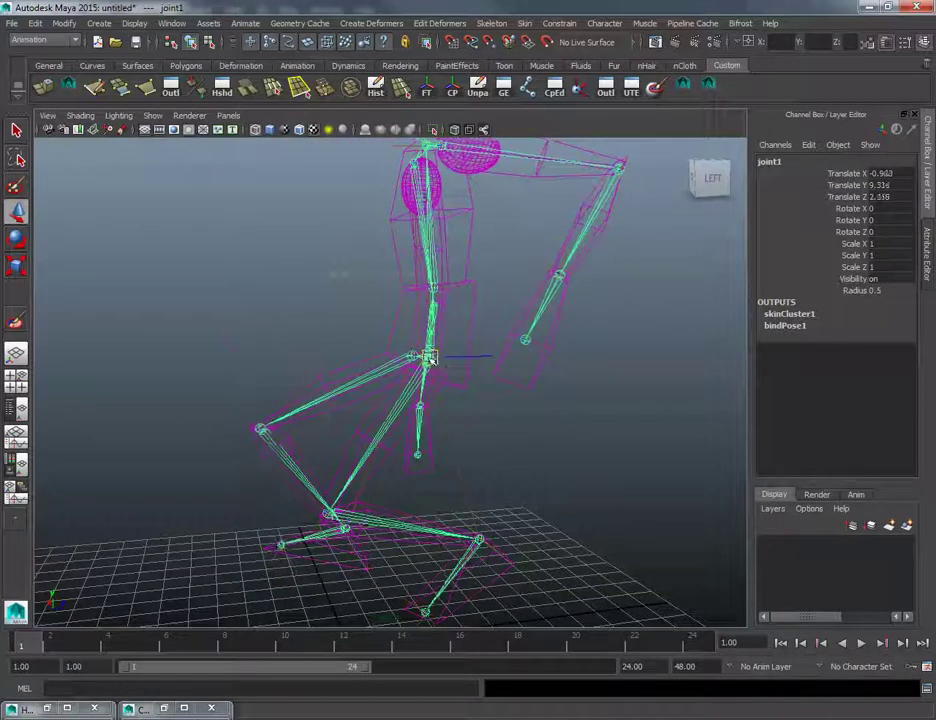
key("ctrl+z")
Step: Create another locator with a duplicate and point-snap one onto each toe IK handle, ikHandle5 and ikHandle6
middle_click_drag(451, 516, 453, 405, "alt")
mouse_move(453, 405)
left_mouse_down("alt")
mouse_move(503, 377)
mouse_move(420, 415)
mouse_move(464, 415)
left_mouse_up("alt")
middle_click_drag(464, 415, 464, 376, "alt")
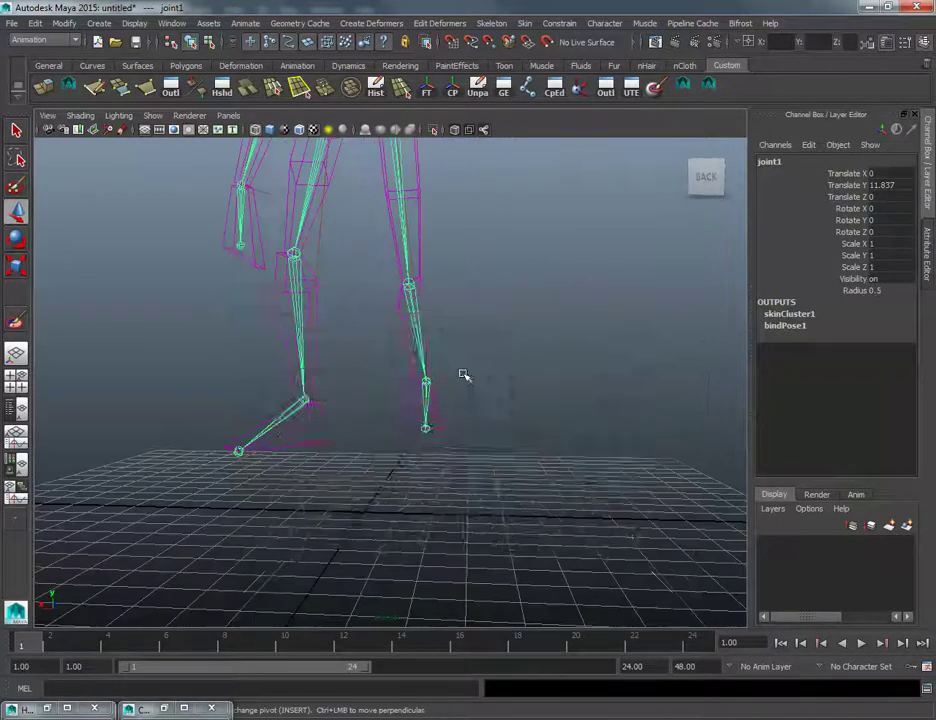
key("space")
left_click(343, 327)
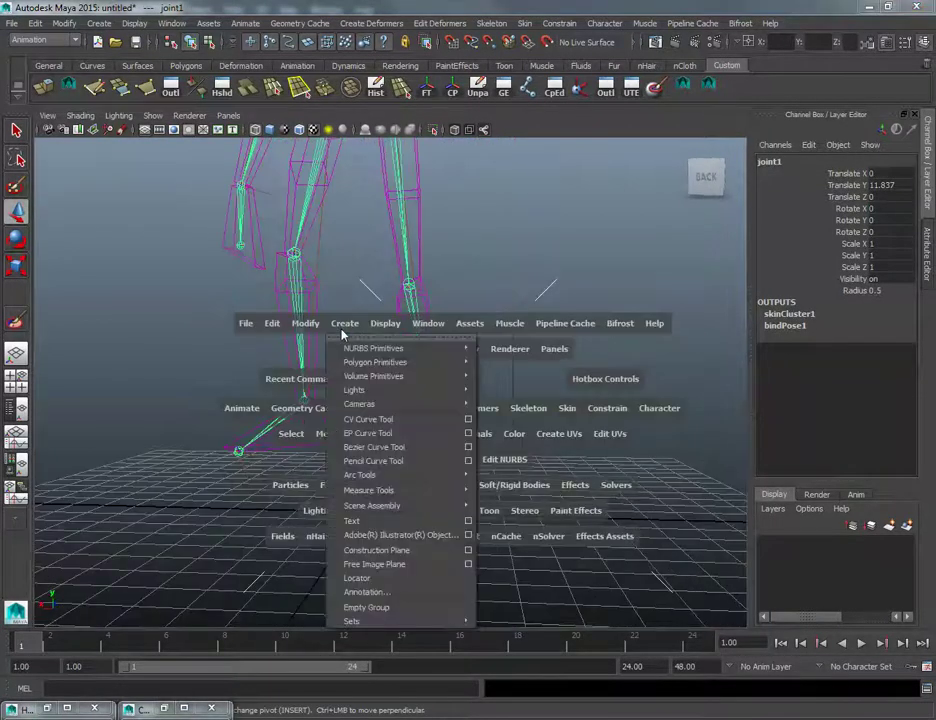
left_click(380, 578)
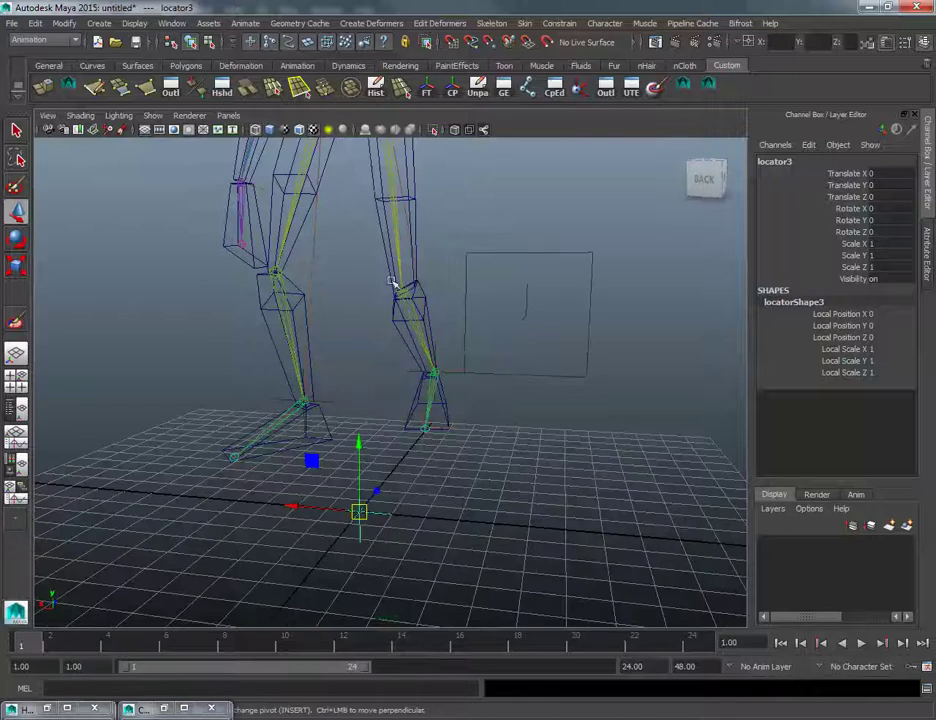
left_click(488, 42)
middle_click_drag(363, 507, 361, 476, "alt")
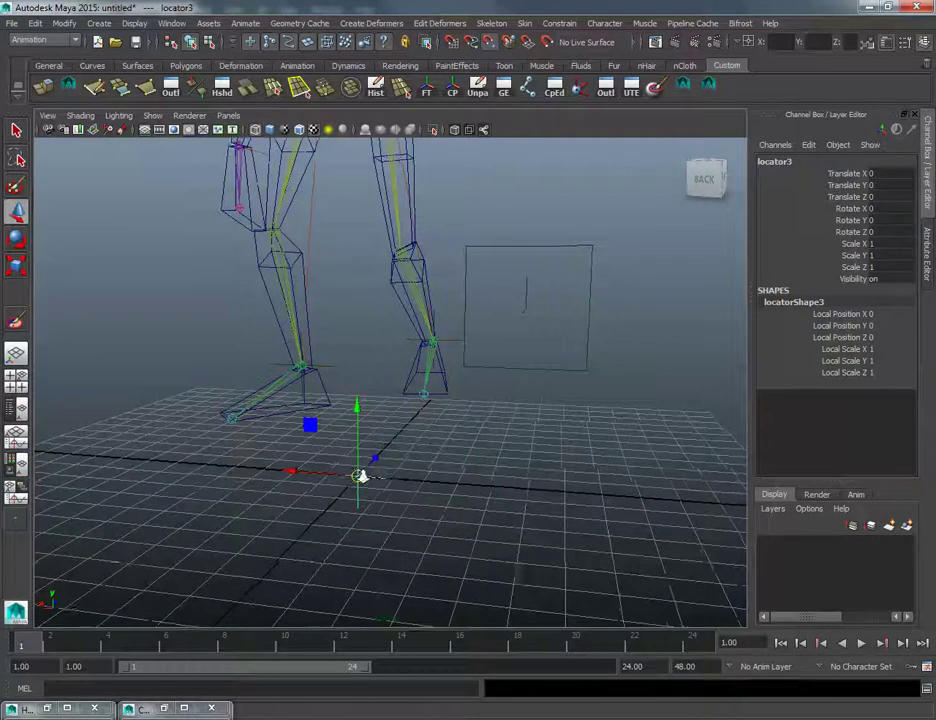
right_click_drag(361, 476, 334, 509, "alt")
left_click_drag(341, 523, 375, 418)
key("ctrl+d")
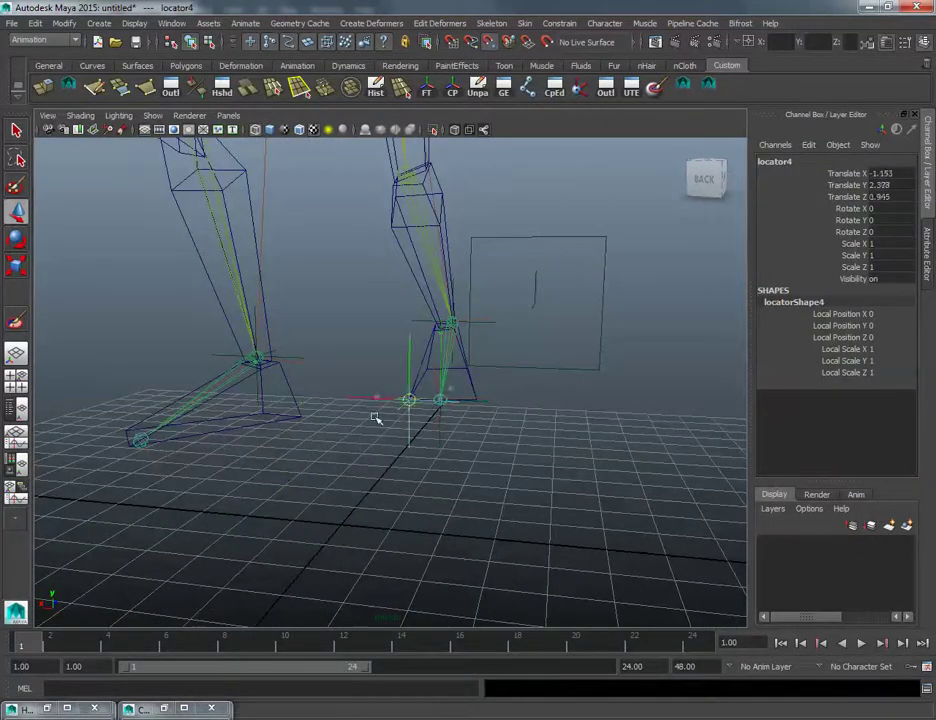
Step: Parent the toe IK handle ikHandle5 under locator3
key("q")
left_click(455, 407)
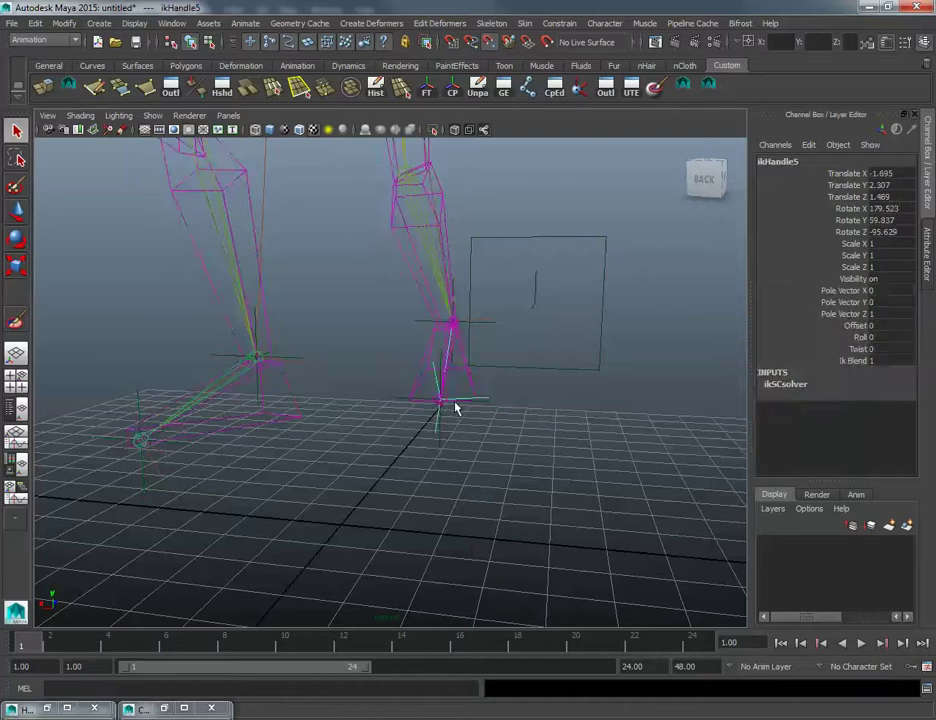
left_click(491, 432)
left_click_drag(491, 432, 476, 403, "alt")
left_click(474, 403)
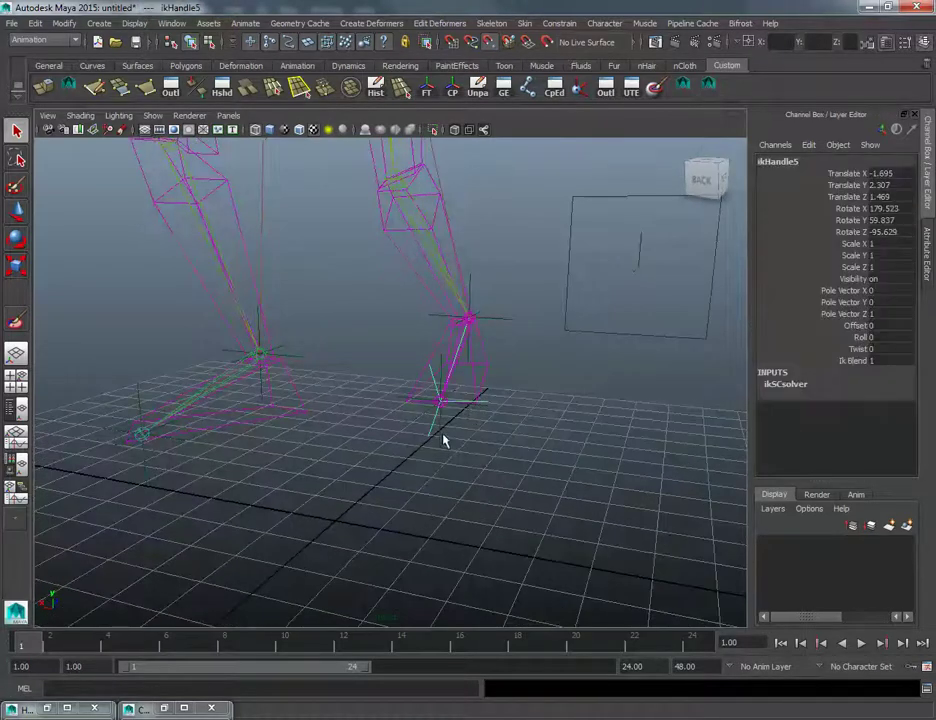
left_click(440, 435, "shift")
left_click(441, 442)
left_click(441, 442)
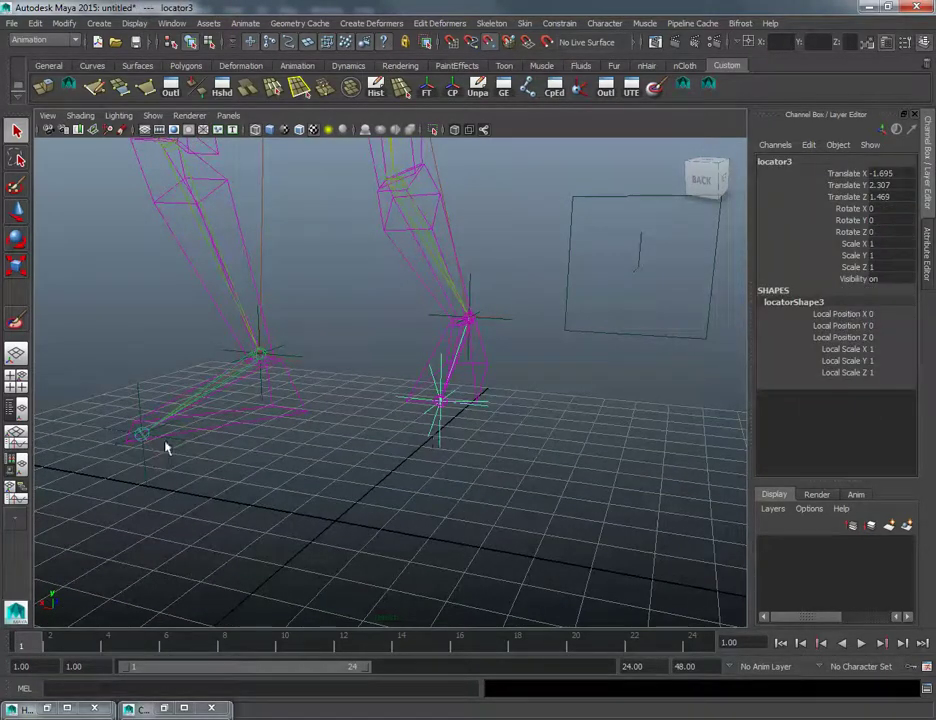
Step: Parent the other foot's toe IK handle ikHandle6 under locator4
left_click_drag(167, 445, 295, 434, "alt")
left_click(370, 445)
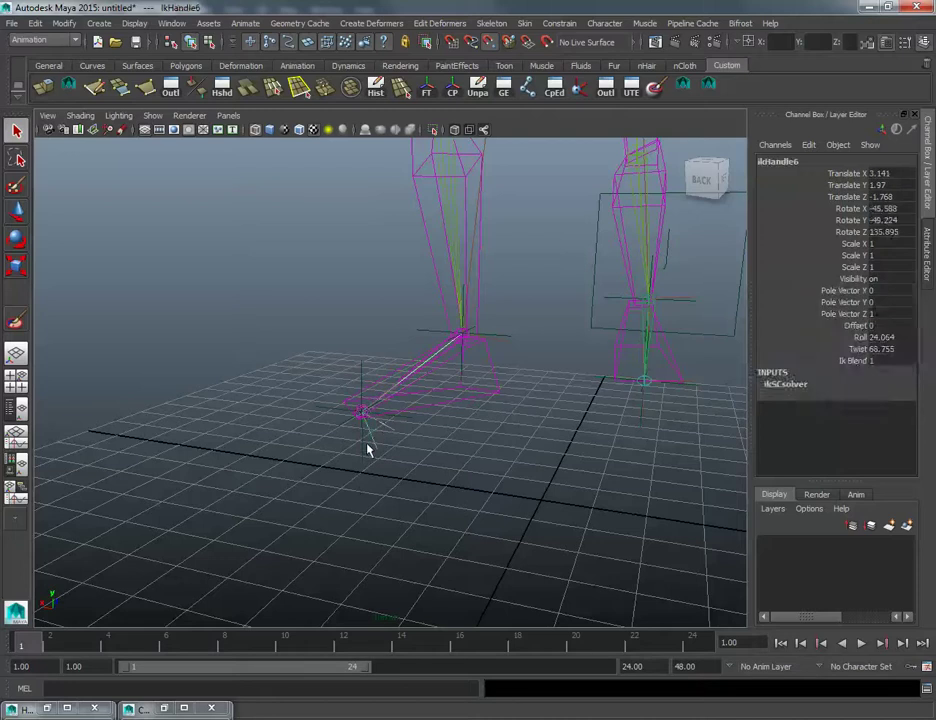
left_click(362, 453)
left_click_drag(361, 449, 338, 443, "alt")
Step: Try moving ankle locator1 sideways to about X 2.33 with point snapping off, and undo the move
left_click(318, 449)
key("w")
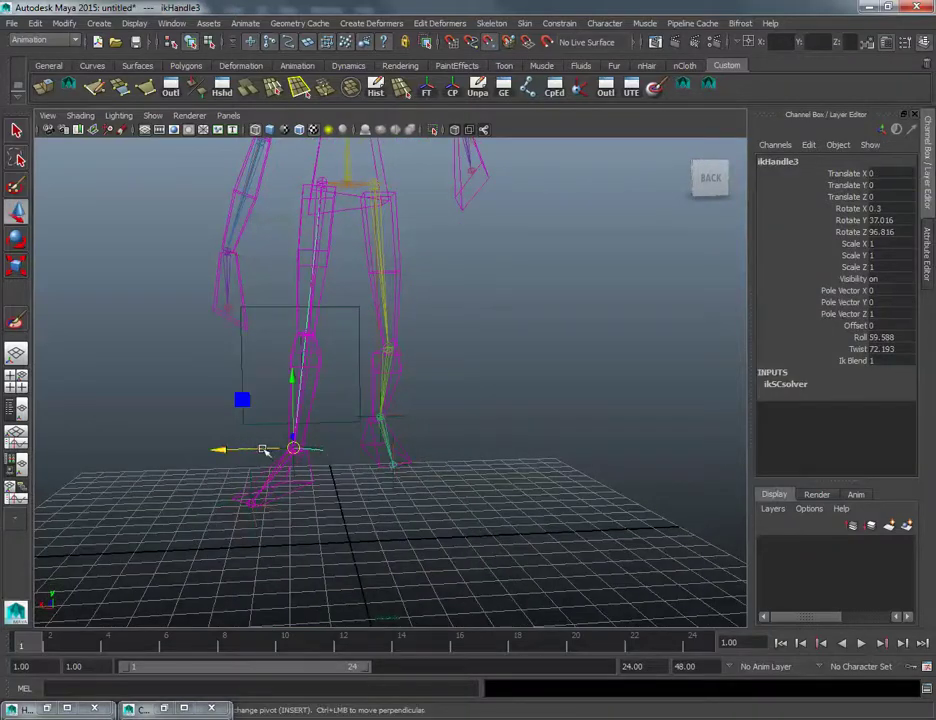
left_click(282, 449)
key("e")
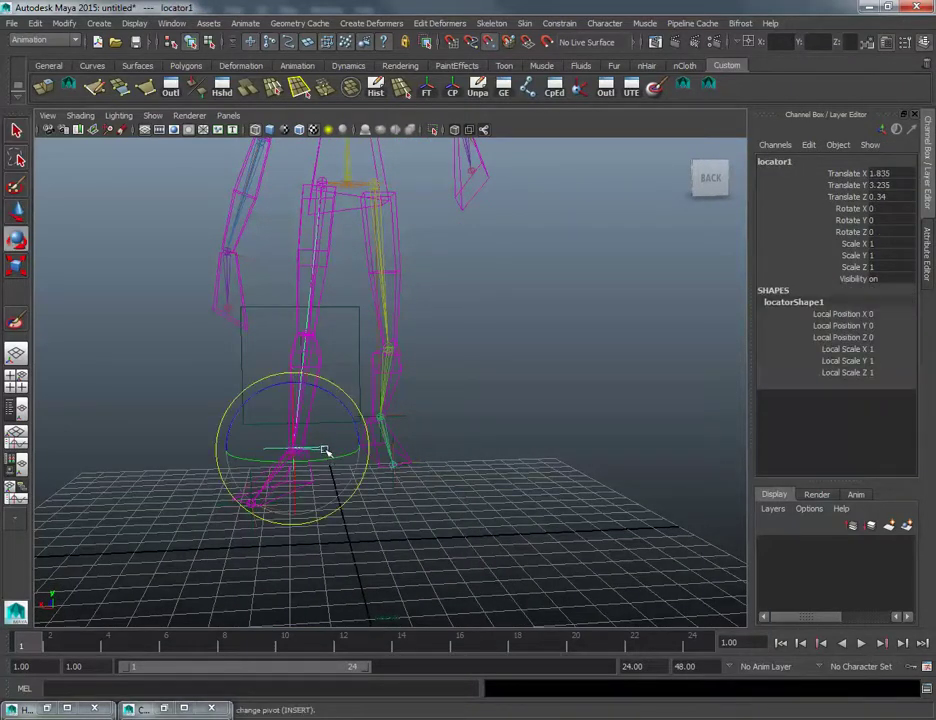
key("w")
left_click(488, 44)
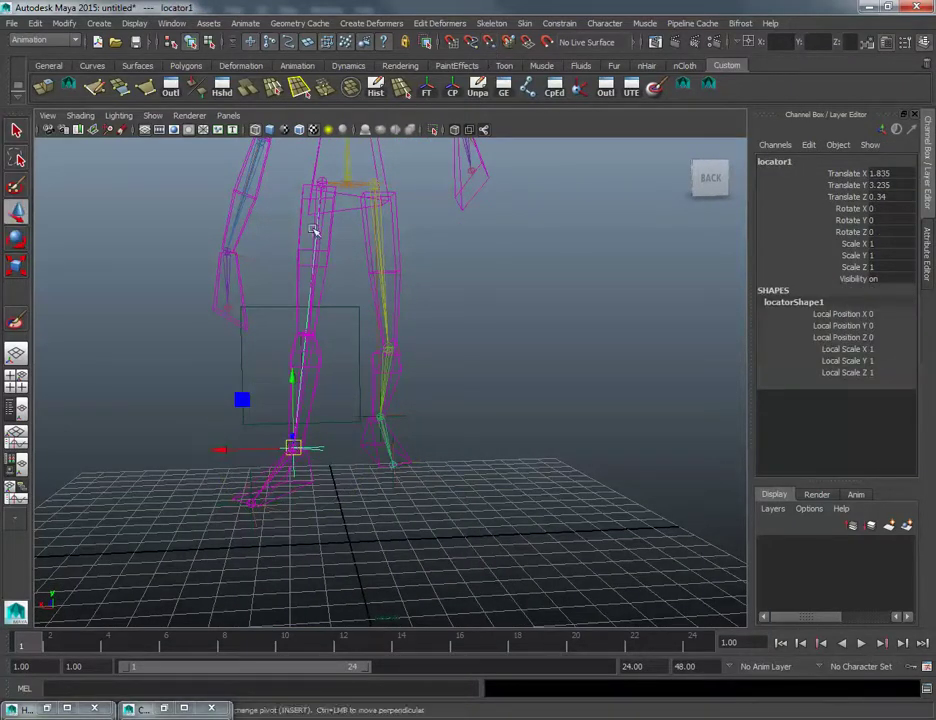
middle_click_drag(241, 455, 226, 415, "alt")
mouse_move(210, 409)
left_mouse_down()
mouse_move(184, 410)
mouse_move(195, 410)
left_mouse_up()
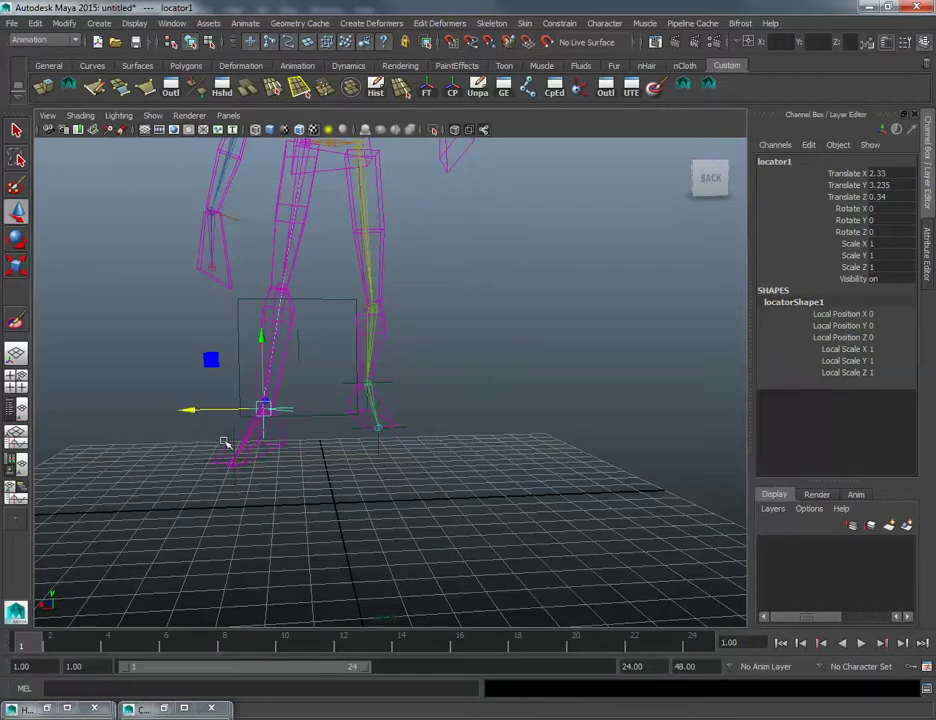
key("ctrl+z")
Step: Parent the toe locator locator4 under the same leg's ankle locator locator1
key("q")
left_click(234, 436)
left_click(253, 412, "shift")
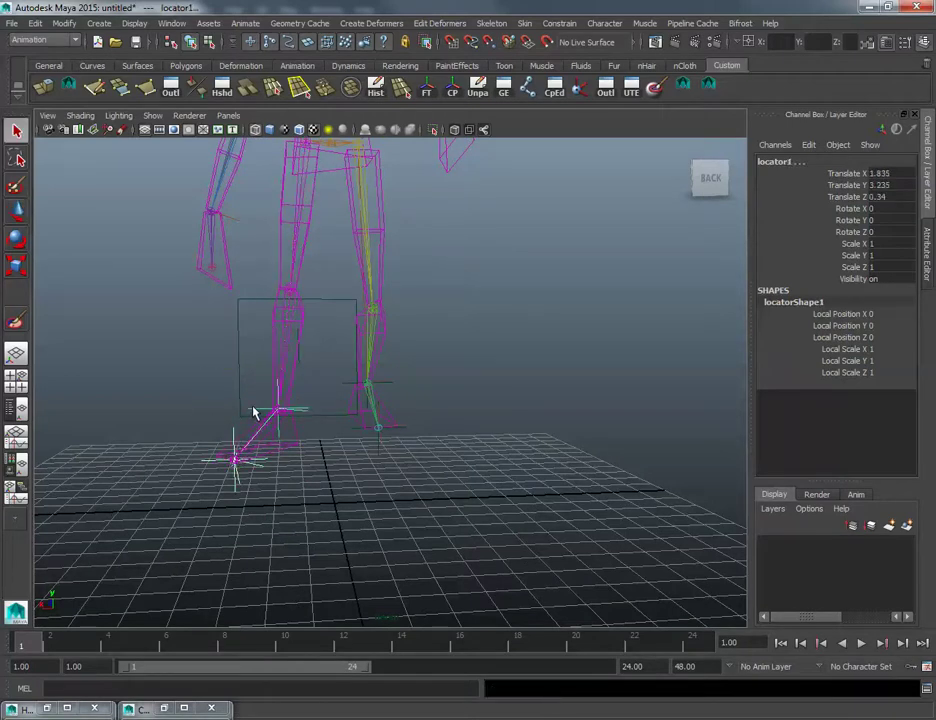
Step: Pose the foot by rotating locator1 about 14.5 in Y and moving it to about X 2.59, Z 0.45
key("e")
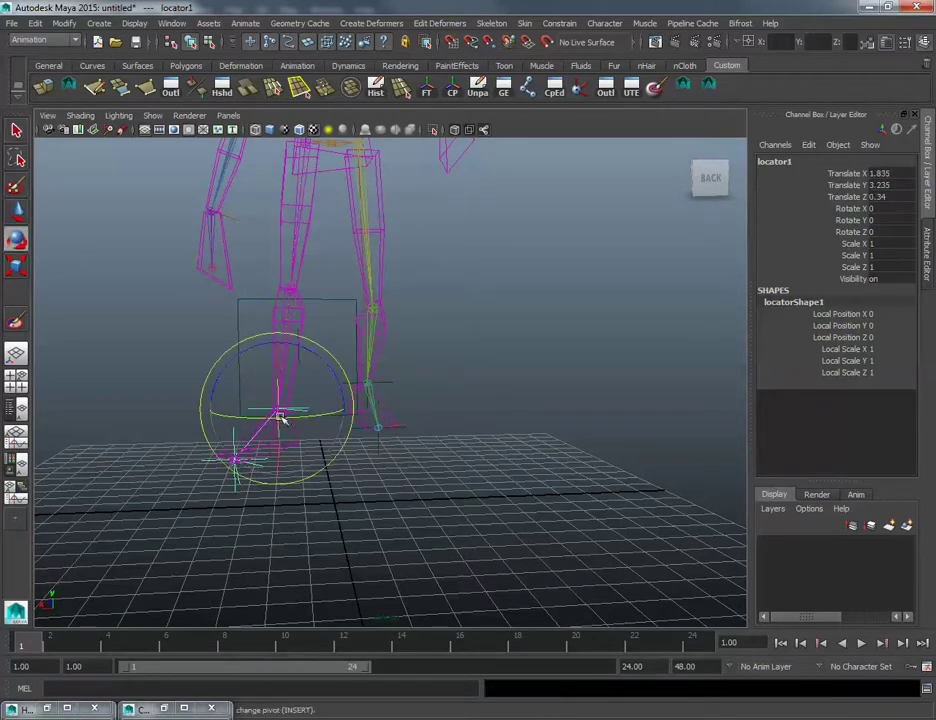
left_click_drag(278, 418, 282, 390)
key("w")
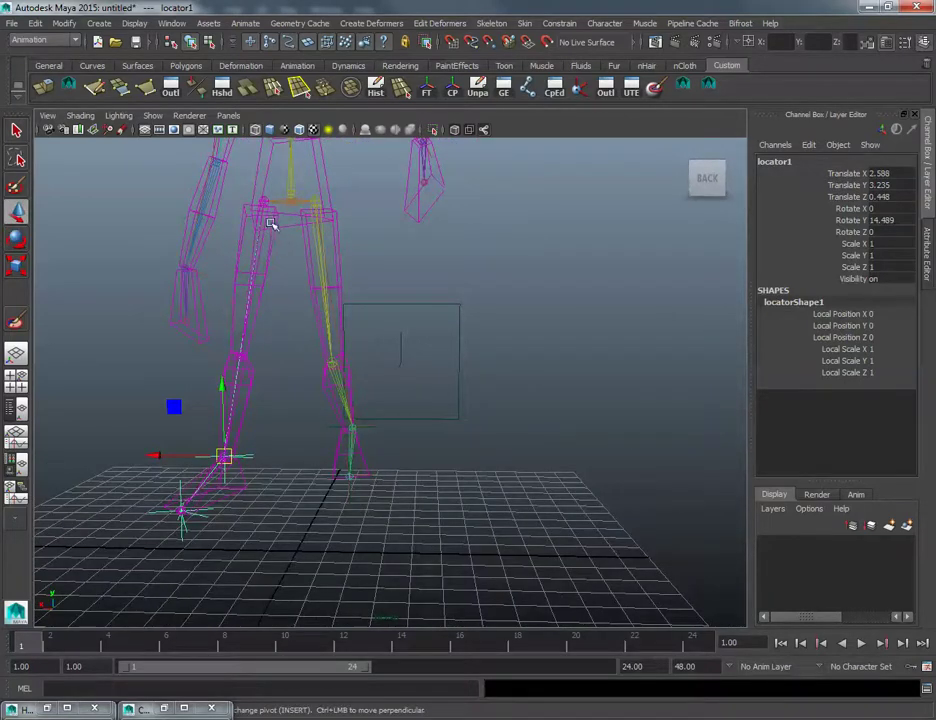
Step: Set the Twist of the ankle IK handle ikHandle3 to 112.3 and its Roll to about 103
left_click(267, 313)
left_click(228, 460)
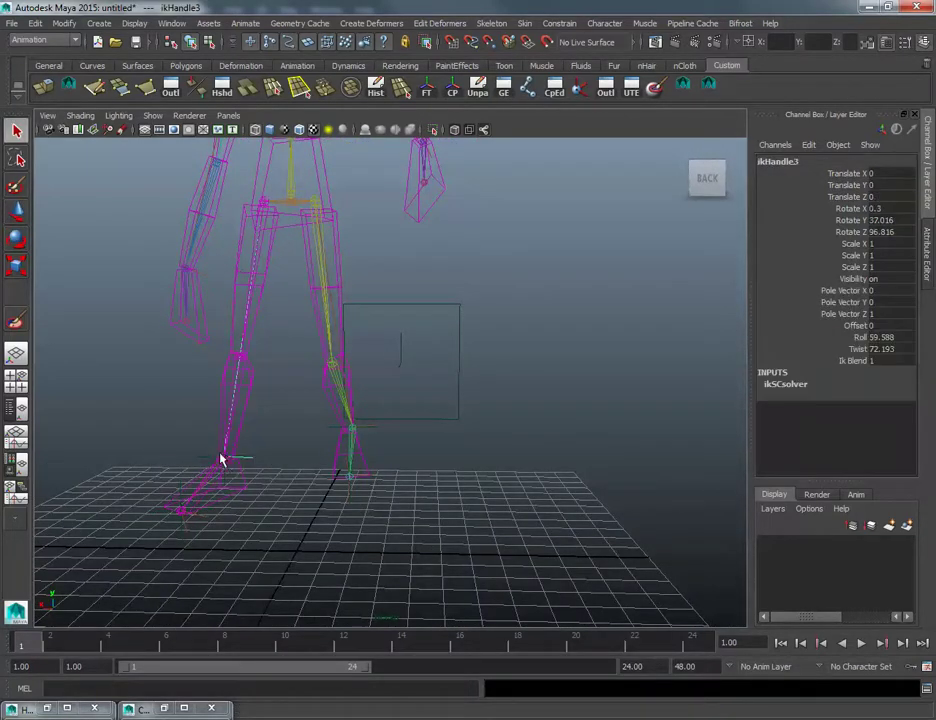
left_click(224, 456)
left_click(230, 460)
left_click(856, 349)
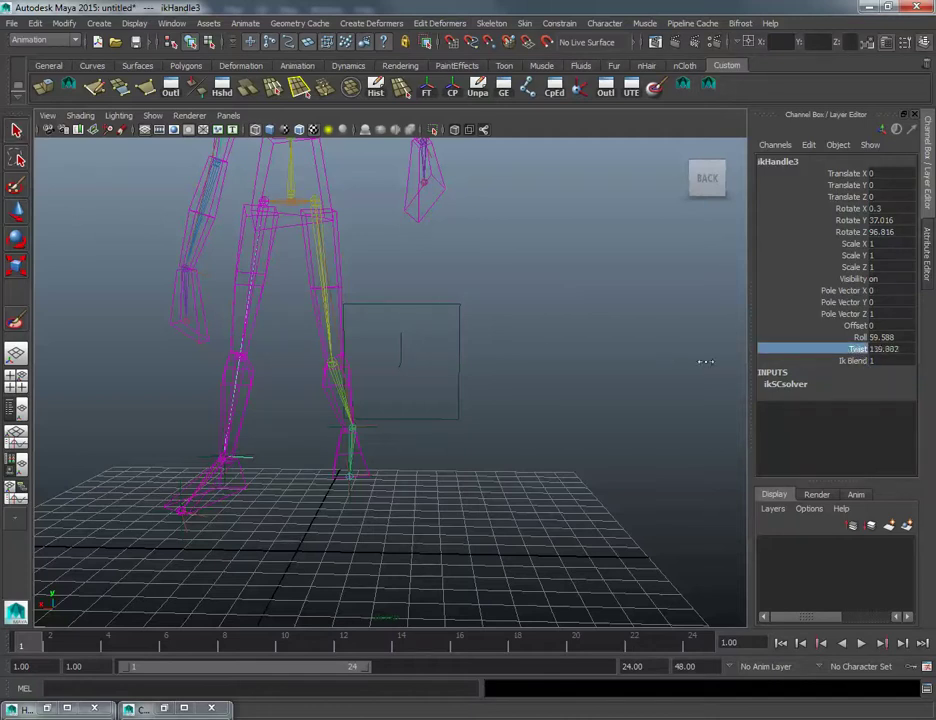
middle_click_drag(668, 365, 715, 349)
left_click(850, 338)
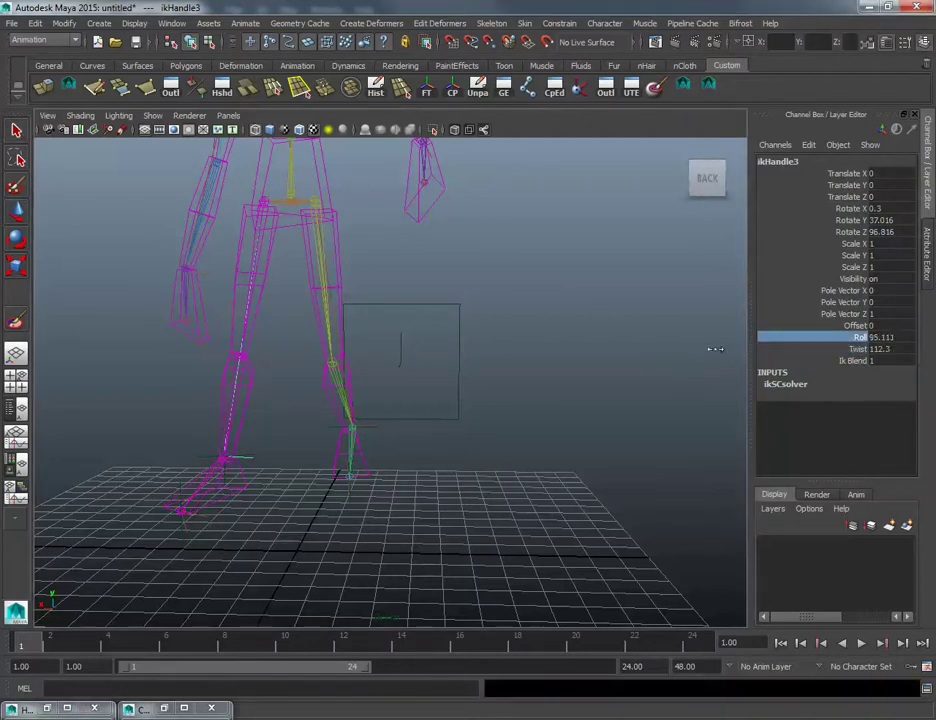
Step: Change the IK solver of ikHandle3 from single-chain to Rotate-Plane Solver in its attributes
key("ctrl+a")
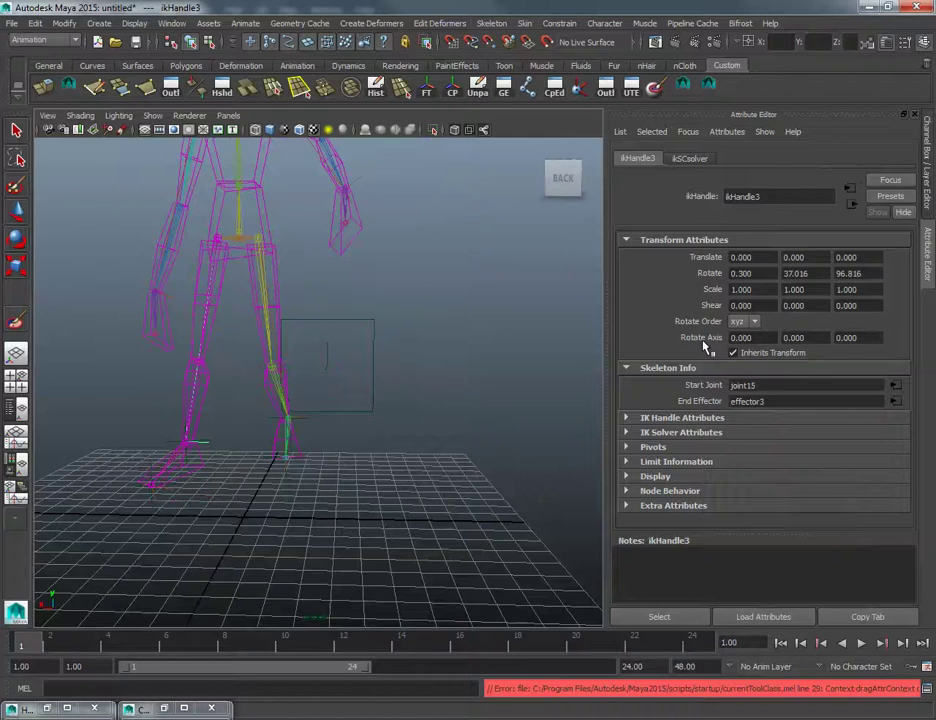
left_click(660, 432)
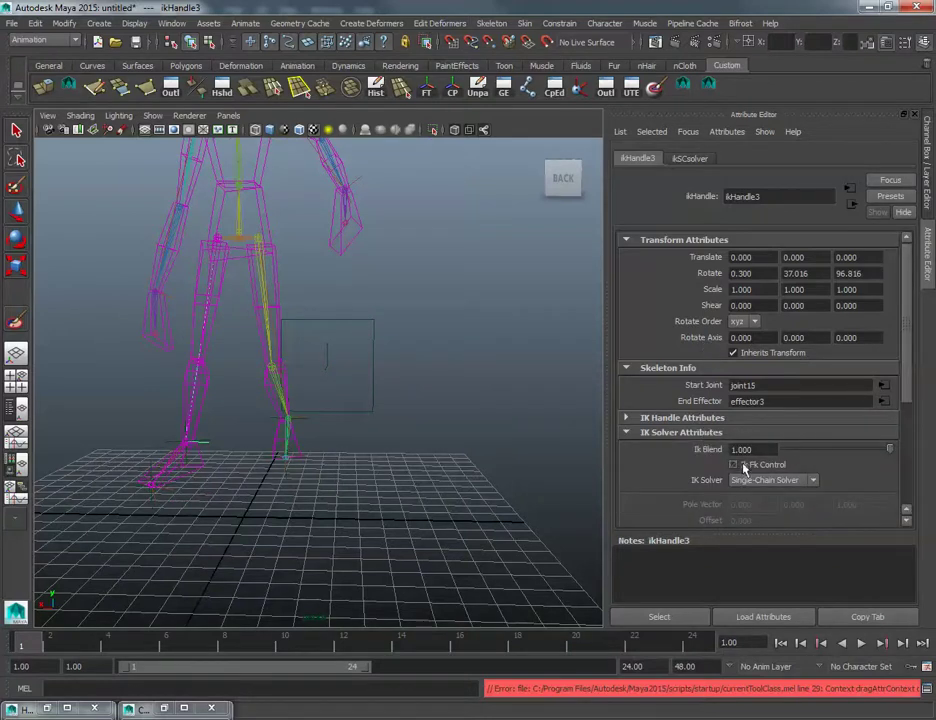
scroll(741, 470, "down", 5)
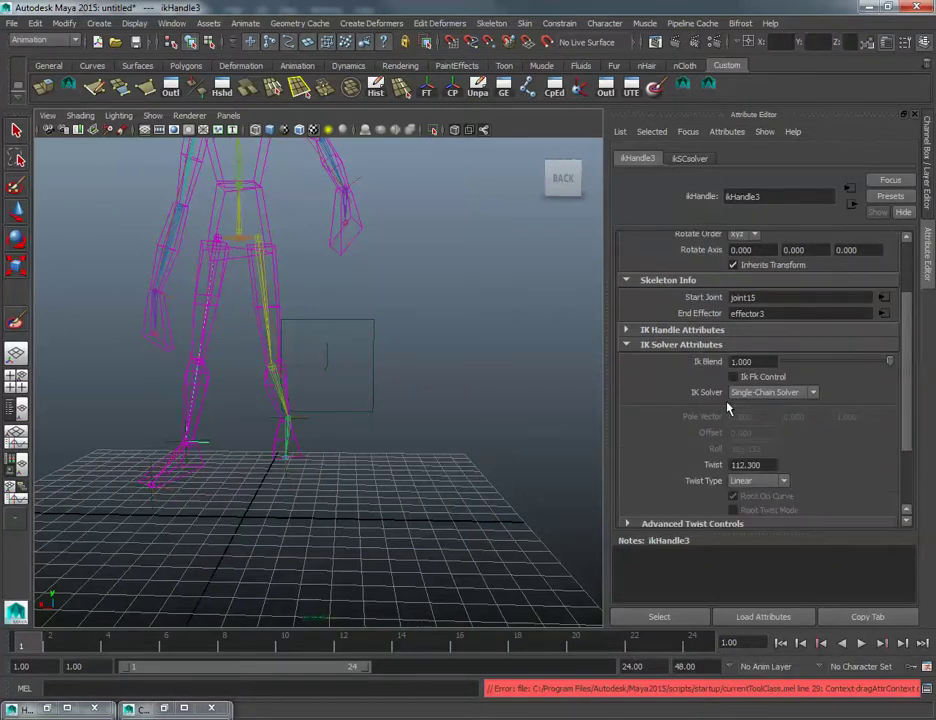
scroll(750, 418, "up", 1)
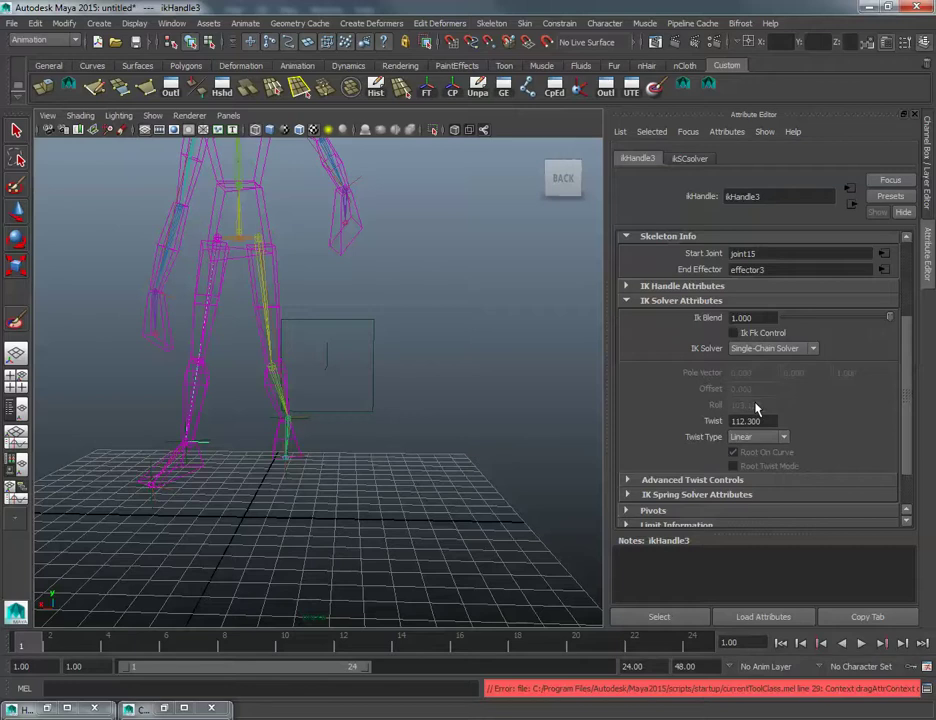
left_click(700, 286)
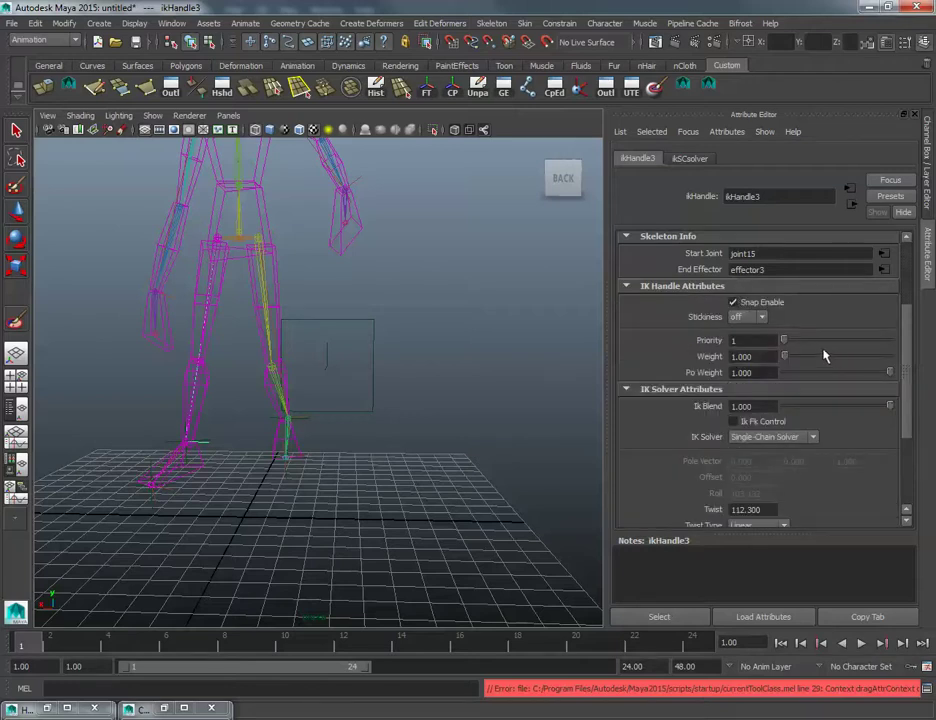
left_click(760, 437)
left_click(780, 460)
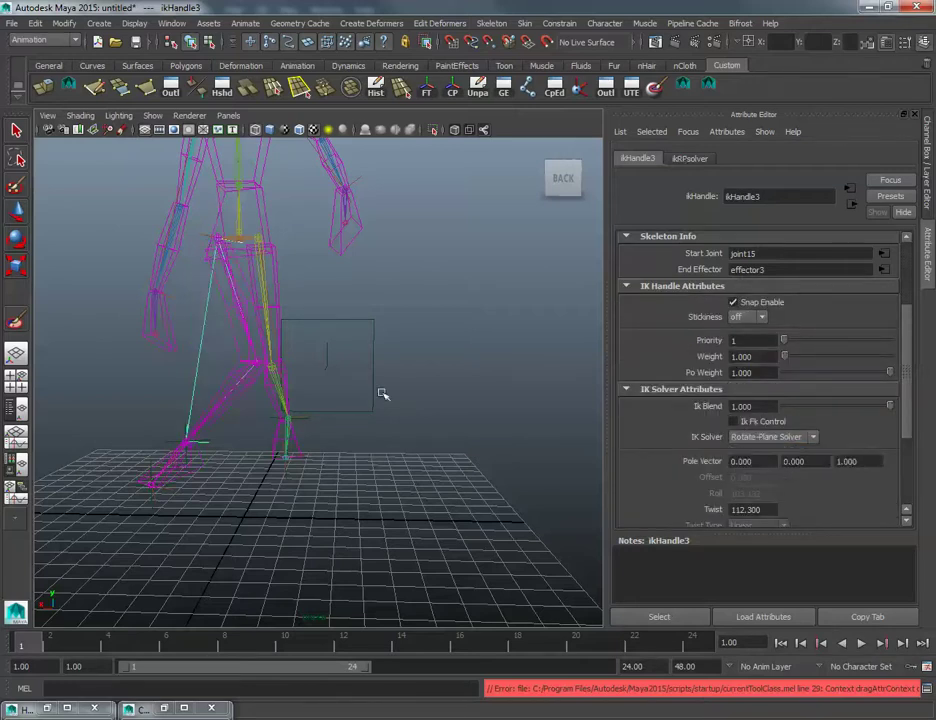
Step: Set the Twist of ikHandle3 to about 220 to swing the knee outward
right_click_drag(327, 386, 380, 388, "alt")
middle_click_drag(380, 388, 382, 408, "alt")
key("ctrl+a")
left_click(779, 336)
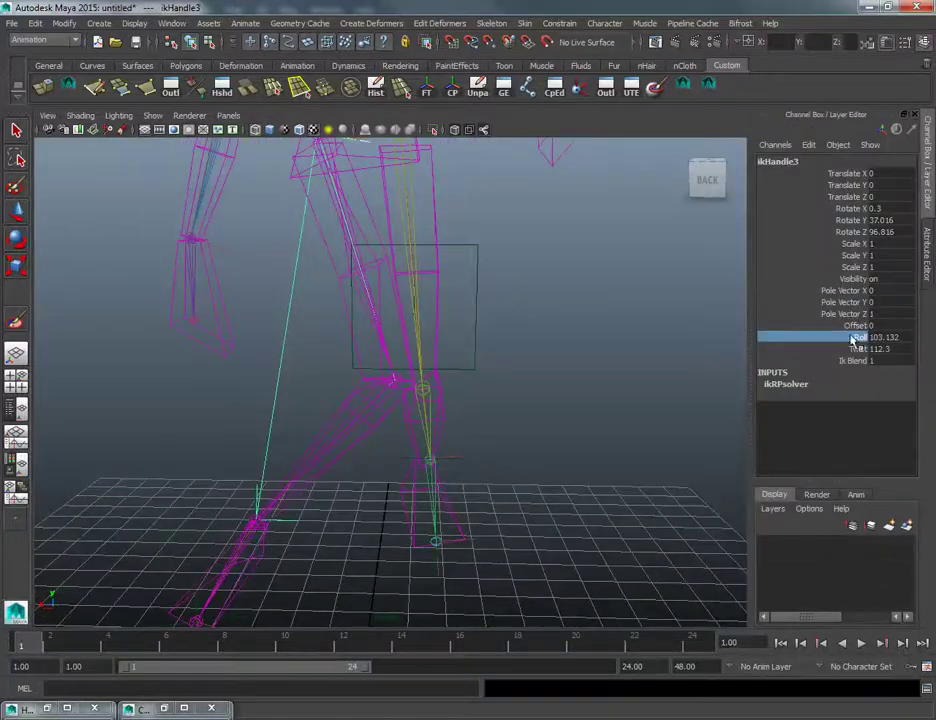
left_click(831, 350)
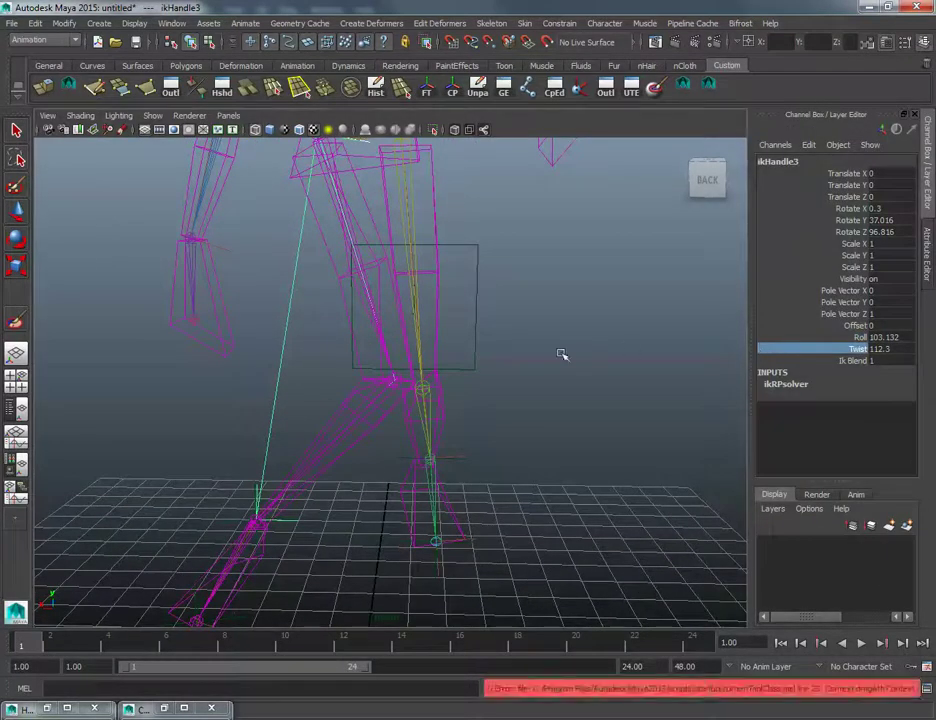
middle_click_drag(560, 355, 553, 380)
left_click_drag(553, 380, 399, 390, "alt")
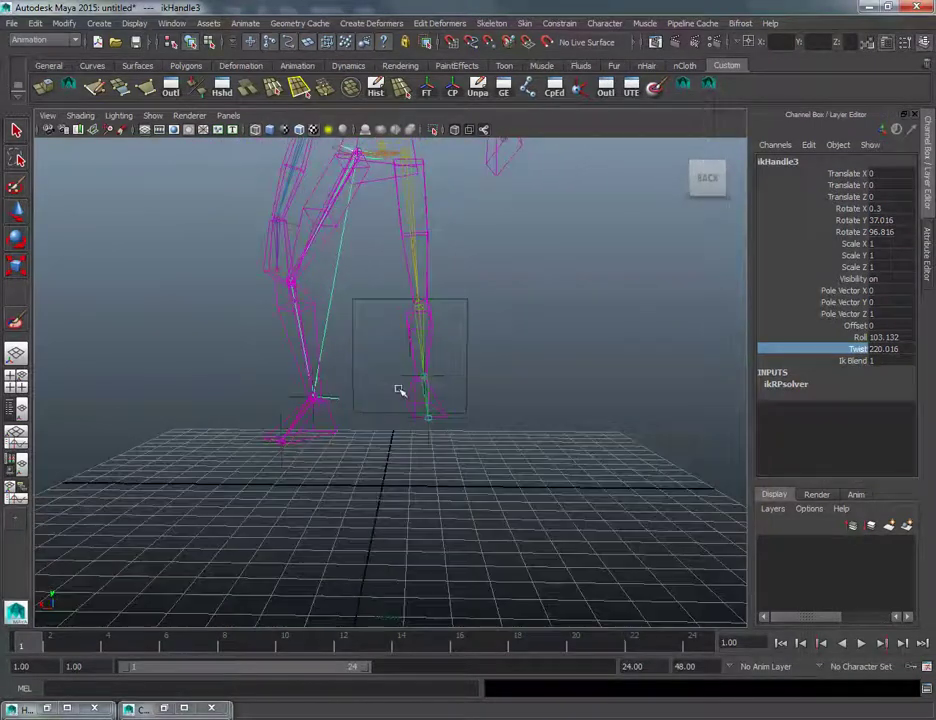
Step: Review the attributes of ikHandle3 and its IK Solver options, keeping Rotate-Plane Solver
key("ctrl+a")
scroll(760, 420, "down", 3)
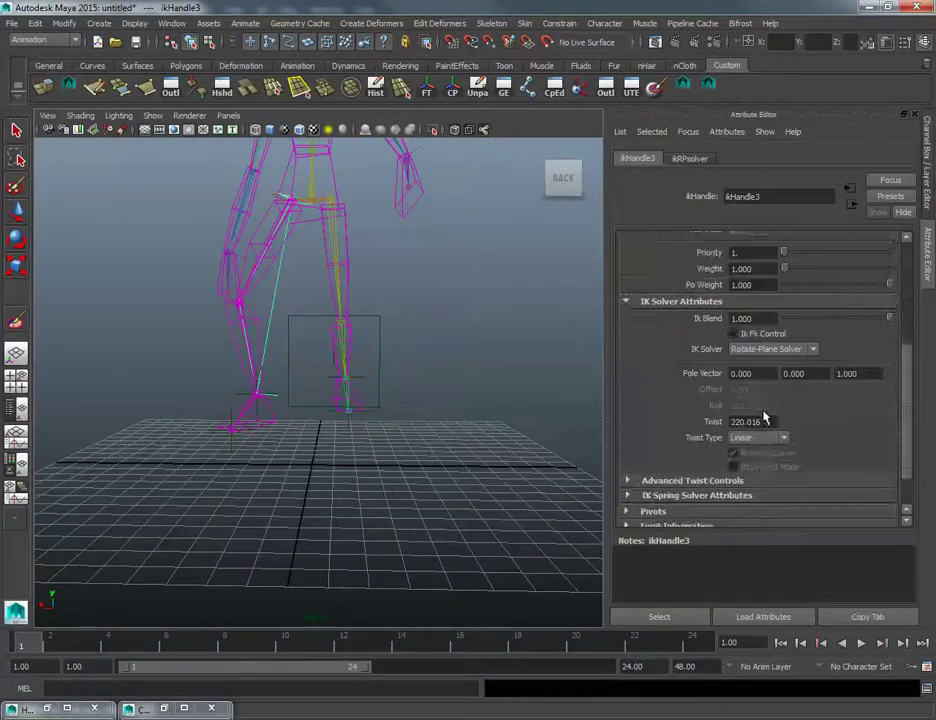
scroll(764, 416, "up", 7)
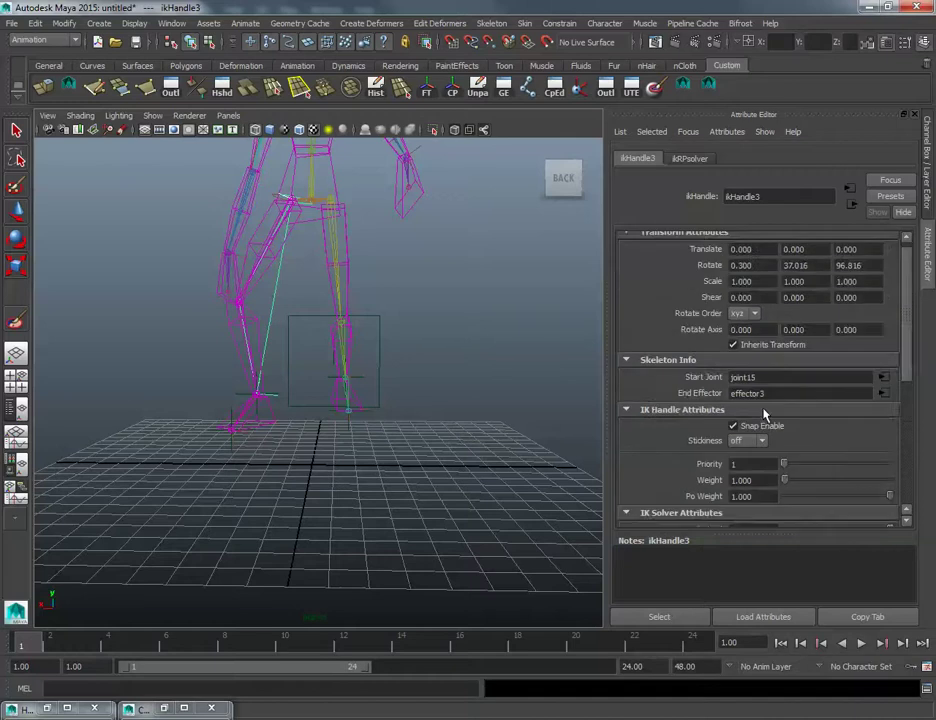
scroll(764, 415, "up", 1)
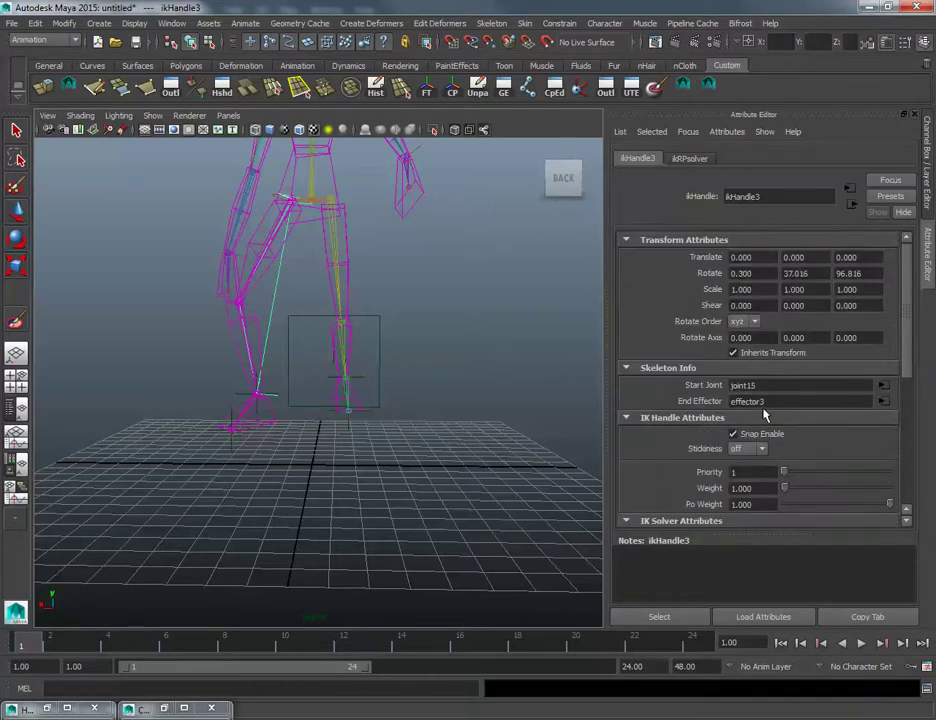
scroll(764, 414, "down", 3)
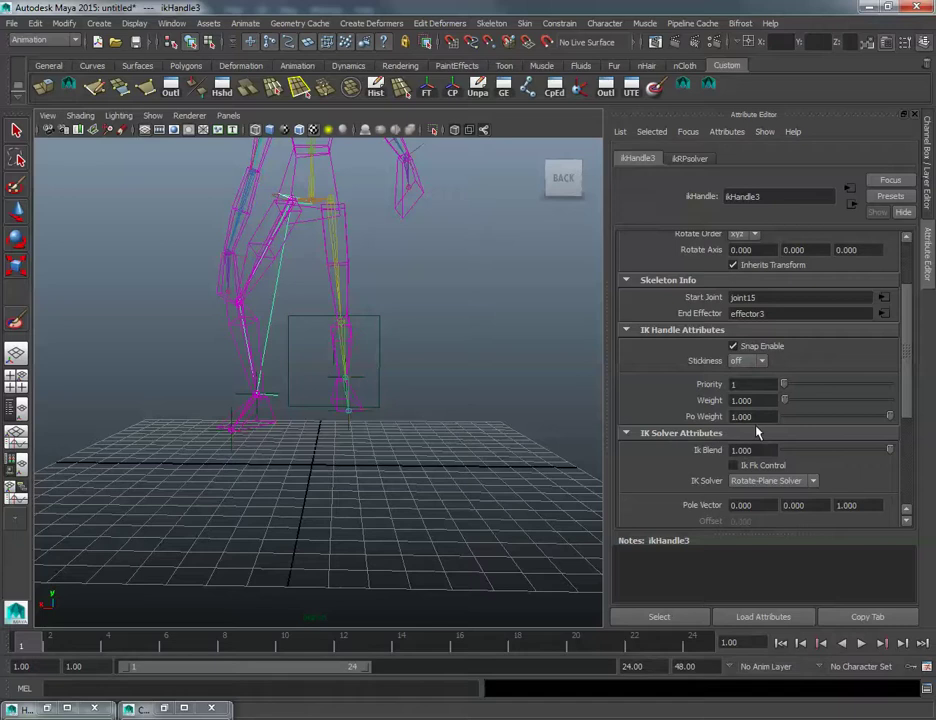
left_click(811, 484)
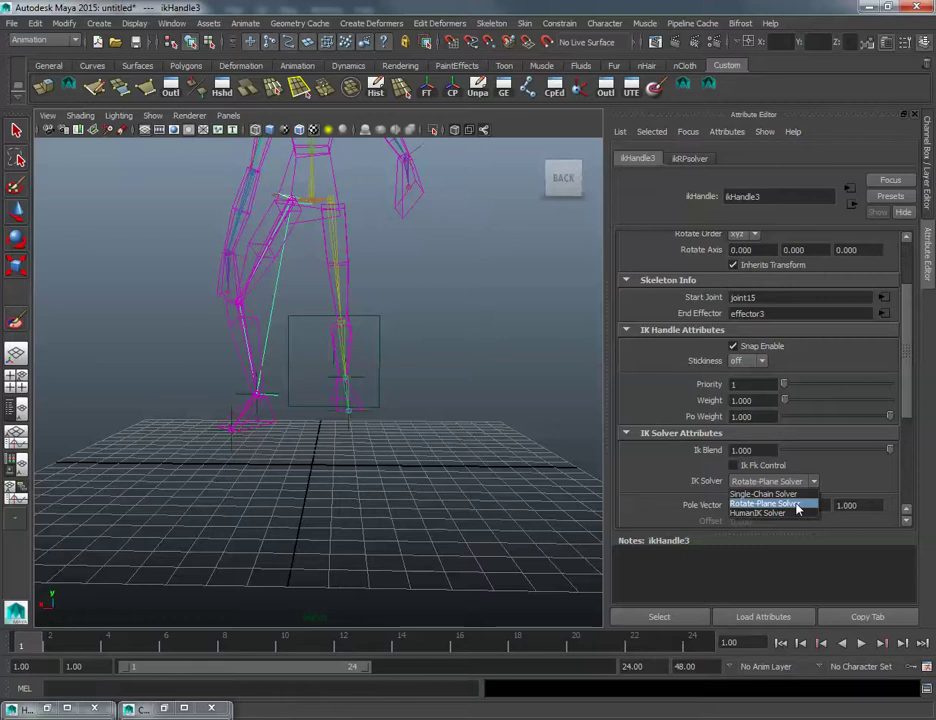
left_click(797, 506)
mouse_move(313, 376)
left_mouse_down("alt")
mouse_move(382, 357)
mouse_move(366, 359)
mouse_move(428, 359)
mouse_move(286, 359)
mouse_move(380, 359)
mouse_move(408, 389)
mouse_move(457, 382)
mouse_move(410, 291)
mouse_move(441, 274)
mouse_move(297, 371)
left_mouse_up("alt")
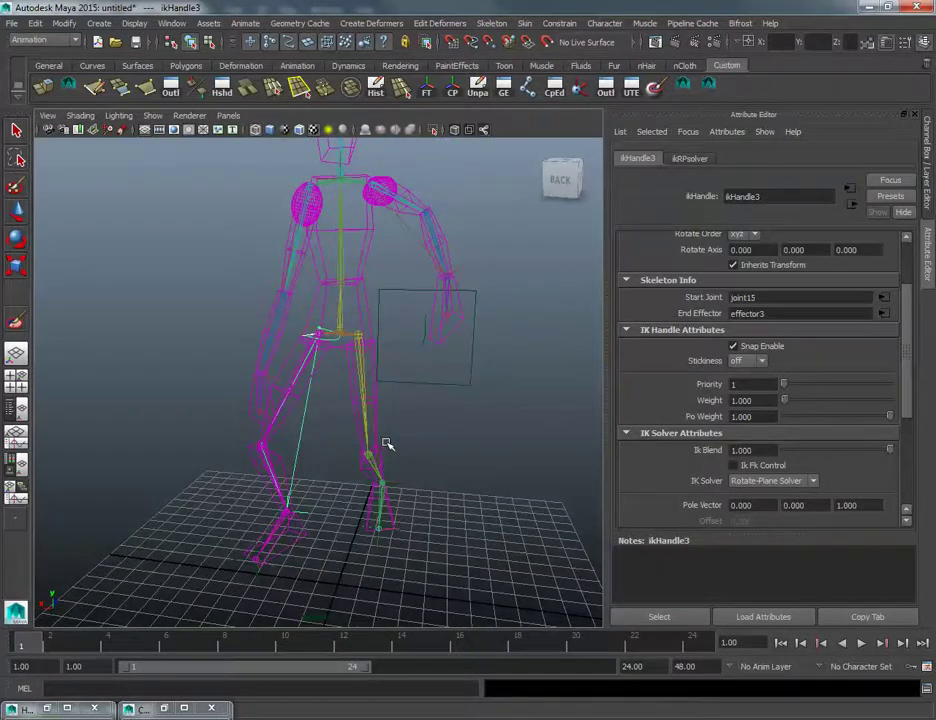
Step: Move the root joint joint1 to about Y 12.85, Z 1.73 to shift the hips
left_click_drag(423, 228, 382, 328, "alt")
left_click(426, 267)
key("w")
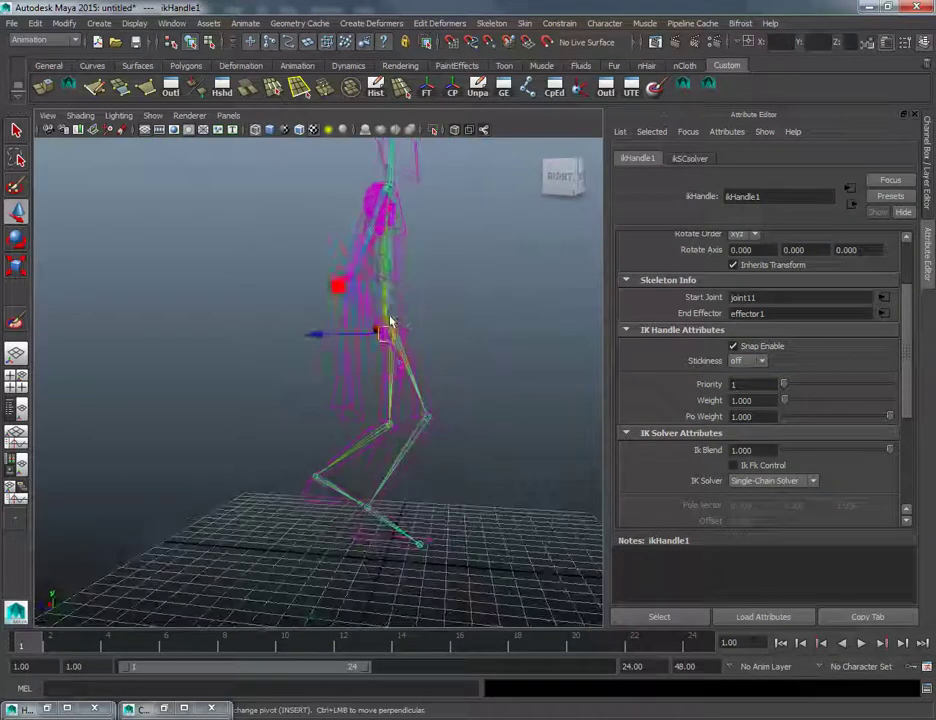
left_click(382, 324)
left_click_drag(324, 321, 288, 324)
left_click_drag(352, 328, 258, 319, "alt")
left_click_drag(319, 250, 321, 229)
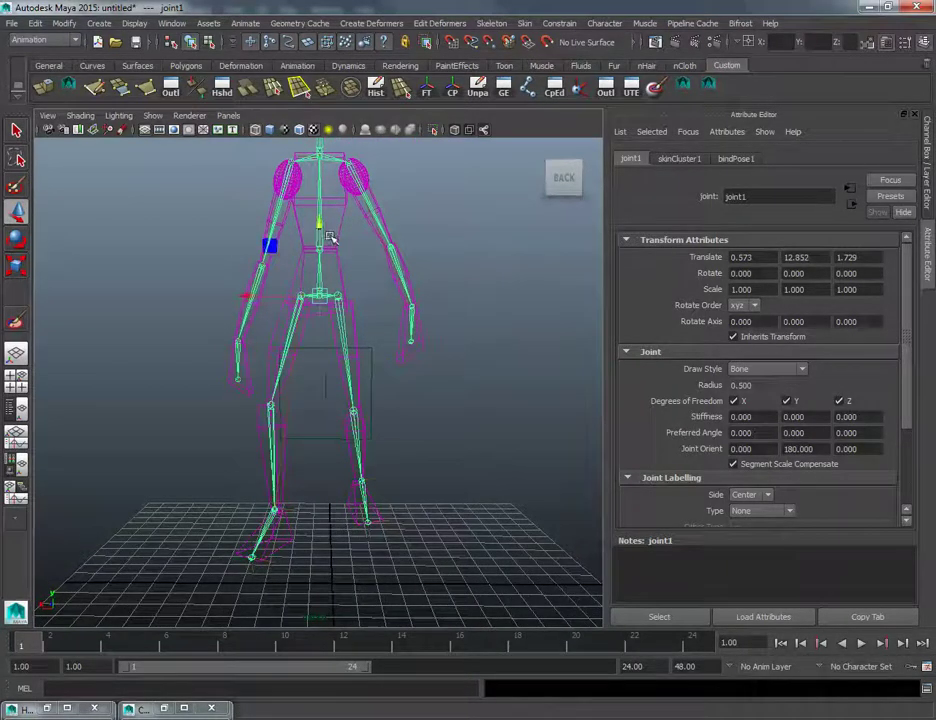
Step: In the side view, raise the ankle locator locator1 slightly and shift it a little toward the toe
left_click_drag(360, 300, 307, 445, "alt")
key("space")
key("space")
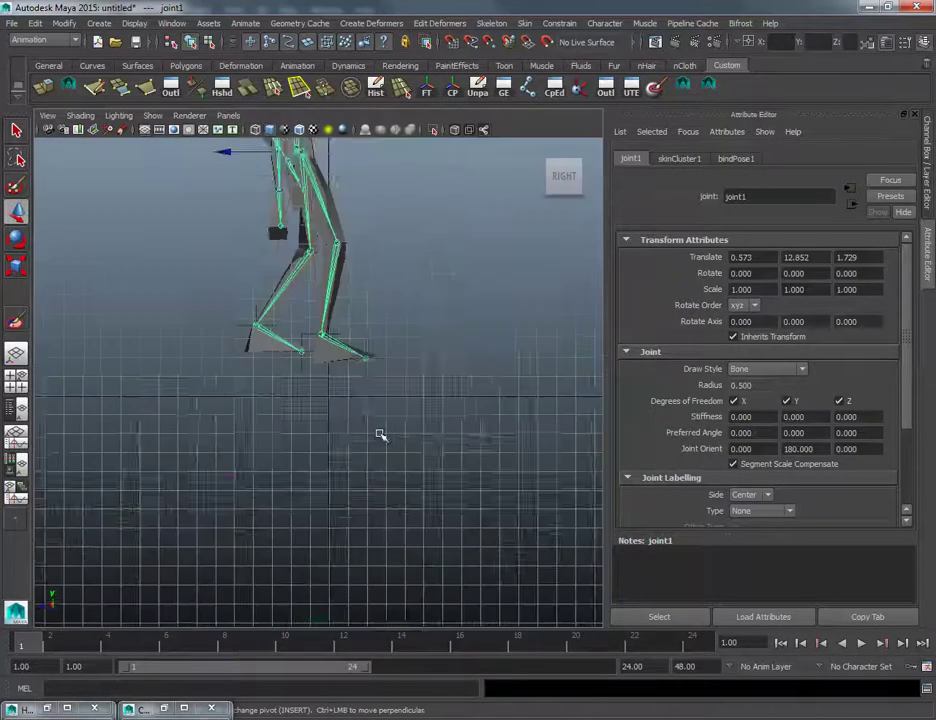
right_click_drag(380, 435, 420, 430, "alt")
middle_click_drag(420, 430, 424, 467, "alt")
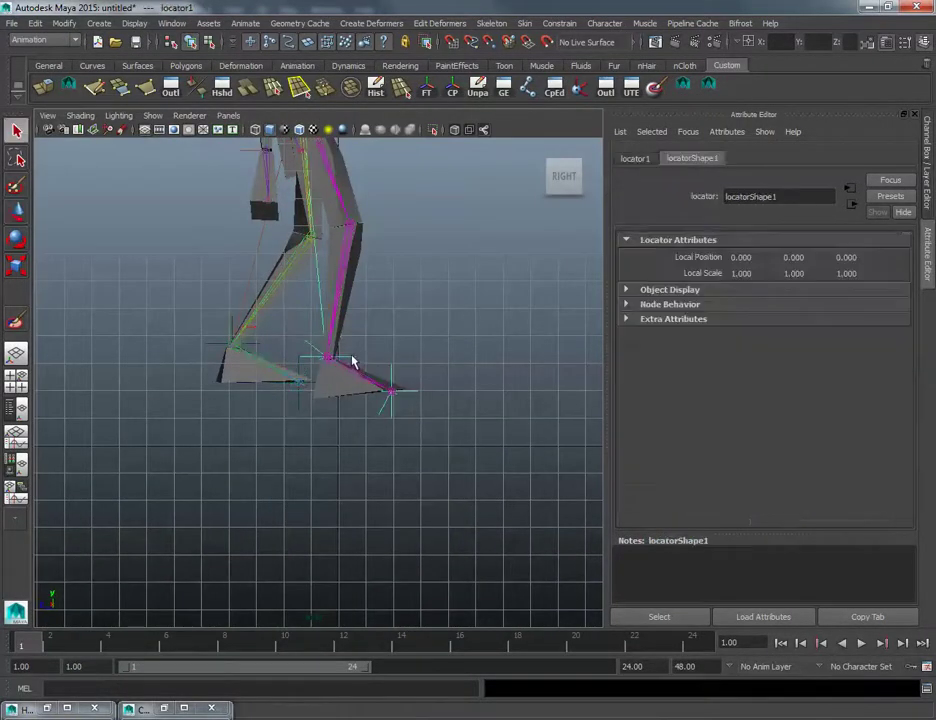
key("w")
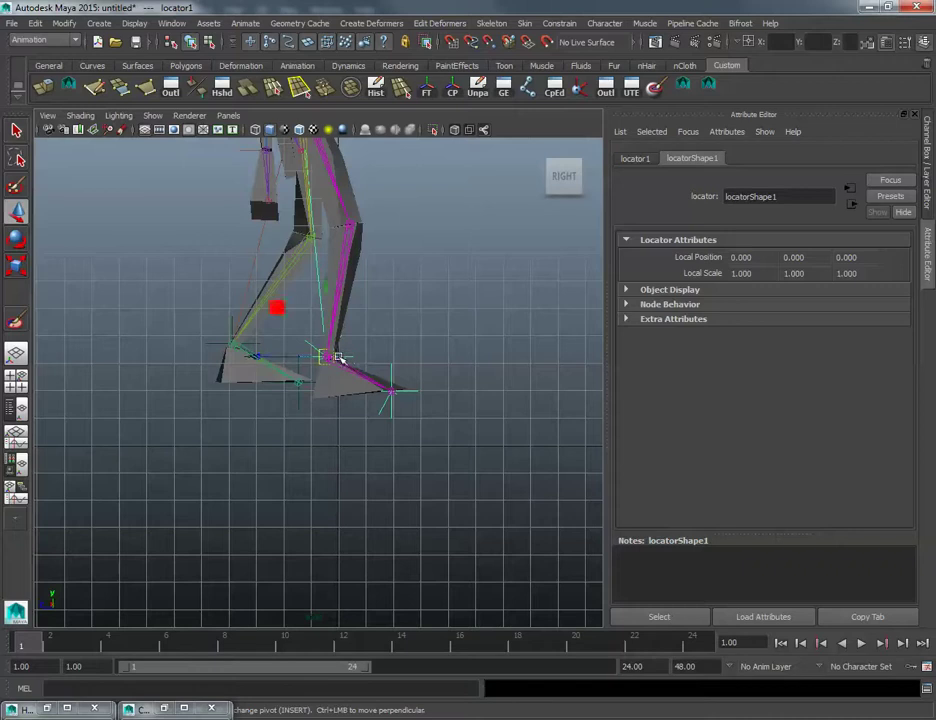
left_click_drag(330, 357, 337, 342)
Step: Set the Twist of the ankle IK handle ikHandle3 to about 209.7
middle_click_drag(446, 318, 432, 455, "alt")
key("space")
key("space")
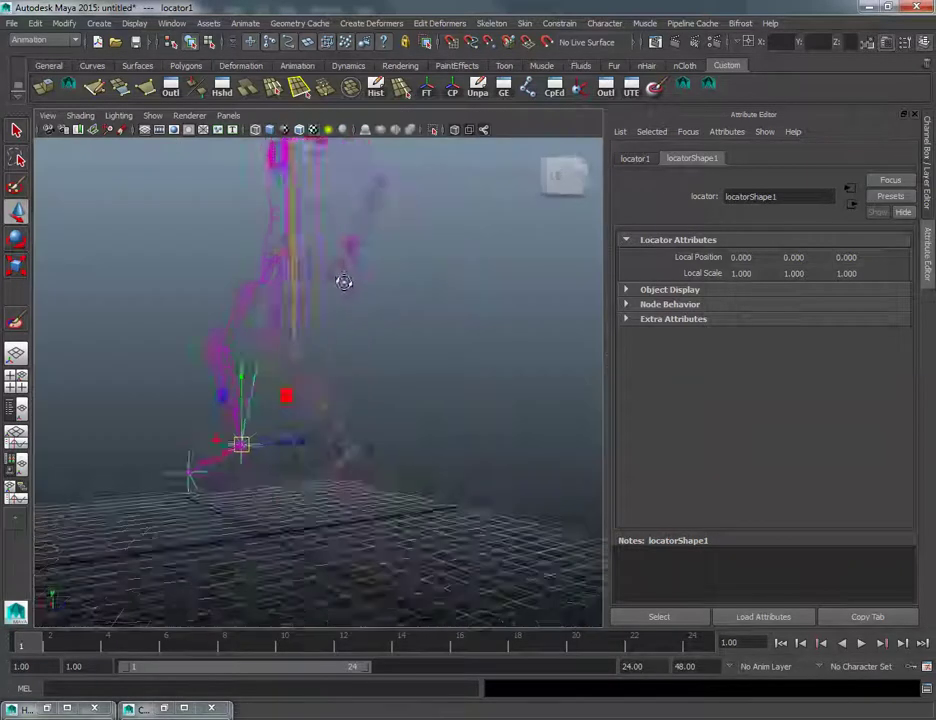
left_click_drag(340, 280, 370, 305, "alt")
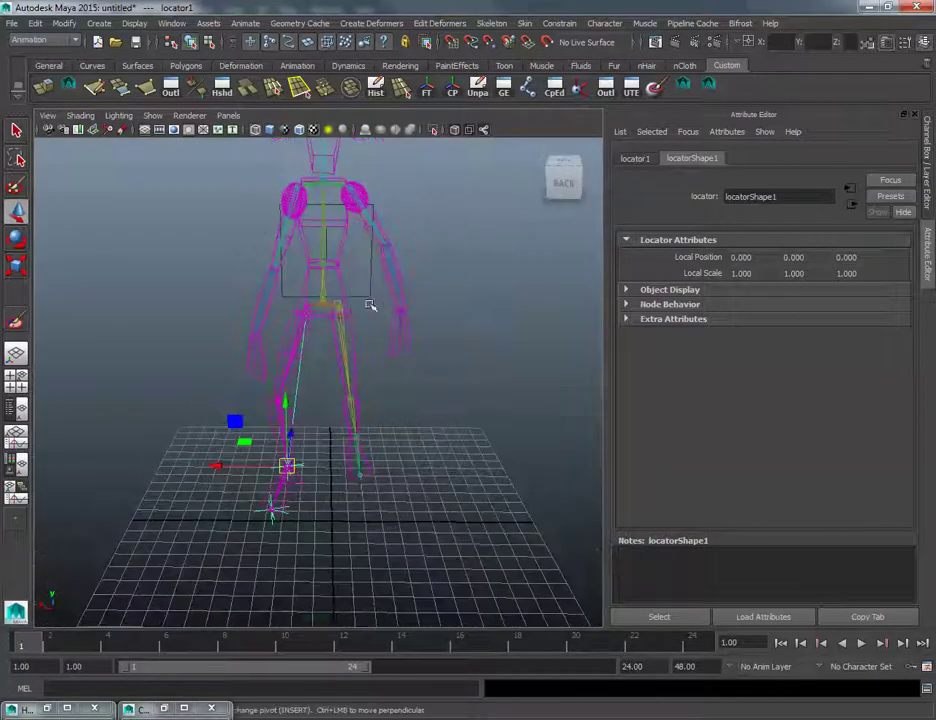
left_click(325, 304)
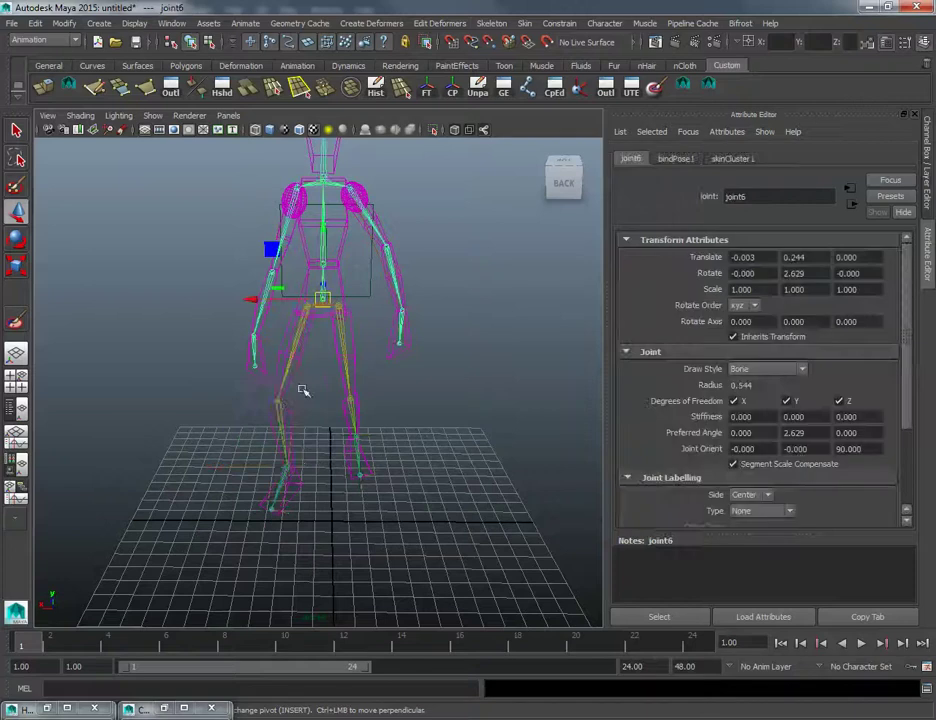
left_click(286, 467)
scroll(305, 453, "up", 2)
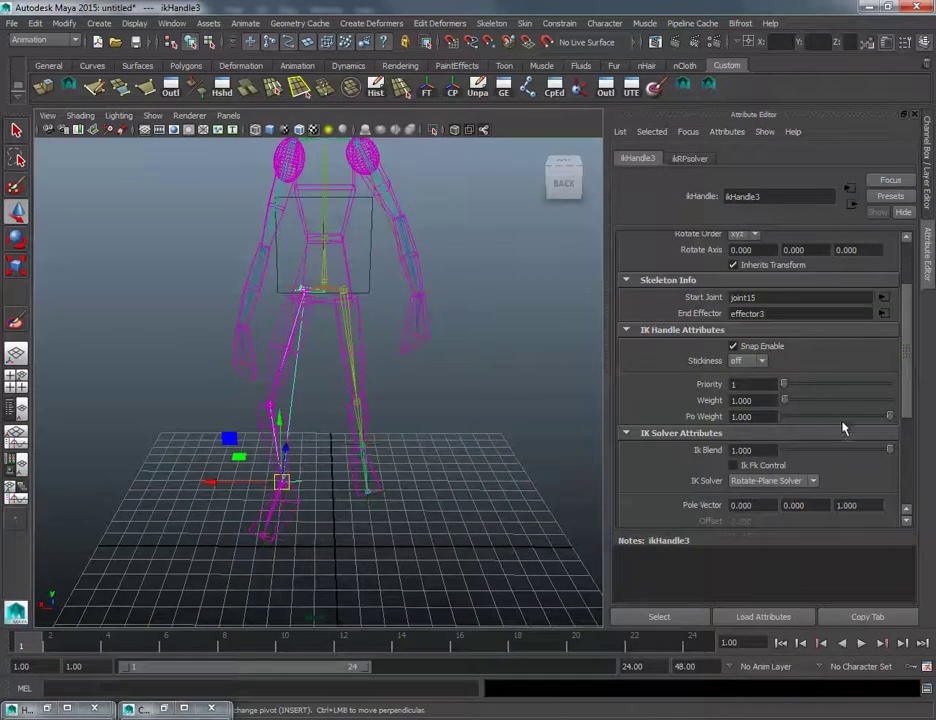
key("ctrl+a")
left_click(850, 349)
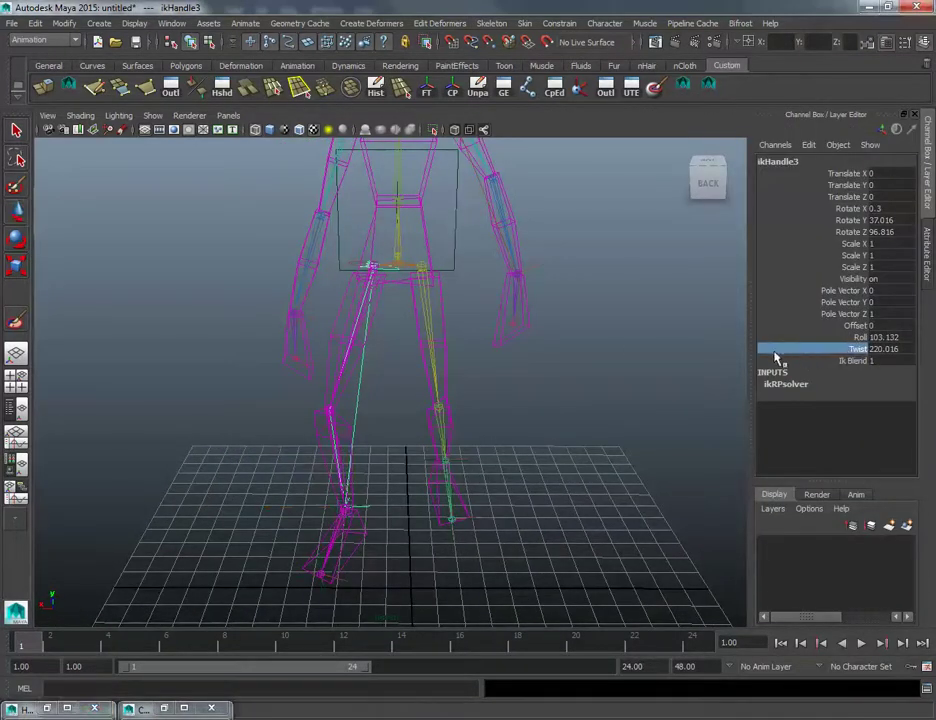
middle_click_drag(660, 352, 624, 357)
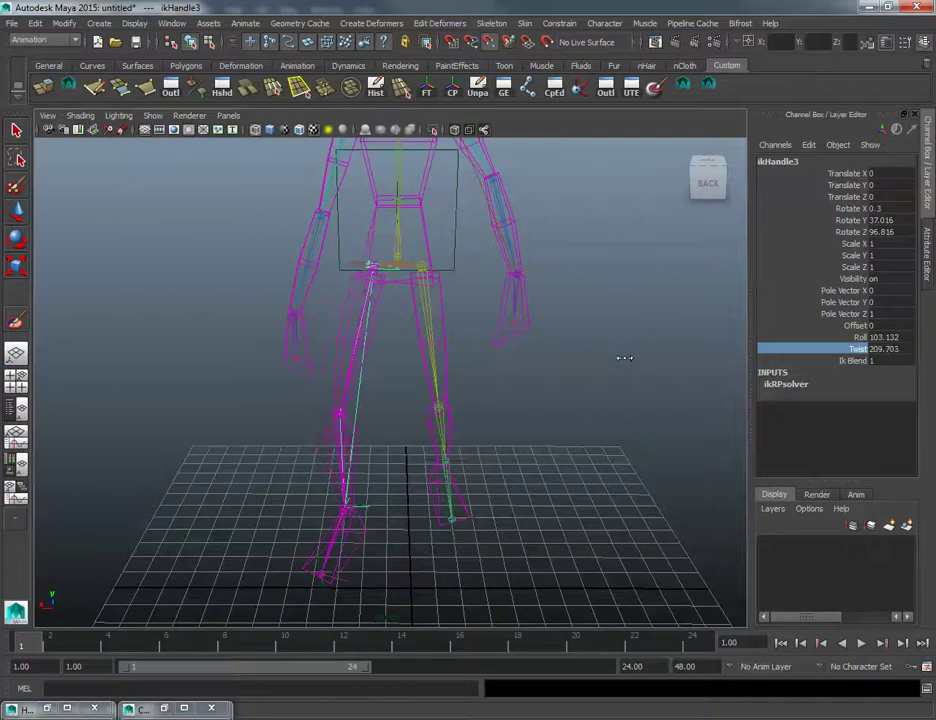
Step: Pose the arm by moving the wrist IK handle ikHandle2 to about X 4.26, Y 11.78, Z 1.30
left_click_drag(624, 357, 436, 391, "alt")
left_click(380, 395)
key("w")
key("ctrl+z")
left_click_drag(414, 387, 432, 361)
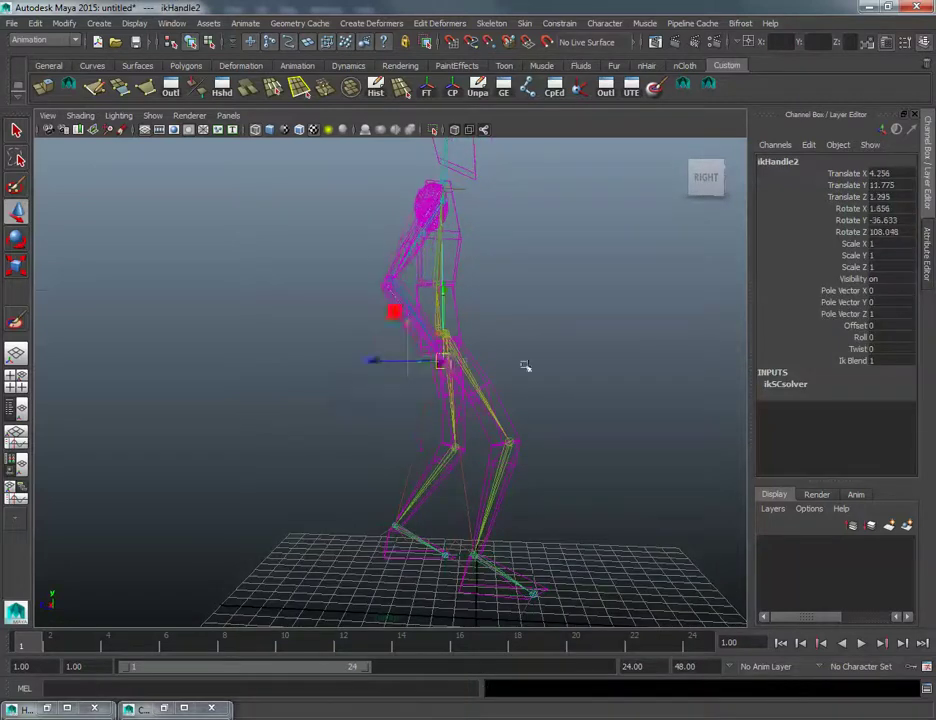
Step: Bend the torso by moving the spine IK handle ikHandle7 at the base of the neck
left_click_drag(526, 368, 355, 378, "alt")
left_click_drag(561, 363, 409, 288, "alt")
left_click_drag(403, 211, 430, 230)
left_click_drag(456, 234, 414, 232, "alt")
left_click_drag(390, 217, 380, 225)
left_click_drag(384, 259, 654, 246, "alt")
left_click_drag(455, 289, 449, 295, "alt")
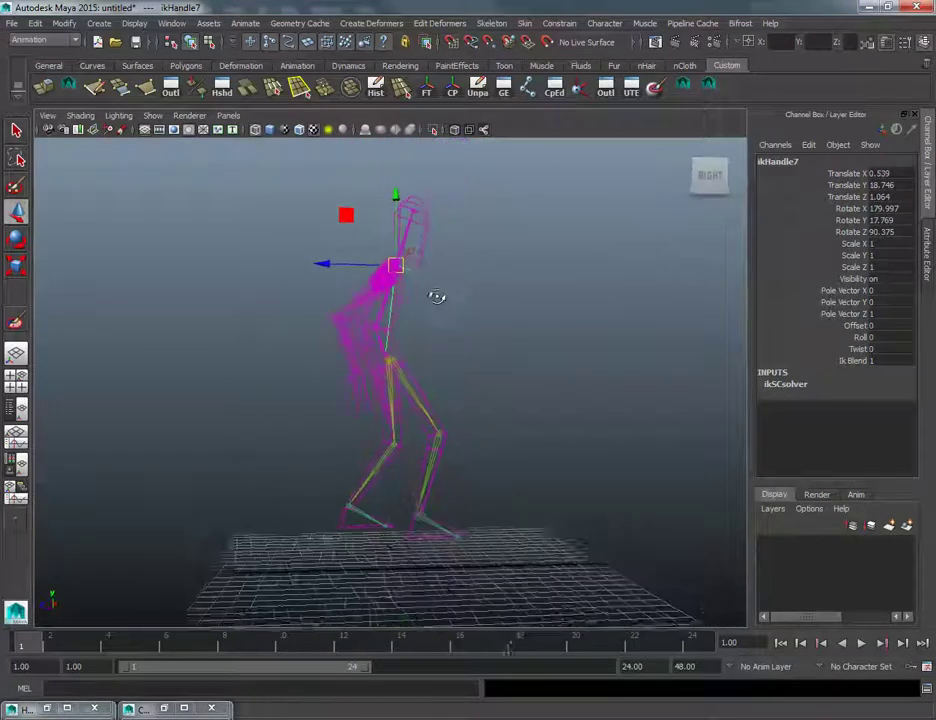
left_click_drag(397, 267, 397, 319)
Step: Rotate the head joint joint9 to about -31.1 in X and 15.8 in Y
left_click(433, 307)
key("e")
key("ctrl+z")
left_click_drag(480, 328, 449, 334)
right_click_drag(449, 334, 516, 374, "alt")
left_click_drag(517, 375, 491, 378, "alt")
Step: Rename the head joint joint9 as Head
key("q")
left_click_drag(488, 292, 451, 315, "alt")
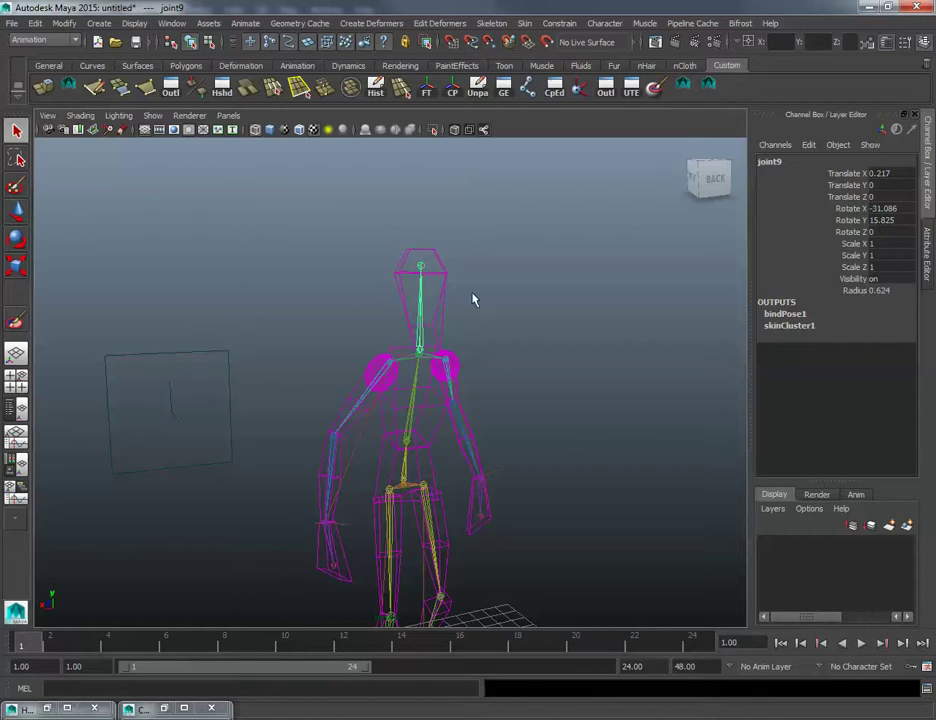
double_click(788, 161)
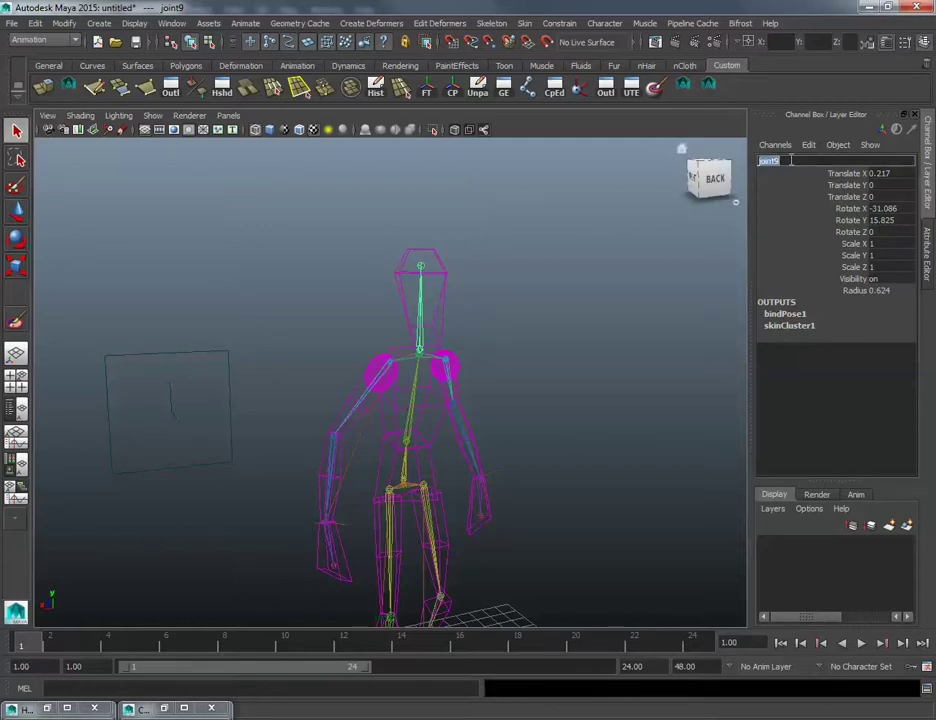
type("Head")
key("Return")
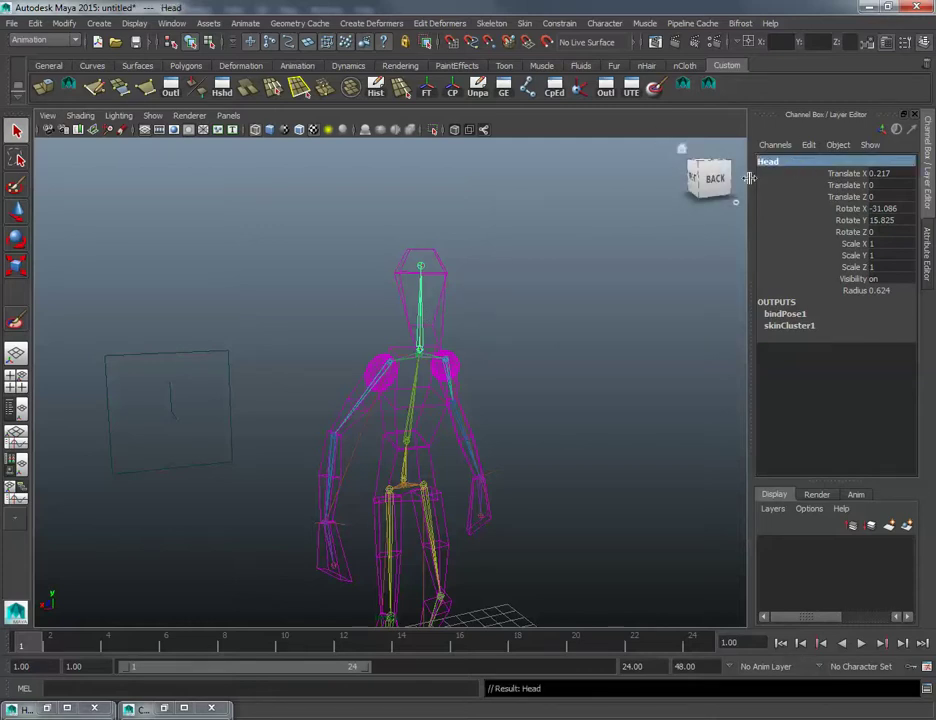
Step: Bring up the Component Editor's smooth skin weights and select all the head vertices of the body mesh, vtx[466:477]
left_click(164, 708)
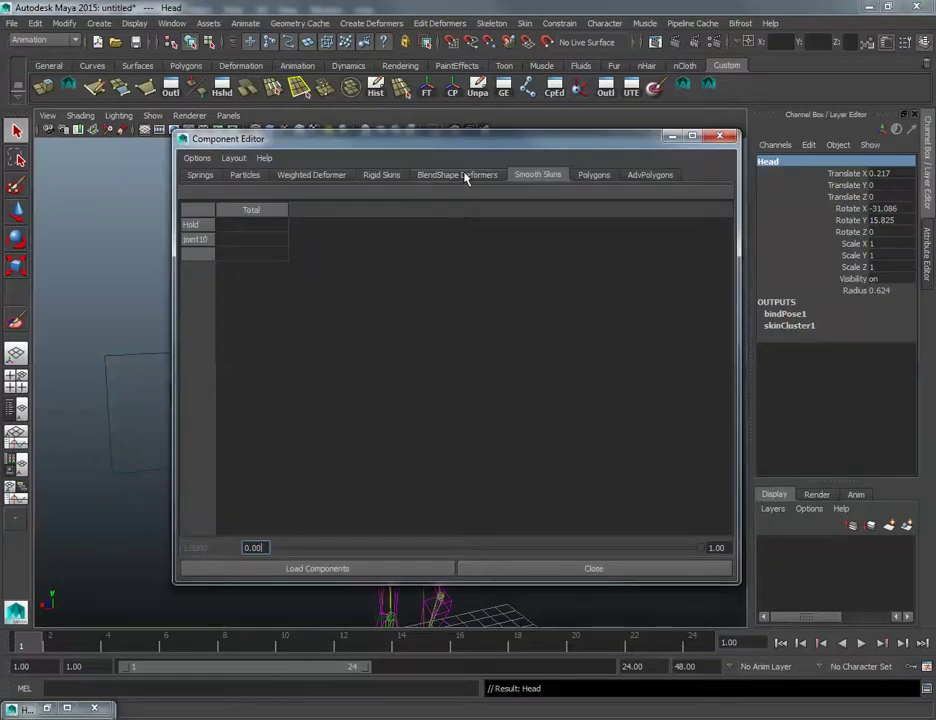
left_click_drag(445, 147, 788, 152)
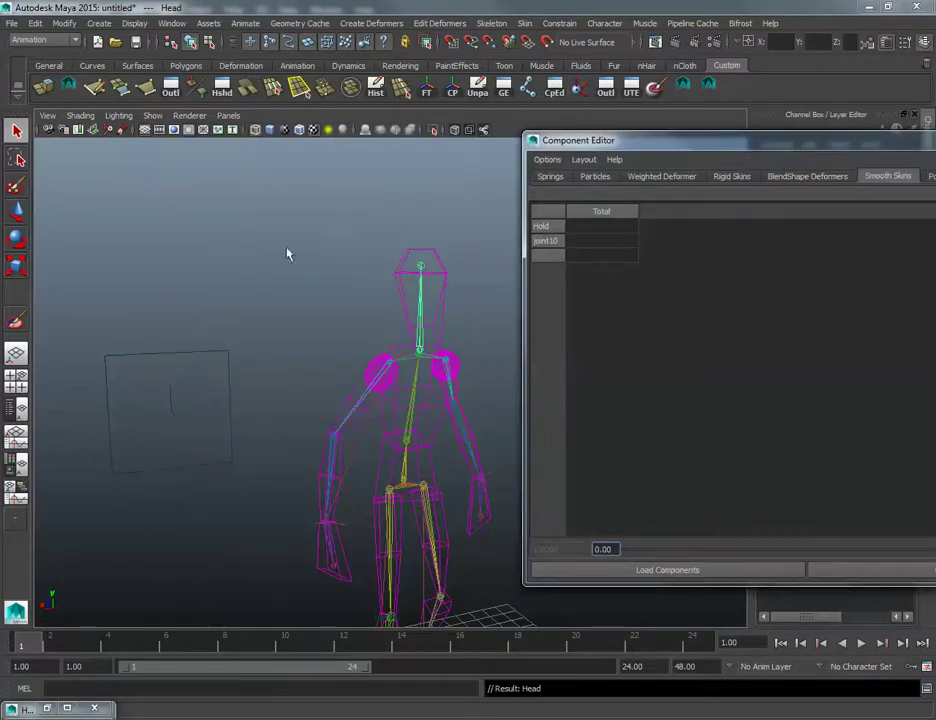
right_click(406, 259)
right_click_drag(406, 259, 350, 255)
left_click_drag(376, 238, 472, 262)
key("shift+period")
key("shift+period")
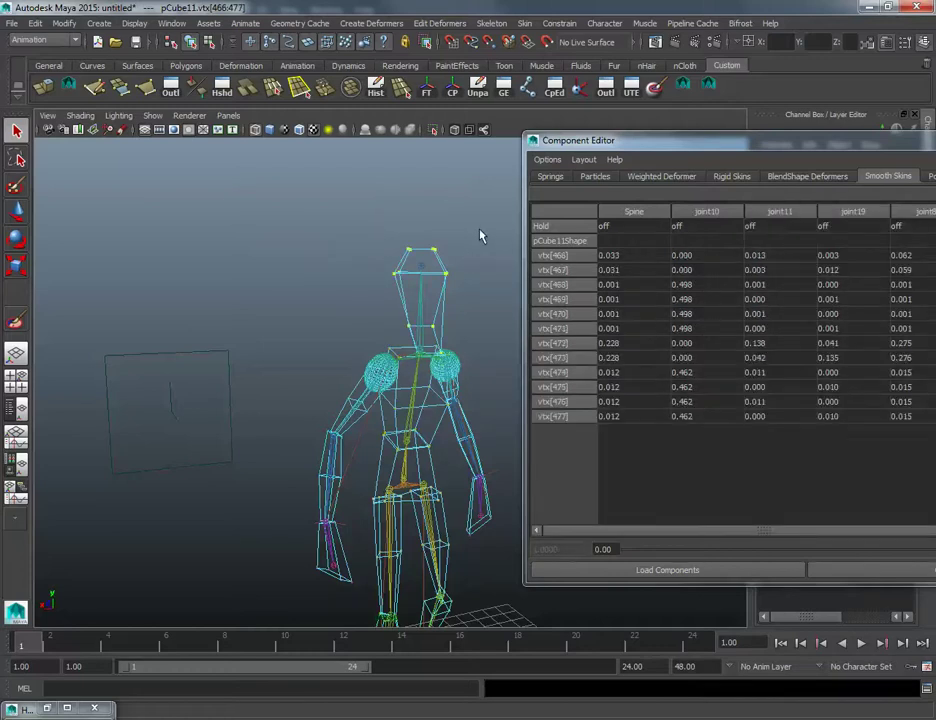
Step: Look over the head vertices' weights and reopen the Component Editor to refresh its joint names
left_click_drag(695, 149, 299, 151)
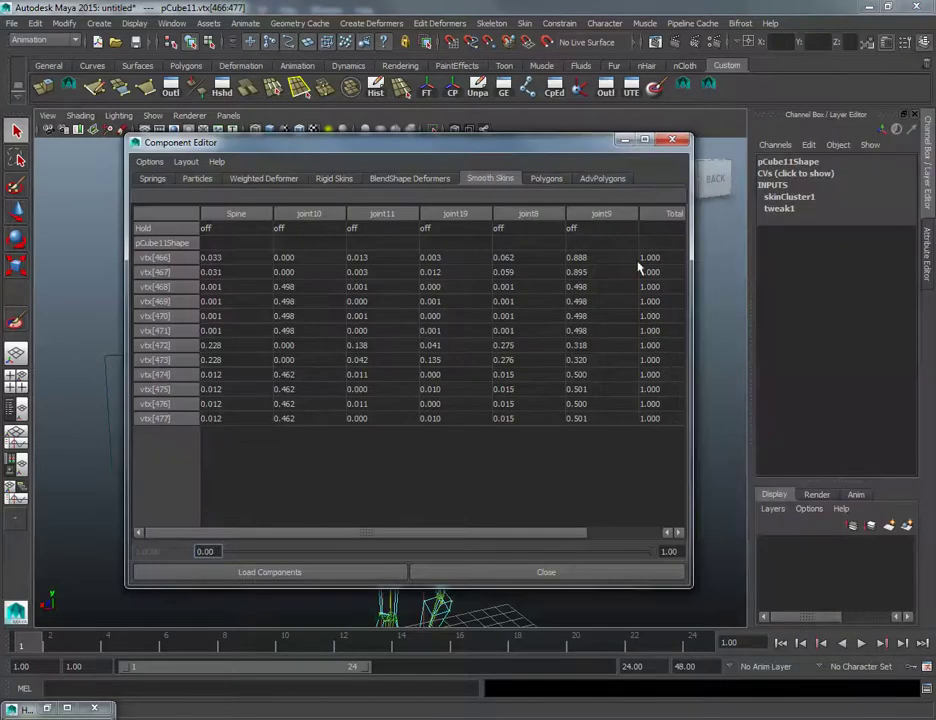
left_click_drag(501, 537, 278, 513)
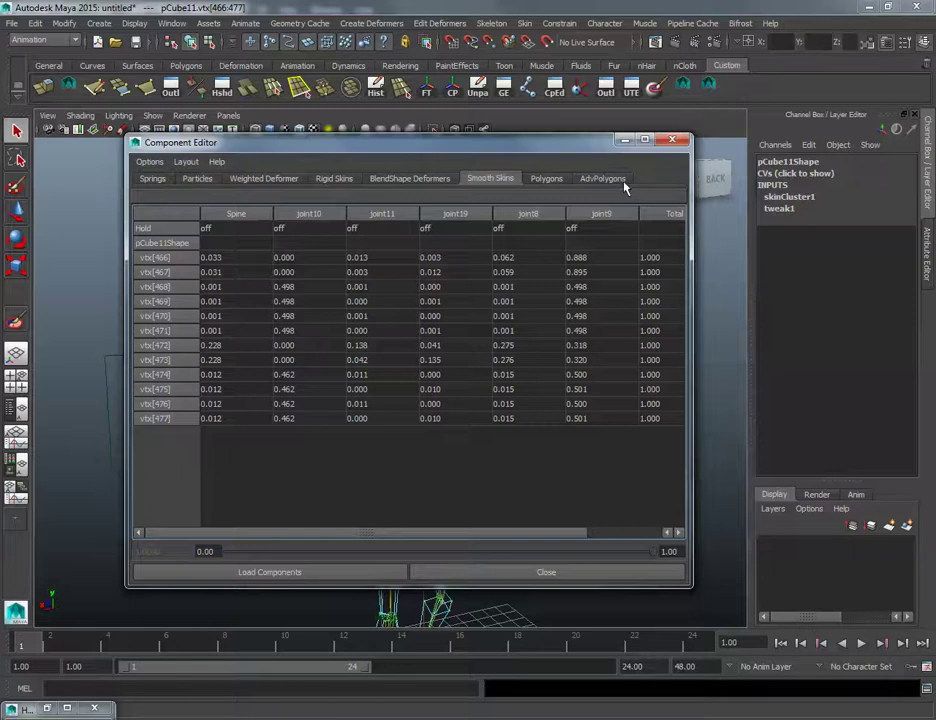
left_click(676, 142)
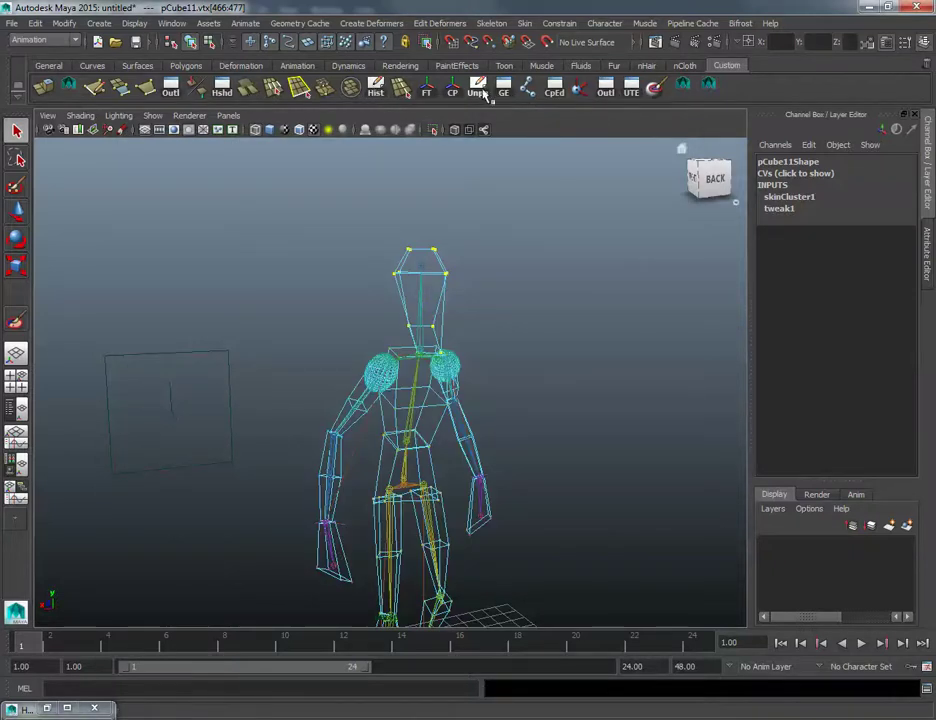
left_click(554, 91)
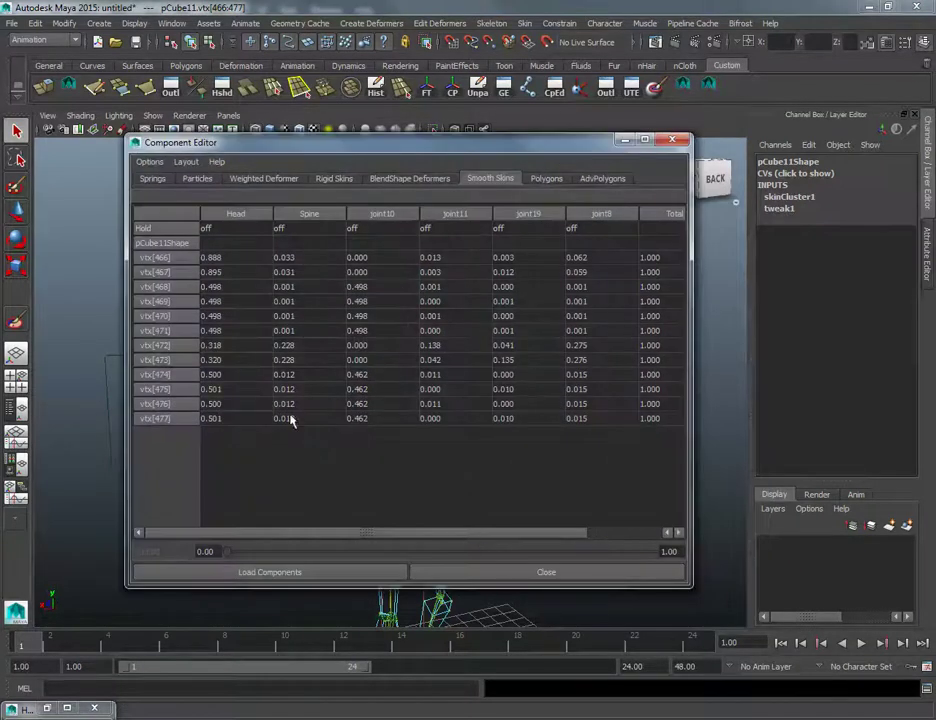
Step: Set the Head joint's weight to 1 for all selected vertices, 466 to 477, and minimize the Component Editor
left_click_drag(235, 258, 243, 418)
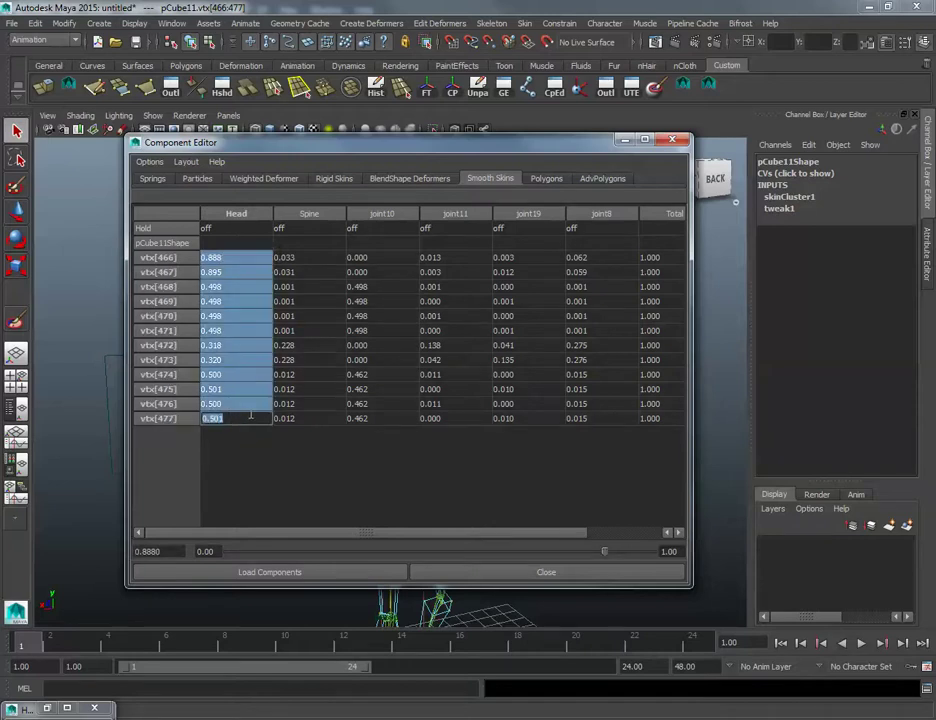
type("1")
key("Return")
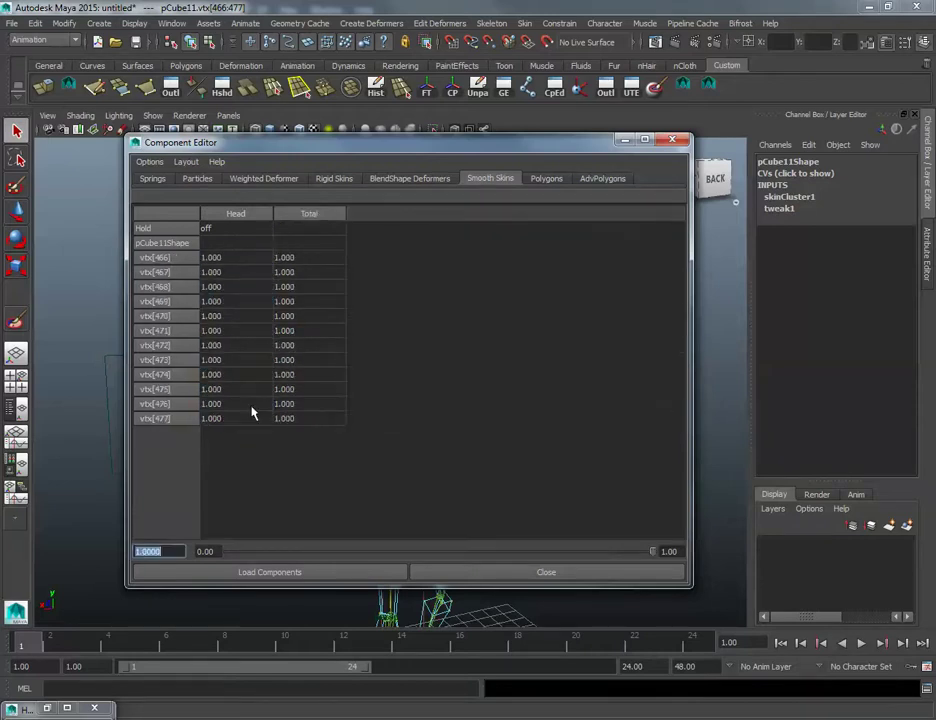
left_click(626, 137)
scroll(474, 332, "up", 3)
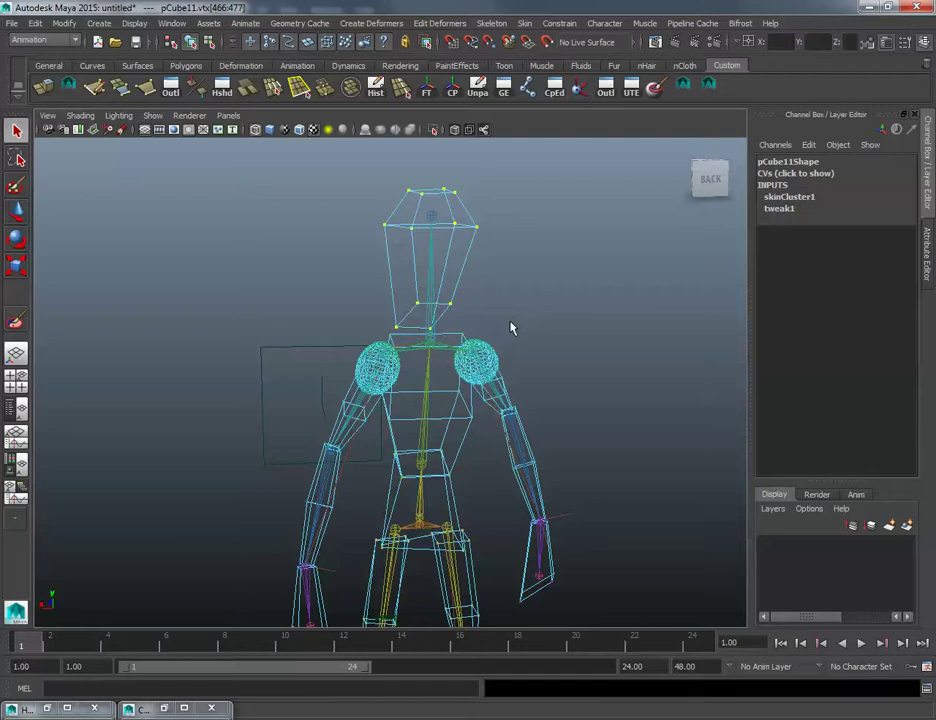
Step: Undo the last edit and reapply a Head weight of 1 to vertices 466 to 477 in the Component Editor
key("ctrl+z")
left_click_drag(510, 327, 413, 355, "alt")
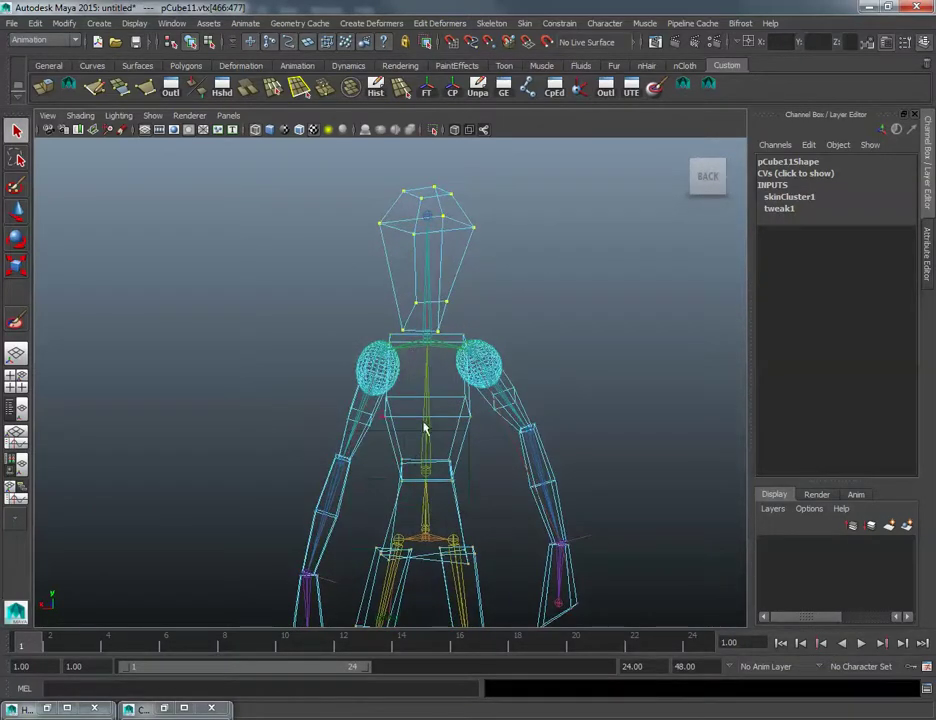
left_click(165, 709)
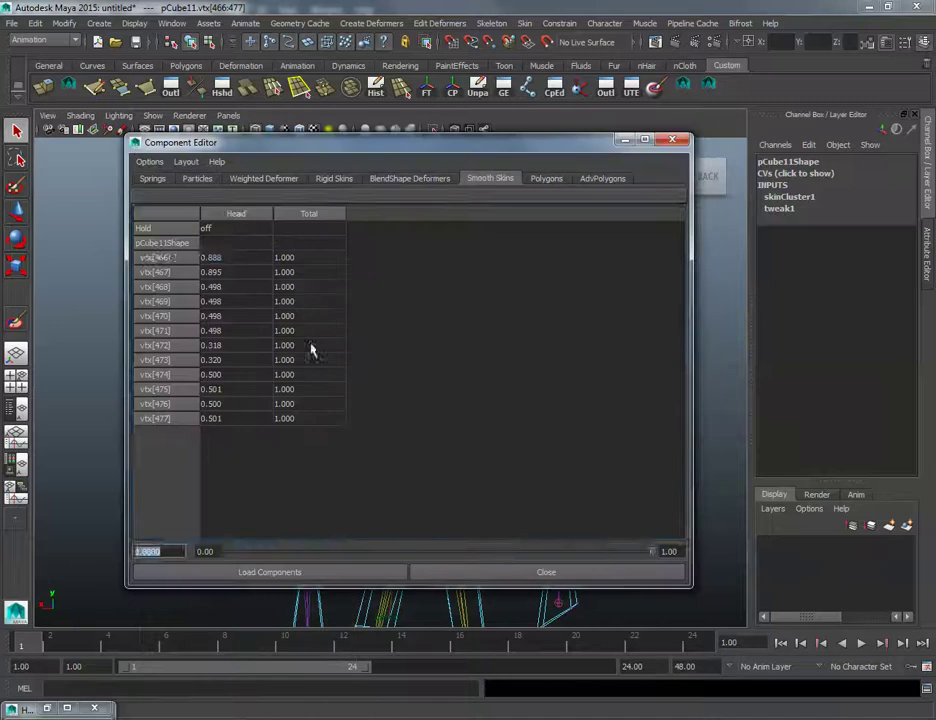
left_click(235, 258)
left_click(244, 420, "shift")
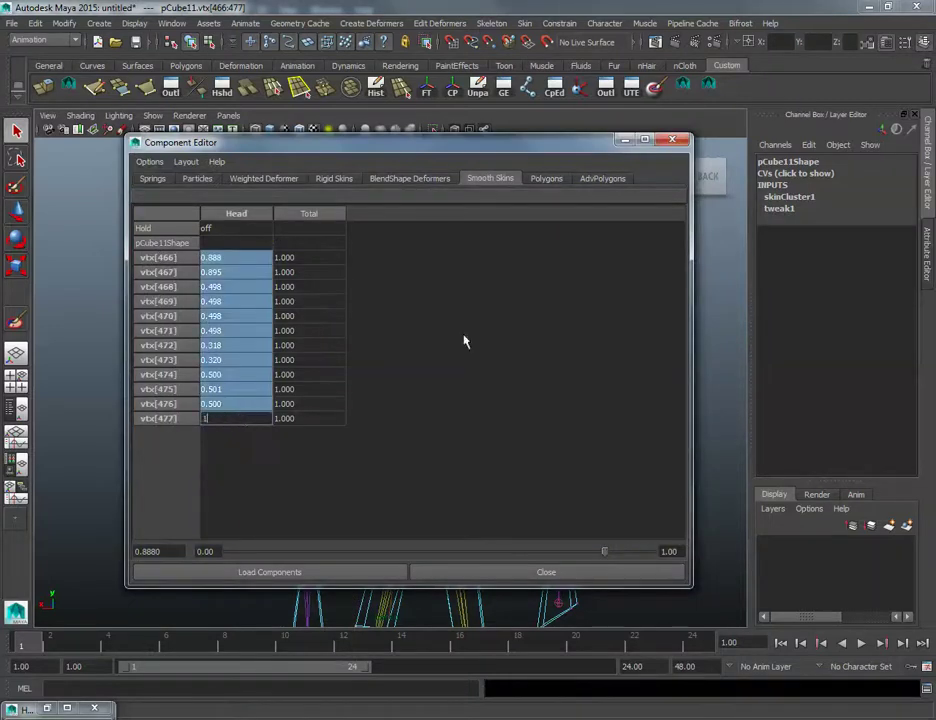
key("Return")
left_click(625, 140)
Step: Return to object selection mode, deselect the body mesh, and display the character shaded
left_click_drag(431, 377, 493, 382, "alt")
left_click(190, 42)
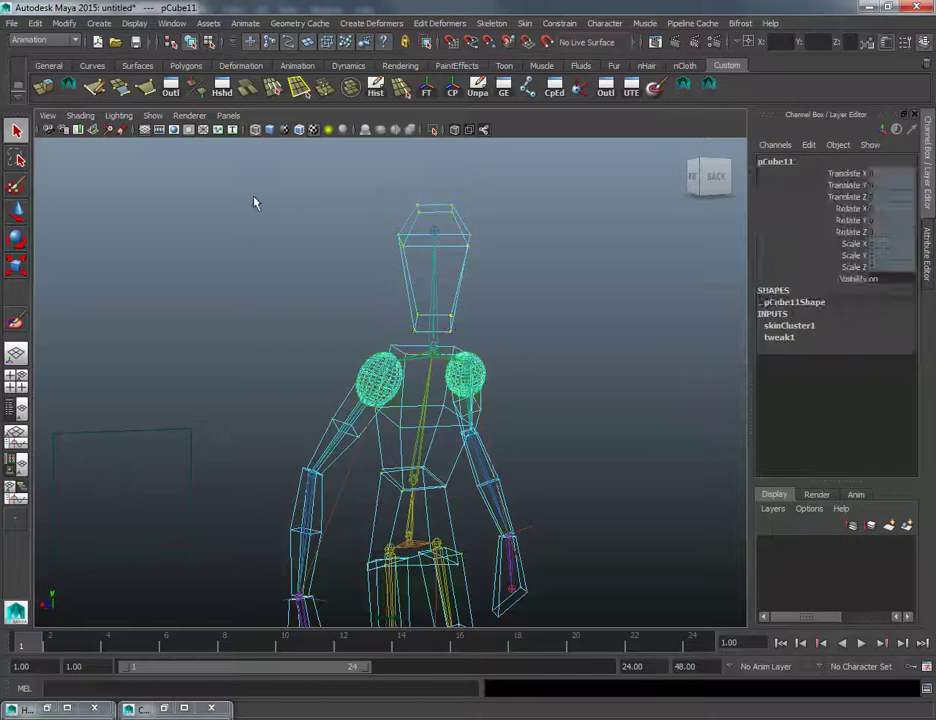
left_click(254, 202)
scroll(466, 369, "down", 2)
middle_click_drag(456, 364, 445, 288, "alt")
key("5")
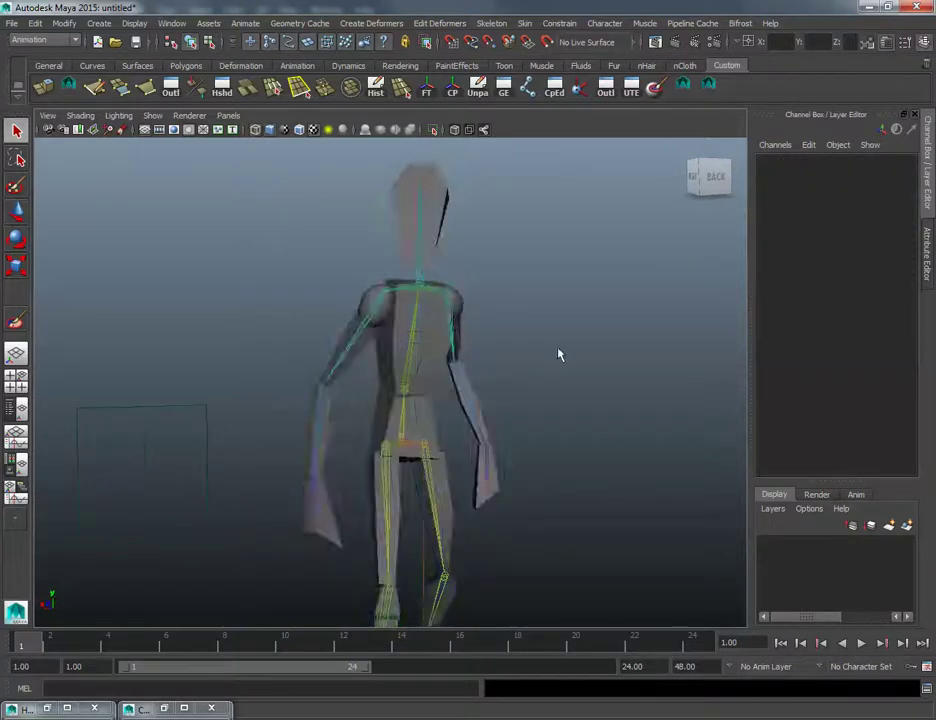
left_click_drag(559, 354, 536, 330, "alt")
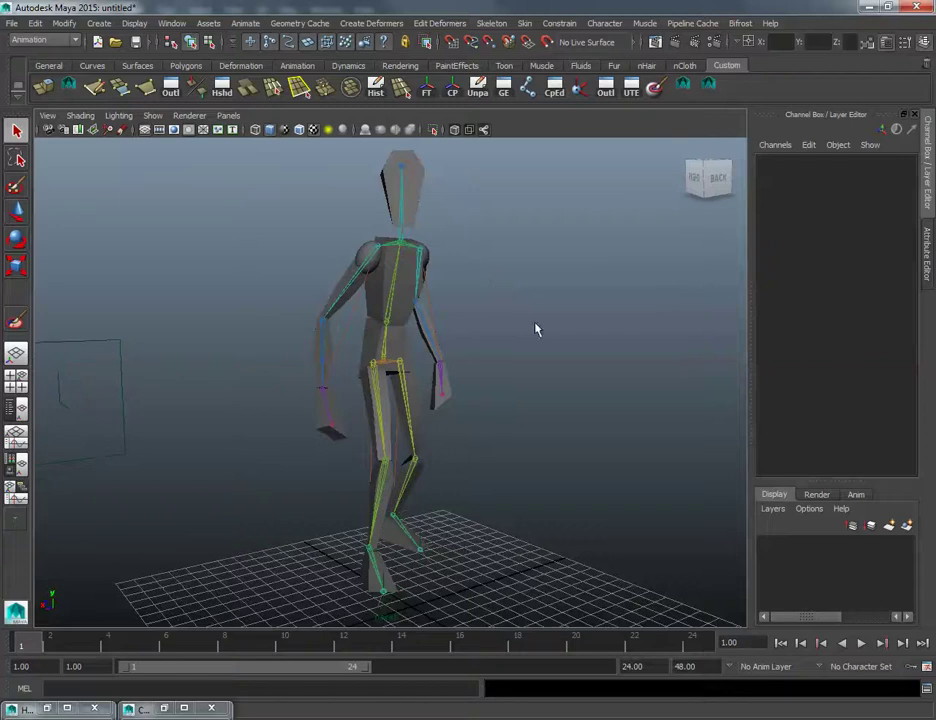
Step: Show the hidden reference image plane in the scene again
left_click(134, 23)
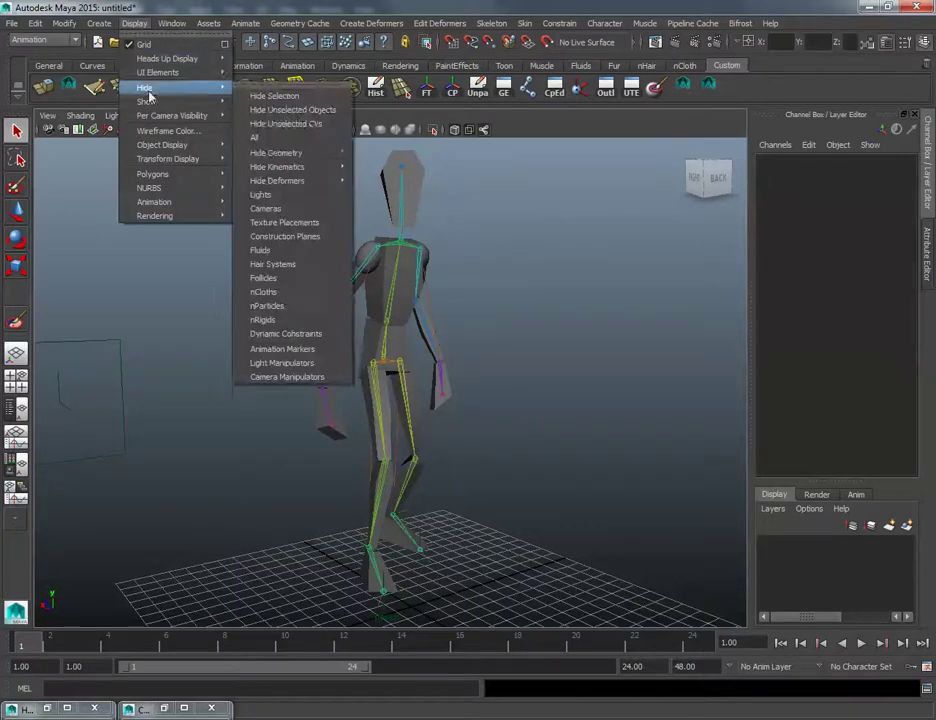
mouse_move(222, 103)
left_click(290, 124)
left_click_drag(516, 253, 410, 344, "alt")
Step: Select the body mesh, open the Detach Skin options, and set the history to Bake history
left_click(422, 334)
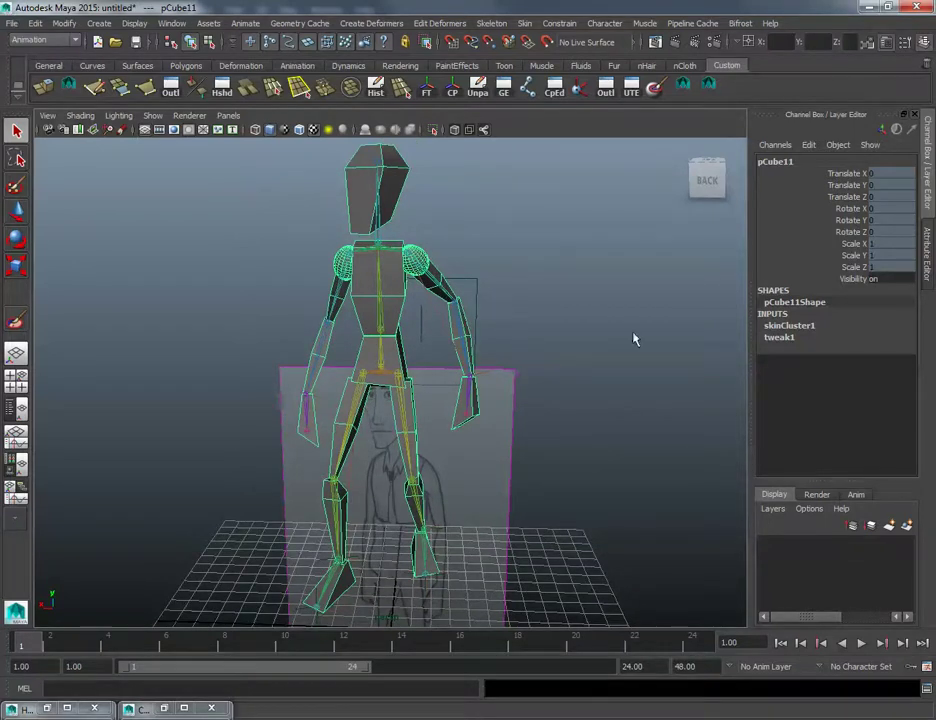
key("space")
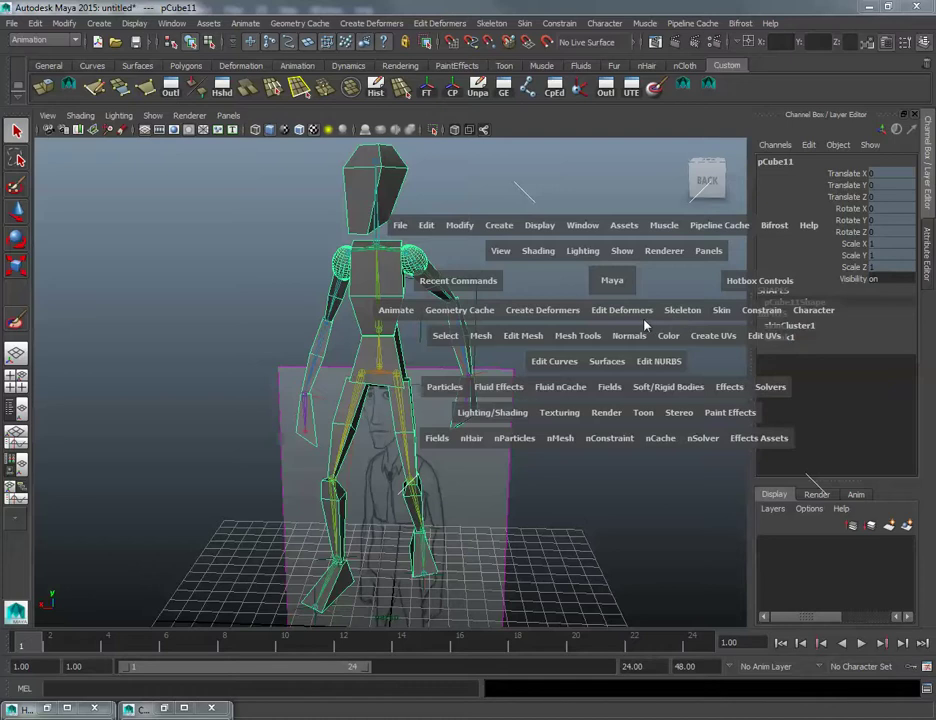
left_click(717, 311)
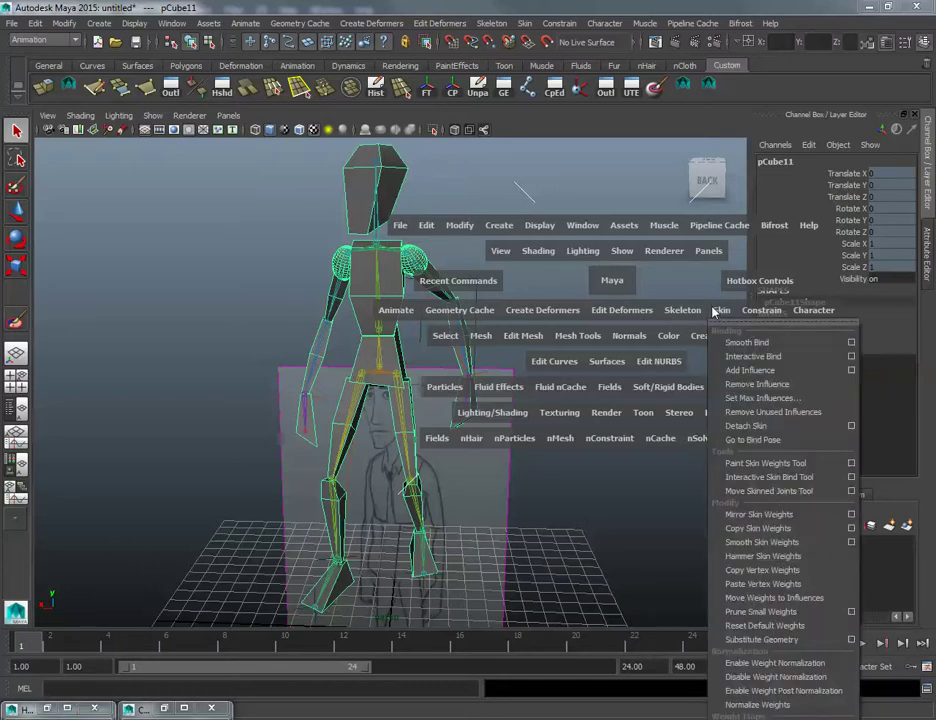
left_click(850, 426)
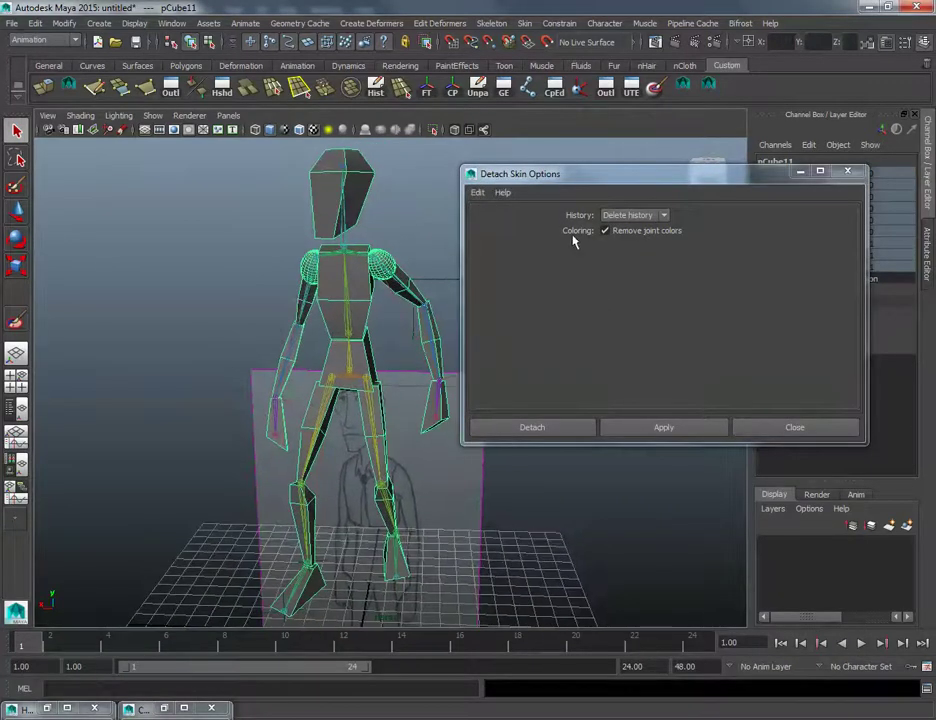
left_click(645, 216)
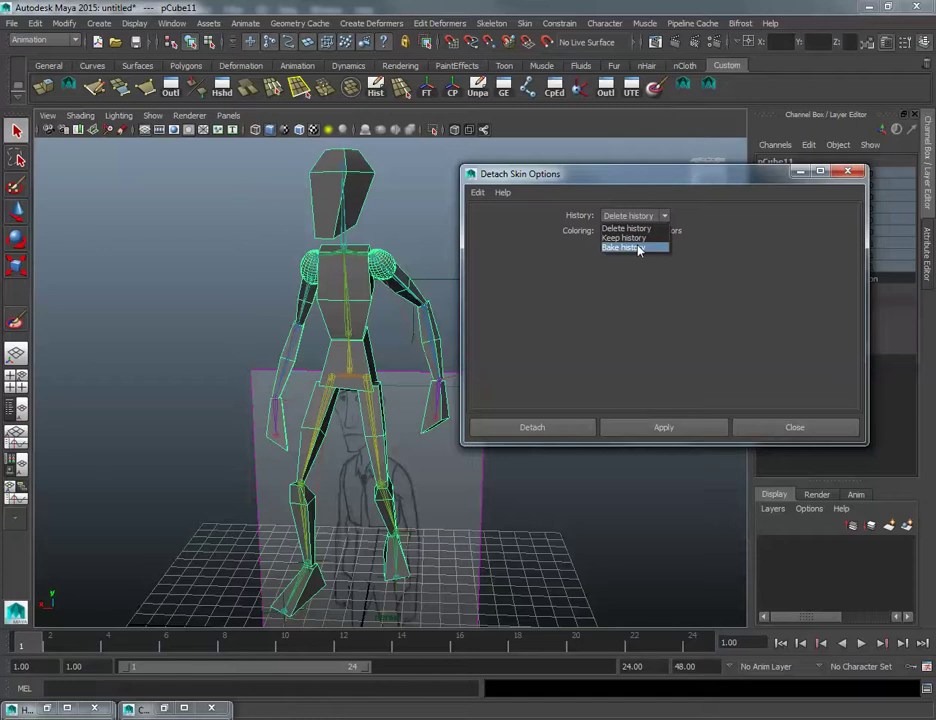
left_click(638, 248)
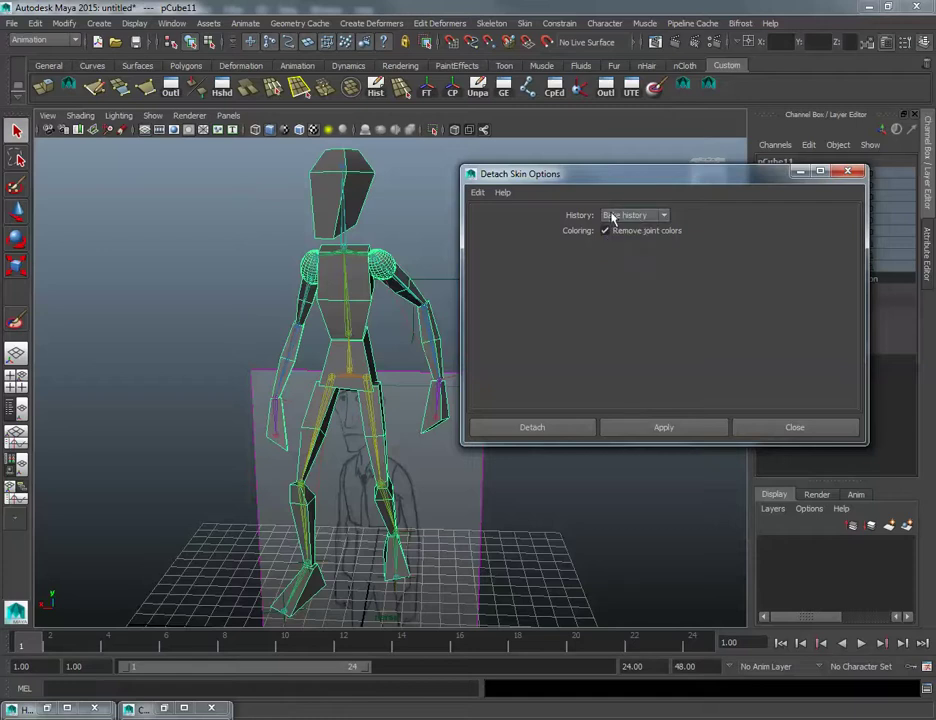
Step: Try detaching the body mesh's skin with Keep history, and undo the detachment
left_click_drag(285, 372, 380, 305, "alt")
left_click(660, 217)
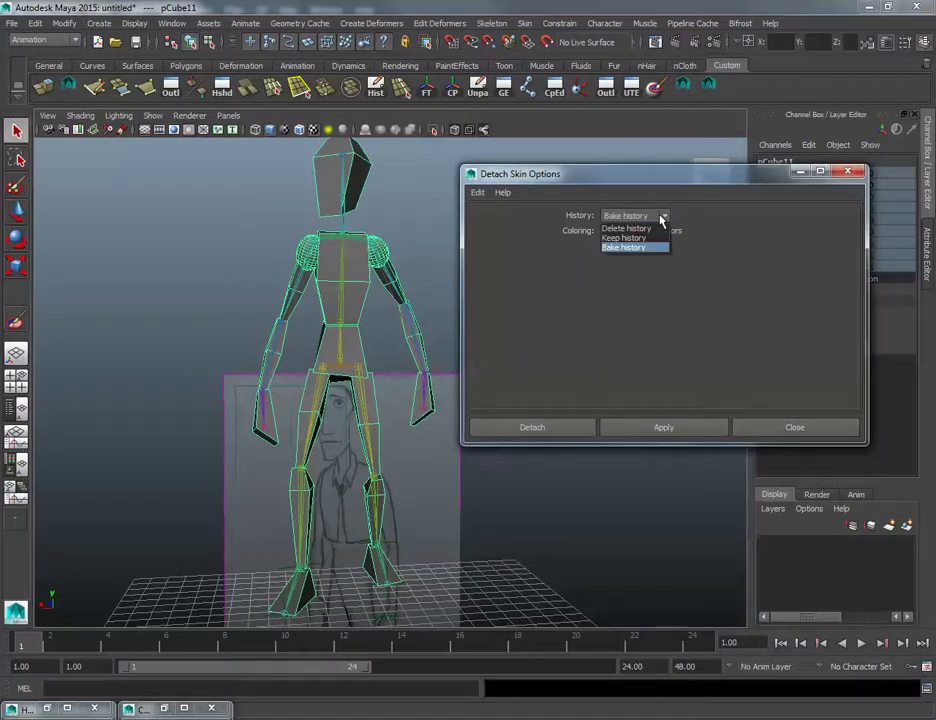
left_click(660, 217)
left_click(660, 217)
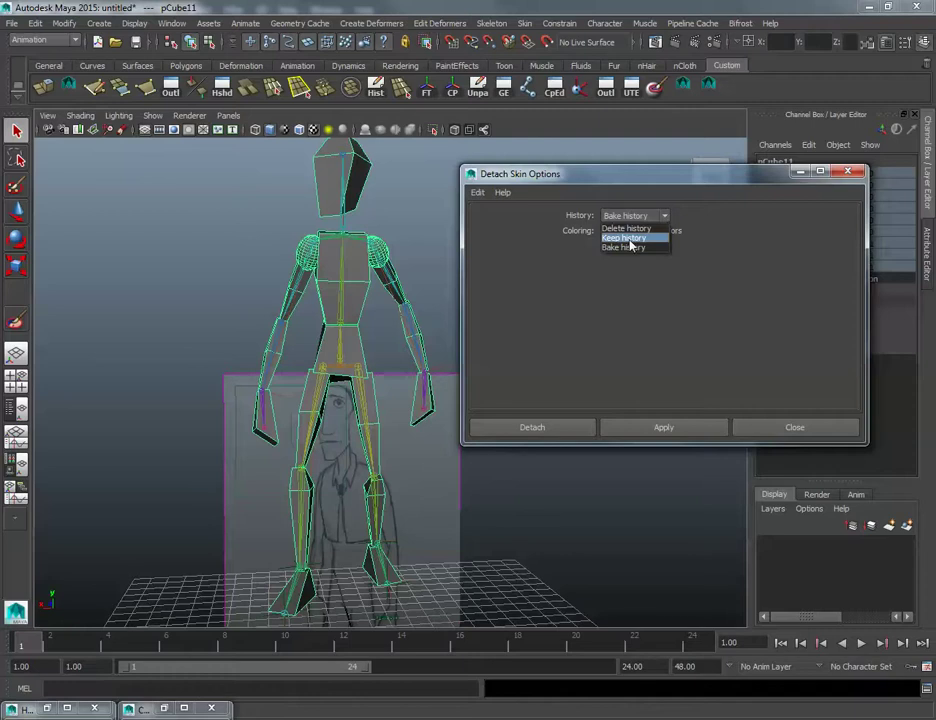
left_click(630, 240)
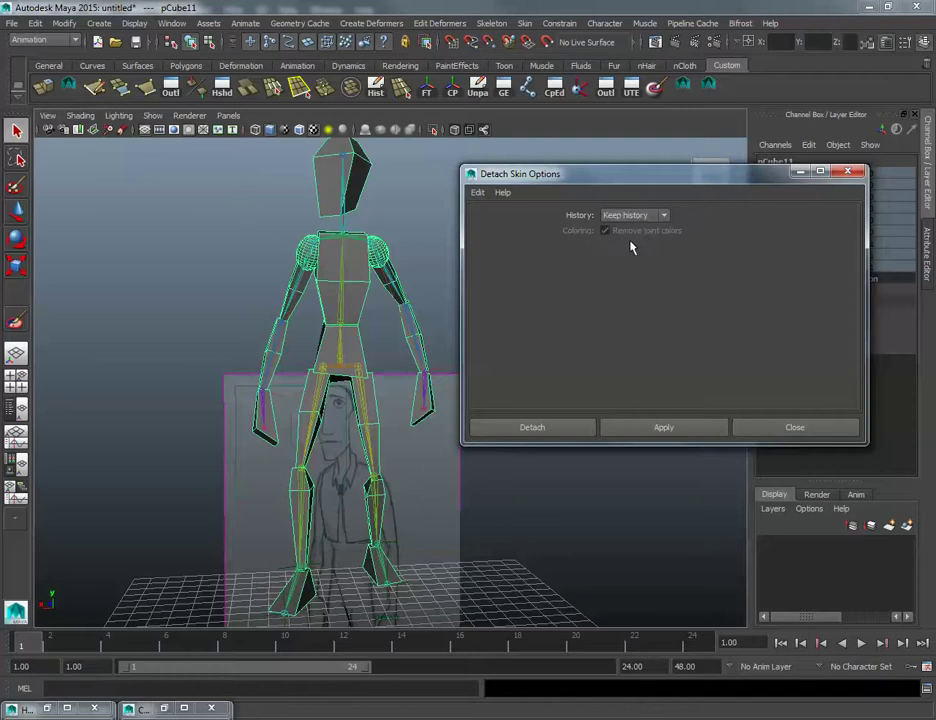
left_click(676, 433)
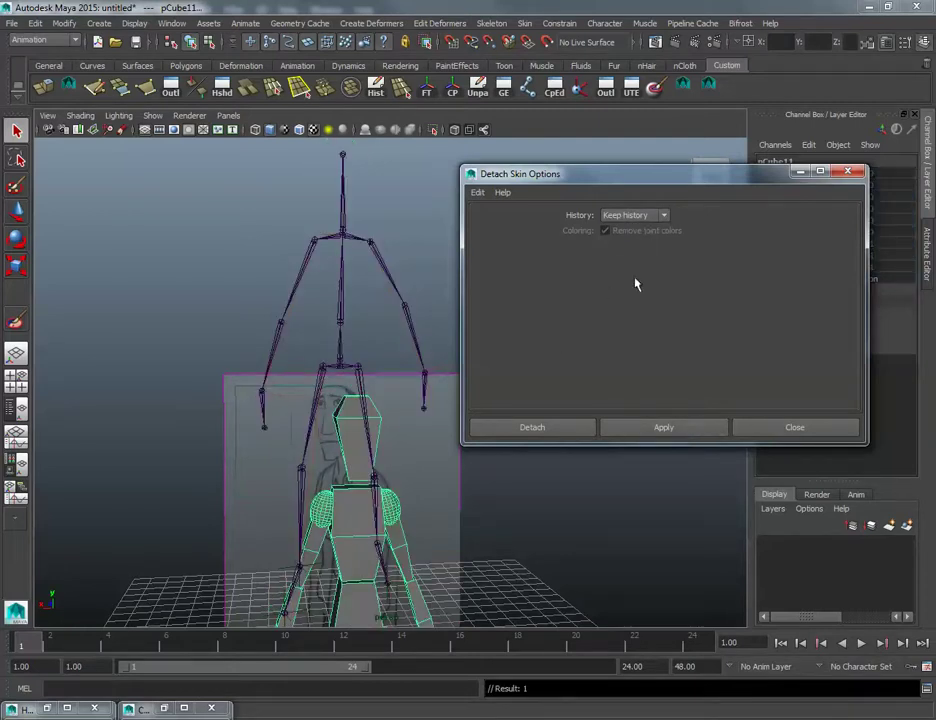
key("ctrl+z")
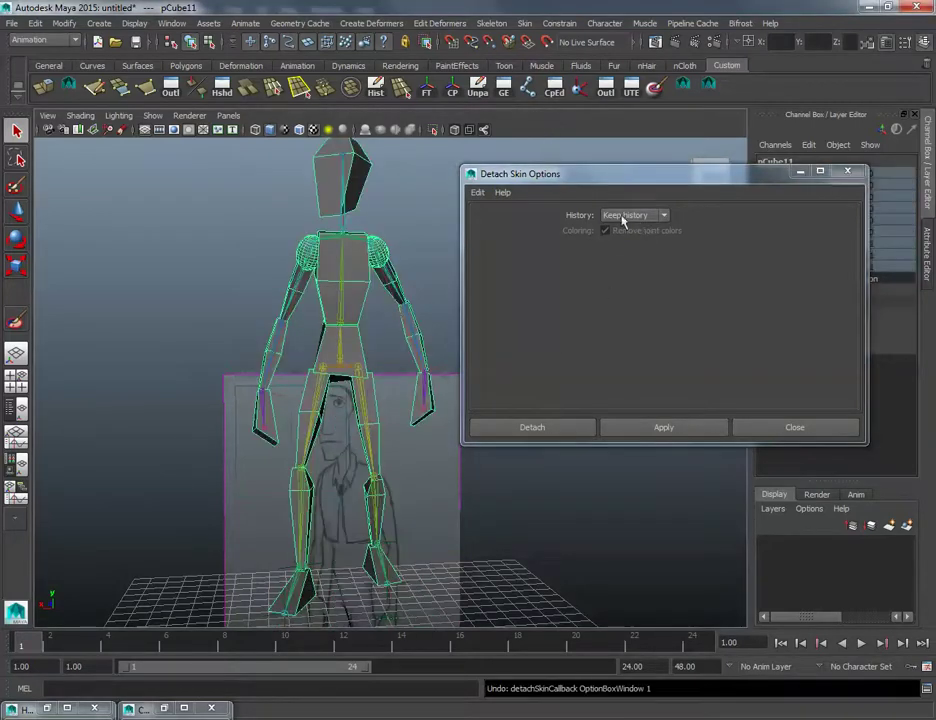
Step: Detach the body mesh's skin with Bake history and close the Detach Skin options
left_click(624, 216)
left_click(631, 248)
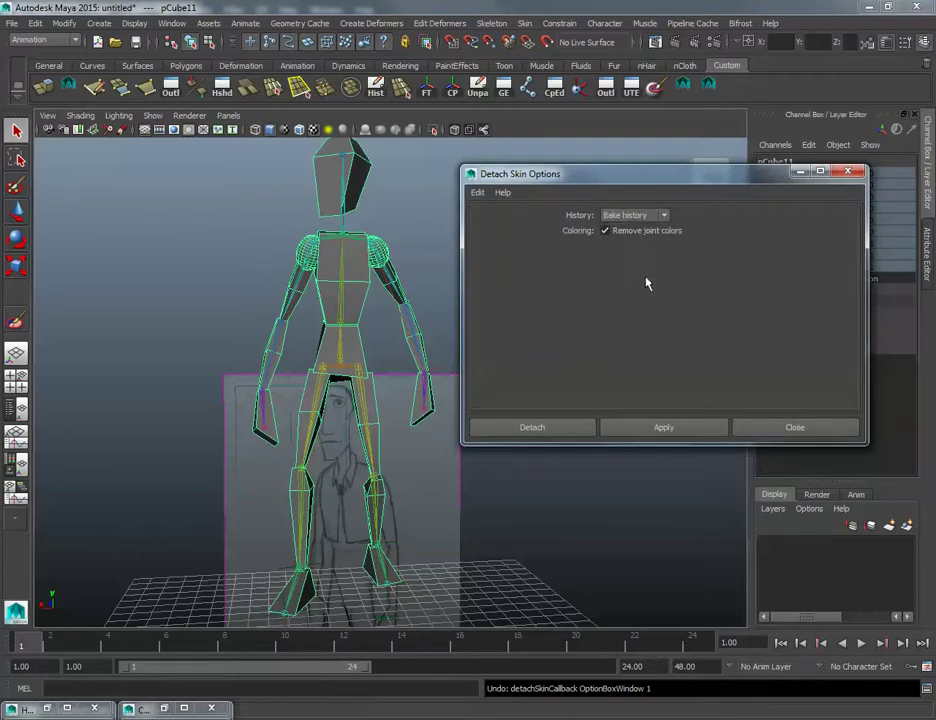
left_click(663, 428)
left_click_drag(313, 324, 380, 324, "alt")
left_click(782, 428)
Step: Export the selected body mesh in OBJ format as Matt.obj to the G:\Lecture_4 folder
right_click_drag(400, 347, 359, 347, "alt")
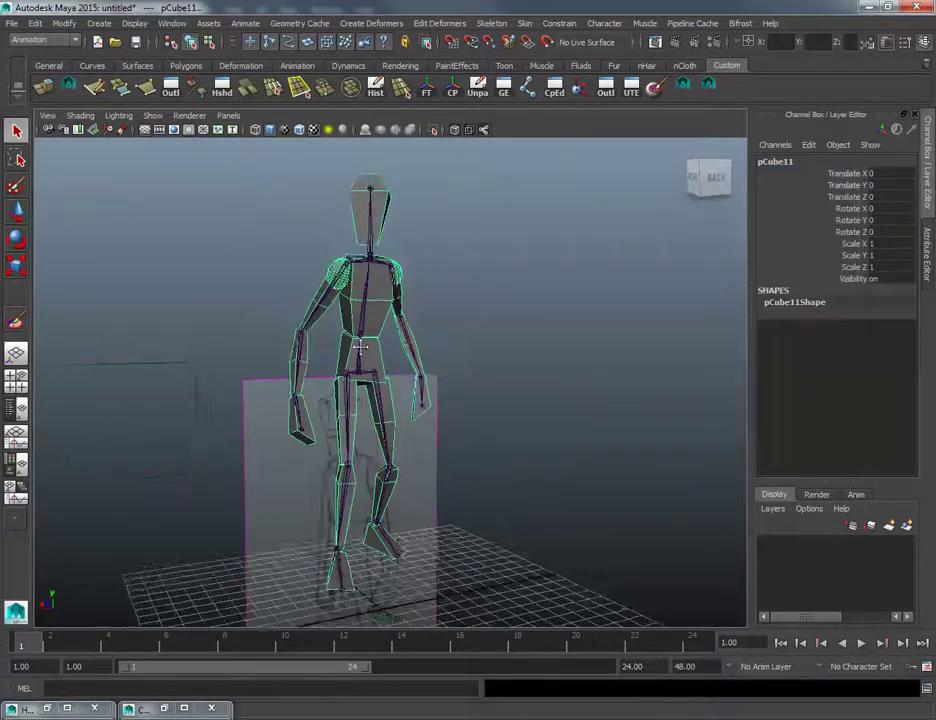
middle_click_drag(359, 347, 401, 316, "alt")
left_click(10, 22)
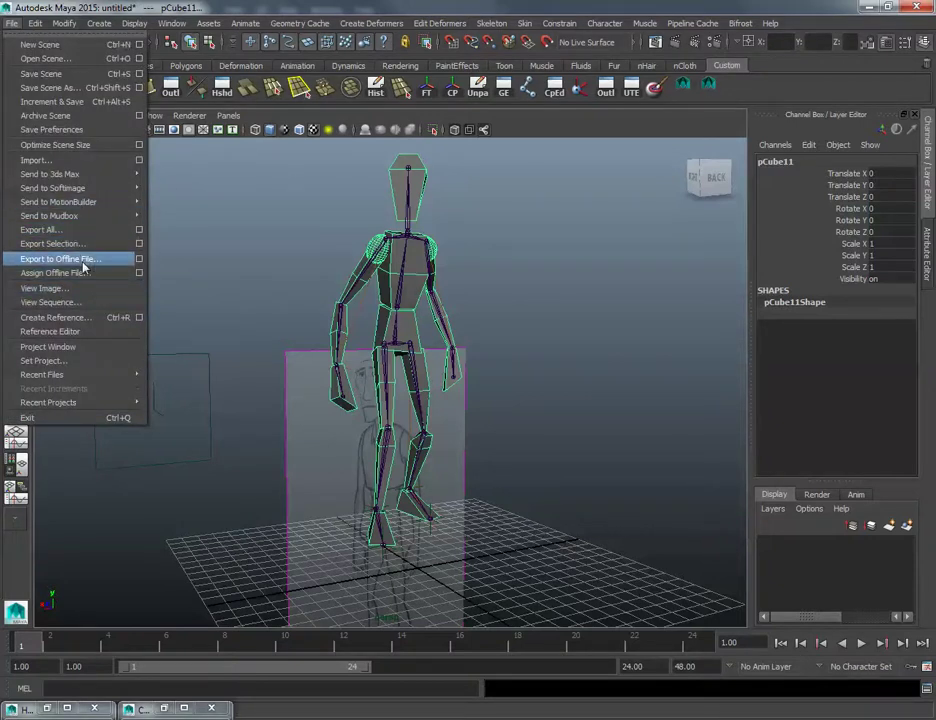
mouse_move(79, 204)
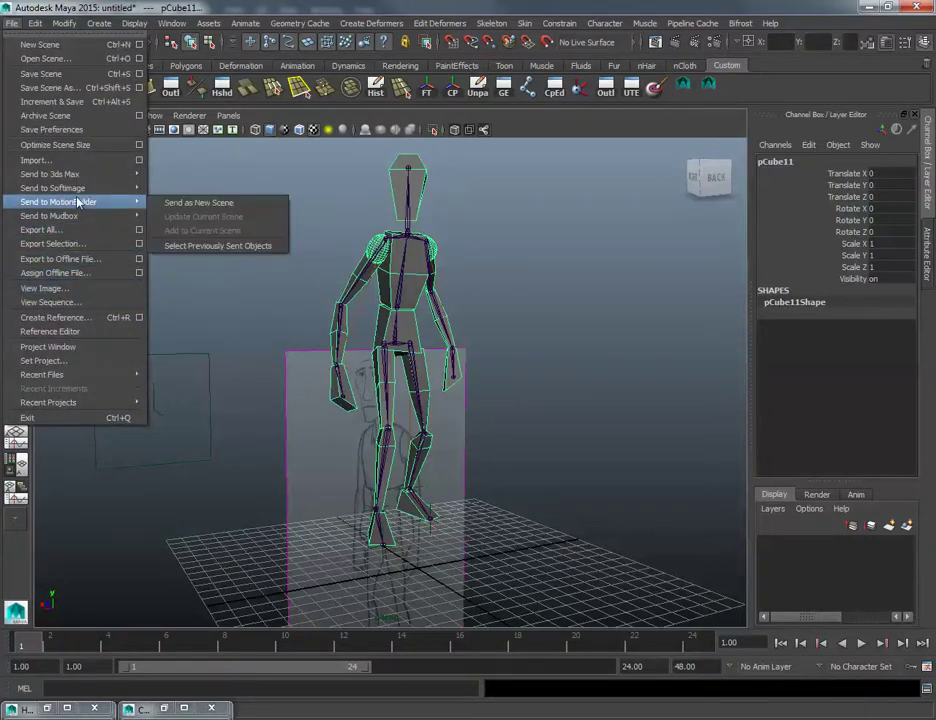
left_click(88, 244)
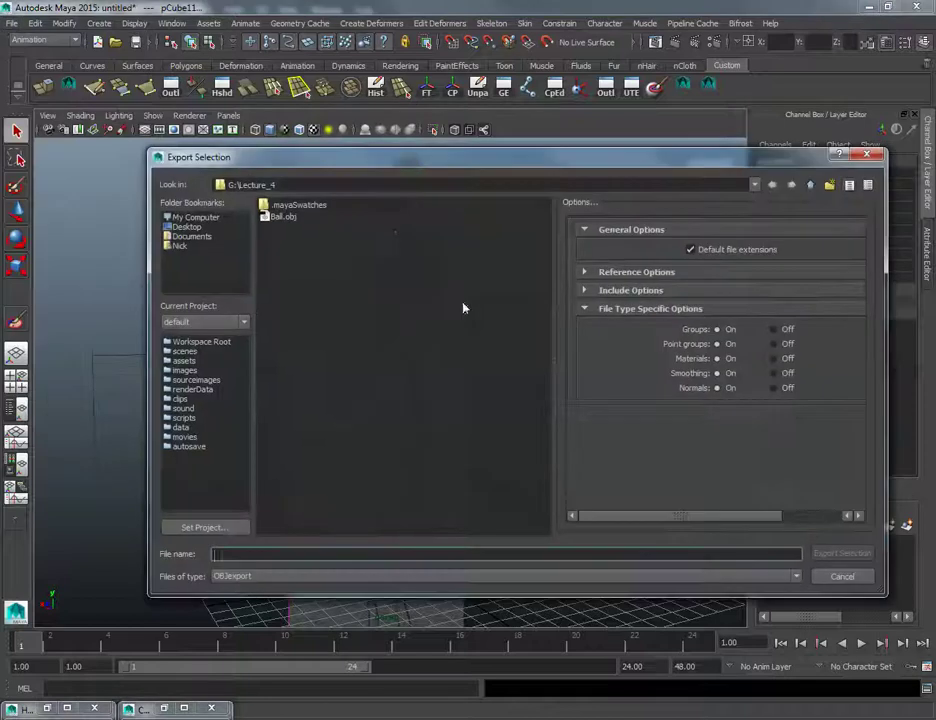
left_click(283, 217)
left_click(225, 554)
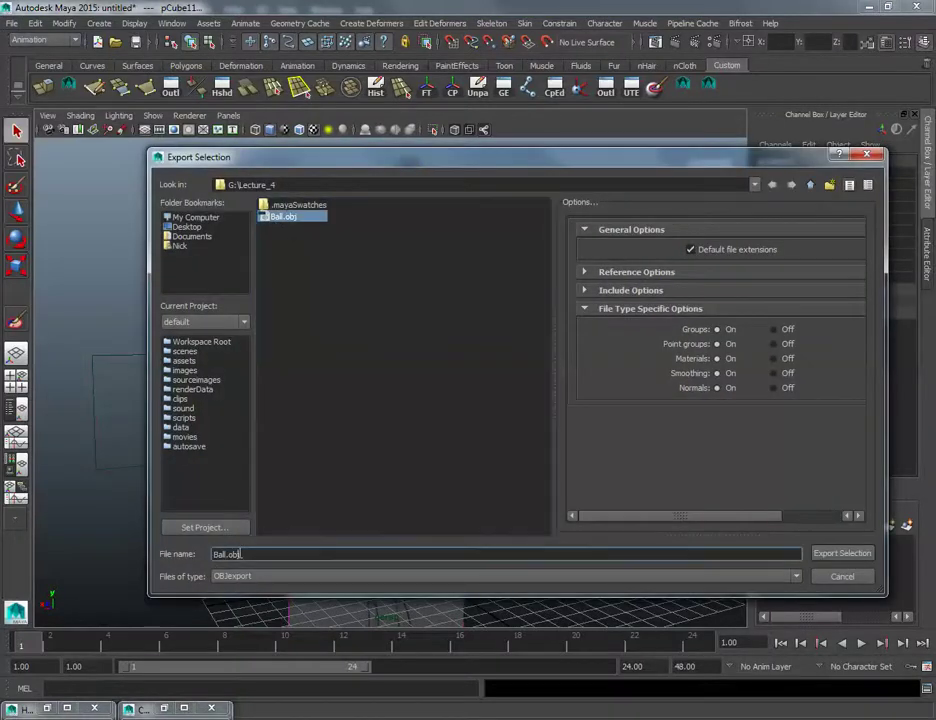
double_click(225, 554)
type("Matt")
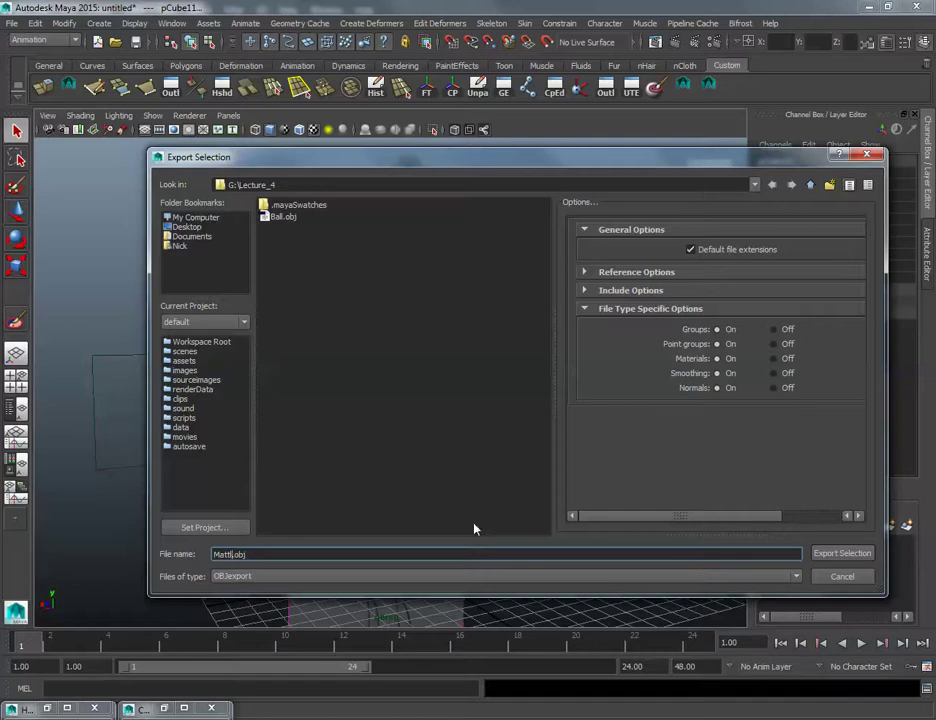
left_click(842, 553)
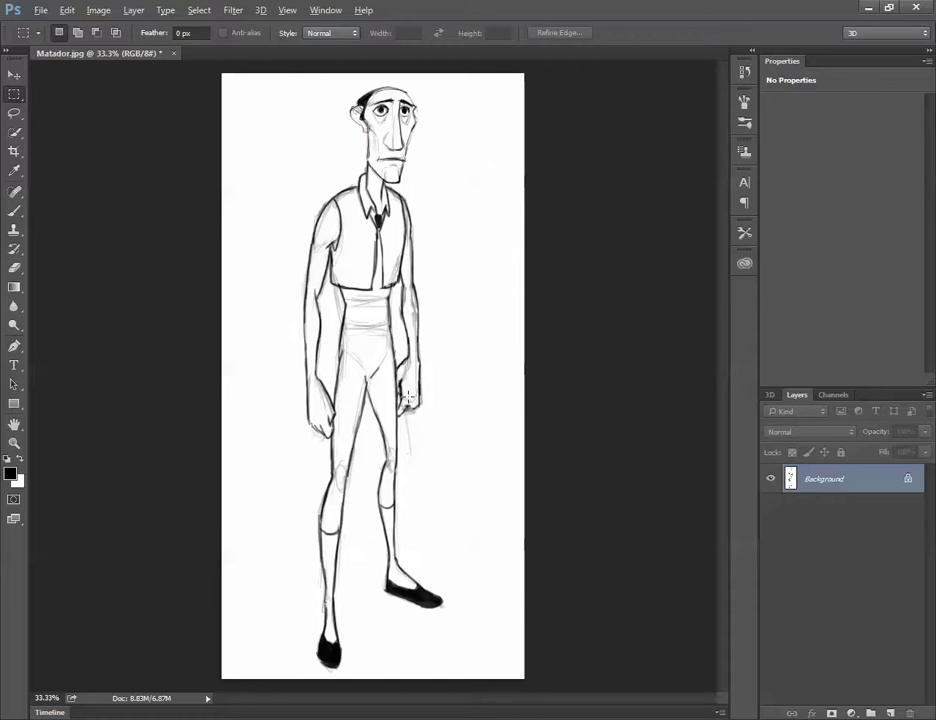
Step: Switch to Photoshop and create a new 1024 by 1024 pixel RGB document with a white background
left_click(40, 10)
left_click(46, 27)
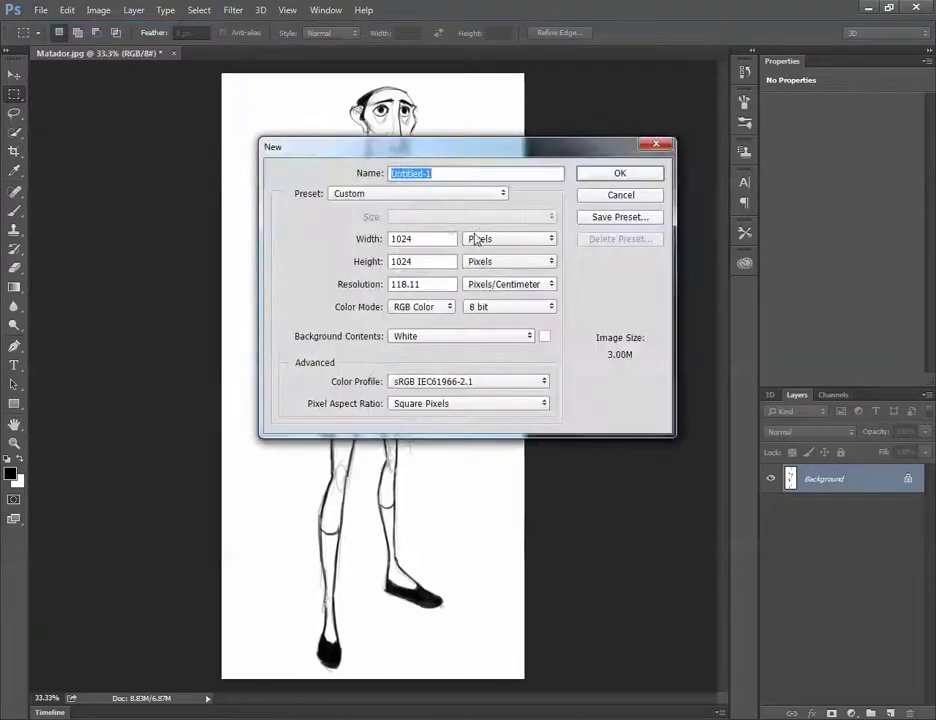
left_click(449, 239)
double_click(449, 239)
key("Tab")
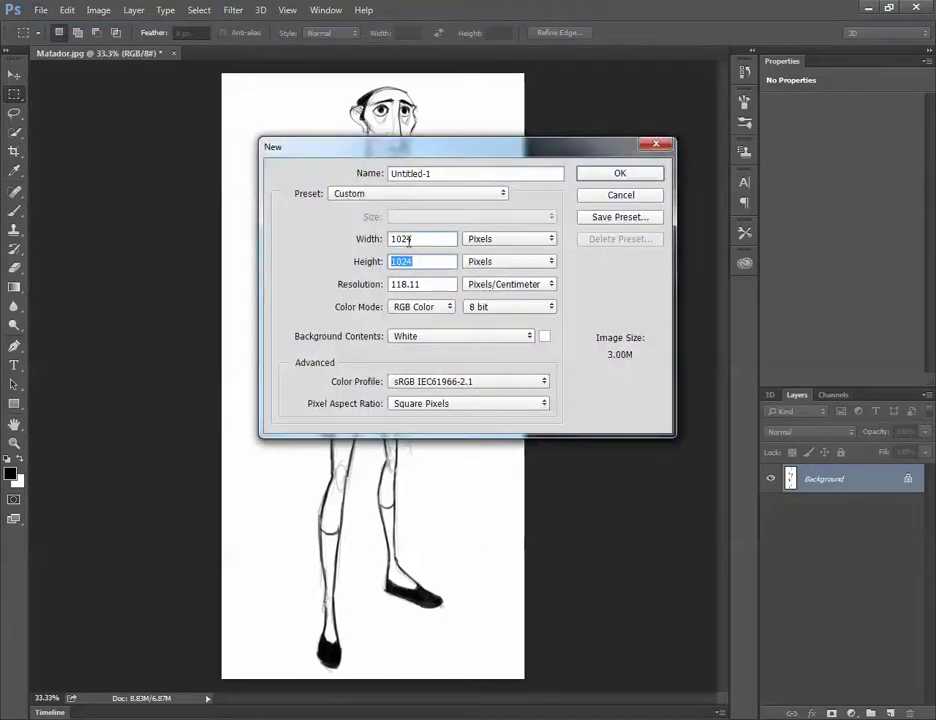
left_click(619, 173)
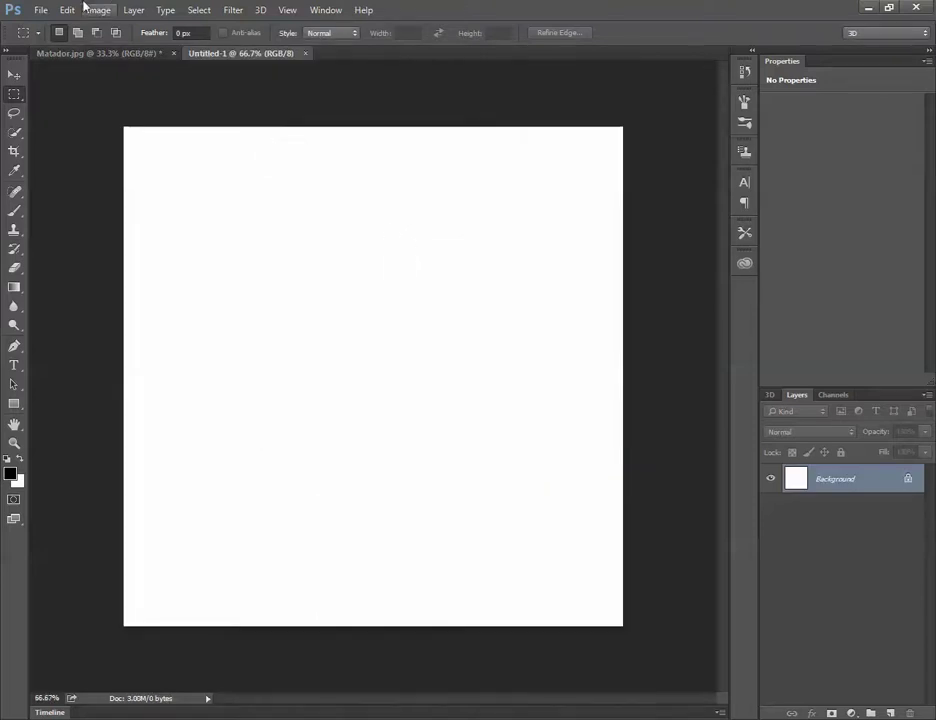
Step: Create a new 3D layer from the Wavefront OBJ file Matt in the Lecture_4 folder, accepting the offered scene size
left_click(44, 12)
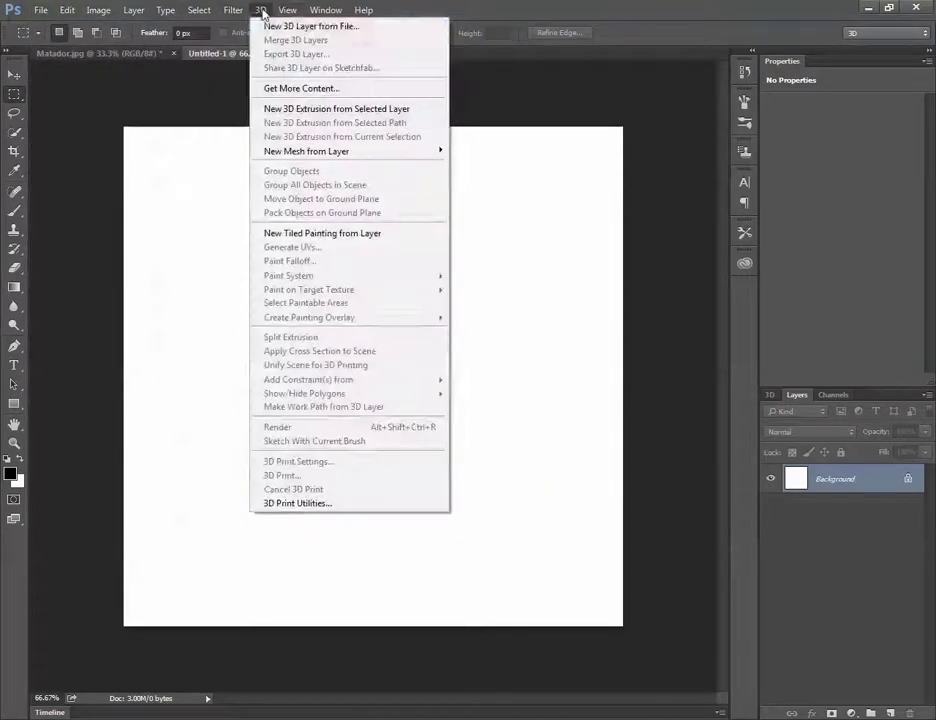
left_click(267, 26)
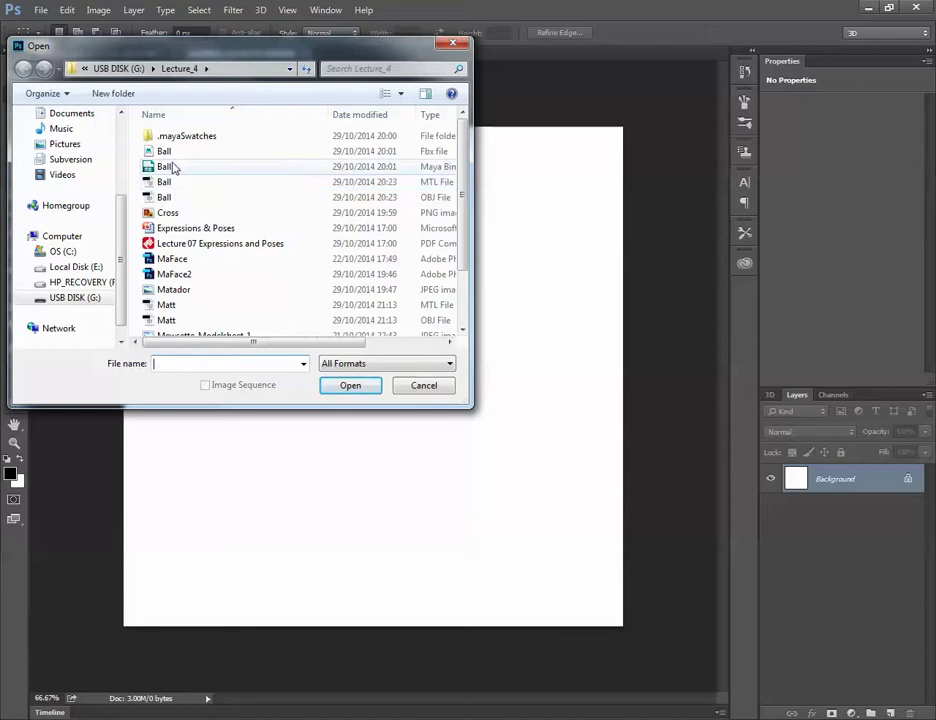
left_click(185, 305)
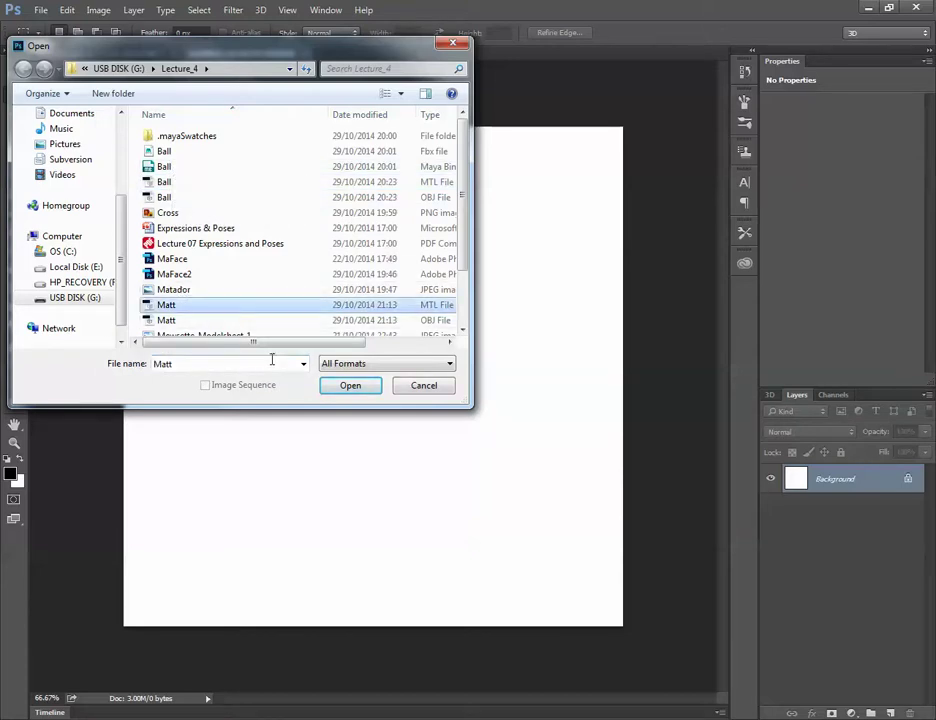
left_click(385, 363)
left_click(388, 488)
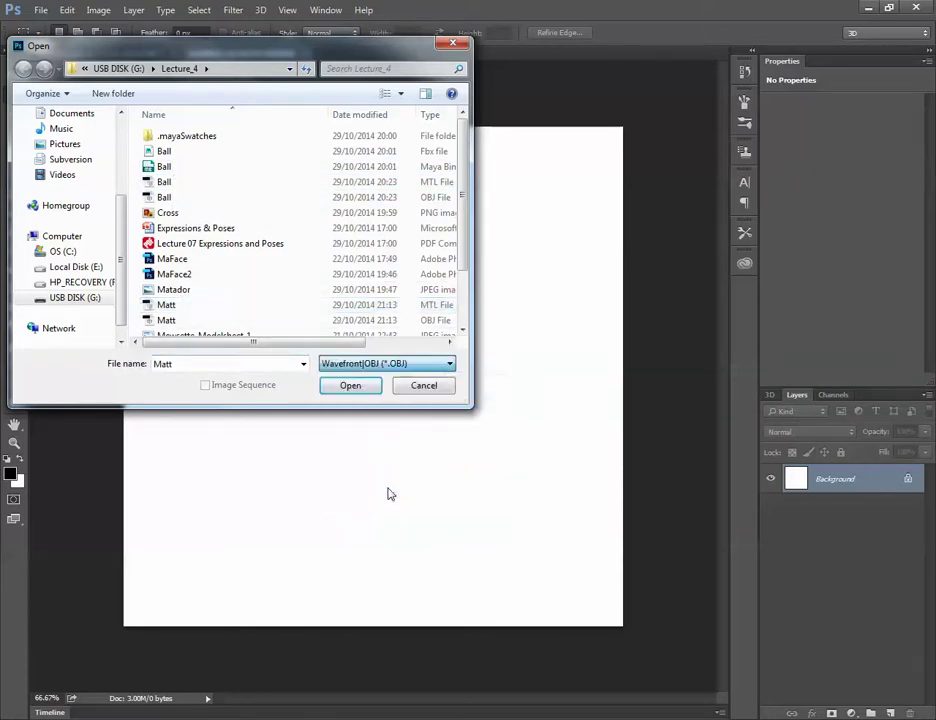
left_click(186, 170)
left_click(373, 390)
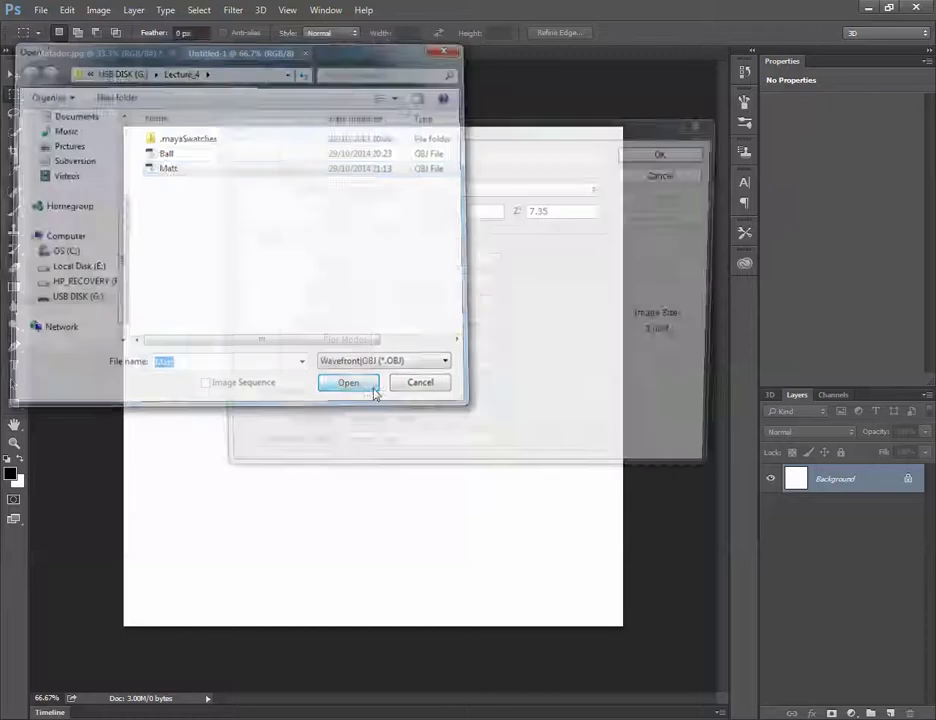
left_click(660, 154)
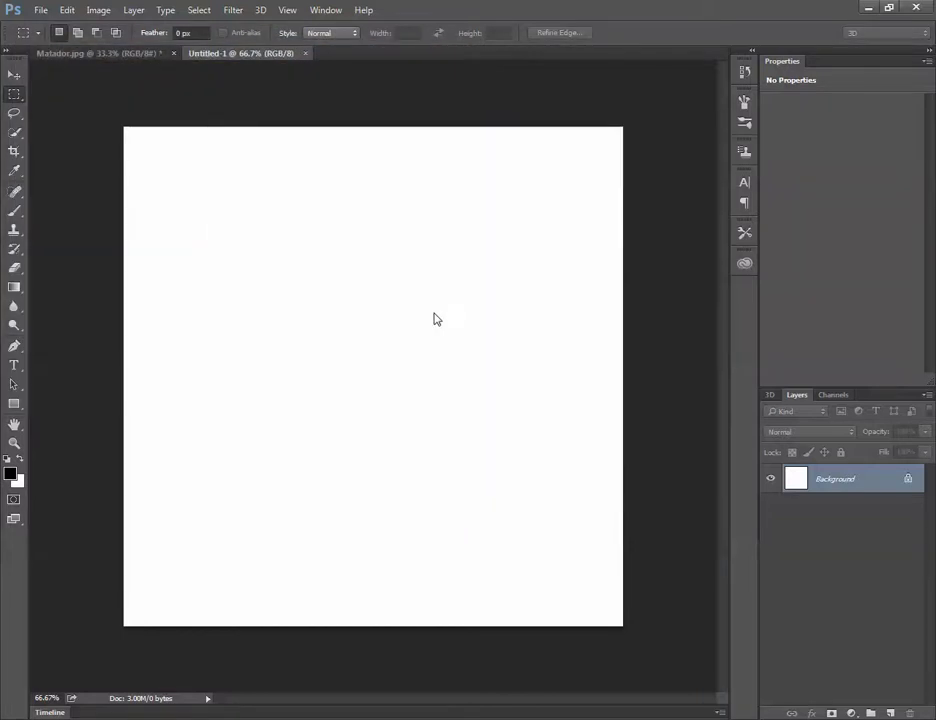
Step: Select the scene's infinite light and rotate it so the figure is lit from the front and its shadow falls behind it
key("v")
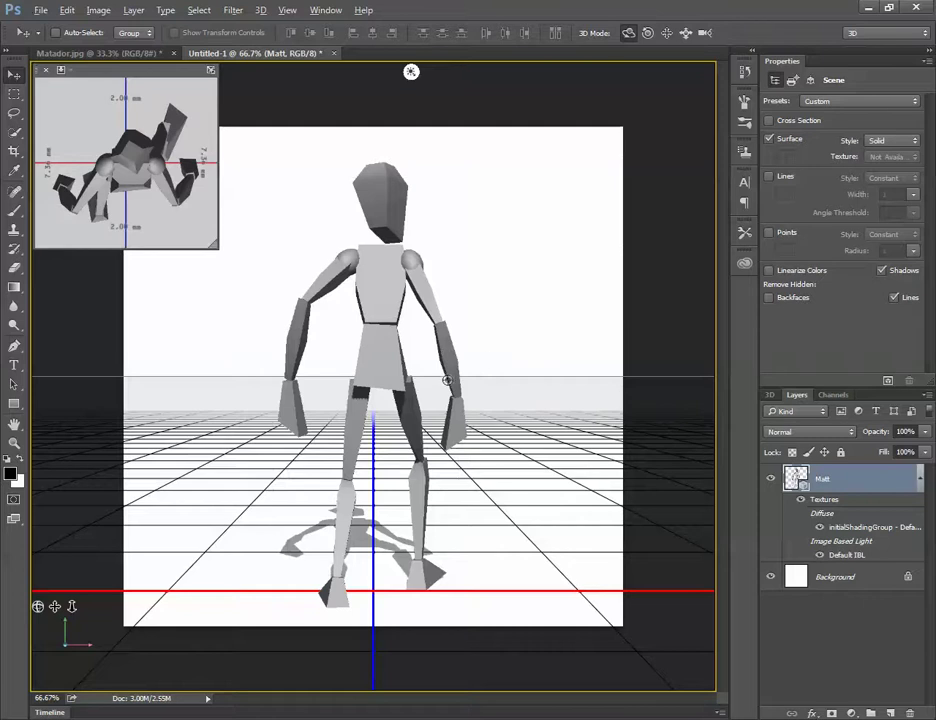
left_click_drag(541, 370, 372, 388)
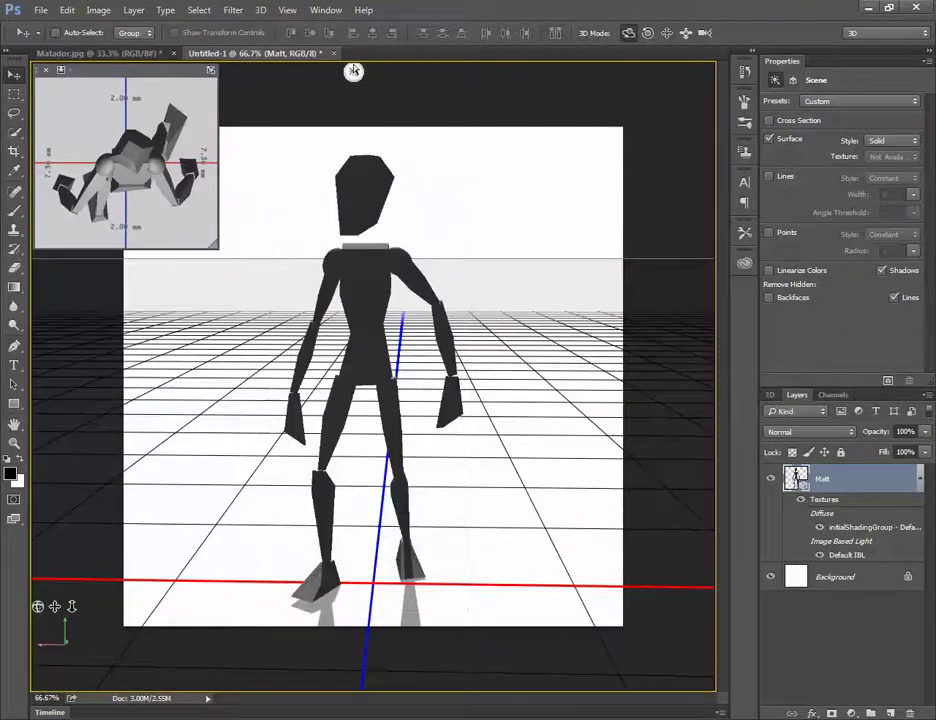
left_click(353, 70)
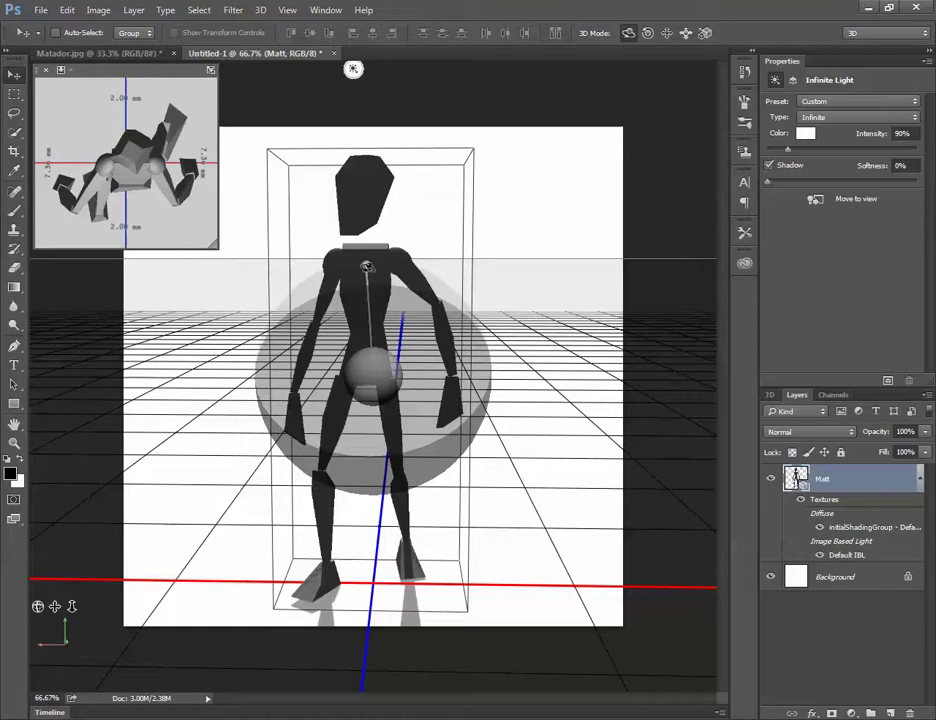
mouse_move(365, 270)
left_mouse_down()
mouse_move(251, 261)
mouse_move(168, 210)
mouse_move(447, 368)
mouse_move(439, 443)
mouse_move(370, 372)
mouse_move(398, 368)
left_mouse_up()
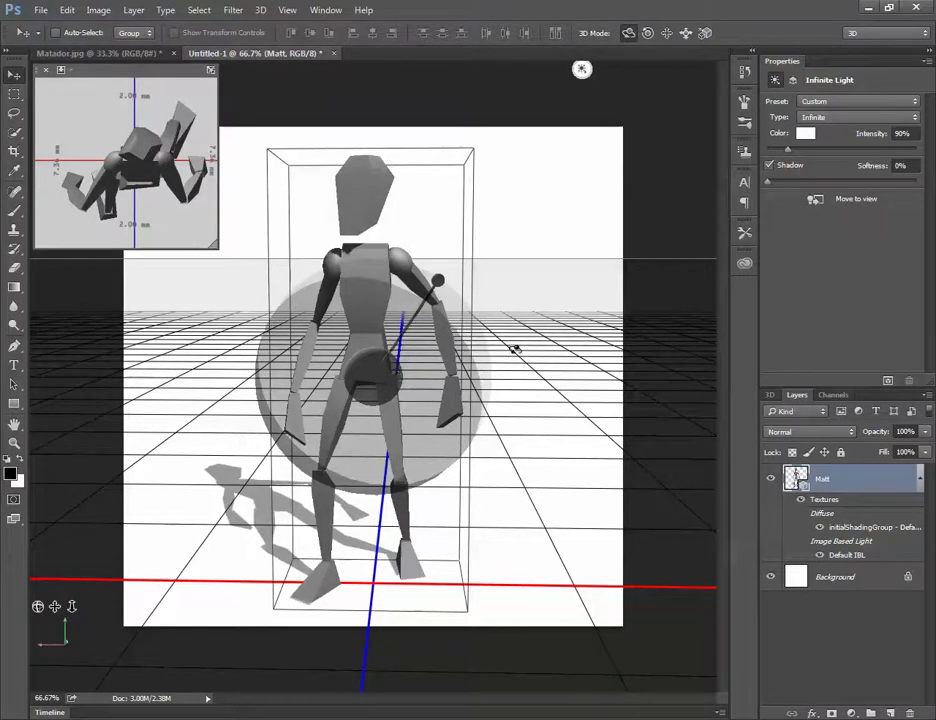
Step: Undo the tilted camera move and orbit the 3D camera to a level three-quarter view of the figure
left_click_drag(544, 353, 497, 364)
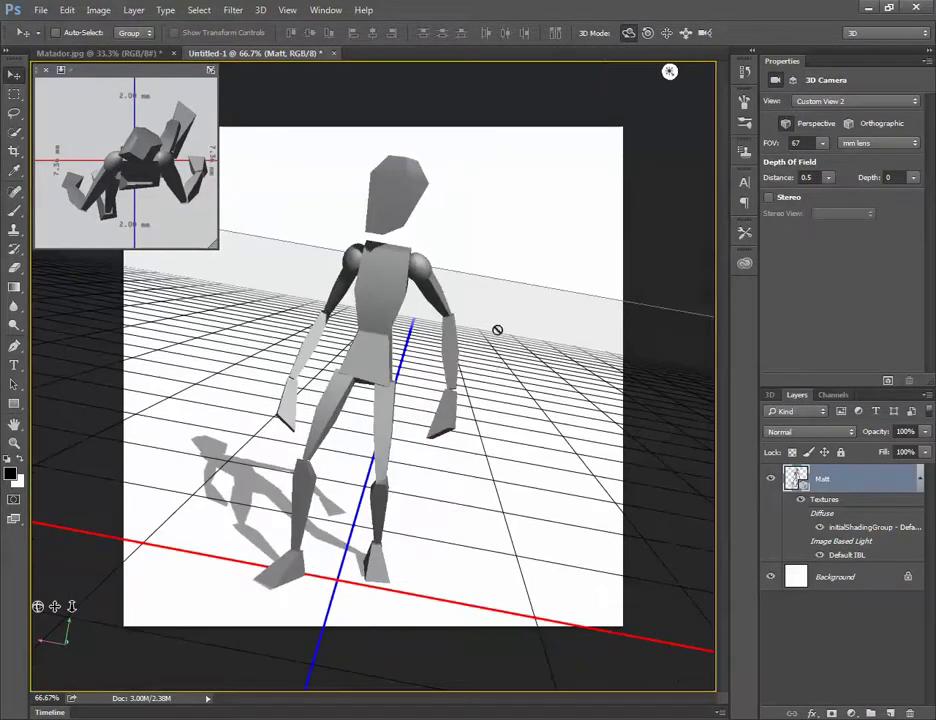
key("ctrl+z")
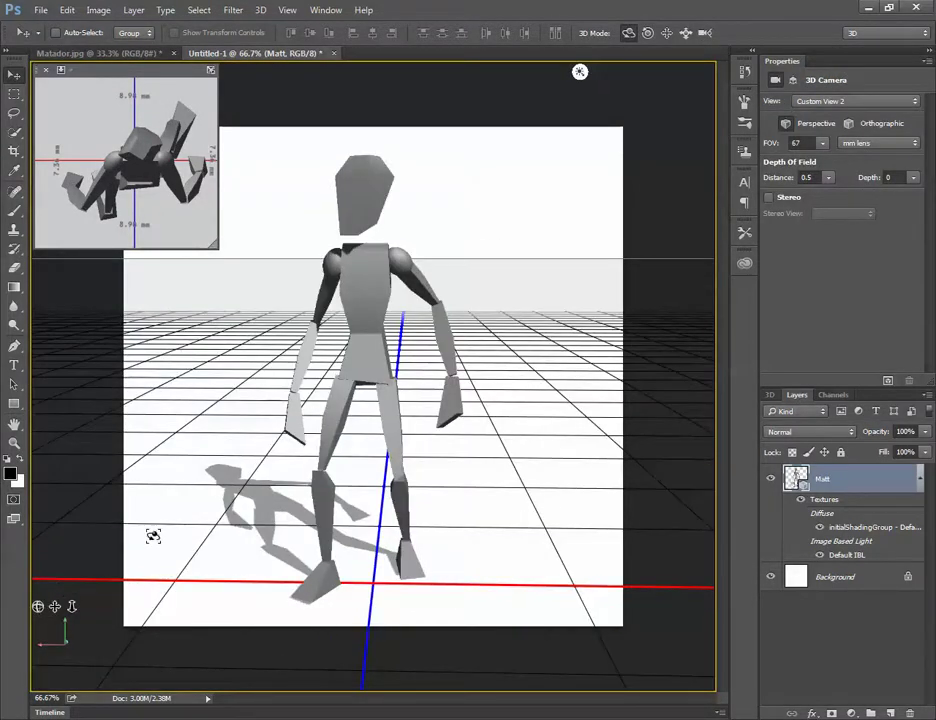
mouse_move(249, 397)
left_mouse_down()
mouse_move(297, 405)
mouse_move(321, 396)
mouse_move(278, 393)
mouse_move(346, 396)
mouse_move(209, 400)
mouse_move(238, 389)
left_mouse_up()
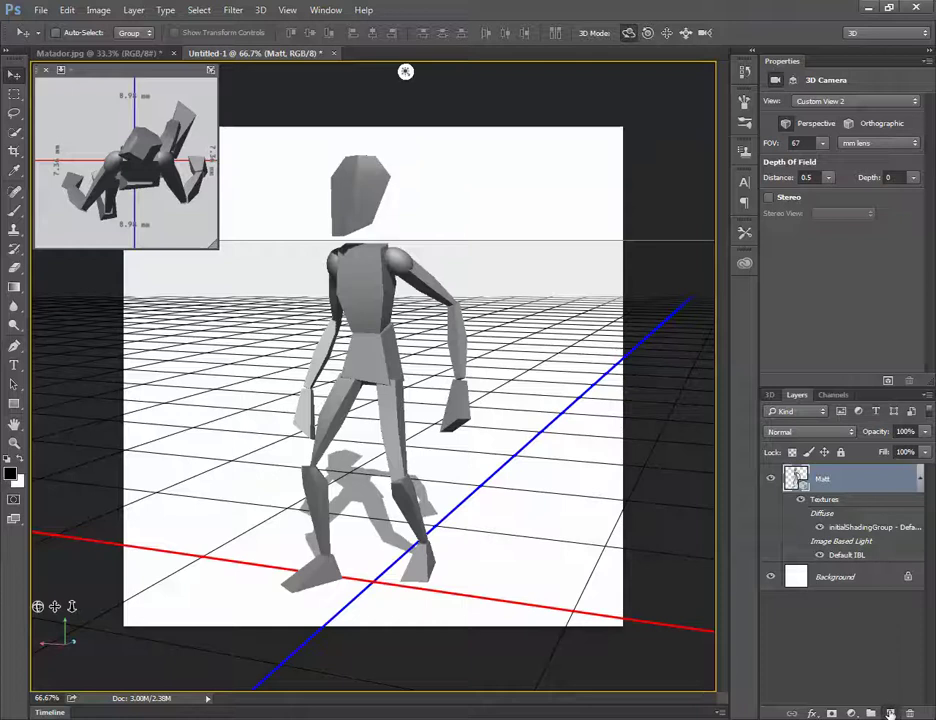
Step: Add an empty layer above Matt, lower the Matt layer's opacity to 33%, and make the new layer active for brushwork
left_click(889, 712)
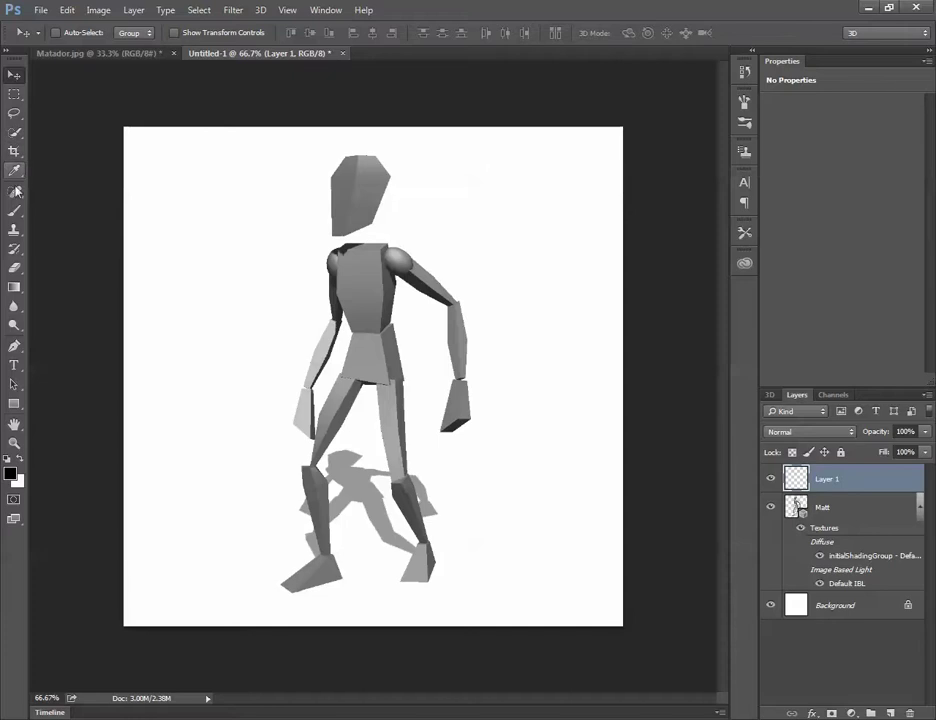
left_click(14, 210)
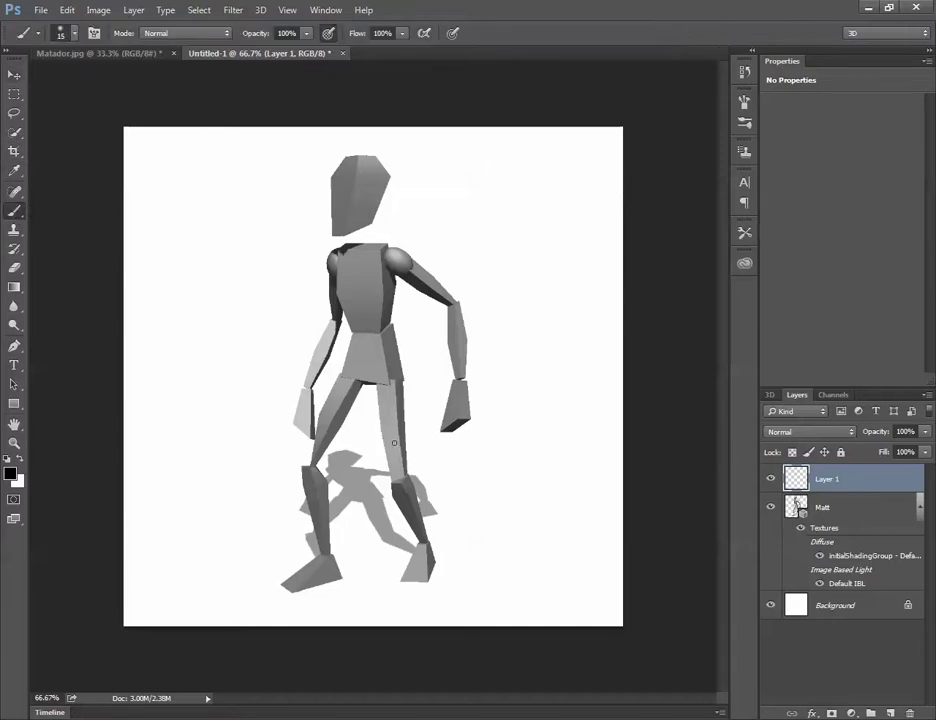
left_click(841, 507)
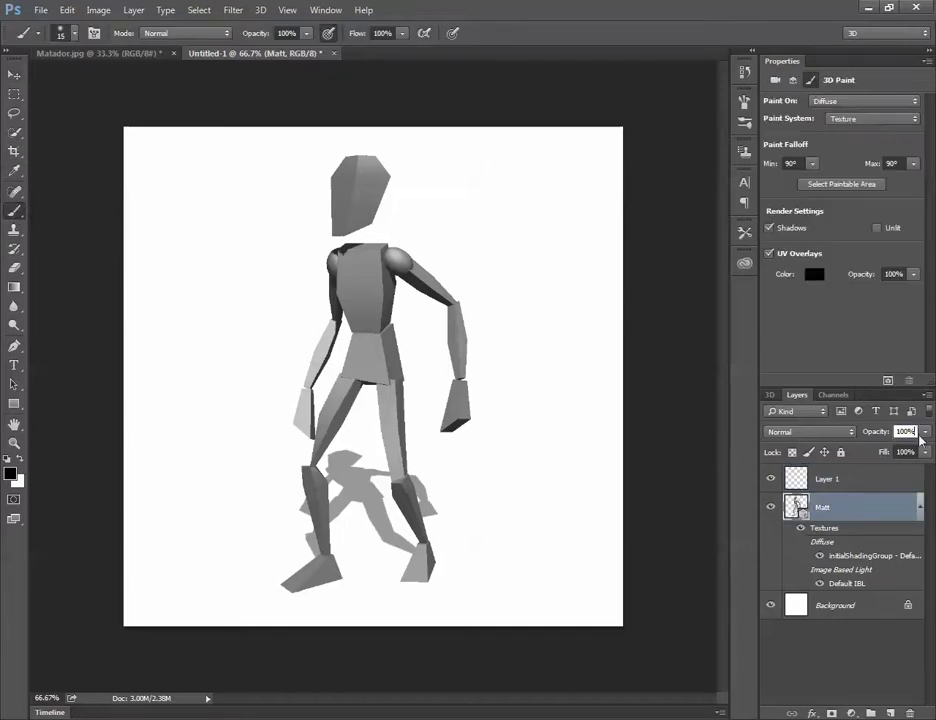
left_click(924, 431)
left_click_drag(918, 449, 875, 450)
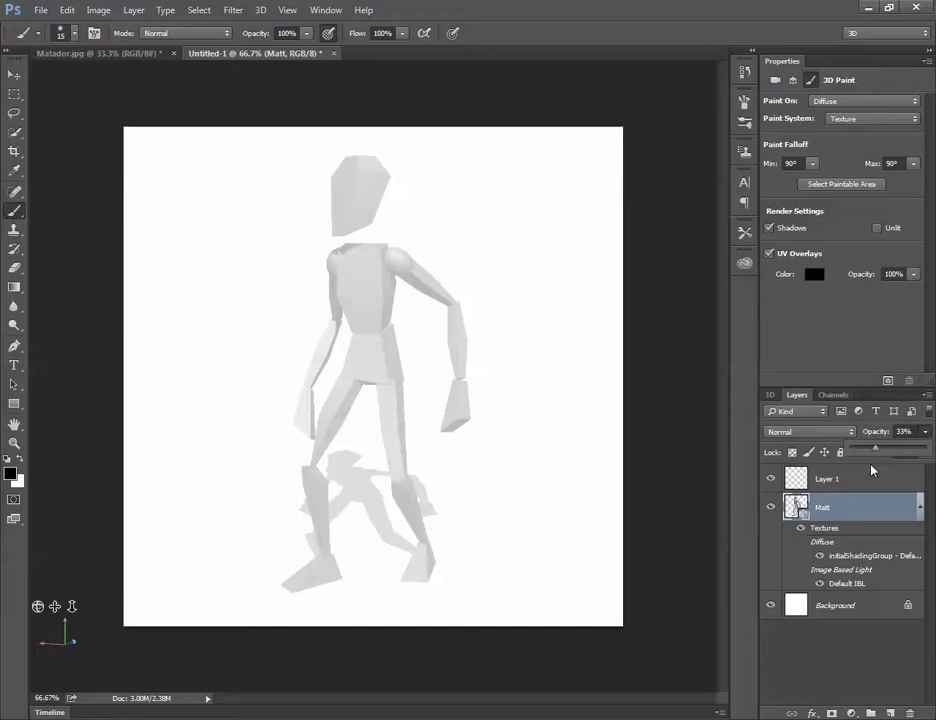
left_click(870, 478)
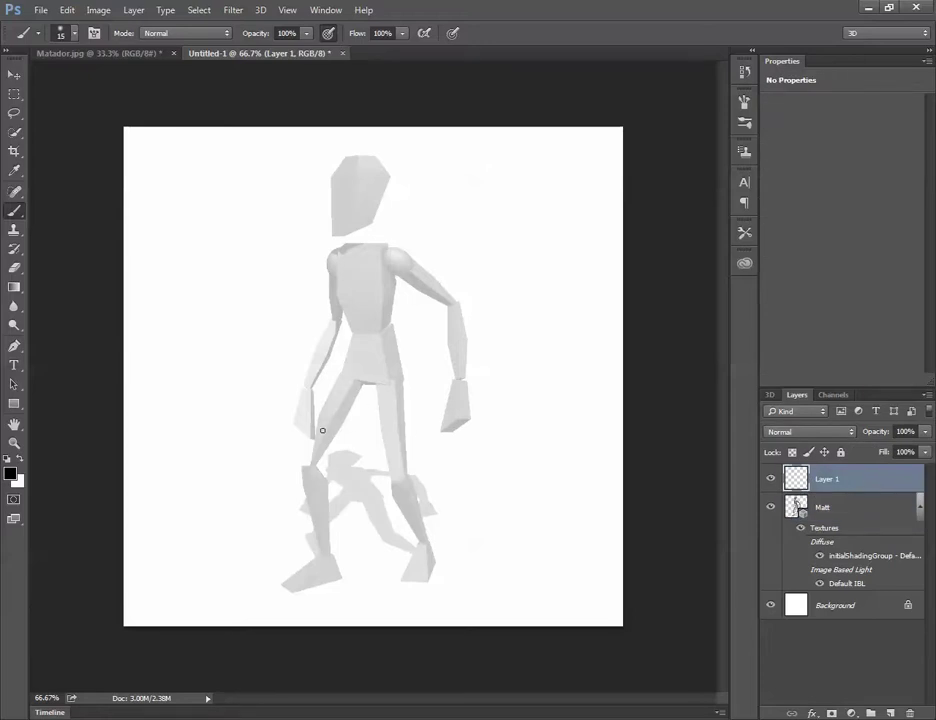
Step: Paste the character sketch from Matador.jpg into Layer 1, scale it to about 19%, and place it beside the figure's upper body as reference
left_click(106, 54)
left_click(313, 54)
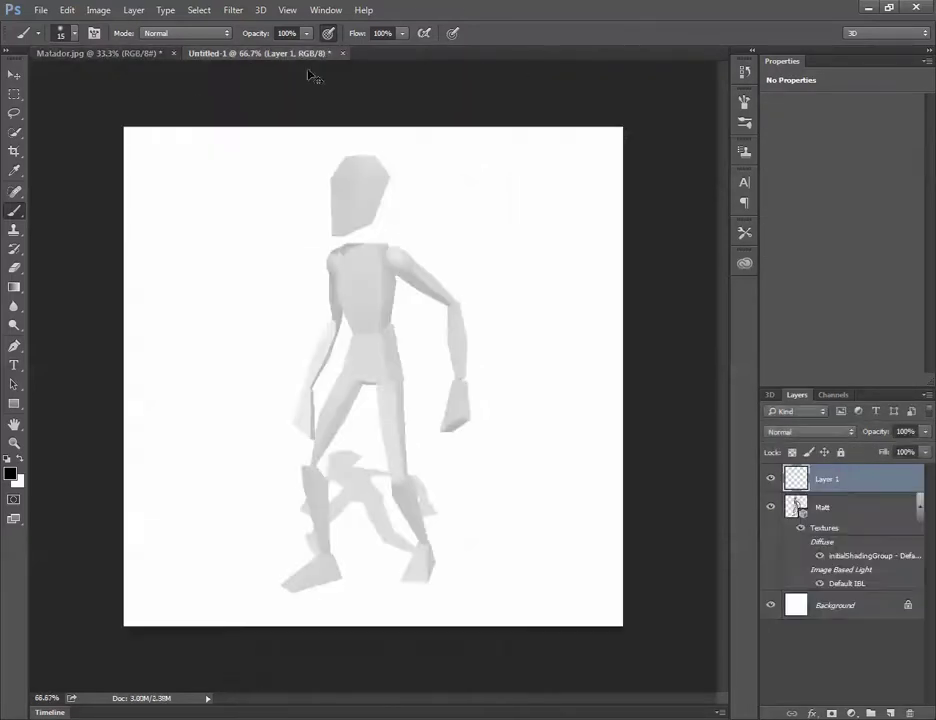
key("ctrl+v")
key("ctrl+t")
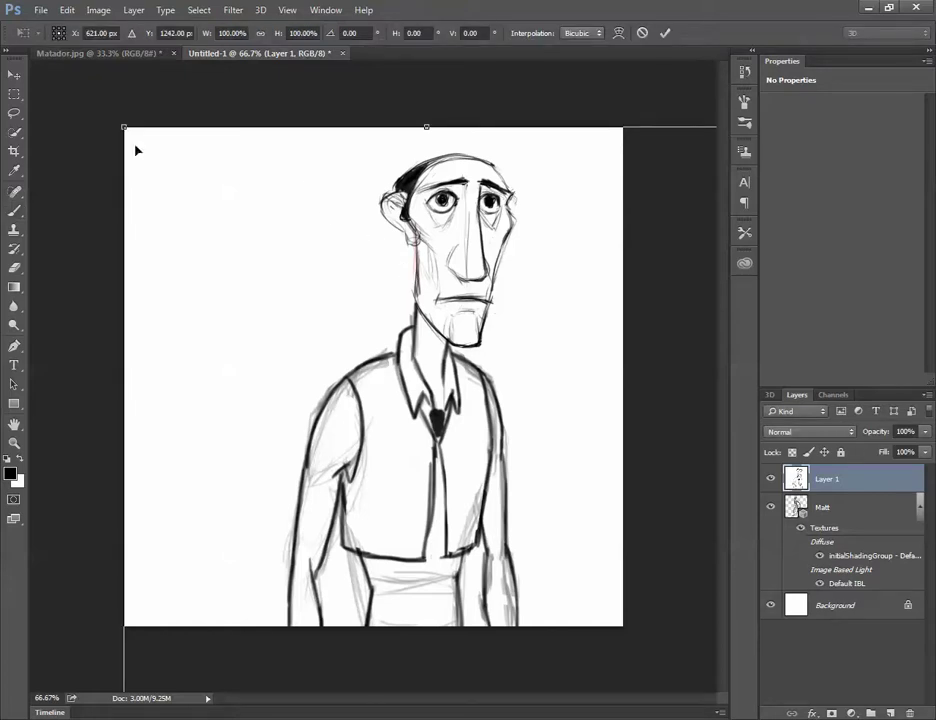
left_click_drag(125, 128, 437, 398, "shift")
left_click_drag(501, 516, 268, 192)
left_click_drag(63, 145, 400, 437, "shift")
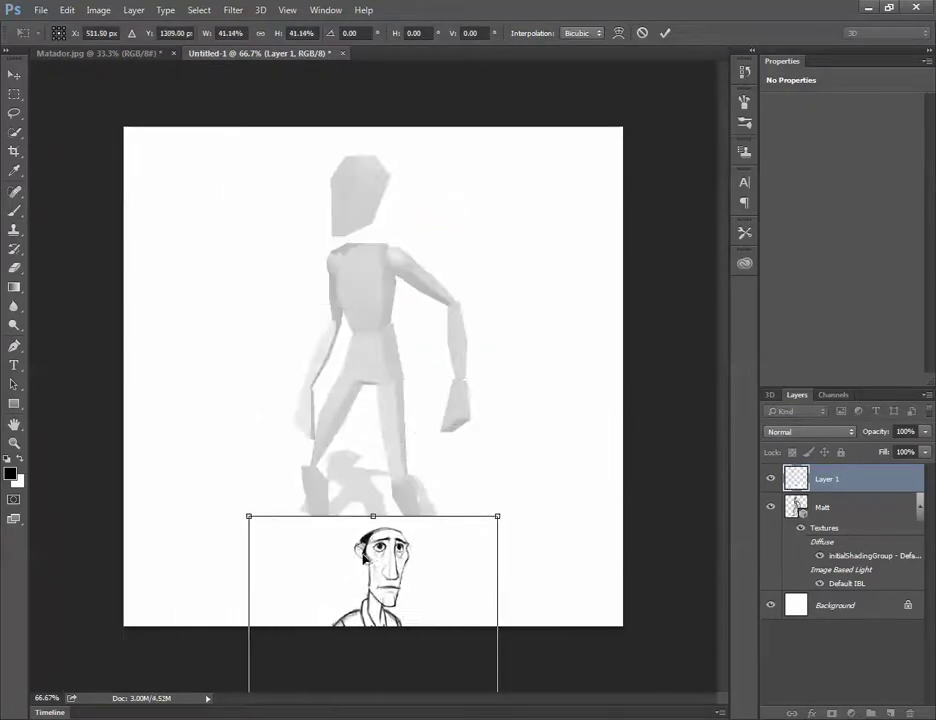
left_click_drag(365, 557, 173, 166)
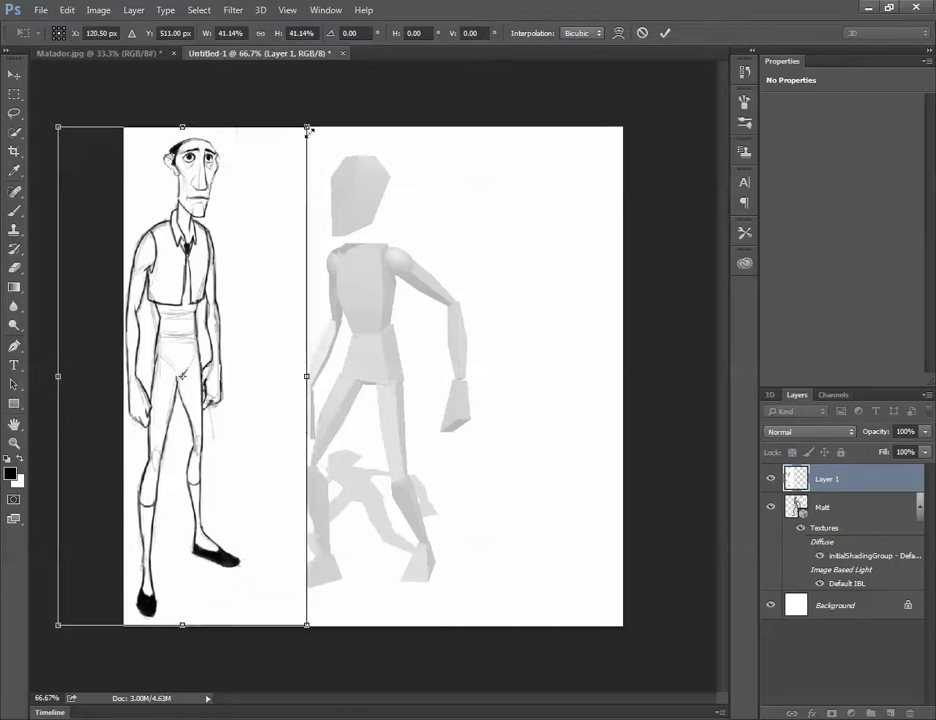
left_click_drag(309, 131, 214, 198, "shift")
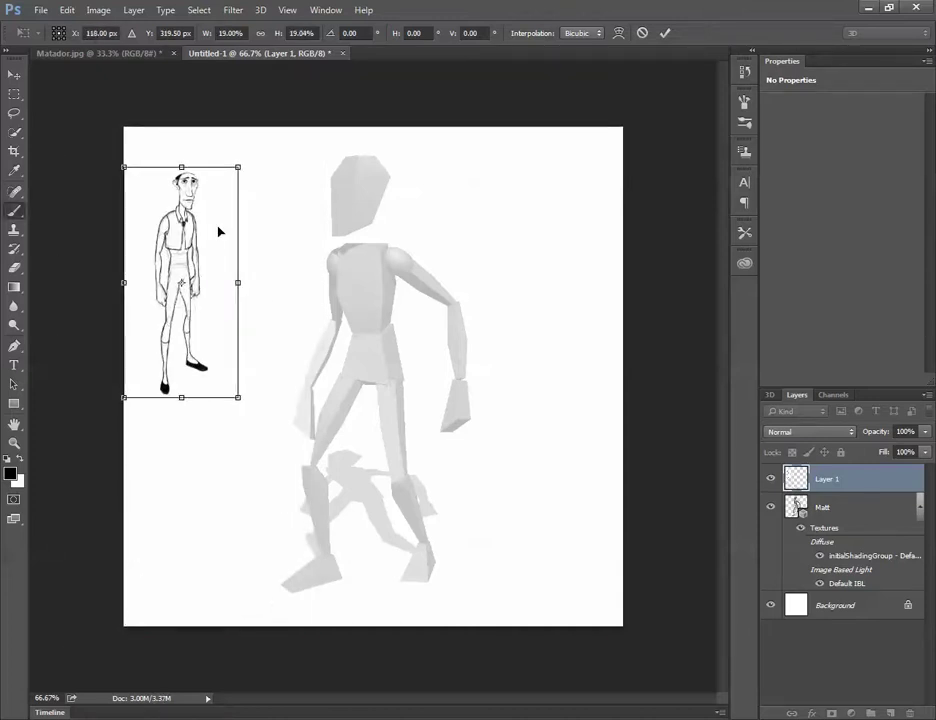
key("Return")
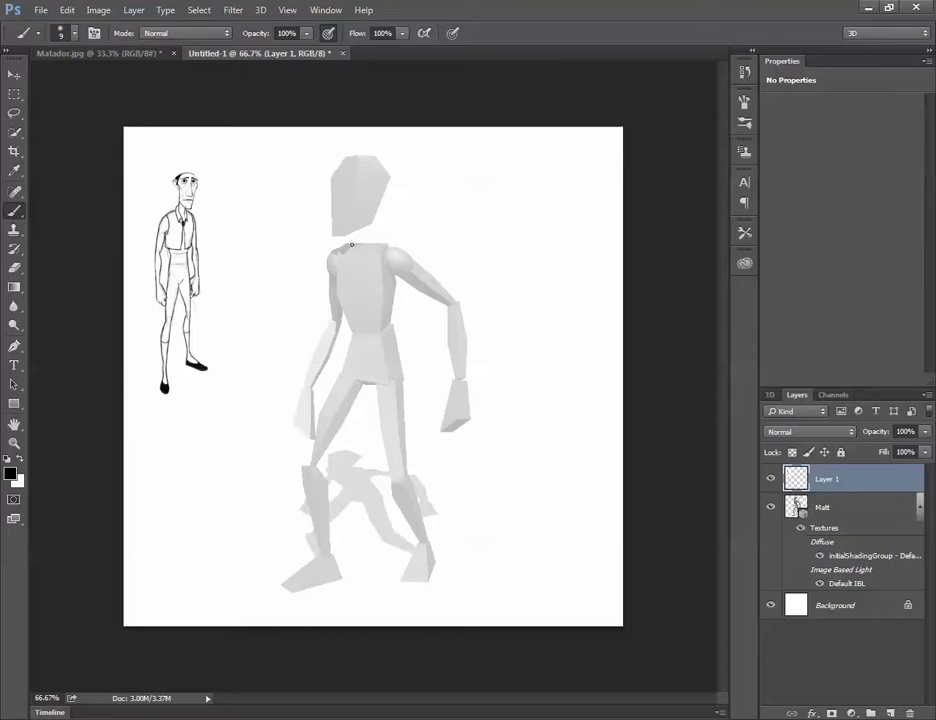
Step: Brush the neck, collar, tie and open vest over the figure's torso with a size 9 black brush, following the reference sketch
left_click_drag(350, 253, 346, 264)
key("ctrl+z")
left_click_drag(352, 243, 348, 258)
mouse_move(356, 258)
left_mouse_down()
mouse_move(368, 236)
mouse_move(387, 249)
mouse_move(398, 304)
left_mouse_up()
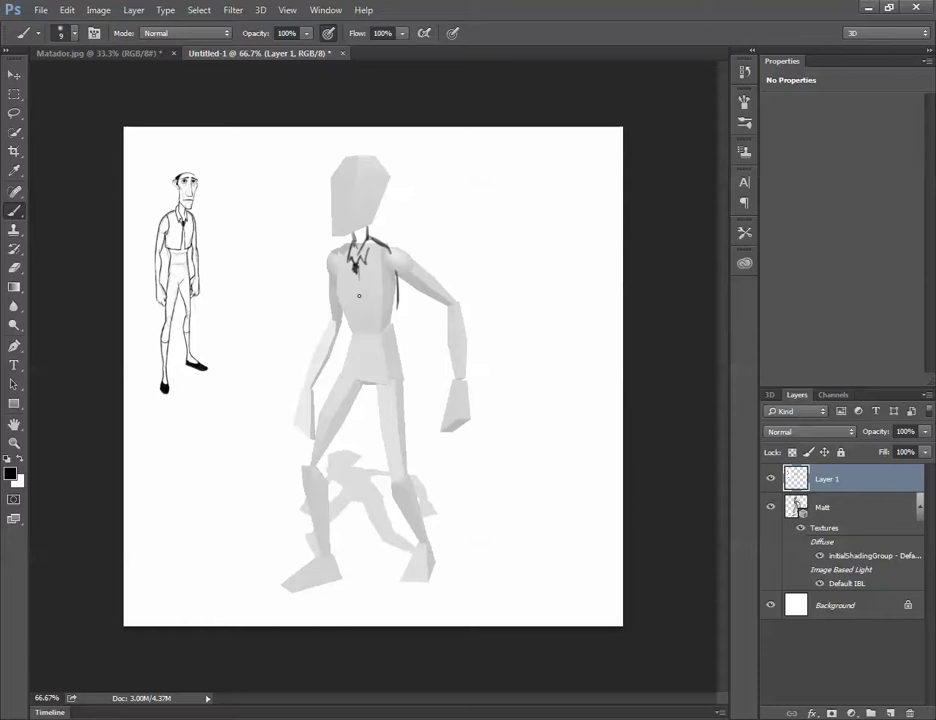
mouse_move(356, 270)
left_mouse_down()
mouse_move(361, 307)
mouse_move(392, 306)
left_mouse_up()
left_click_drag(351, 268, 353, 316)
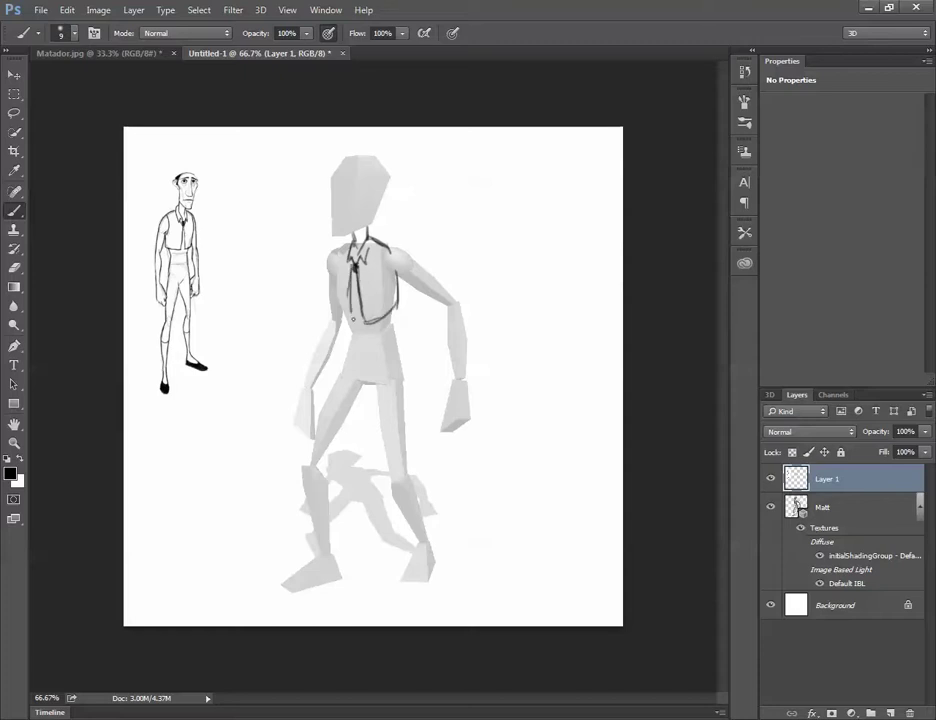
left_click_drag(342, 250, 351, 358)
Step: Brush the waist, hips and both thighs down to the knees over the 3D figure
mouse_move(396, 321)
left_mouse_down()
mouse_move(400, 403)
mouse_move(382, 428)
left_mouse_up()
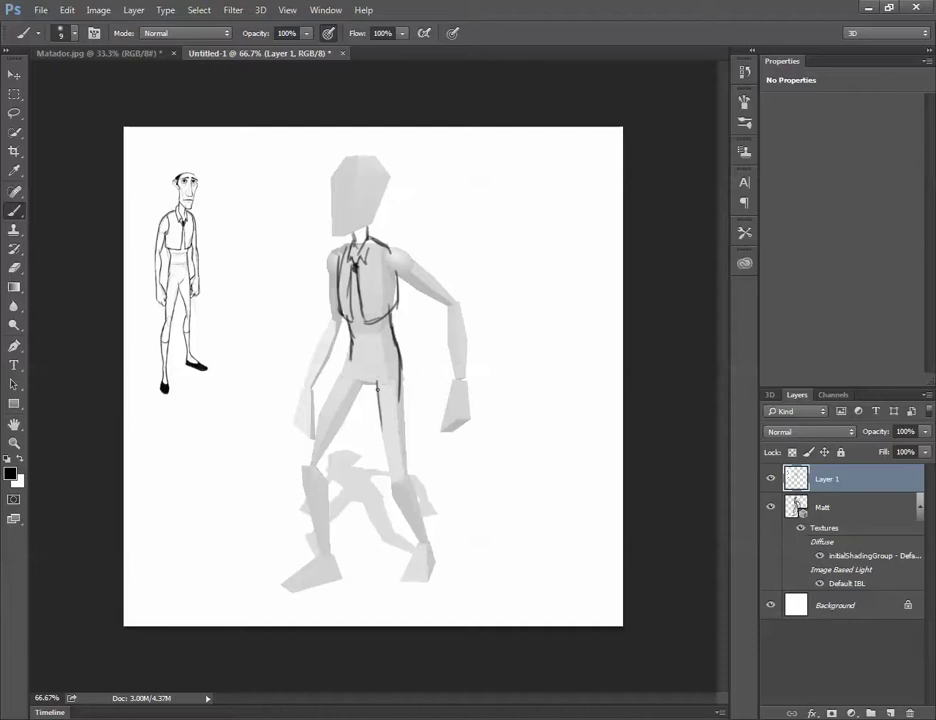
mouse_move(377, 380)
left_mouse_down()
mouse_move(392, 475)
mouse_move(400, 424)
mouse_move(399, 475)
left_mouse_up()
left_click_drag(307, 456, 353, 342)
key("ctrl+z")
left_click_drag(308, 458, 356, 350)
left_click_drag(314, 464, 367, 378)
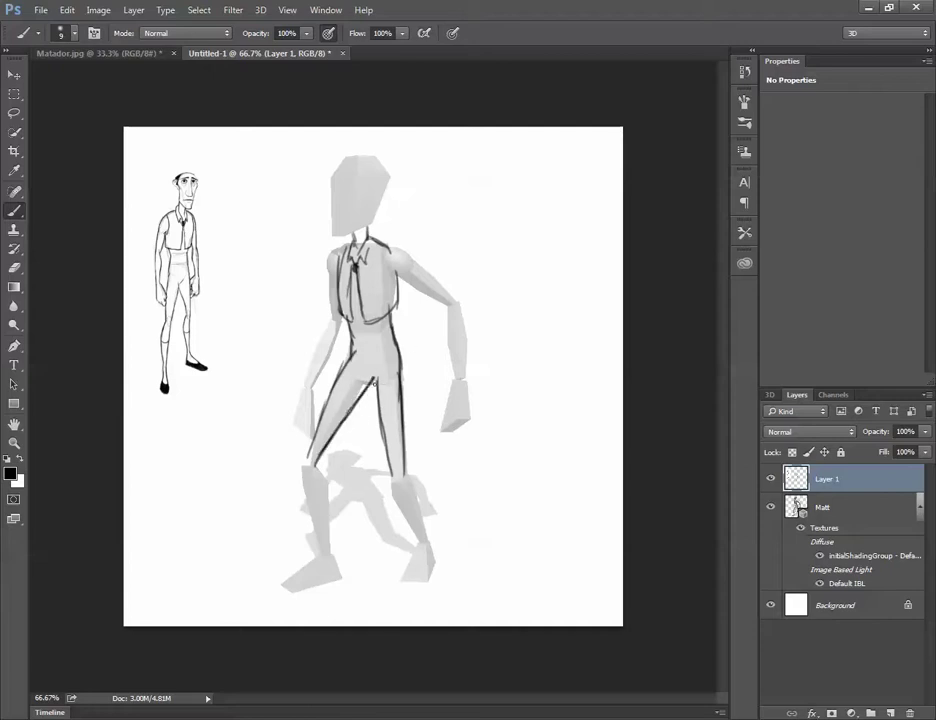
left_click_drag(401, 350, 400, 381)
Step: Outline both lower legs and draw the two shoes over the figure's feet
left_click_drag(394, 476, 418, 540)
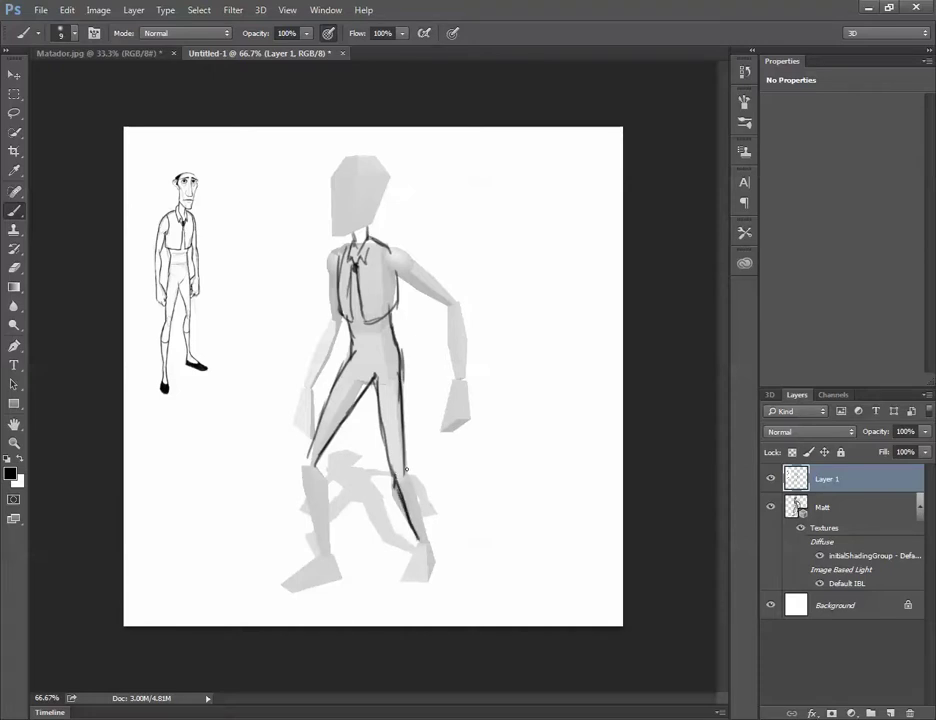
left_click_drag(403, 468, 425, 538)
left_click_drag(306, 475, 323, 551)
mouse_move(322, 472)
left_mouse_down()
mouse_move(331, 572)
mouse_move(302, 566)
mouse_move(284, 581)
mouse_move(338, 576)
left_mouse_up()
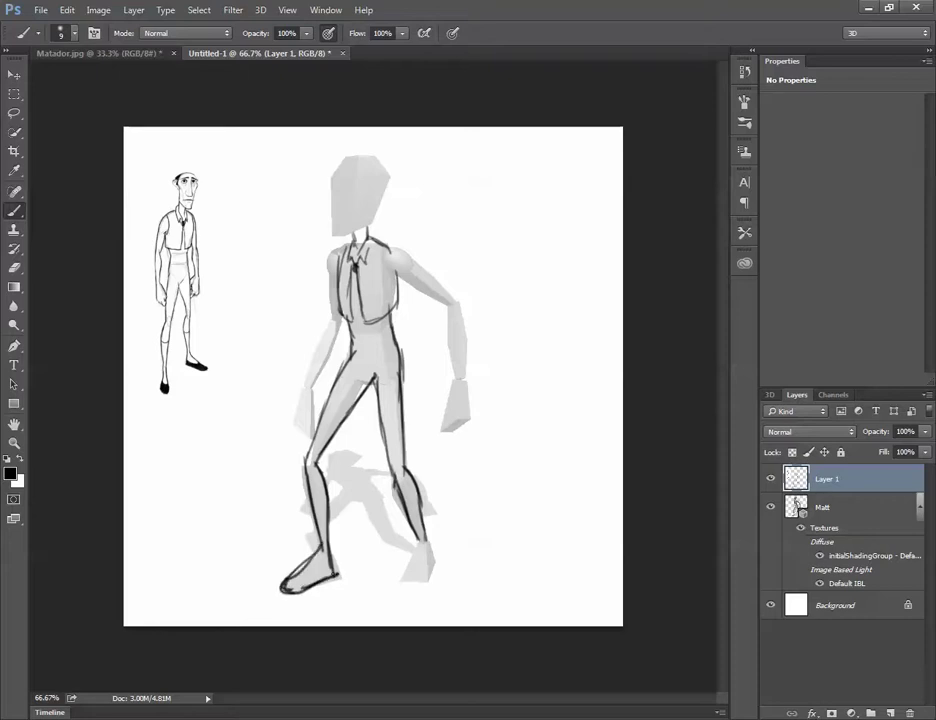
mouse_move(416, 551)
left_mouse_down()
mouse_move(402, 581)
mouse_move(432, 573)
left_mouse_up()
Step: Draw the outer contour of the figure's far arm and shoulder, and sketch the head with its face, jaw and hairline
mouse_move(298, 410)
left_mouse_down()
mouse_move(334, 325)
mouse_move(328, 265)
left_mouse_up()
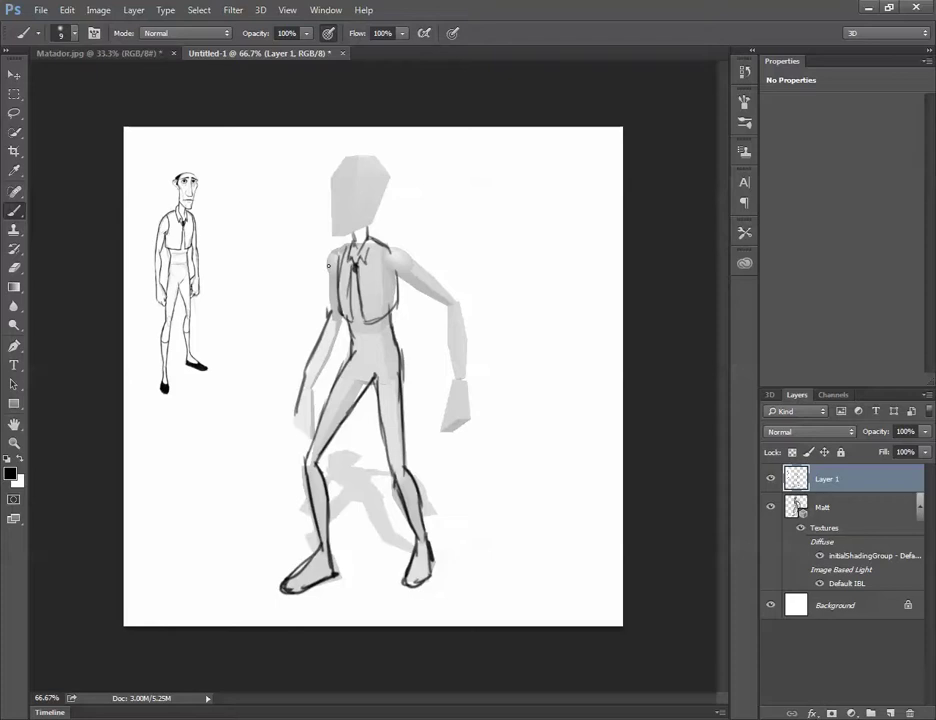
left_click_drag(327, 313, 346, 251)
mouse_move(341, 178)
left_mouse_down()
mouse_move(335, 230)
mouse_move(369, 212)
left_mouse_up()
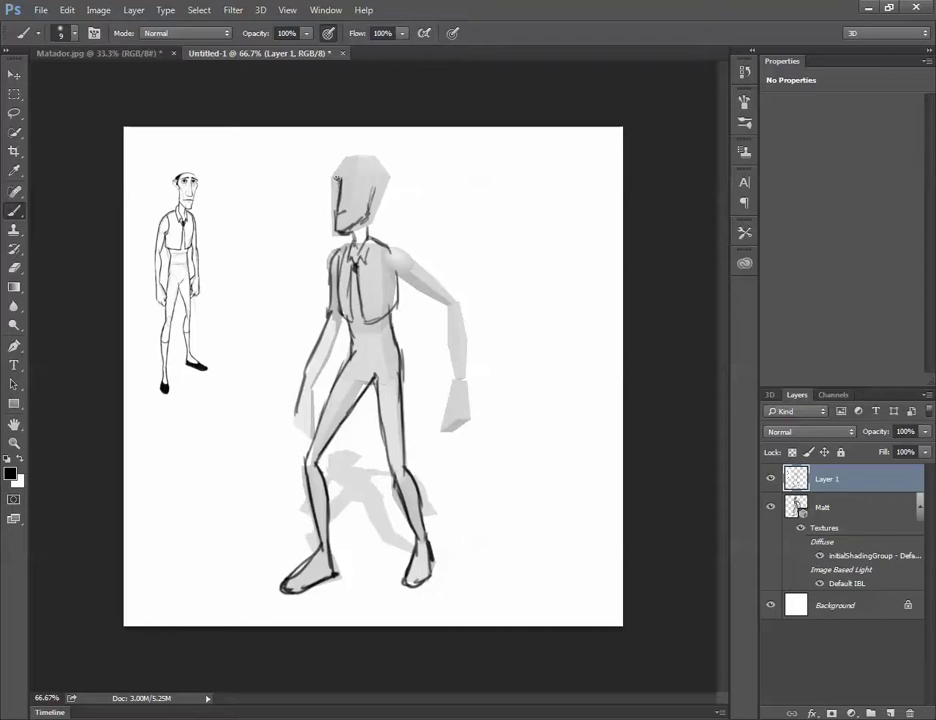
mouse_move(329, 174)
left_mouse_down()
mouse_move(375, 163)
mouse_move(379, 194)
left_mouse_up()
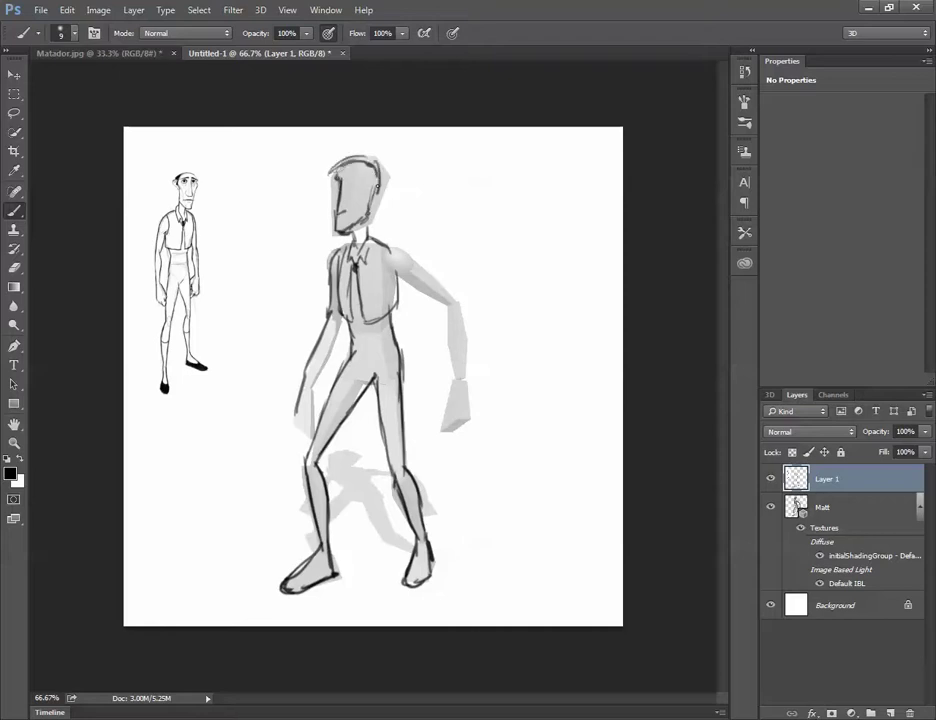
Step: Outline the bent near arm with its hand, and complete the far arm's inner contour and hand
left_click_drag(395, 241, 449, 300)
mouse_move(390, 270)
left_mouse_down()
mouse_move(454, 311)
mouse_move(456, 384)
left_mouse_up()
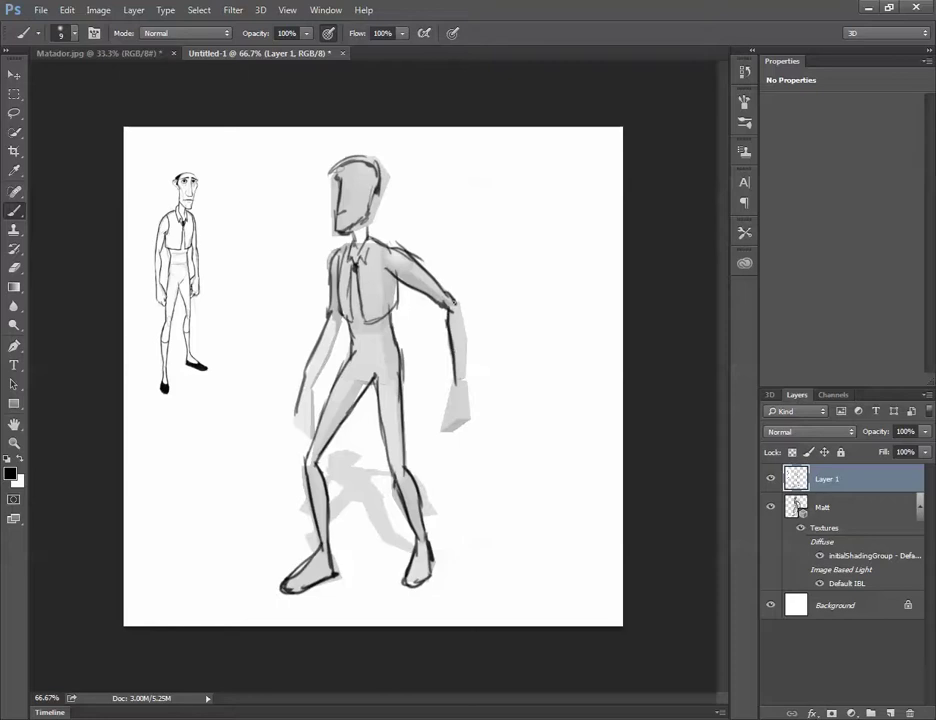
mouse_move(455, 302)
left_mouse_down()
mouse_move(463, 380)
mouse_move(446, 416)
mouse_move(467, 421)
left_mouse_up()
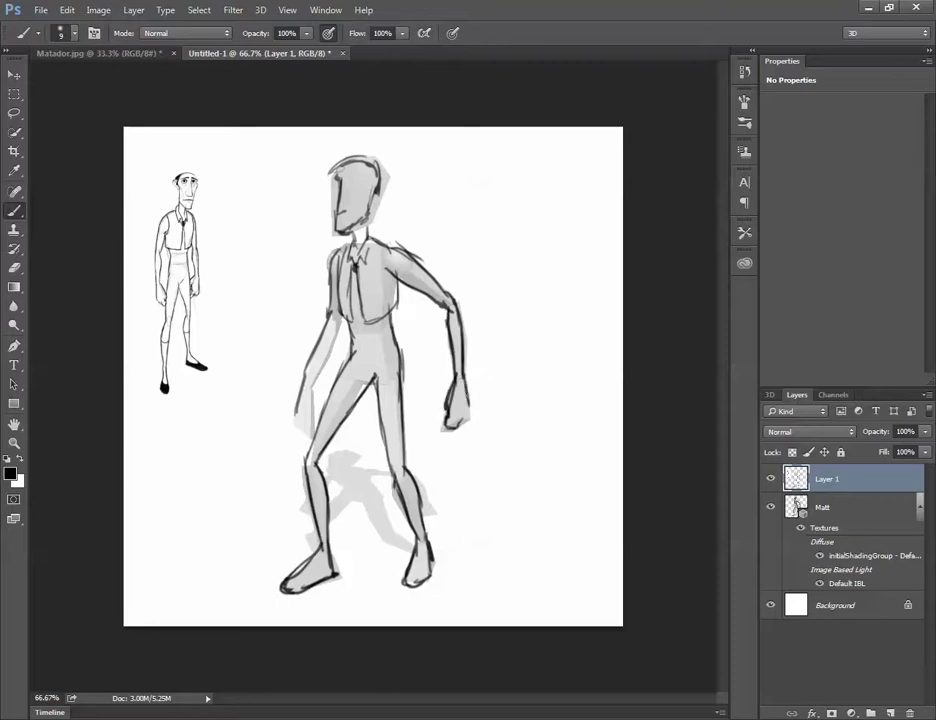
mouse_move(296, 410)
left_mouse_down()
mouse_move(302, 420)
mouse_move(316, 400)
mouse_move(339, 316)
left_mouse_up()
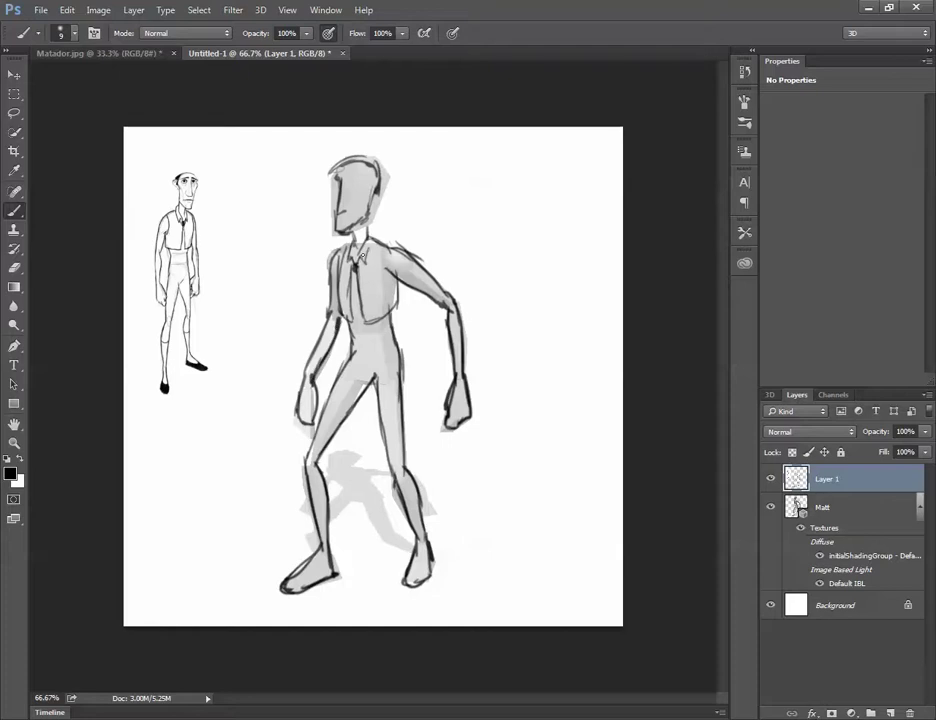